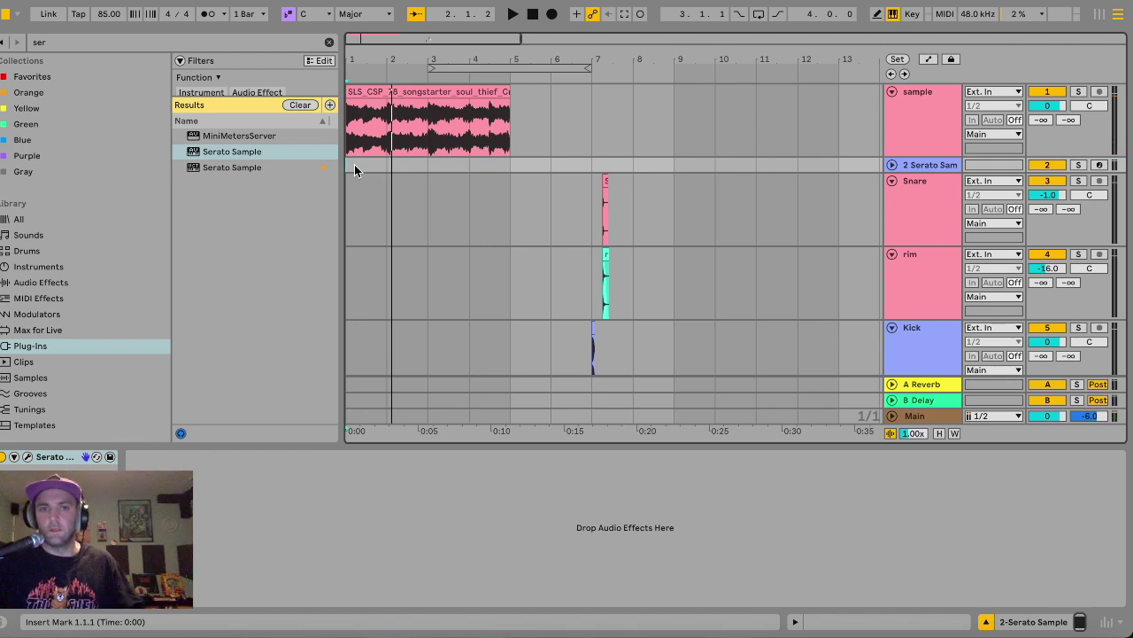
# Listen to the sample clip through its end at bar 5 and return the insert mark to bar 1.
pyautogui.press('space')
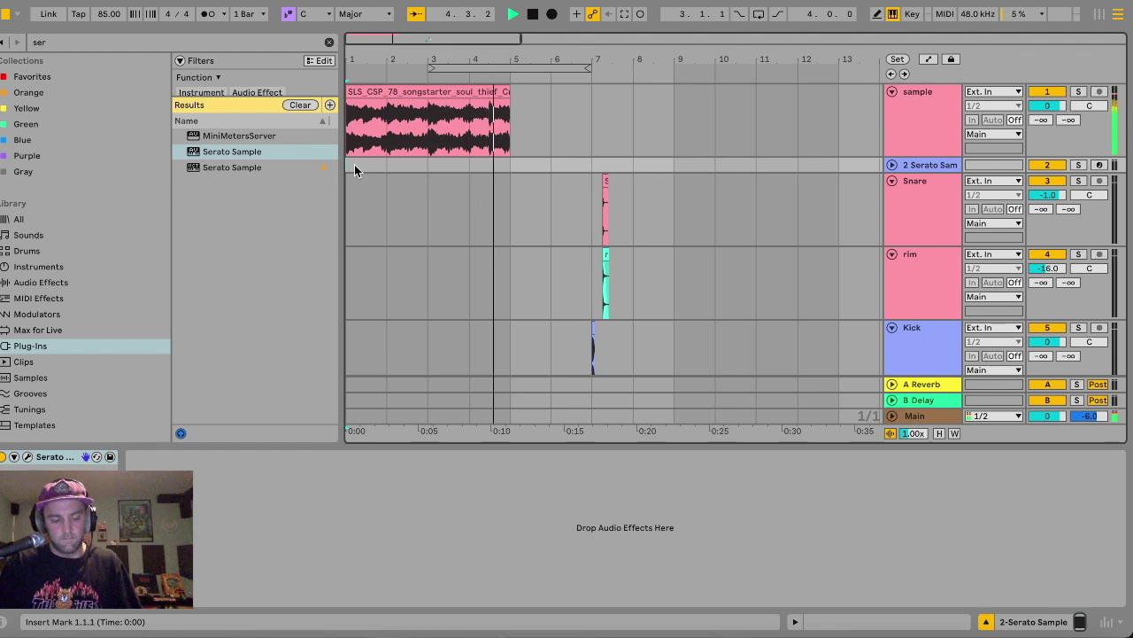
pyautogui.press('space')
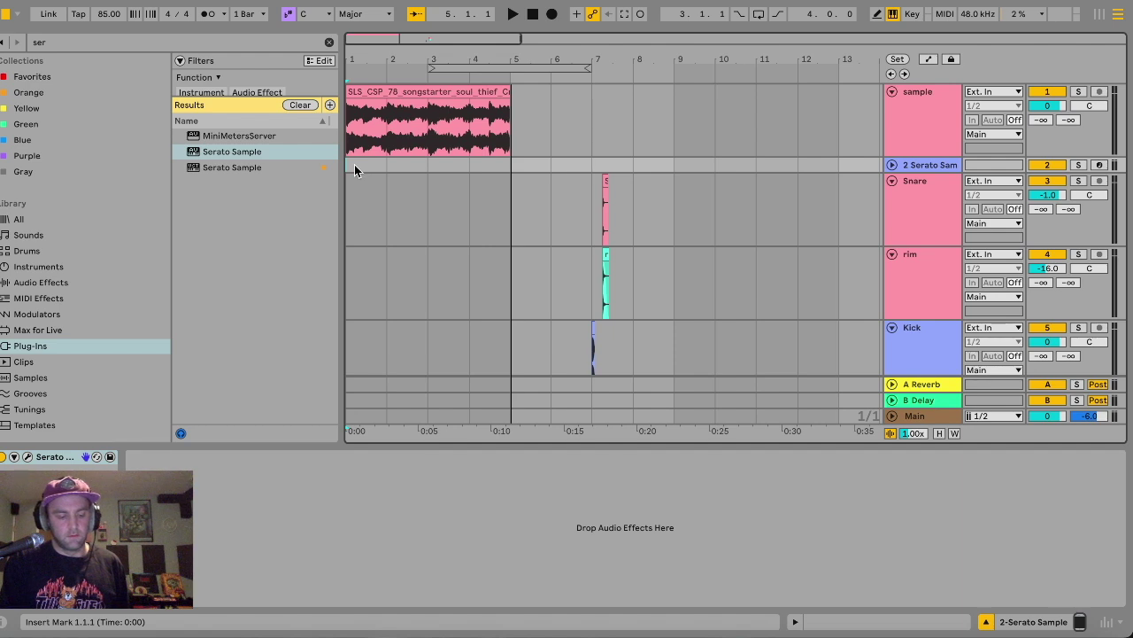
pyautogui.click(355, 170)
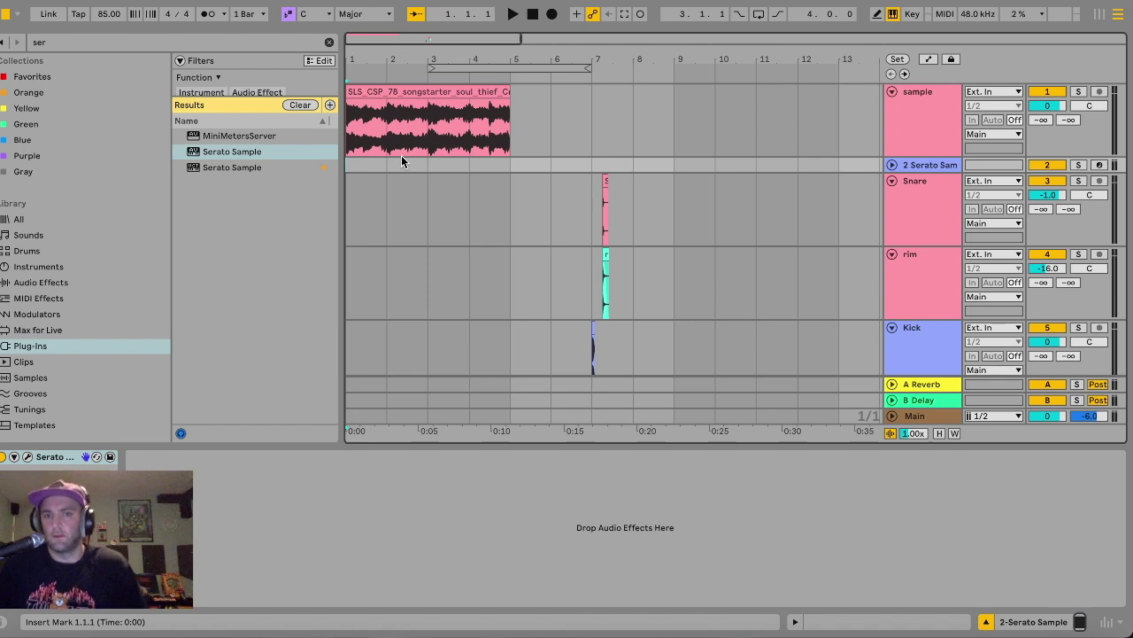
# Hide the device view and deactivate the Kick track to focus on the snare and rim hits in bar 7.
pyautogui.click(543, 257)
pyautogui.scroll(5, 543, 257)
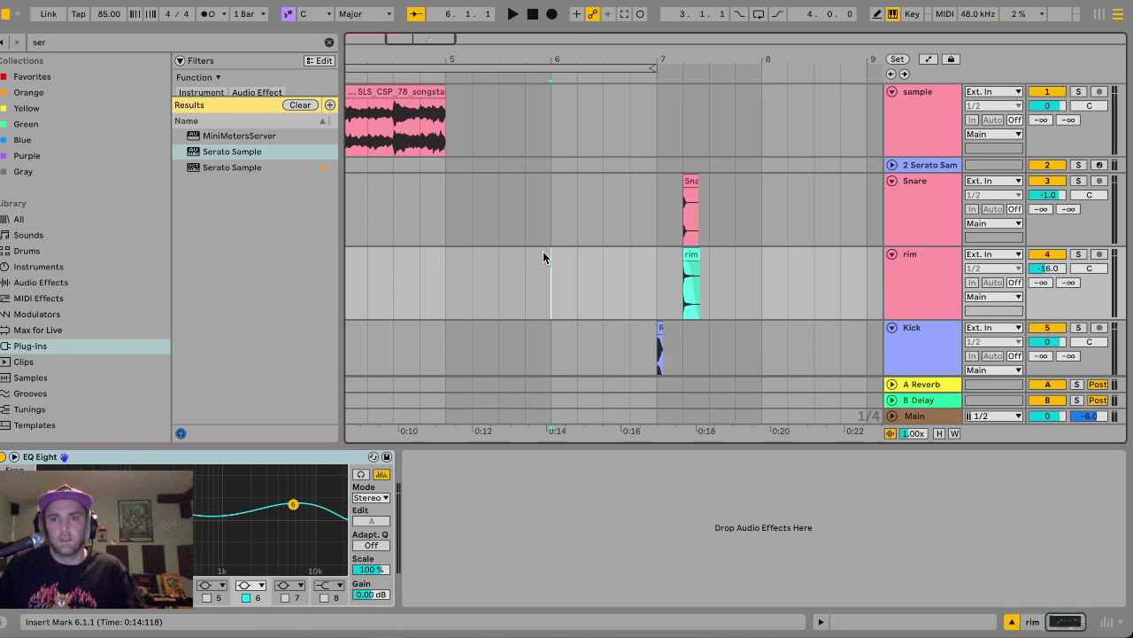
pyautogui.click(660, 236)
pyautogui.press('+')
pyautogui.press('+')
pyautogui.press('+')
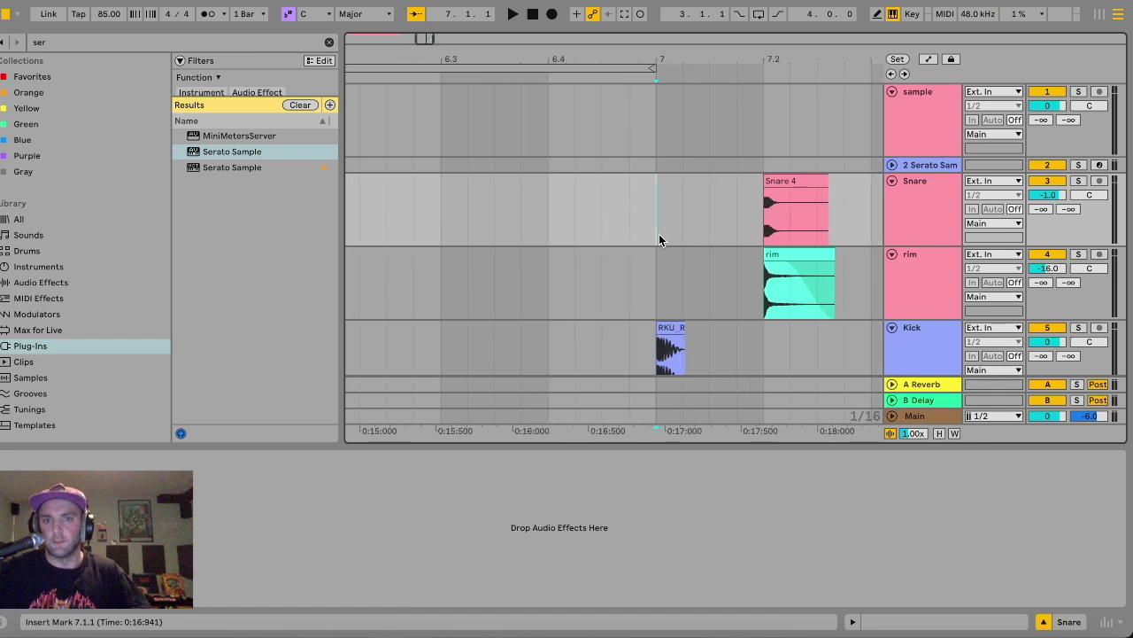
pyautogui.hscroll(5, 660, 239)
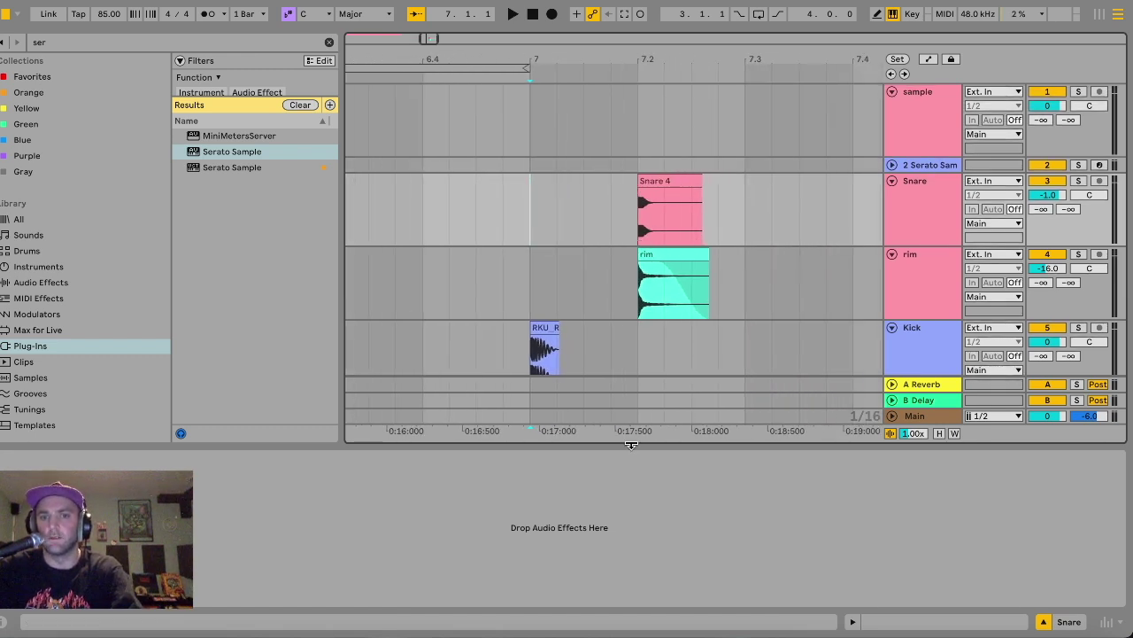
pyautogui.press('super+alt+l')
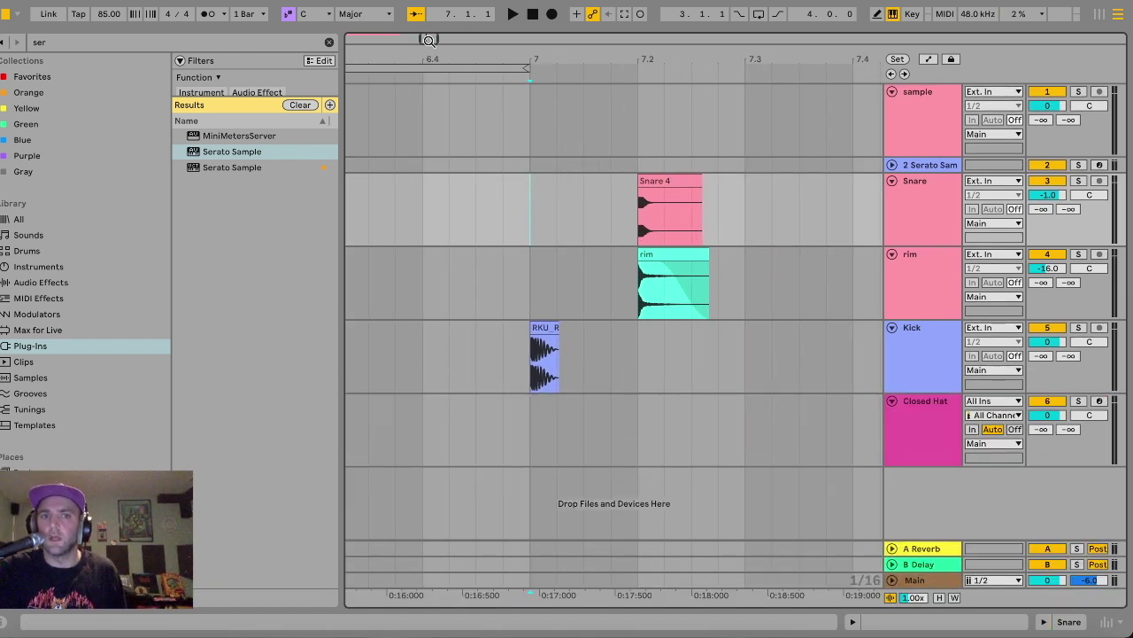
pyautogui.press('-')
pyautogui.click(571, 284)
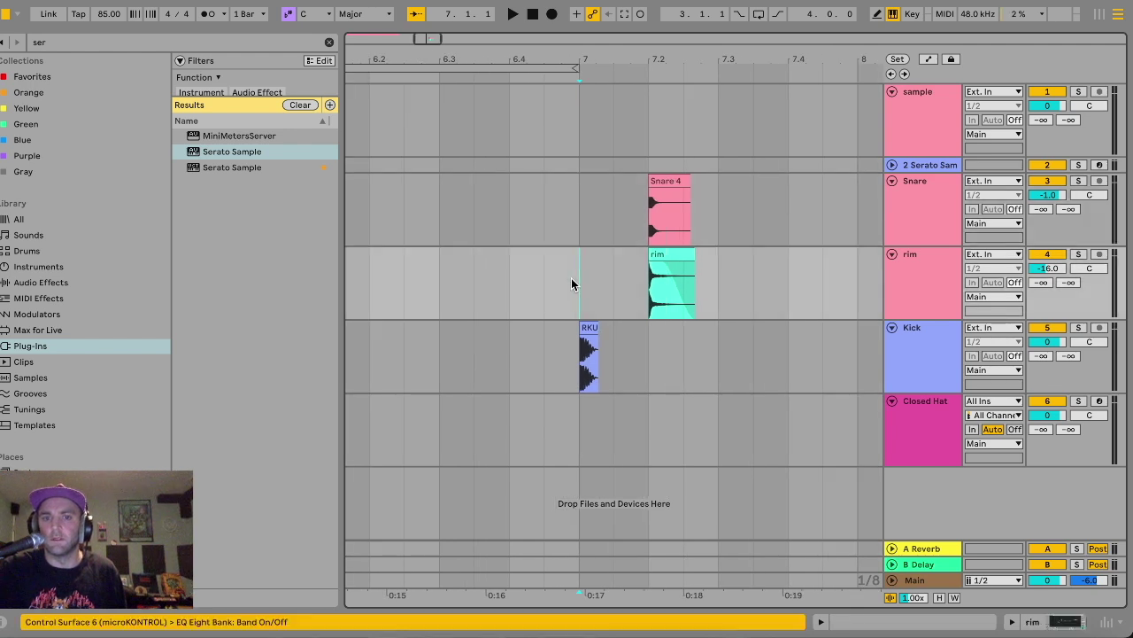
pyautogui.press('+')
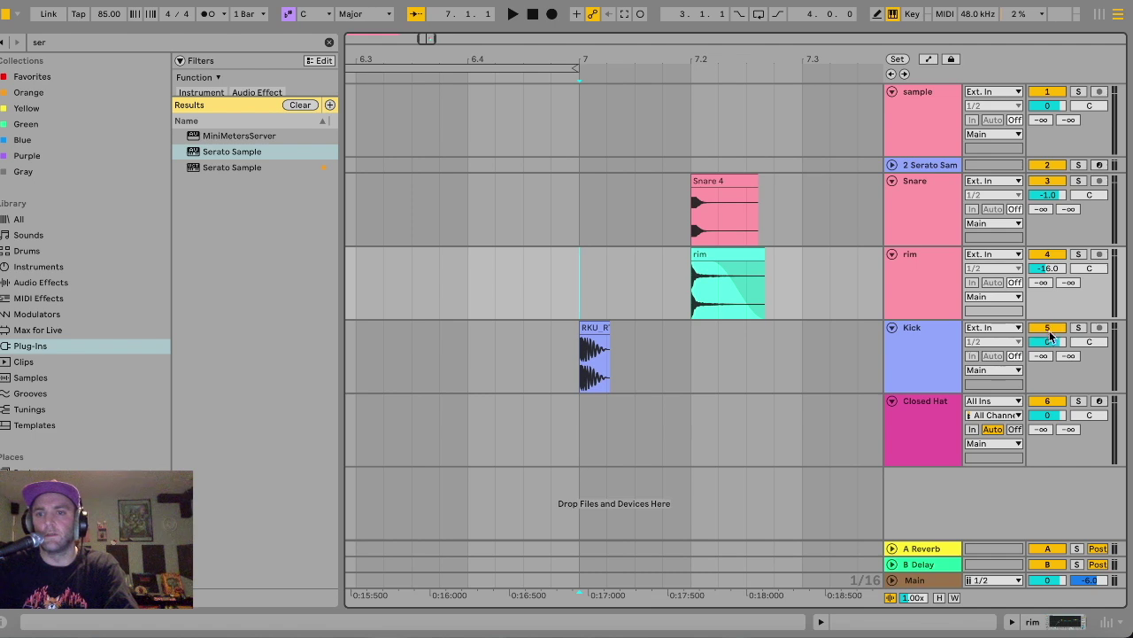
pyautogui.press('-')
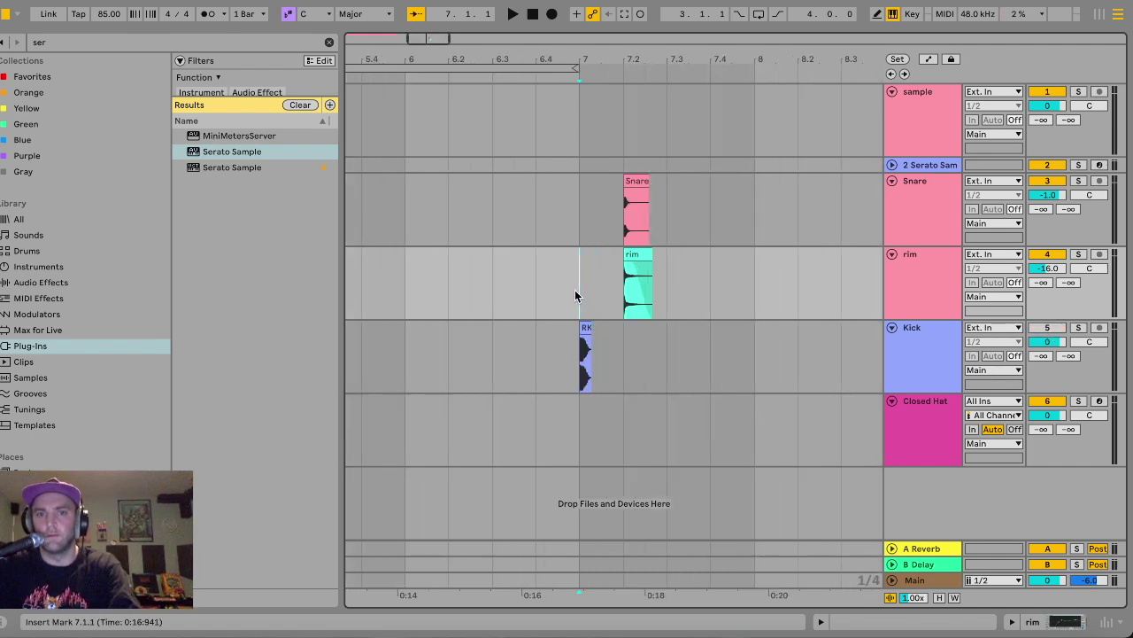
# Duplicate the half-bar snare and rim section starting at 7.1.1 three times to fill bars 7 and 8.
pyautogui.moveTo(575, 295); pyautogui.dragTo(679, 190)
pyautogui.hotkey('ctrl', 'd')
pyautogui.hotkey('ctrl', 'd')
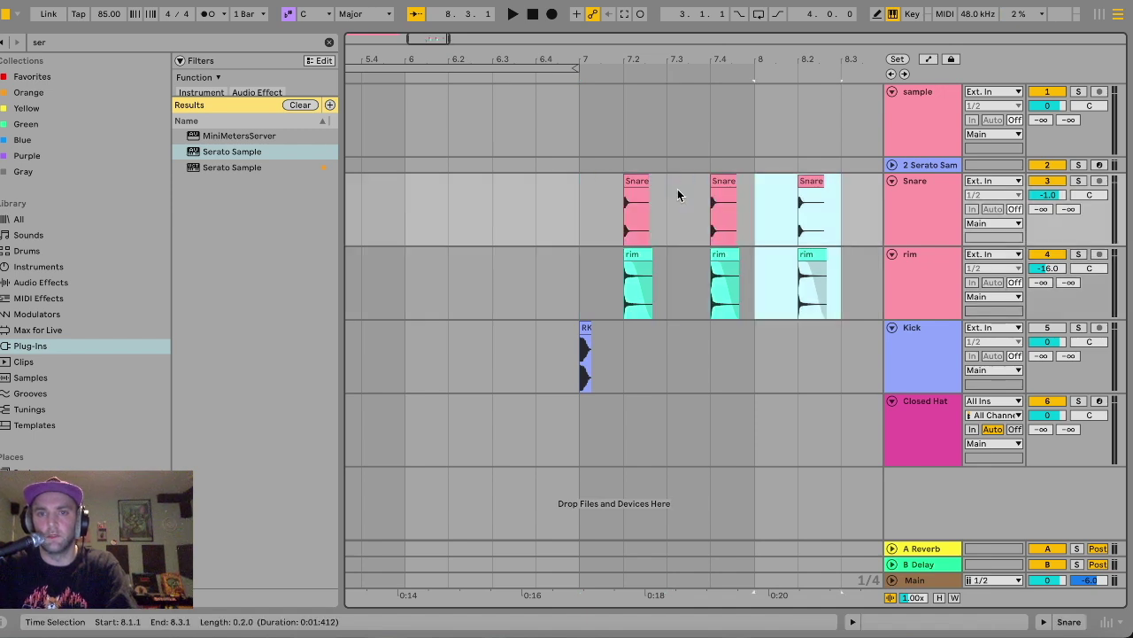
pyautogui.hotkey('ctrl', 'd')
# Play back the duplicated snare and rim pattern from bar 7 with the kick muted.
pyautogui.hscroll(-2, 562, 256)
pyautogui.click(503, 300)
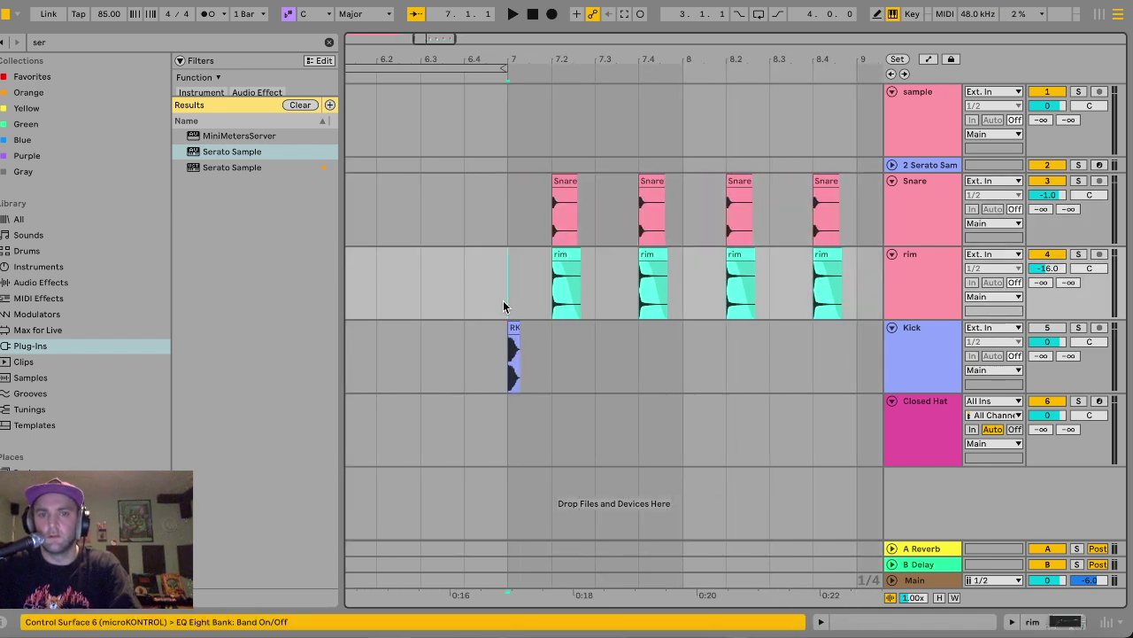
pyautogui.press('+')
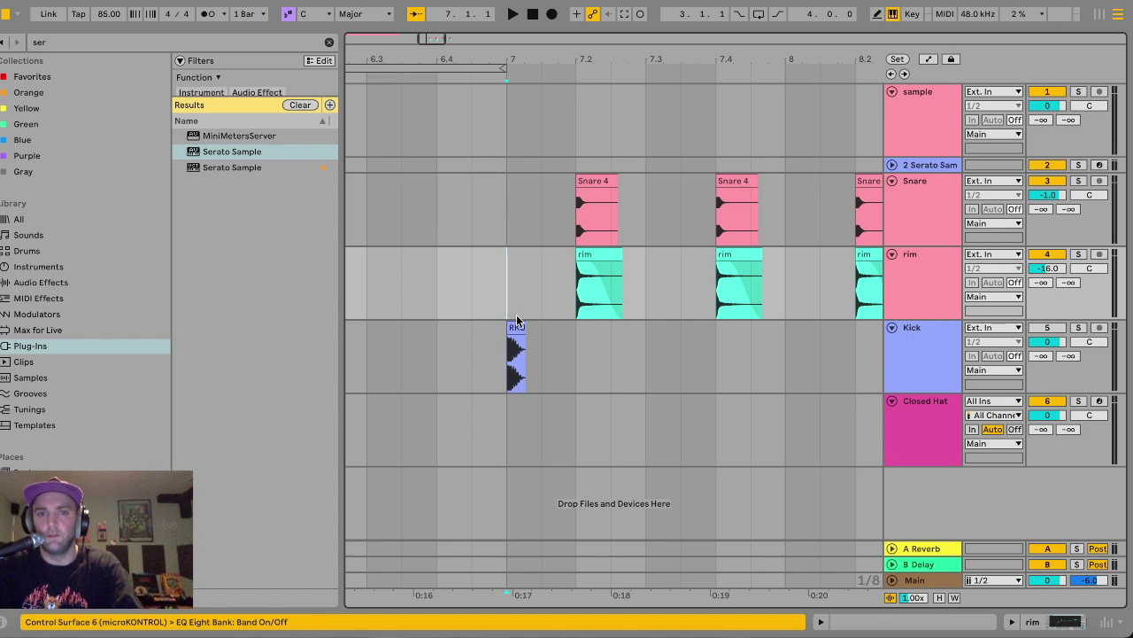
pyautogui.click(518, 327)
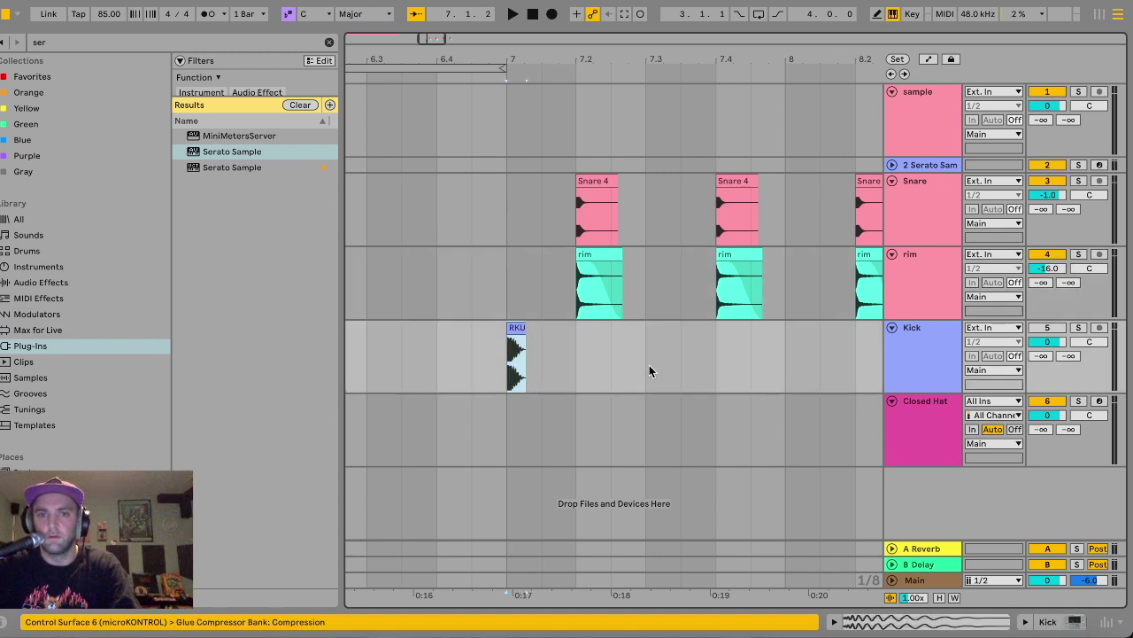
pyautogui.hscroll(-2, 649, 368)
pyautogui.press('XF86AudioRaiseVolume')
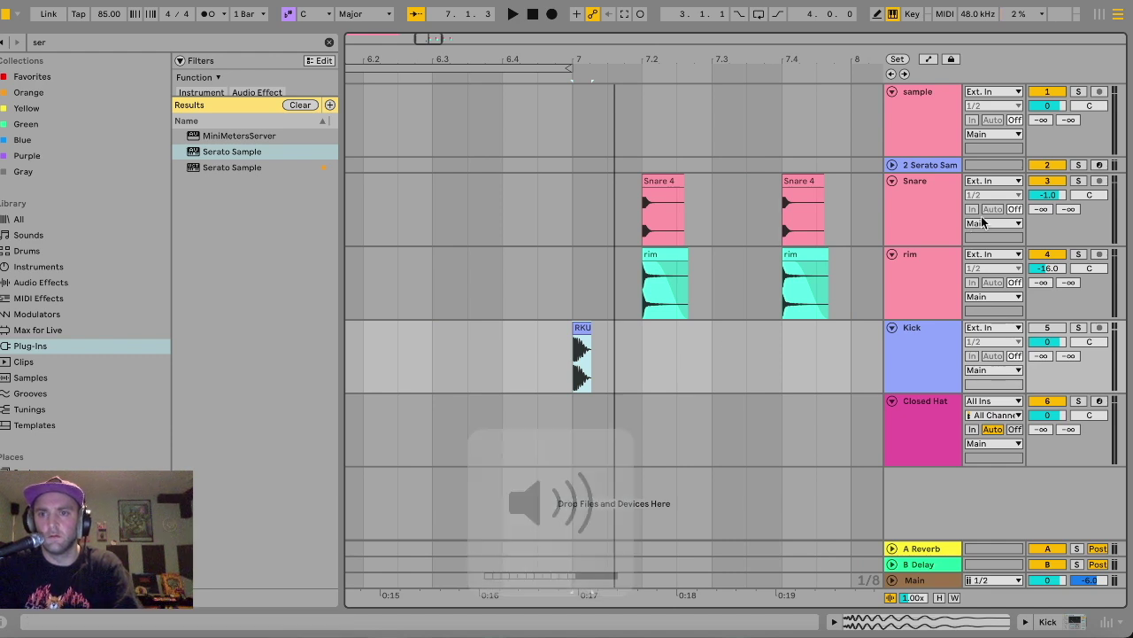
pyautogui.press('space')
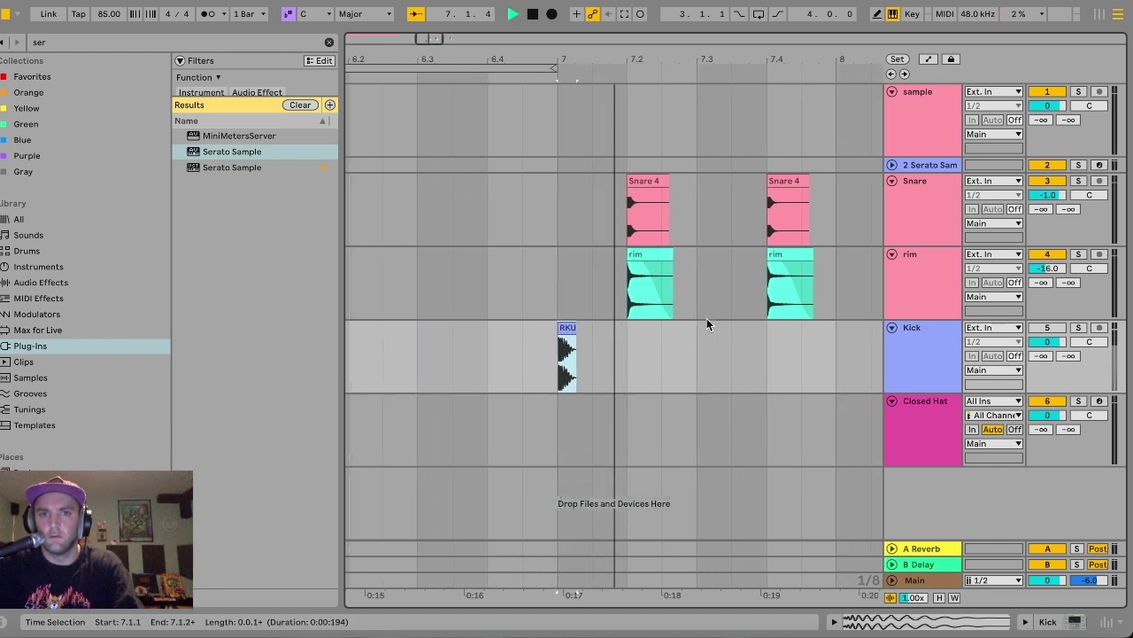
pyautogui.press('space')
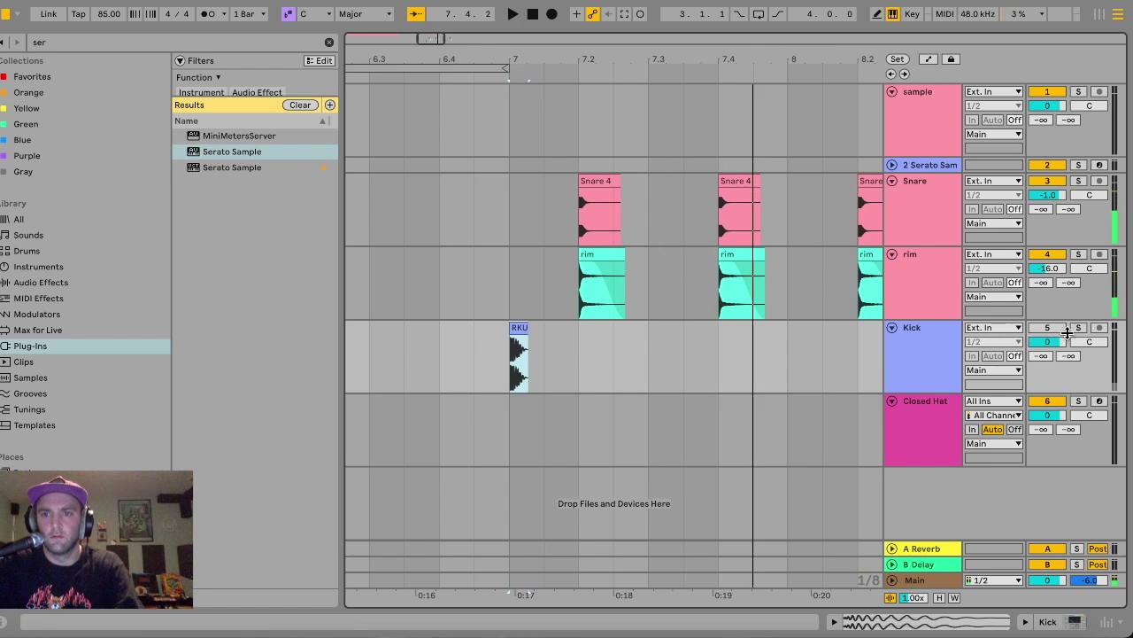
# Reactivate the Kick track and paste copies of the kick clip at 7.3.1 and 7.3.3.
pyautogui.click(514, 332)
pyautogui.hscroll(-3, 521, 330)
pyautogui.hscroll(5, 541, 345)
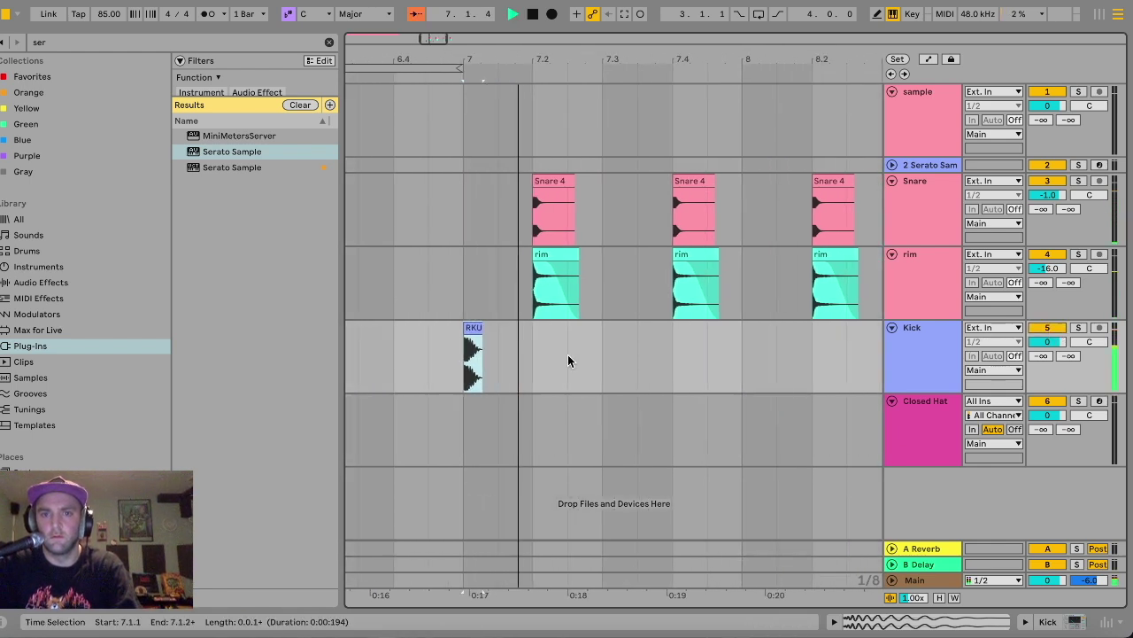
pyautogui.click(608, 370)
pyautogui.press('super+v')
pyautogui.press('super+v')
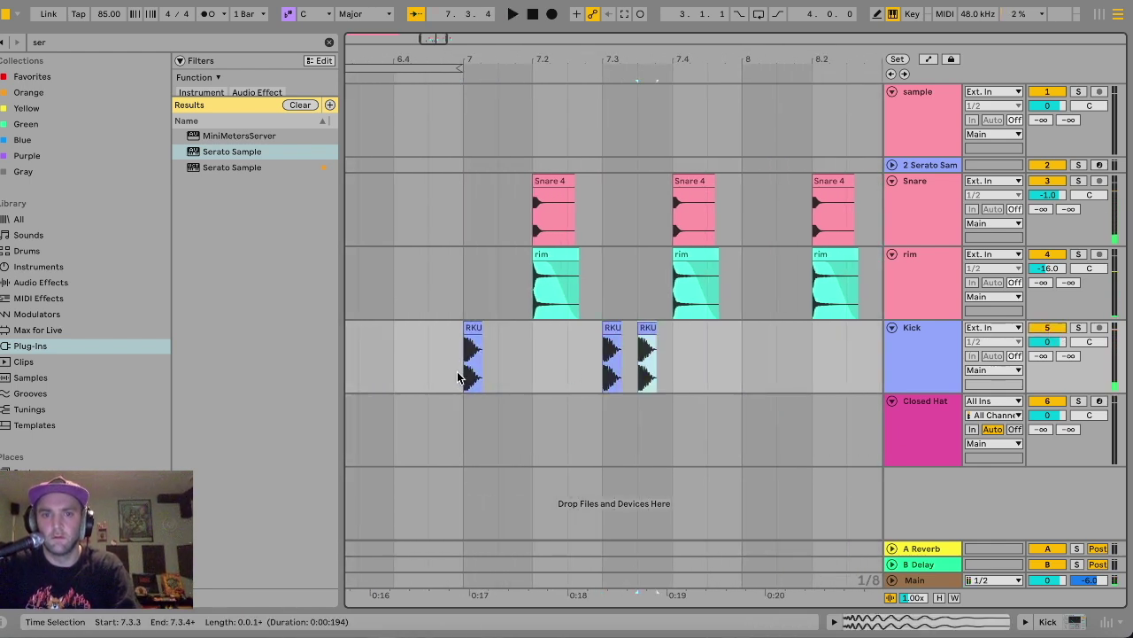
# Play the beat from bar 7 while pasting further kick clips at 8.1.1 and 8.3.3.
pyautogui.click(459, 372)
pyautogui.press('space')
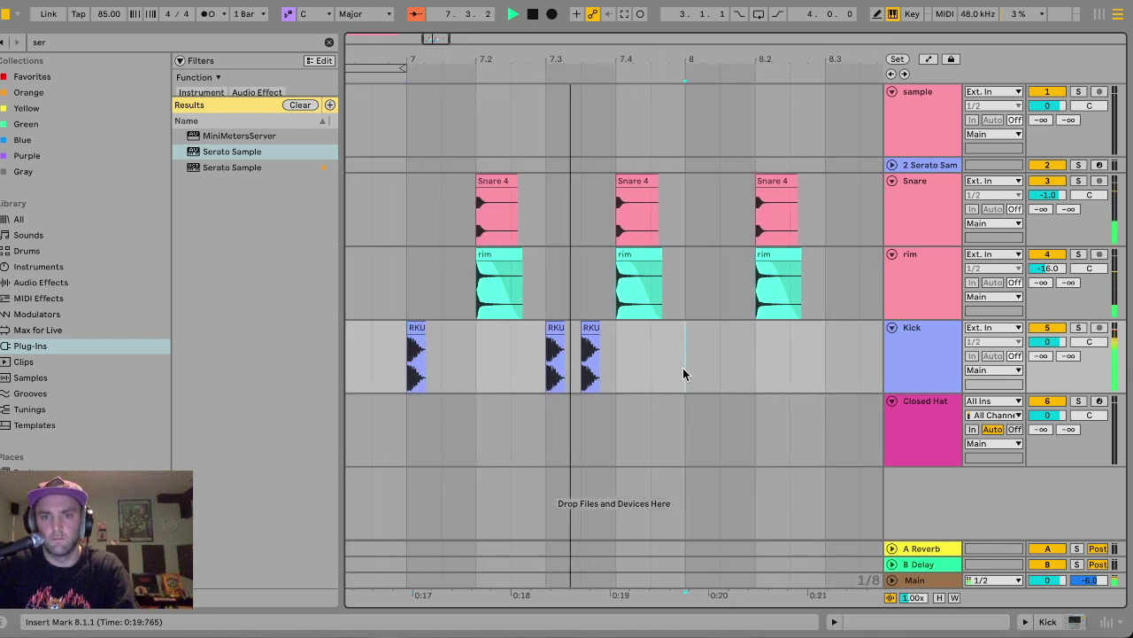
pyautogui.click(681, 372)
pyautogui.press('super+v')
pyautogui.click(699, 366)
pyautogui.press('super+v')
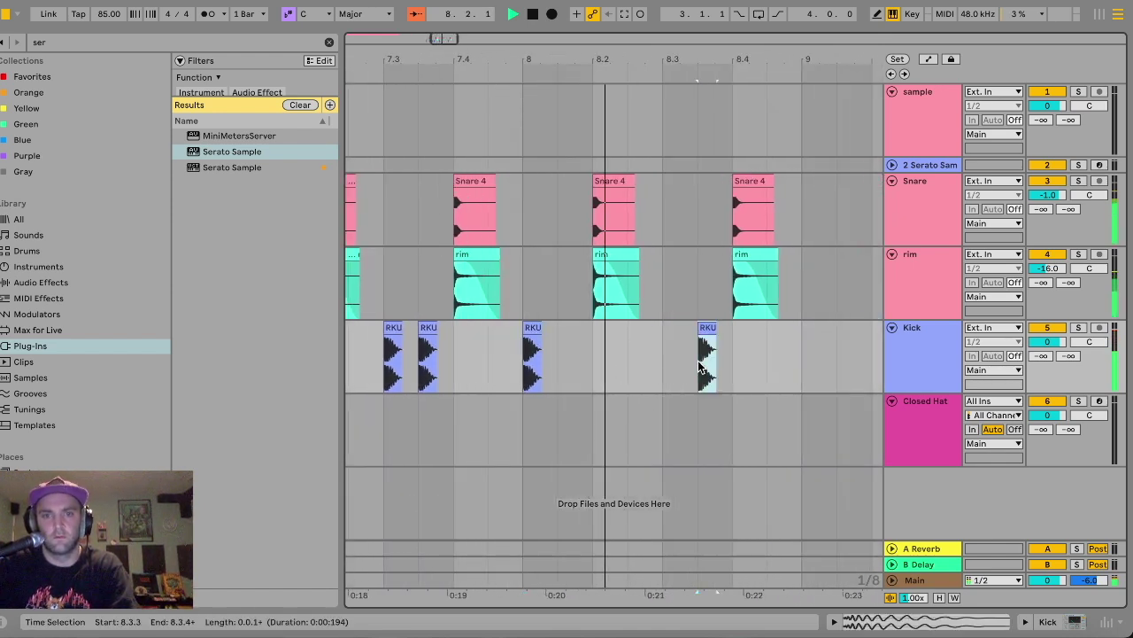
pyautogui.press('space')
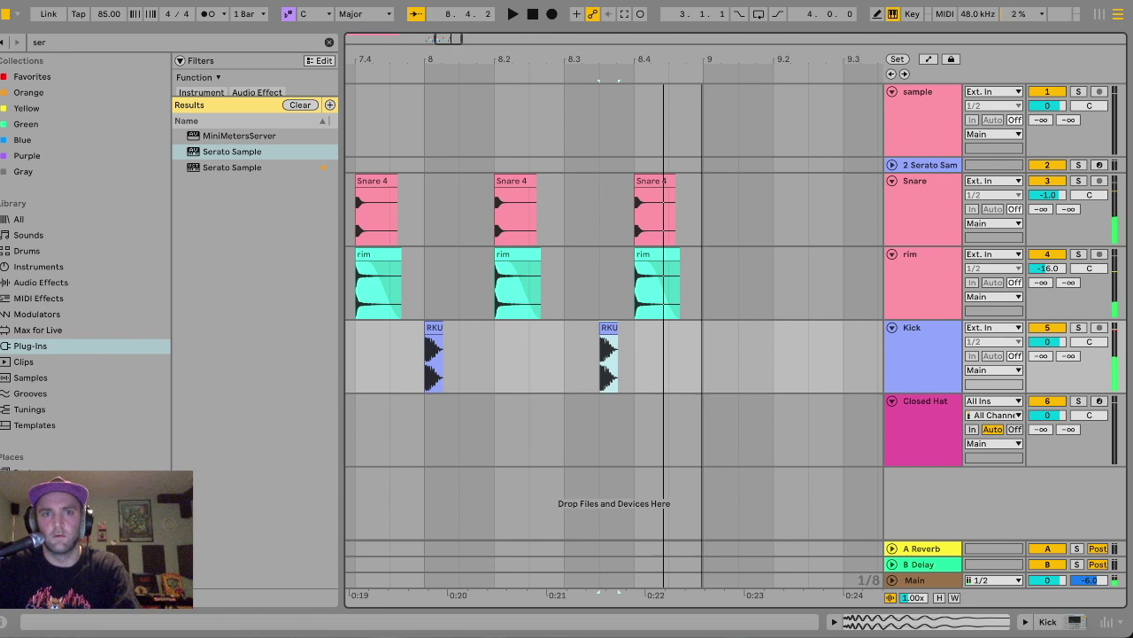
# Duplicate the two-bar Snare, rim and Kick pattern from 7.1.1 to 9.1.1 into bars 9 and 10.
pyautogui.scroll(-3, 708, 133)
pyautogui.moveTo(422, 388); pyautogui.dragTo(711, 184)
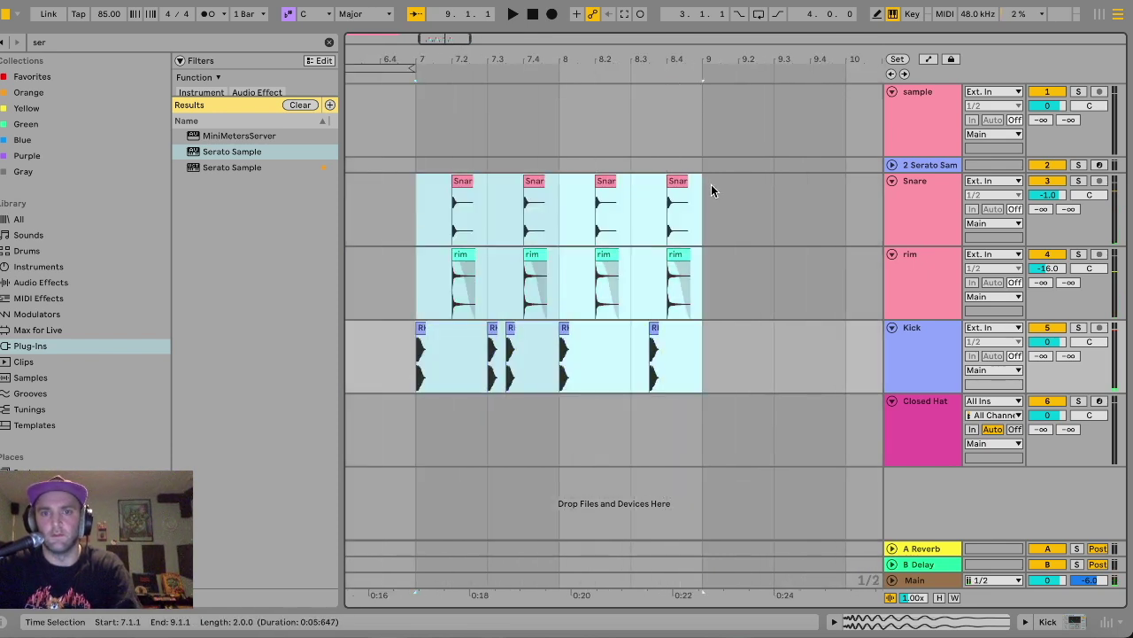
pyautogui.press('super+d')
pyautogui.hscroll(-5, 710, 191)
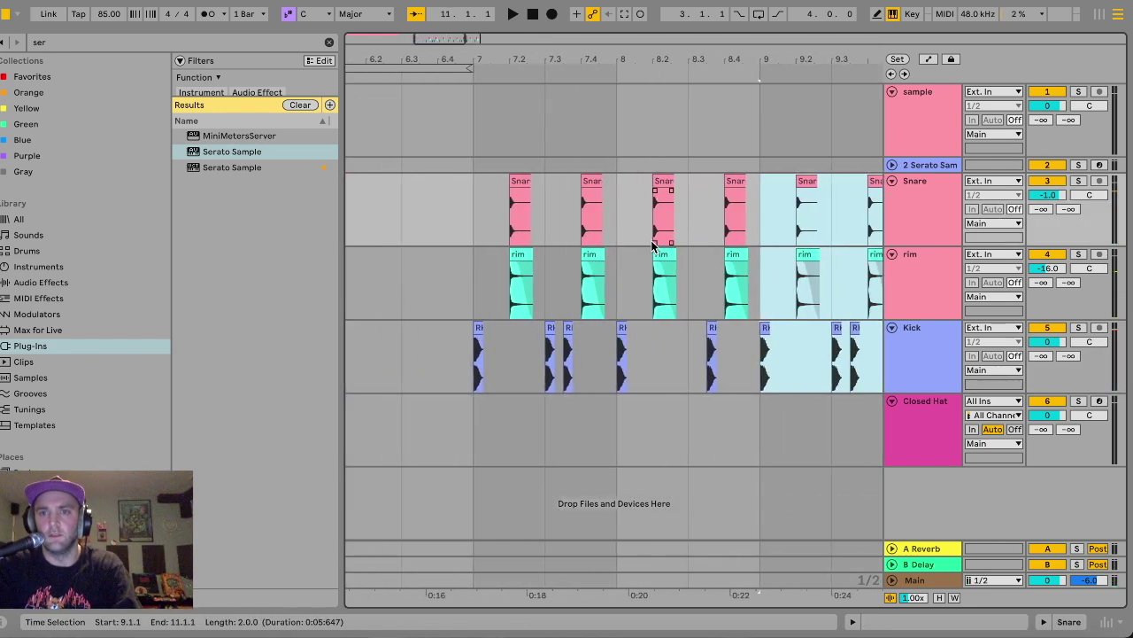
# Show the PERFECT_HAT sampler device on the Closed Hat track beneath the arrangement.
pyautogui.doubleClick(928, 420)
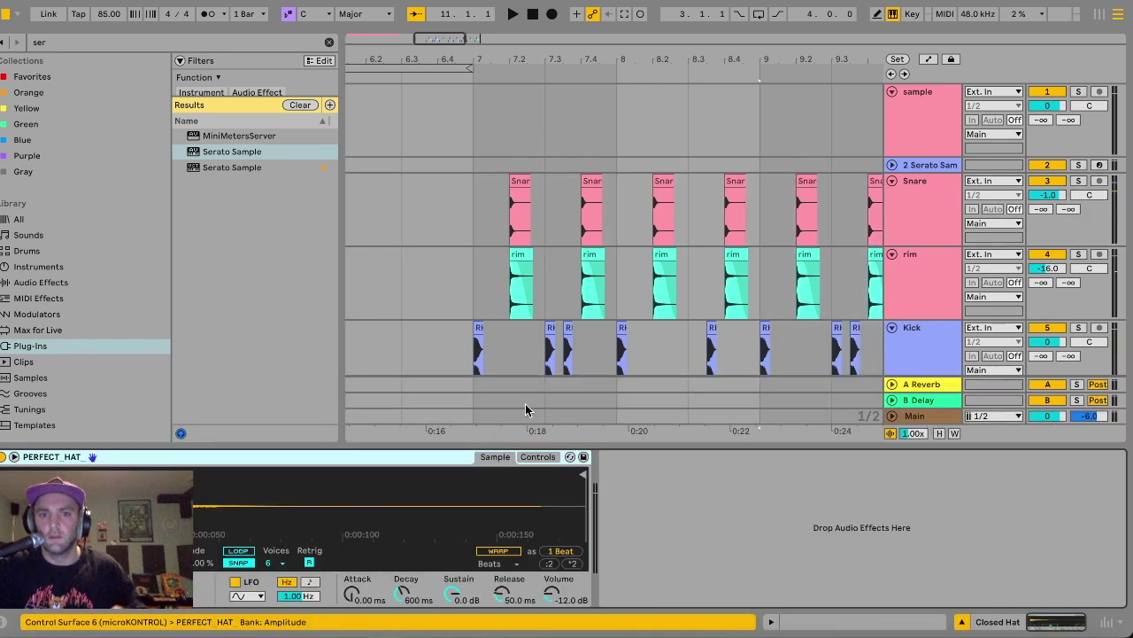
pyautogui.doubleClick(616, 444)
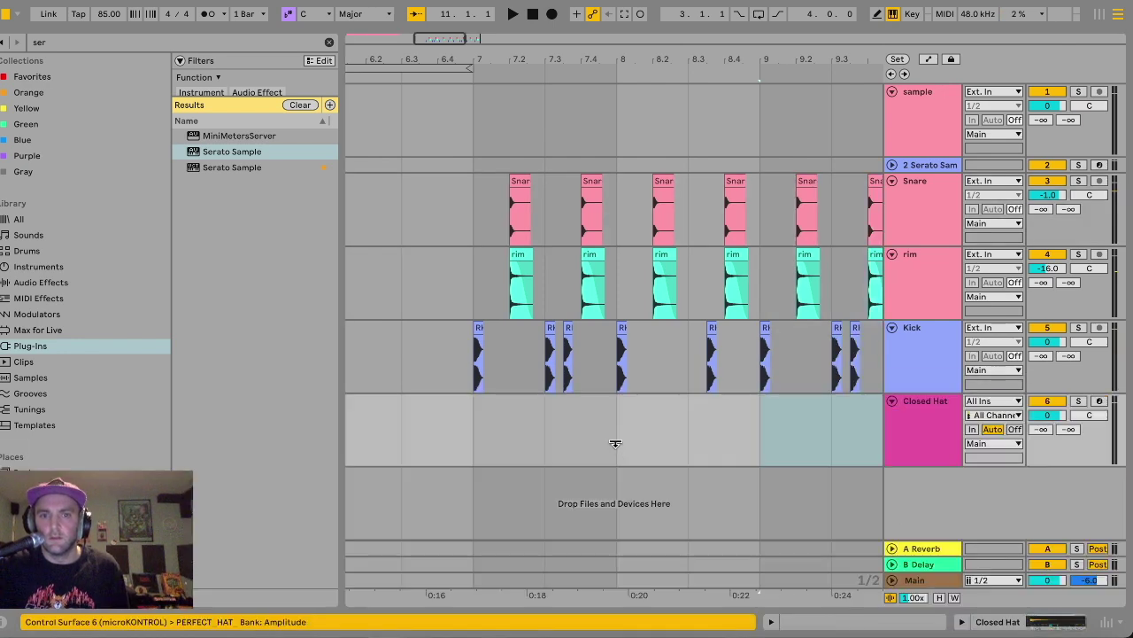
pyautogui.doubleClick(926, 418)
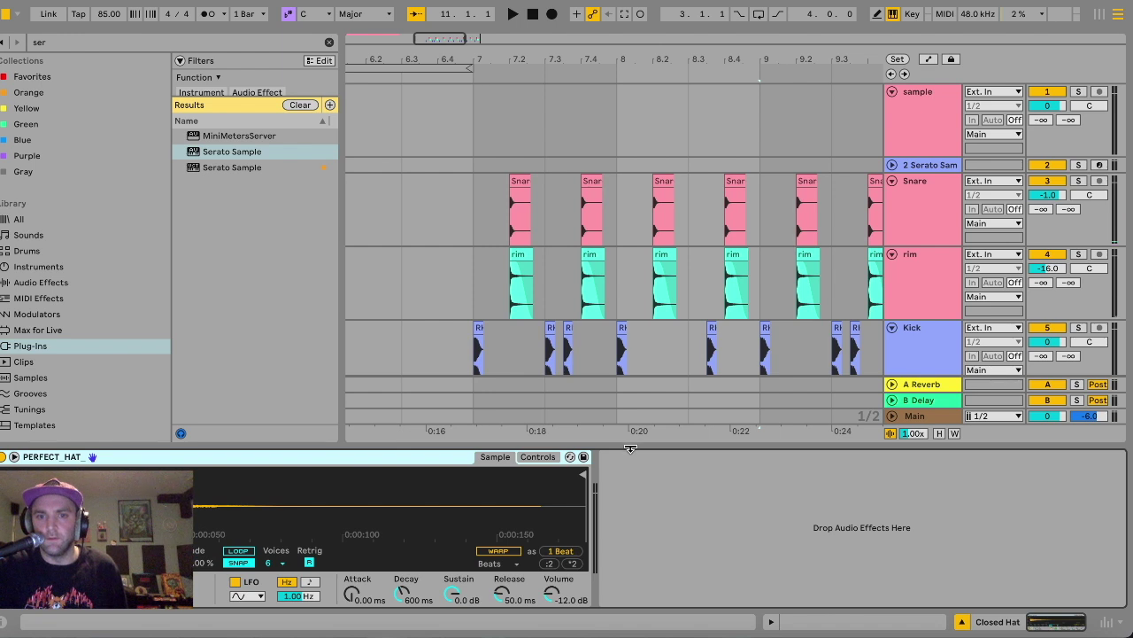
pyautogui.scroll(-3, 517, 312)
pyautogui.scroll(-2, 517, 312)
# Arm the Closed Hat track, turn on the metronome and record a MIDI hat part from 7.1.1 past bar 9.
pyautogui.click(498, 319)
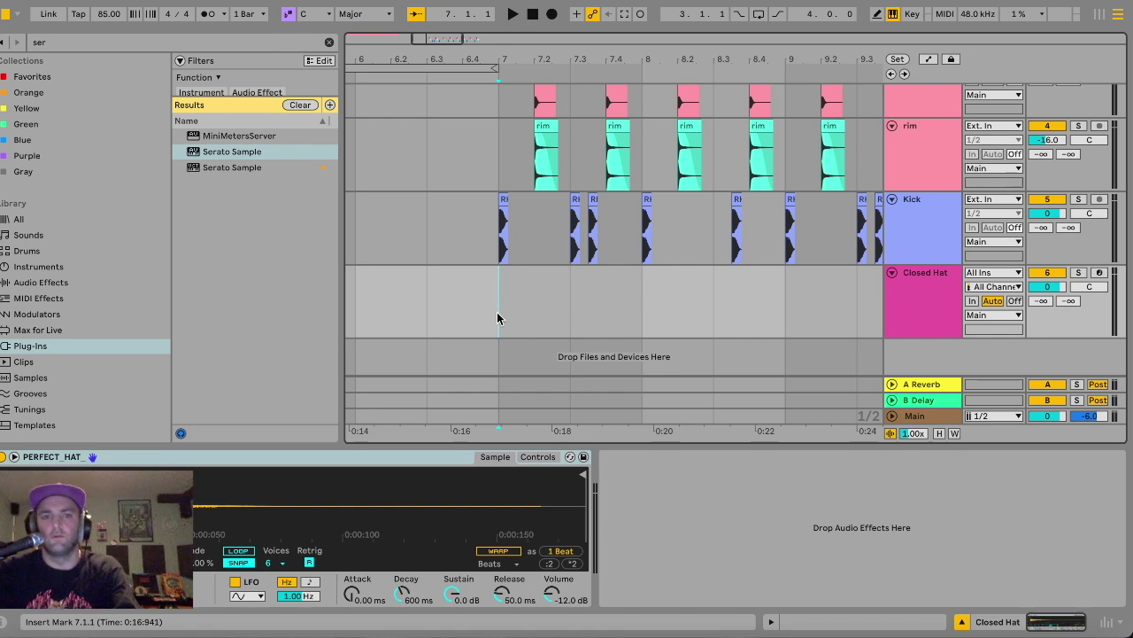
pyautogui.press('-')
pyautogui.press('-')
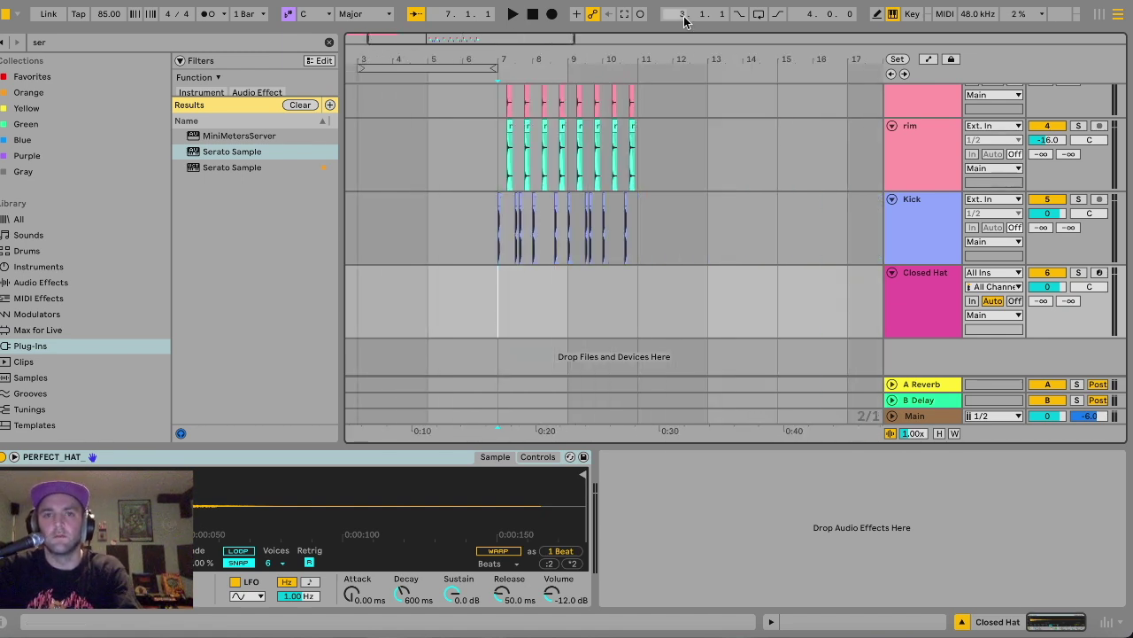
pyautogui.click(1099, 272)
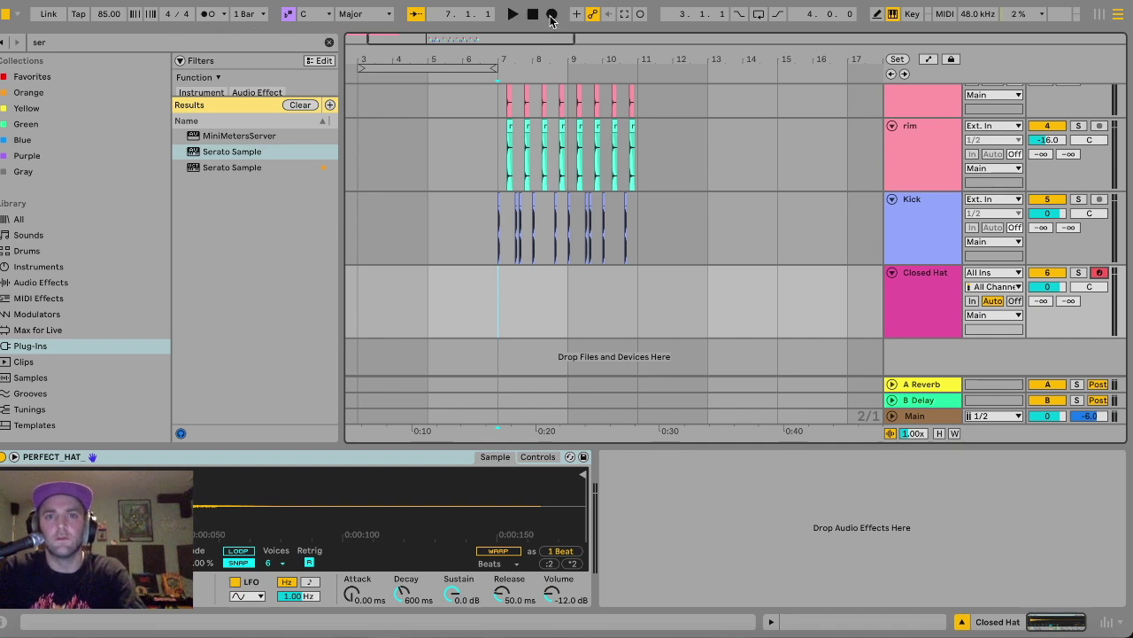
pyautogui.click(210, 14)
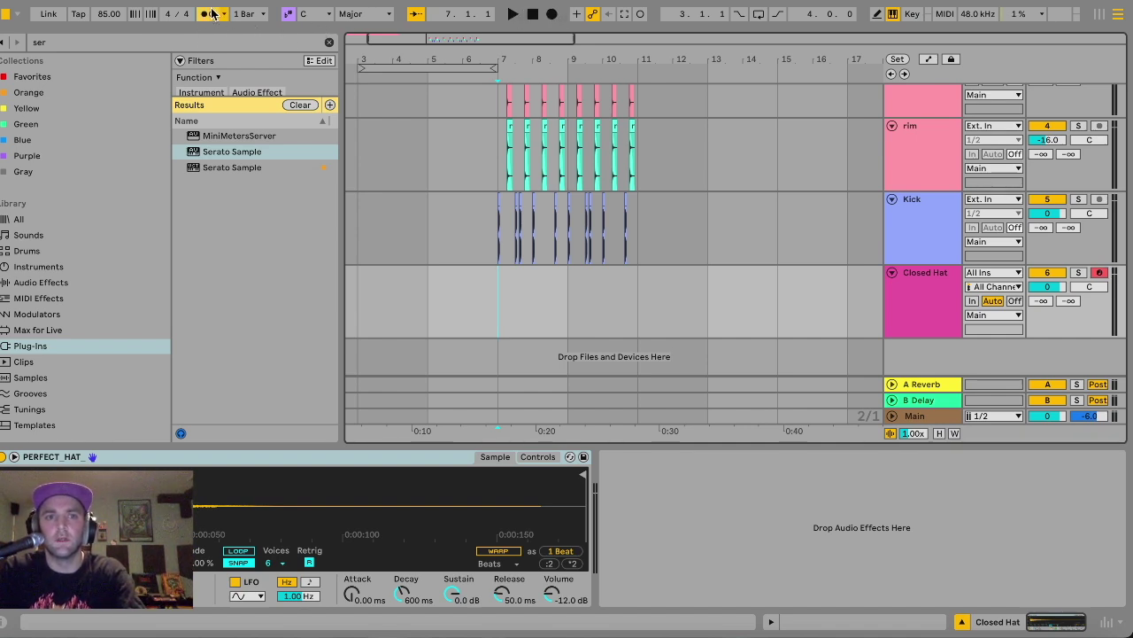
pyautogui.click(551, 15)
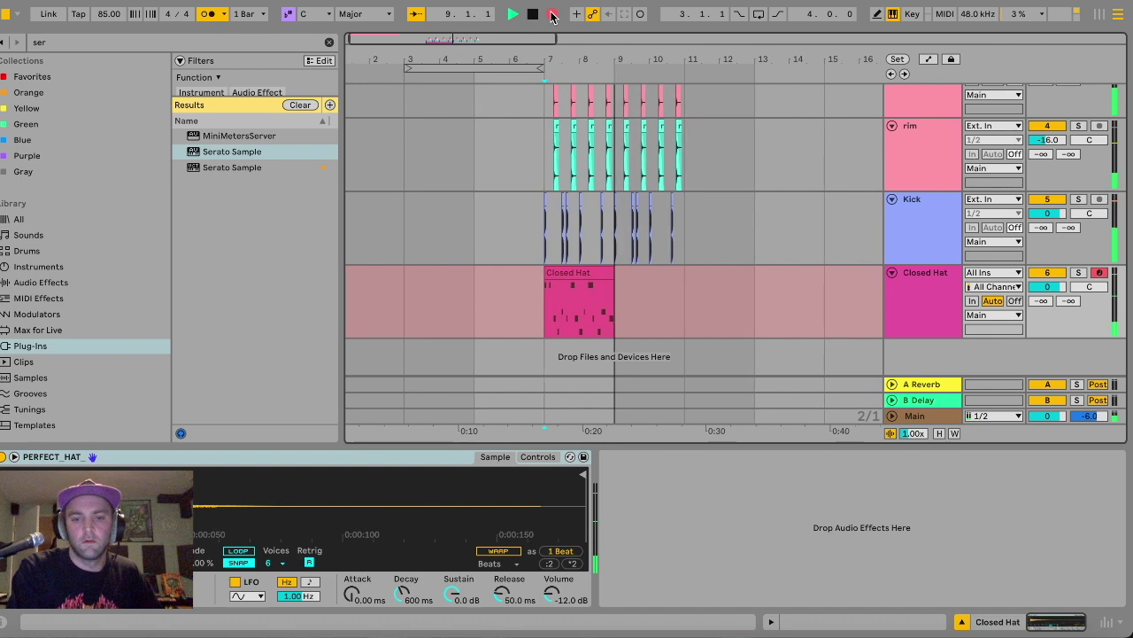
pyautogui.press('space')
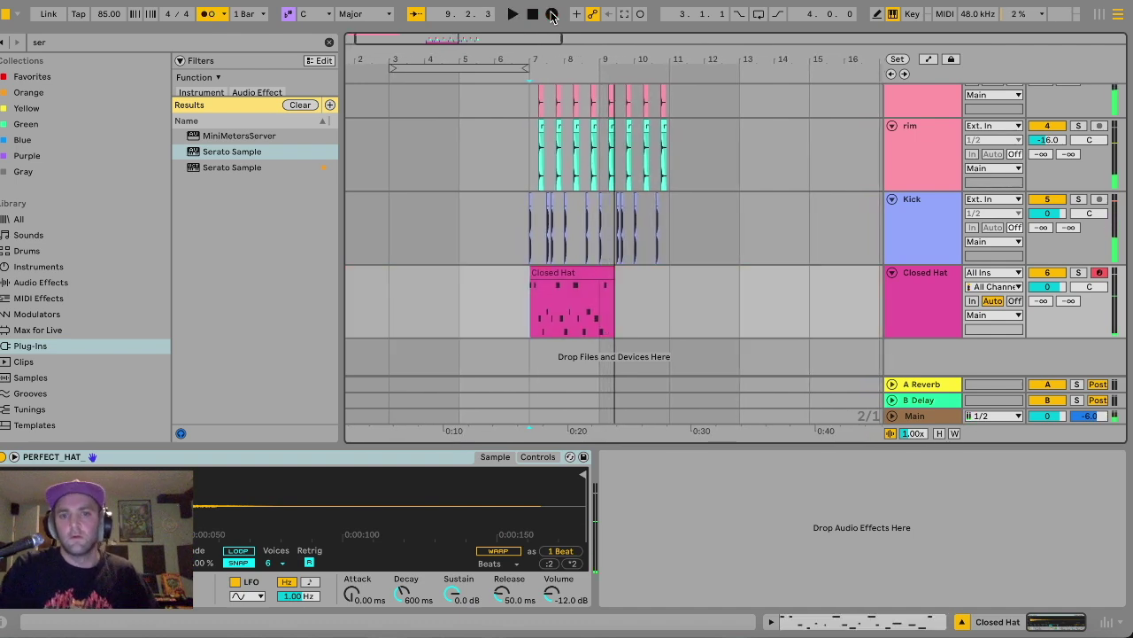
# Trim the recorded Closed Hat clip to end at 9.1.1 and quantize all of its MIDI notes.
pyautogui.click(606, 276)
pyautogui.moveTo(605, 277); pyautogui.dragTo(600, 276)
pyautogui.doubleClick(581, 273)
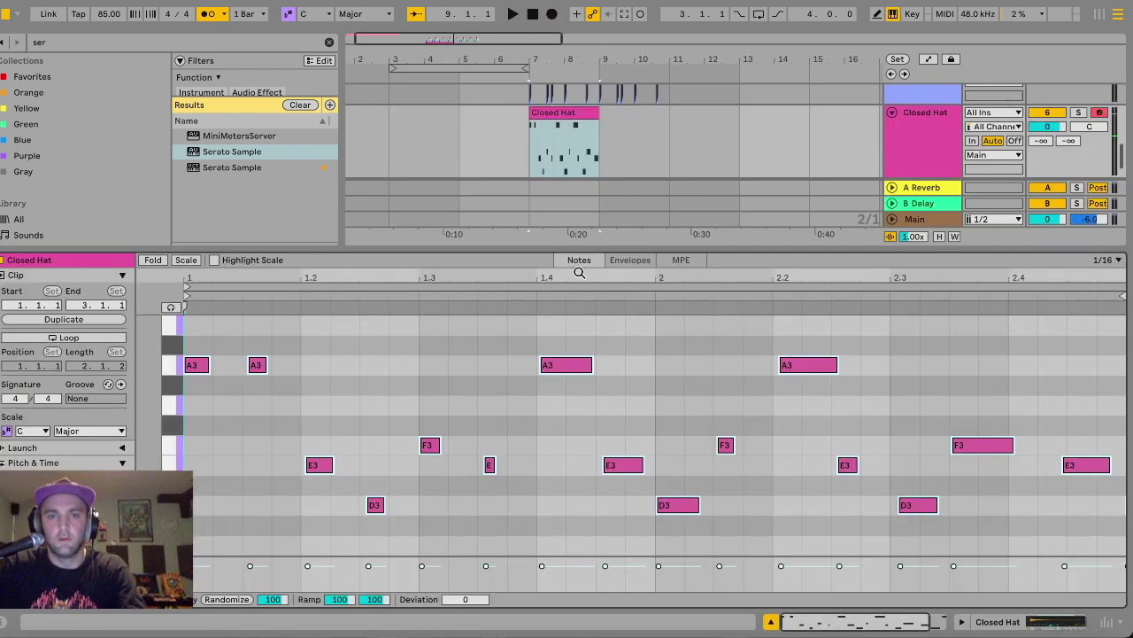
pyautogui.press('super+a')
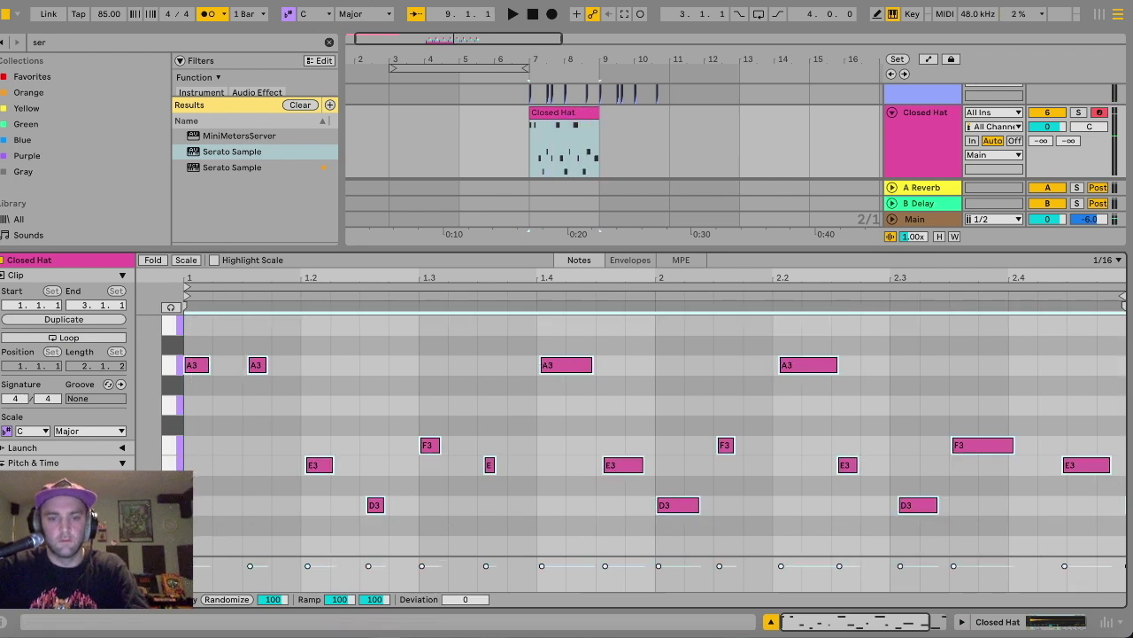
pyautogui.press('super+u')
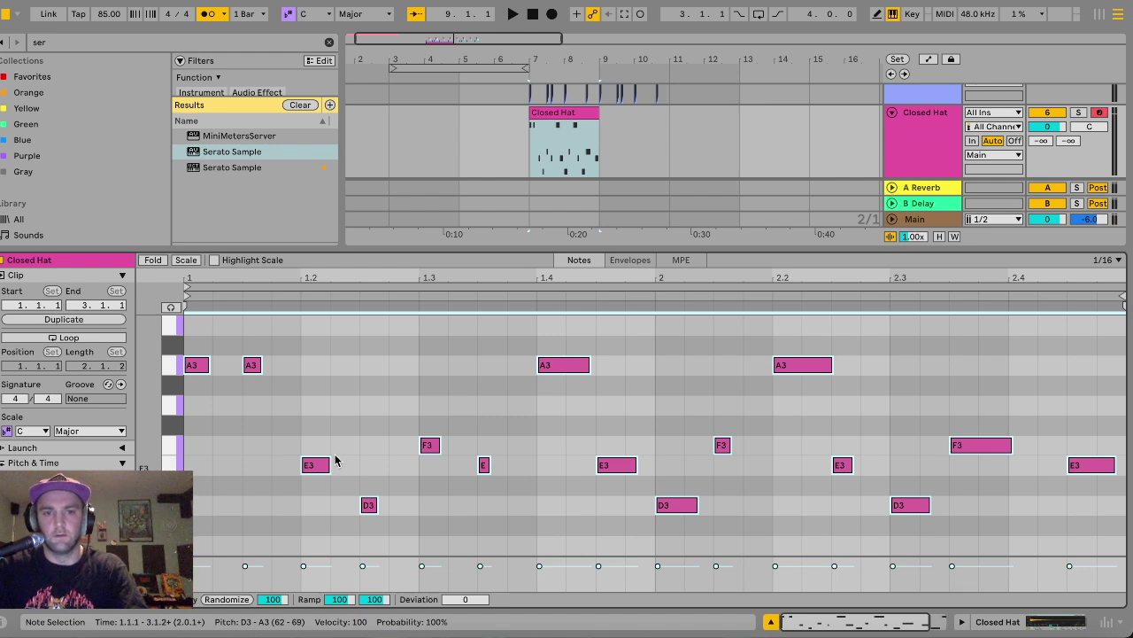
# Delete the D3 hat note at 3.1.1, just past the end of the Closed Hat clip.
pyautogui.scroll(3, 335, 460)
pyautogui.scroll(-5, 335, 453)
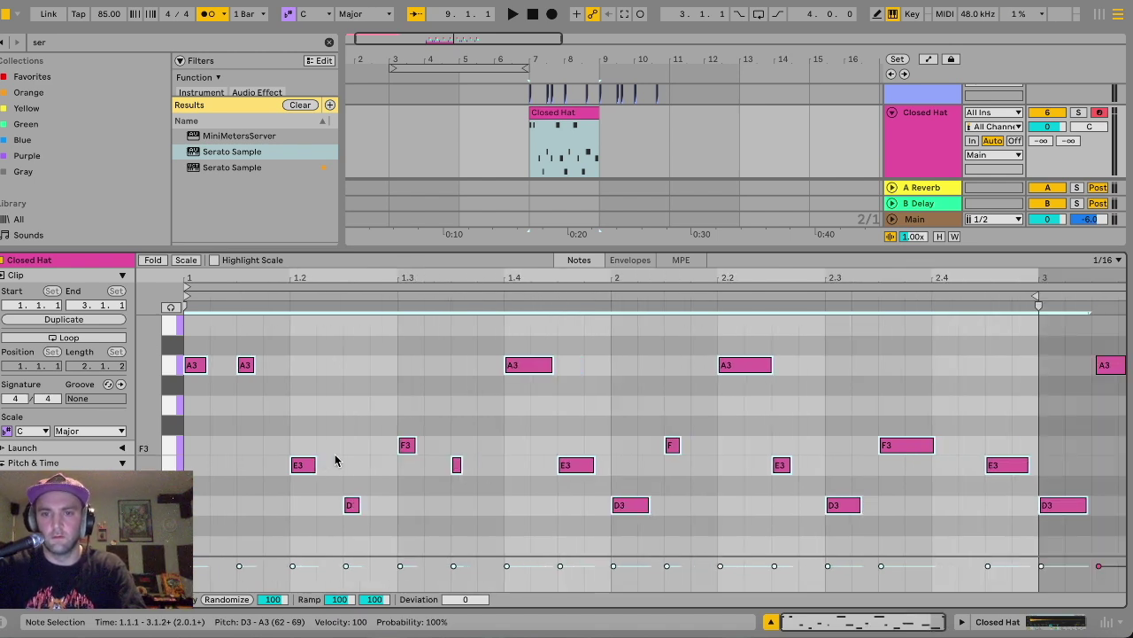
pyautogui.click(1063, 505)
pyautogui.press('Delete')
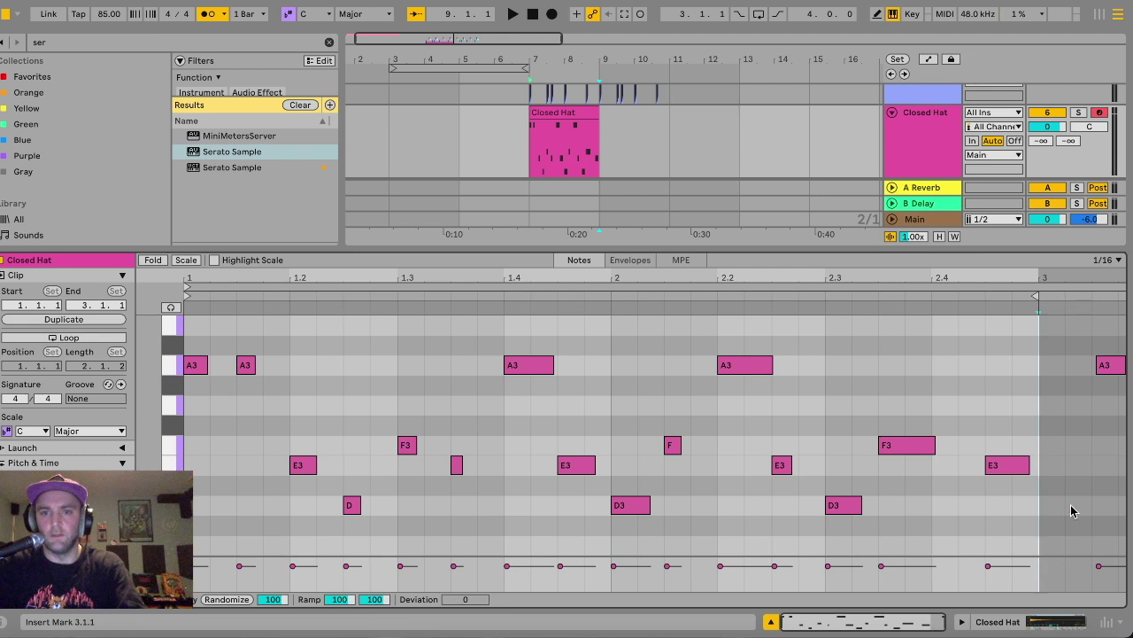
# Solo the Closed Hat track and play the quantized hat clip from 7.1.1 to hear it alone.
pyautogui.click(534, 142)
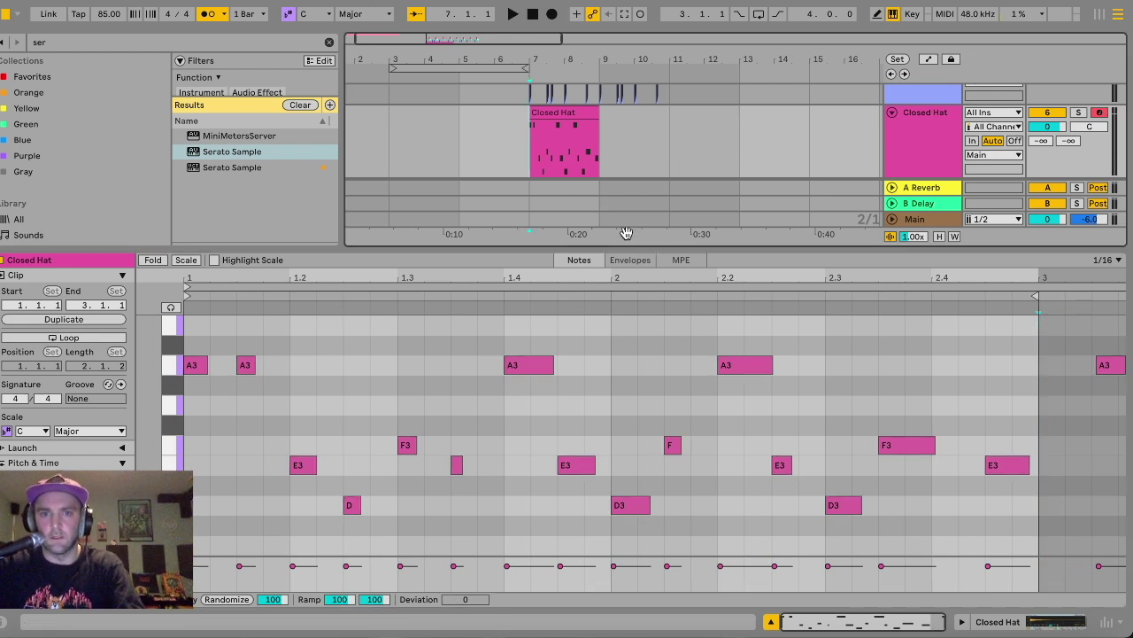
pyautogui.click(1078, 113)
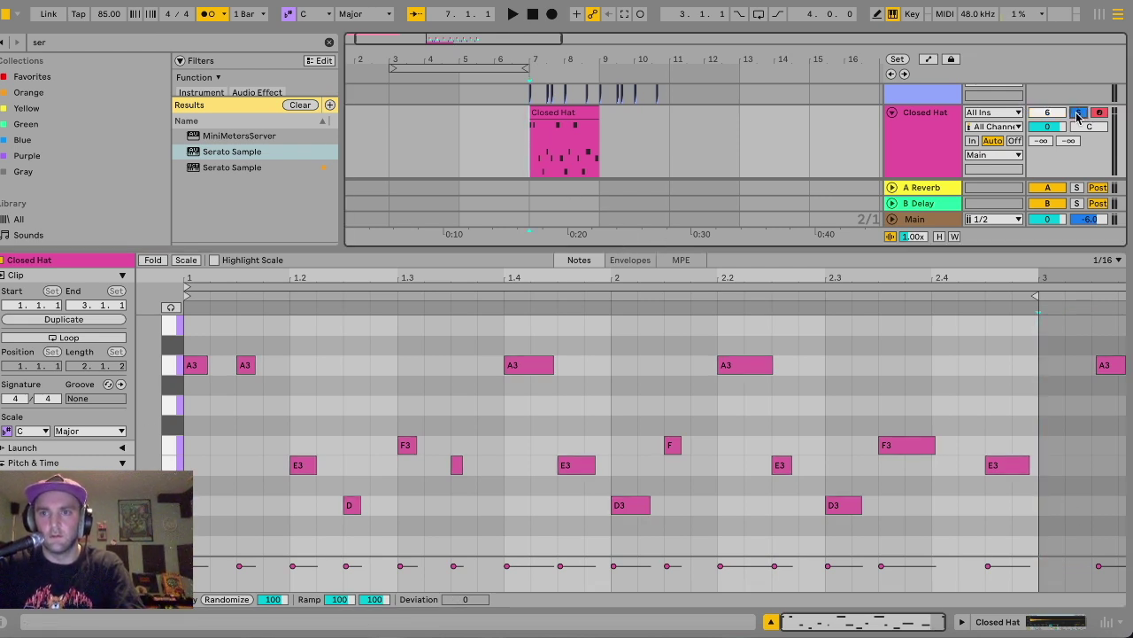
pyautogui.click(606, 116)
pyautogui.press('space')
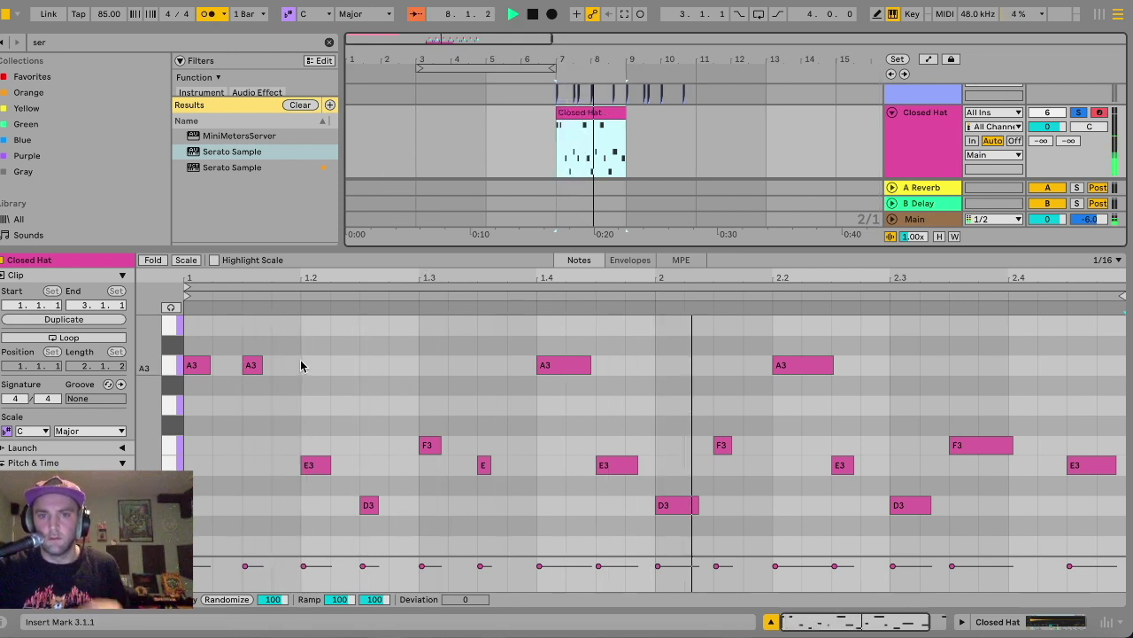
pyautogui.press('space')
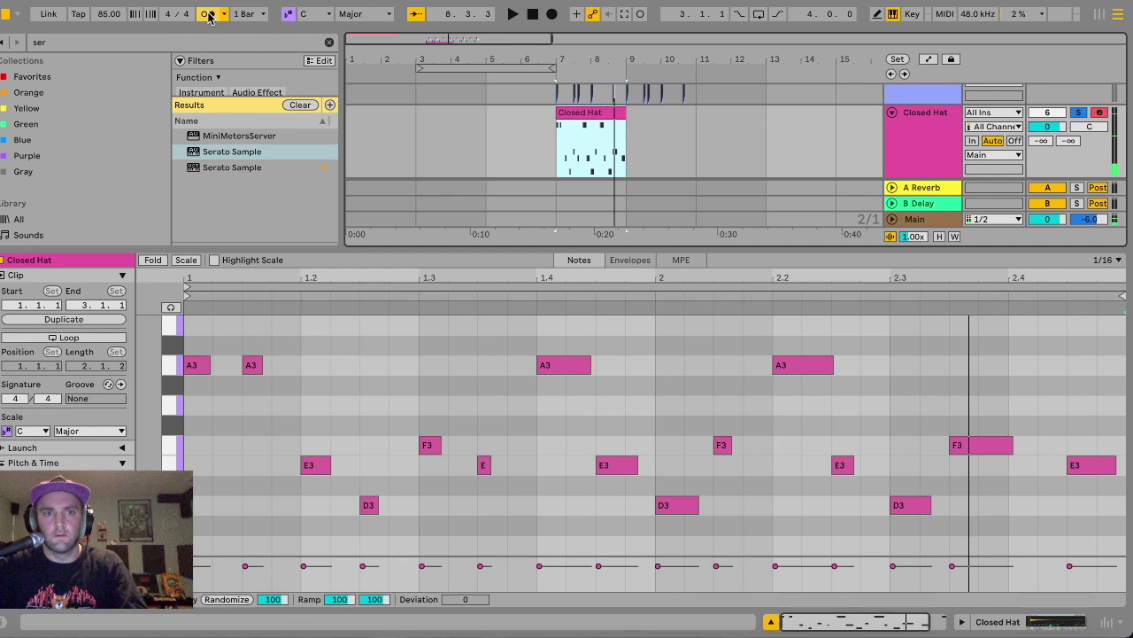
# Repitch three A3 hat notes: 1.1.3 to F#3, 1.4 to A#3 and 2.2 to G3.
pyautogui.click(252, 366)
pyautogui.press('Down')
pyautogui.press('Down')
pyautogui.press('Down')
pyautogui.press('Down')
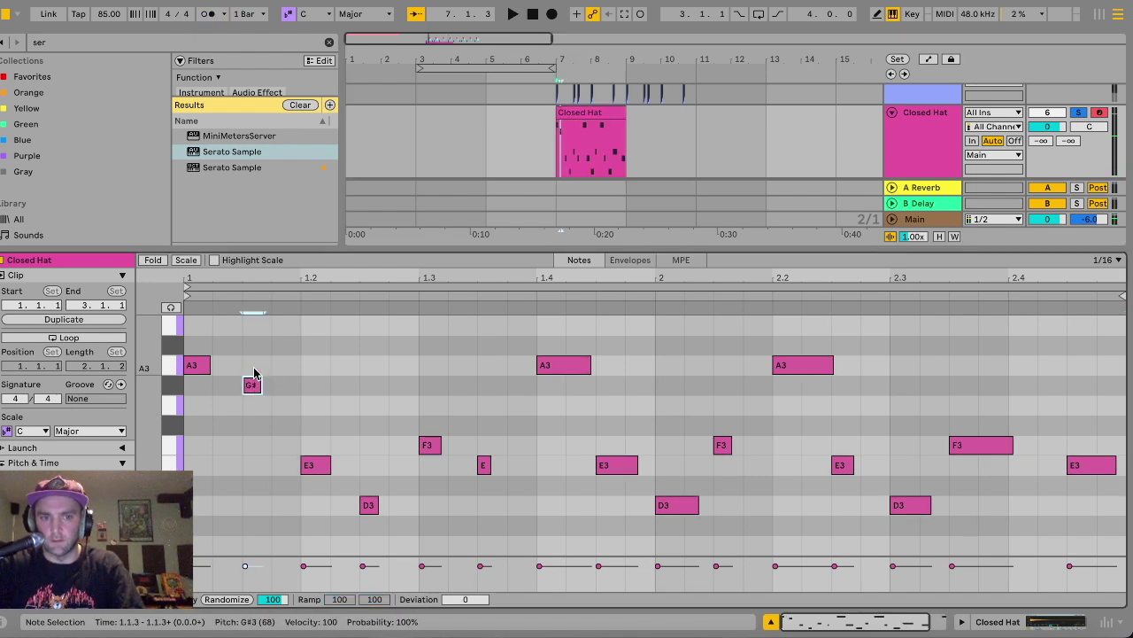
pyautogui.press('Up')
pyautogui.click(559, 366)
pyautogui.press('Up')
pyautogui.click(800, 367)
pyautogui.press('Down')
pyautogui.press('Down')
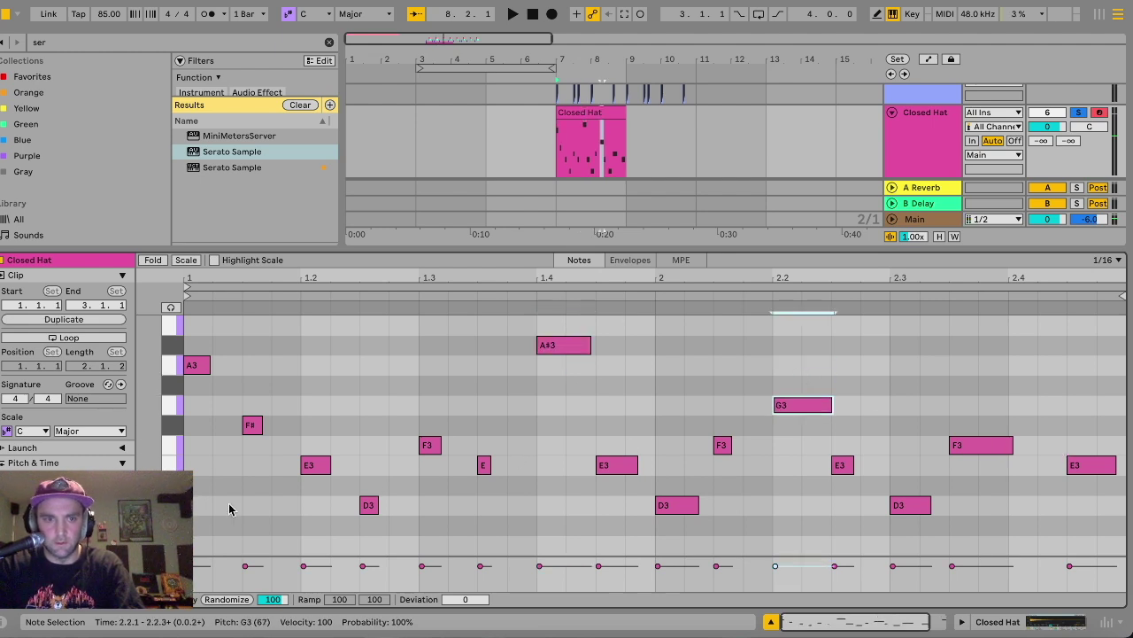
pyautogui.moveTo(199, 543); pyautogui.dragTo(1094, 301)
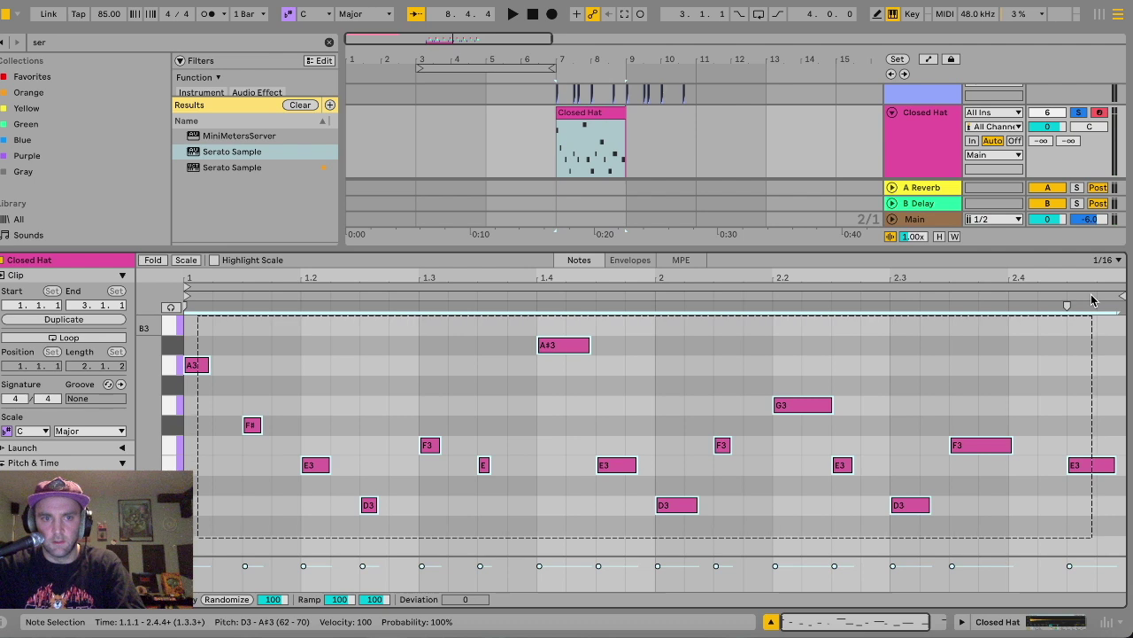
pyautogui.hscroll(3, 766, 422)
pyautogui.scroll(-1, 766, 422)
pyautogui.hscroll(-3, 766, 422)
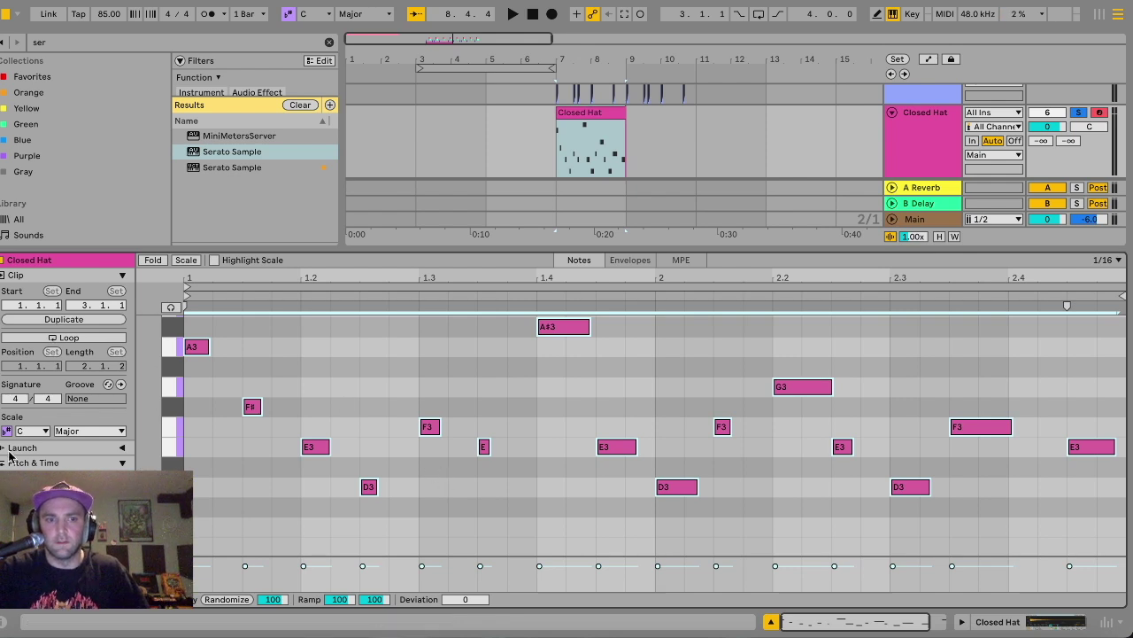
pyautogui.click(34, 462)
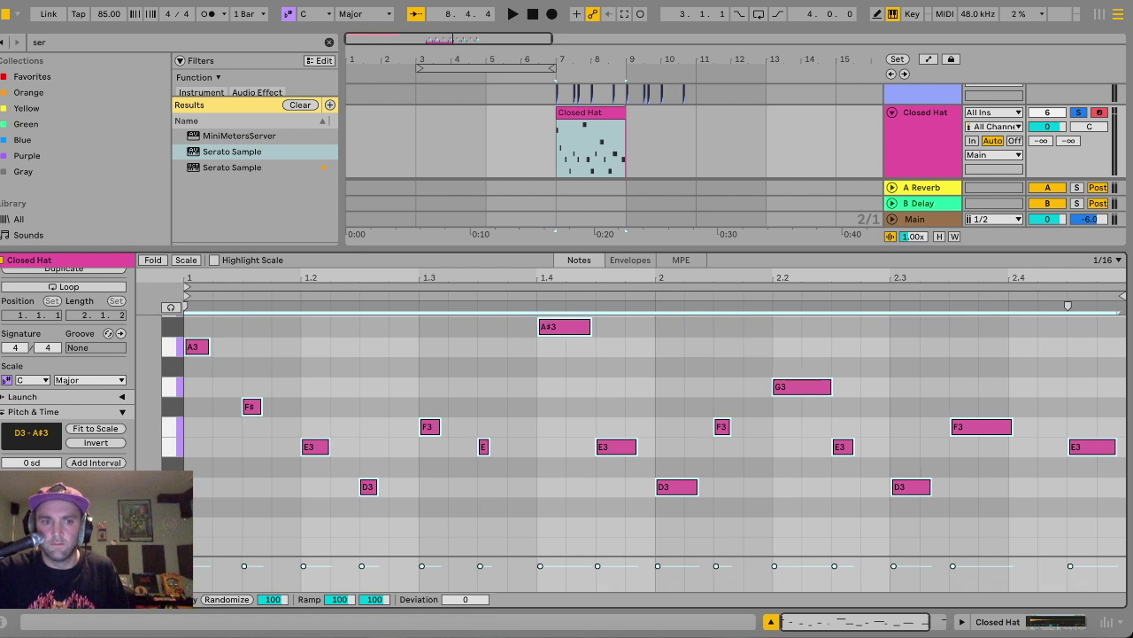
pyautogui.click(501, 431)
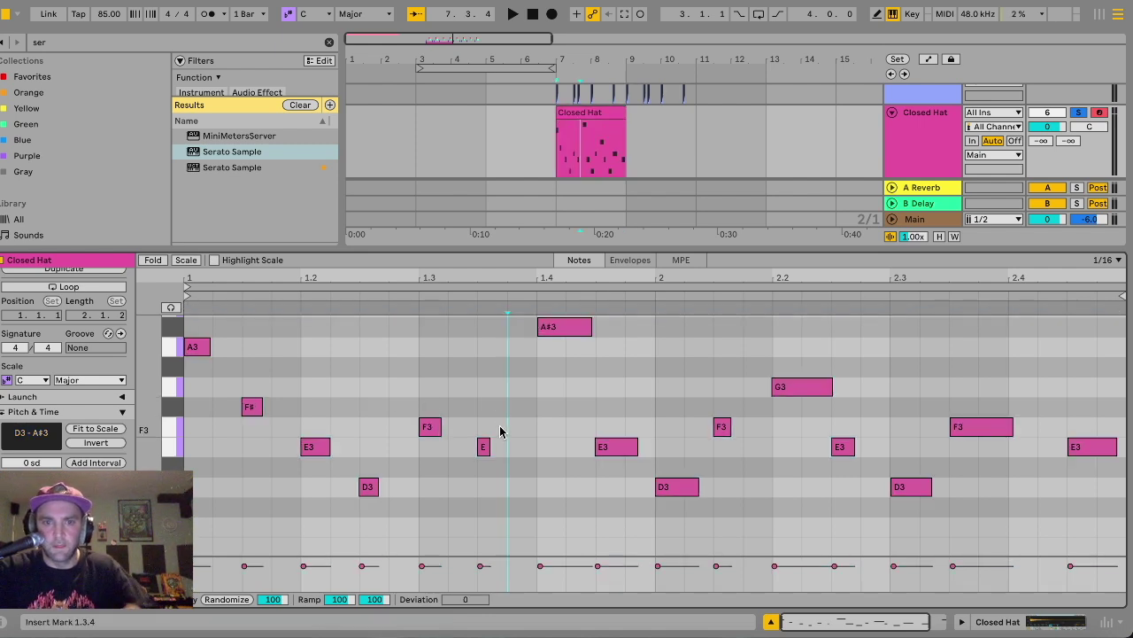
# Vary the hat velocities in the clip's first bar, with E3 at 1.2 at 97, D3 at 1.2.3 at 68 and E3 at 1.4.3 at 79.
pyautogui.moveTo(245, 566); pyautogui.dragTo(245, 569)
pyautogui.click(303, 566)
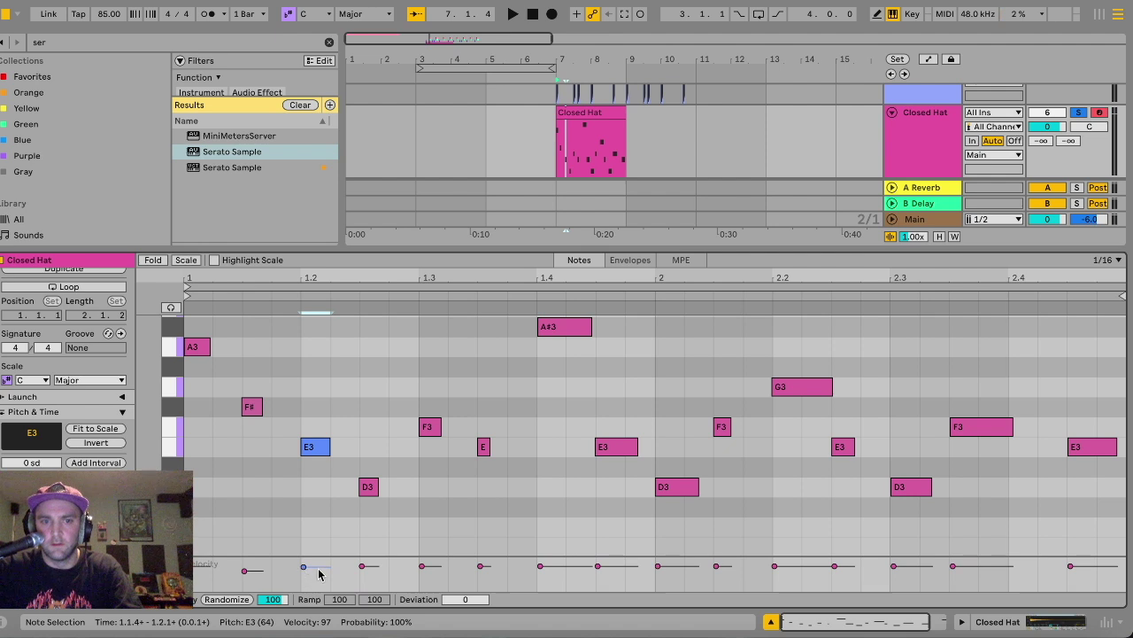
pyautogui.click(365, 566)
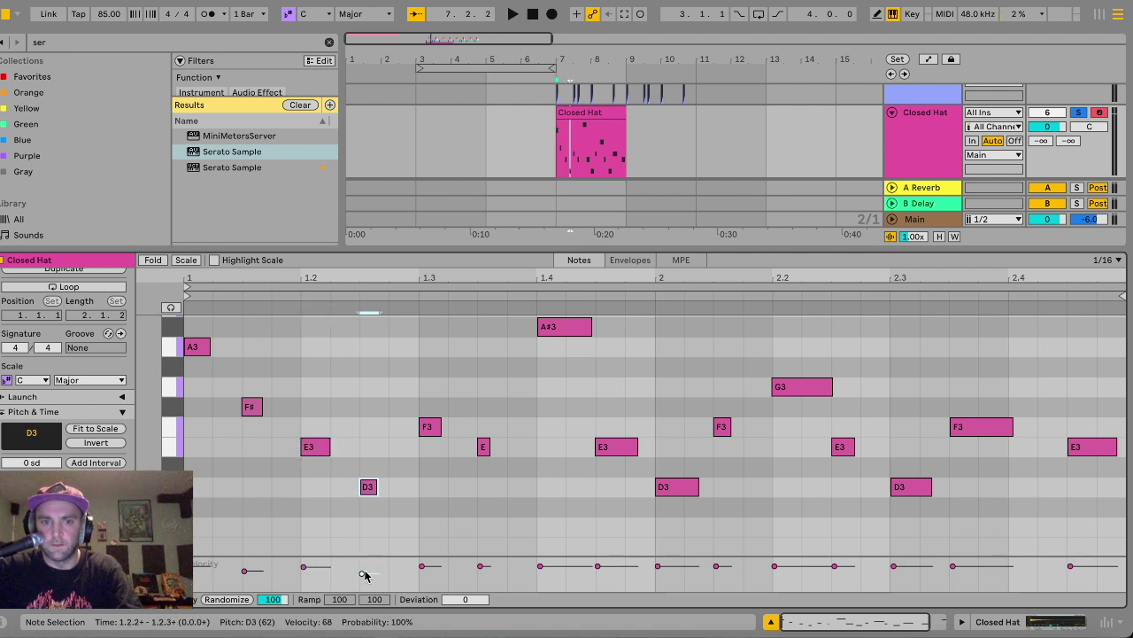
pyautogui.click(423, 566)
pyautogui.click(480, 565)
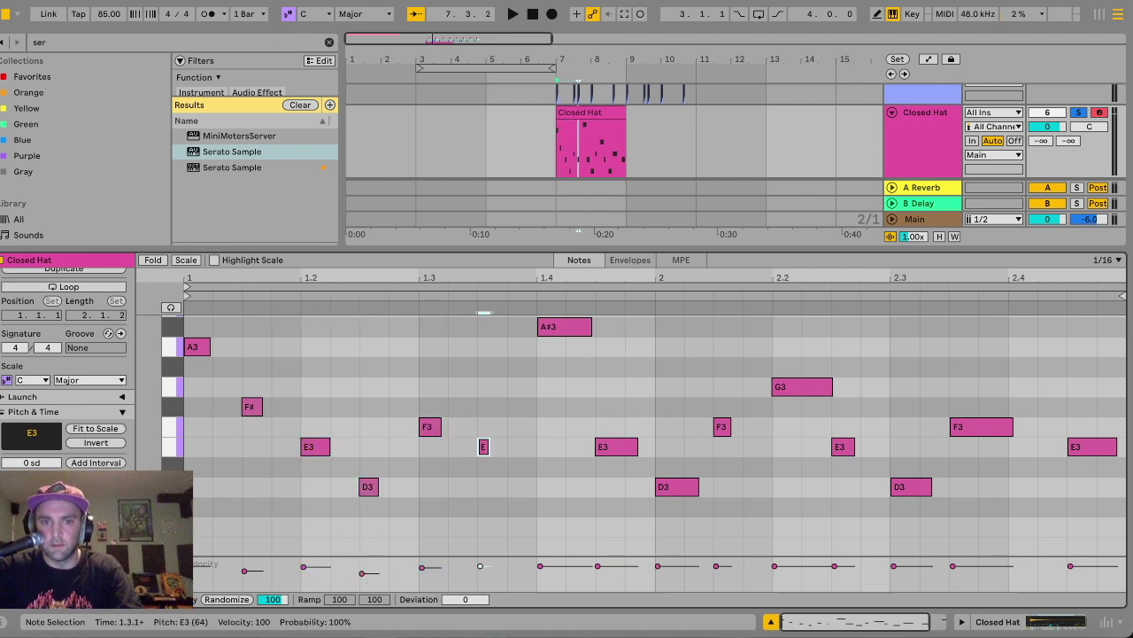
pyautogui.click(597, 566)
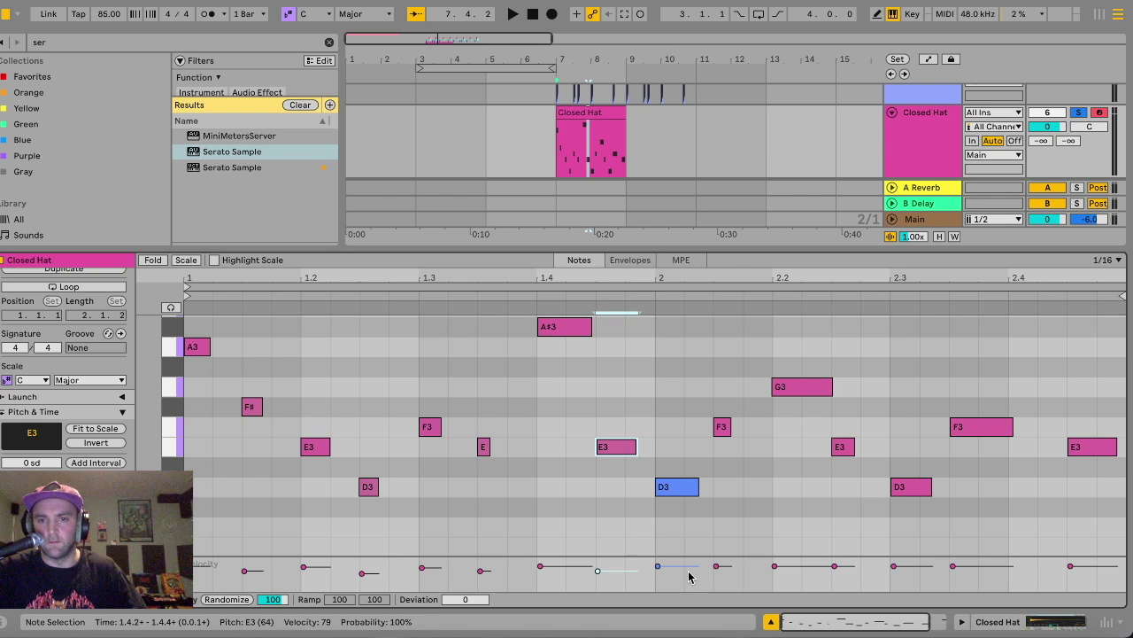
# Lower the hat velocities in the clip's second bar, setting F3 at 2.1.3 to 78 and E3 at 2.2.3 to 96.
pyautogui.click(715, 566)
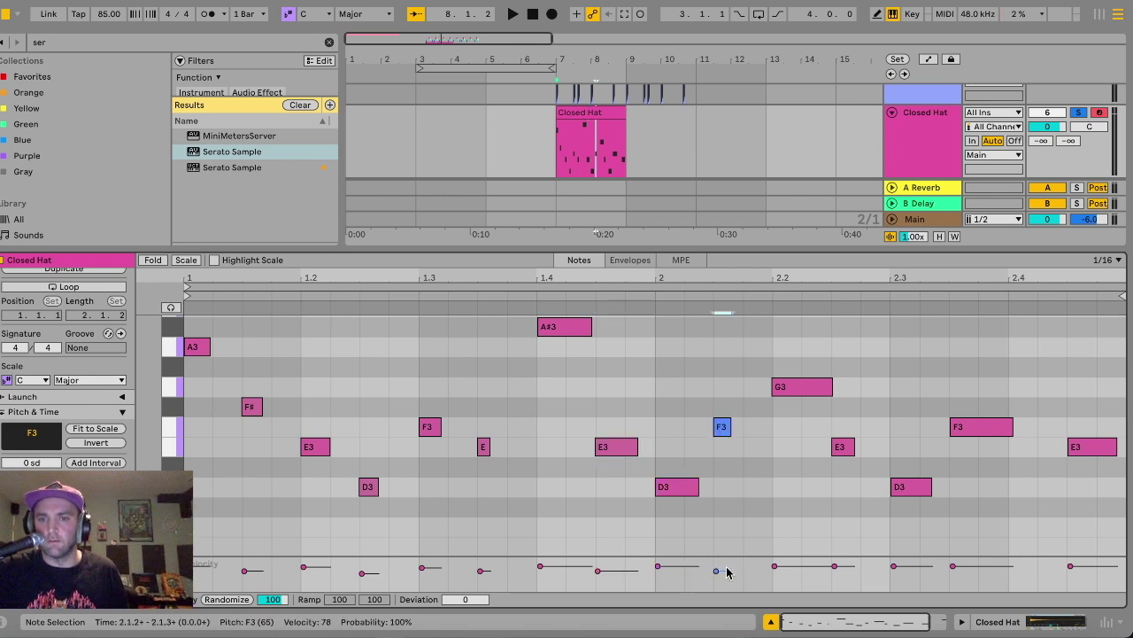
pyautogui.click(776, 566)
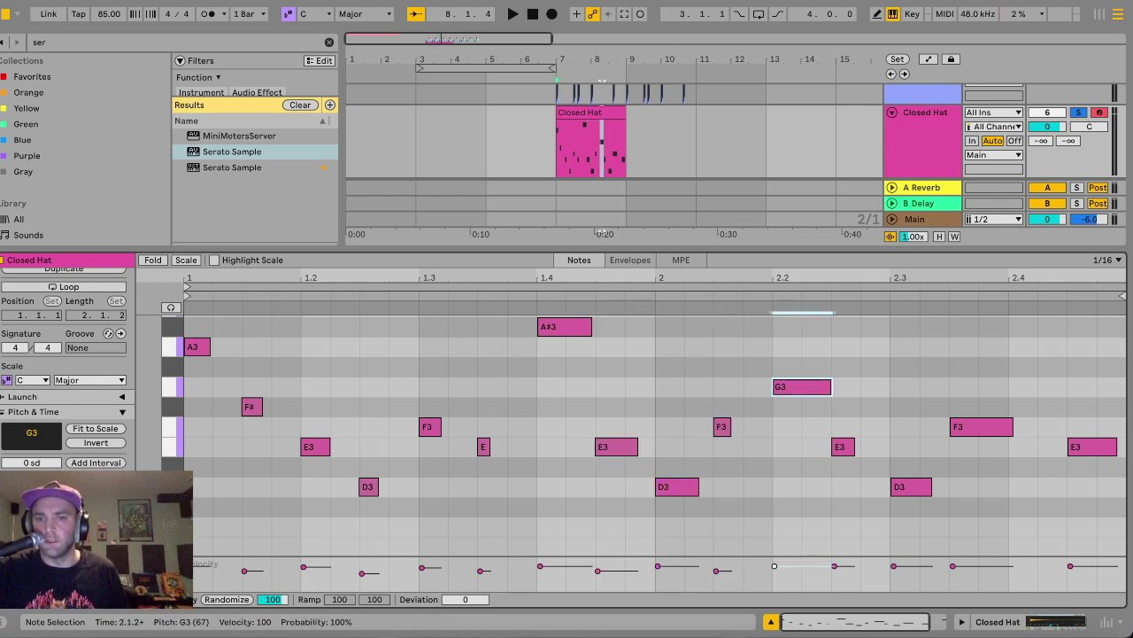
pyautogui.click(835, 566)
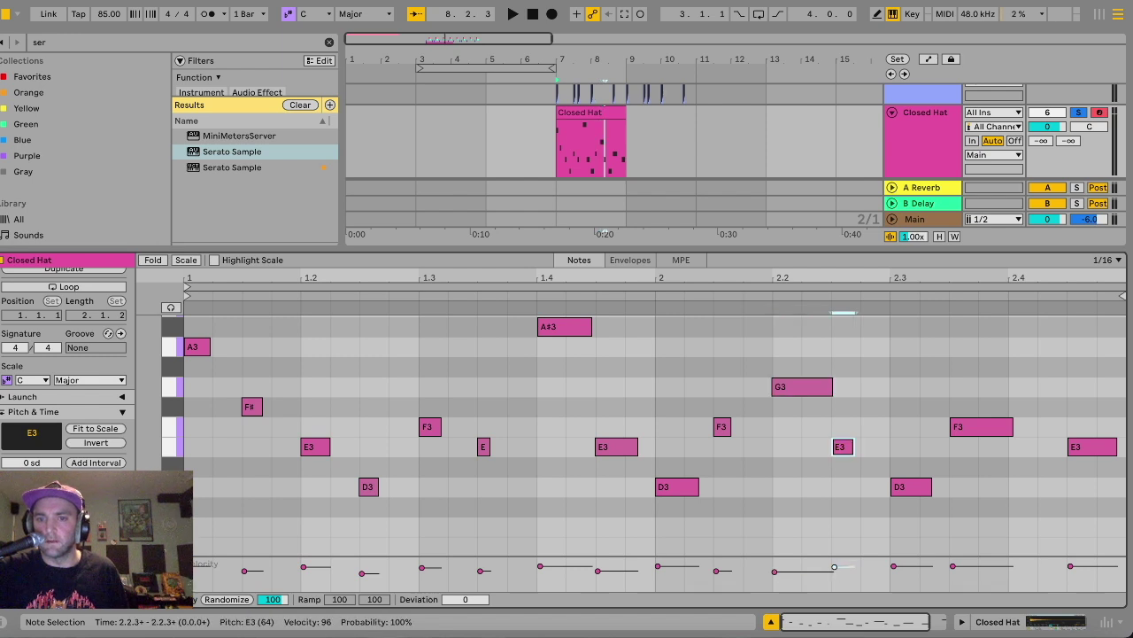
pyautogui.click(909, 571)
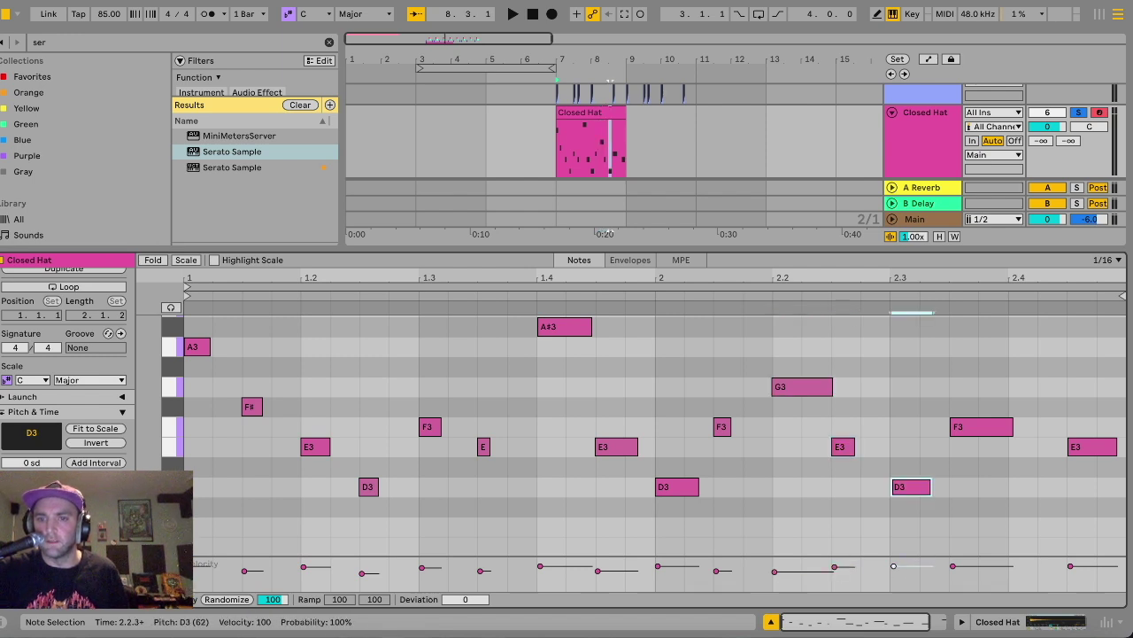
pyautogui.click(953, 571)
pyautogui.click(1070, 570)
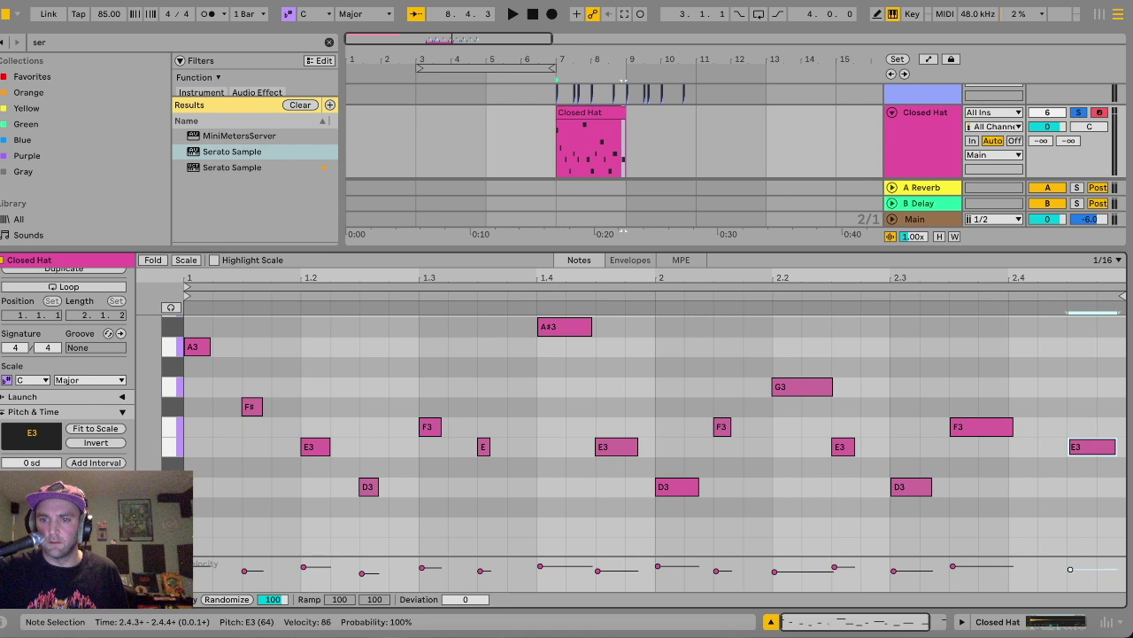
# Duplicate the two-bar Closed Hat clip into bars 9 and 10, and play the hats from 7.1.1.
pyautogui.click(559, 160)
pyautogui.hotkey('ctrl', 'd')
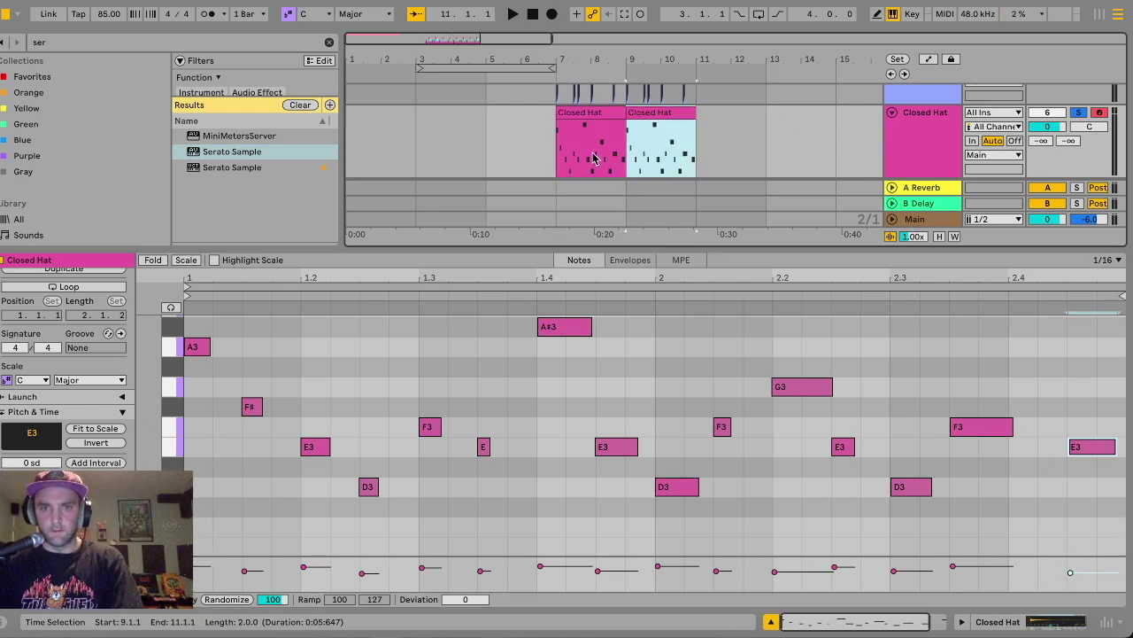
pyautogui.press('space')
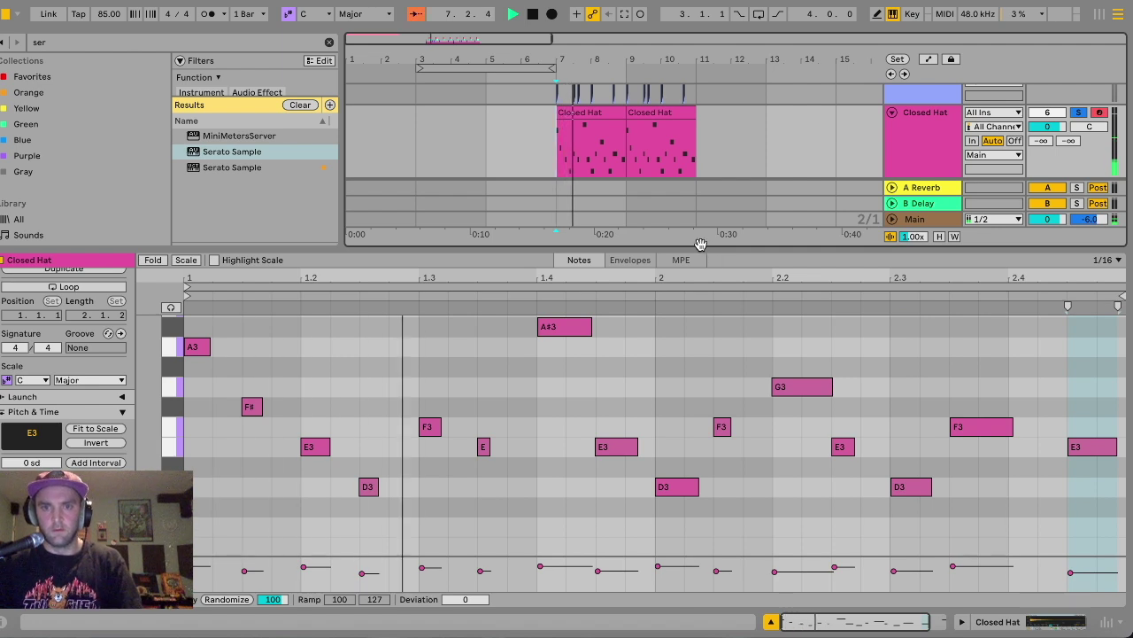
# Hide the clip editor, stop playback and take the Closed Hat track out of solo.
pyautogui.press('super+alt+l')
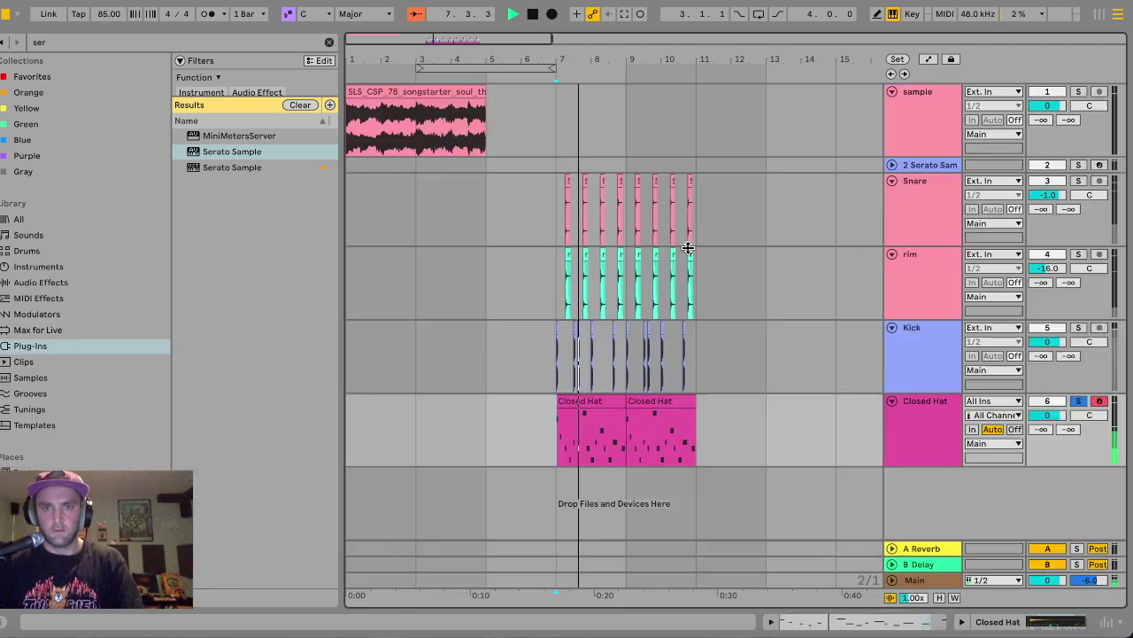
pyautogui.press('space')
pyautogui.click(1080, 403)
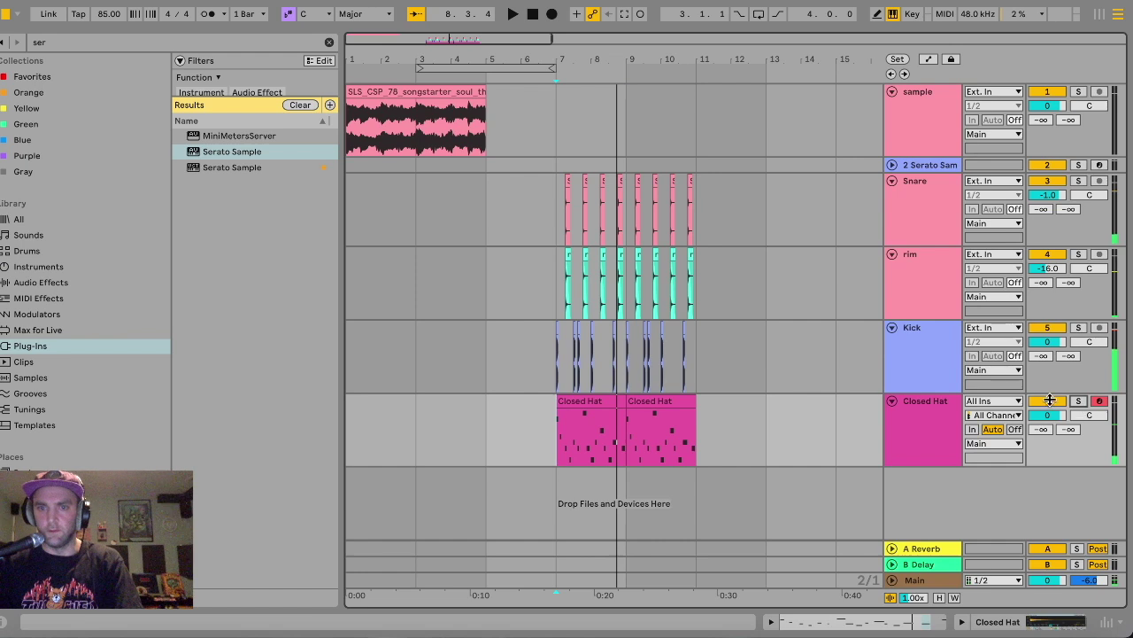
# Play the full drum pattern from 7.1.1 and set the Kick track's volume to -3.0 dB.
pyautogui.click(554, 370)
pyautogui.press('space')
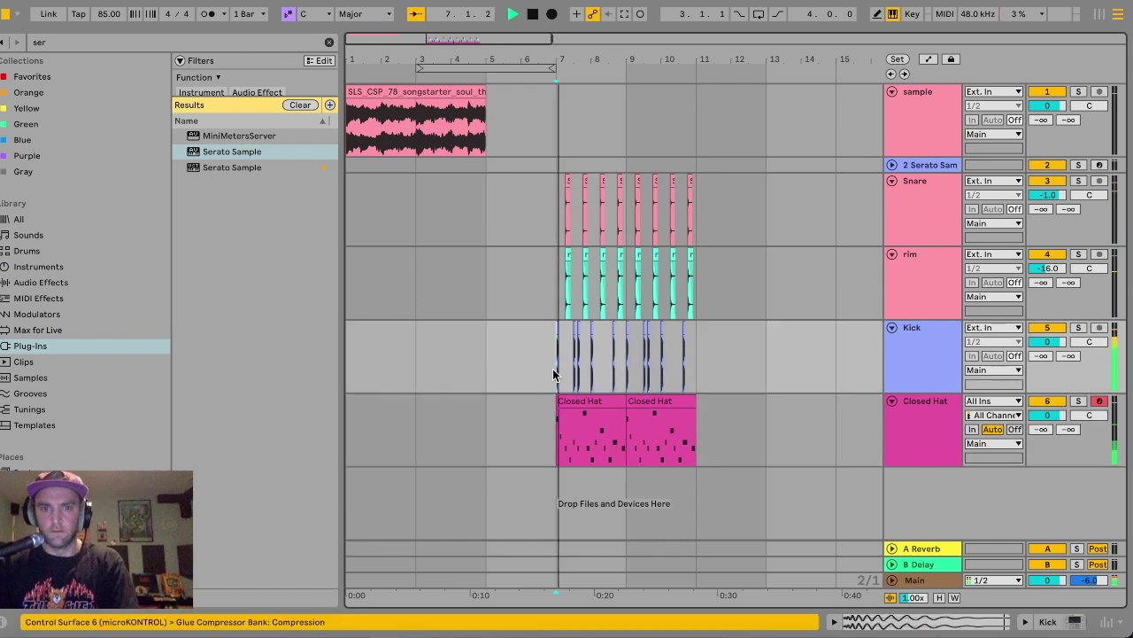
pyautogui.click(1039, 346)
pyautogui.press('Down')
pyautogui.press('Down')
pyautogui.press('Down')
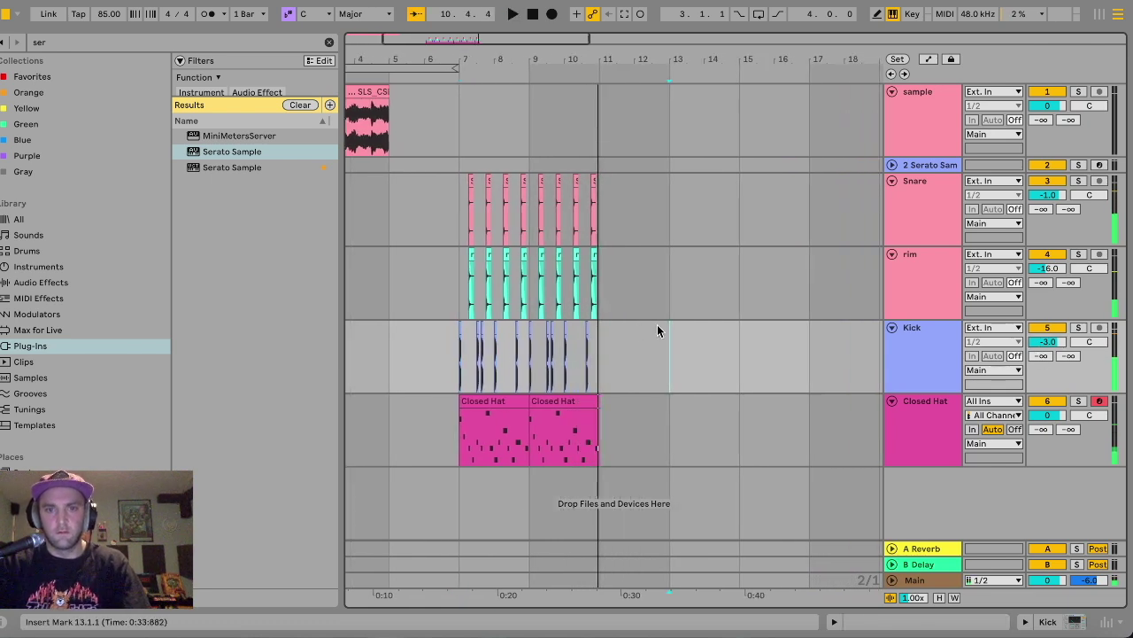
pyautogui.press('space')
# Duplicate the four-bar Snare, rim, Kick and Closed Hat pattern from 7.1.1 so the copy spans 11.1.1 to 15.1.1.
pyautogui.hscroll(-2, 490, 423)
pyautogui.moveTo(544, 451); pyautogui.dragTo(686, 206)
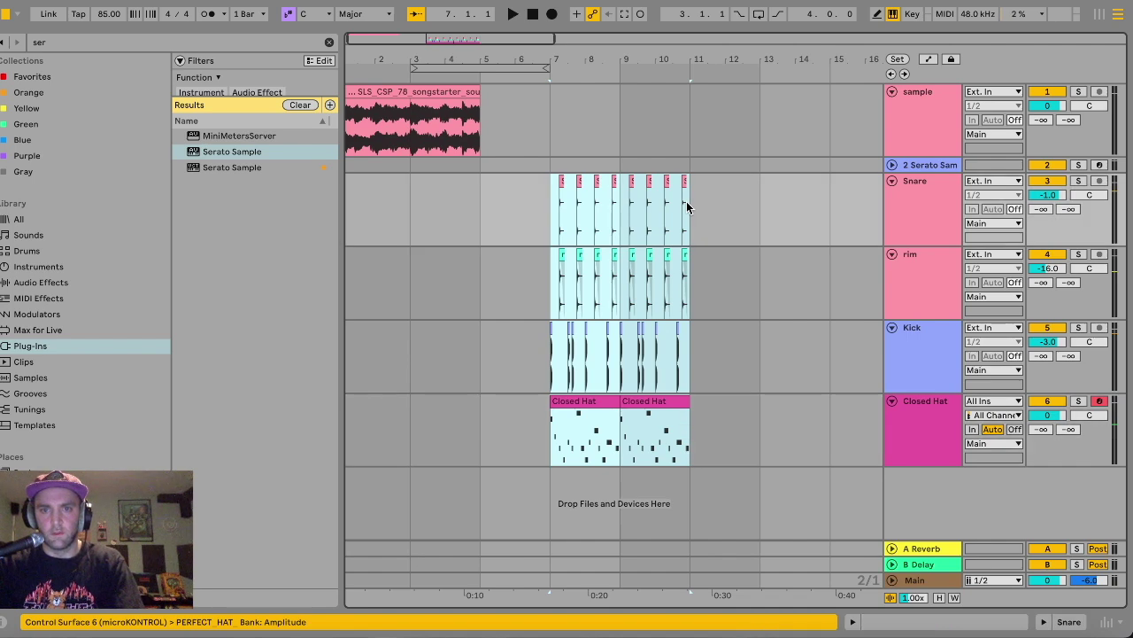
pyautogui.hotkey('ctrl', 'd')
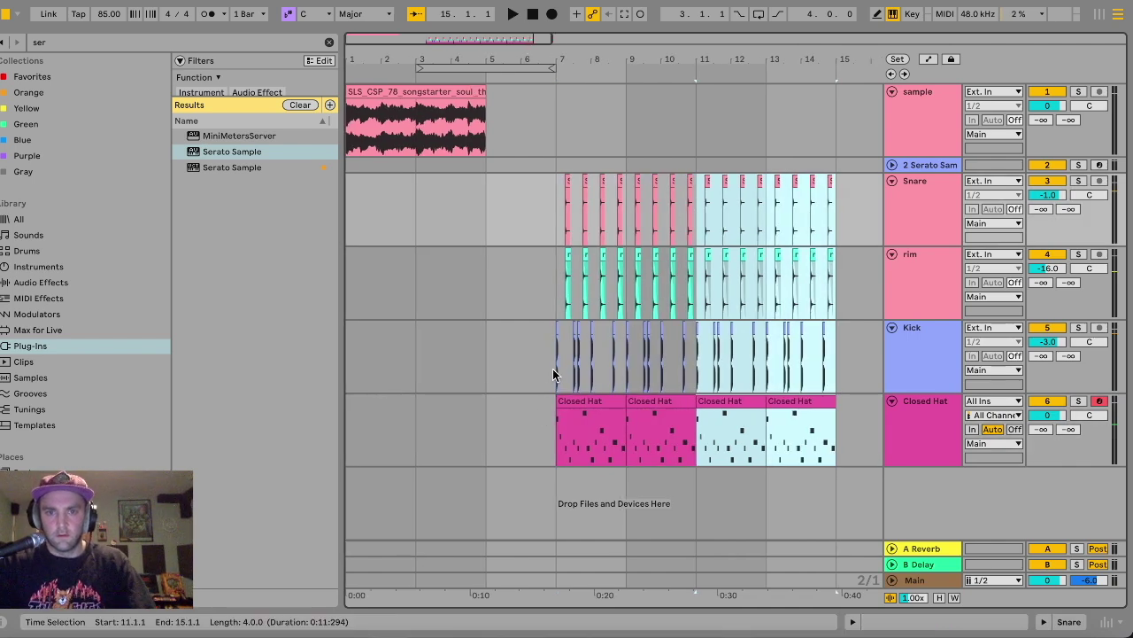
# Insert a new audio track directly below Kick and narrow the arrangement grid to 1/8.
pyautogui.click(552, 368)
pyautogui.scroll(4, 553, 368)
pyautogui.hotkey('ctrl', '1')
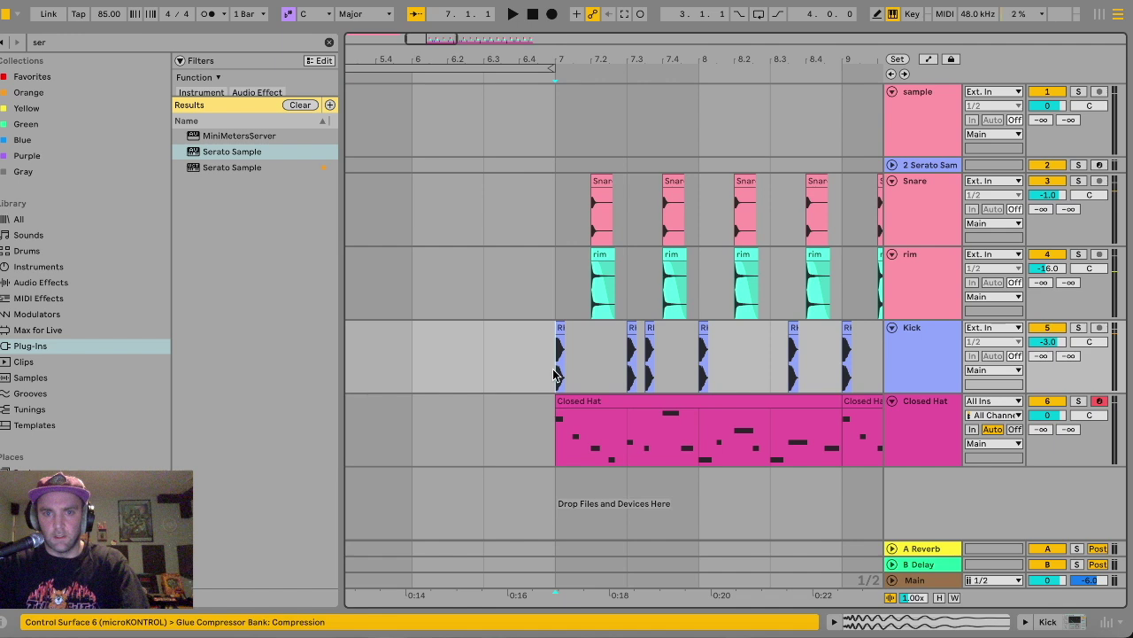
pyautogui.hotkey('ctrl', 't')
pyautogui.hotkey('ctrl', '1')
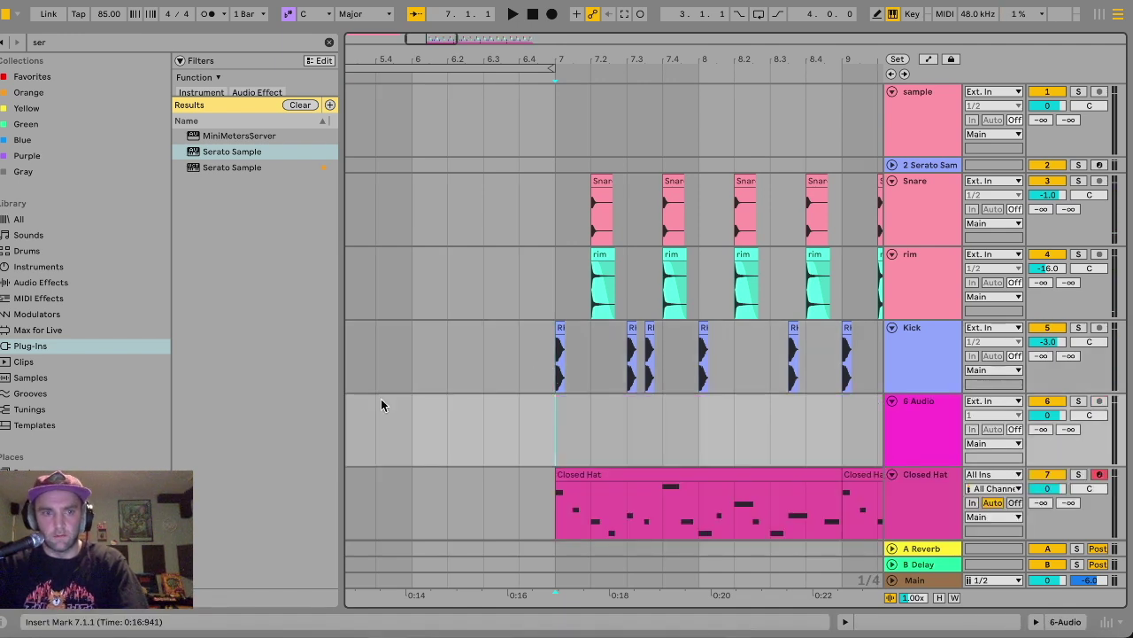
pyautogui.scroll(-4, 100, 456)
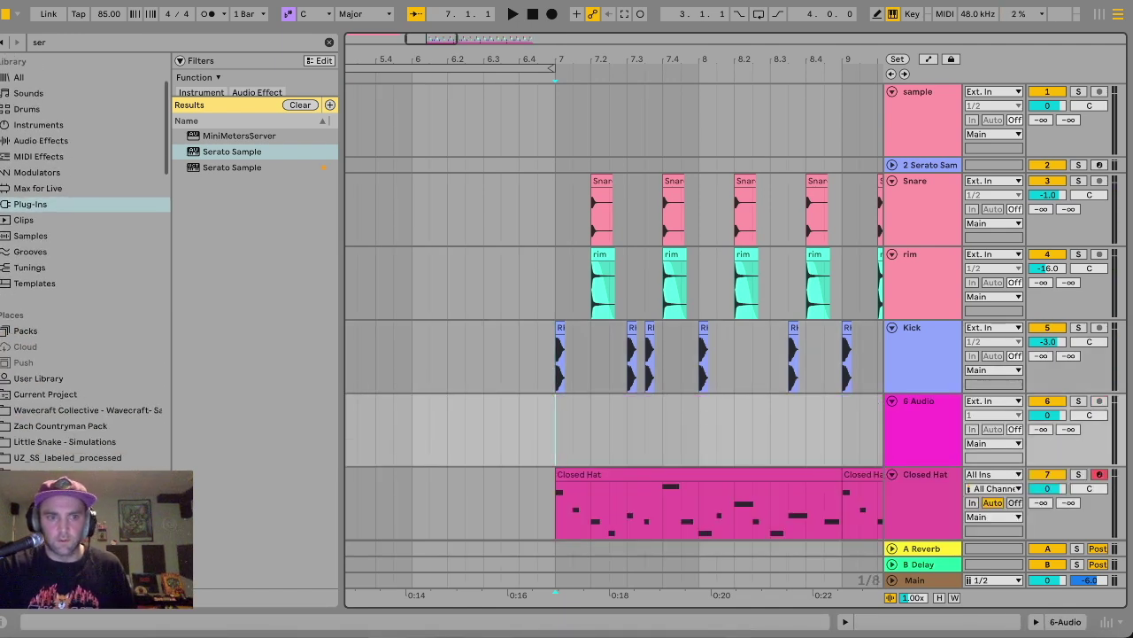
# Clear the browser search and load Open Hat.alc from the User Library onto the new audio track at 7.2.3, with the device view hidden.
pyautogui.click(40, 379)
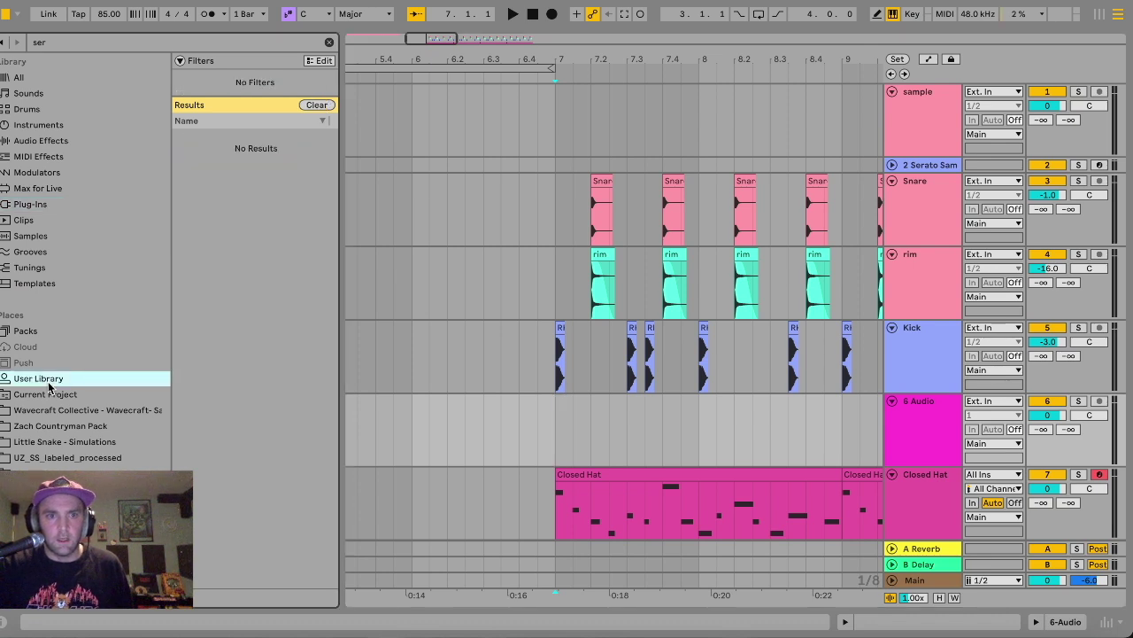
pyautogui.click(328, 44)
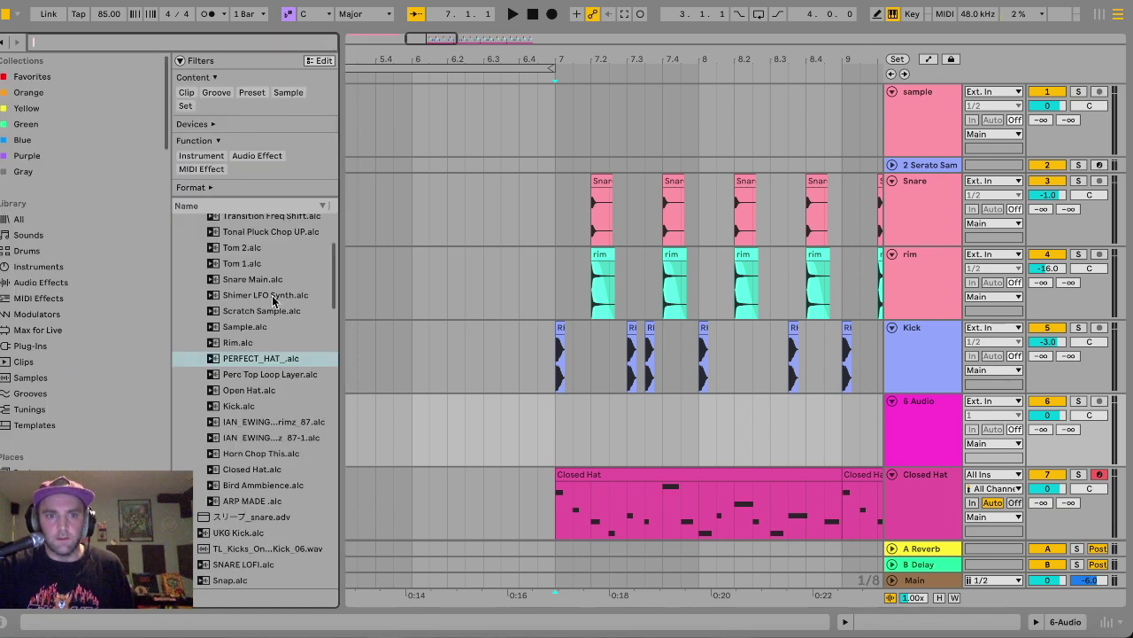
pyautogui.scroll(2, 271, 304)
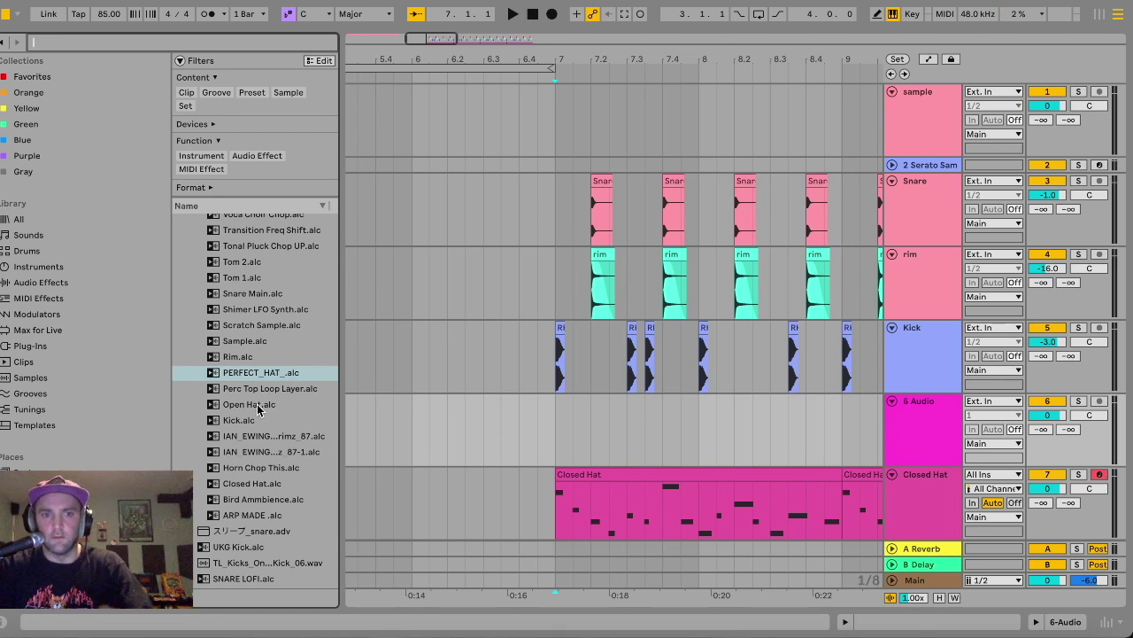
pyautogui.moveTo(237, 410); pyautogui.dragTo(614, 438)
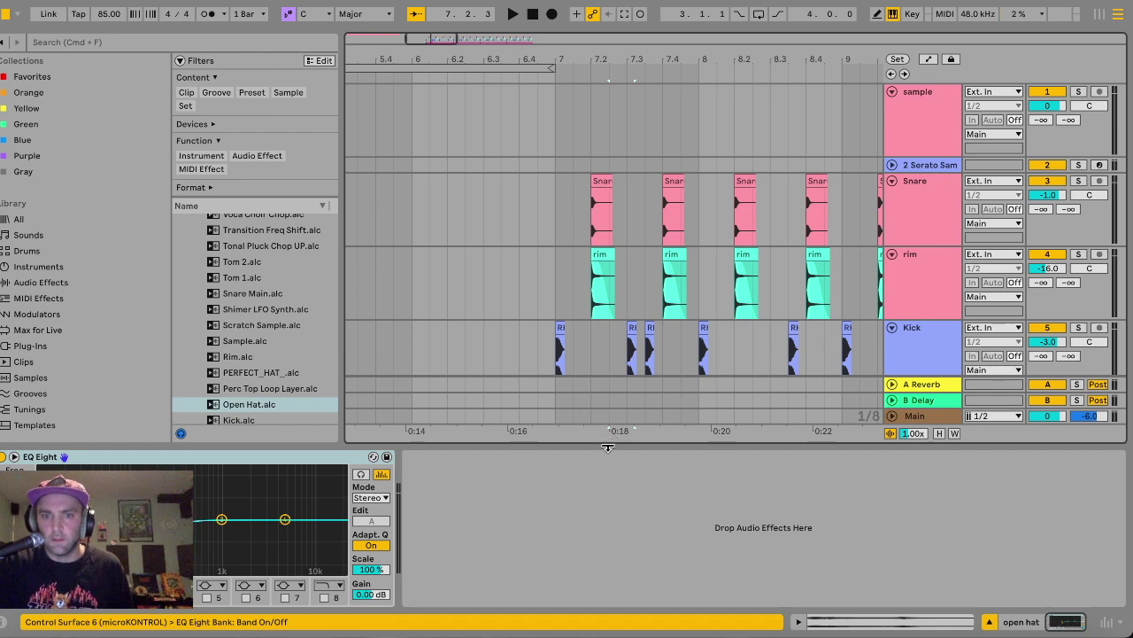
pyautogui.press('super+alt+l')
pyautogui.scroll(-2, 606, 413)
pyautogui.click(607, 398)
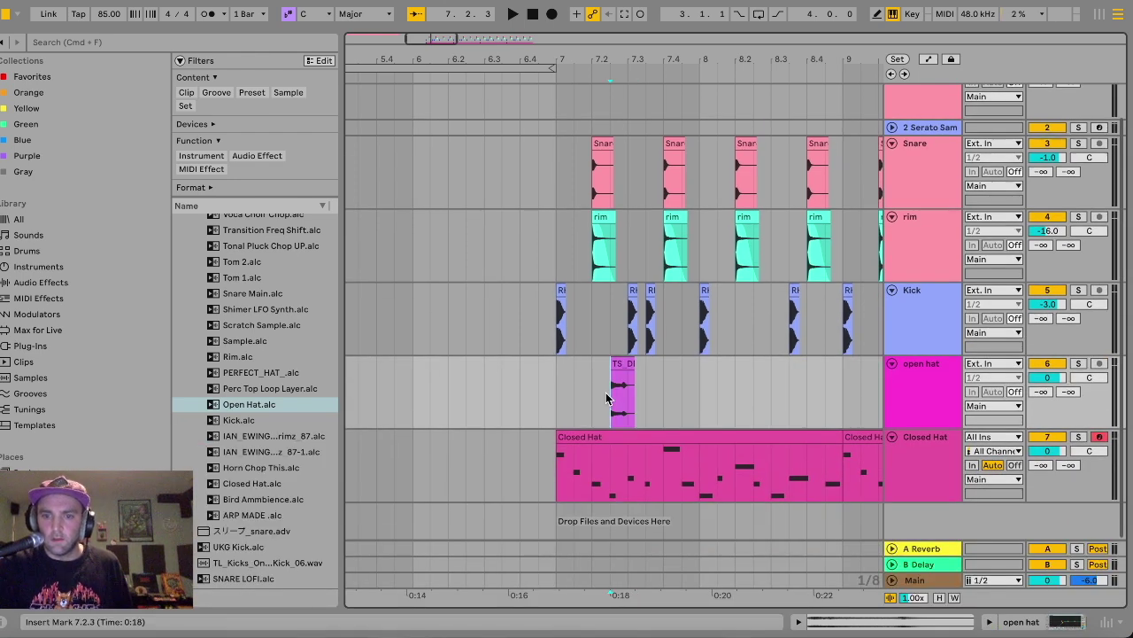
# Play the drum pattern from 7.1.1 and lower the open hat track's volume to -12.0 dB.
pyautogui.scroll(4, 608, 399)
pyautogui.press('super+2')
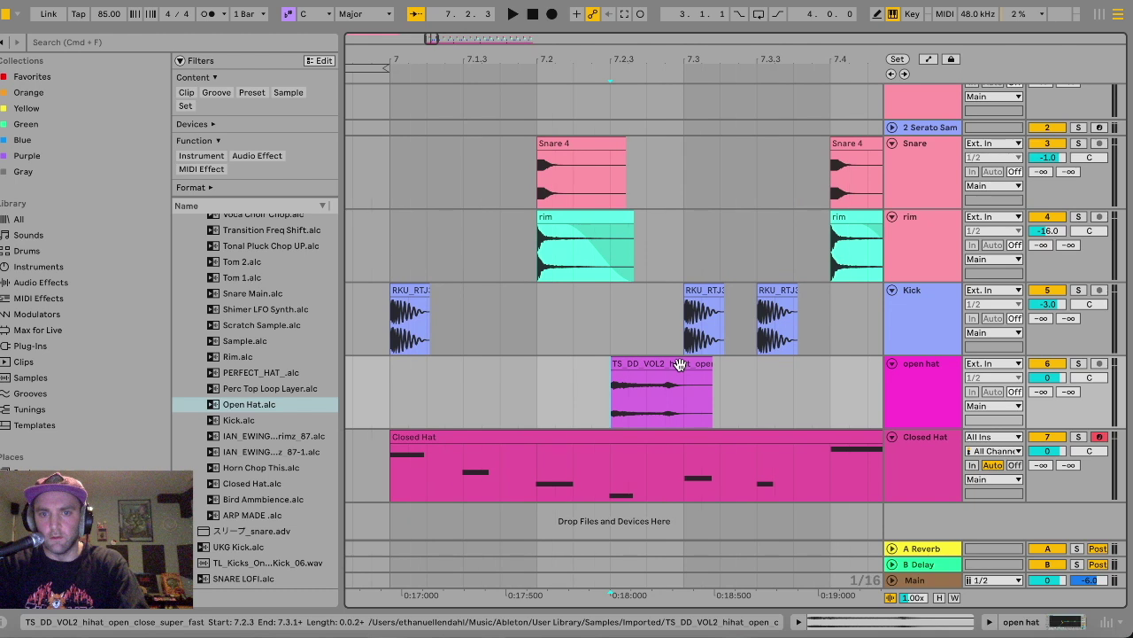
pyautogui.hscroll(-1, 423, 414)
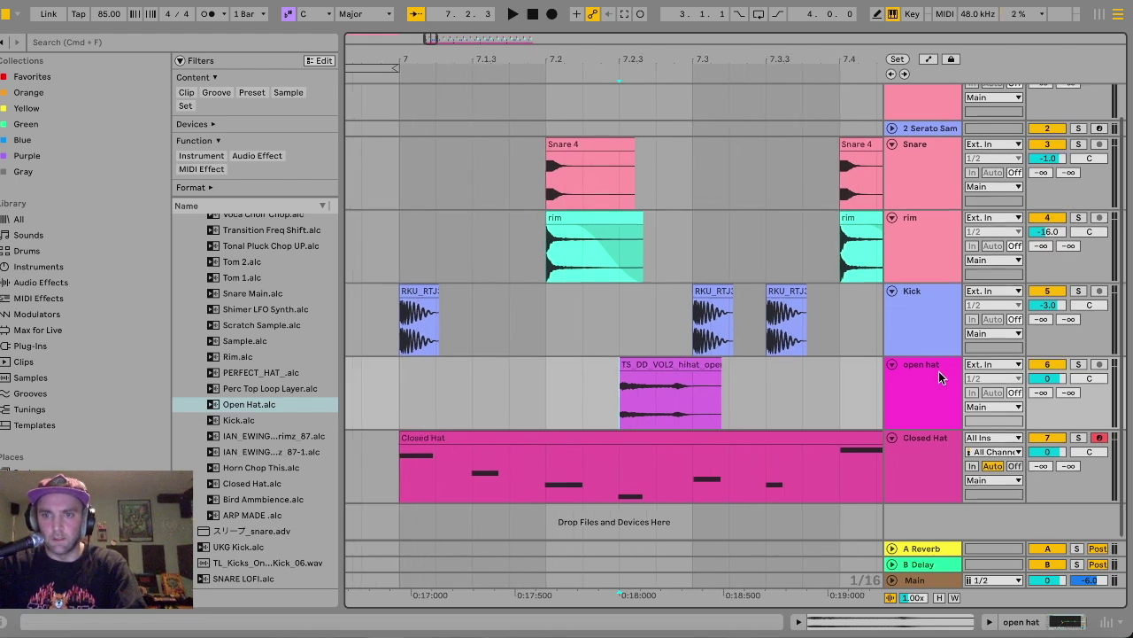
pyautogui.moveTo(1044, 380); pyautogui.dragTo(1045, 384)
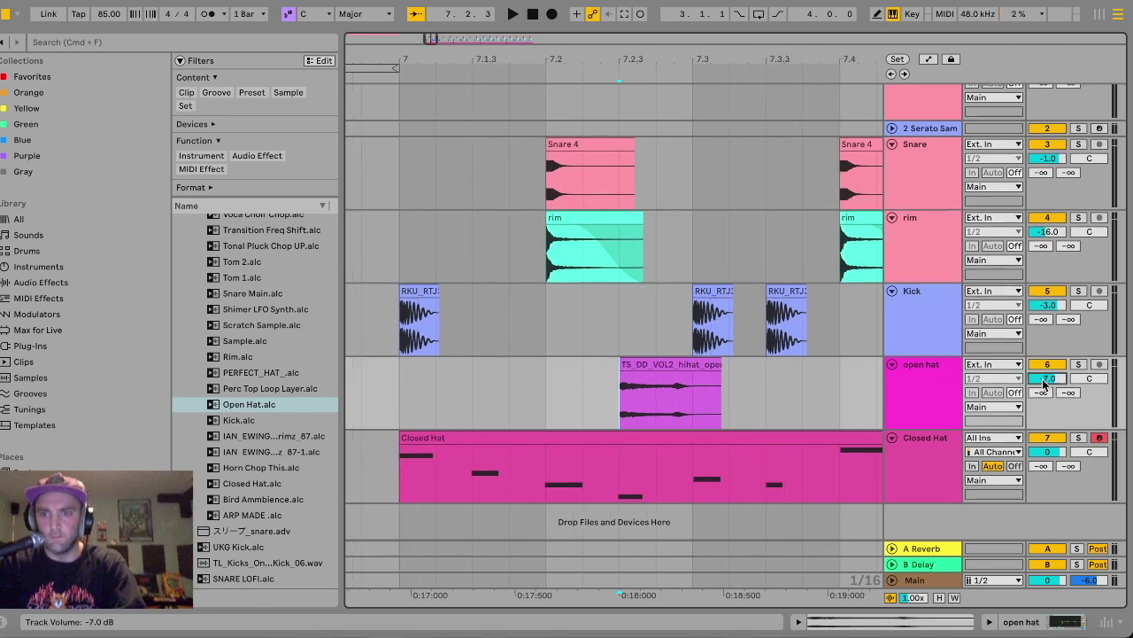
pyautogui.click(420, 403)
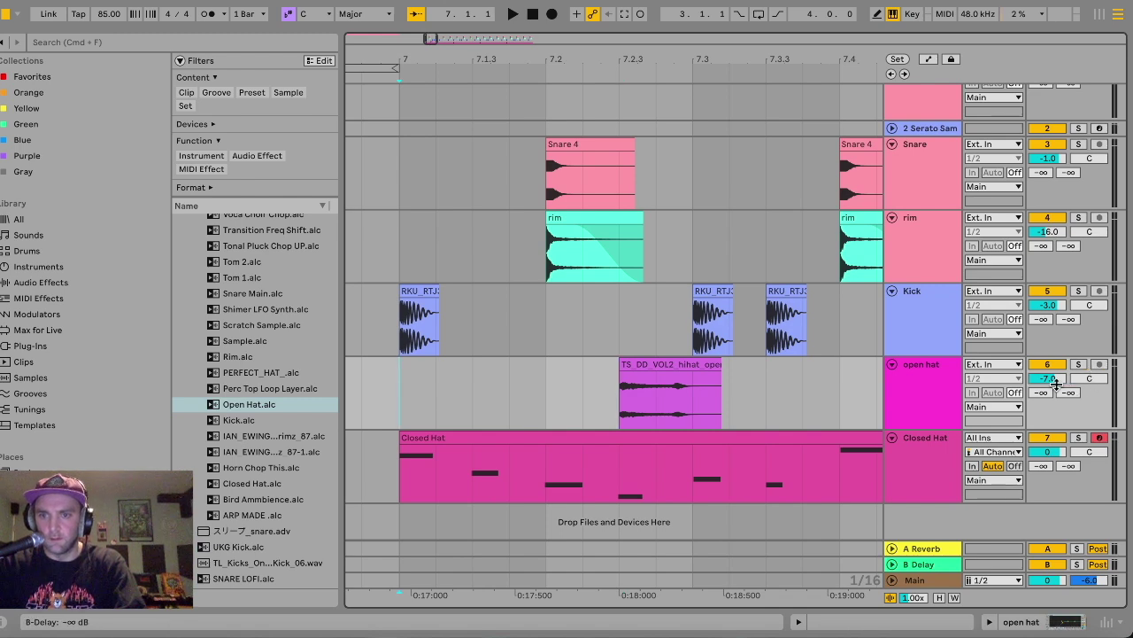
pyautogui.press('space')
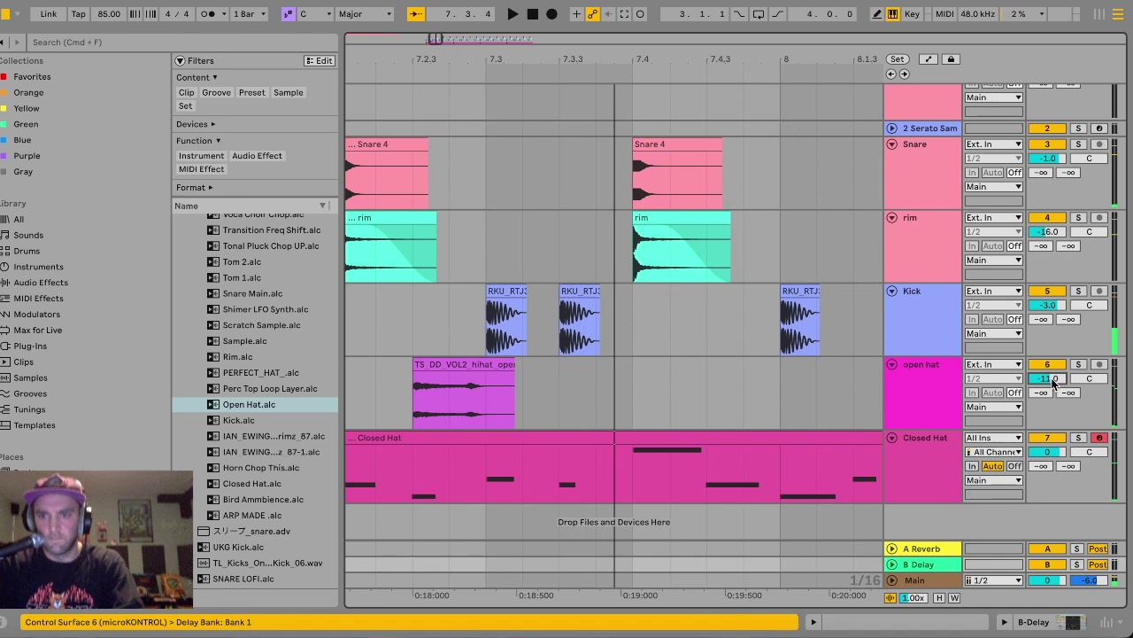
pyautogui.hscroll(-4, 520, 359)
pyautogui.click(385, 392)
pyautogui.press('-')
pyautogui.press('-')
pyautogui.press('-')
pyautogui.press('-')
pyautogui.press('space')
pyautogui.click(593, 374)
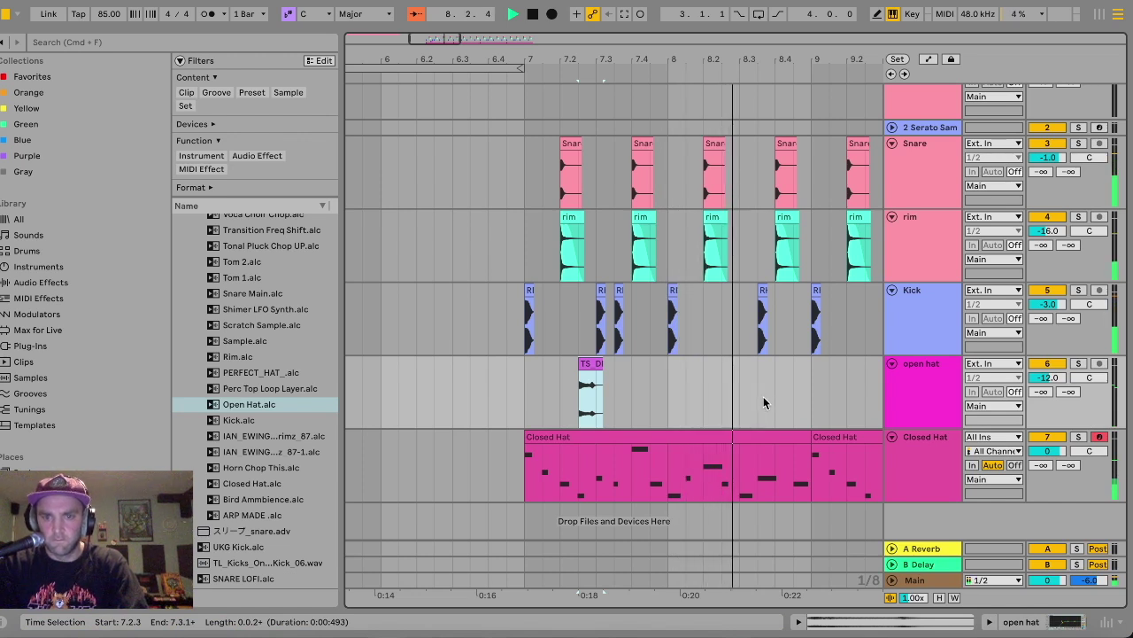
pyautogui.click(793, 389)
pyautogui.hotkey('ctrl', 'v')
pyautogui.press('Delete')
pyautogui.press('space')
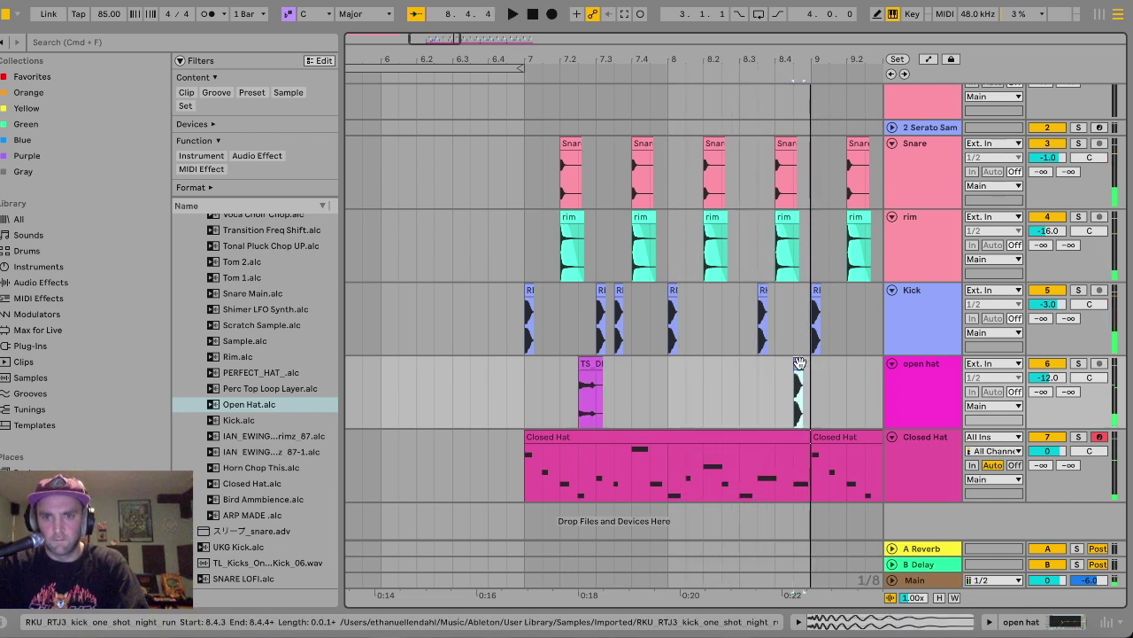
# Copy the open hat clip to 8.3.4 and shorten the copy so it ends at 8.4.1.
pyautogui.click(599, 363)
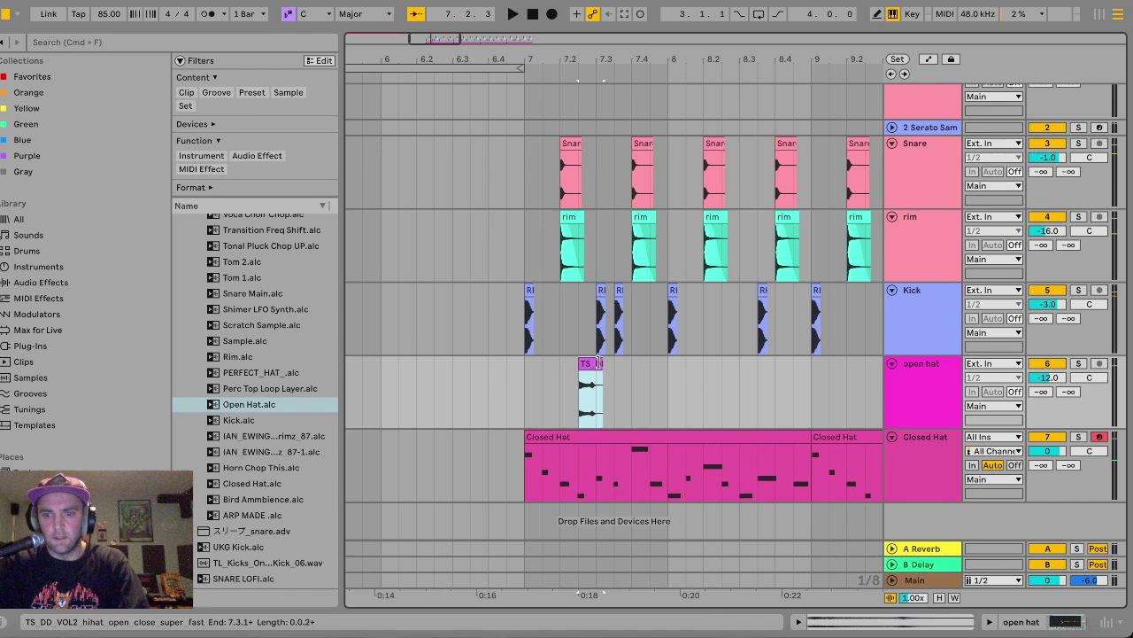
pyautogui.press('+')
pyautogui.press('+')
pyautogui.hscroll(4, 599, 363)
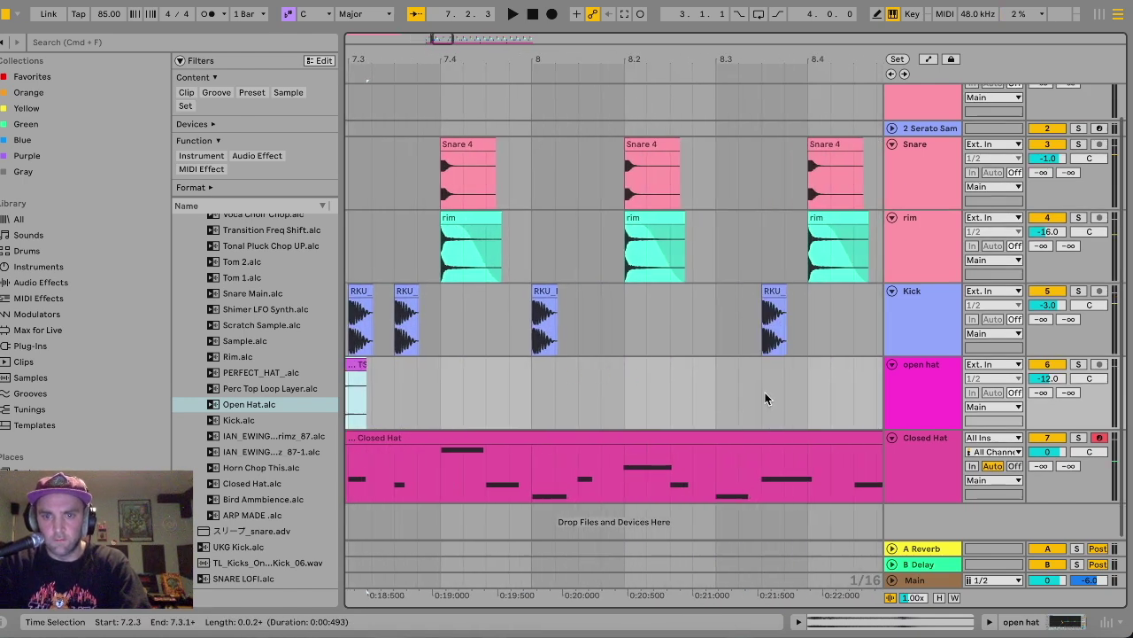
pyautogui.click(790, 391)
pyautogui.hotkey('ctrl', 'v')
pyautogui.moveTo(847, 364); pyautogui.dragTo(804, 364)
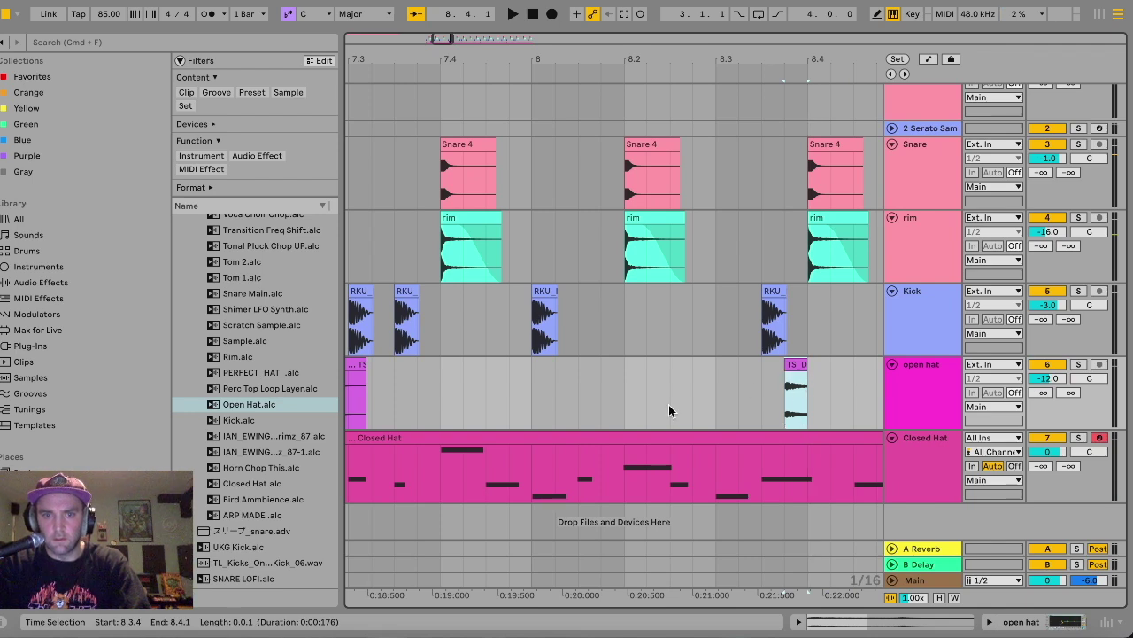
# Play the pattern from 7.1.1 and set the open hat track's volume to -14.0 dB.
pyautogui.hscroll(-4, 669, 404)
pyautogui.click(449, 407)
pyautogui.press('space')
pyautogui.scroll(-6, 449, 407)
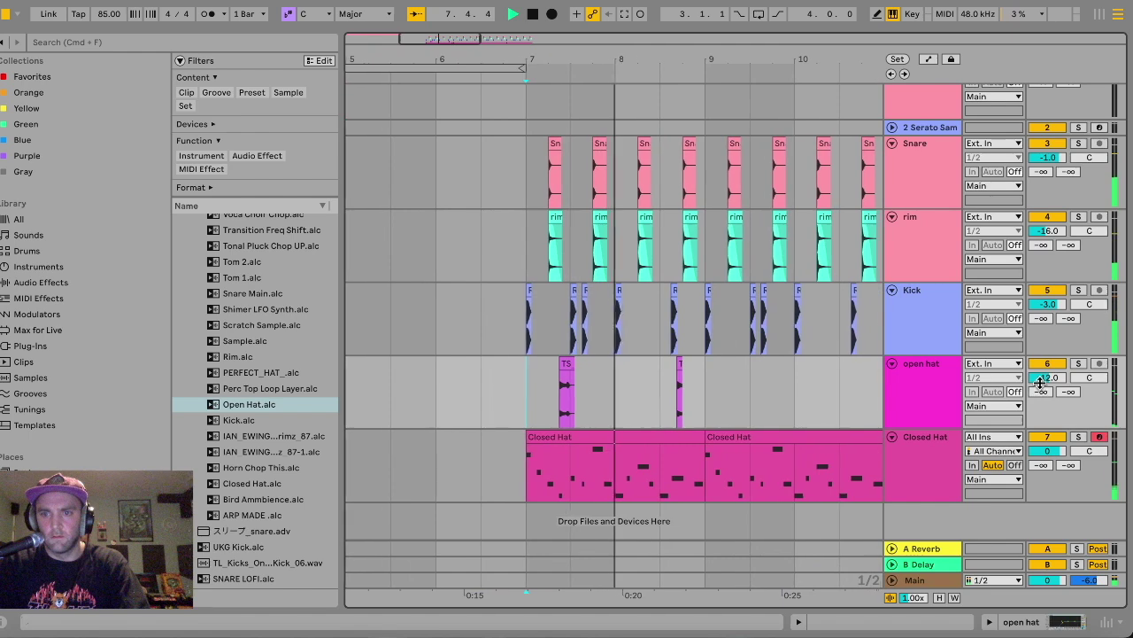
pyautogui.moveTo(1046, 377); pyautogui.dragTo(1045, 385)
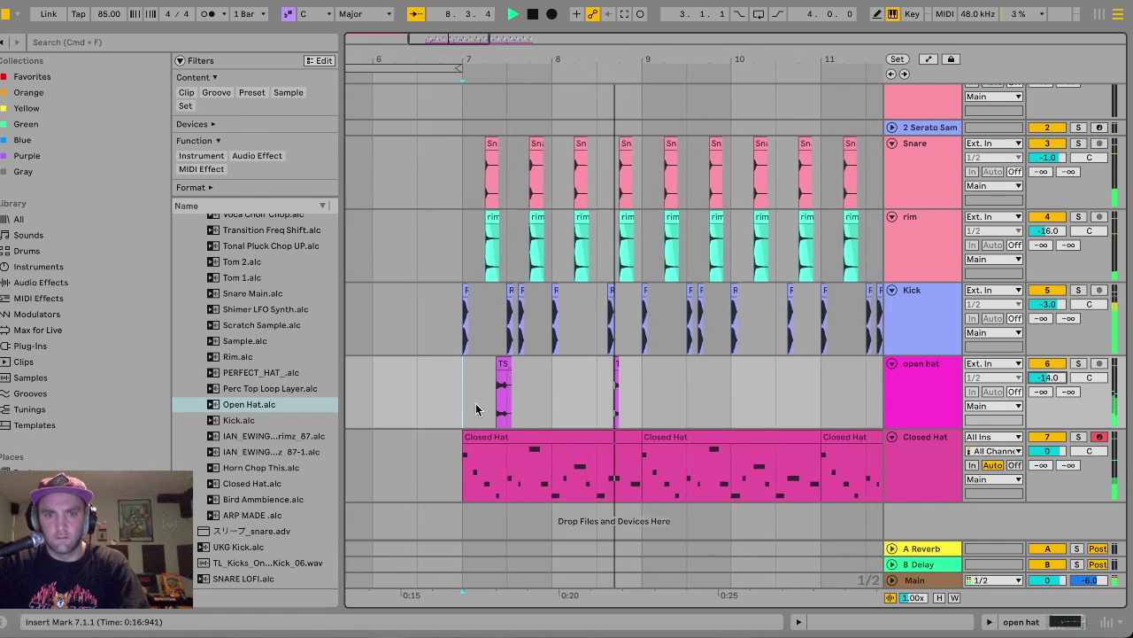
# Move the second open hat clip to 8.4.3 and play the passage leading into it.
pyautogui.click(593, 371)
pyautogui.scroll(5, 593, 371)
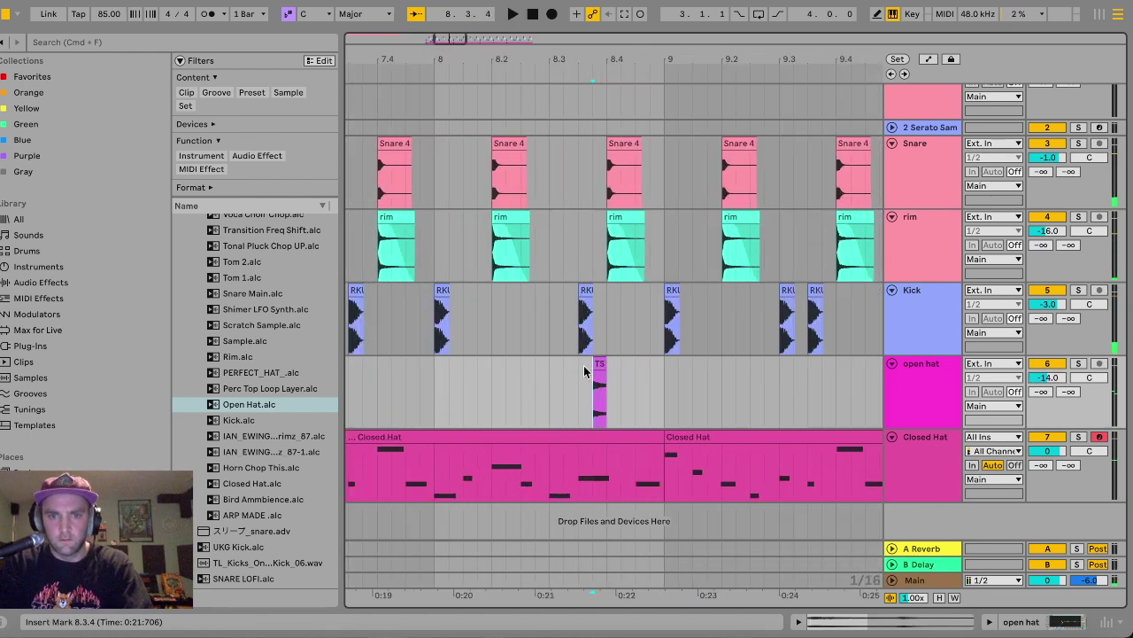
pyautogui.click(549, 392)
pyautogui.moveTo(599, 366); pyautogui.dragTo(643, 371)
pyautogui.click(551, 394)
pyautogui.press('space')
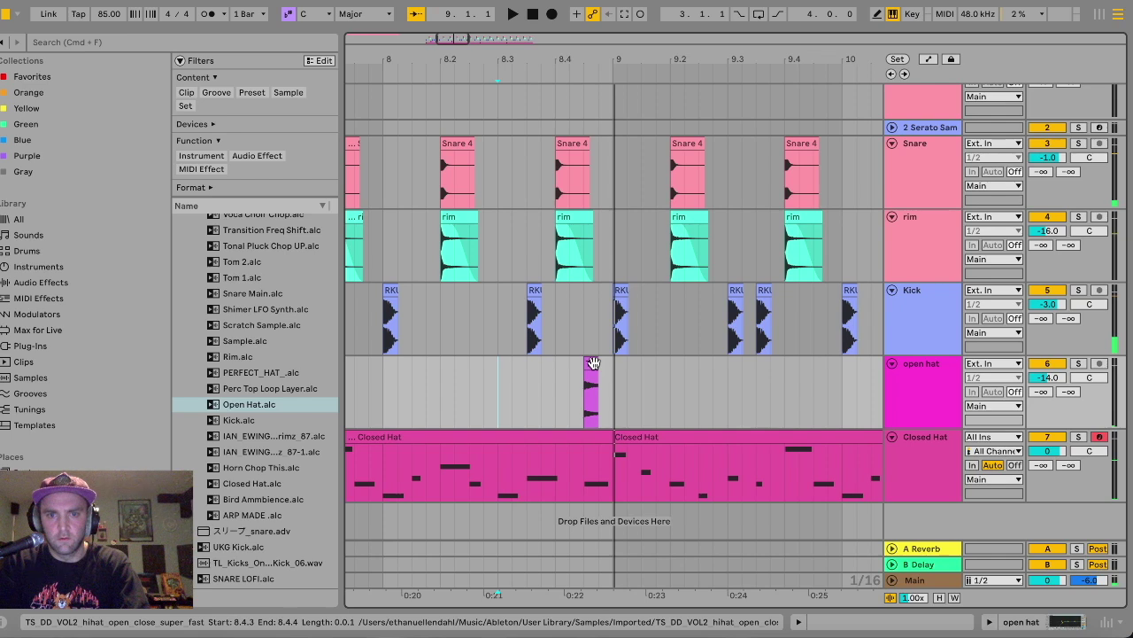
# Extend the second open hat clip so it ends at 9.1.1 and play it back.
pyautogui.moveTo(598, 367); pyautogui.dragTo(613, 371)
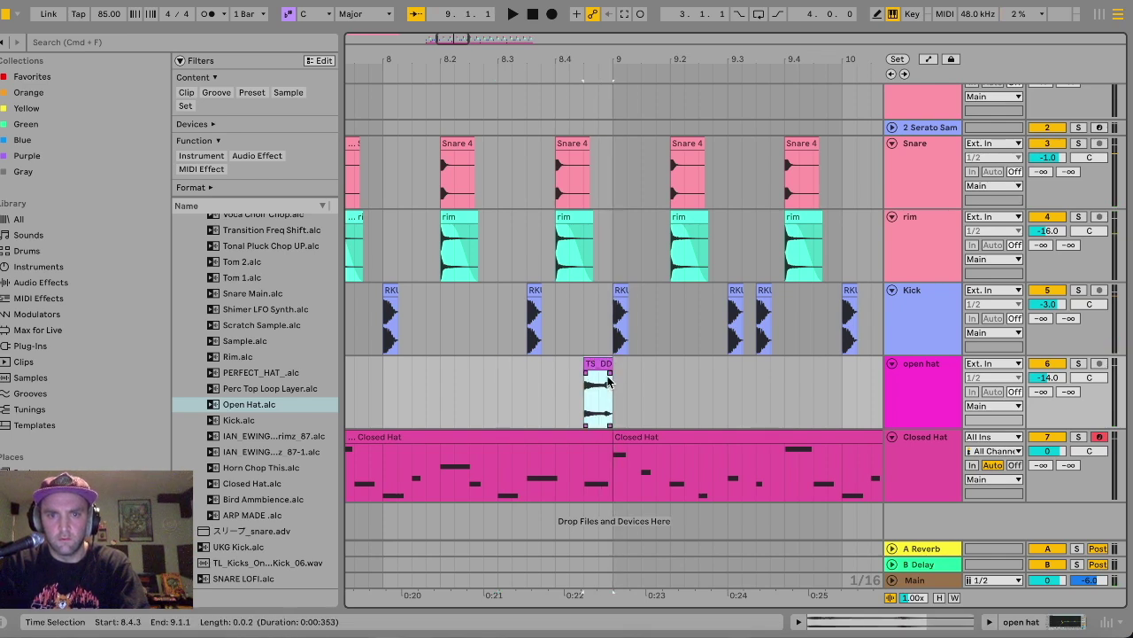
pyautogui.click(579, 395)
pyautogui.press('space')
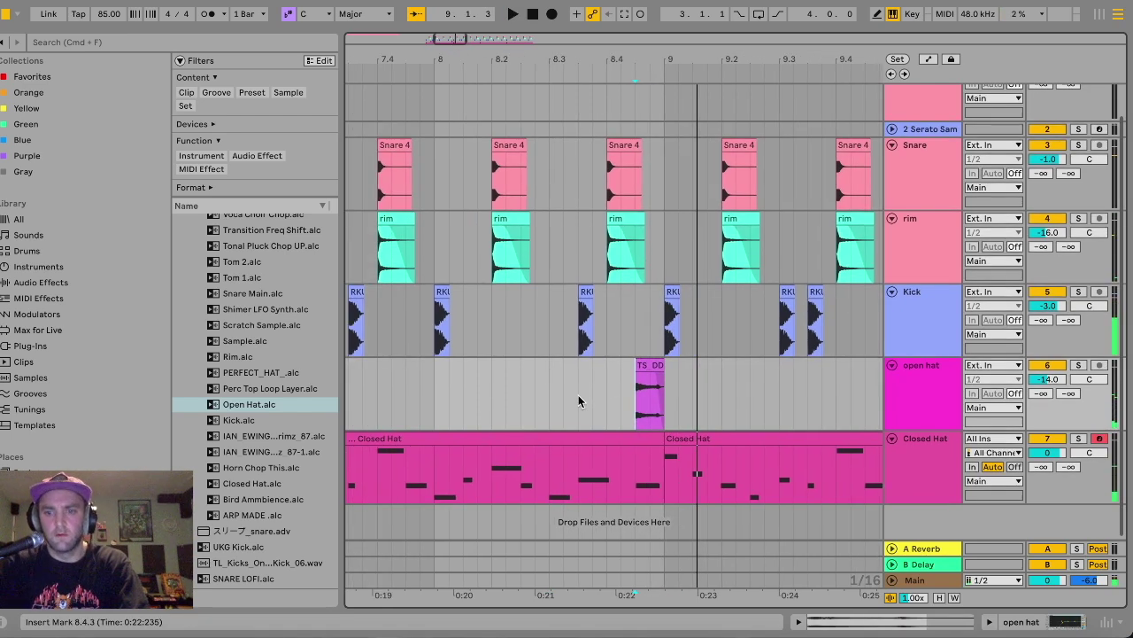
# Duplicate the open hat section from 7.1.1 to 9.1.1 three times so the part continues to 15.1.1.
pyautogui.press('-')
pyautogui.press('-')
pyautogui.moveTo(529, 392); pyautogui.dragTo(662, 401)
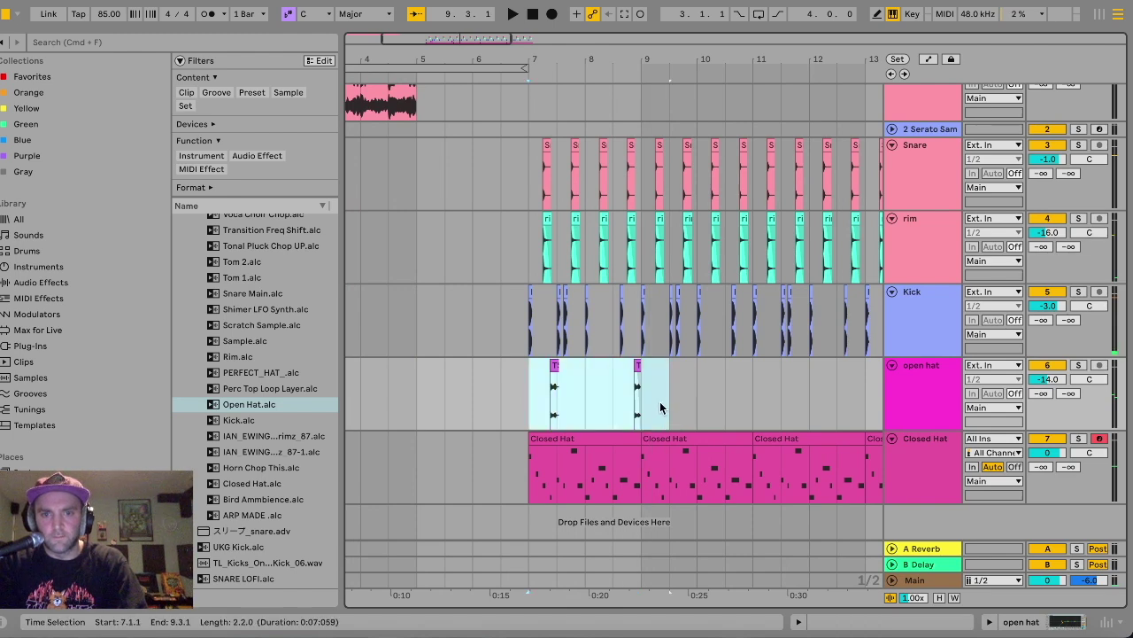
pyautogui.press('super+d')
pyautogui.press('super+d')
pyautogui.press('super+d')
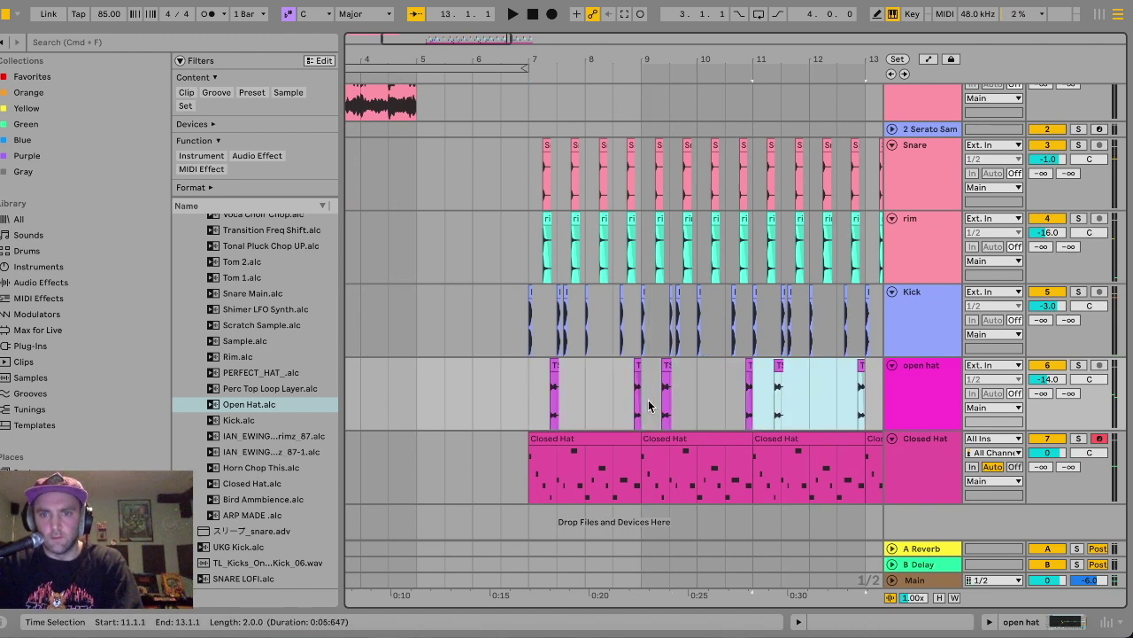
pyautogui.hscroll(-5, 649, 406)
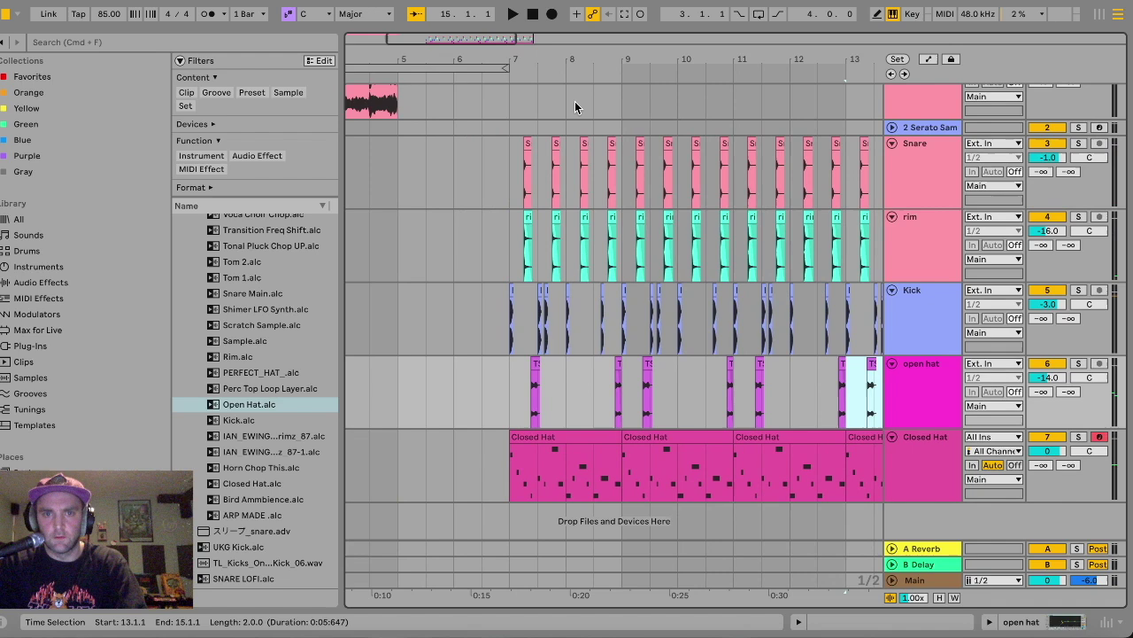
# Play the full drum pattern from 7.1.1 and lower the Snare track's volume to -4.0 dB.
pyautogui.click(512, 174)
pyautogui.press('space')
pyautogui.press('+')
pyautogui.press('+')
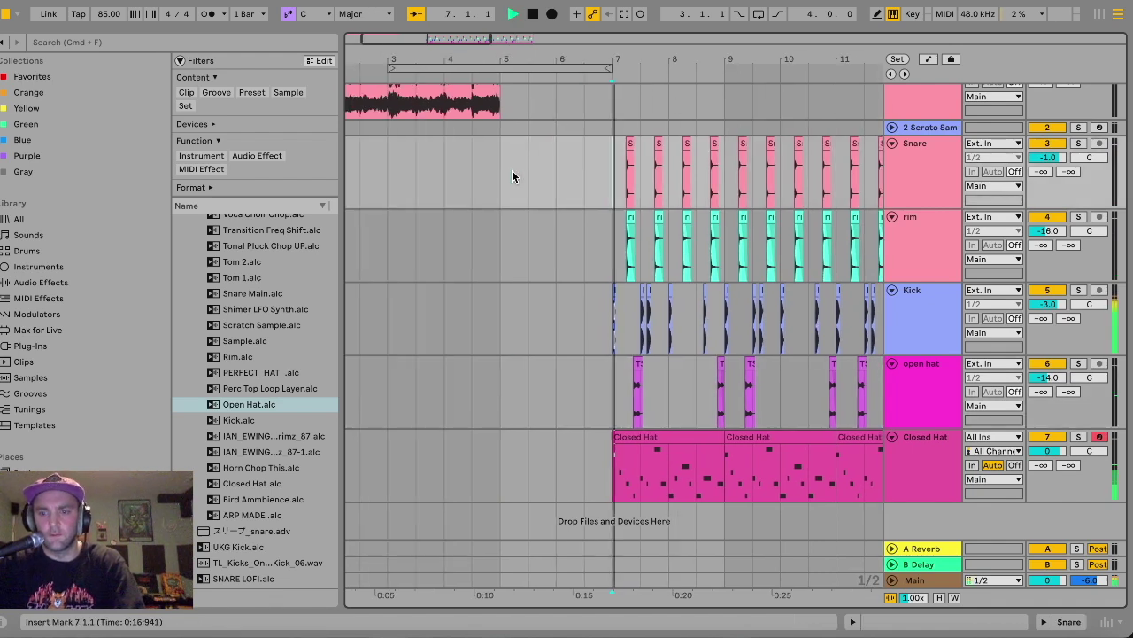
pyautogui.click(654, 306)
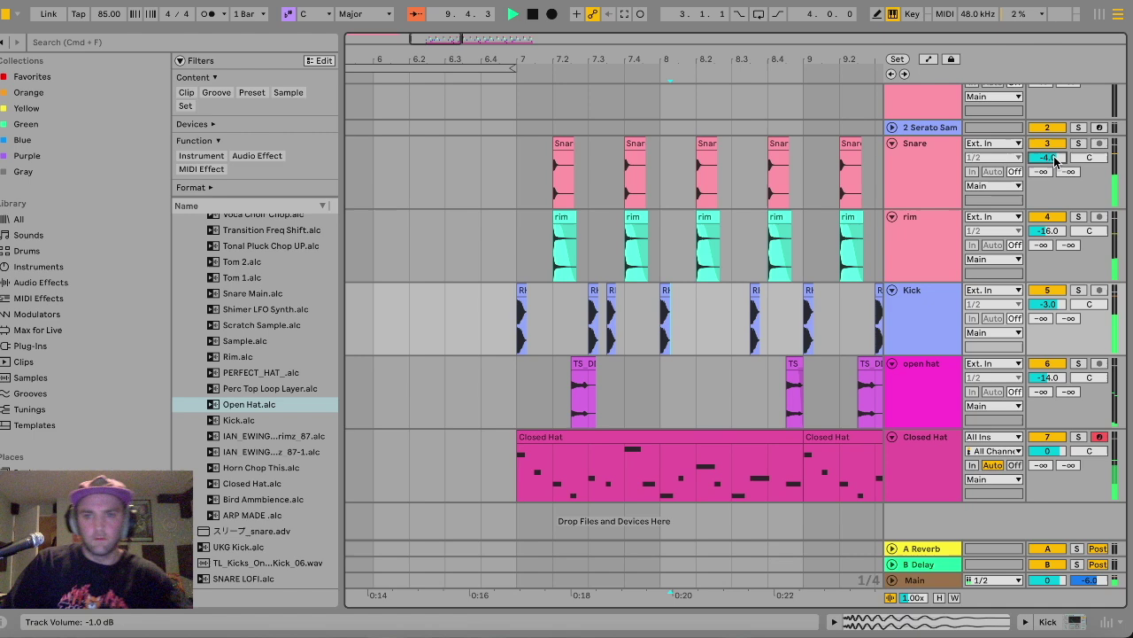
# Deactivate the open hat clip at 9.2.3 and set the open hat track's volume to -17.0 dB.
pyautogui.click(594, 363)
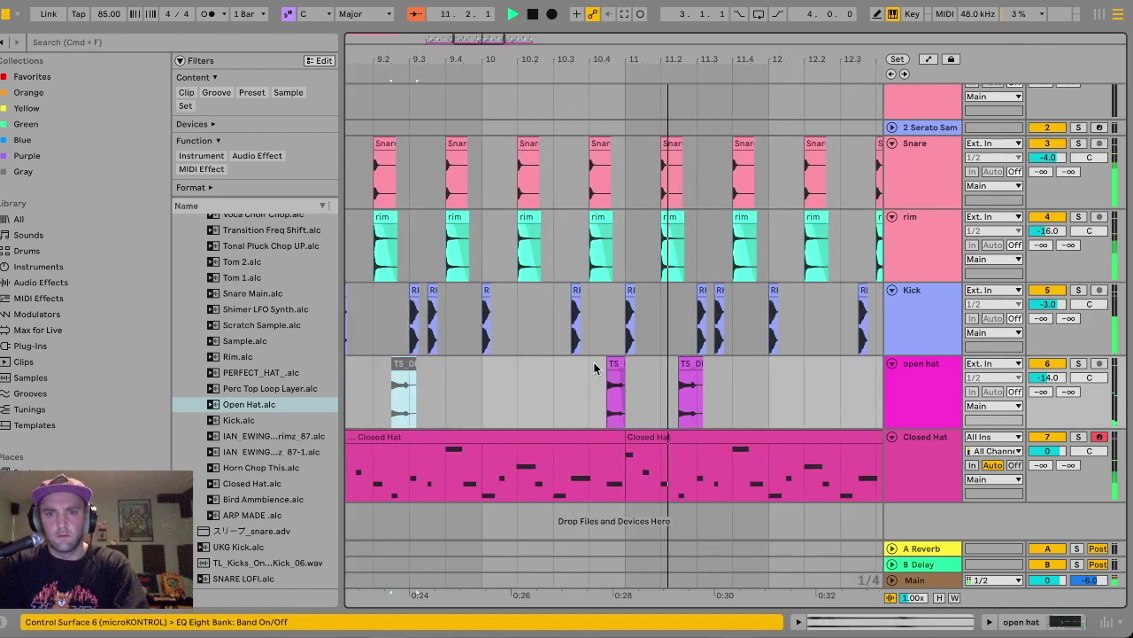
pyautogui.click(683, 376)
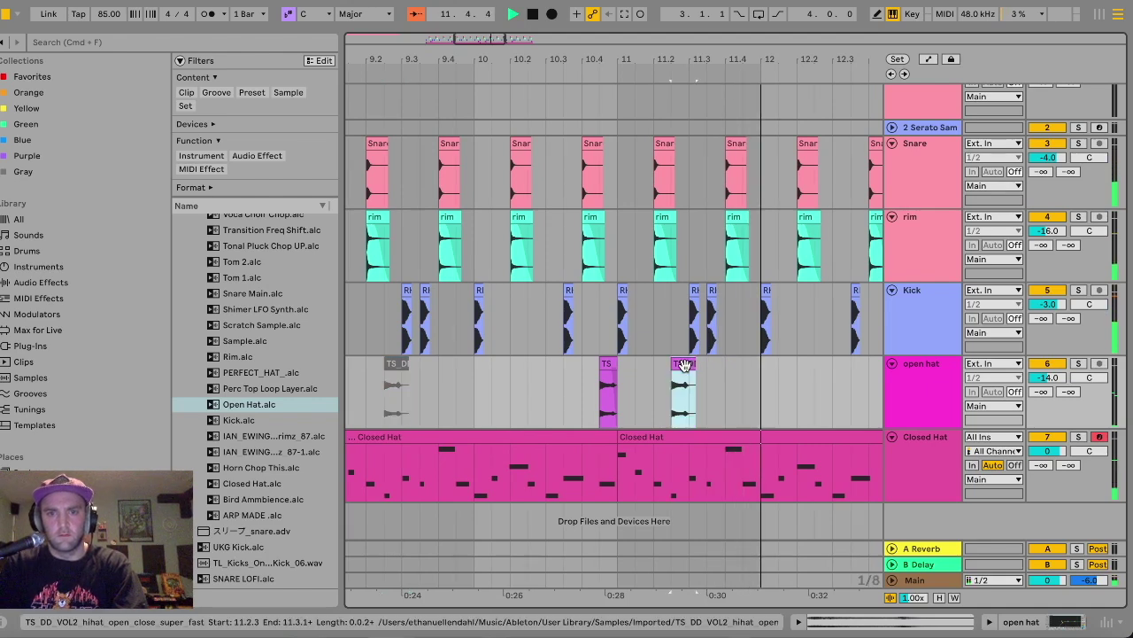
pyautogui.press('-')
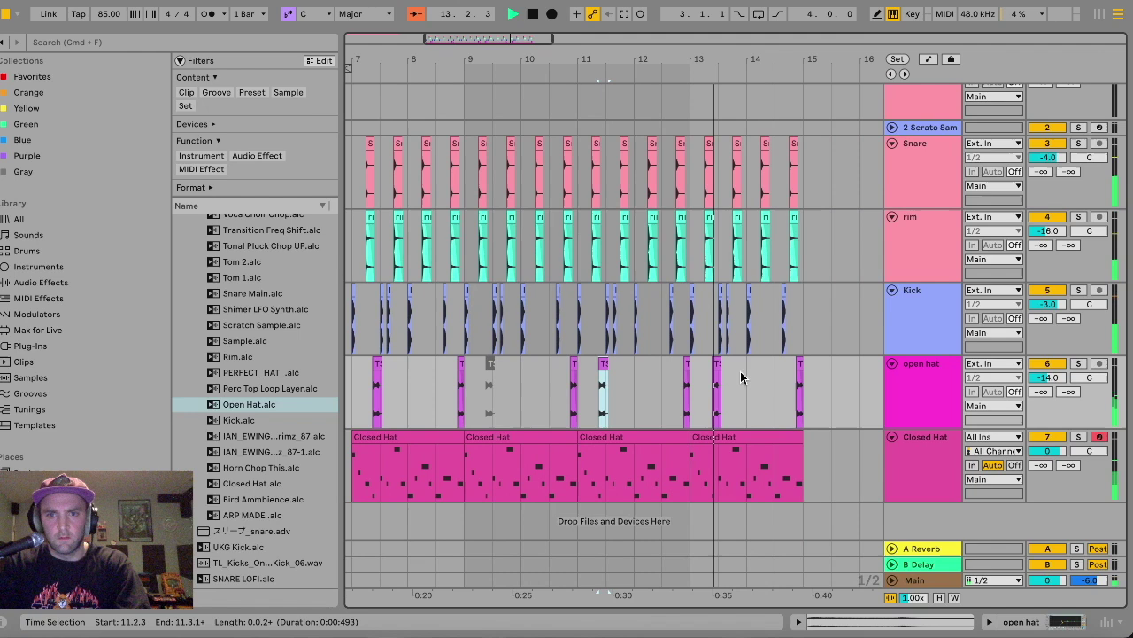
pyautogui.moveTo(1054, 375); pyautogui.dragTo(1054, 386)
pyautogui.click(646, 401)
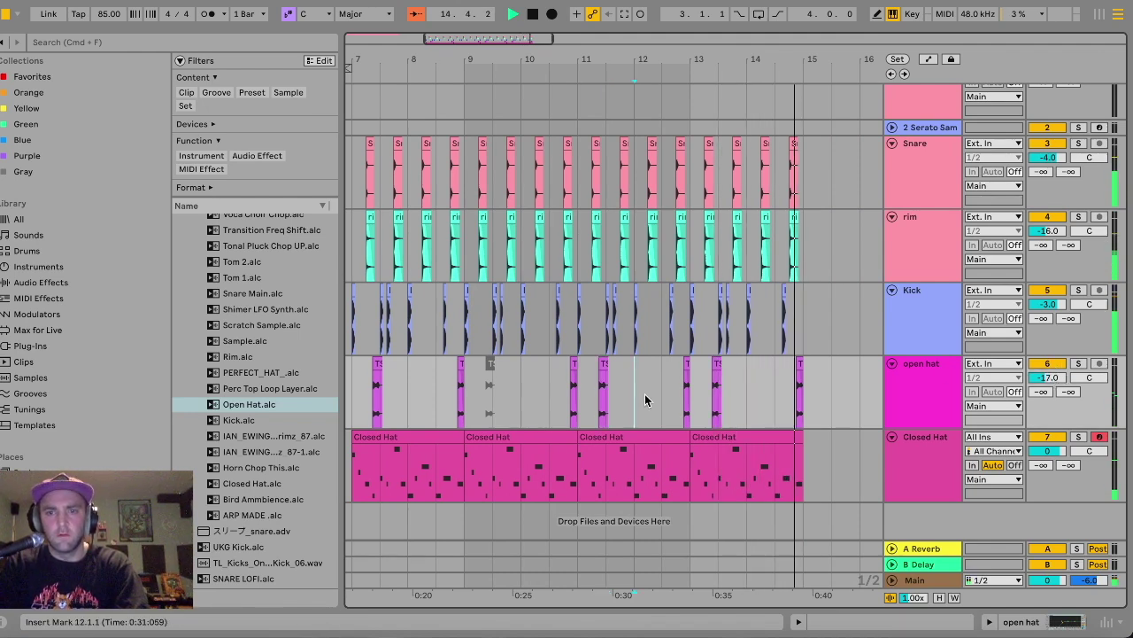
# Play the sample clip from 1.1.1, set the sample track's volume to -4.0 dB and stop playback.
pyautogui.hscroll(-5, 644, 393)
pyautogui.scroll(2, 645, 393)
pyautogui.hscroll(-3, 644, 393)
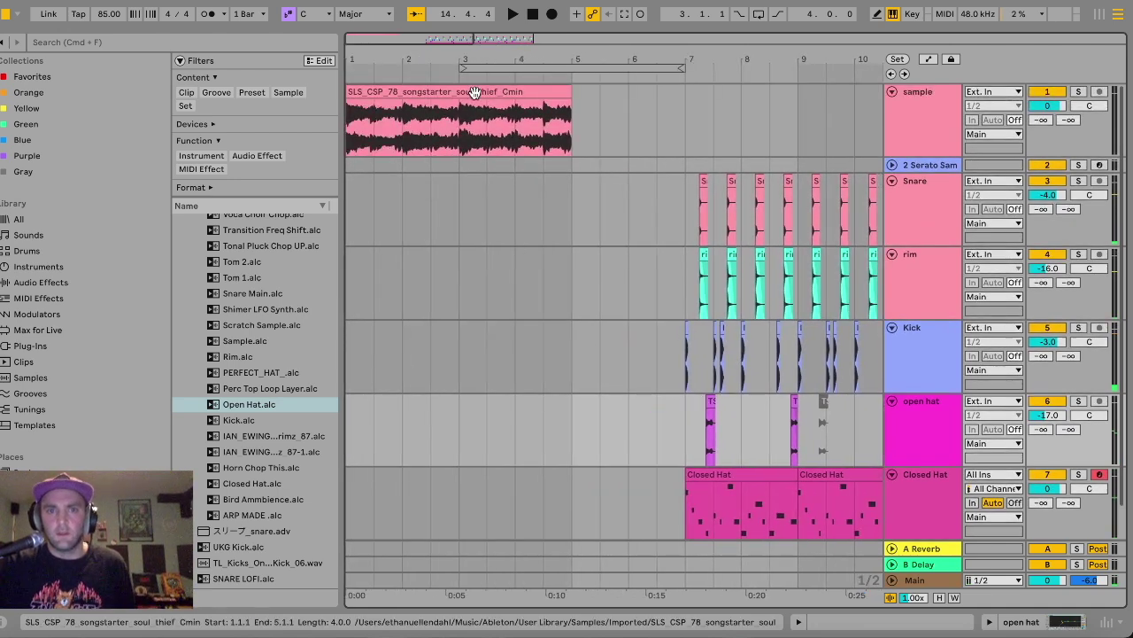
pyautogui.click(435, 94)
pyautogui.press('-')
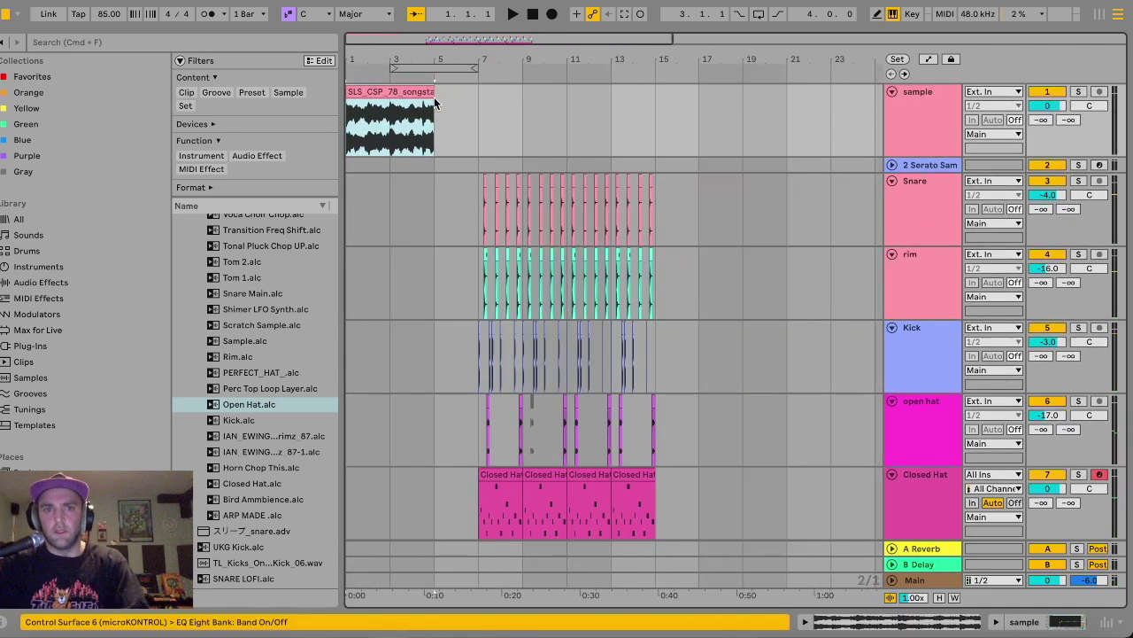
pyautogui.press('space')
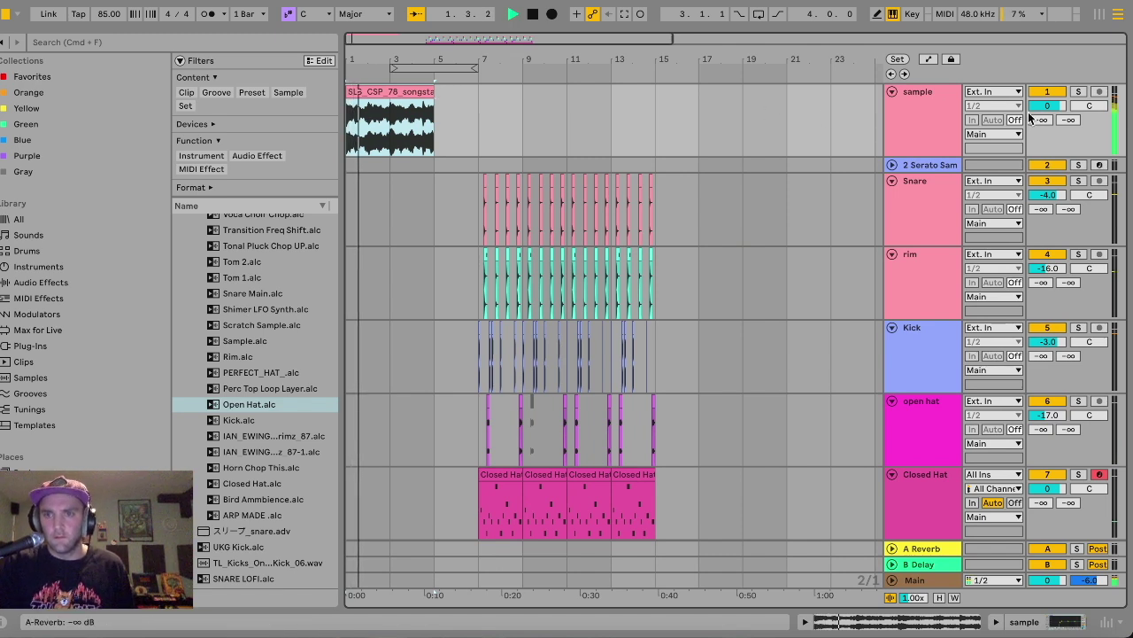
pyautogui.moveTo(1047, 106); pyautogui.dragTo(1049, 112)
pyautogui.scroll(-2, 1048, 110)
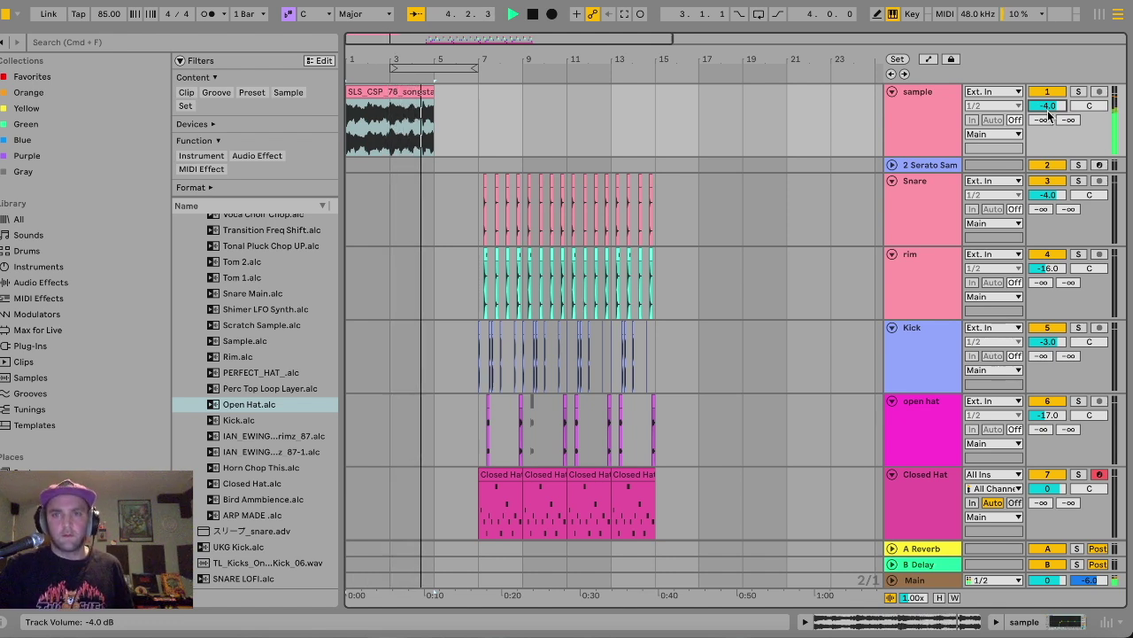
pyautogui.press('space')
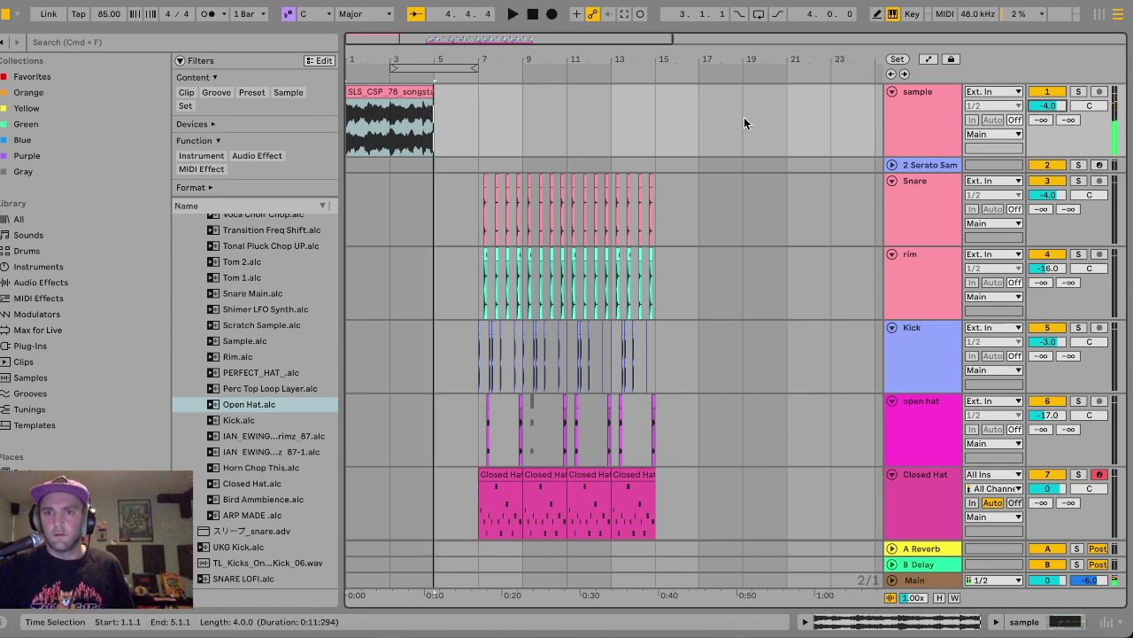
# Open the Serato Sample plug-in on track 2 and check its key shift and vocal stem controls.
pyautogui.doubleClick(933, 166)
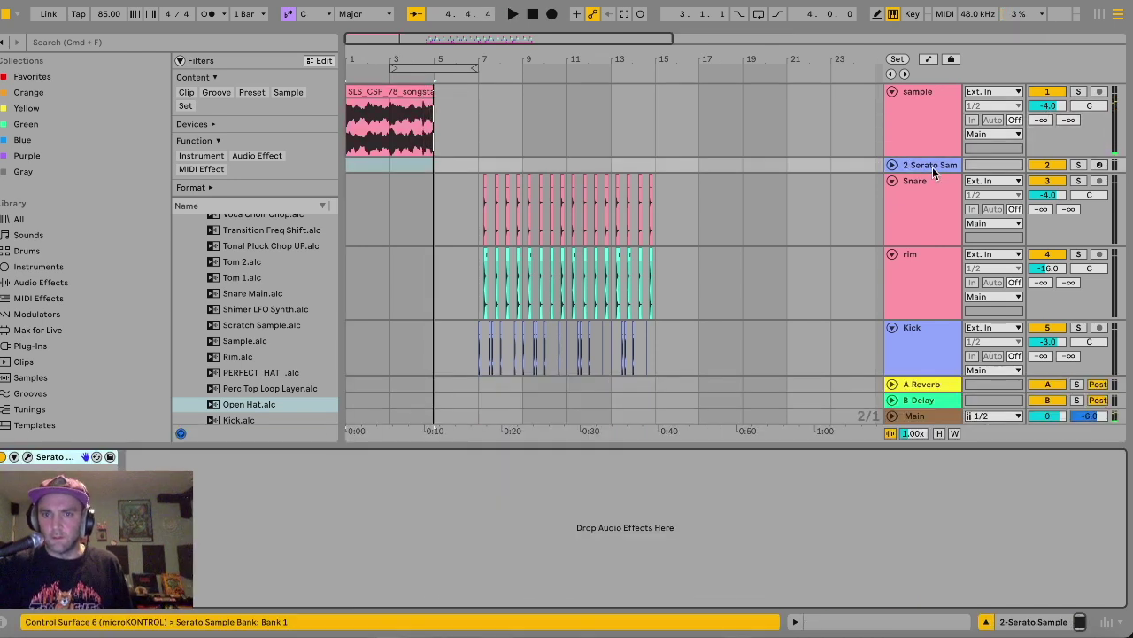
pyautogui.click(28, 457)
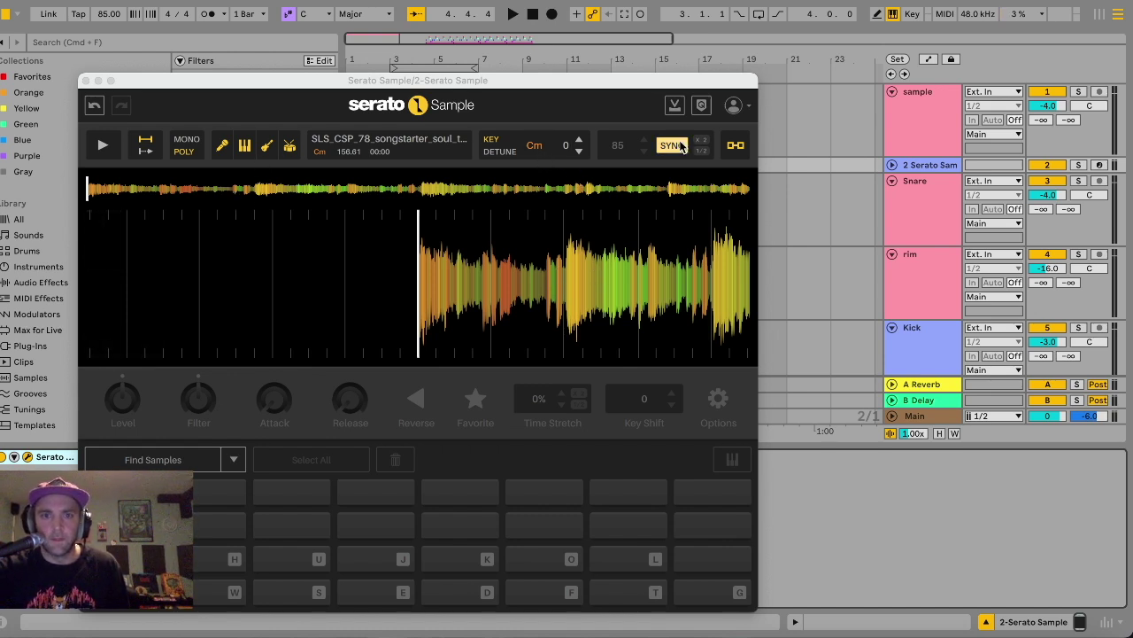
pyautogui.click(579, 141)
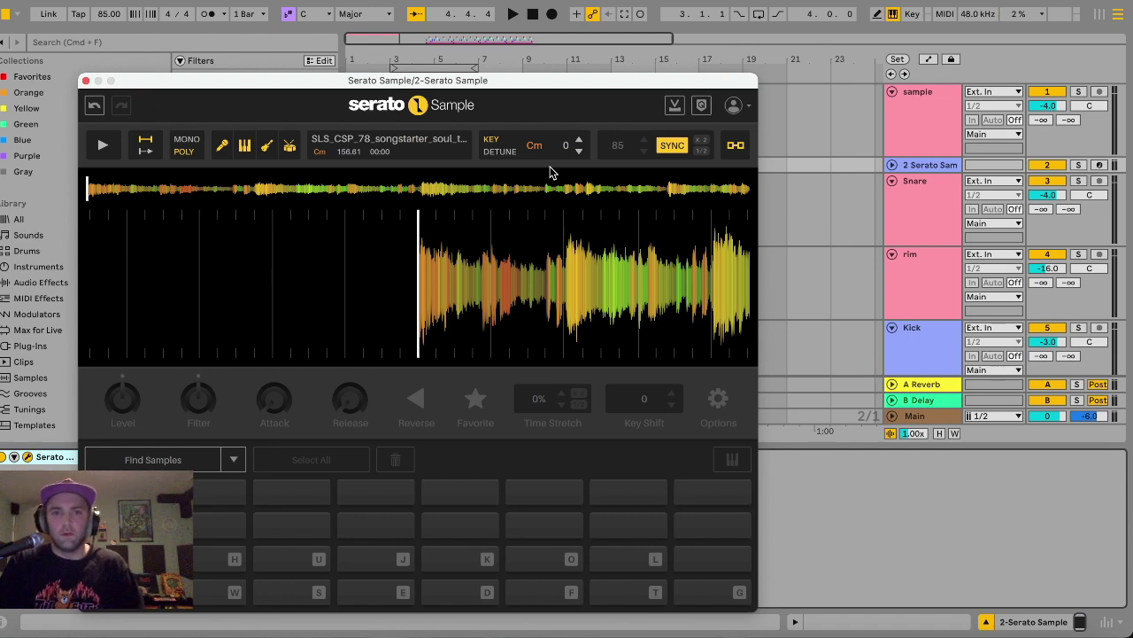
pyautogui.click(225, 150)
pyautogui.click(224, 149)
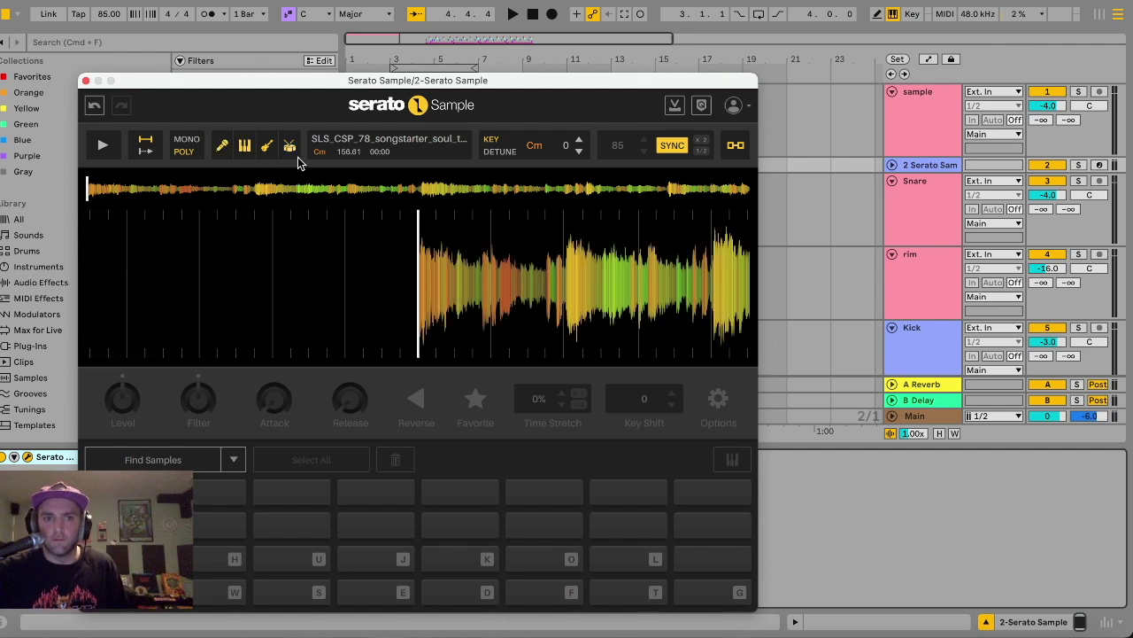
# Switch Serato Sample from Find Samples to Set Slicer, slice the sample with the value 2, and close the plug-in window.
pyautogui.click(232, 461)
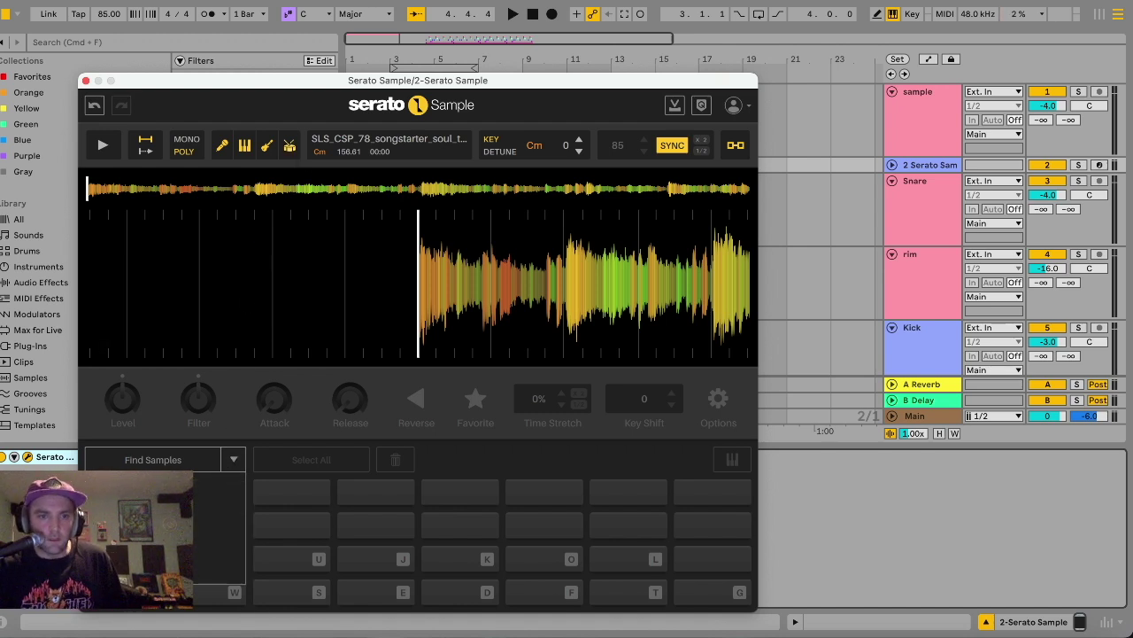
pyautogui.click(154, 539)
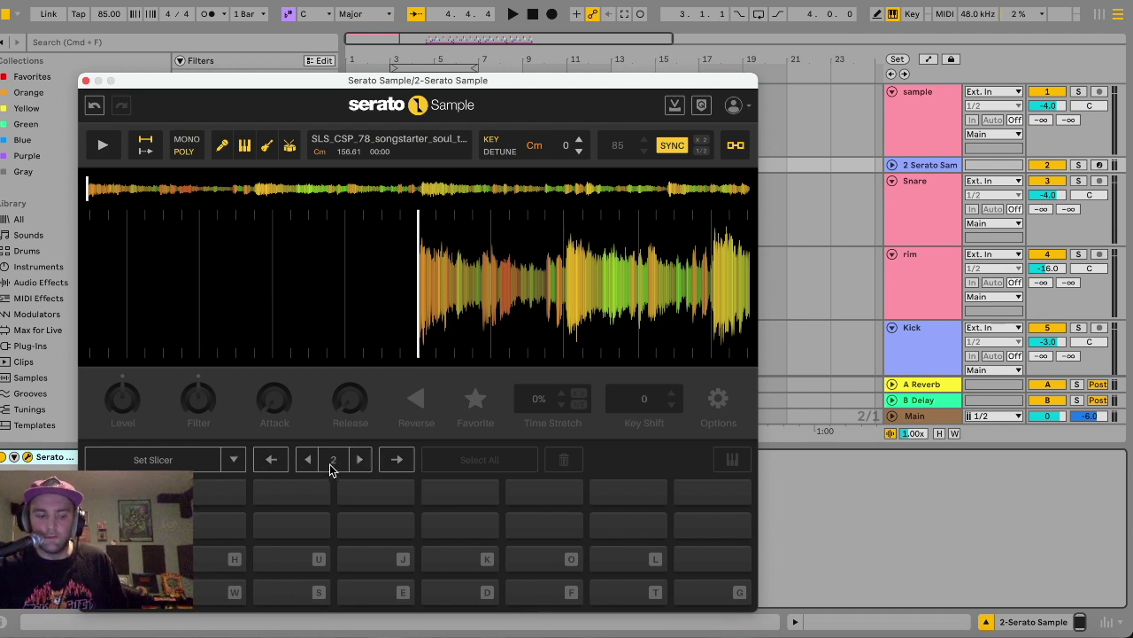
pyautogui.click(171, 461)
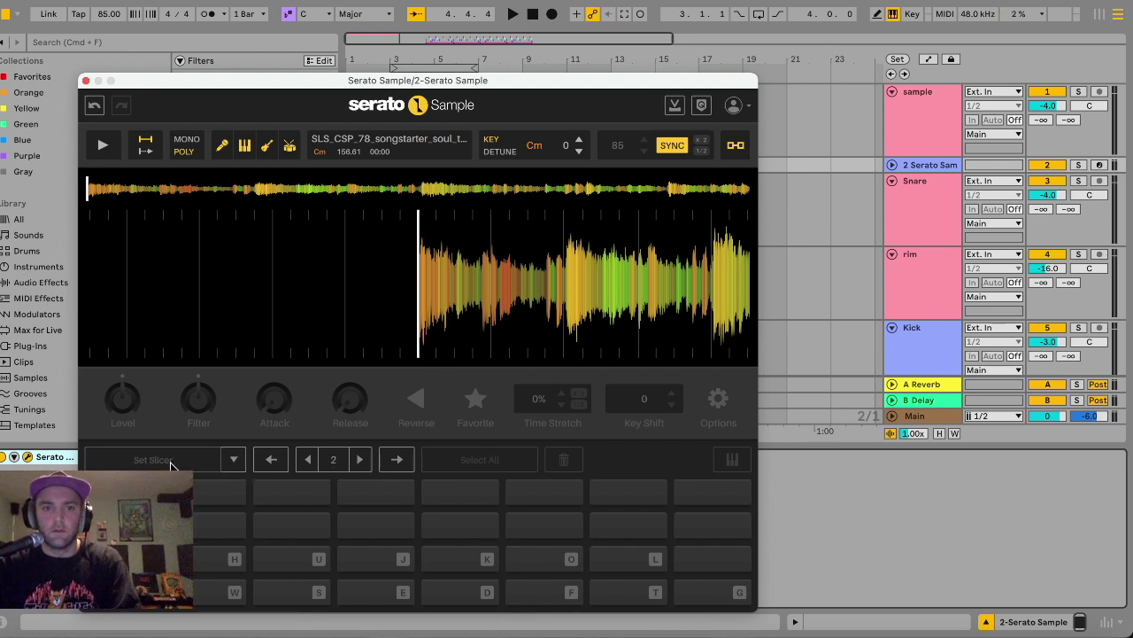
pyautogui.click(86, 80)
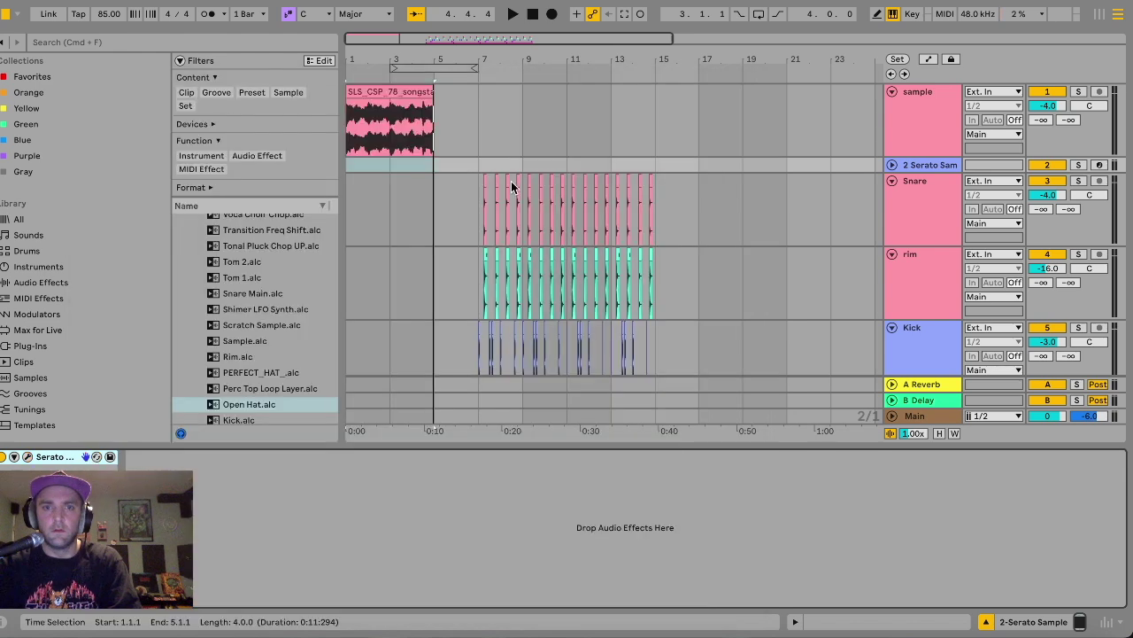
# Place the insert marker at 7.1.1 on the Serato Sample track, then unfold and arm the track.
pyautogui.click(484, 165)
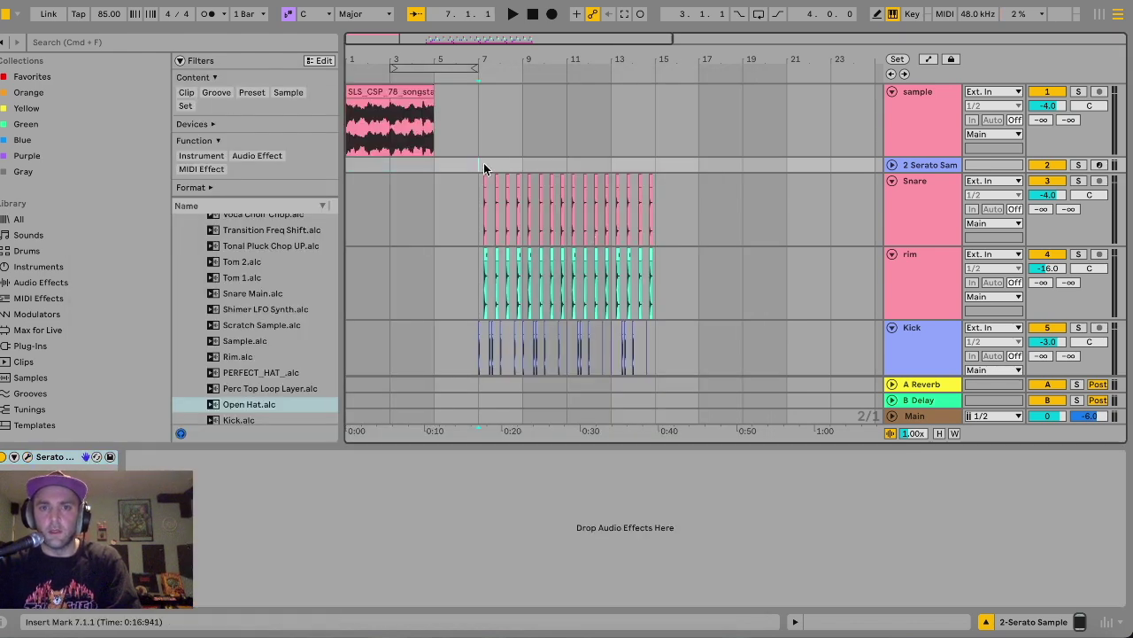
pyautogui.click(891, 166)
pyautogui.click(1099, 166)
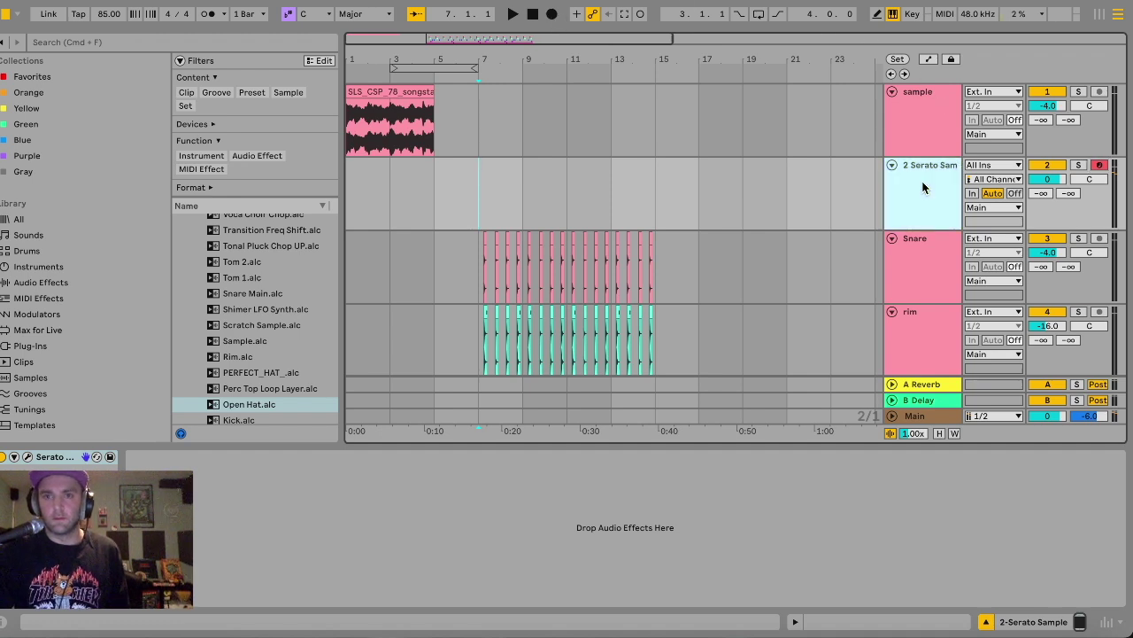
# Add EQ Eight to the Serato Sample track, cut the lows with band 1 just above 100 Hz, and hide the device view.
pyautogui.click(70, 283)
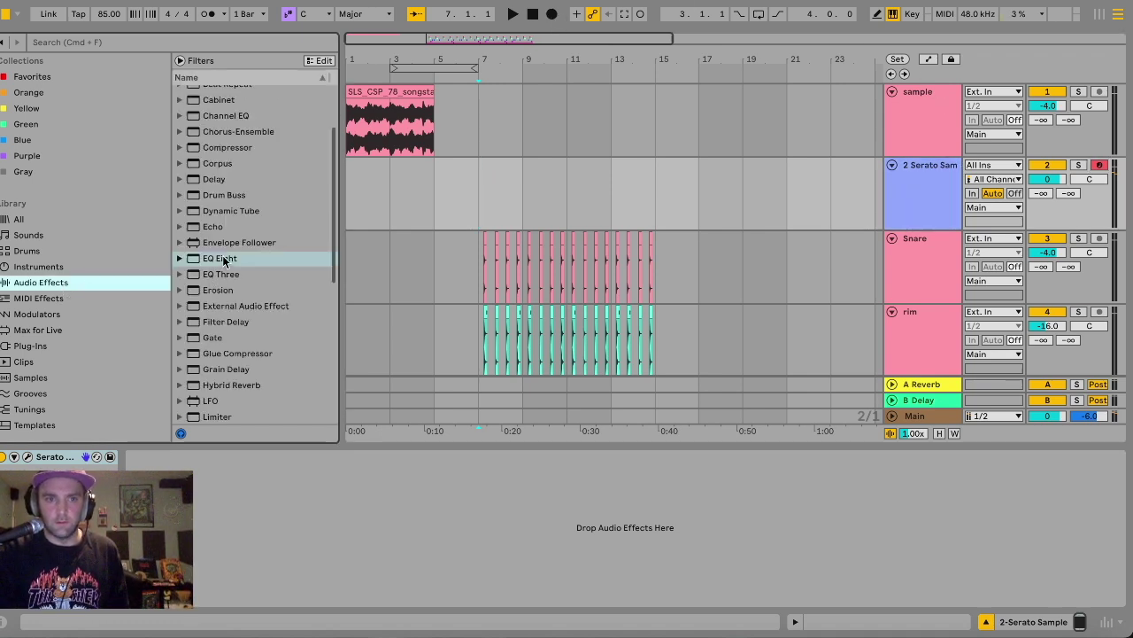
pyautogui.click(221, 258)
pyautogui.doubleClick(221, 259)
pyautogui.click(197, 589)
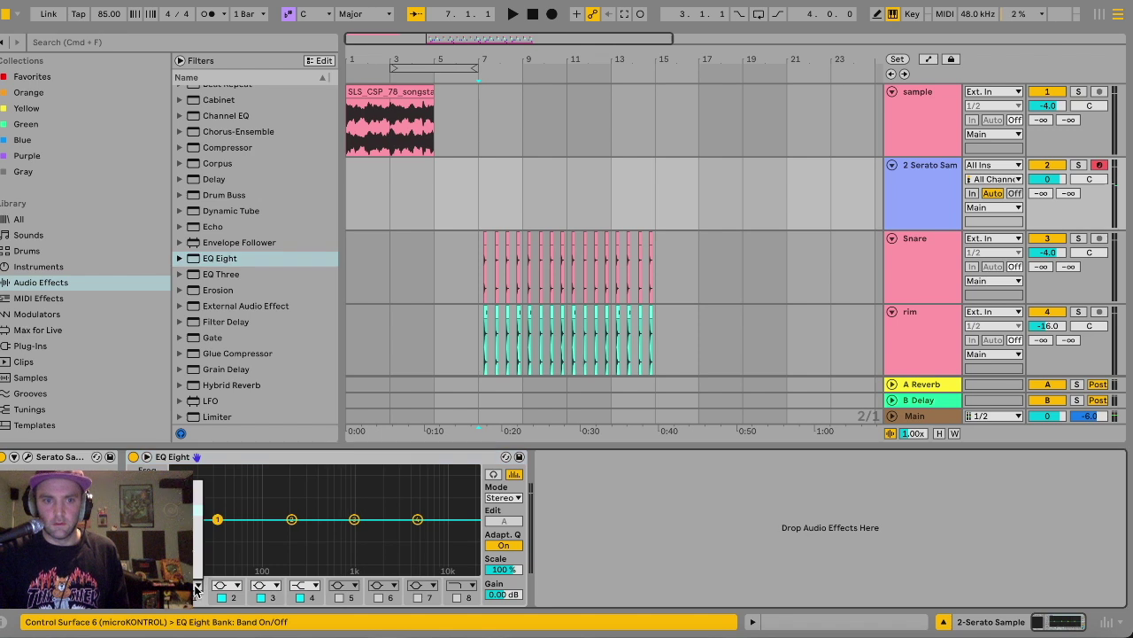
pyautogui.moveTo(221, 535); pyautogui.dragTo(274, 530)
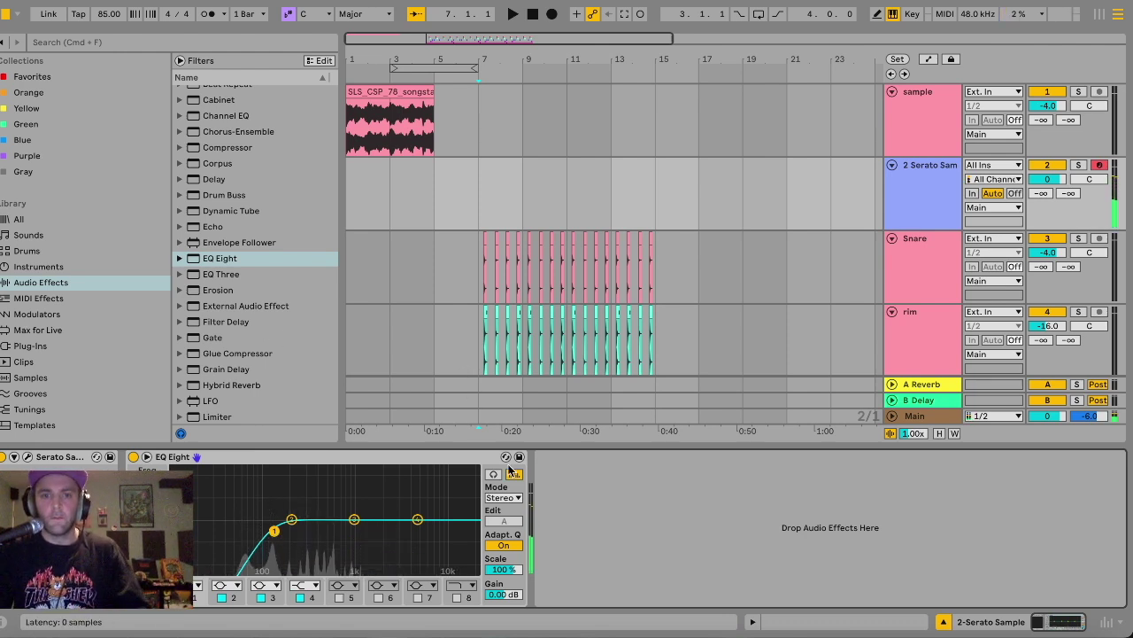
pyautogui.press('super+alt+l')
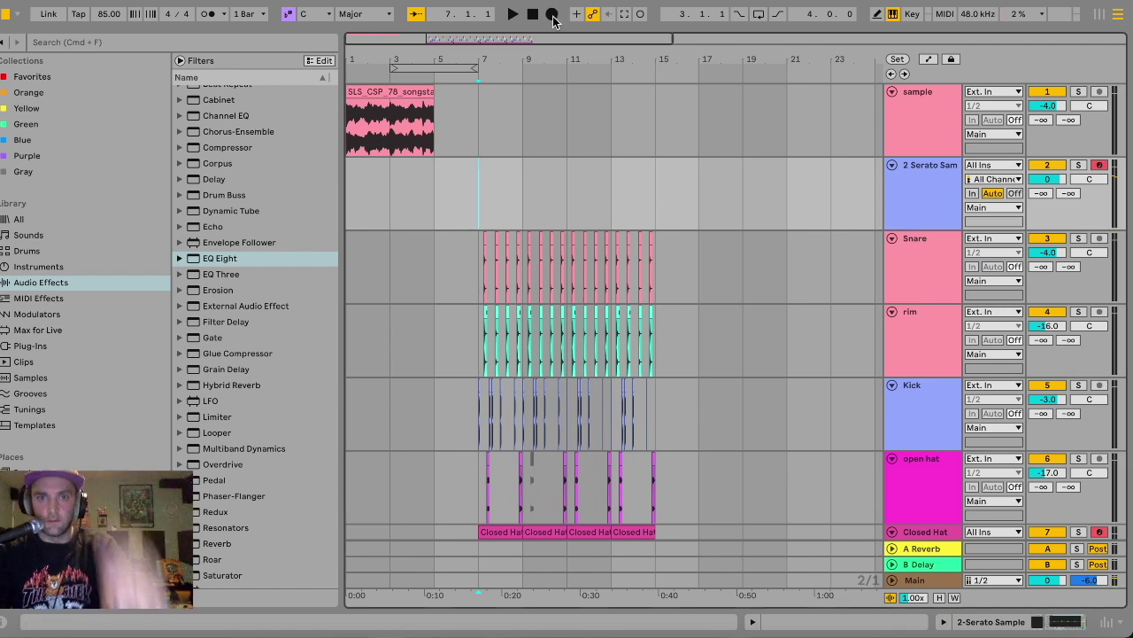
# With the metronome on, record the sample chops from 7.1.1 on the Serato Sample track and trim the clip to end at 15.1.1.
pyautogui.click(207, 14)
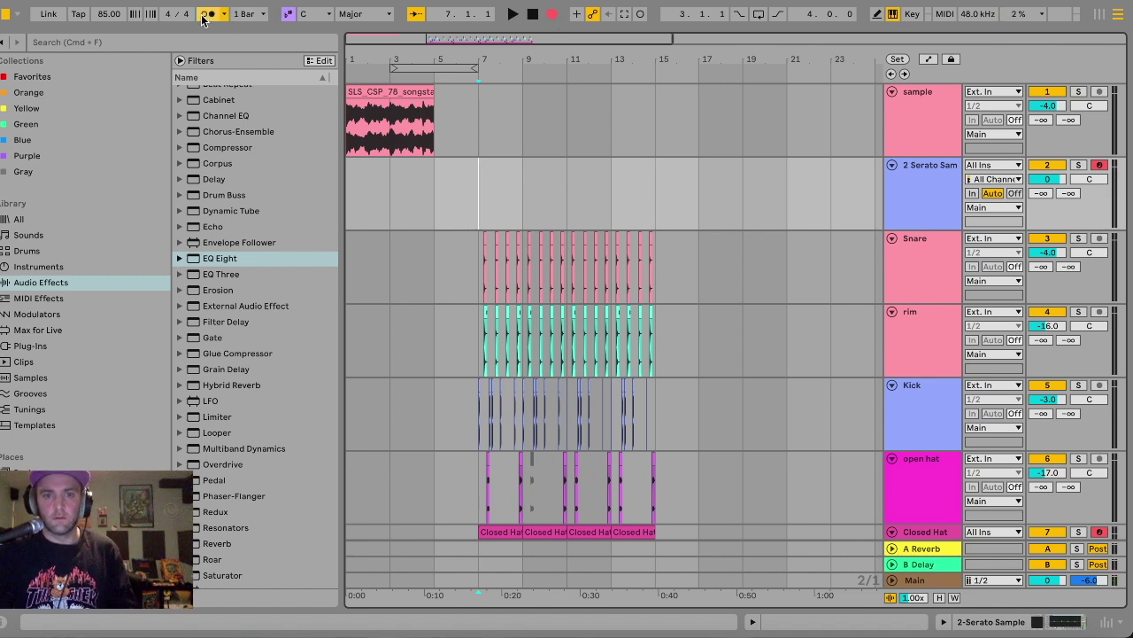
pyautogui.press('space')
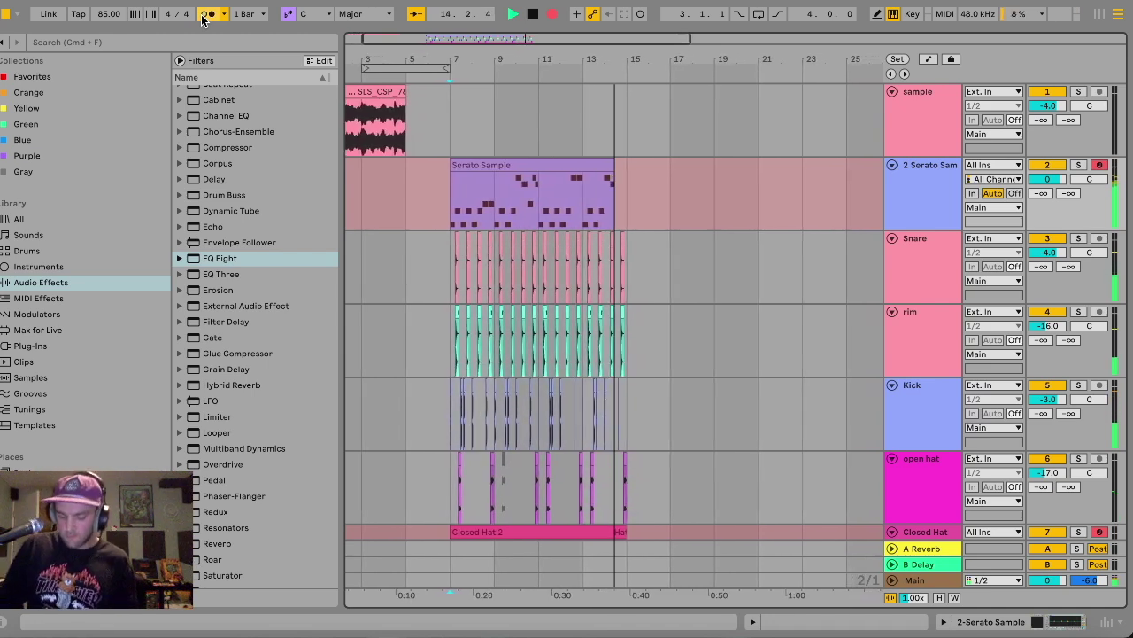
pyautogui.press('space')
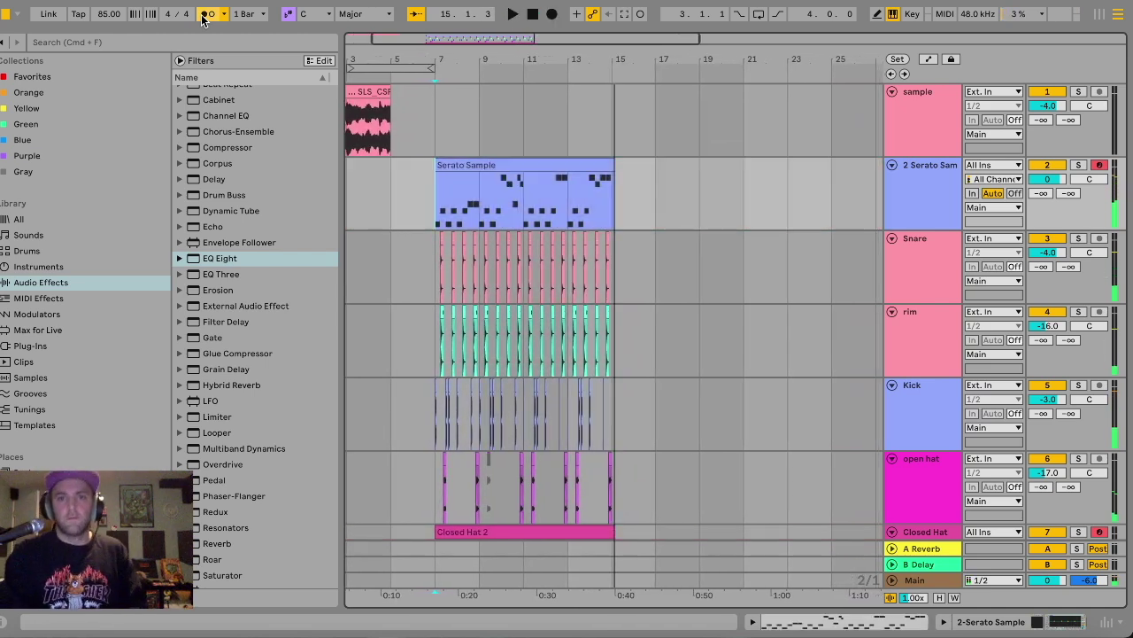
pyautogui.click(572, 165)
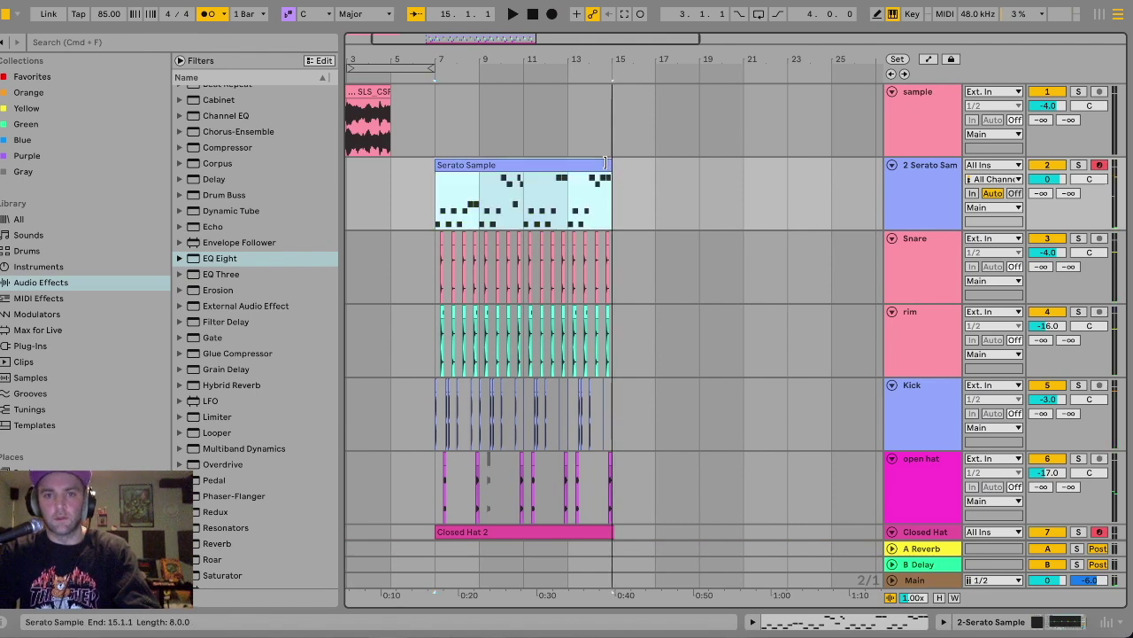
# Open the recorded Serato Sample clip's notes, solo its track and check the timing of all the notes.
pyautogui.doubleClick(572, 165)
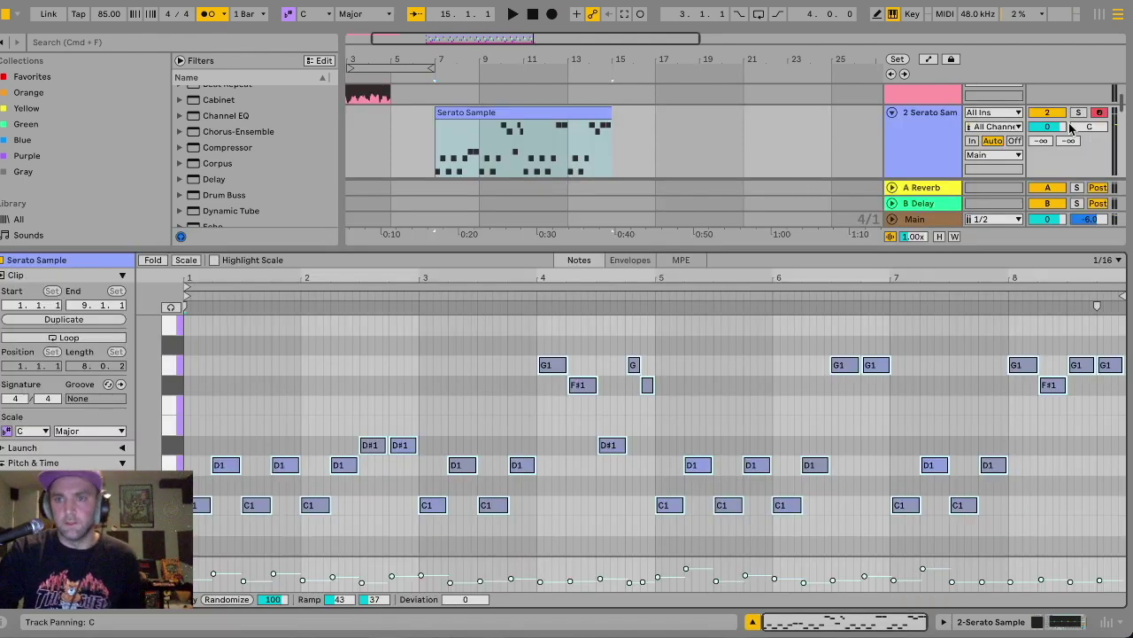
pyautogui.click(1077, 113)
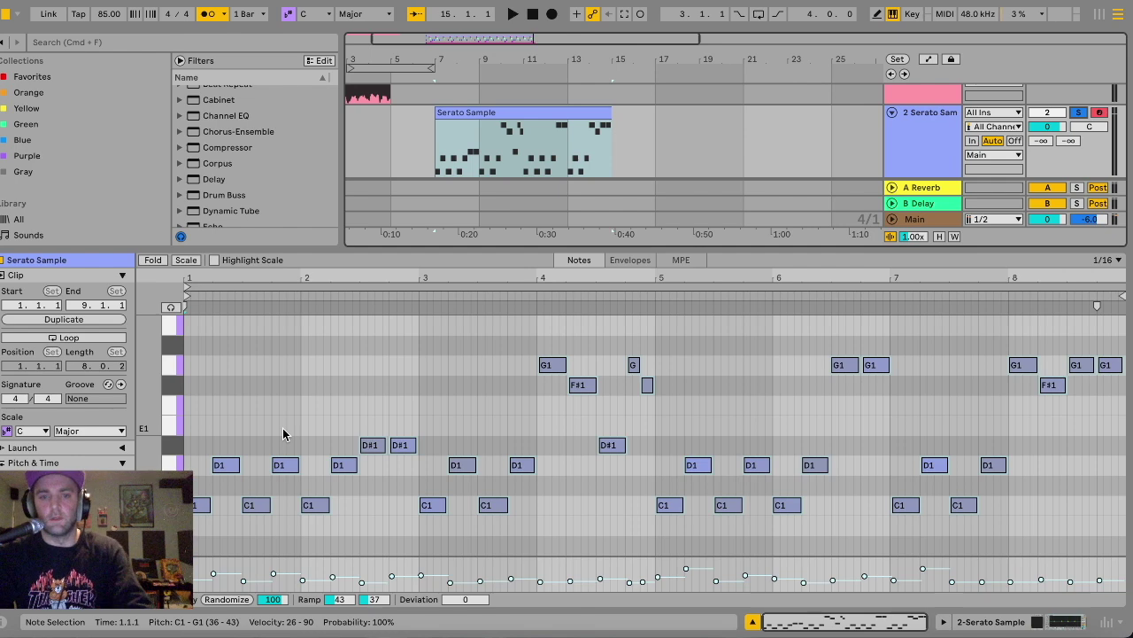
pyautogui.click(285, 427)
pyautogui.scroll(5, 292, 426)
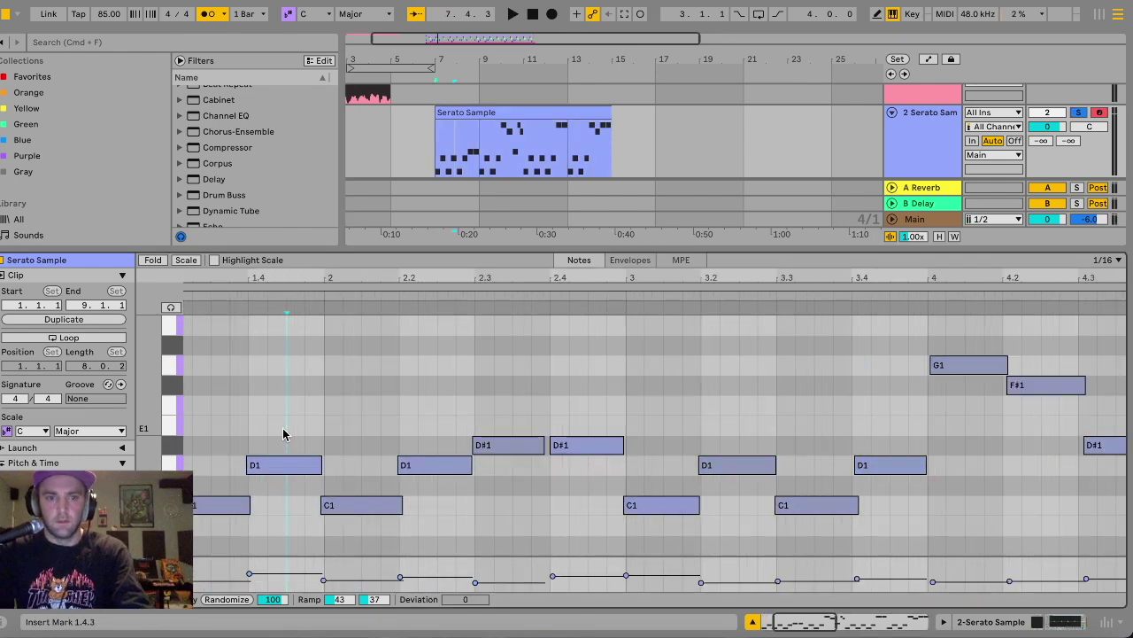
pyautogui.scroll(-5, 322, 437)
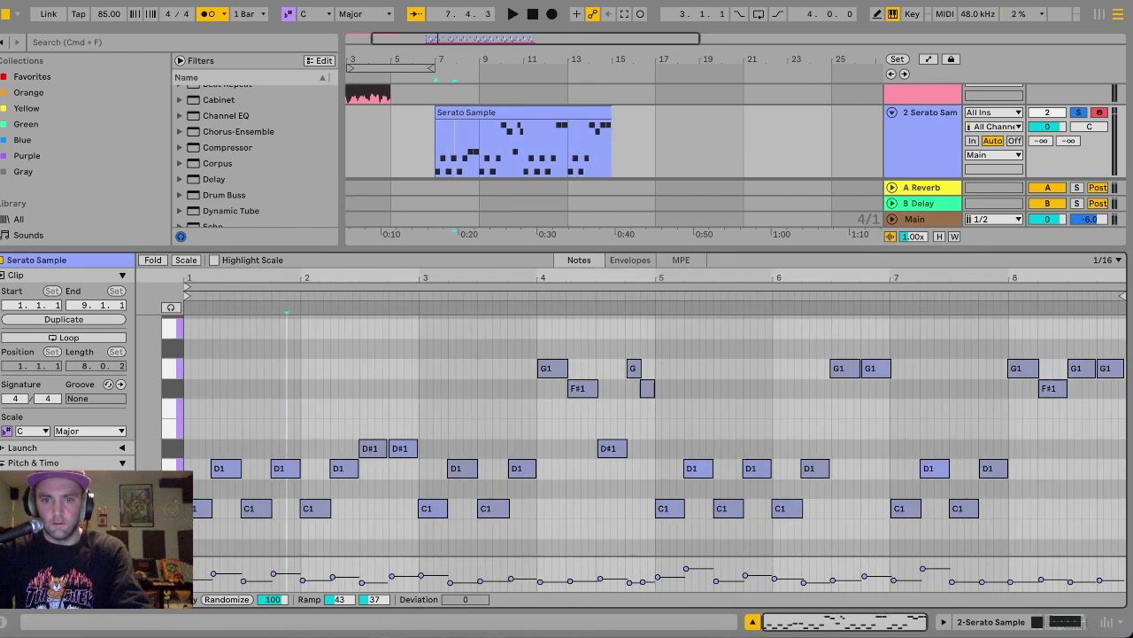
pyautogui.moveTo(189, 324); pyautogui.dragTo(1122, 532)
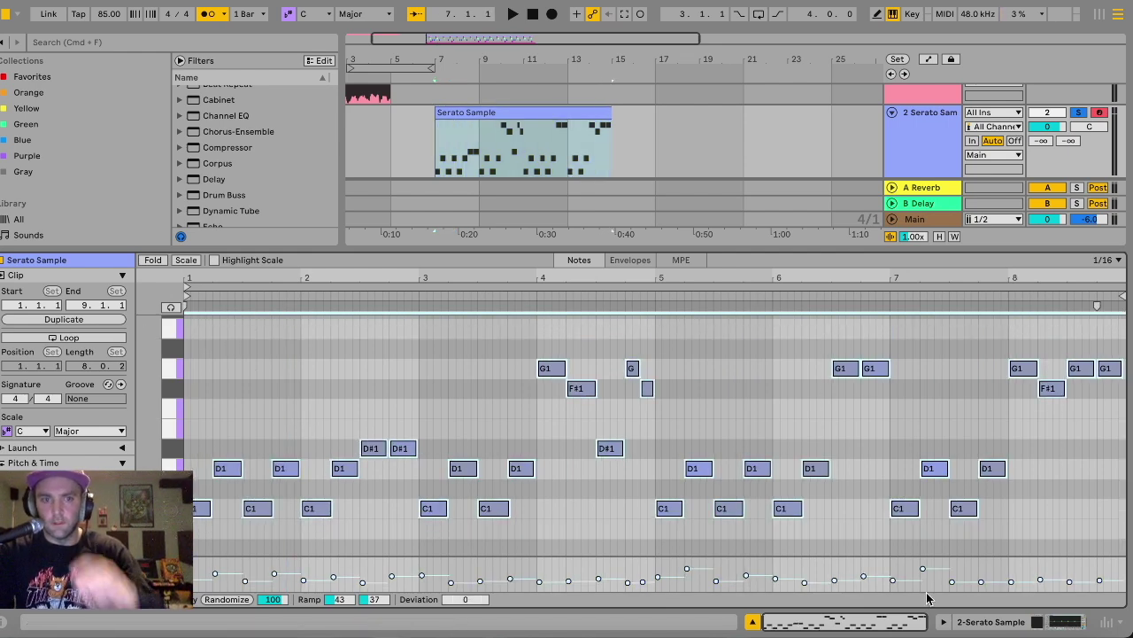
pyautogui.click(398, 422)
pyautogui.scroll(5, 397, 421)
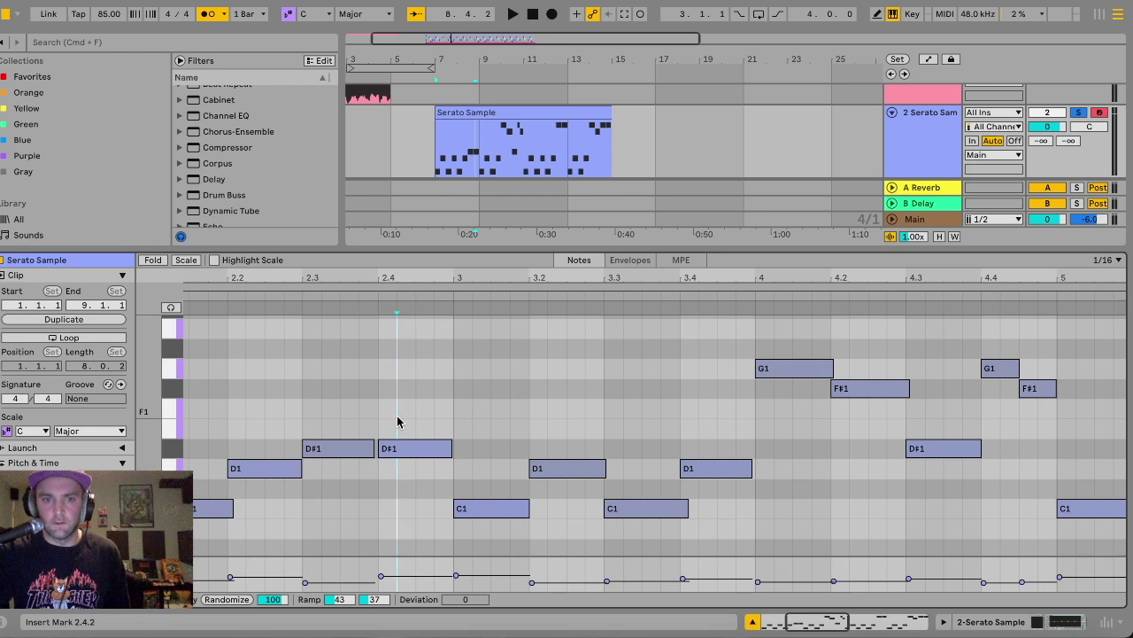
# Set the note grid to 1/8 and trim the D1 note at 1.2 and the C1 notes at 1.3 and 2 to the next beat.
pyautogui.press('super+2')
pyautogui.press('super+1')
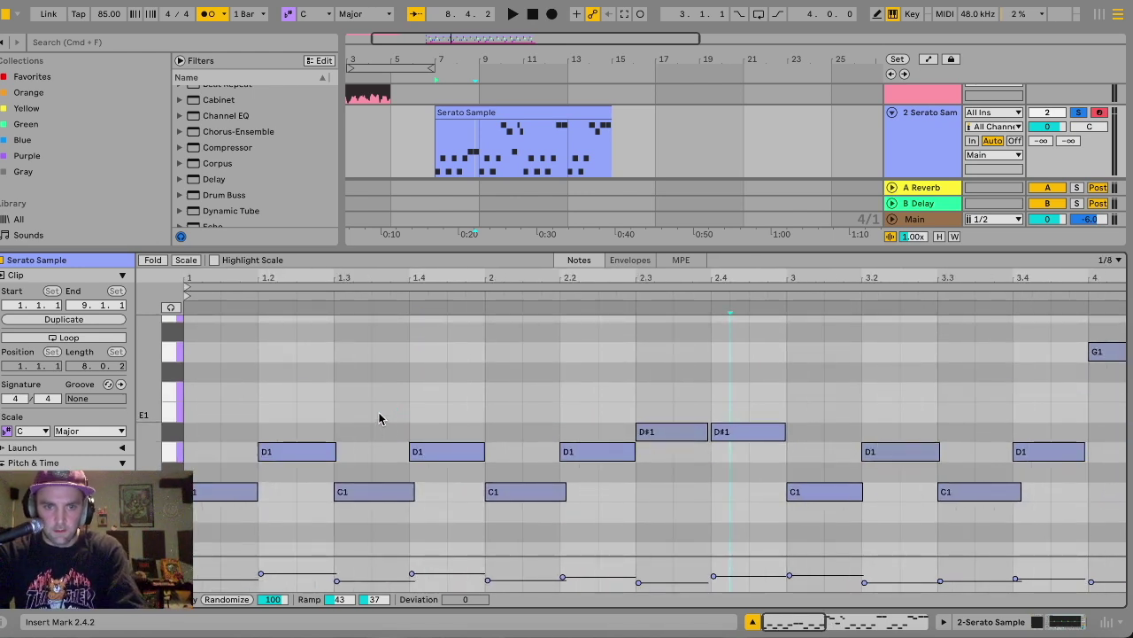
pyautogui.click(332, 450)
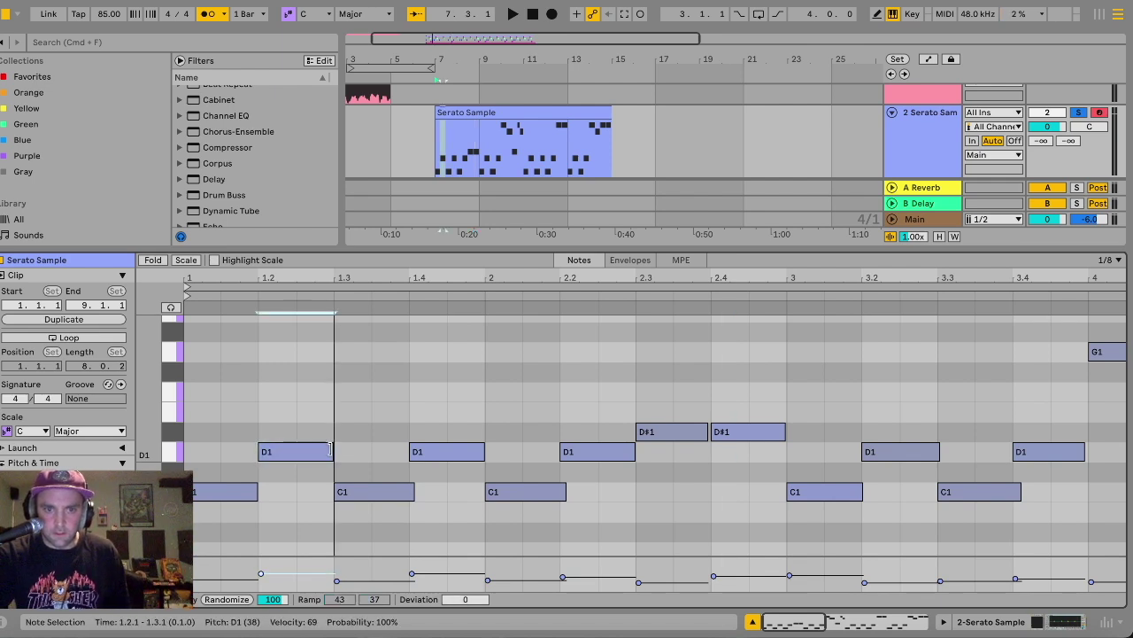
pyautogui.click(411, 490)
pyautogui.moveTo(411, 491); pyautogui.dragTo(410, 490)
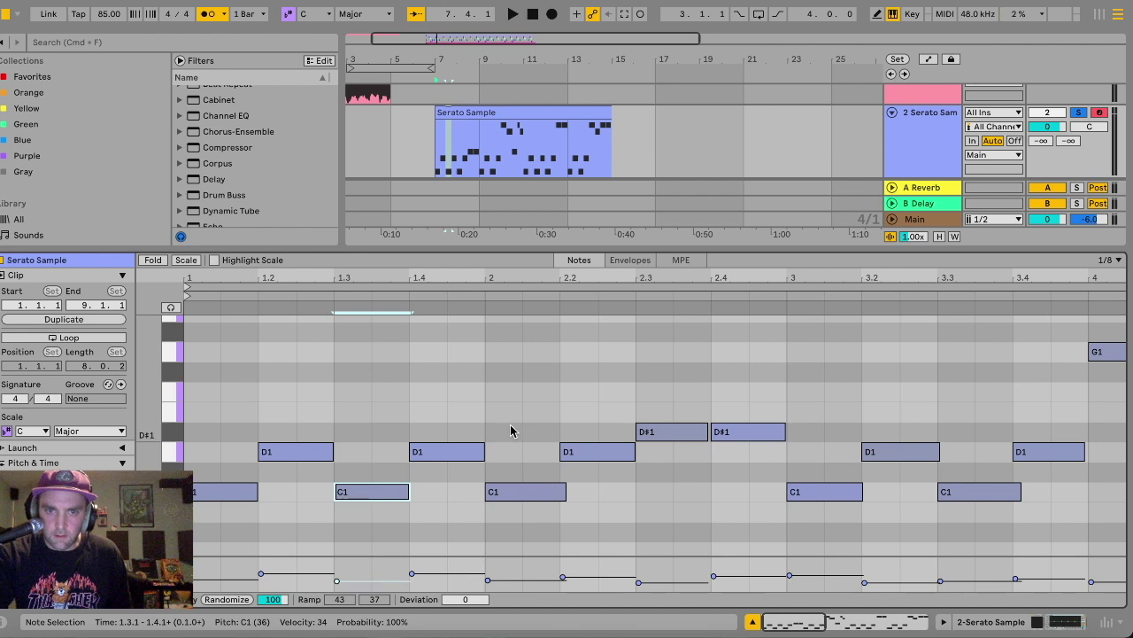
pyautogui.click(563, 491)
pyautogui.moveTo(565, 492); pyautogui.dragTo(559, 491)
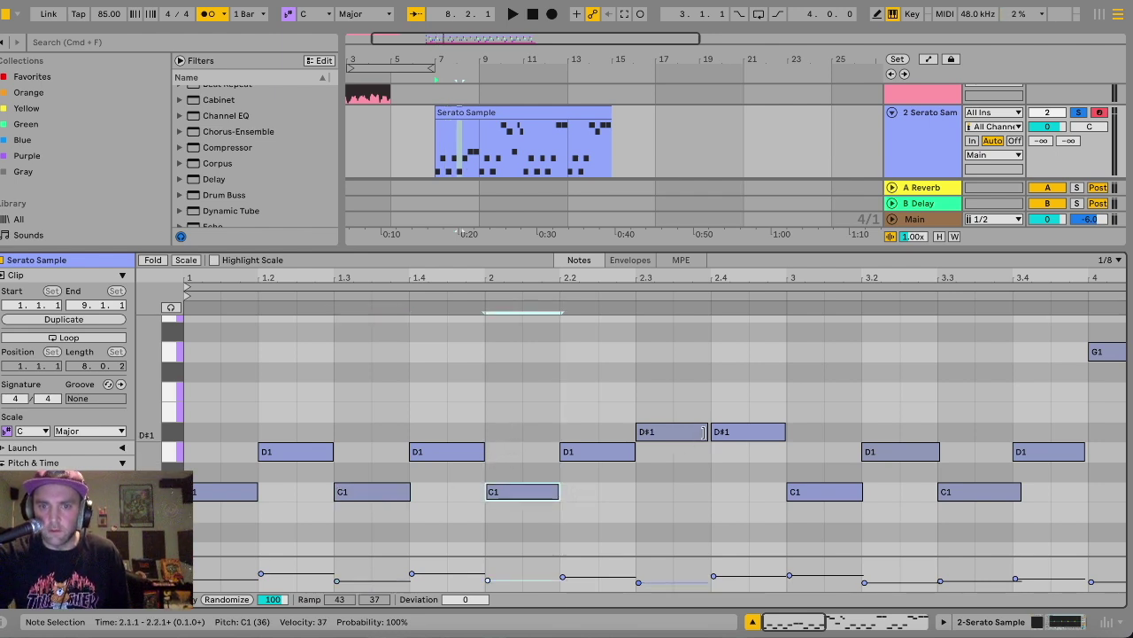
# Align the ends of the two D#1 notes at 2.3 and 2.4 with beats 2.4 and 3.
pyautogui.click(719, 434)
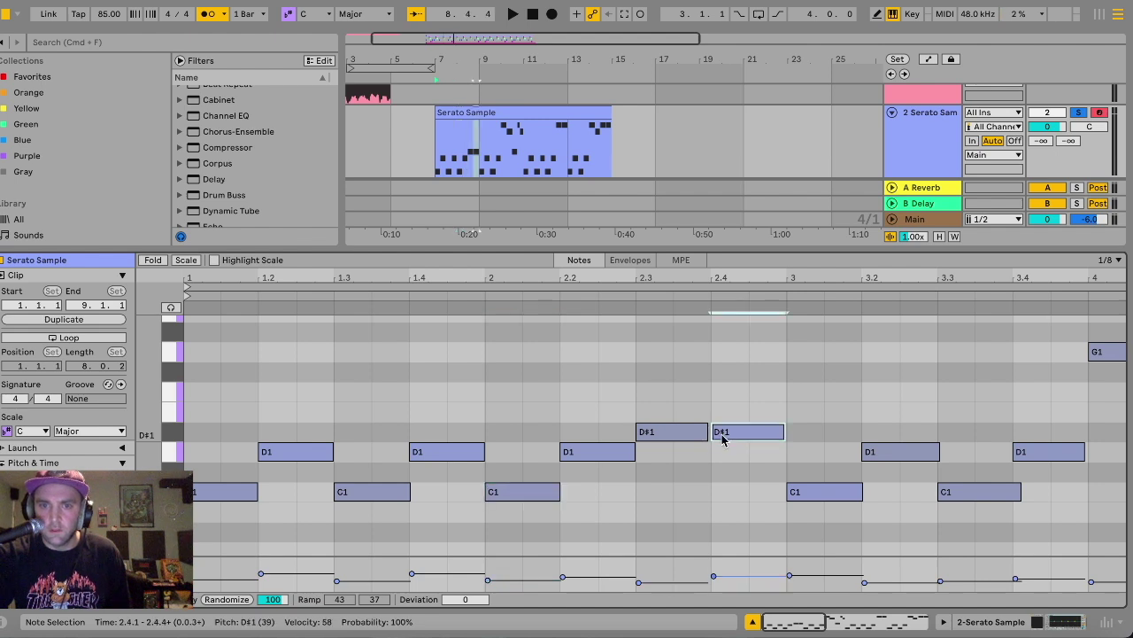
pyautogui.click(707, 432)
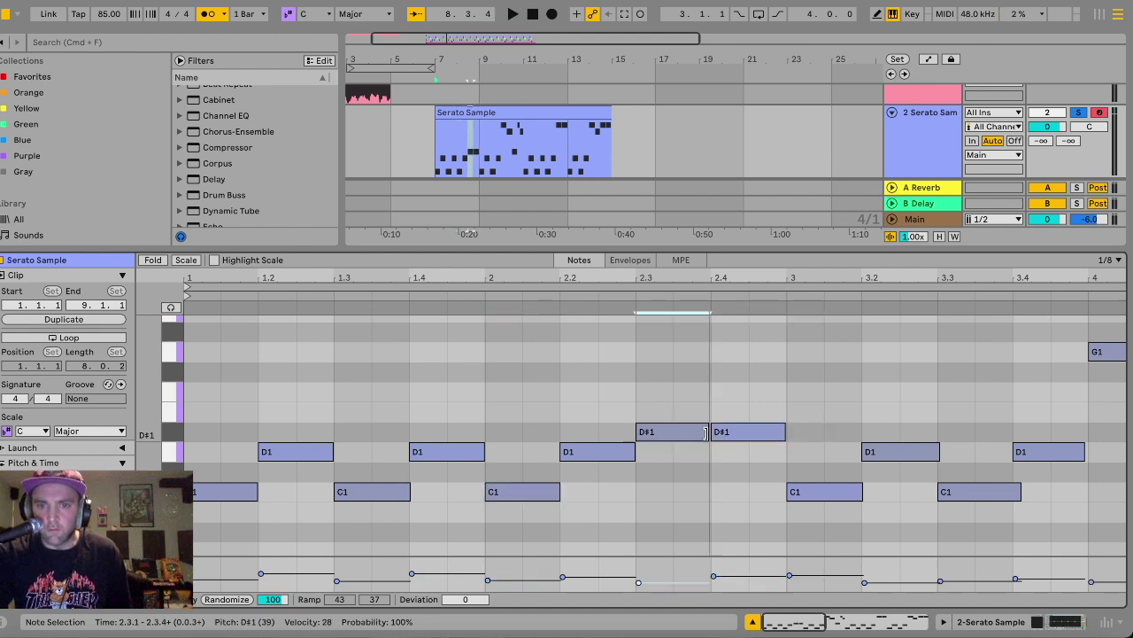
pyautogui.click(783, 433)
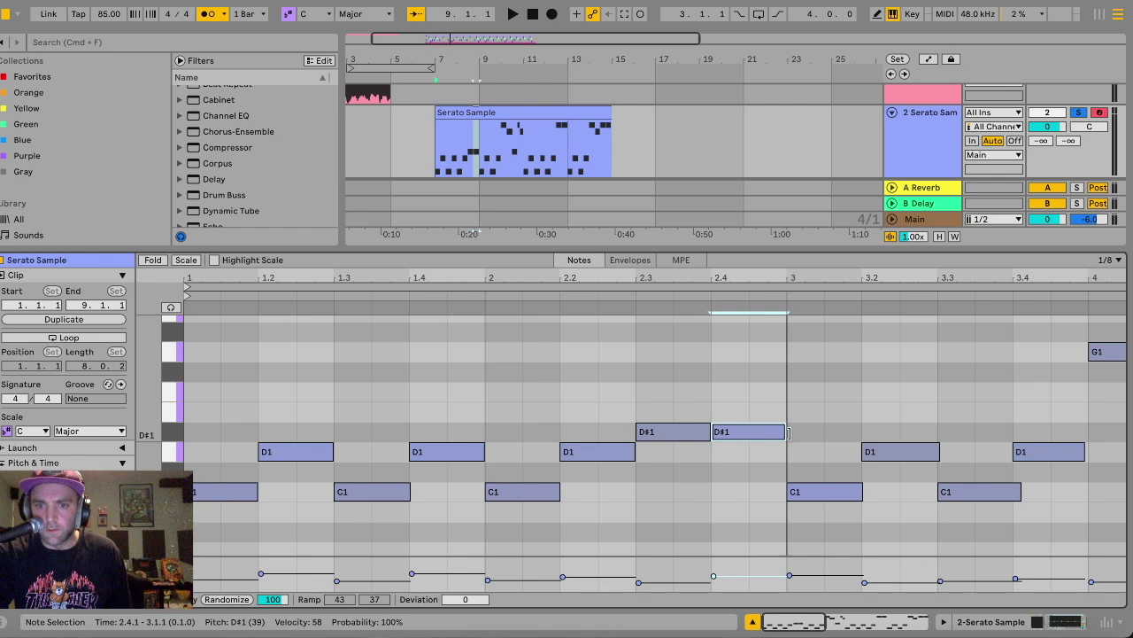
# Align the ends of bar 3's first three notes, C1, D1 and C1, with beats 3.2, 3.3 and 3.4.
pyautogui.click(855, 493)
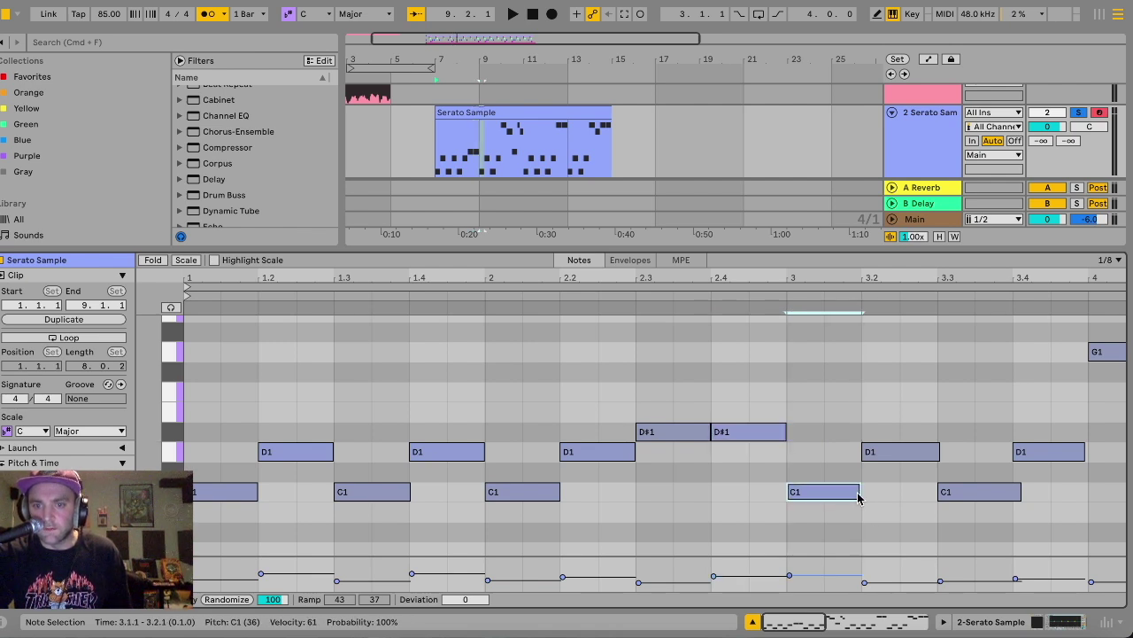
pyautogui.click(932, 453)
pyautogui.hscroll(2, 946, 495)
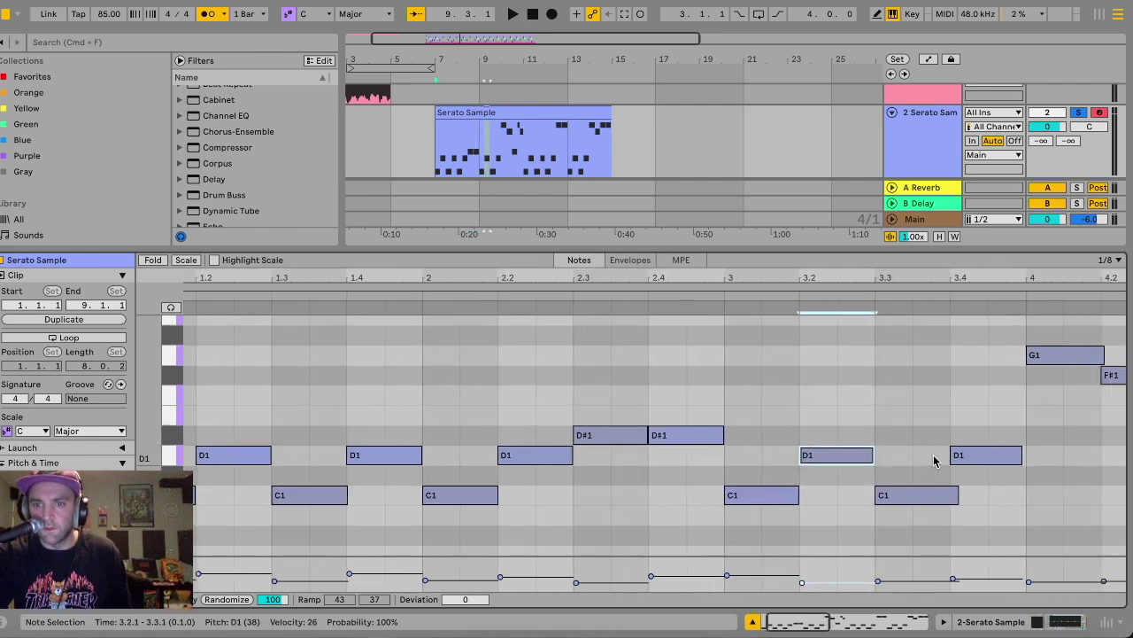
pyautogui.click(938, 495)
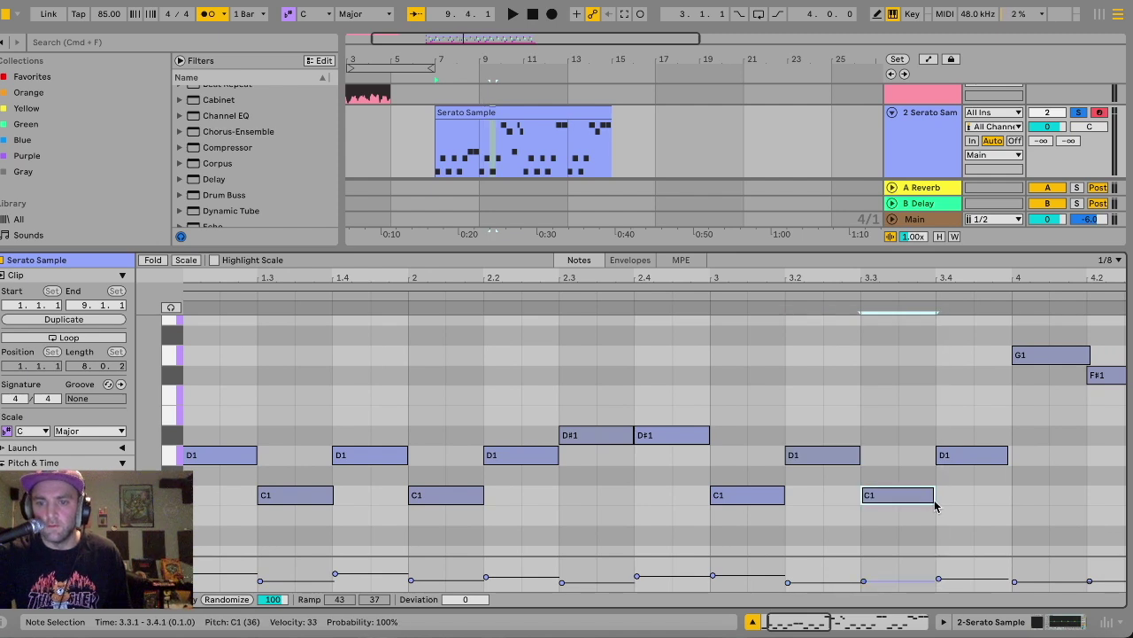
pyautogui.scroll(-3, 934, 505)
pyautogui.scroll(3, 602, 464)
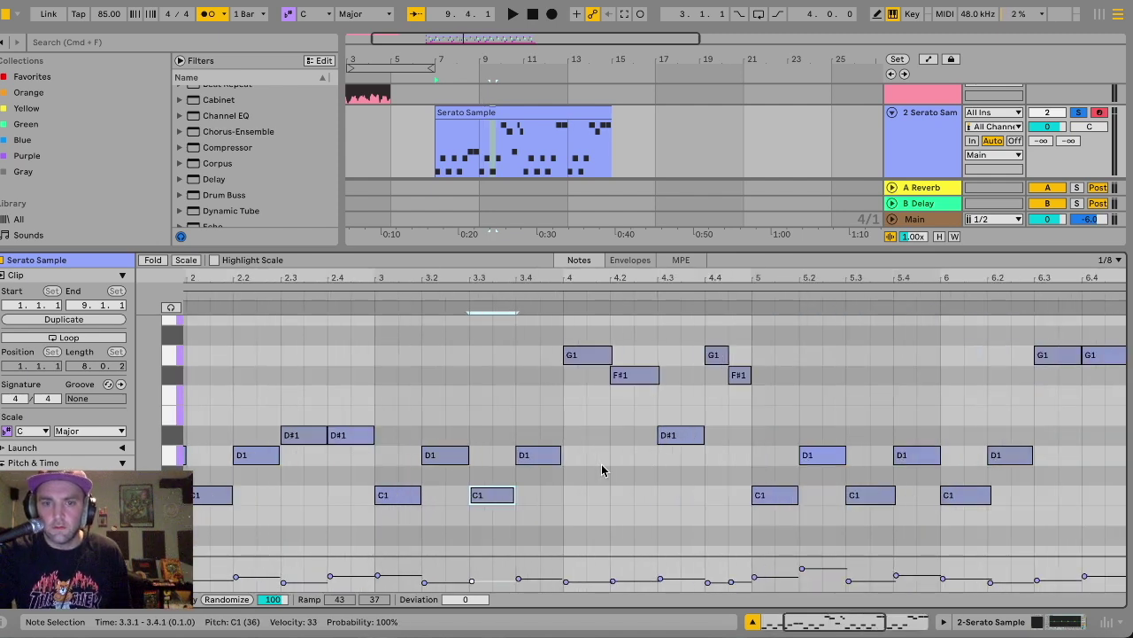
# Align the ends of the D1 note at 3.4, G1 at 4 and F#1 at 4.2 with beats 4, 4.2 and 4.3.
pyautogui.click(599, 455)
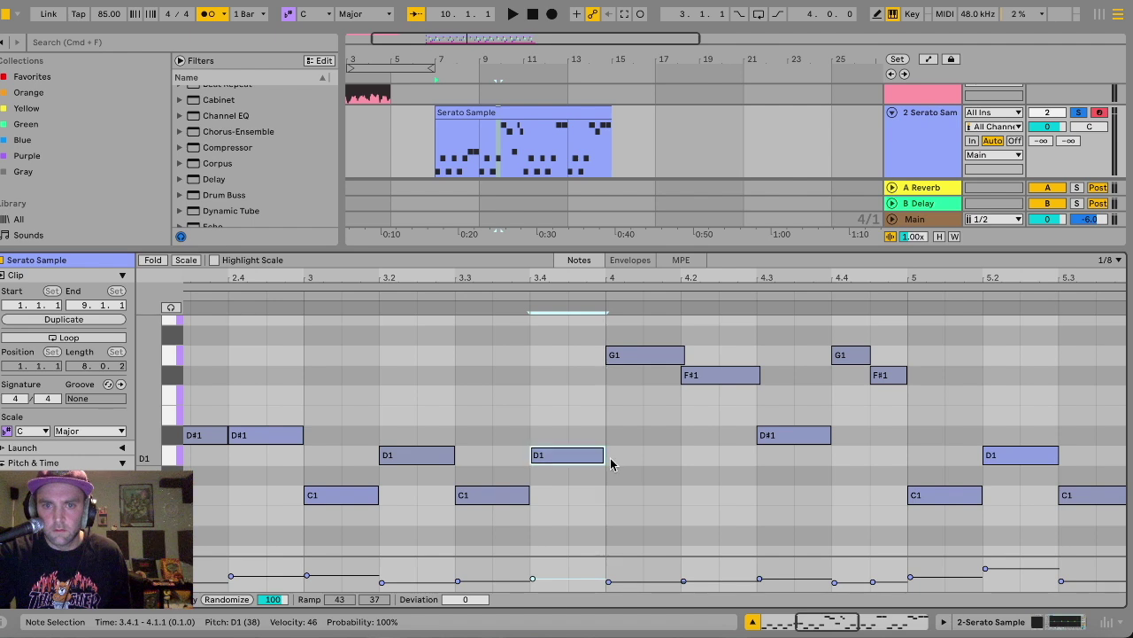
pyautogui.click(678, 354)
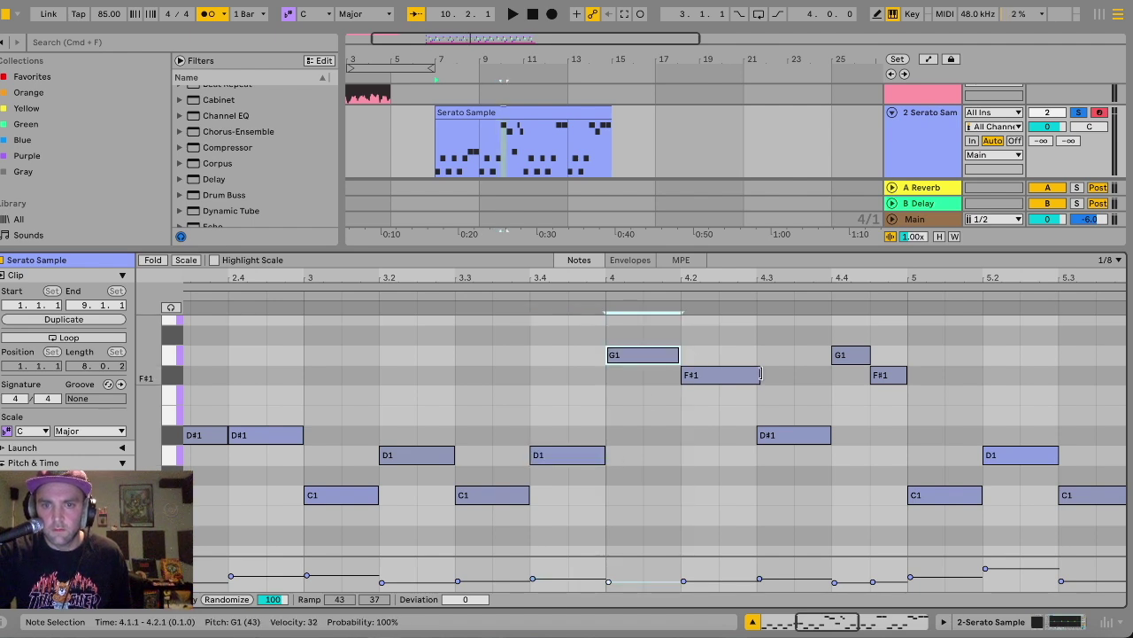
pyautogui.click(695, 376)
pyautogui.hscroll(5, 878, 410)
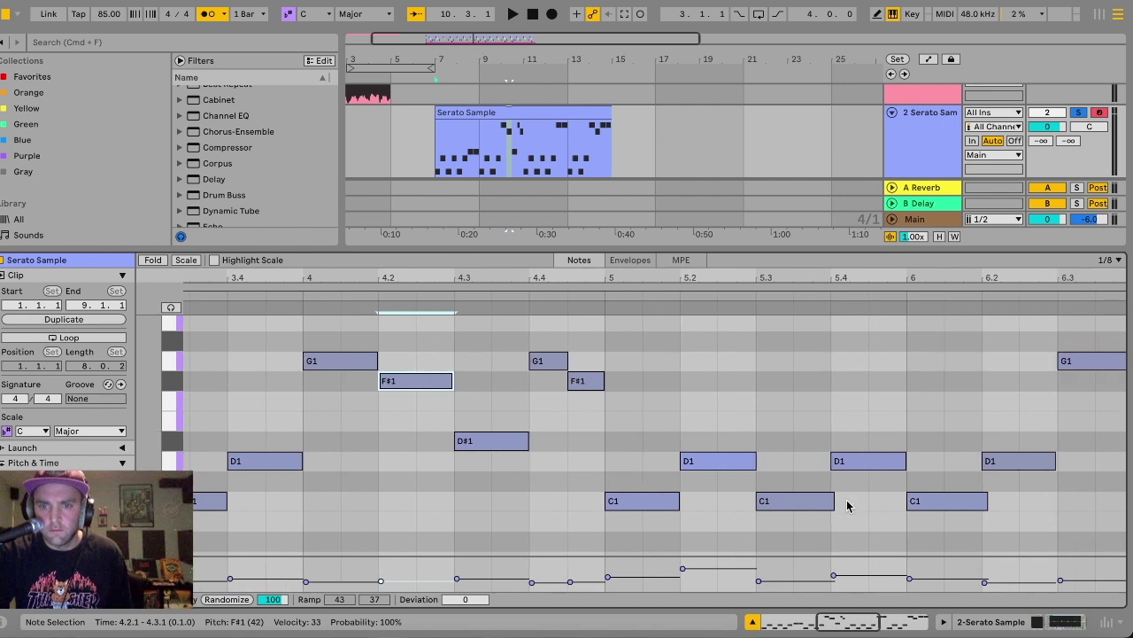
# Trim the C1 notes at 5.3 and 6 so they end on beats 5.4 and 6.2.
pyautogui.click(831, 503)
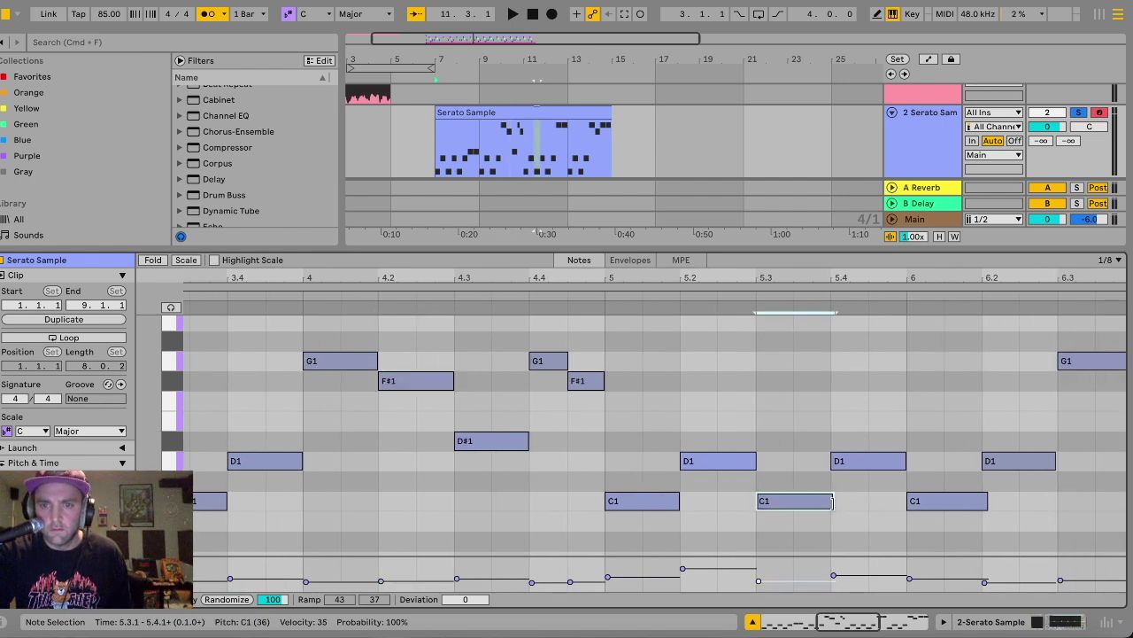
pyautogui.hscroll(1, 828, 508)
pyautogui.moveTo(909, 502); pyautogui.dragTo(901, 501)
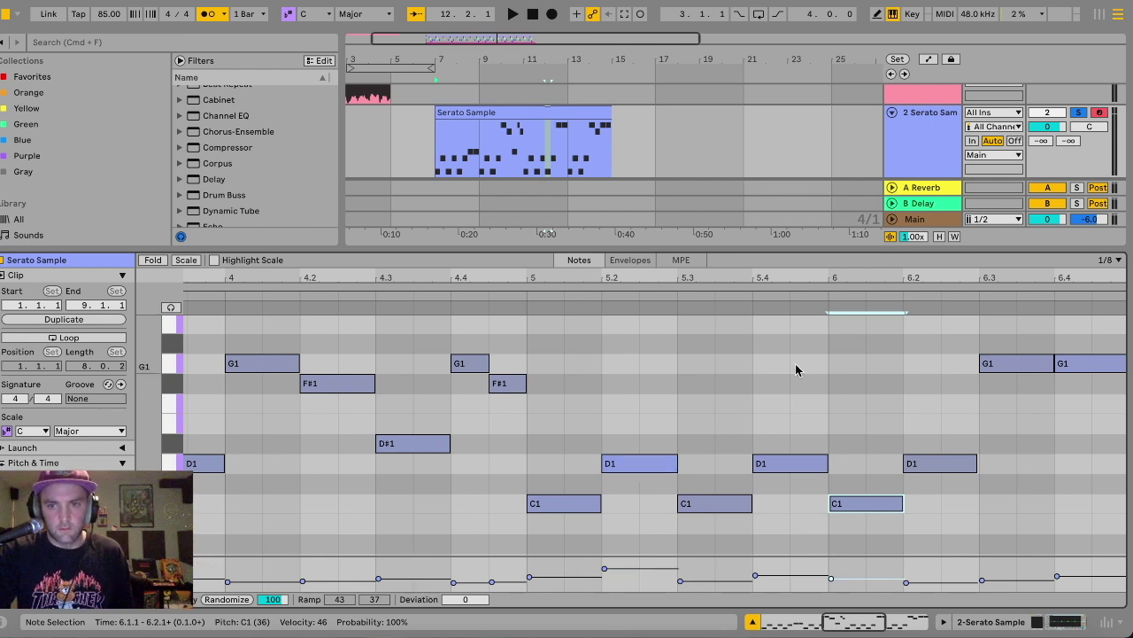
pyautogui.hscroll(5, 818, 369)
pyautogui.hscroll(1, 899, 394)
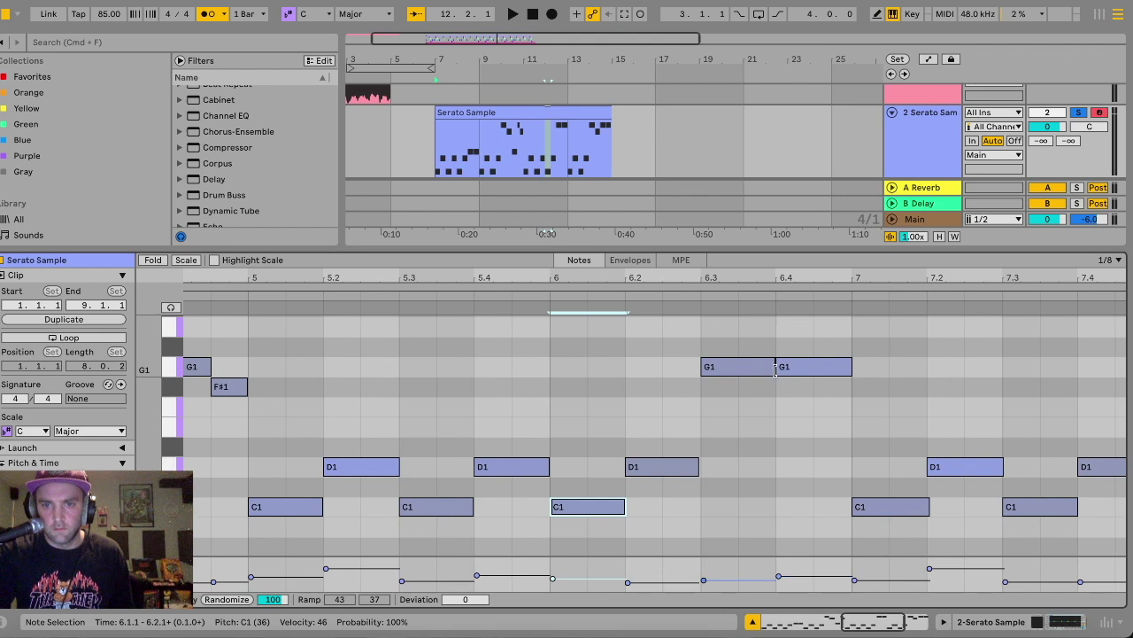
# Align the ends of bar 7's first C1 and its D1 notes at 7.2 and 7.4 with beats 7.2, 7.3 and 8.
pyautogui.click(926, 511)
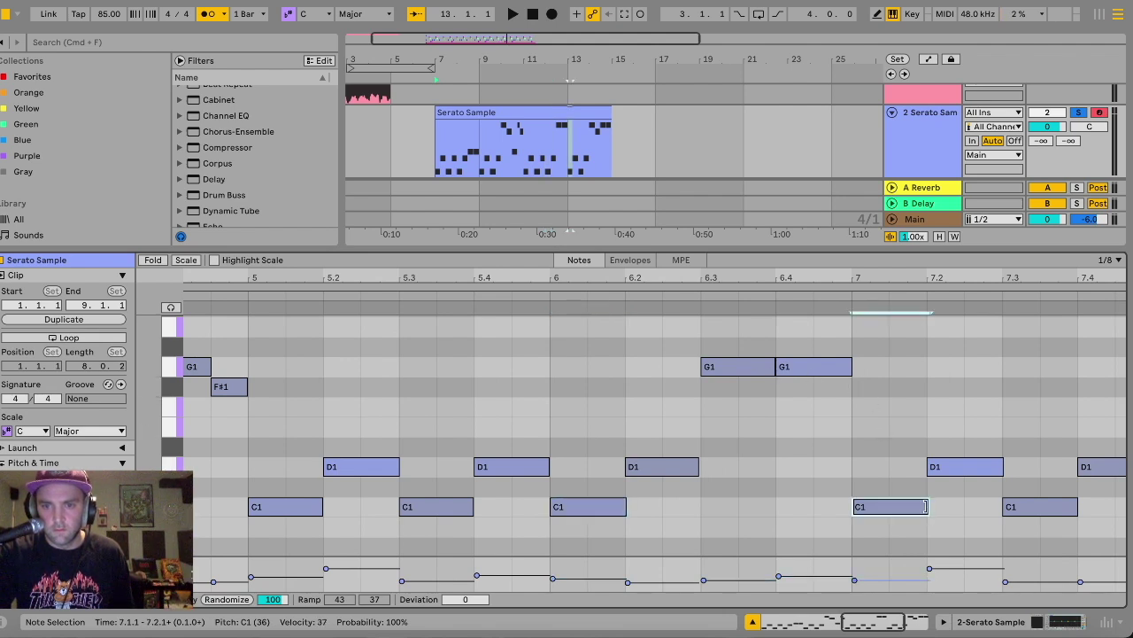
pyautogui.click(1001, 470)
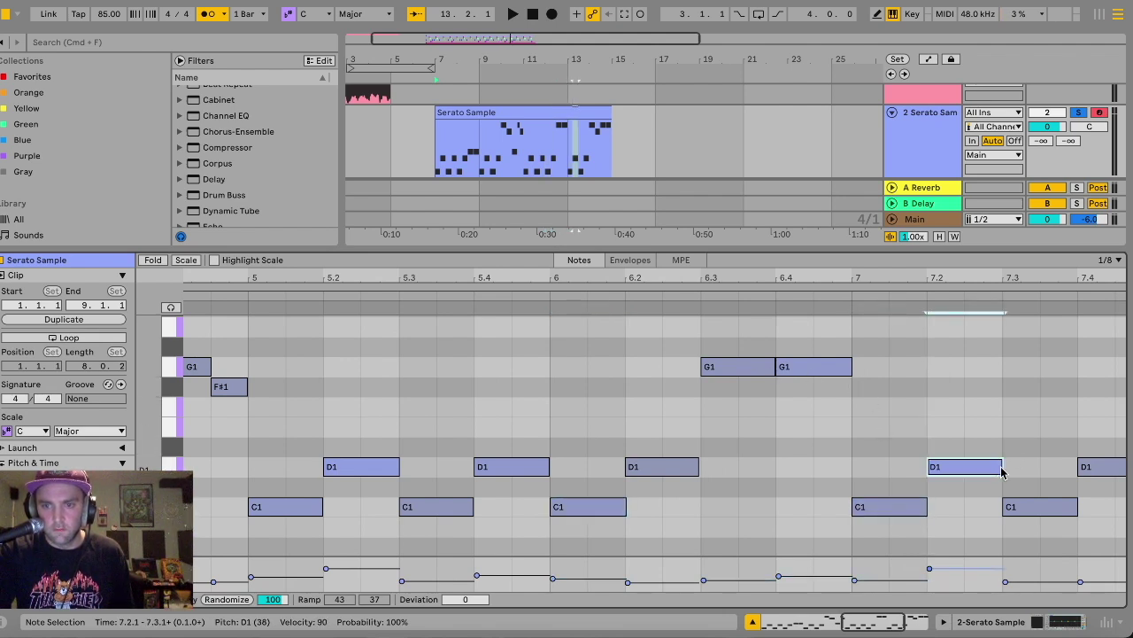
pyautogui.hscroll(10, 997, 470)
pyautogui.click(929, 459)
# Trim the G1 note at 8 to beat 8.2 and extend the last G1 at 8.4 to the clip end at 9.
pyautogui.click(1006, 364)
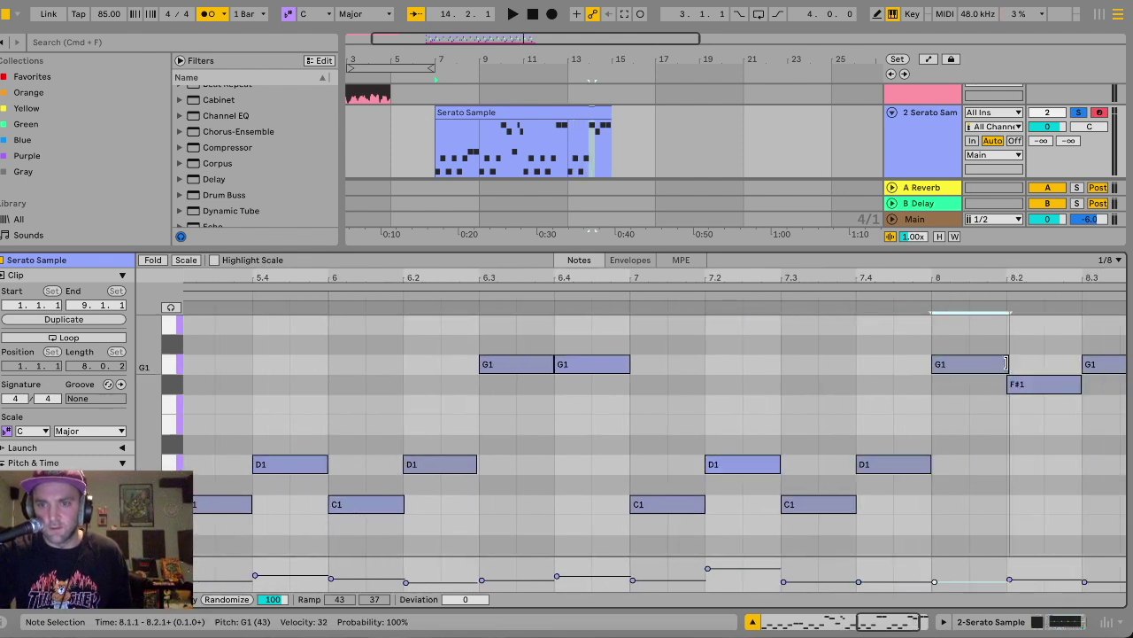
pyautogui.hscroll(5, 1045, 370)
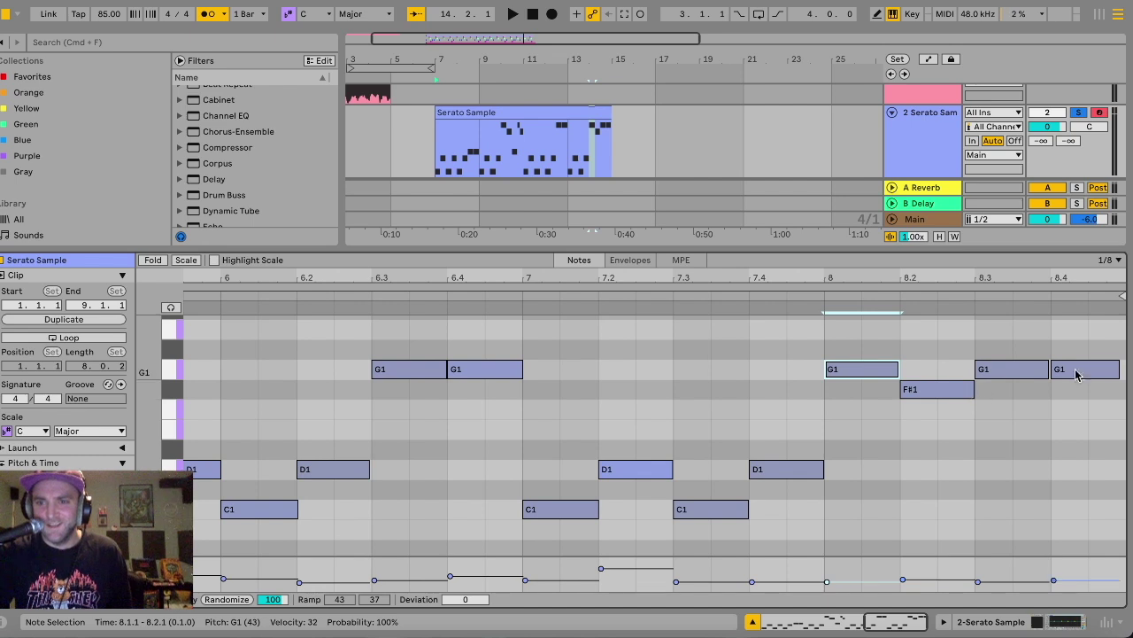
pyautogui.moveTo(1047, 369); pyautogui.dragTo(1125, 369)
# Try F1 and D#1 as alternative sample chops for the D1 note at 1.2, playing the clip to compare them.
pyautogui.hscroll(-15, 593, 483)
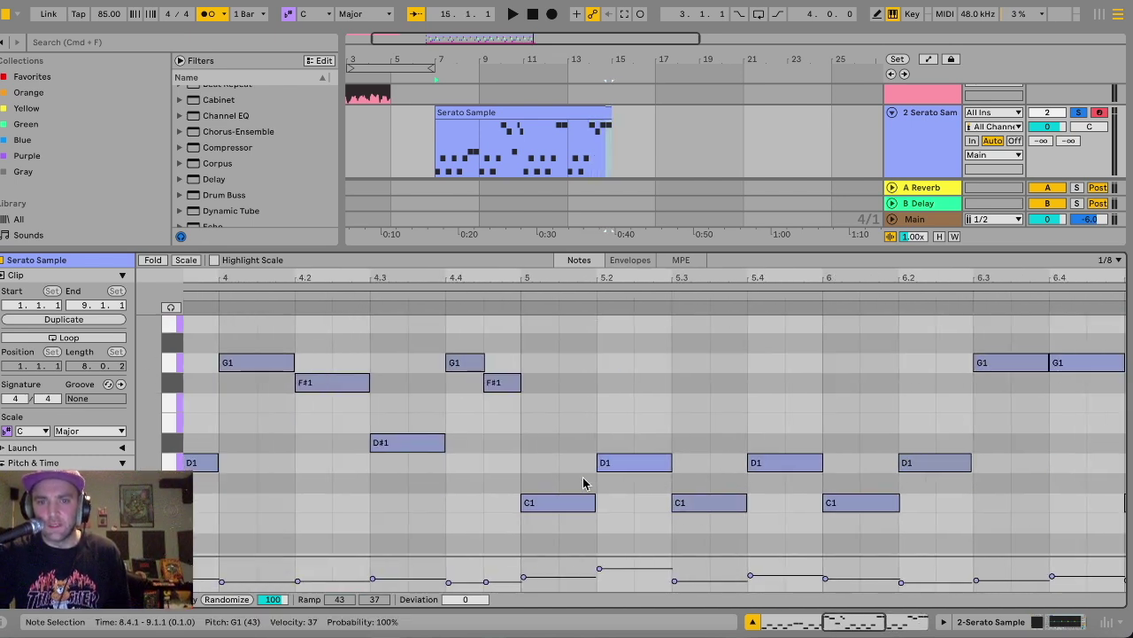
pyautogui.scroll(-5, 509, 460)
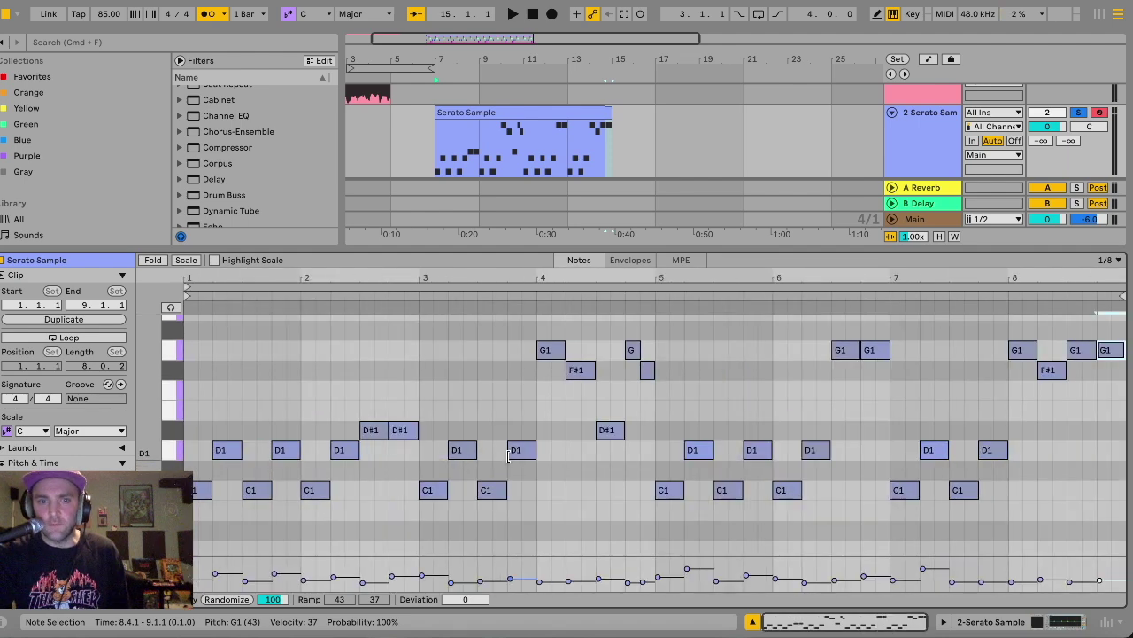
pyautogui.scroll(-2, 509, 456)
pyautogui.scroll(3, 509, 458)
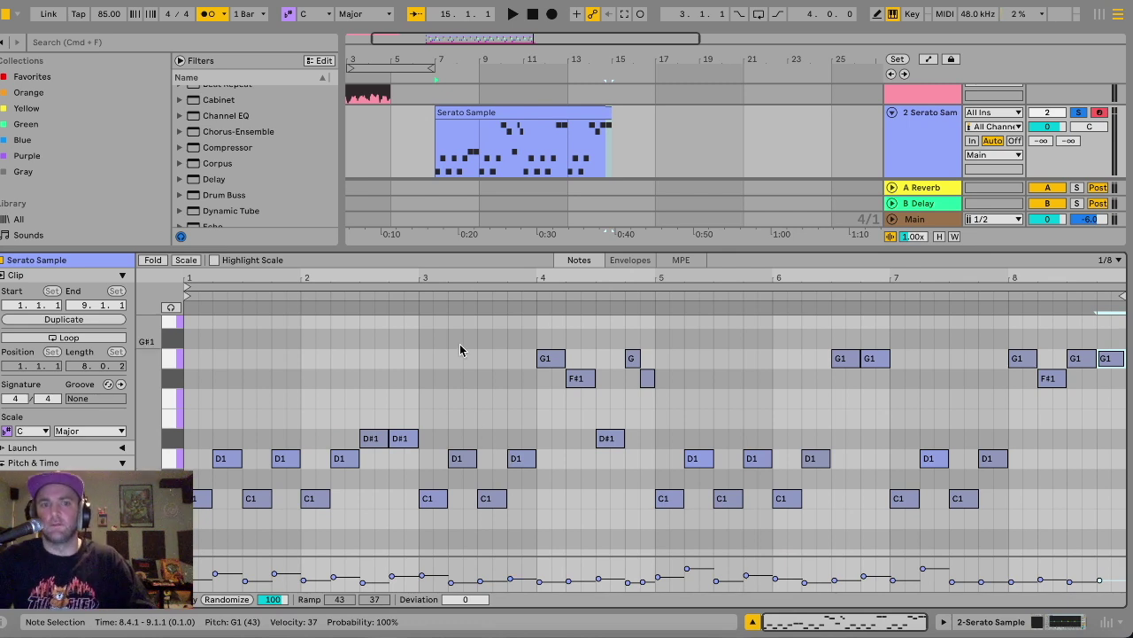
pyautogui.click(229, 461)
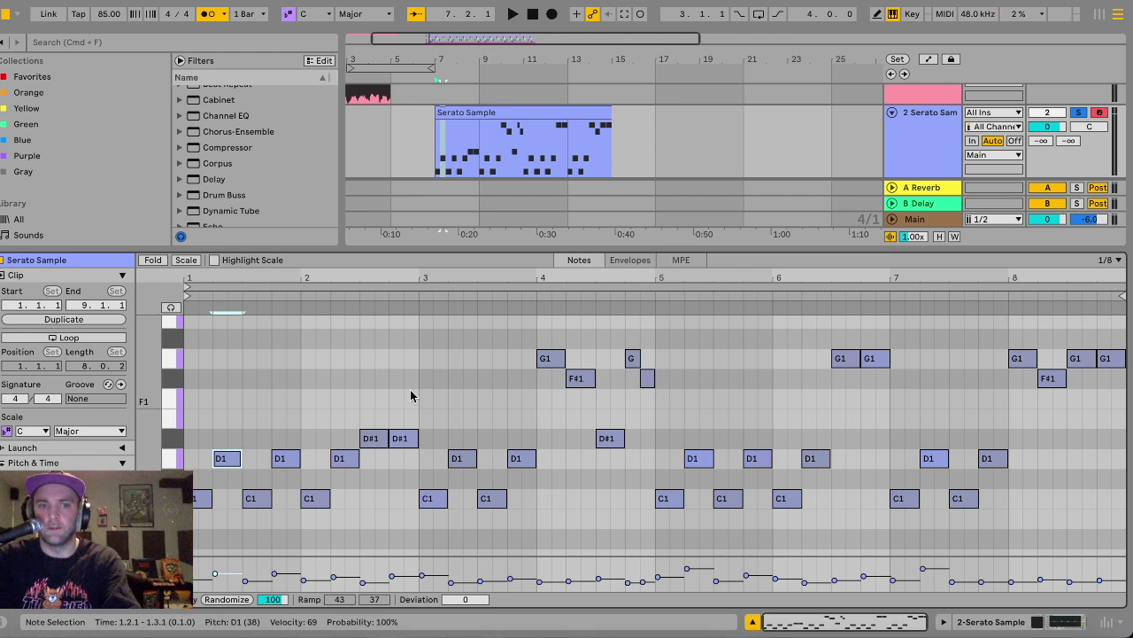
pyautogui.press('space')
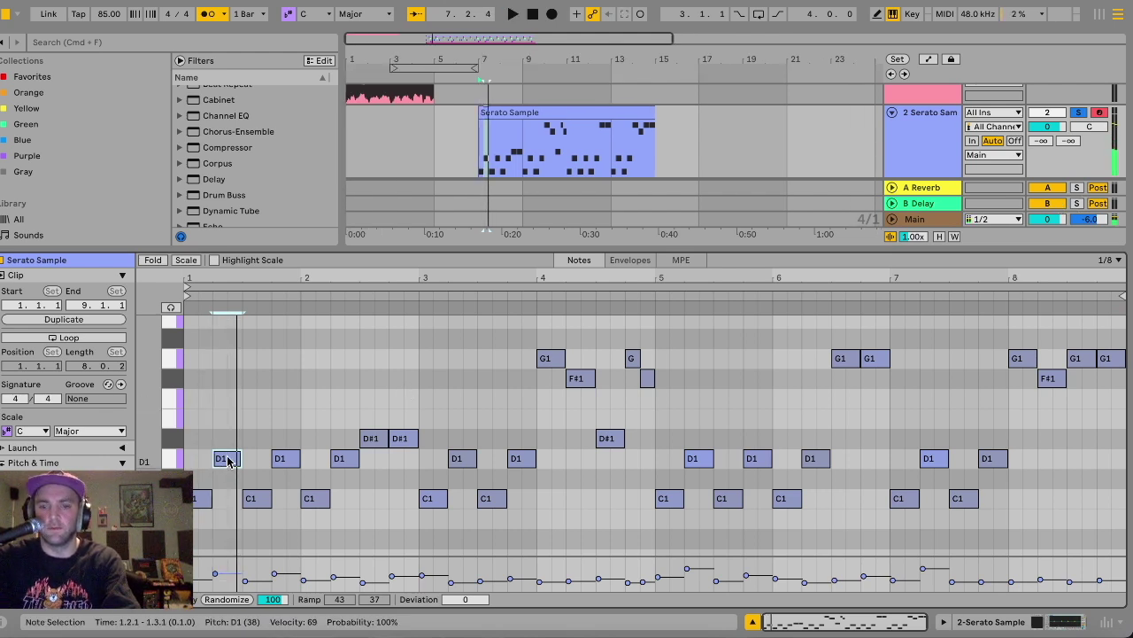
pyautogui.press('Up')
pyautogui.press('Up')
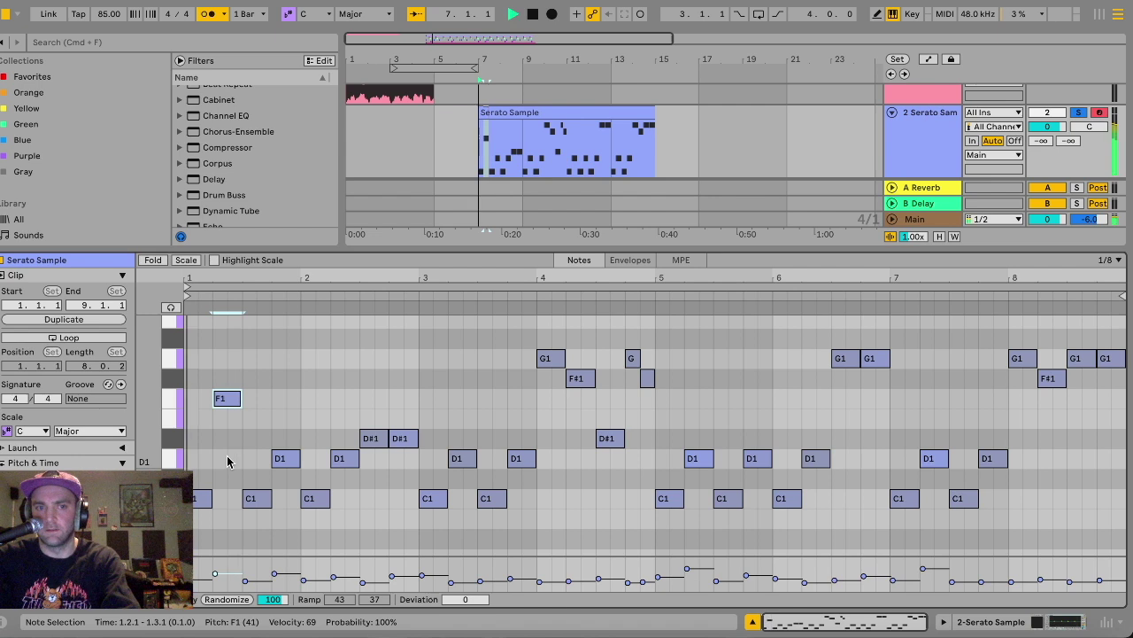
pyautogui.press('Down')
pyautogui.press('Down')
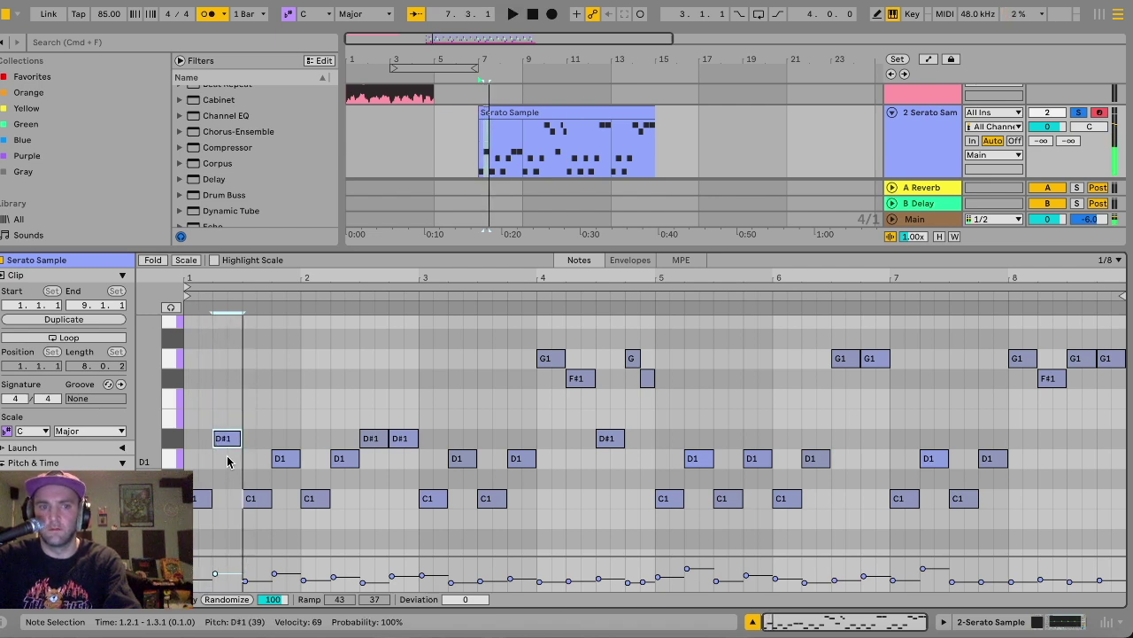
# Play the Serato Sample clip from its start and check how the aligned notes sound through bars 3 to 8.
pyautogui.press('space')
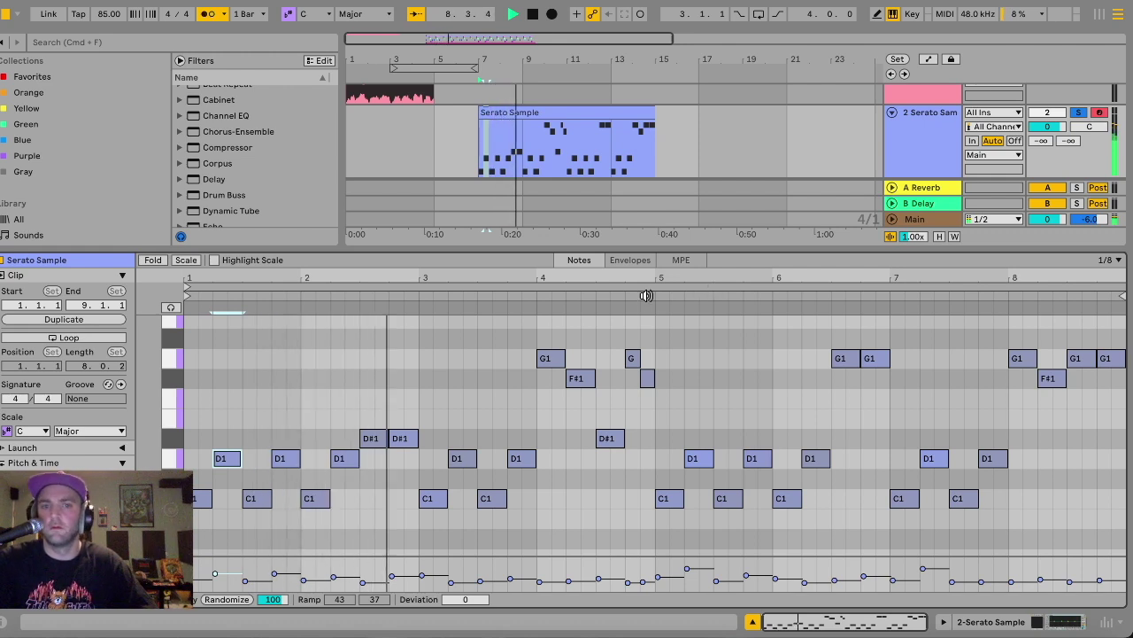
pyautogui.click(625, 400)
pyautogui.scroll(5, 624, 402)
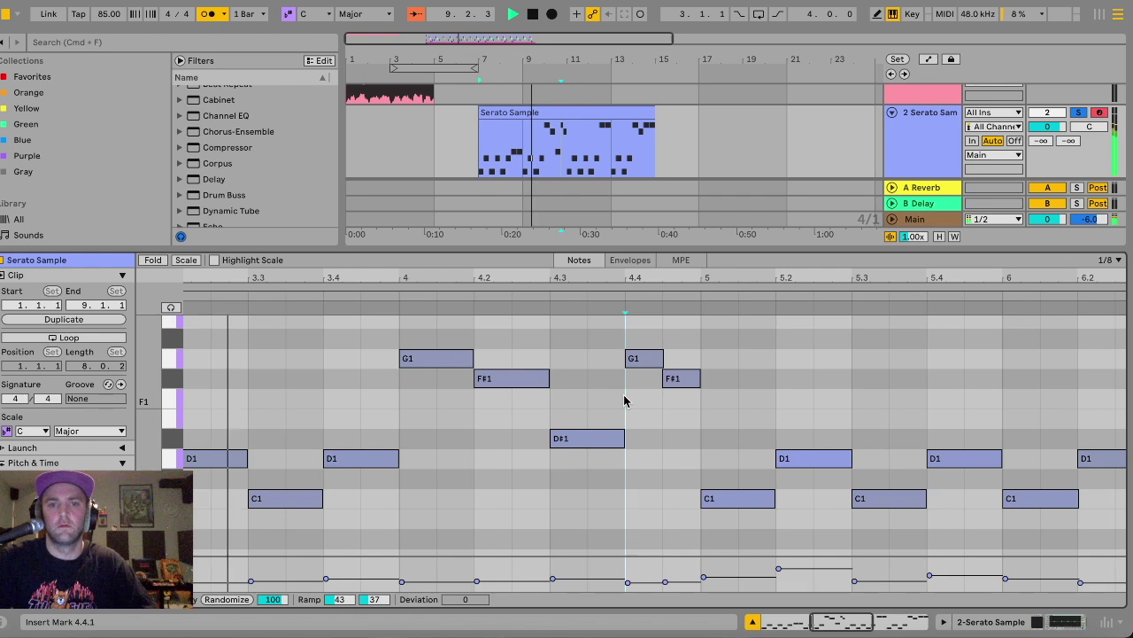
pyautogui.hscroll(-3, 624, 401)
pyautogui.scroll(2, 595, 417)
pyautogui.hscroll(3, 595, 417)
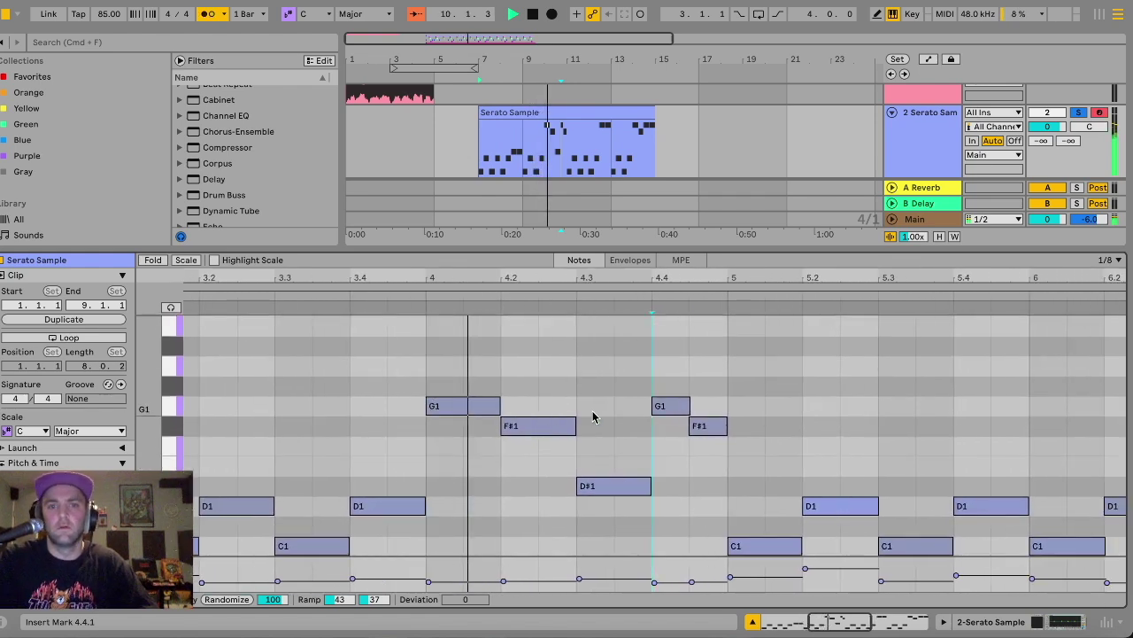
pyautogui.click(539, 431)
pyautogui.hscroll(6, 539, 433)
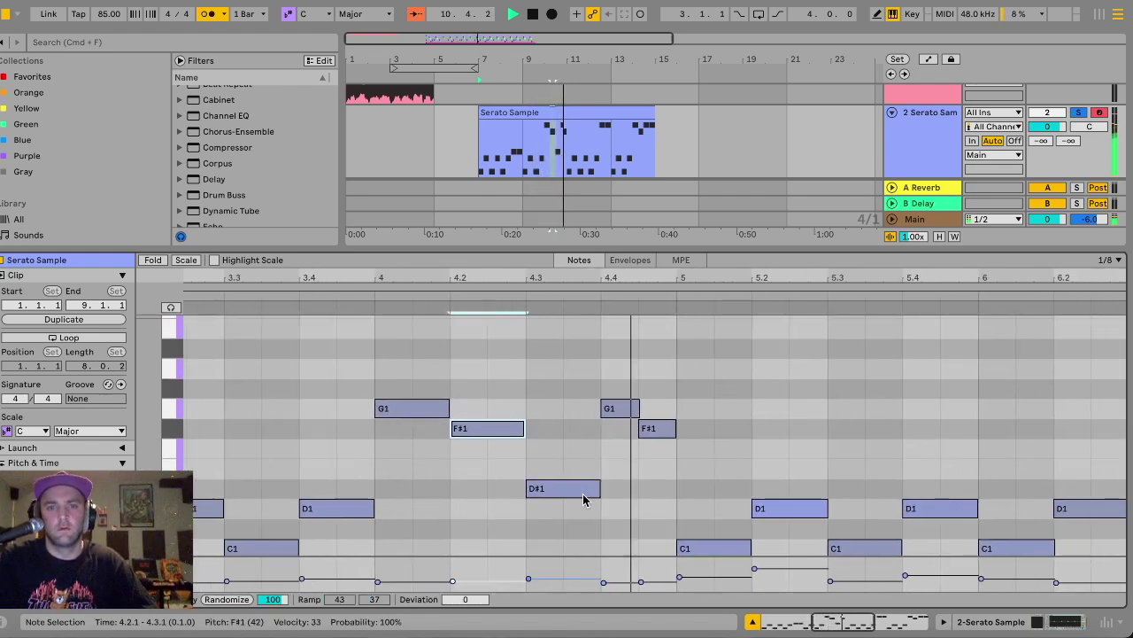
pyautogui.scroll(-3, 549, 489)
pyautogui.hscroll(6, 549, 489)
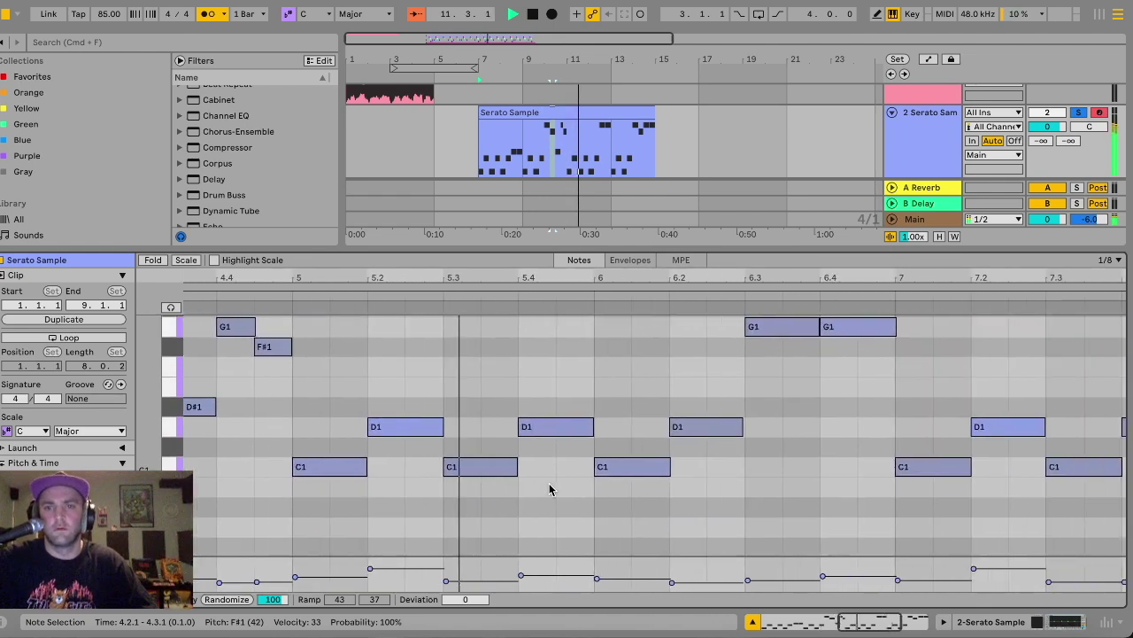
pyautogui.scroll(1, 549, 489)
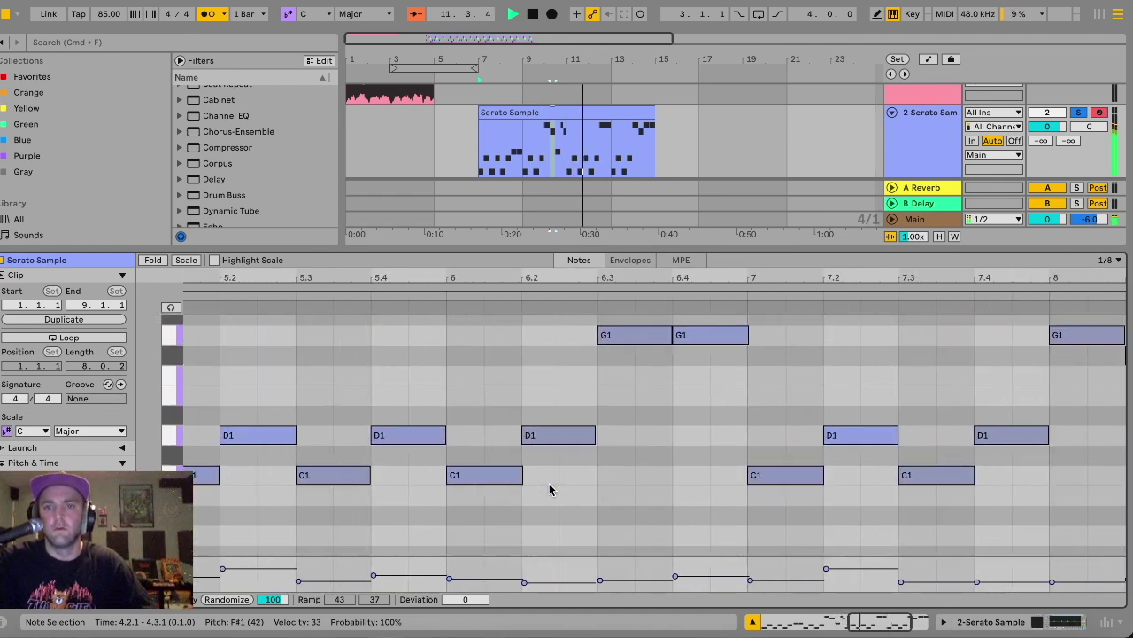
# Close the note editor to show all drum tracks, unsolo the Serato Sample track and stop playback.
pyautogui.doubleClick(712, 245)
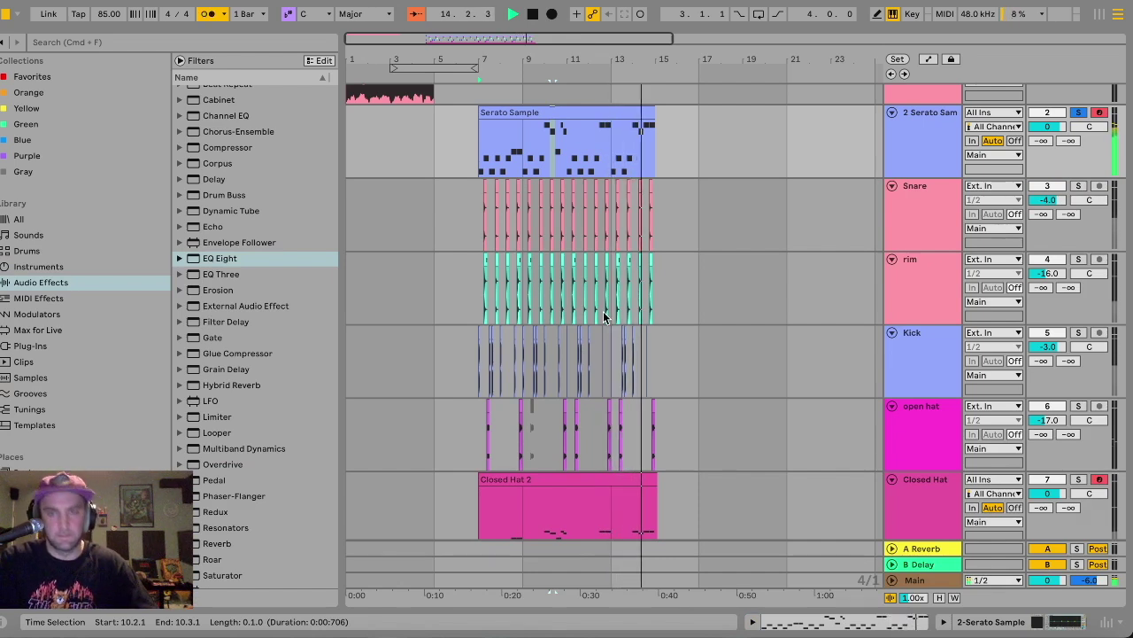
pyautogui.click(1078, 113)
pyautogui.press('space')
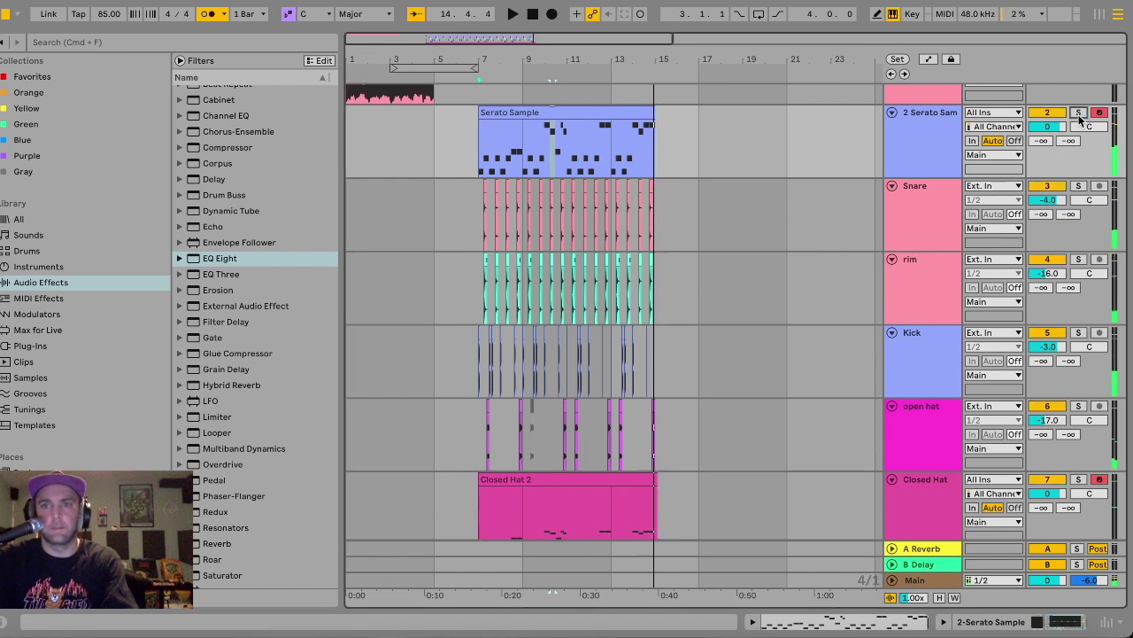
# Play the full beat from bar 7 and set the Serato Sample track's volume to -1.0 dB.
pyautogui.click(479, 166)
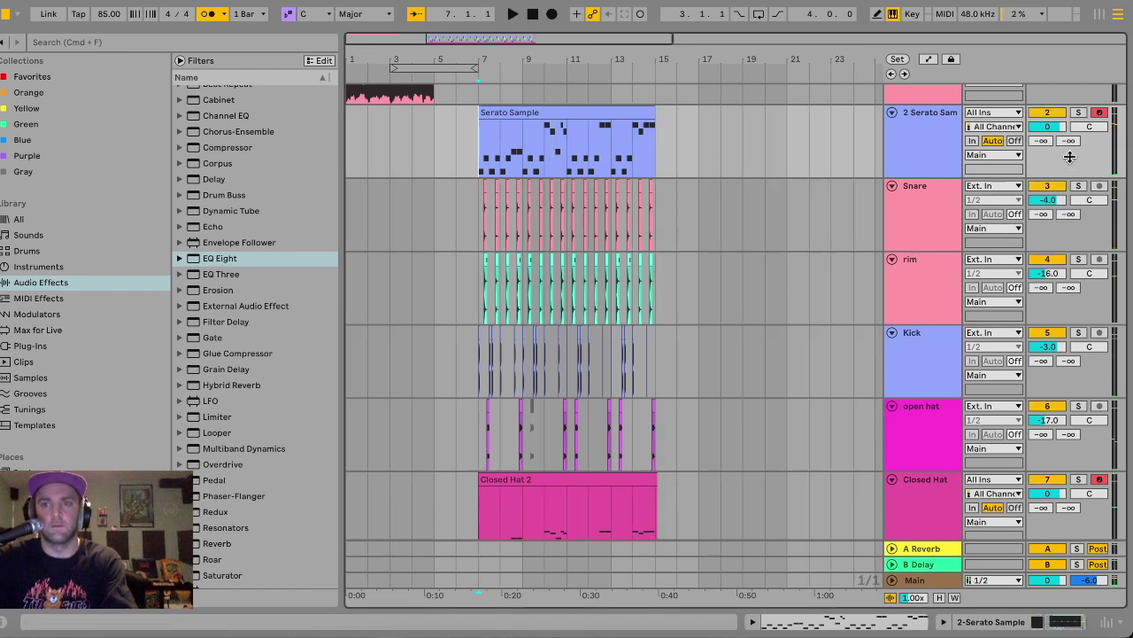
pyautogui.moveTo(1049, 127); pyautogui.dragTo(1055, 133)
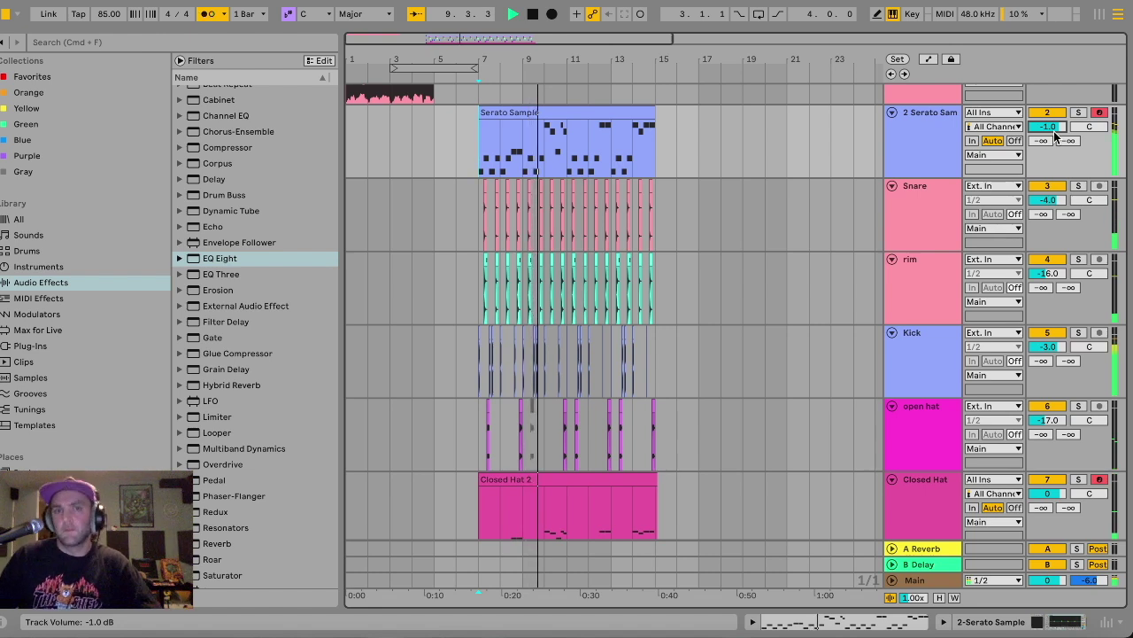
pyautogui.click(210, 19)
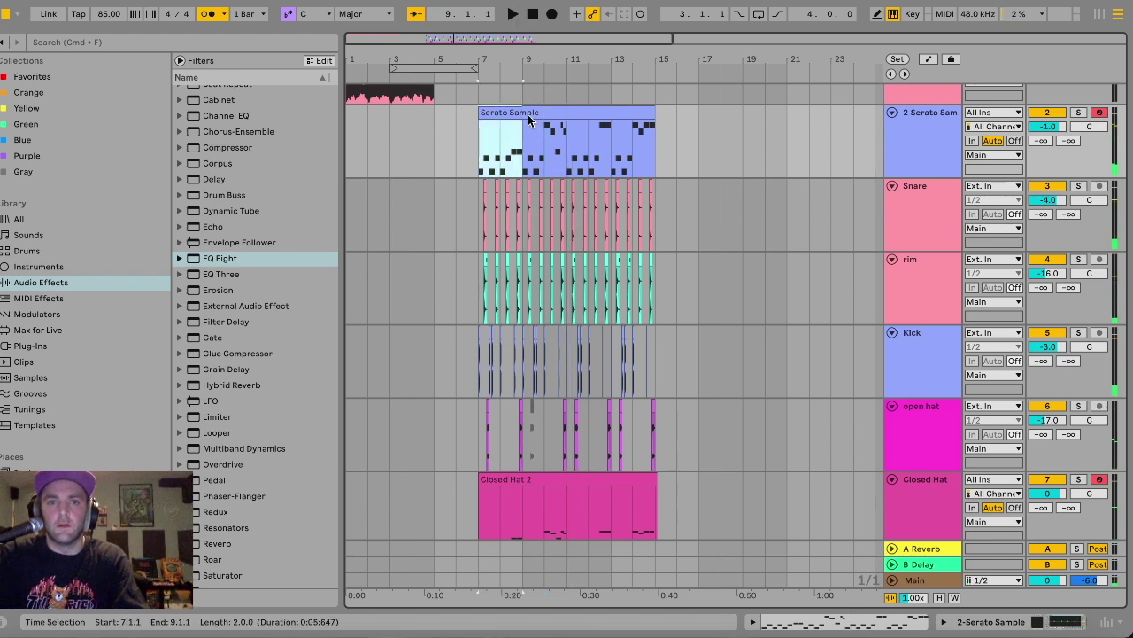
# Duplicate bars 7 and 8 of the Serato Sample clip over bars 9 and 10, and play the beat from bar 7.
pyautogui.press('super+d')
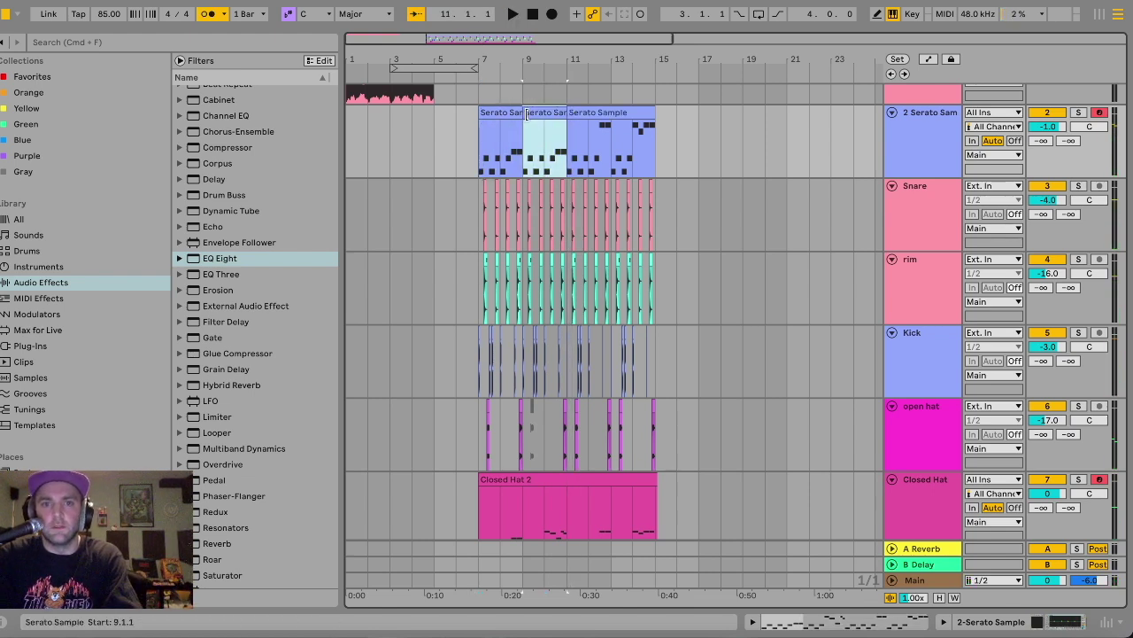
pyautogui.click(476, 169)
pyautogui.press('space')
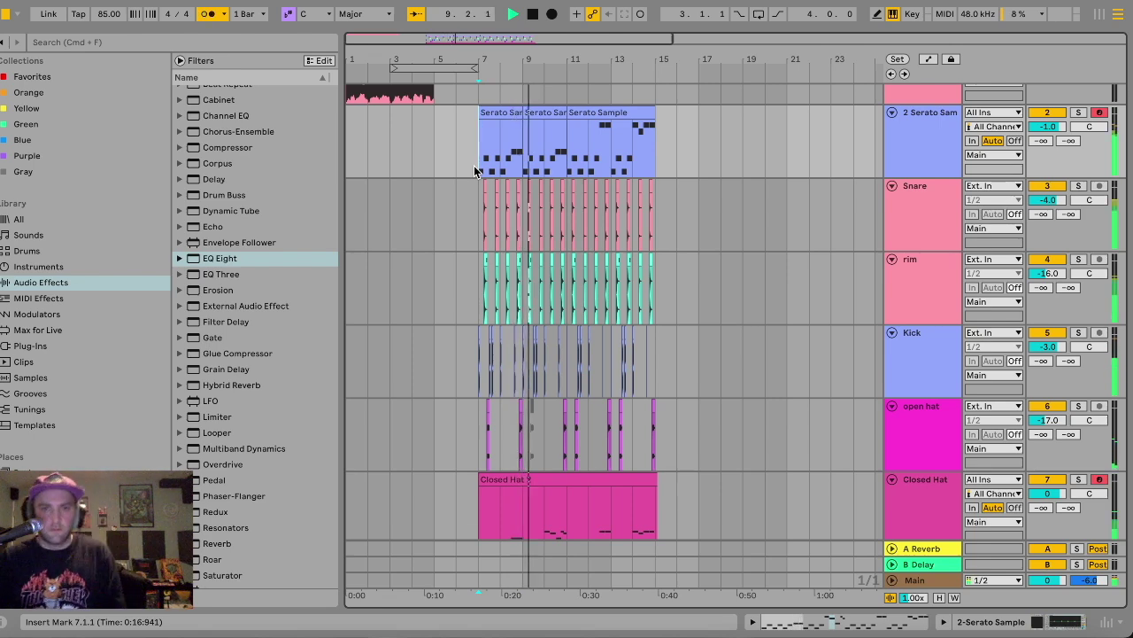
pyautogui.scroll(2, 473, 165)
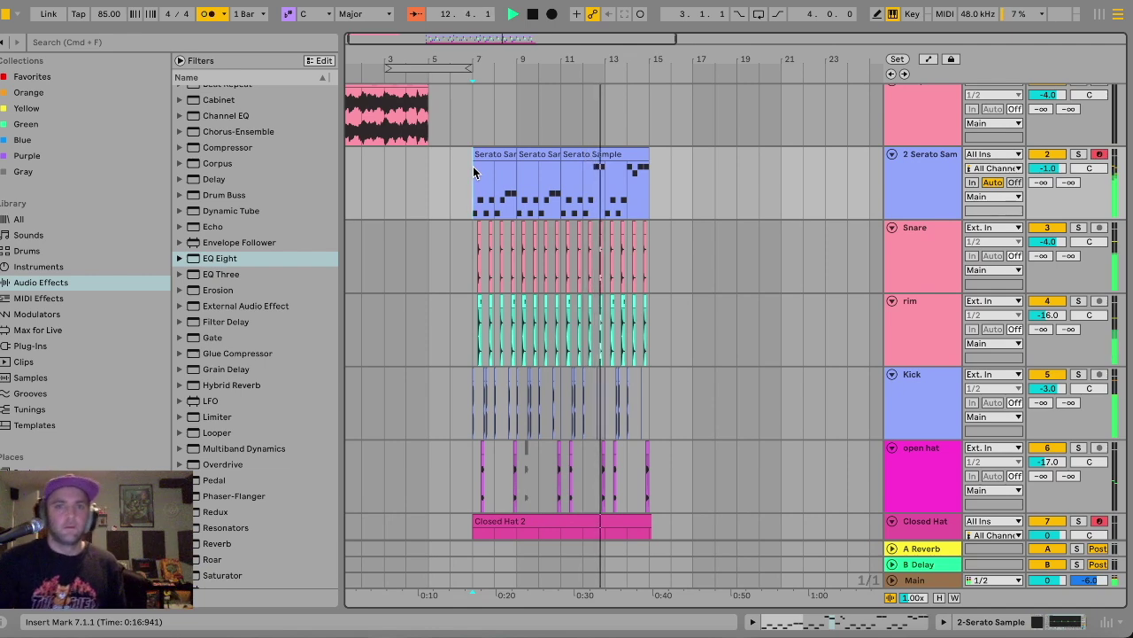
pyautogui.hscroll(2, 473, 166)
pyautogui.scroll(-3, 501, 181)
pyautogui.hscroll(-2, 501, 181)
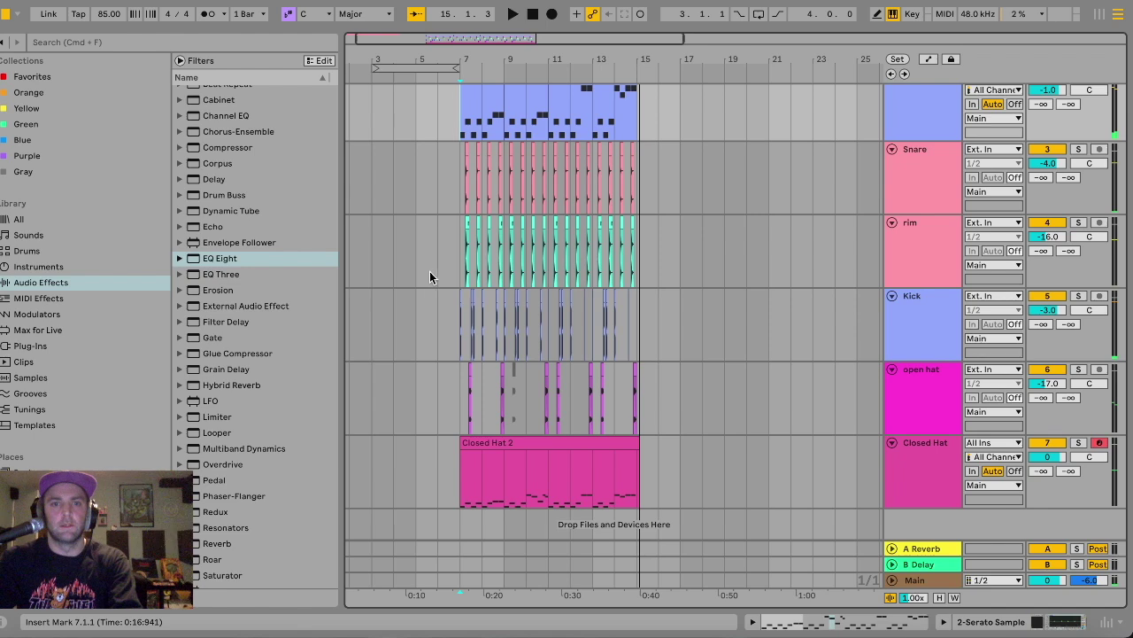
# Place the insert marker at 7.1.1 and play the beat from there to review the drum pattern.
pyautogui.click(456, 265)
pyautogui.press('+')
pyautogui.press('+')
pyautogui.press('+')
pyautogui.press('+')
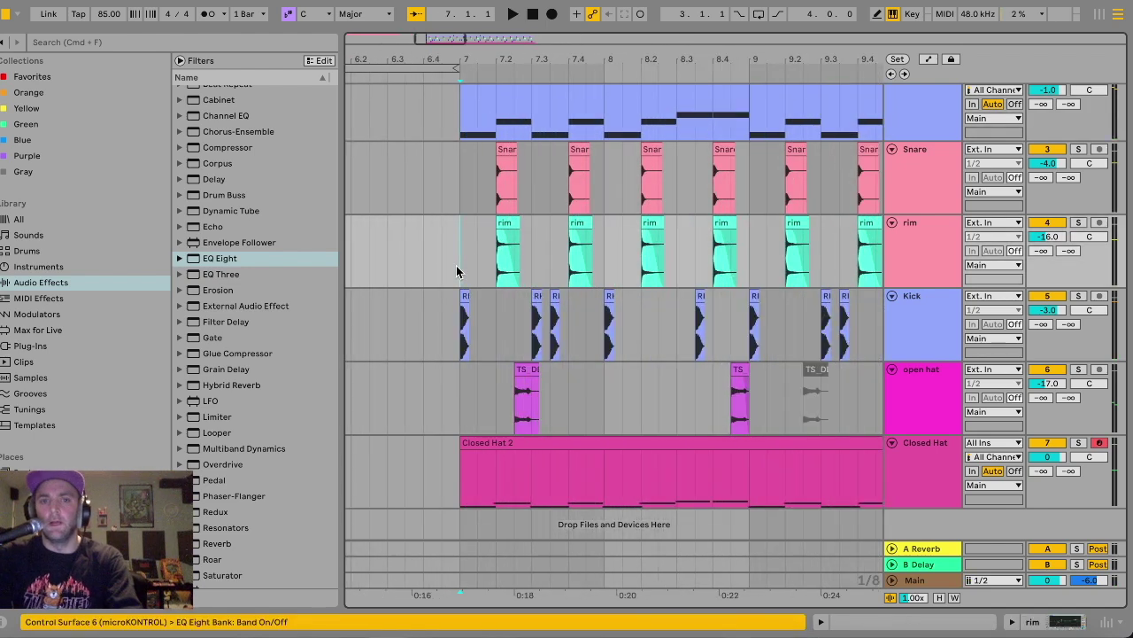
pyautogui.press('-')
pyautogui.press('-')
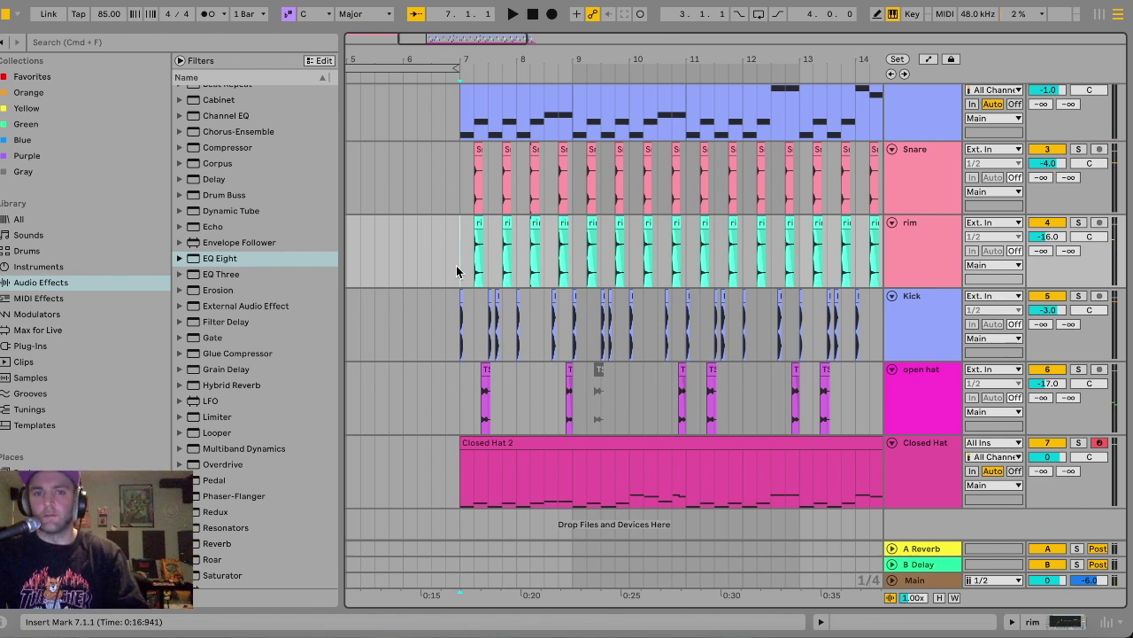
pyautogui.press('+')
pyautogui.press('+')
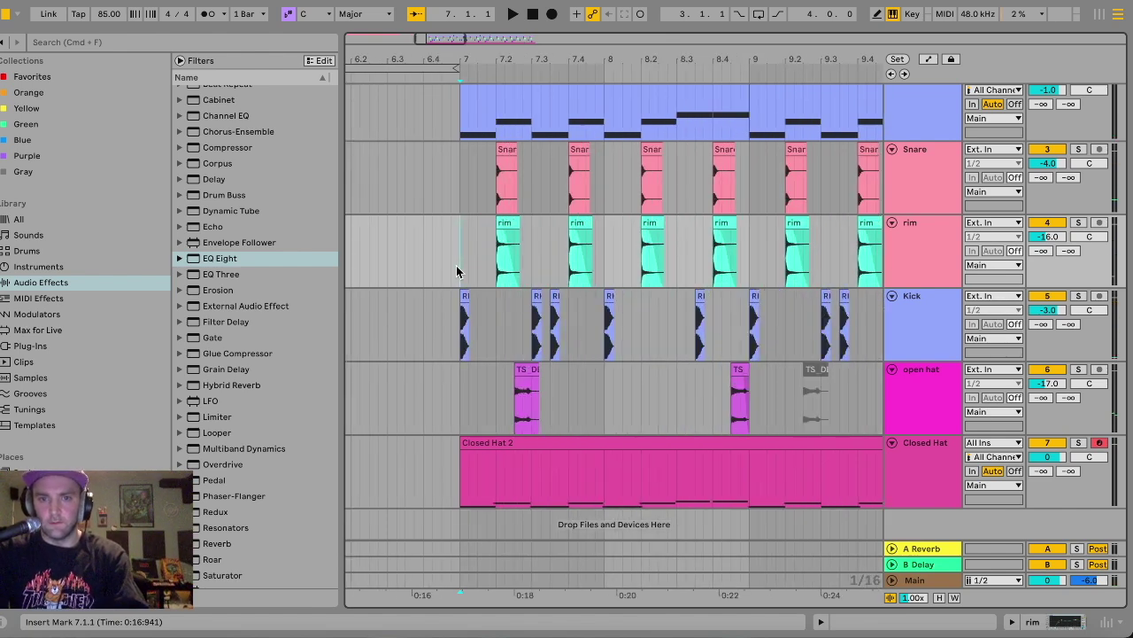
pyautogui.press('-')
pyautogui.press('+')
pyautogui.press('space')
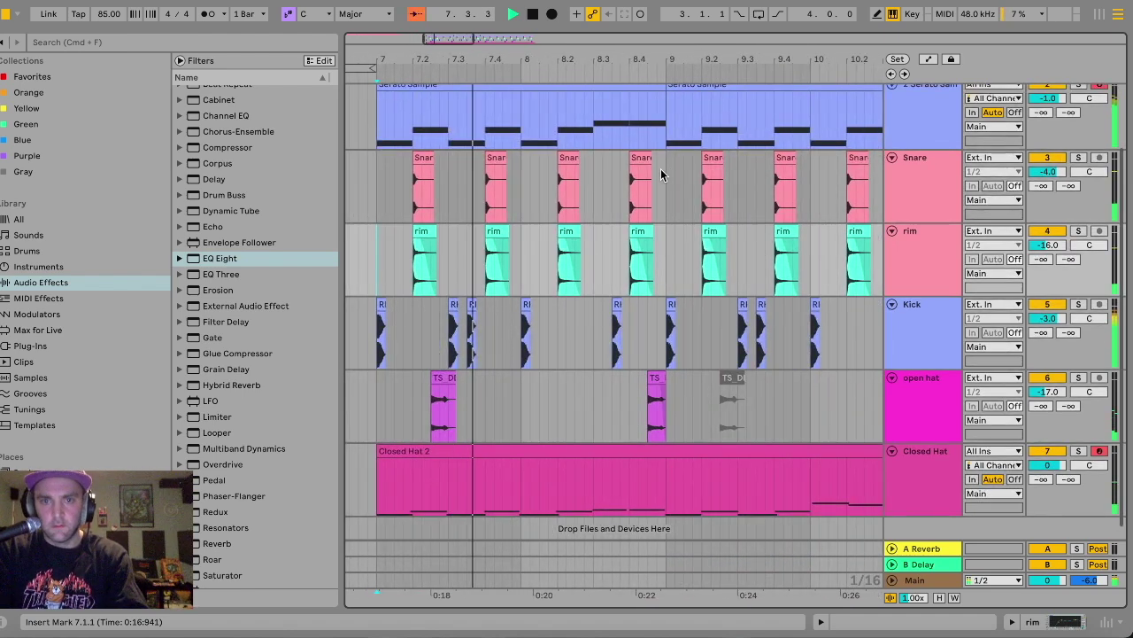
# Duplicate the snare hit at 8.4.1 to 8.4.4 and play the beat to hear the extra hit.
pyautogui.click(640, 167)
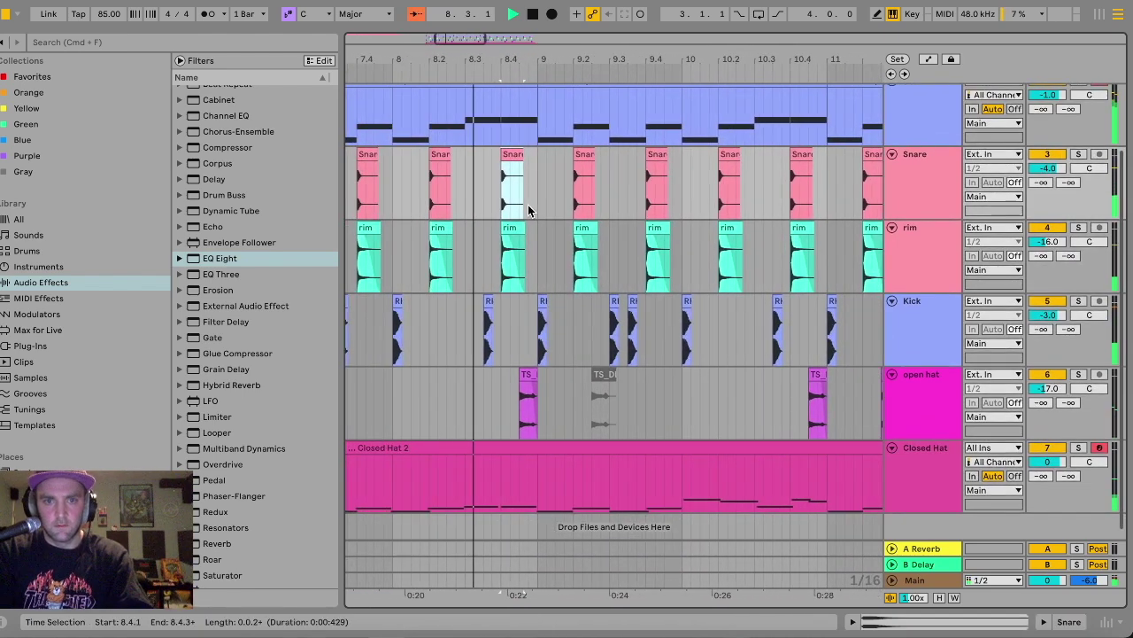
pyautogui.click(527, 208)
pyautogui.press('space')
pyautogui.click(512, 181)
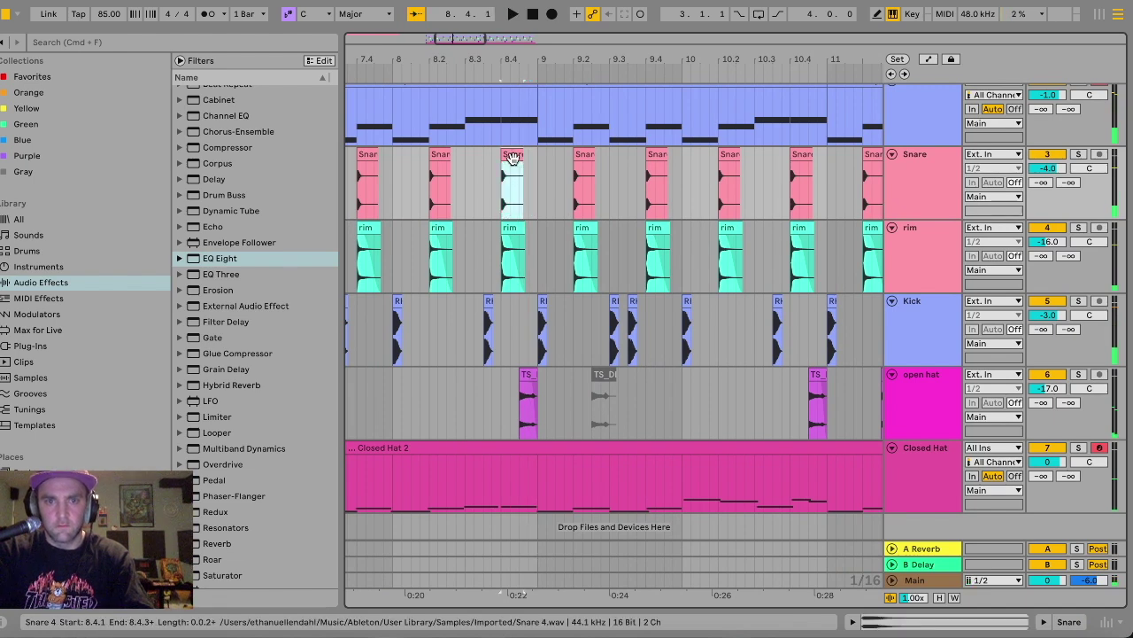
pyautogui.hotkey('ctrl', 'd')
pyautogui.press('space')
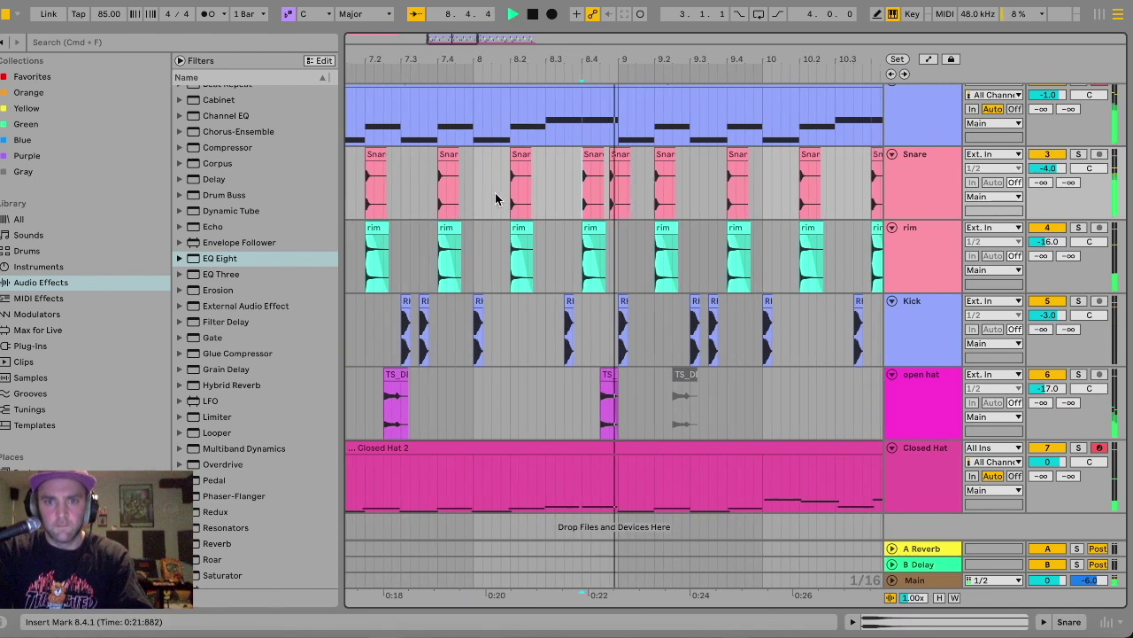
pyautogui.press('space')
# Lower the clip gain of the extra snare hit at 8.4.4 and play the beat from bar 7.
pyautogui.doubleClick(634, 160)
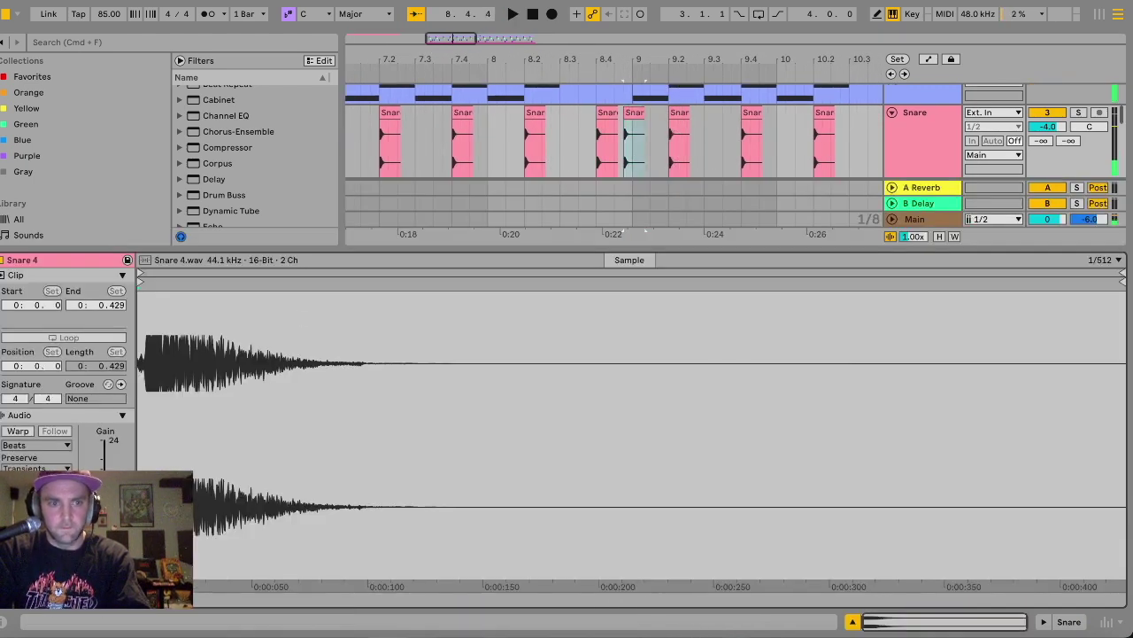
pyautogui.hscroll(-3, 460, 178)
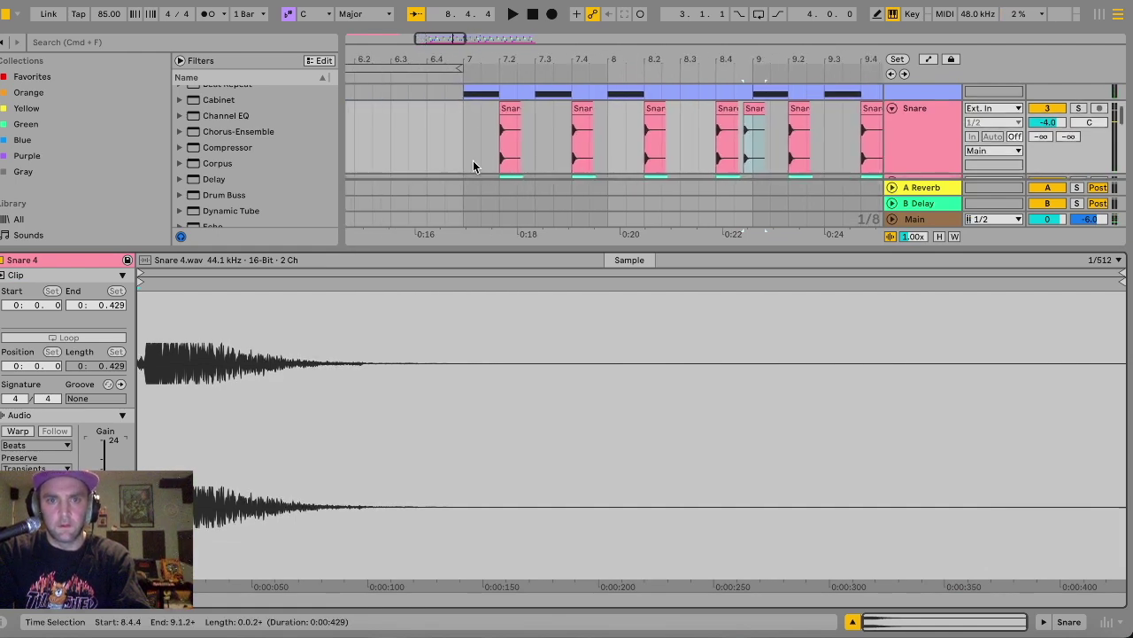
pyautogui.click(462, 155)
pyautogui.press('space')
pyautogui.doubleClick(622, 249)
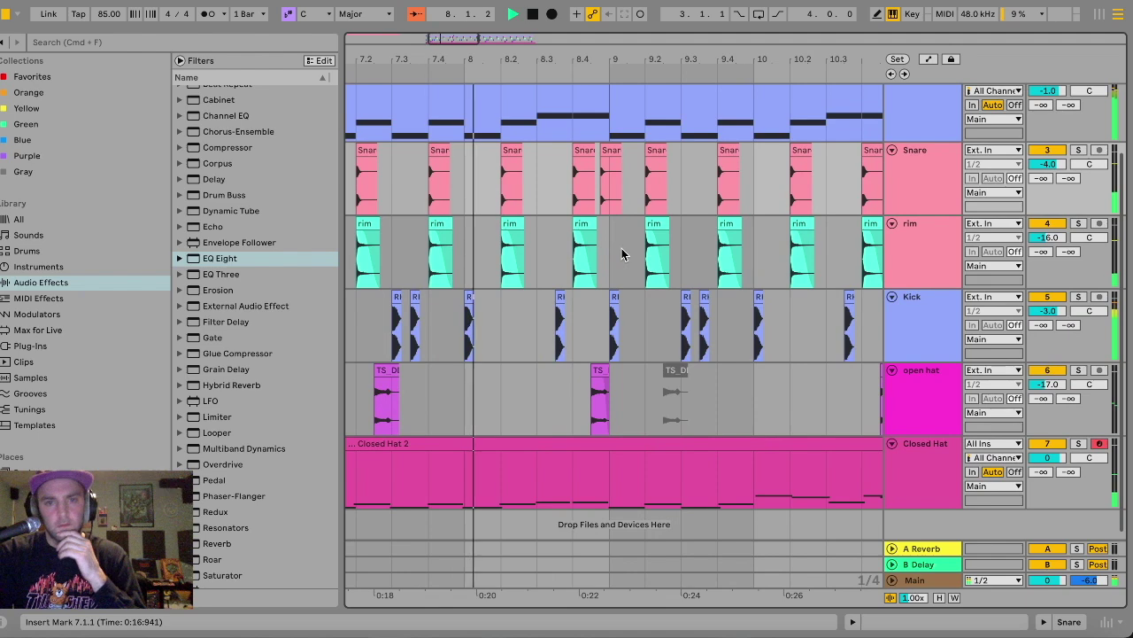
# Delete the extra snare hit at 8.4.4 while the beat plays.
pyautogui.click(611, 299)
pyautogui.scroll(3, 611, 297)
pyautogui.hscroll(3, 611, 296)
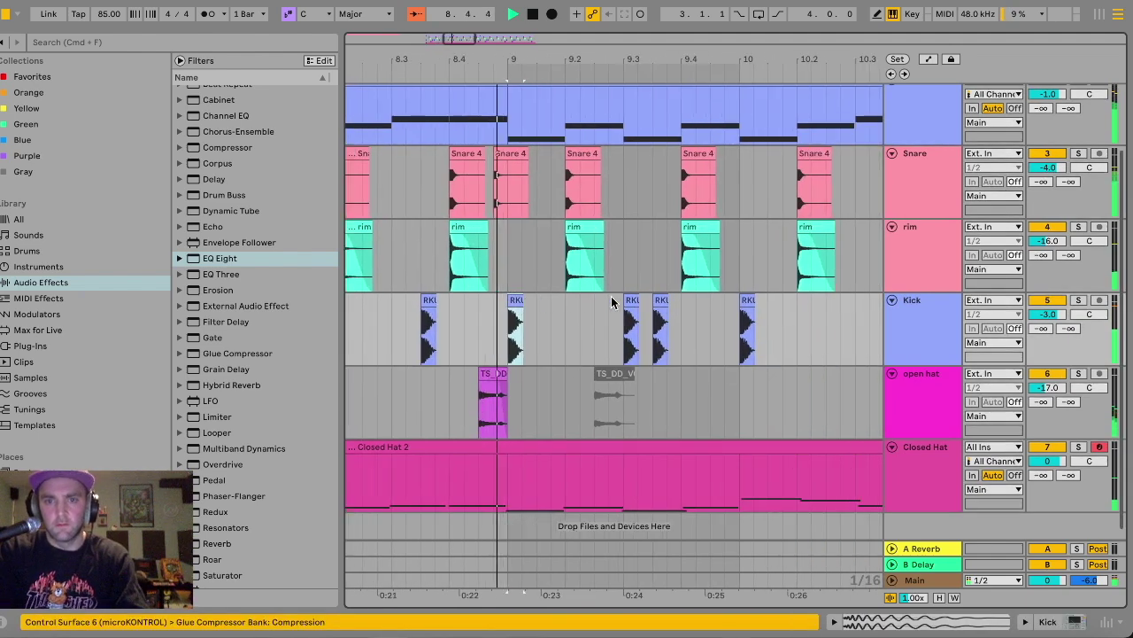
pyautogui.click(508, 148)
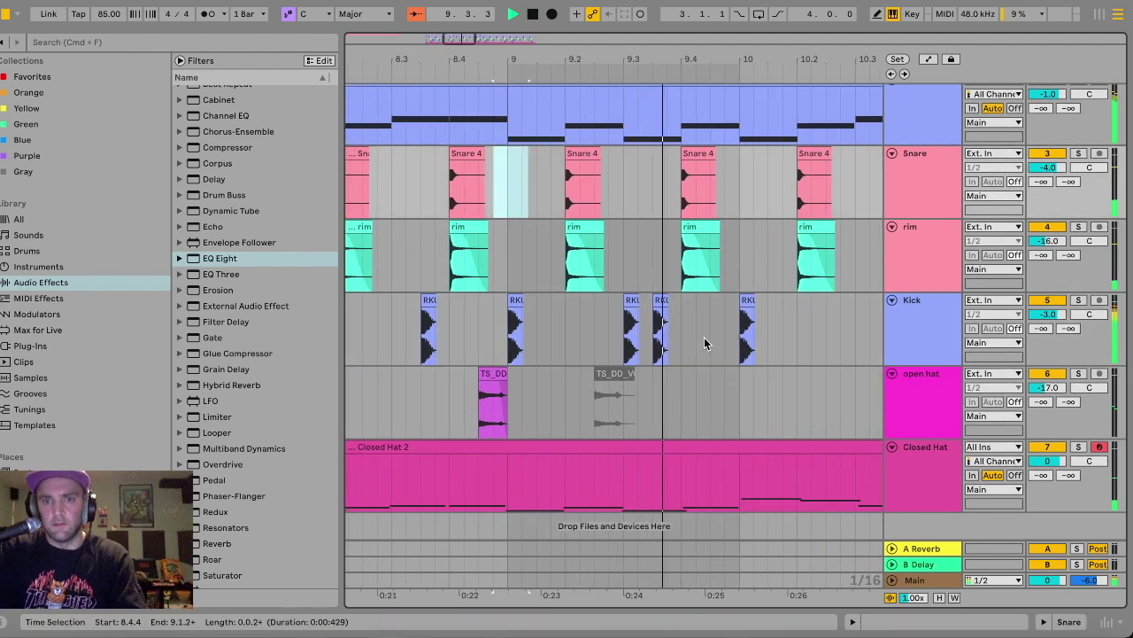
# Copy the kick at 10.1.1 to 10.1.3 on the Kick track and play the beat from bar 10.
pyautogui.hscroll(3, 594, 327)
pyautogui.click(609, 339)
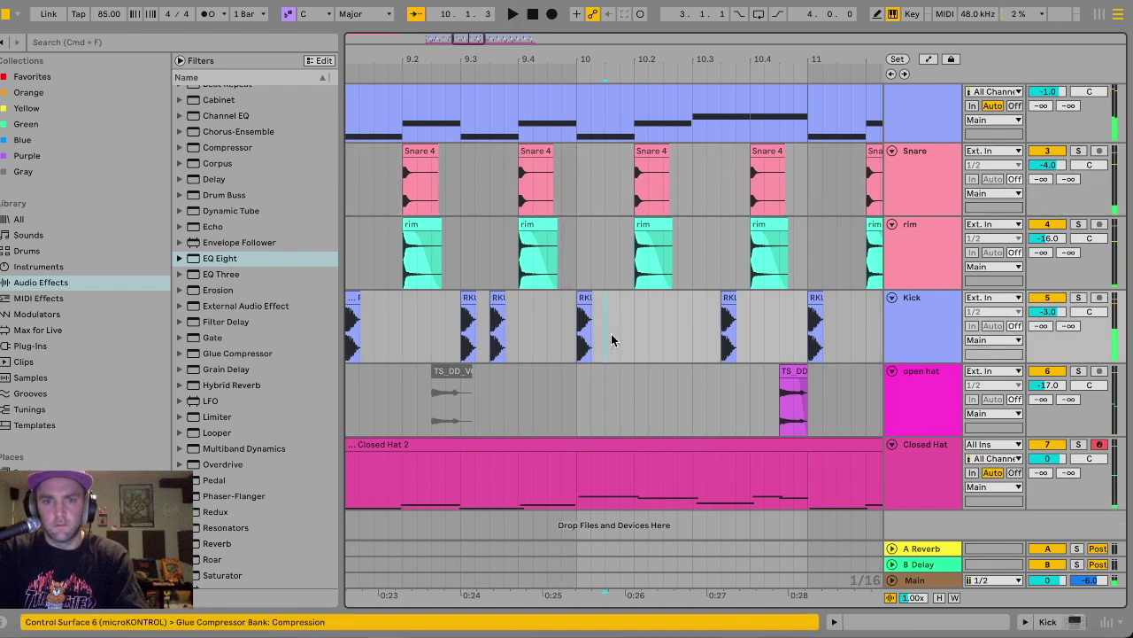
pyautogui.press('super+v')
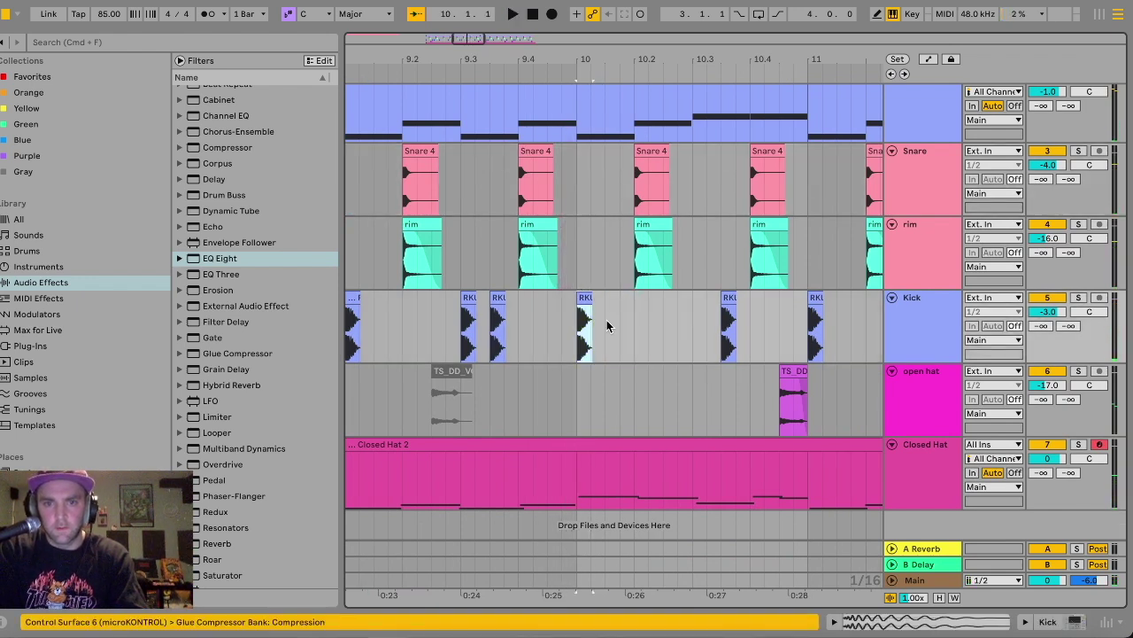
pyautogui.click(577, 346)
pyautogui.press('space')
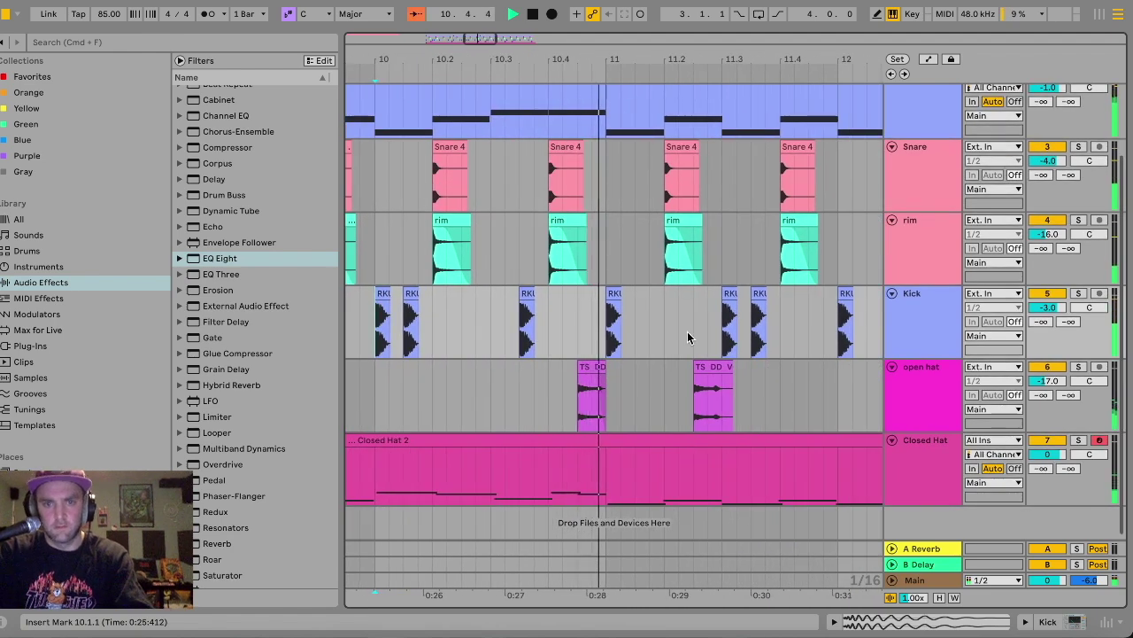
# Move the snare and rim hits at 14.2.1 to 14.2.3 and listen through to the end of bar 14.
pyautogui.scroll(-2, 676, 217)
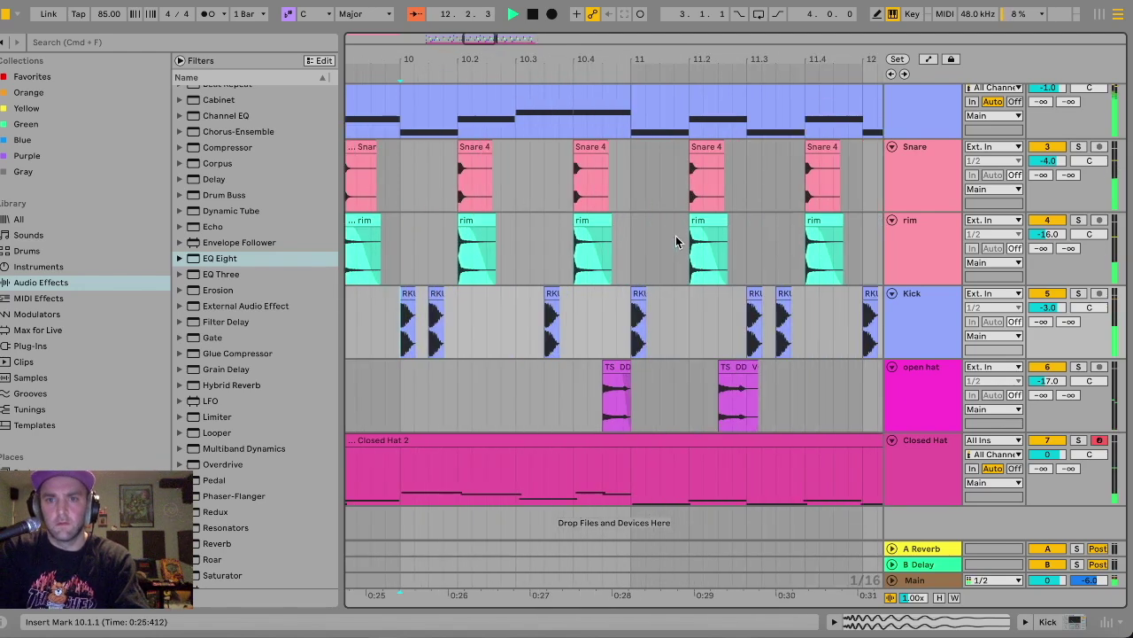
pyautogui.scroll(2, 676, 239)
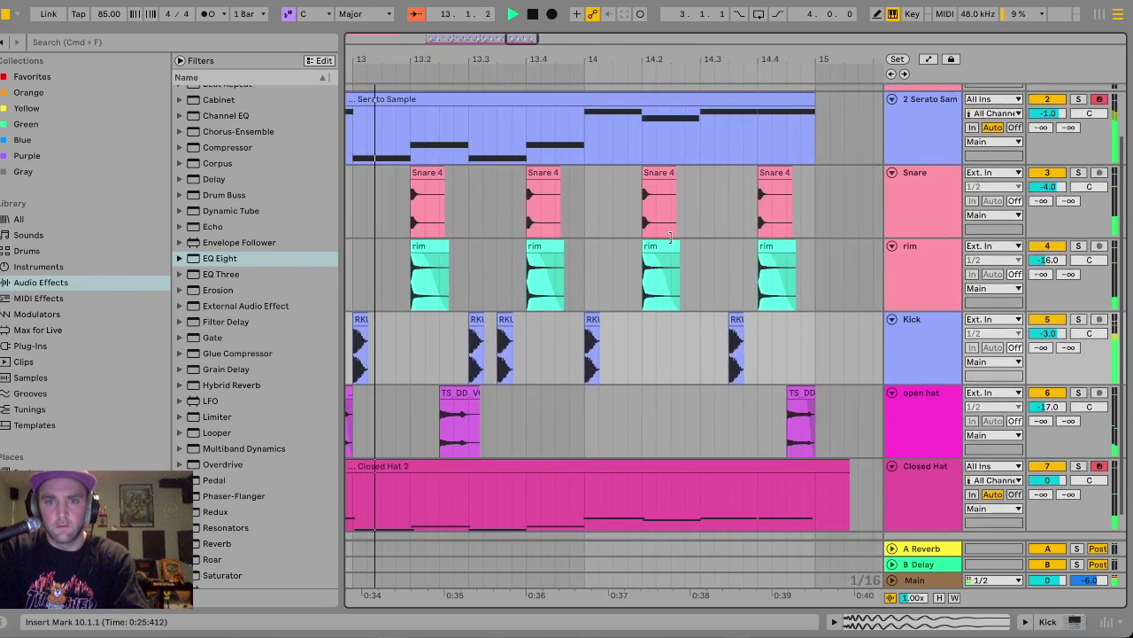
pyautogui.moveTo(643, 262); pyautogui.dragTo(696, 185)
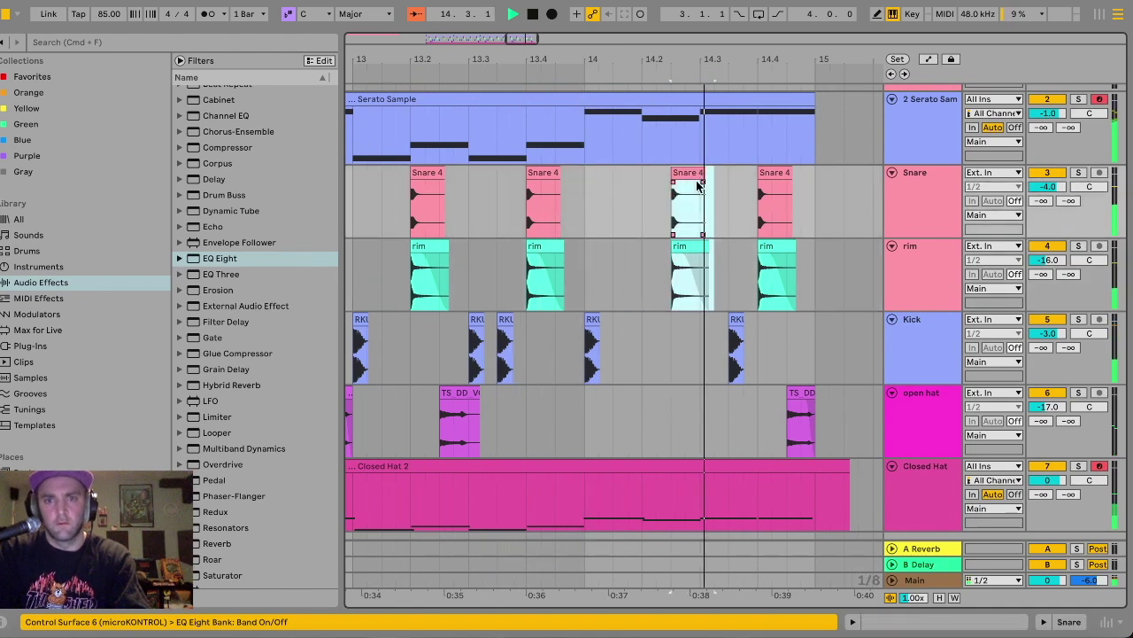
pyautogui.press('-')
pyautogui.press('-')
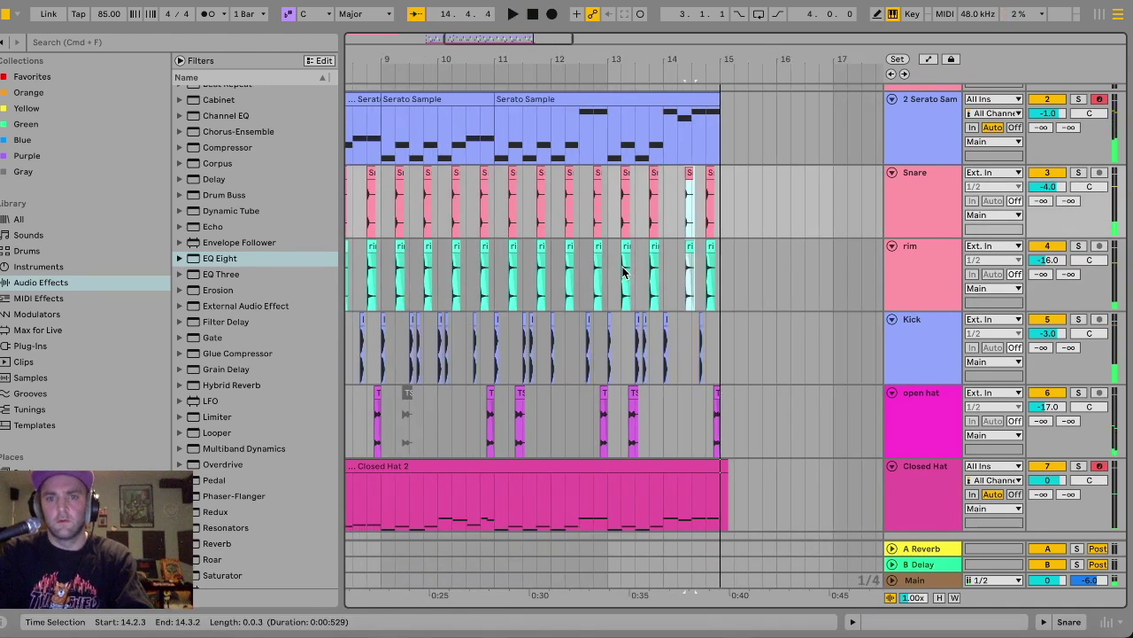
# Insert a new audio track directly below the Kick track.
pyautogui.click(456, 288)
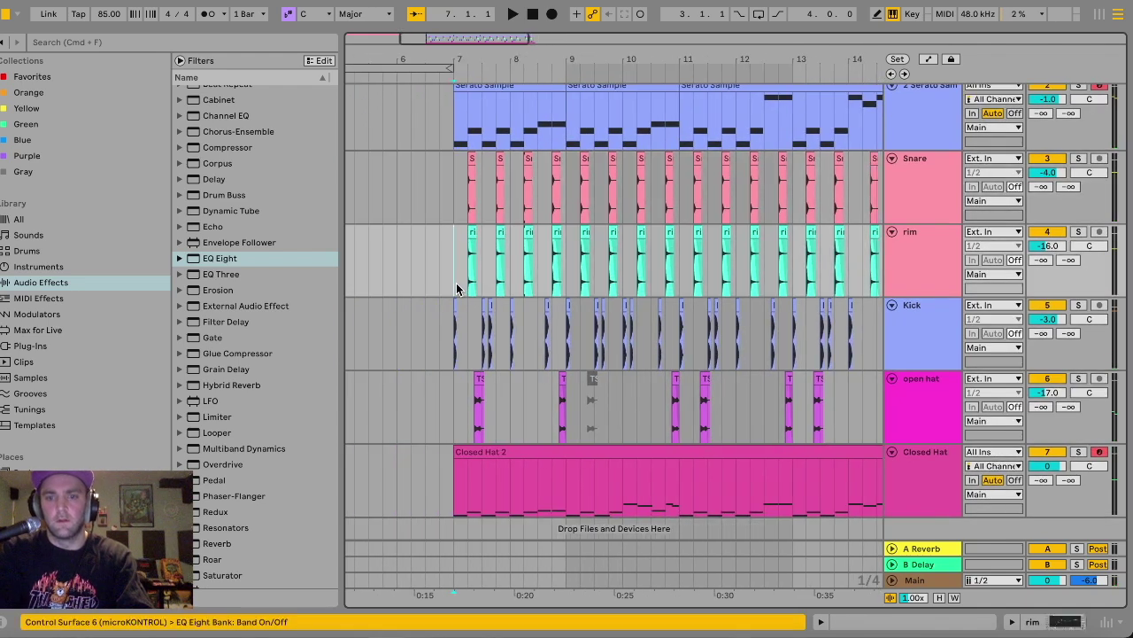
pyautogui.press('+')
pyautogui.press('+')
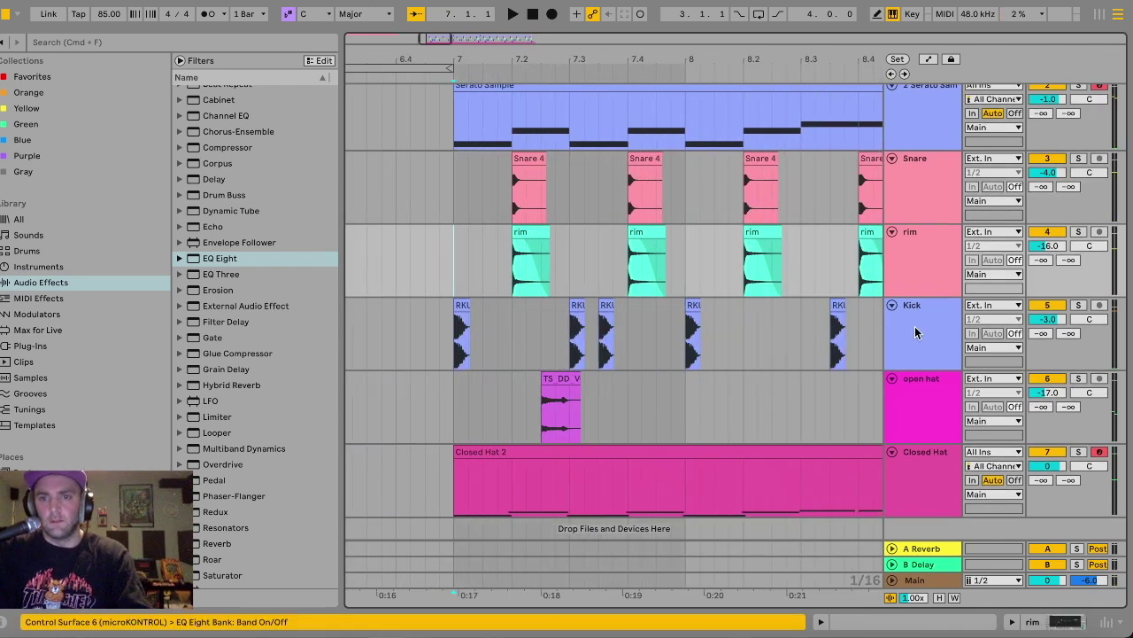
pyautogui.click(931, 330)
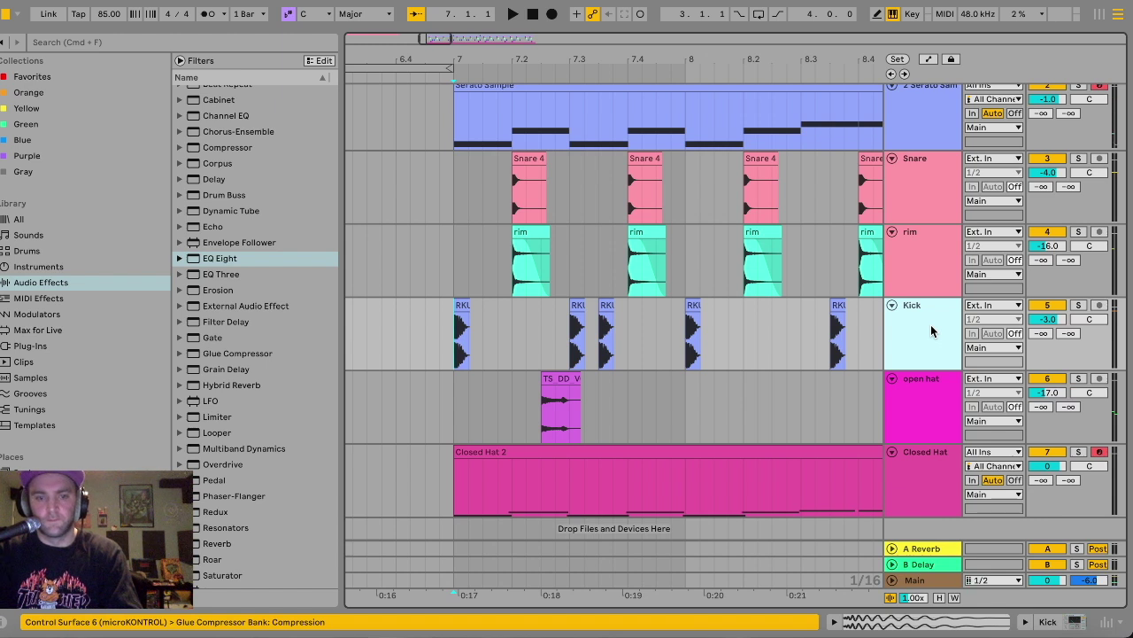
pyautogui.press('super+t')
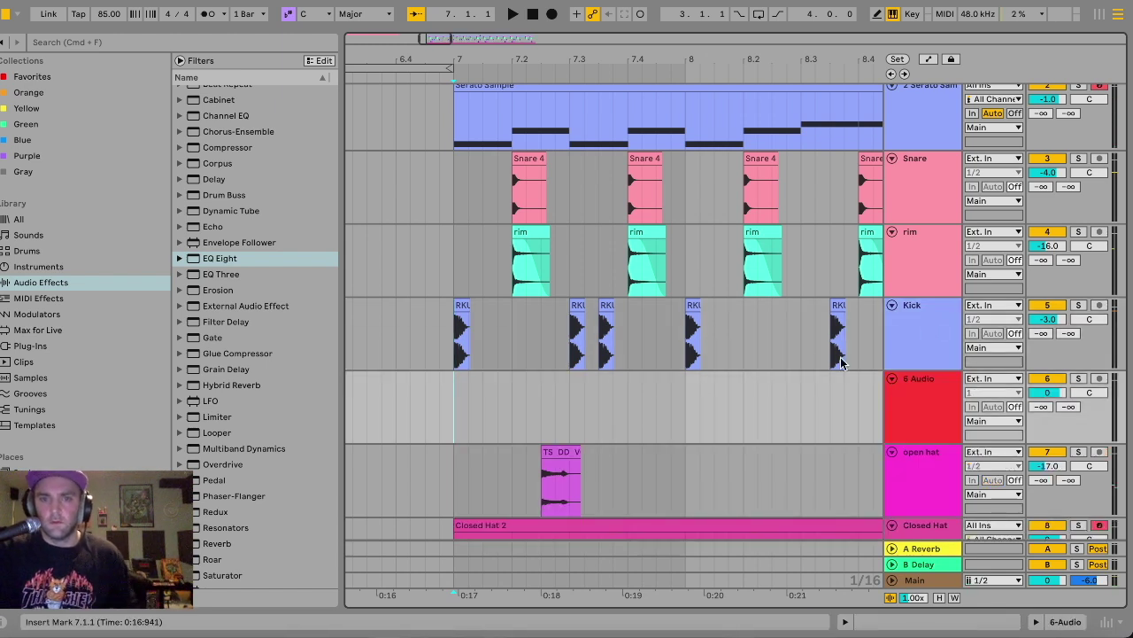
# Copy the kick clip at bar 7 and set the new audio track's volume to -9.0 dB, dismissing the Loopback license window.
pyautogui.click(460, 306)
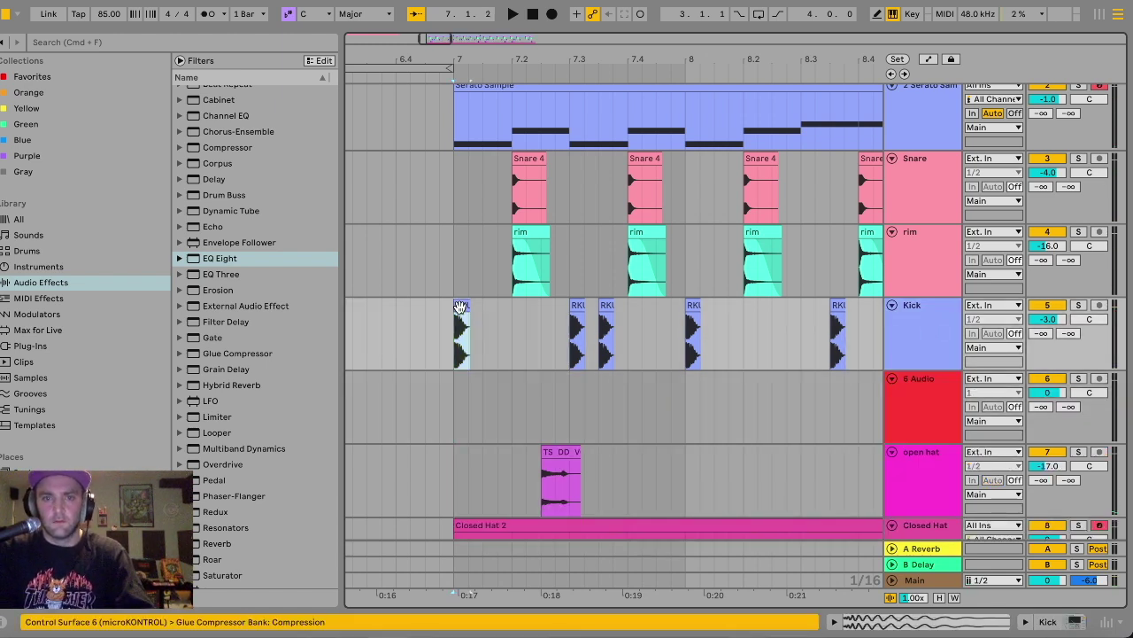
pyautogui.click(1046, 400)
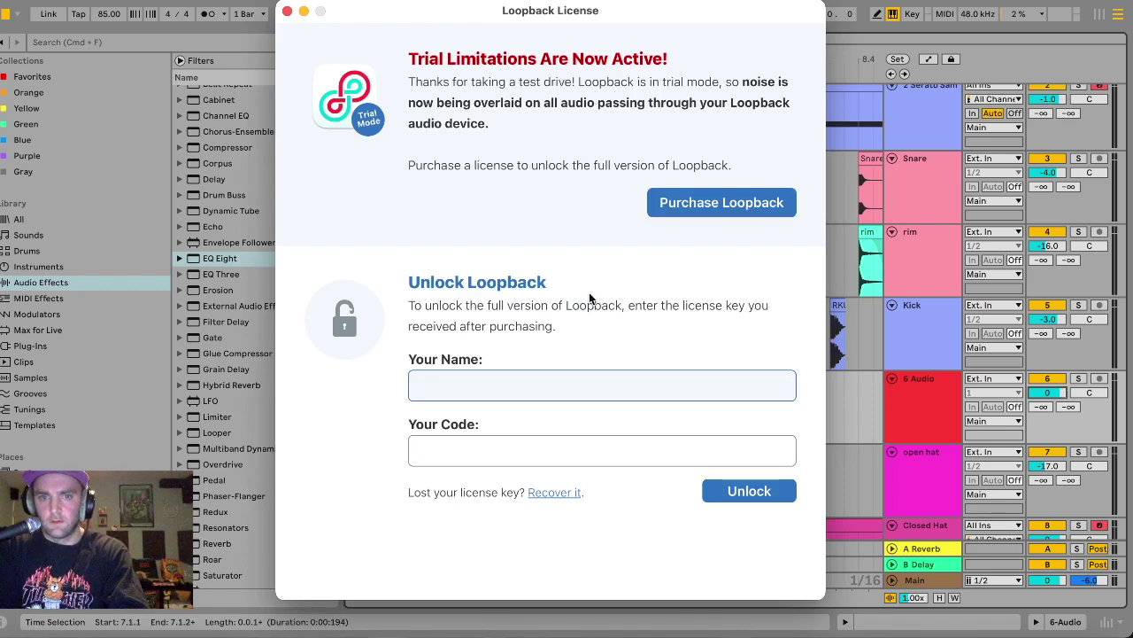
pyautogui.click(286, 11)
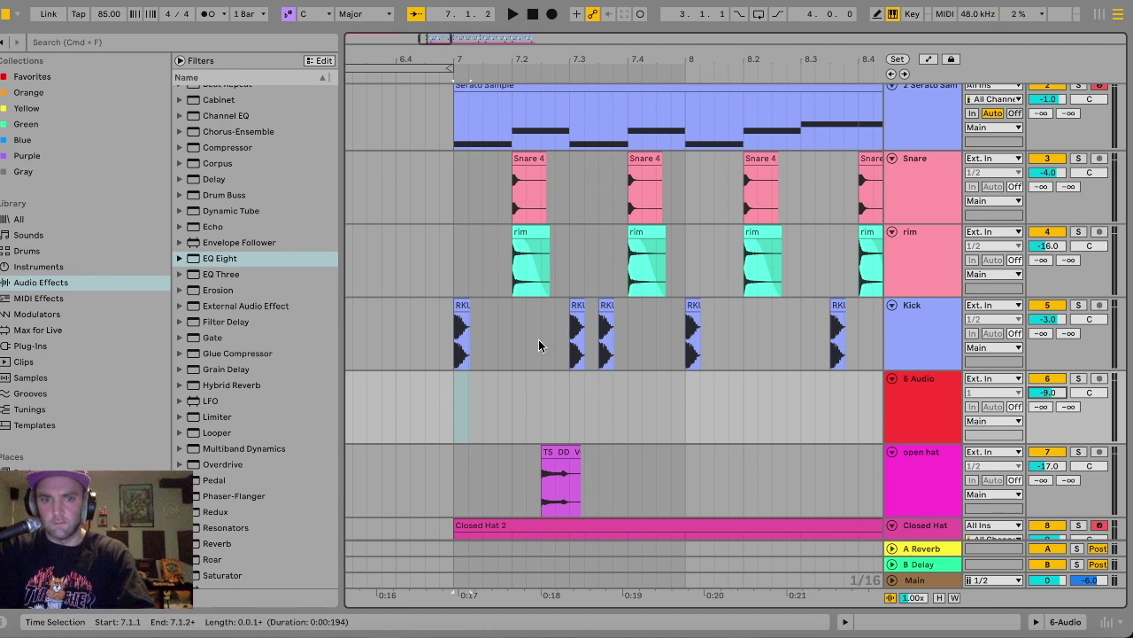
# Play the beat from bar 7 and paste the copied kick at 8.4.4 on the new audio track.
pyautogui.click(459, 394)
pyautogui.press('space')
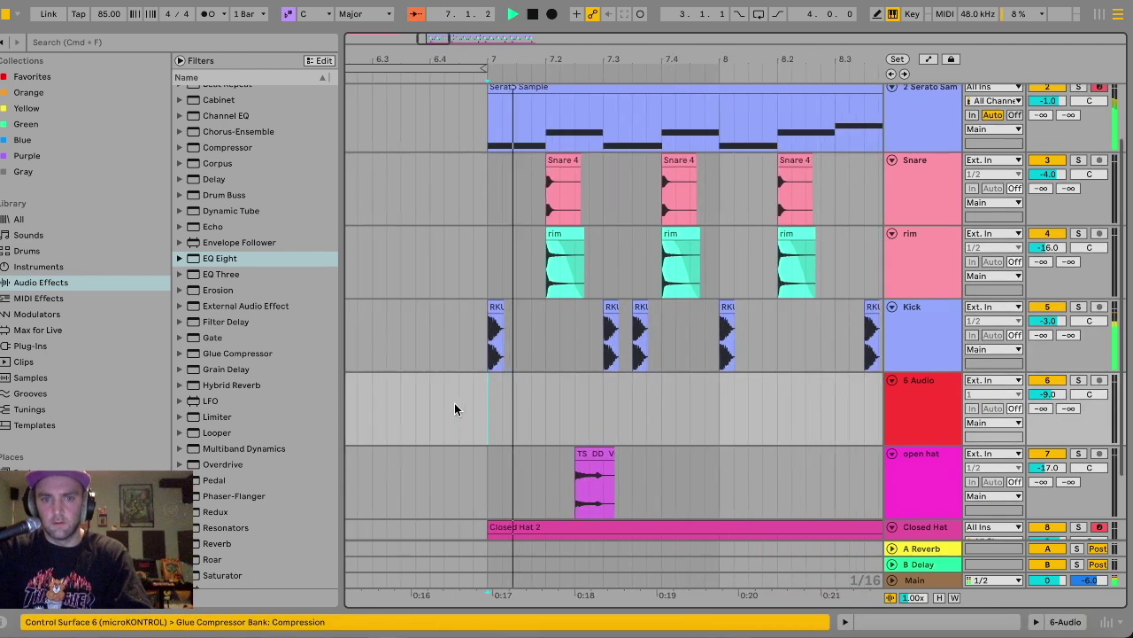
pyautogui.click(727, 418)
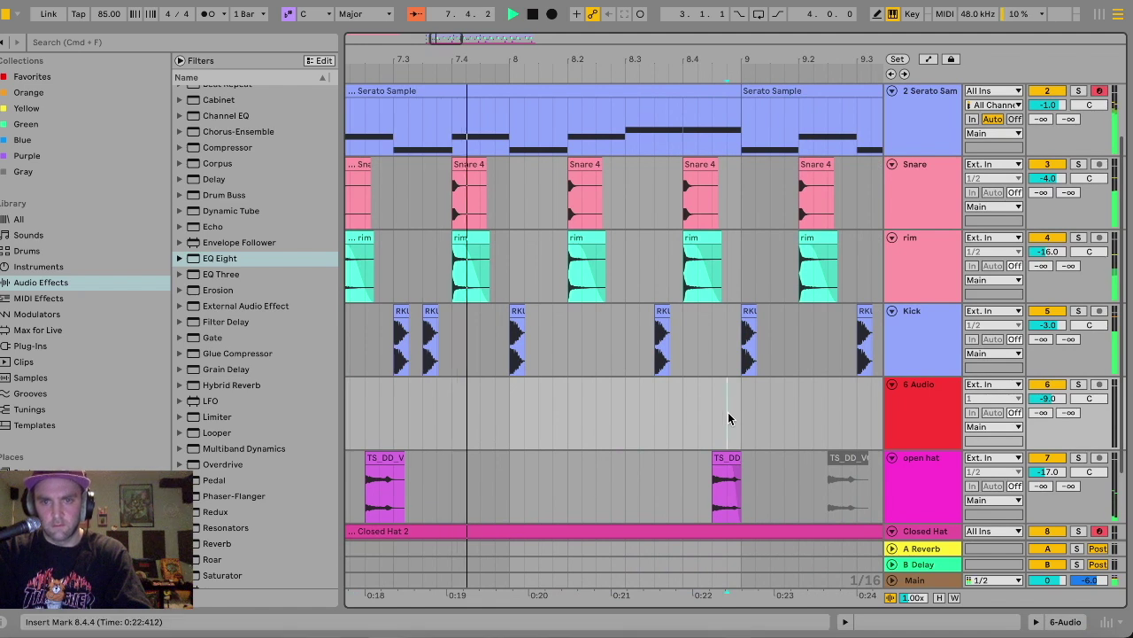
pyautogui.press('super+v')
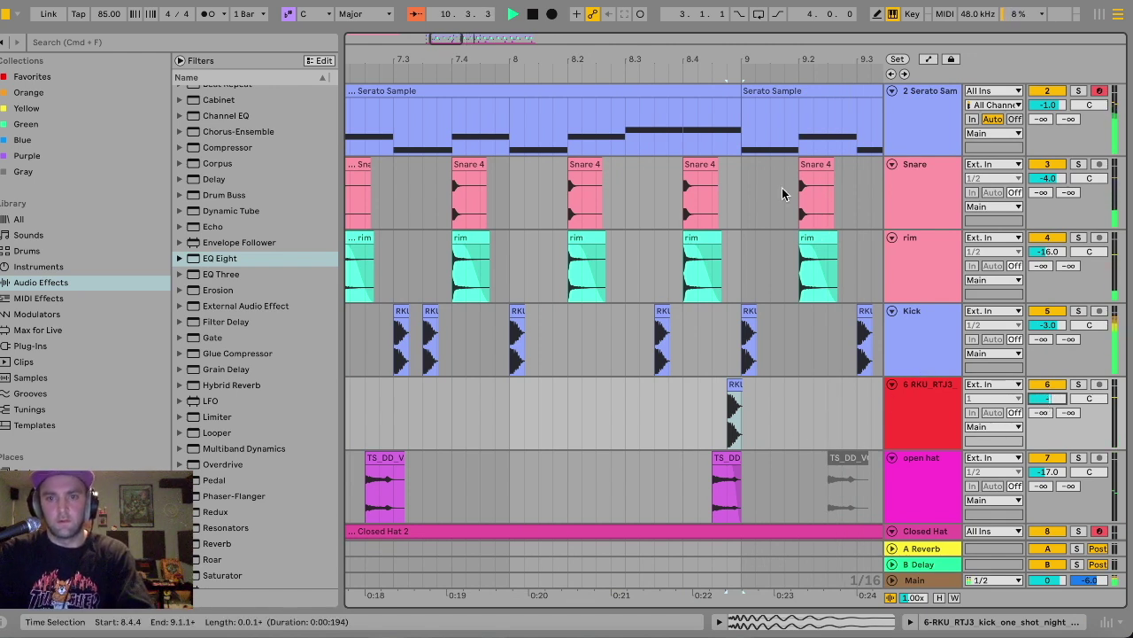
# Stop playback and duplicate bars 7 and 8 of the quieter kick track three times, filling it through bar 14.
pyautogui.click(633, 416)
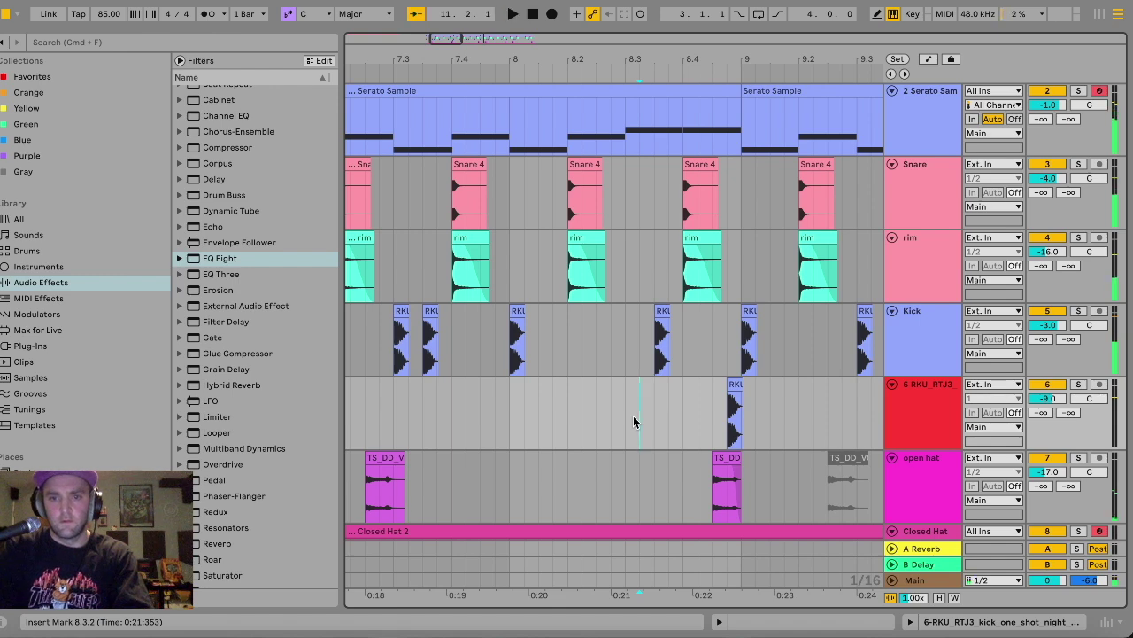
pyautogui.press('-')
pyautogui.press('-')
pyautogui.moveTo(555, 418); pyautogui.dragTo(668, 418)
pyautogui.press('super+d')
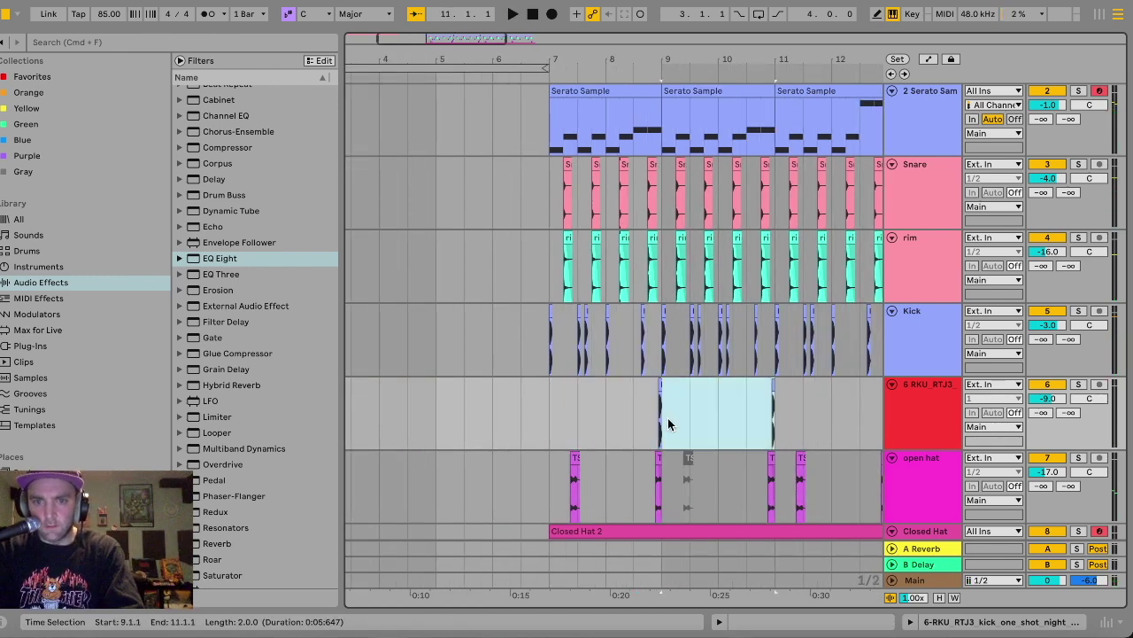
pyautogui.hscroll(5, 668, 418)
pyautogui.press('super+d')
pyautogui.press('super+d')
pyautogui.hscroll(-3, 668, 418)
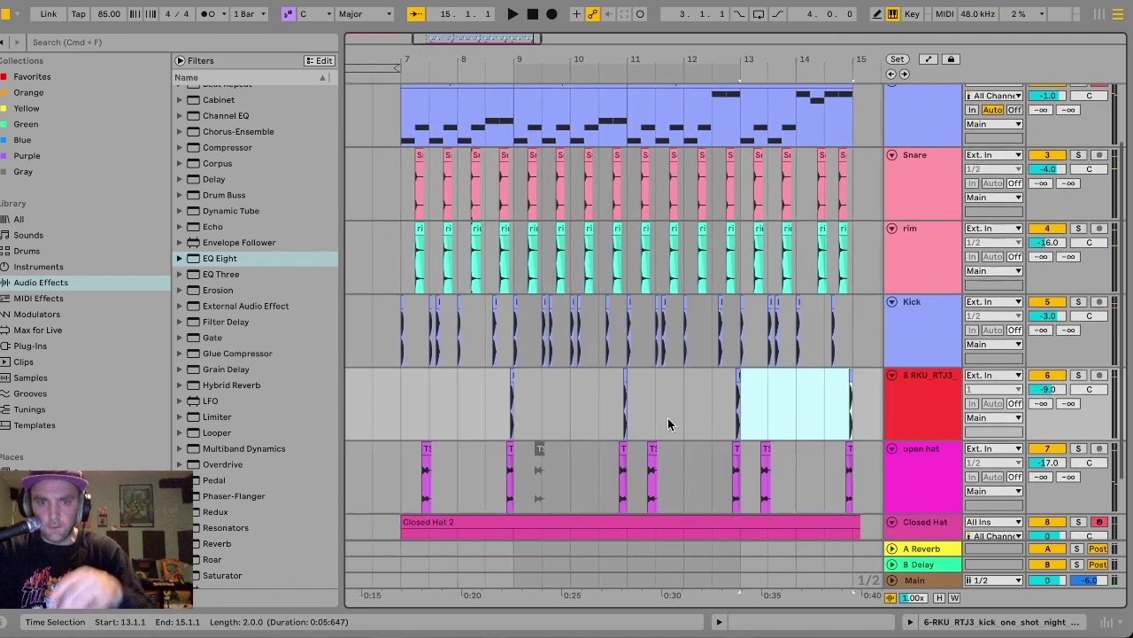
# Delete the quieter kick at the end of bar 14 and return the insert marker to 7.1.1.
pyautogui.hscroll(5, 649, 413)
pyautogui.moveTo(758, 378); pyautogui.dragTo(731, 385)
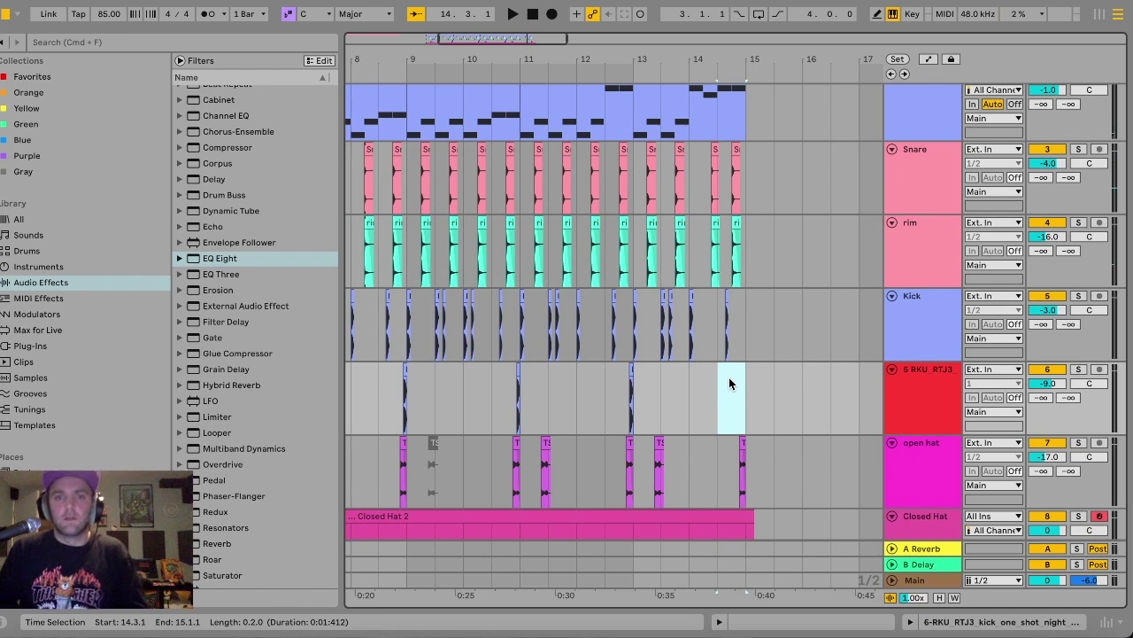
pyautogui.click(603, 378)
pyautogui.scroll(2, 602, 379)
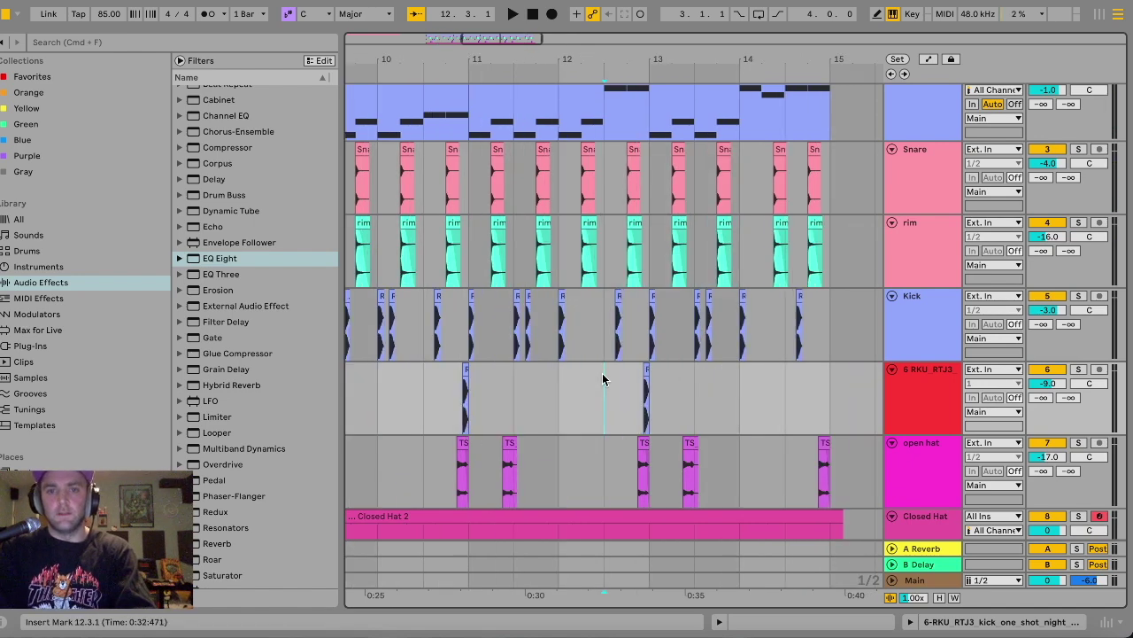
pyautogui.hscroll(-6, 603, 379)
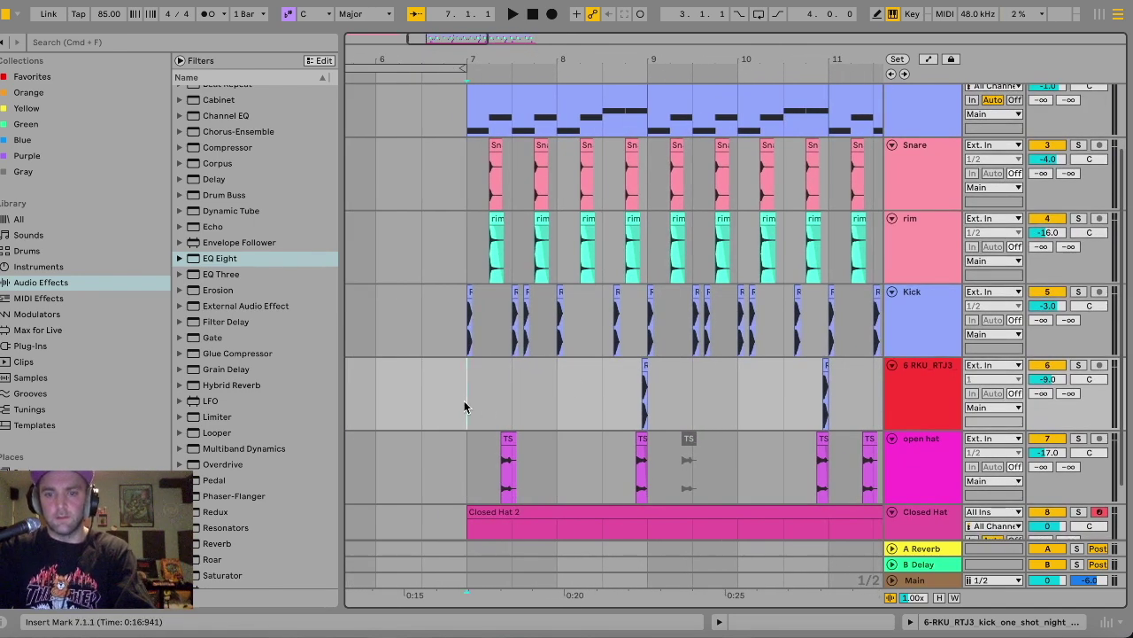
# Play the beat from bar 7 to check the added quieter kicks.
pyautogui.press('-')
pyautogui.press('-')
pyautogui.press('space')
pyautogui.press('+')
pyautogui.press('+')
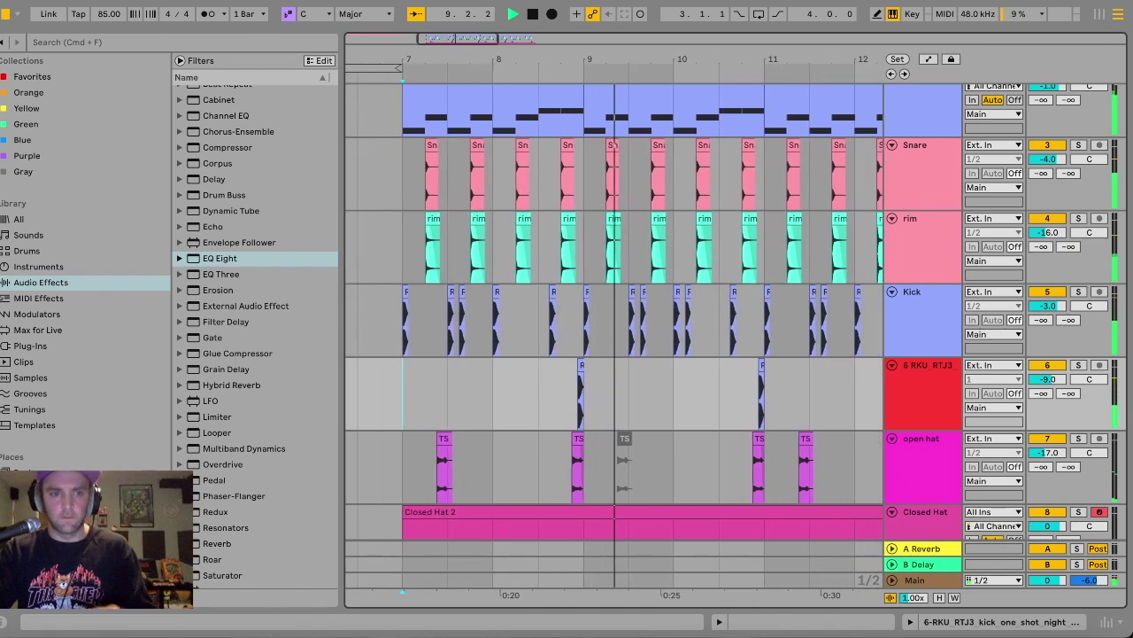
# Stop playback and look through the saved drum clips in the User Library.
pyautogui.scroll(-3, 71, 354)
pyautogui.click(65, 458)
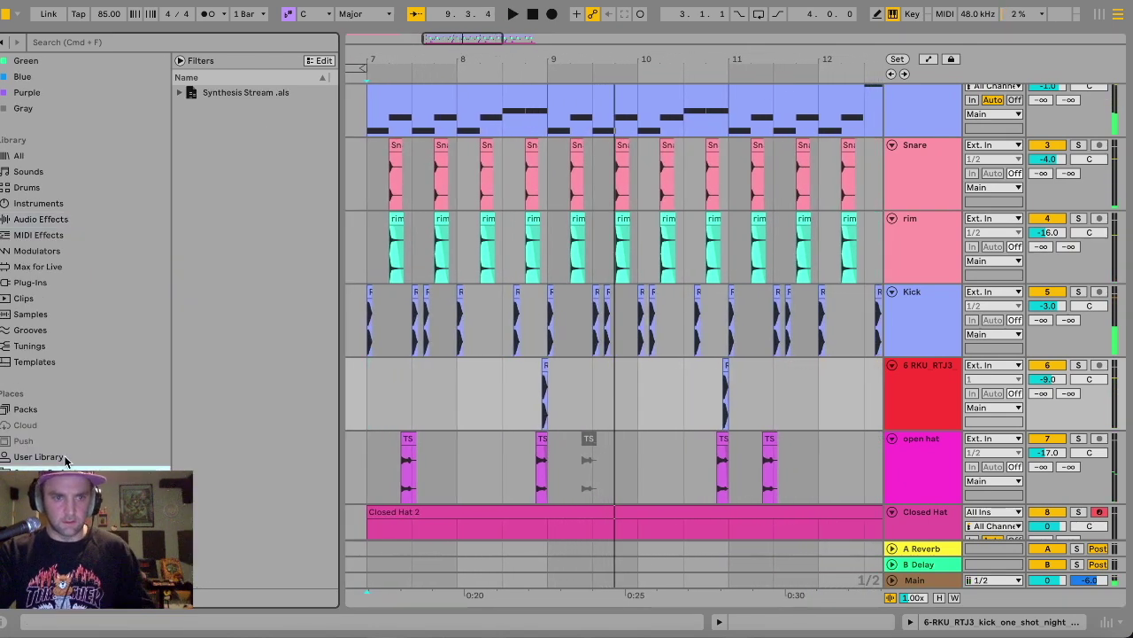
pyautogui.click(65, 458)
pyautogui.scroll(-2, 237, 337)
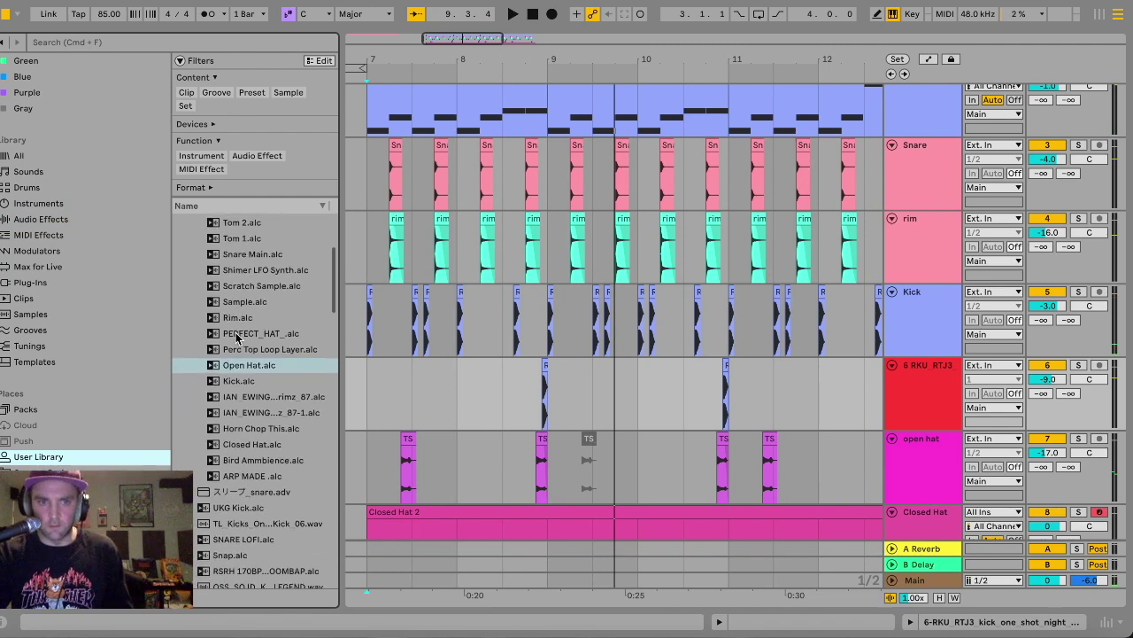
pyautogui.scroll(-2, 941, 170)
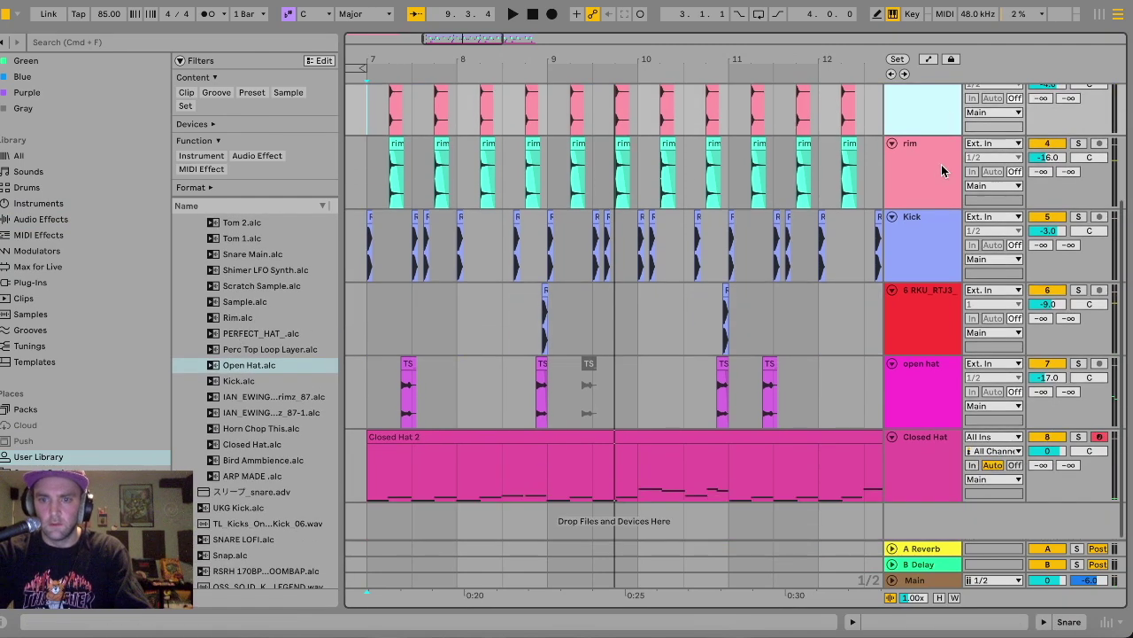
# Group the tracks from Snare through Closed Hat and name the group Drumm Group.
pyautogui.keyDown('shift'); pyautogui.click(915, 461); pyautogui.keyUp('shift')
pyautogui.scroll(4, 930, 425)
pyautogui.rightClick(918, 254)
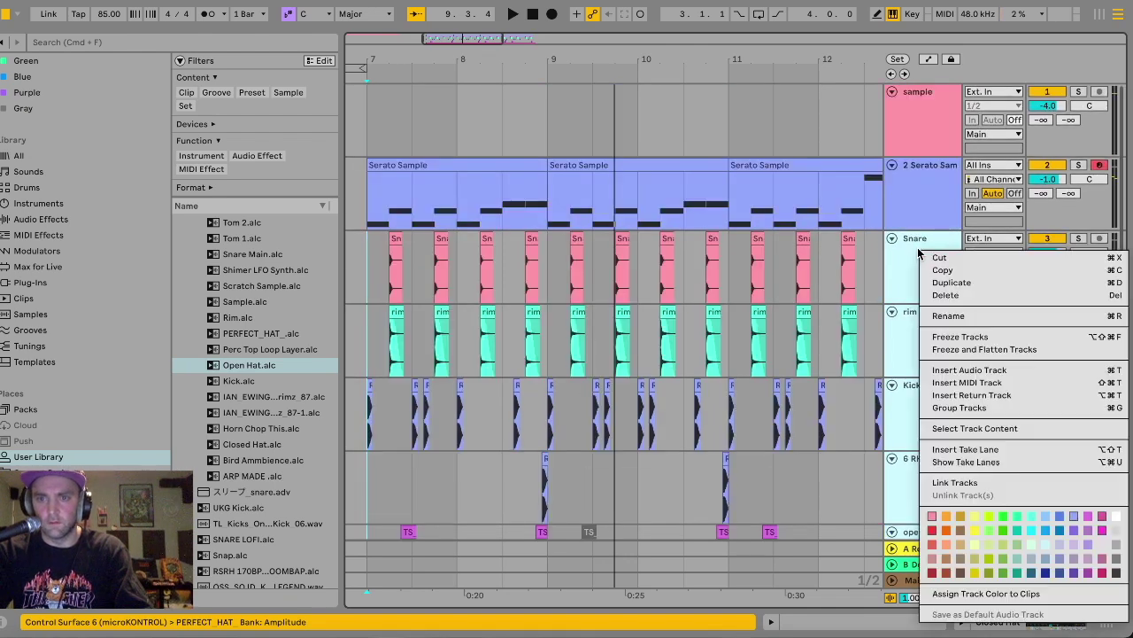
pyautogui.click(960, 408)
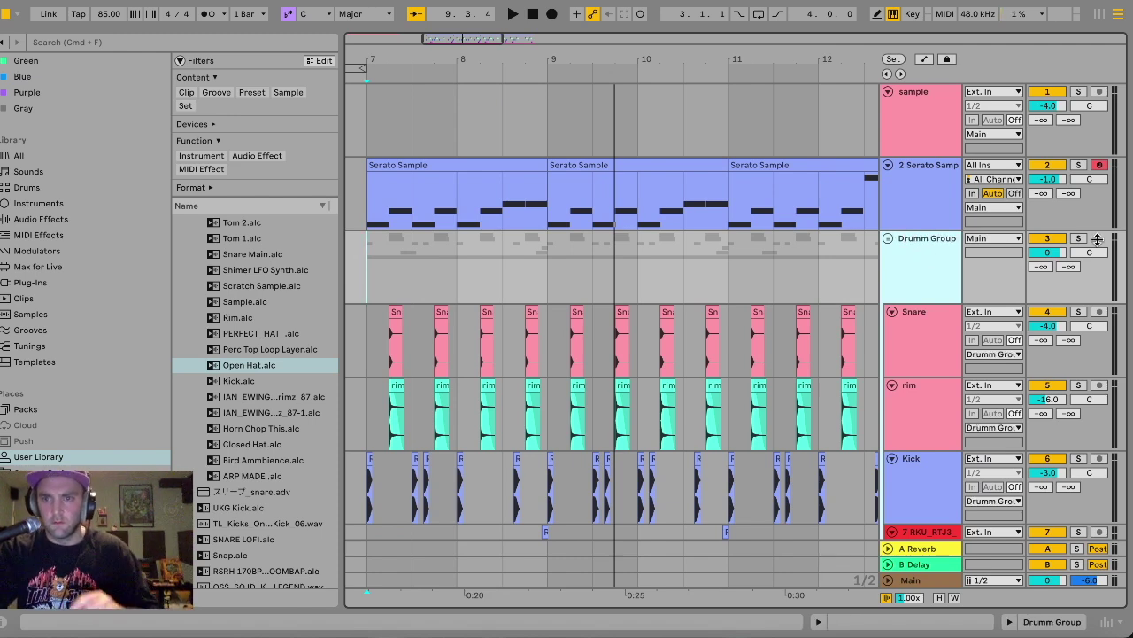
# Solo the Drumm Group and listen to the drums alone from bar 7.
pyautogui.click(1075, 241)
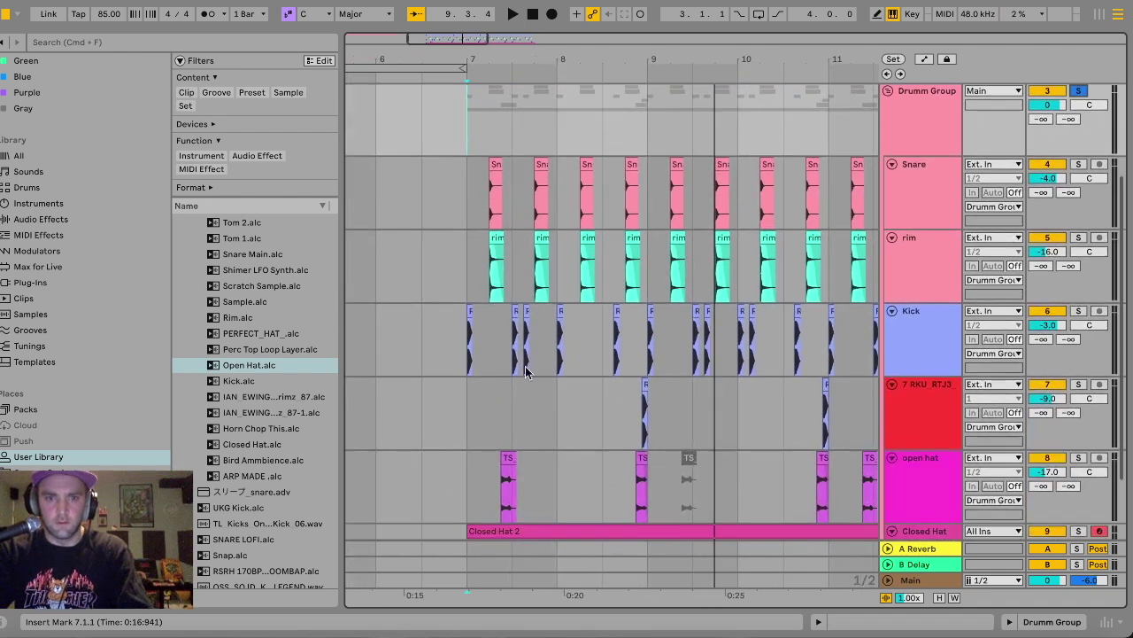
pyautogui.click(458, 401)
pyautogui.press('space')
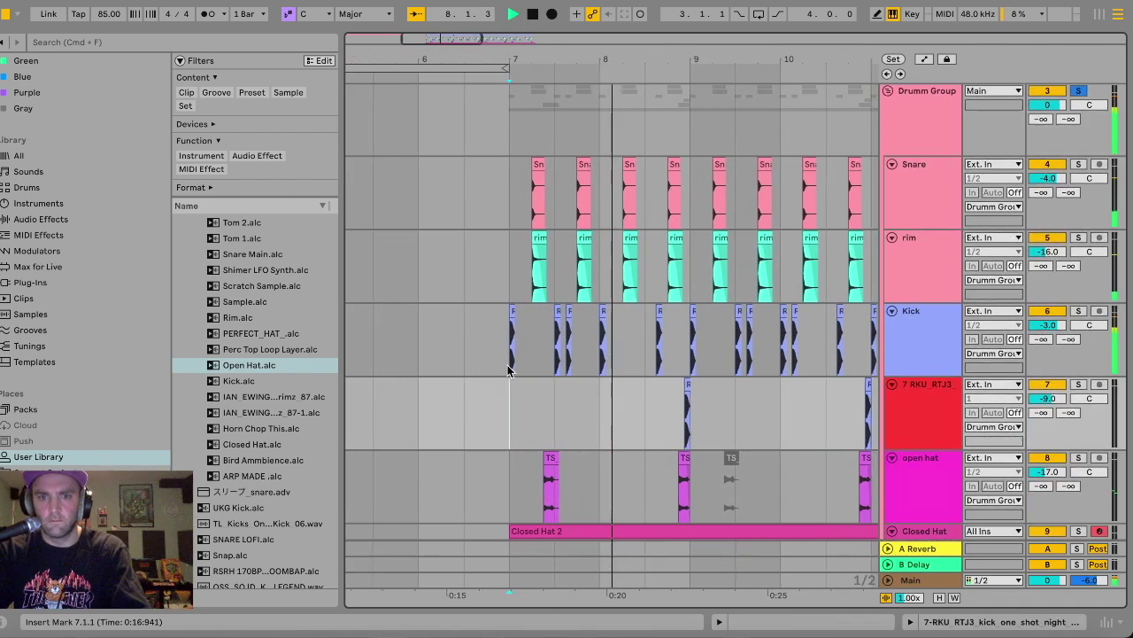
pyautogui.press('space')
# Solo the Closed Hat track and transpose all notes of its Closed Hat 2 clip up two octaves.
pyautogui.scroll(-3, 508, 365)
pyautogui.click(553, 437)
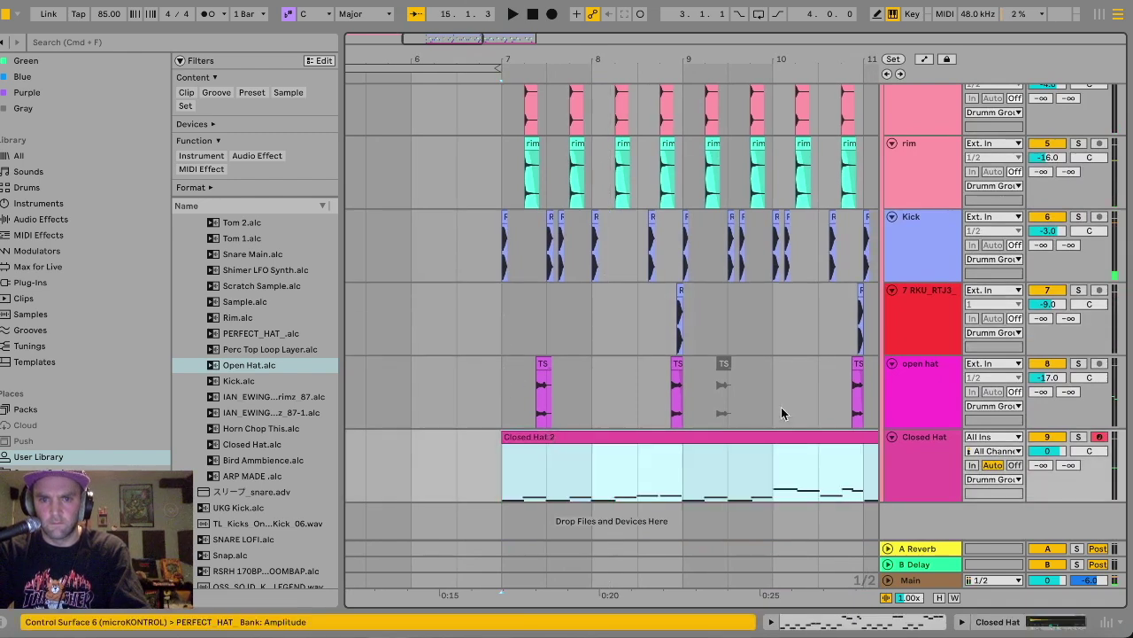
pyautogui.click(1080, 437)
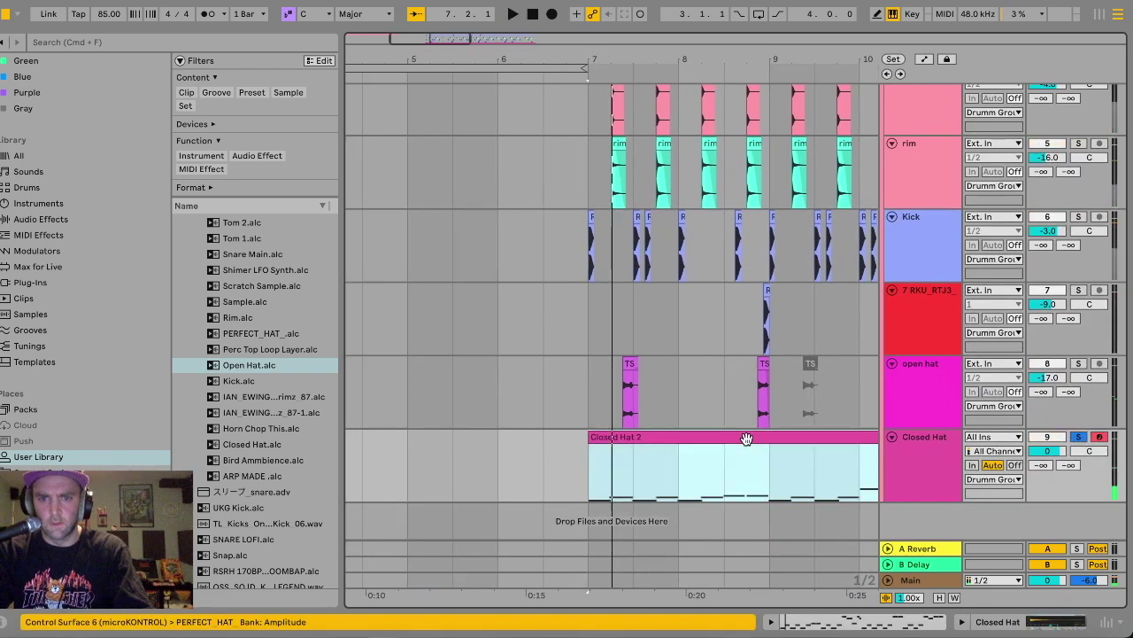
pyautogui.doubleClick(747, 435)
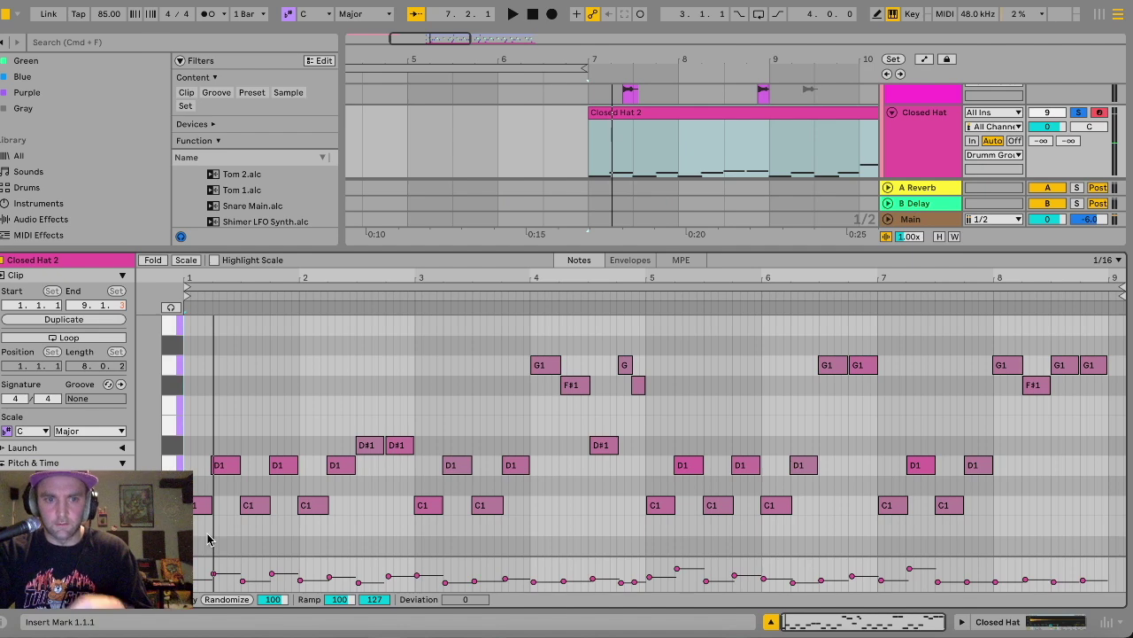
pyautogui.press('super+a')
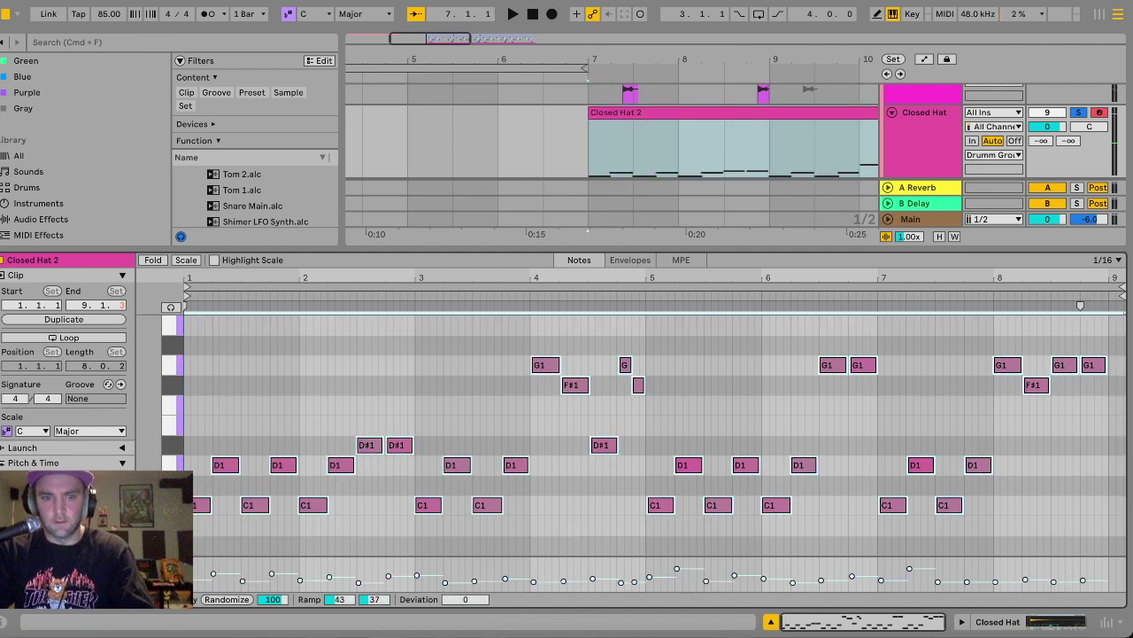
pyautogui.hotkey('shift', 'Up')
pyautogui.hotkey('shift', 'Up')
# Play the transposed closed hat from bar 7 and return to the full arrangement.
pyautogui.press('space')
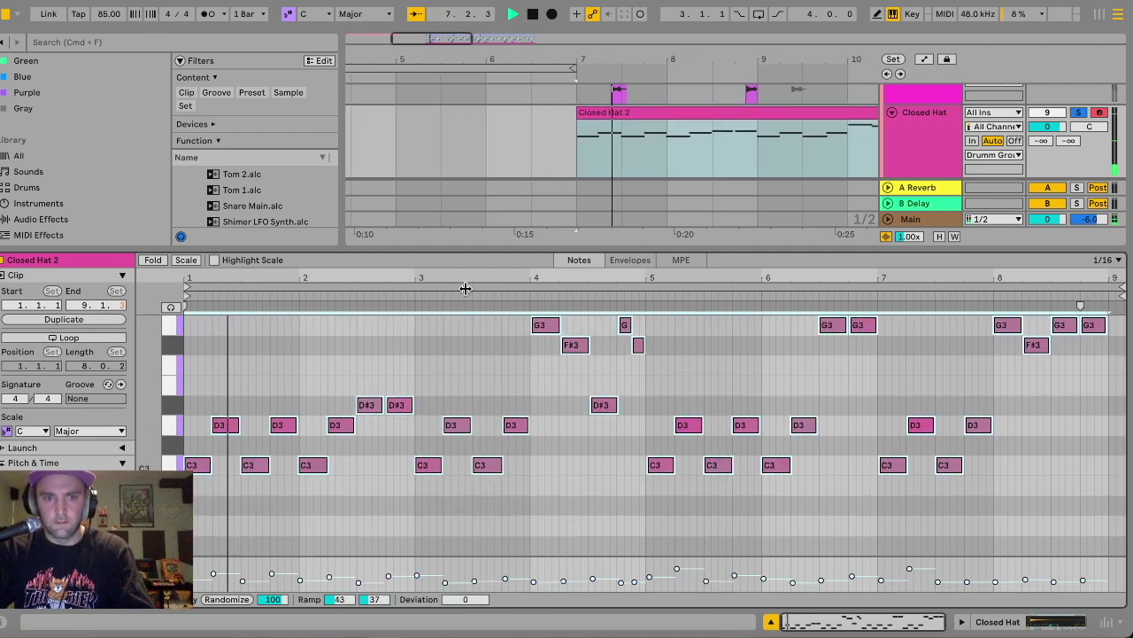
pyautogui.press('super+alt+l')
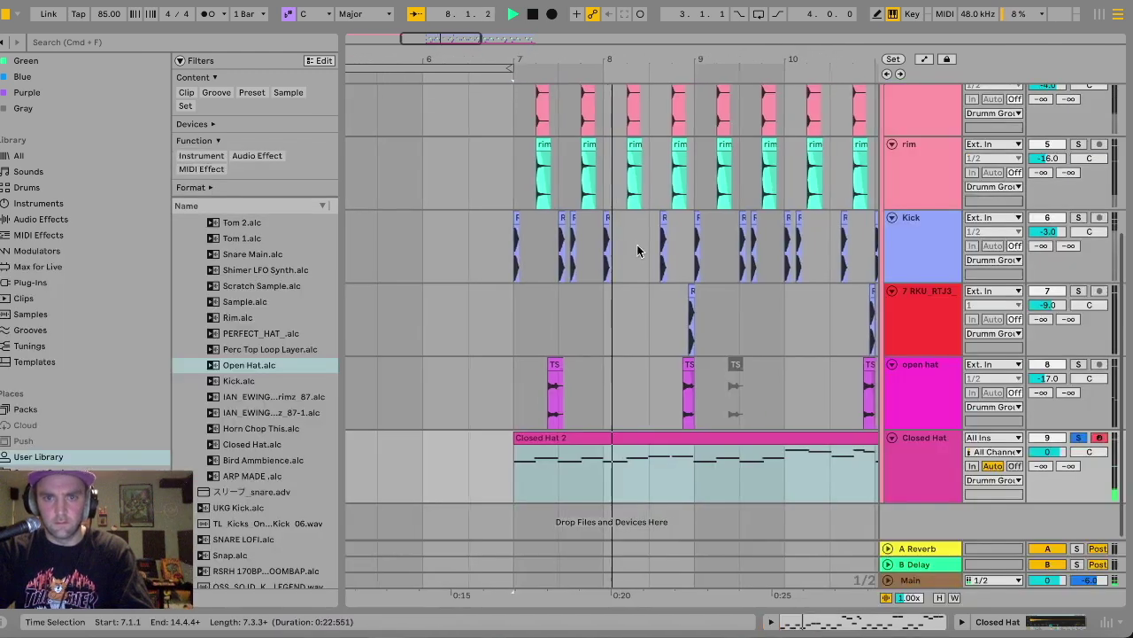
pyautogui.press('space')
# Split the Closed Hat 2 clip at bar 8 and open the notes of its bar 7 part.
pyautogui.click(508, 486)
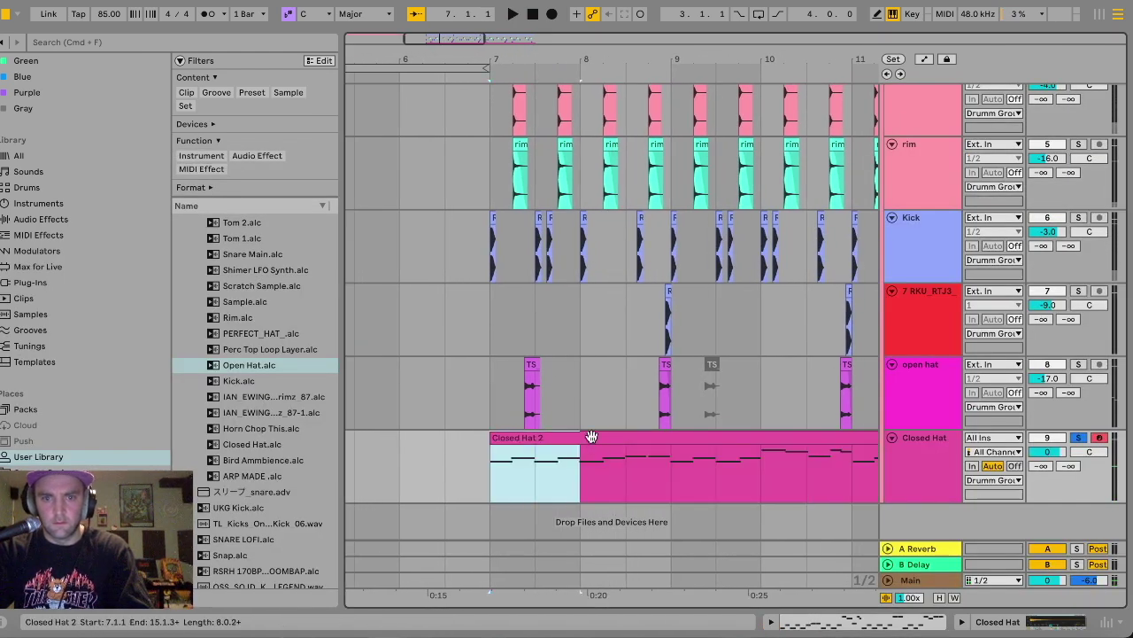
pyautogui.press('super+e')
pyautogui.doubleClick(535, 443)
pyautogui.click(256, 556)
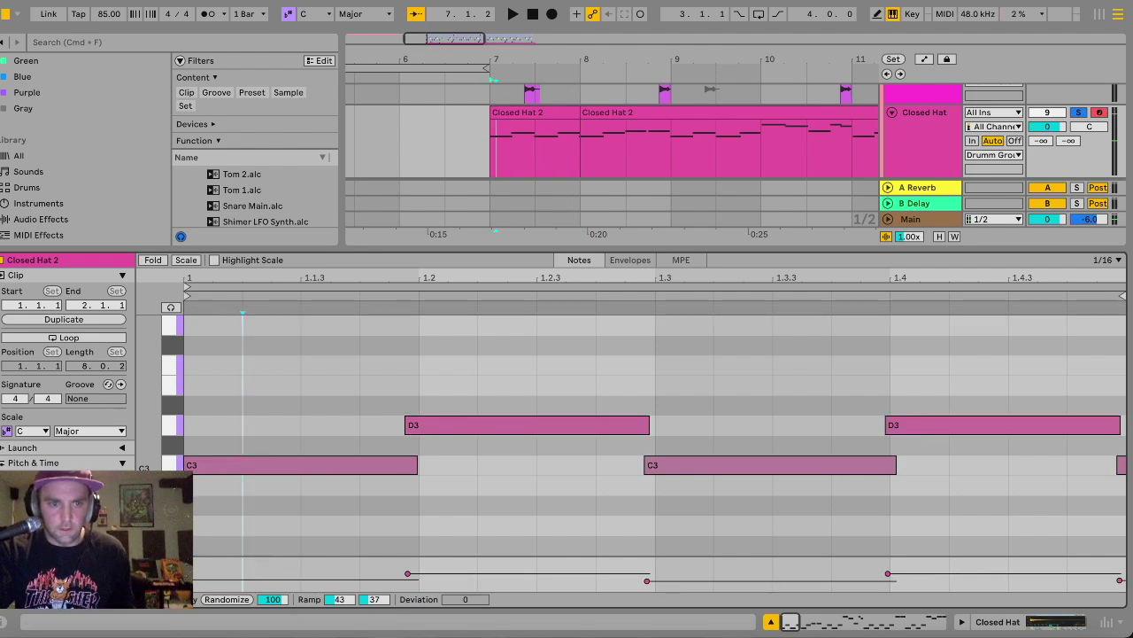
# Compress the notes of the bar 7 hat clip to half their length and listen to the faster hat.
pyautogui.click(110, 522)
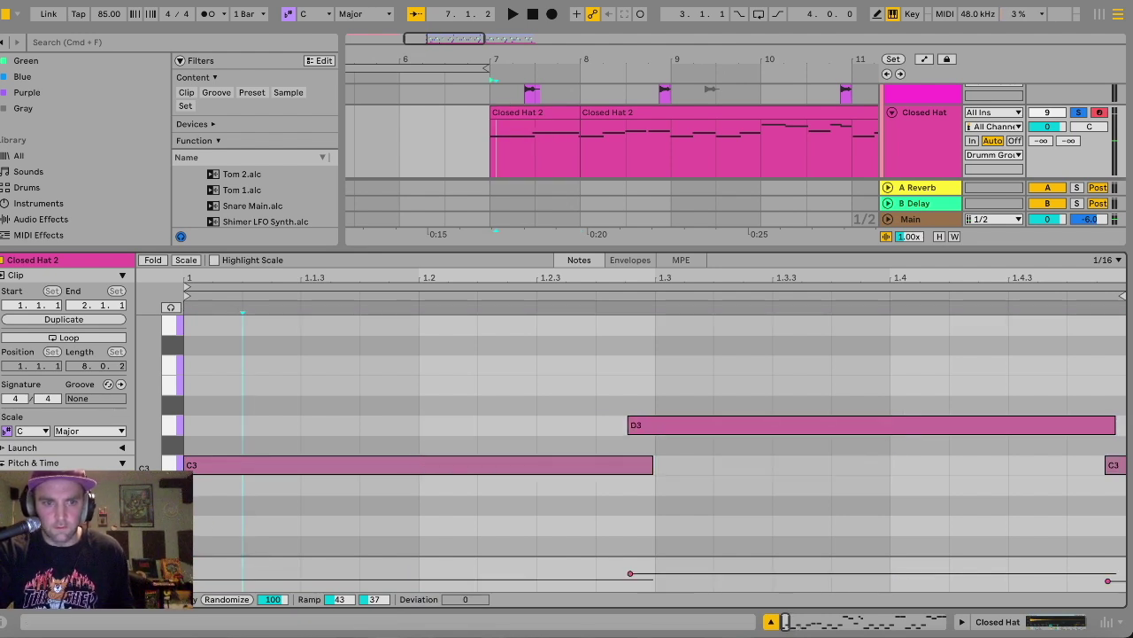
pyautogui.click(89, 523)
pyautogui.press('space')
pyautogui.click(577, 161)
pyautogui.press('space')
# Cut the bar 7 hat clip down to its first beat, ending at 7.2.1.
pyautogui.click(471, 463)
pyautogui.press('Delete')
pyautogui.click(599, 152)
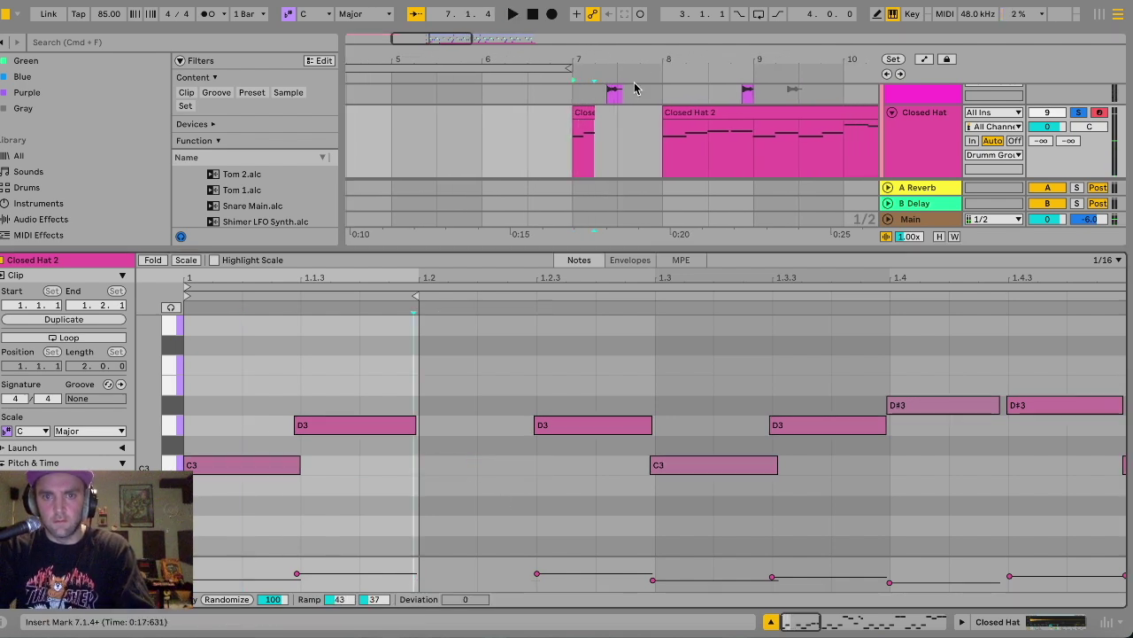
# Duplicate the one-beat closed hat clip repeatedly from 7.2.1 until it fills the track up to 15.1.1.
pyautogui.click(585, 151)
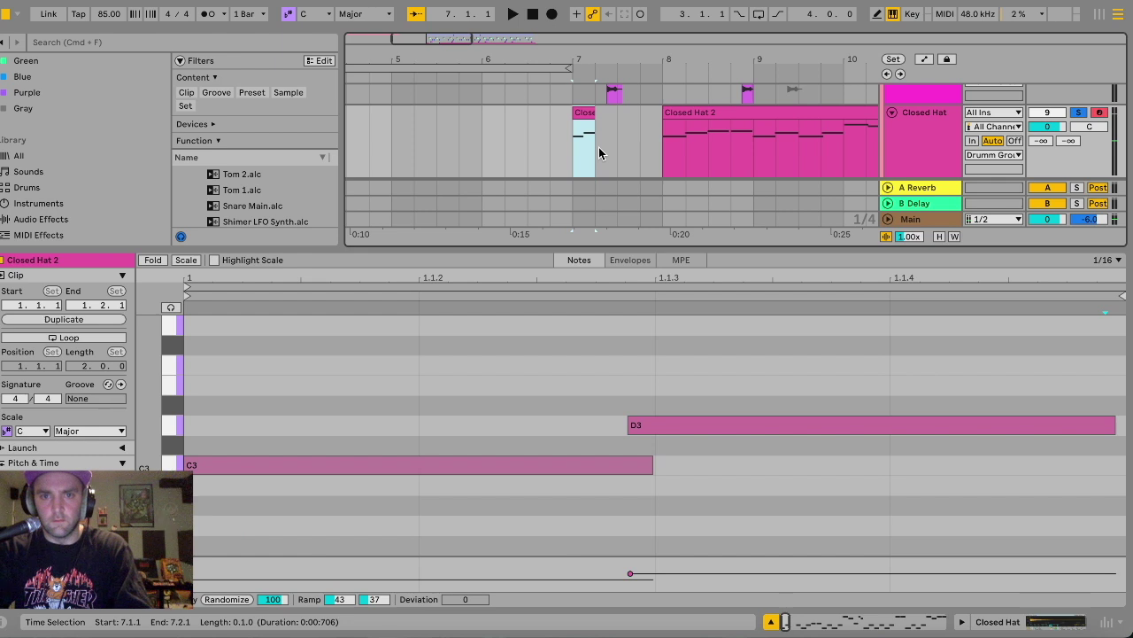
pyautogui.hotkey('ctrl', 'd')
pyautogui.hotkey('ctrl', 'd')
pyautogui.hotkey('ctrl', 'd')
pyautogui.hotkey('ctrl', 'd')
pyautogui.hotkey('ctrl', 'd')
pyautogui.hotkey('ctrl', 'd')
pyautogui.hotkey('ctrl', 'd')
pyautogui.hotkey('ctrl', 'd')
pyautogui.hotkey('ctrl', 'd')
pyautogui.hotkey('ctrl', 'd')
pyautogui.hotkey('ctrl', 'd')
pyautogui.press('-')
pyautogui.press('-')
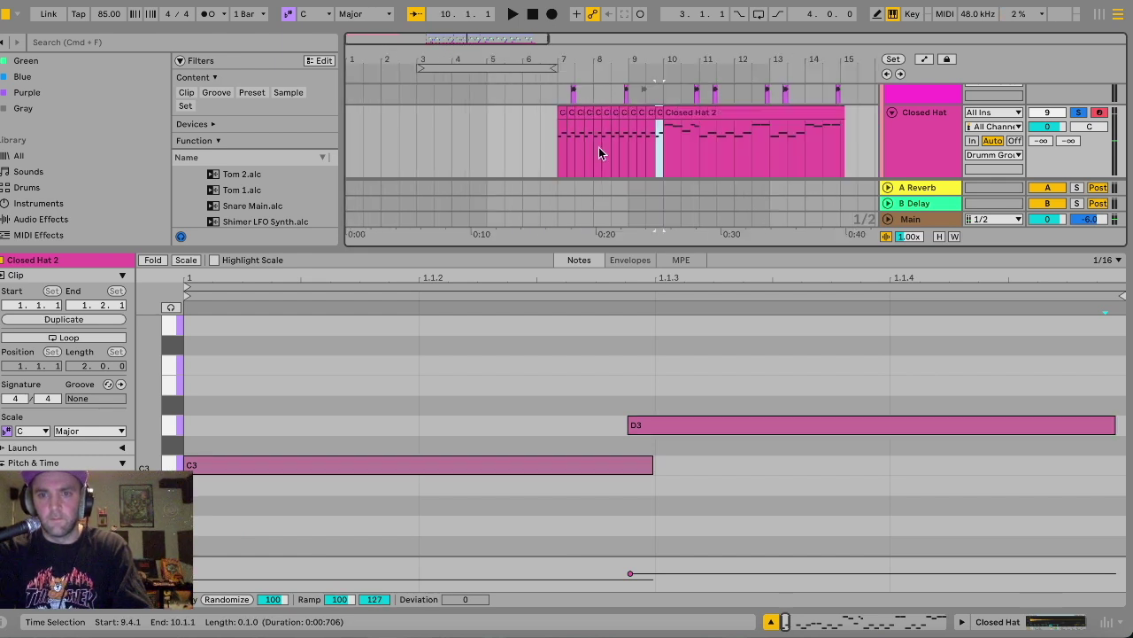
pyautogui.hotkey('ctrl', 'd')
pyautogui.hotkey('ctrl', 'd')
pyautogui.hotkey('ctrl', 'd')
pyautogui.hotkey('ctrl', 'd')
pyautogui.hotkey('ctrl', 'd')
pyautogui.hotkey('ctrl', 'd')
pyautogui.hotkey('ctrl', 'd')
pyautogui.hotkey('ctrl', 'd')
pyautogui.hotkey('ctrl', 'd')
pyautogui.hotkey('ctrl', 'd')
pyautogui.hotkey('ctrl', 'd')
pyautogui.hotkey('ctrl', 'd')
pyautogui.hotkey('ctrl', 'd')
pyautogui.hotkey('ctrl', 'd')
pyautogui.hotkey('ctrl', 'd')
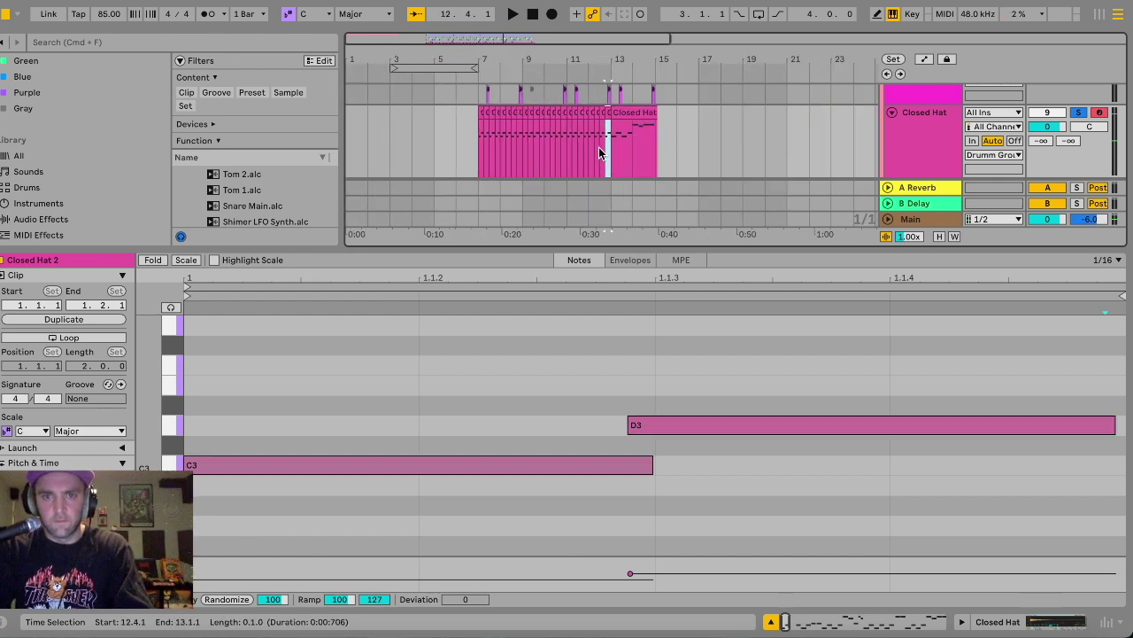
pyautogui.hotkey('ctrl', 'd')
pyautogui.hotkey('ctrl', 'd')
pyautogui.hotkey('ctrl', 'd')
pyautogui.hotkey('ctrl', 'd')
pyautogui.hotkey('ctrl', 'd')
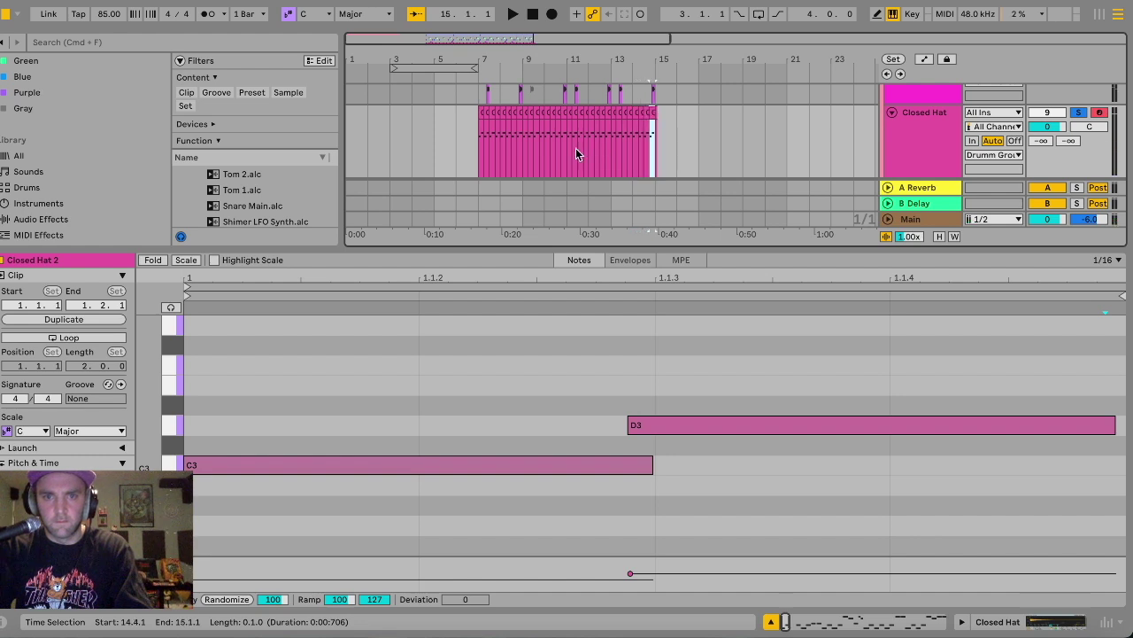
# Play from bar 7, unsolo the Closed Hat track and set its volume to -1.0 dB.
pyautogui.click(476, 158)
pyautogui.press('space')
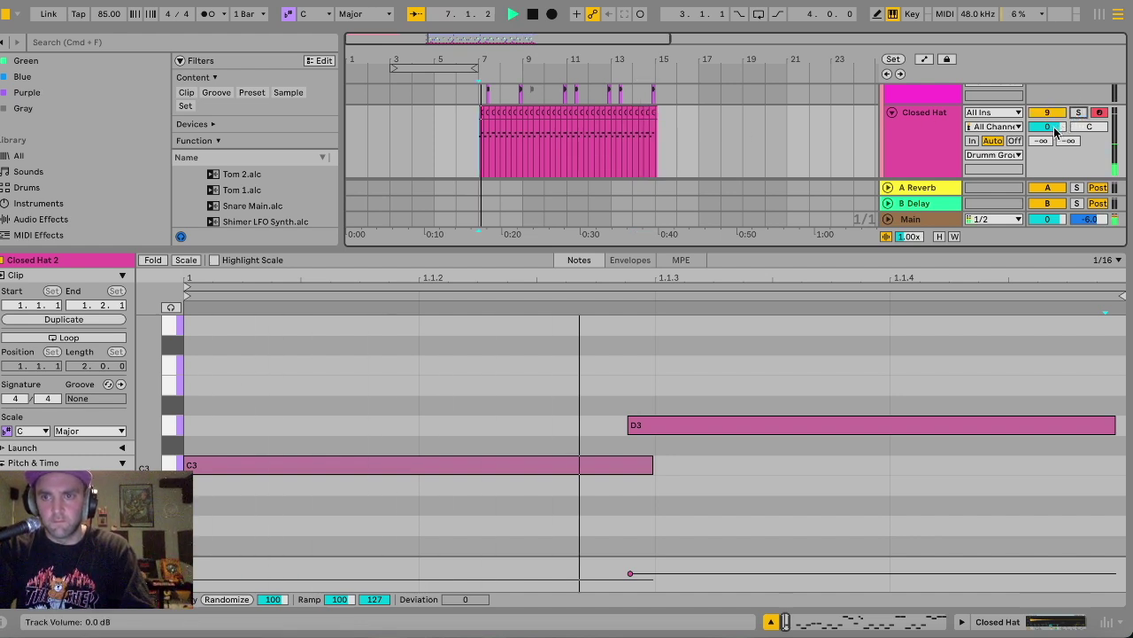
pyautogui.scroll(-1, 1054, 130)
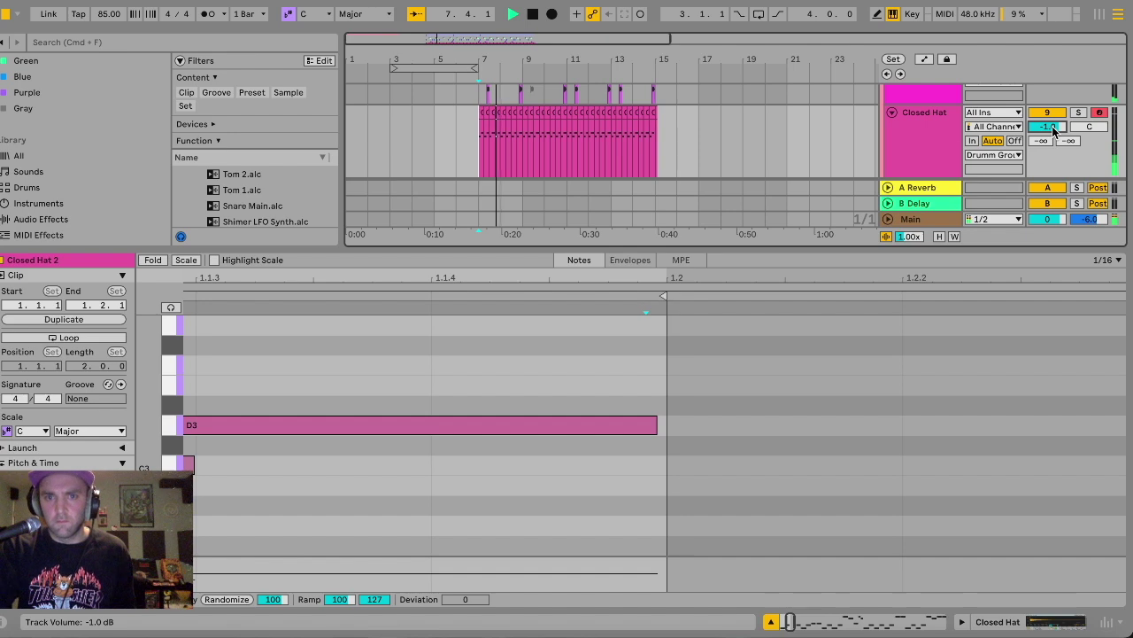
# Close the note editor and set the open hat track's volume to -20.0 dB during playback.
pyautogui.press('super+alt+l')
pyautogui.scroll(5, 717, 248)
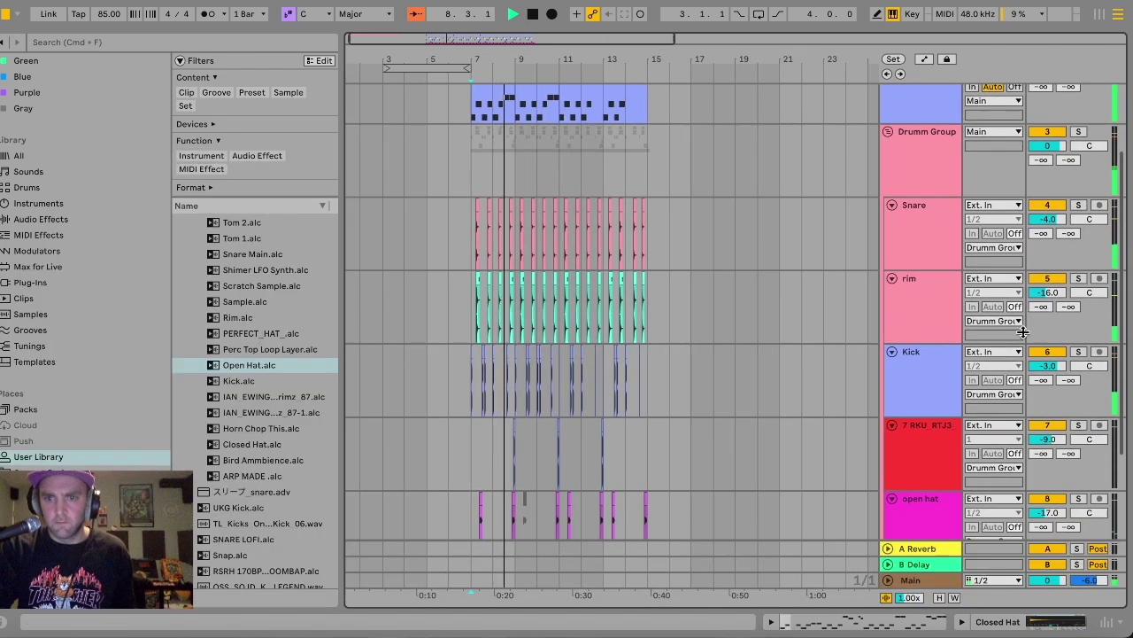
pyautogui.scroll(-3, 958, 335)
pyautogui.scroll(-3, 1050, 378)
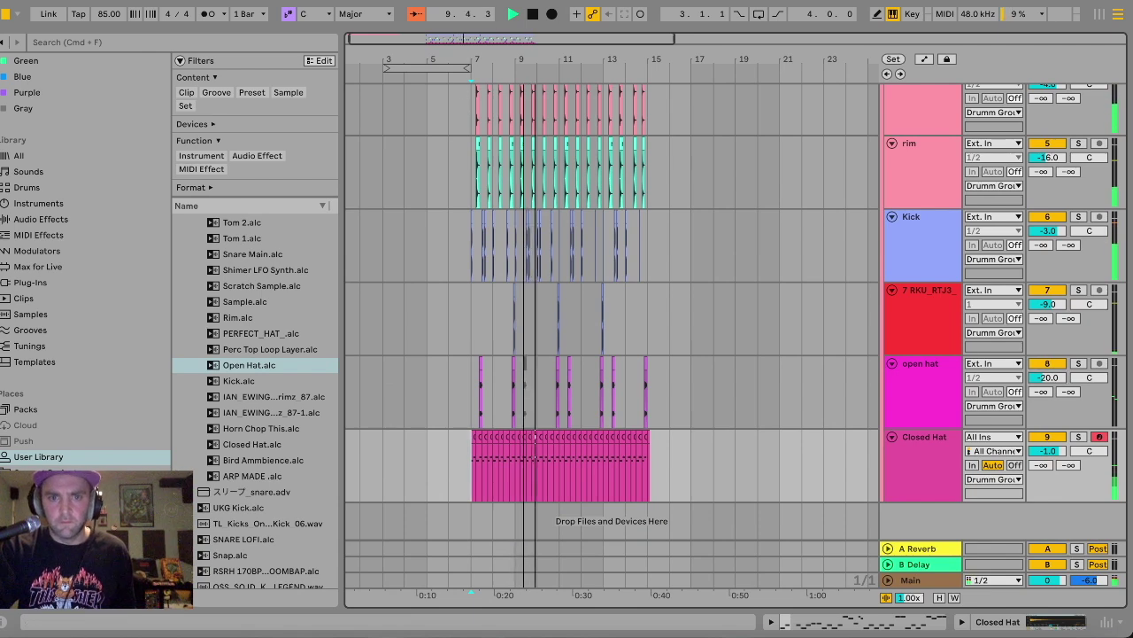
# Set the Closed Hat track's volume to -4.0 dB.
pyautogui.press('+')
pyautogui.scroll(-3, 1049, 452)
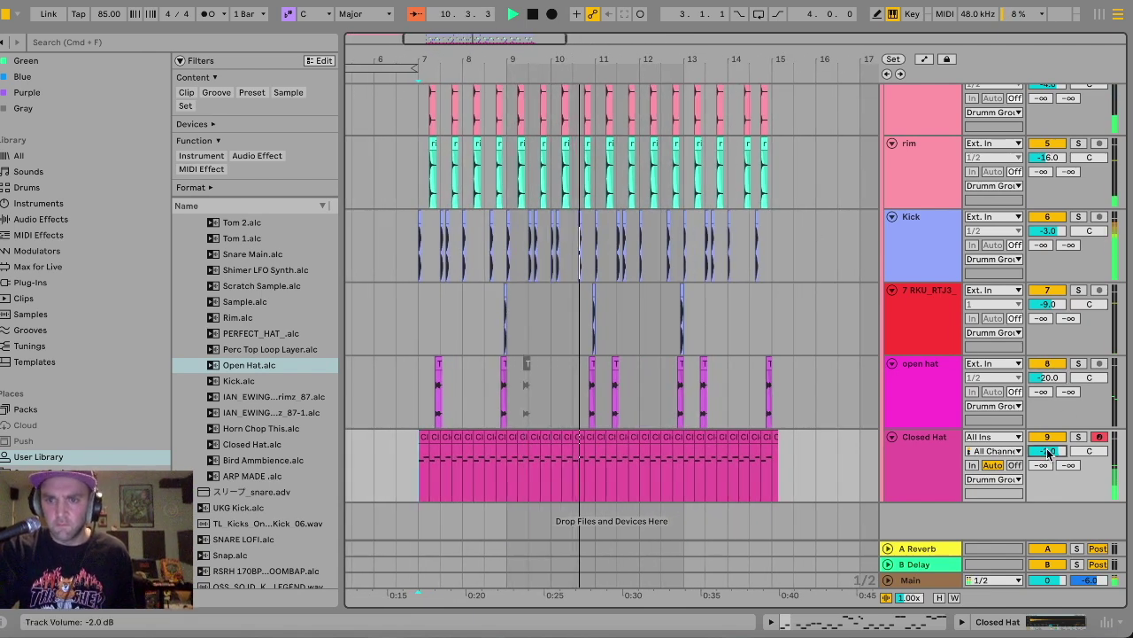
pyautogui.scroll(4, 857, 392)
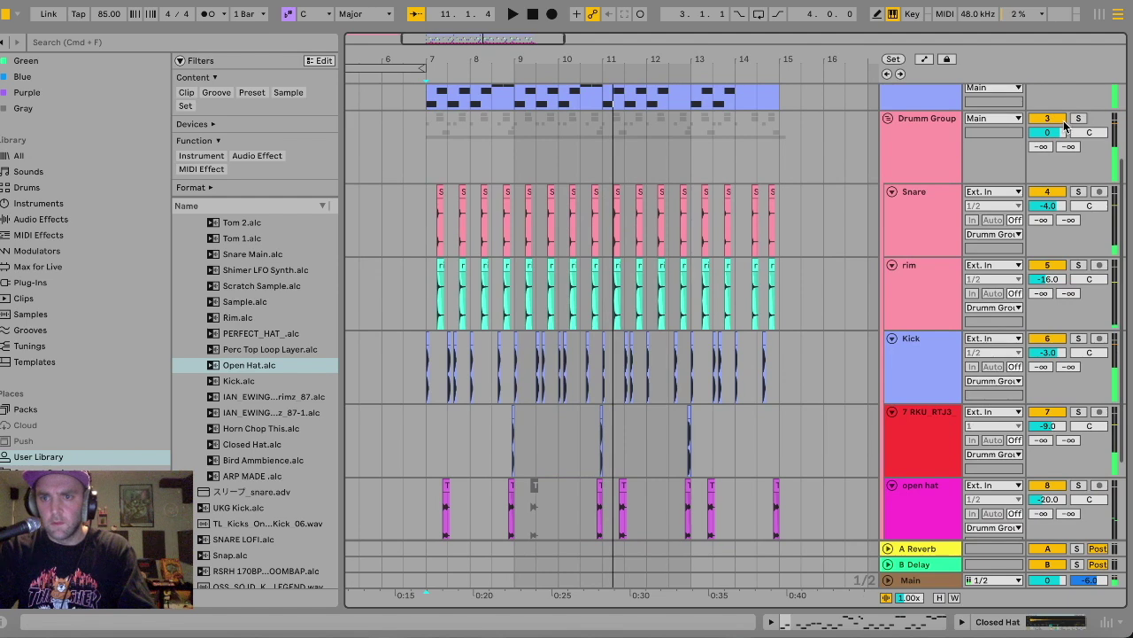
# Replay the rebalanced beat from bar 7 and stop at bar 8.
pyautogui.scroll(-3, 531, 292)
pyautogui.hscroll(-3, 531, 292)
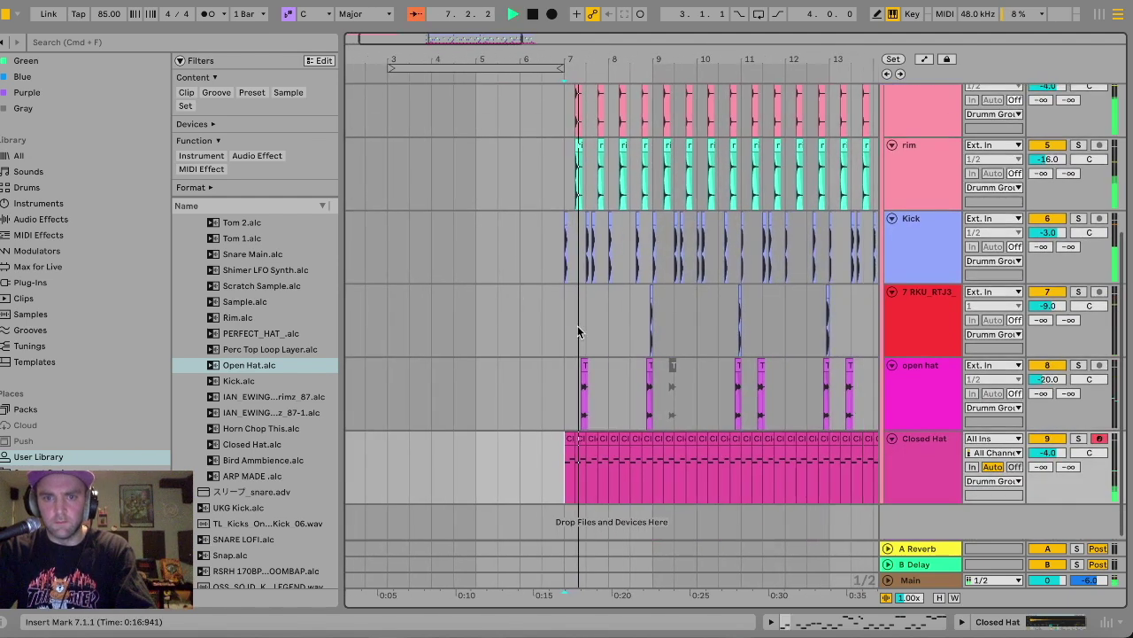
pyautogui.scroll(3, 565, 328)
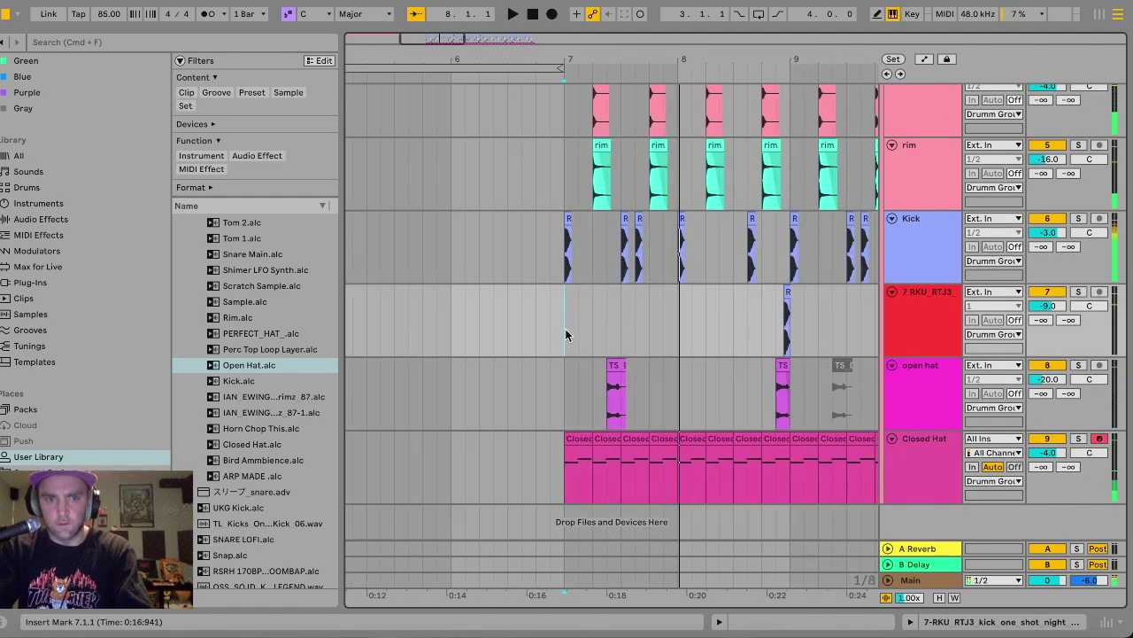
# Browse the STREAM DRUMS clips, preview Perc Top Loop Layer.alc and return the insert marker to 7.1.1.
pyautogui.scroll(3, 256, 319)
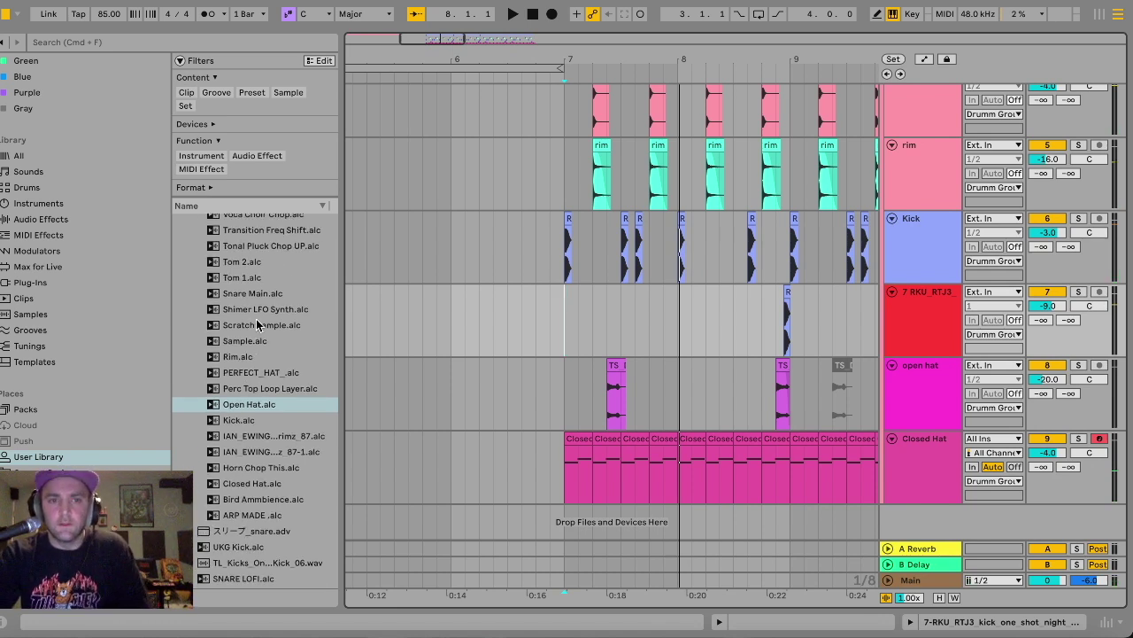
pyautogui.scroll(1, 256, 319)
pyautogui.scroll(4, 257, 325)
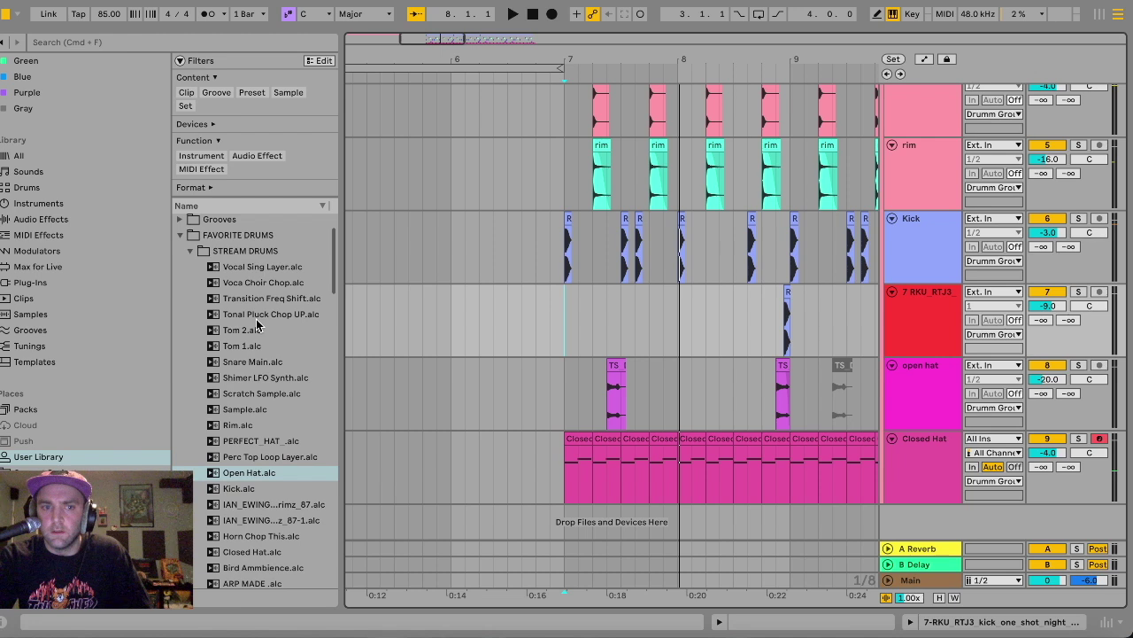
pyautogui.scroll(-3, 257, 324)
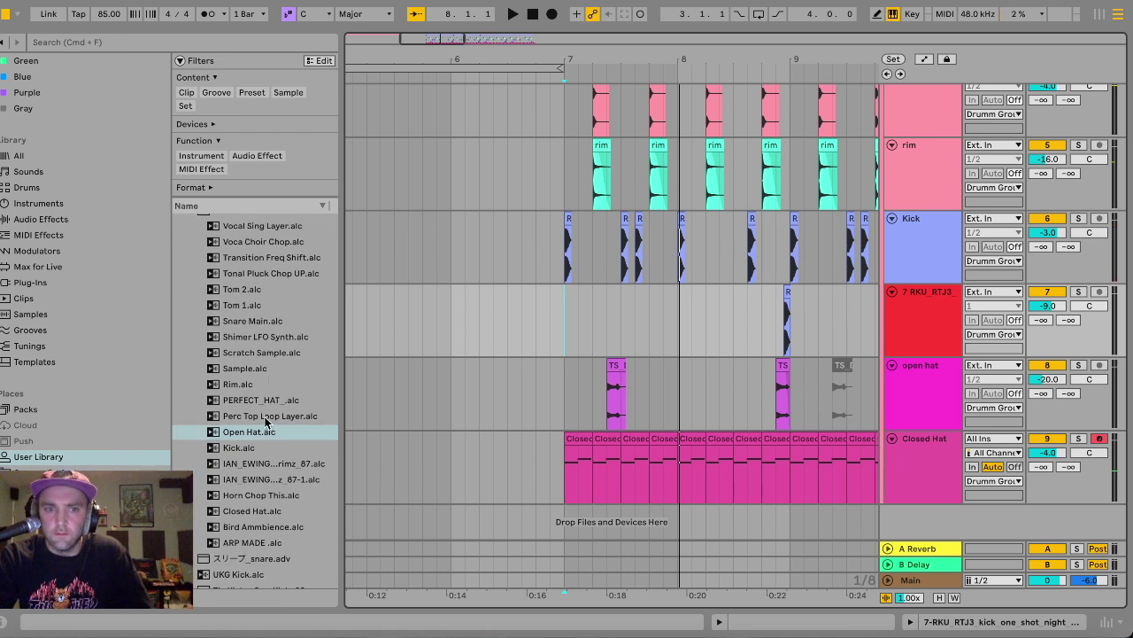
pyautogui.click(220, 421)
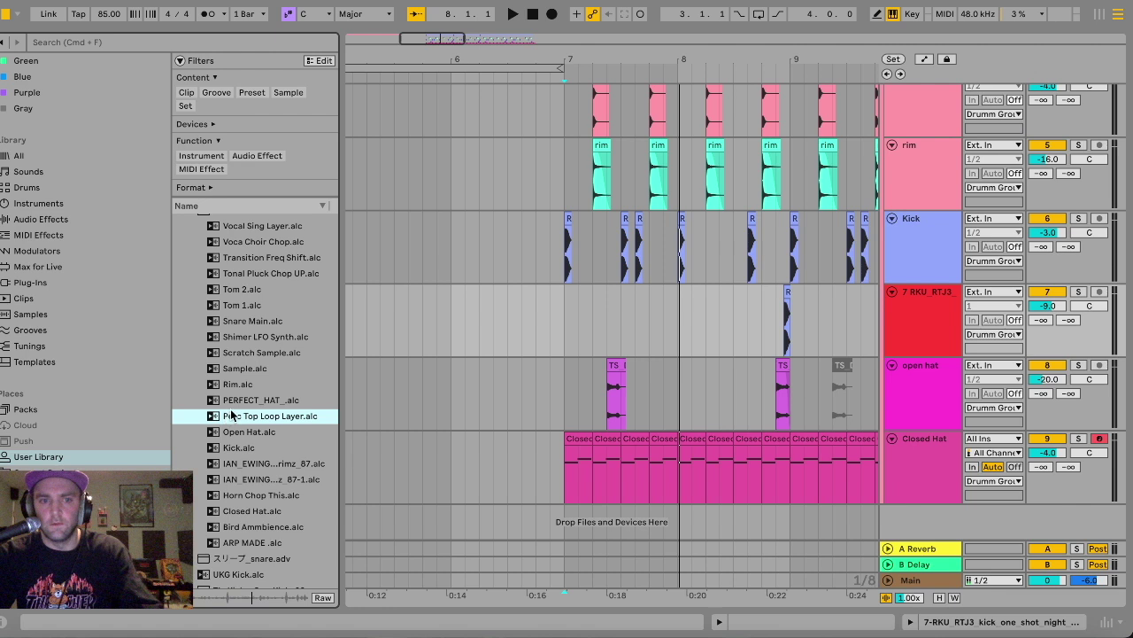
pyautogui.click(568, 329)
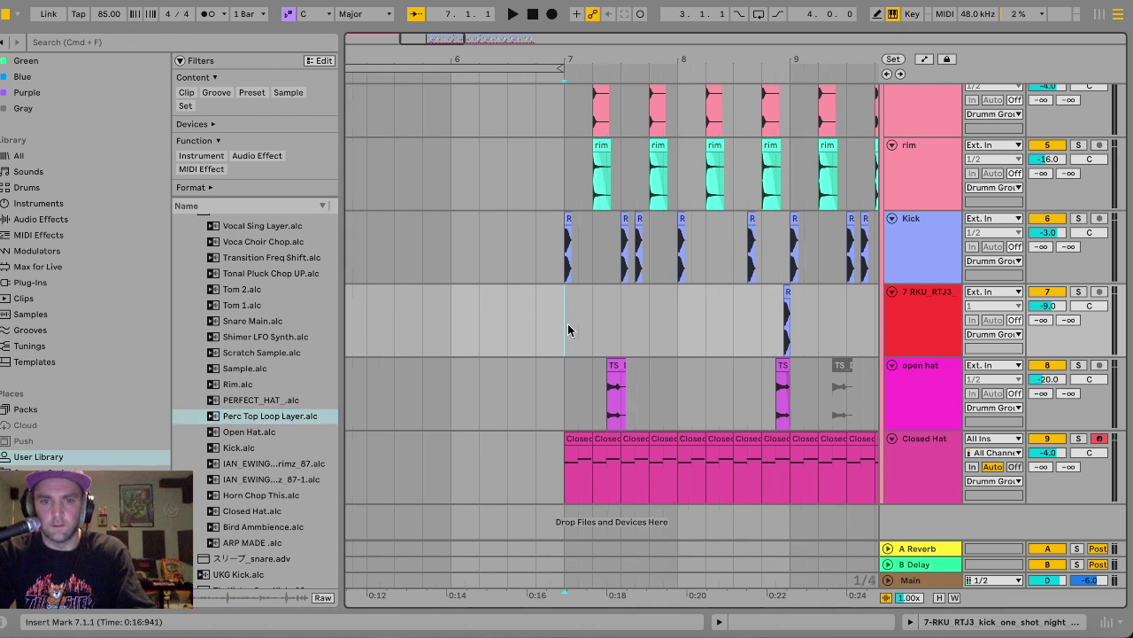
# Load Perc Top Loop Layer.alc at bar 7 on a new drum-group track, solo it and set its volume to -4.0 dB during playback.
pyautogui.press('super+t')
pyautogui.moveTo(256, 415); pyautogui.dragTo(567, 395)
pyautogui.click(1080, 366)
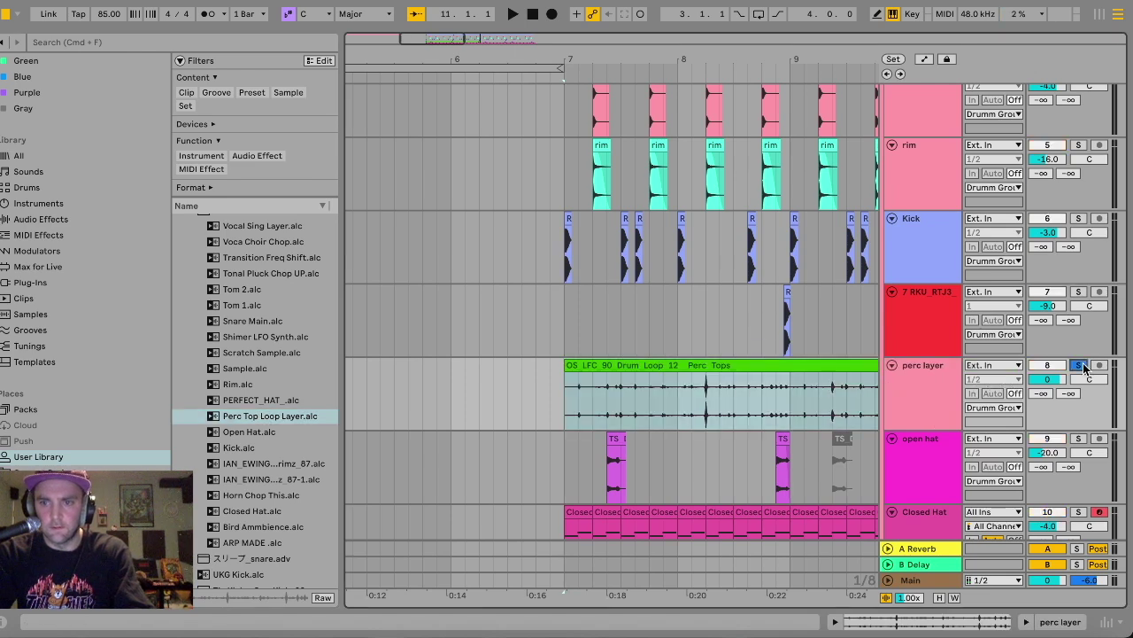
pyautogui.press('space')
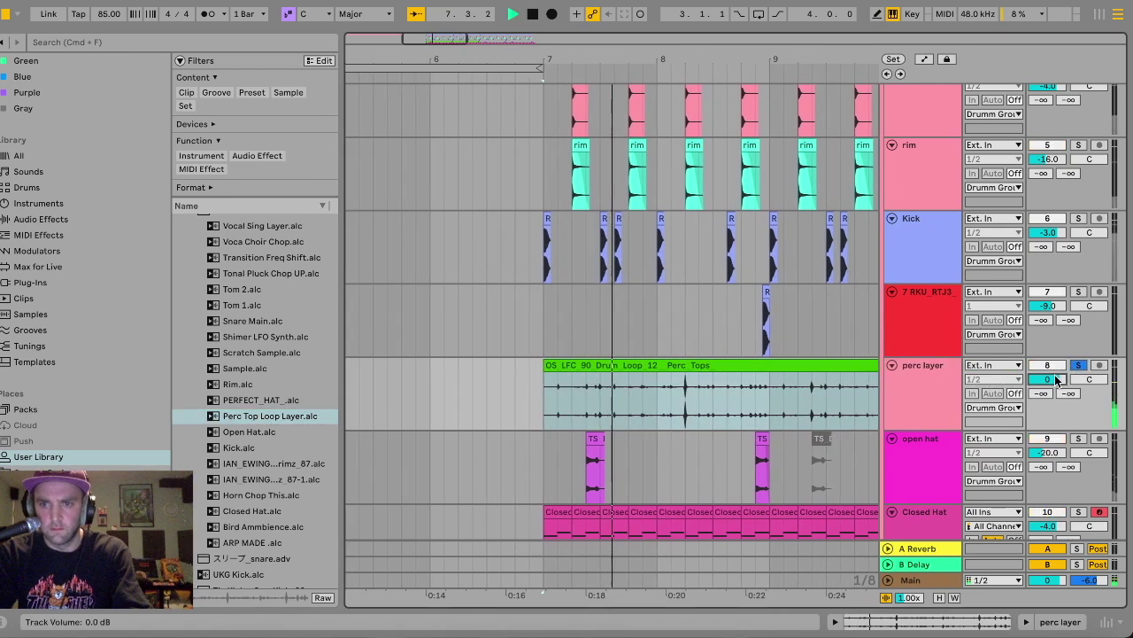
pyautogui.moveTo(1056, 379); pyautogui.dragTo(1056, 390)
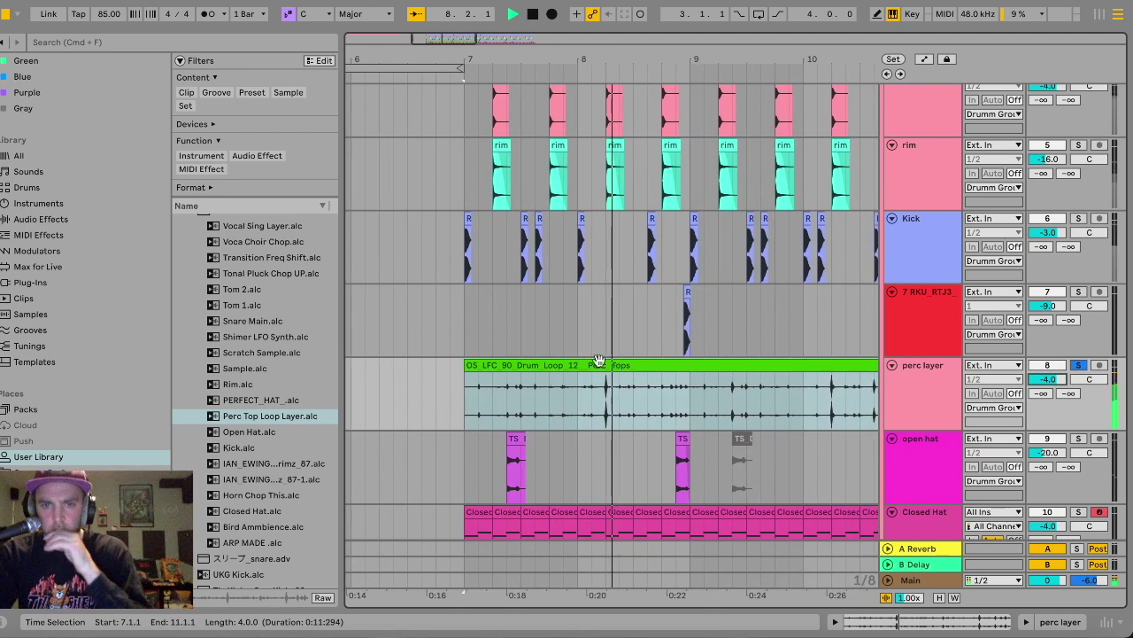
# Check the warp mode options of the percussion loop clip and close the clip editor.
pyautogui.doubleClick(599, 360)
pyautogui.click(36, 444)
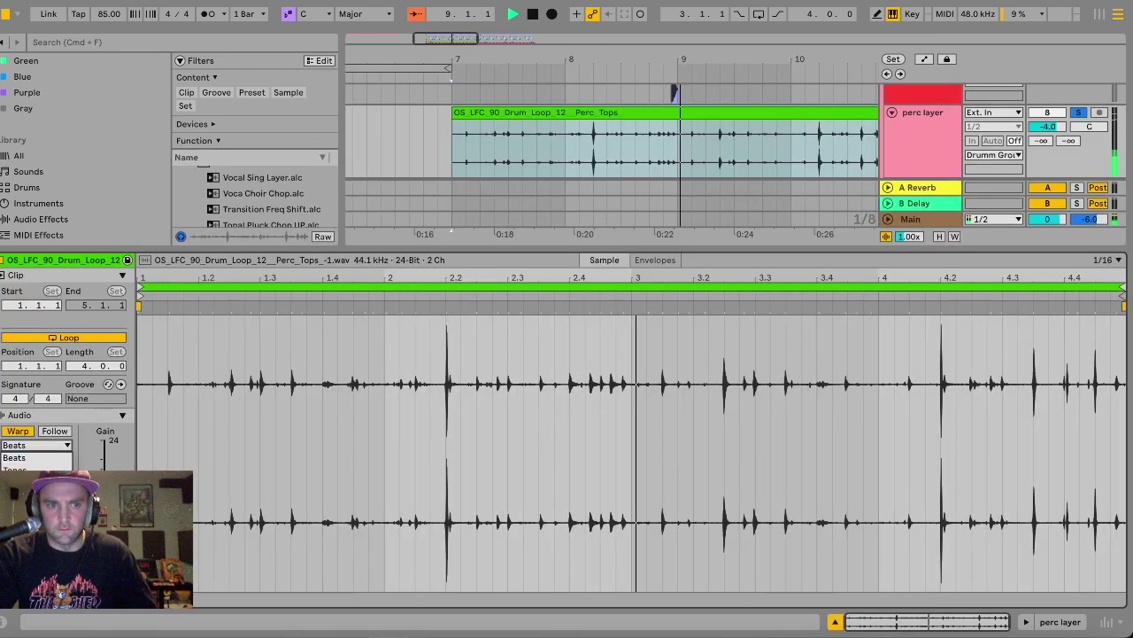
pyautogui.press('super+alt+l')
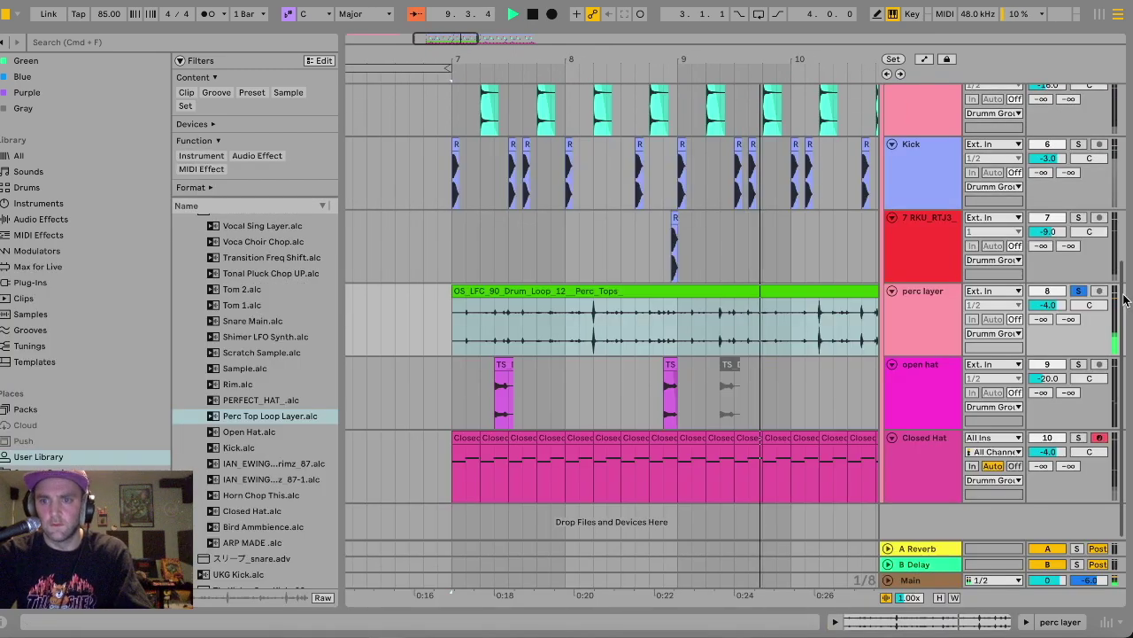
# Balance the perc layer track against the full drum group during playback, setting its volume to -12.0 dB.
pyautogui.moveTo(1049, 303); pyautogui.dragTo(1051, 306)
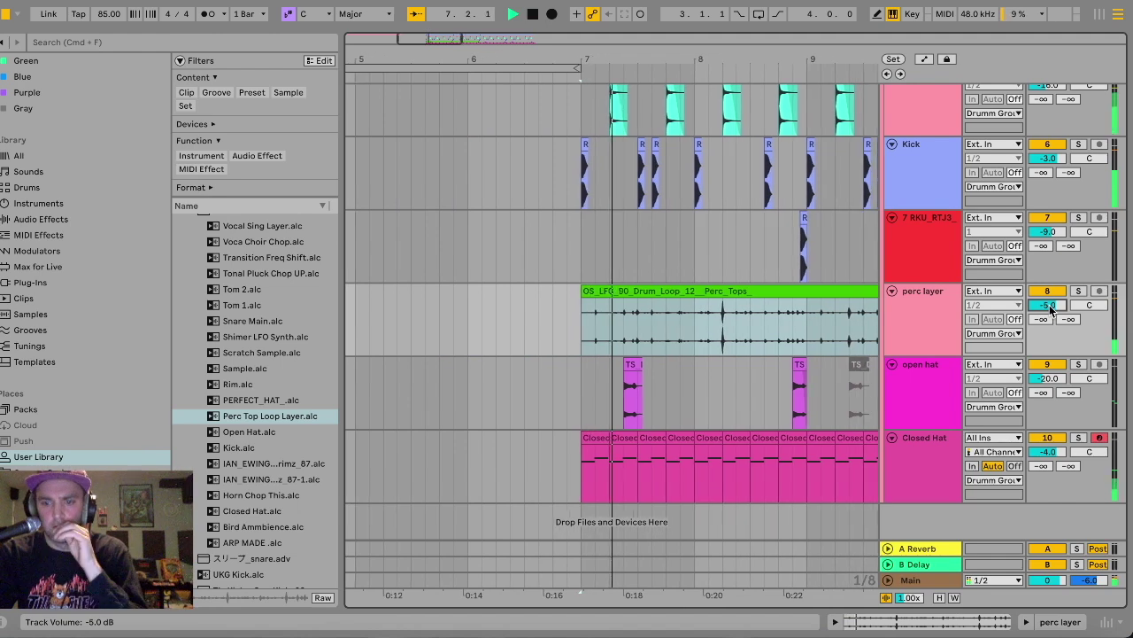
pyautogui.scroll(5, 812, 327)
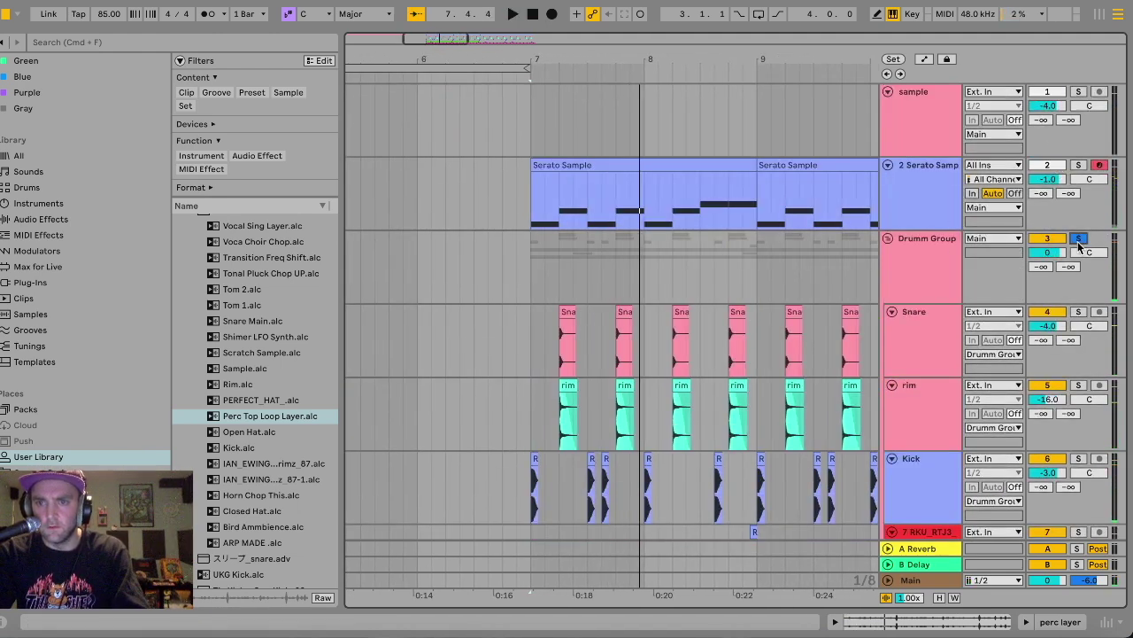
pyautogui.scroll(-5, 1062, 354)
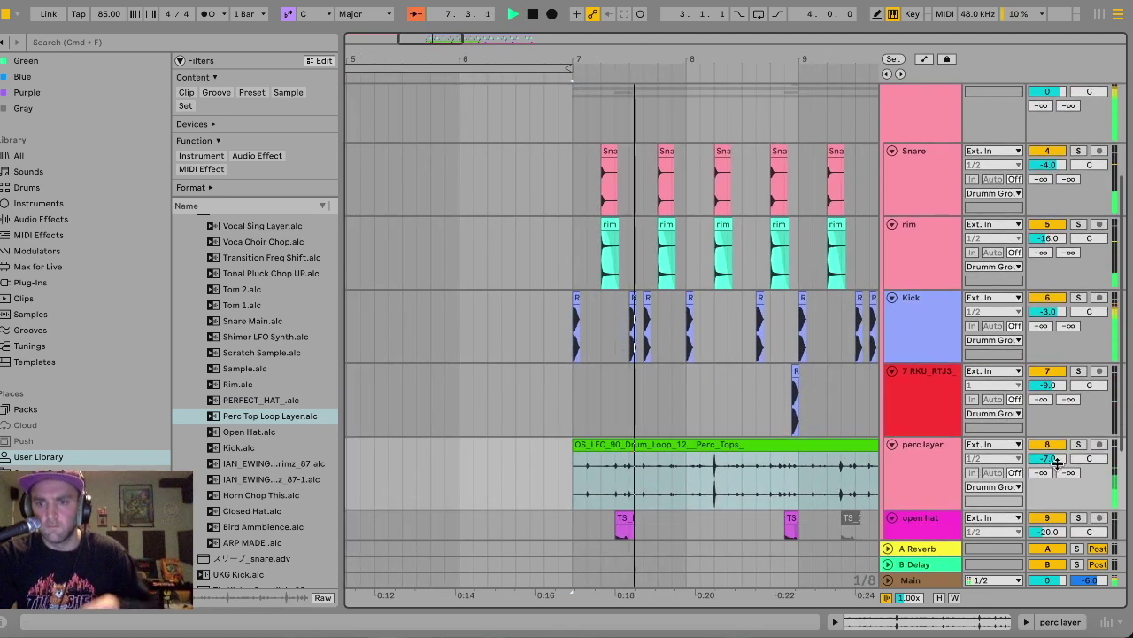
pyautogui.moveTo(1057, 464); pyautogui.dragTo(1044, 464)
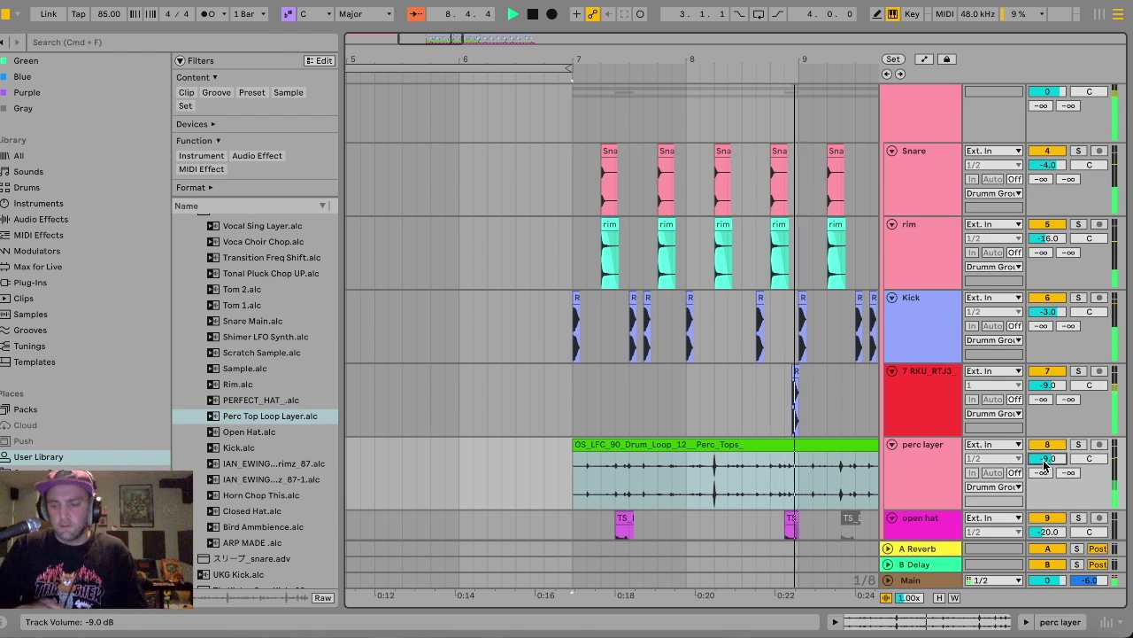
pyautogui.scroll(-2, 1045, 464)
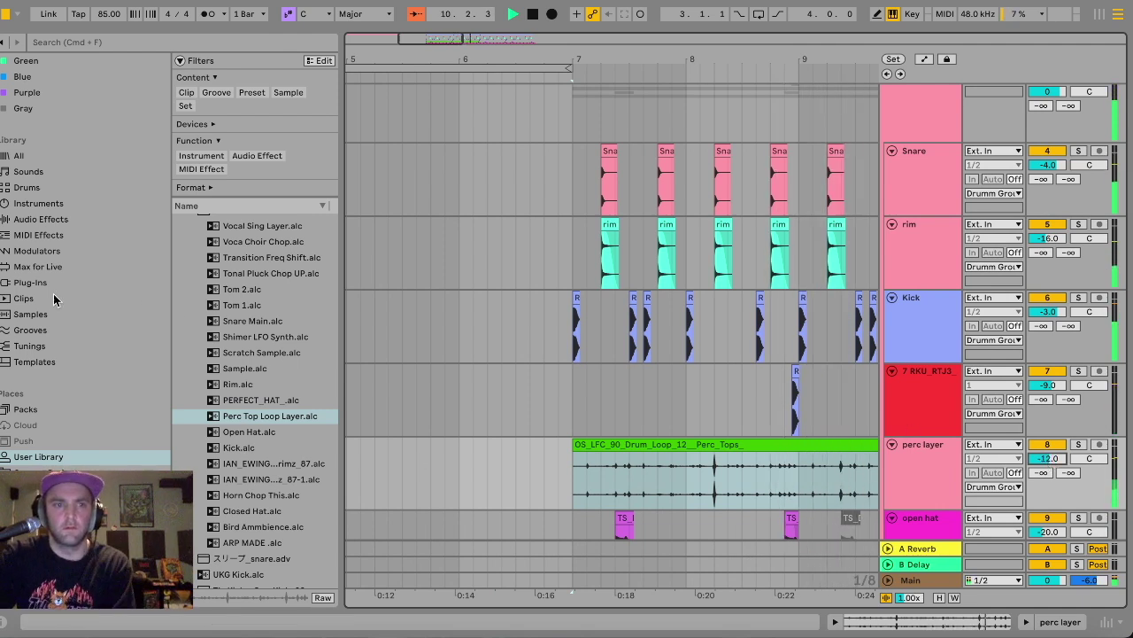
# Add EQ Eight from the audio effects to the perc layer track.
pyautogui.click(50, 218)
pyautogui.scroll(3, 234, 314)
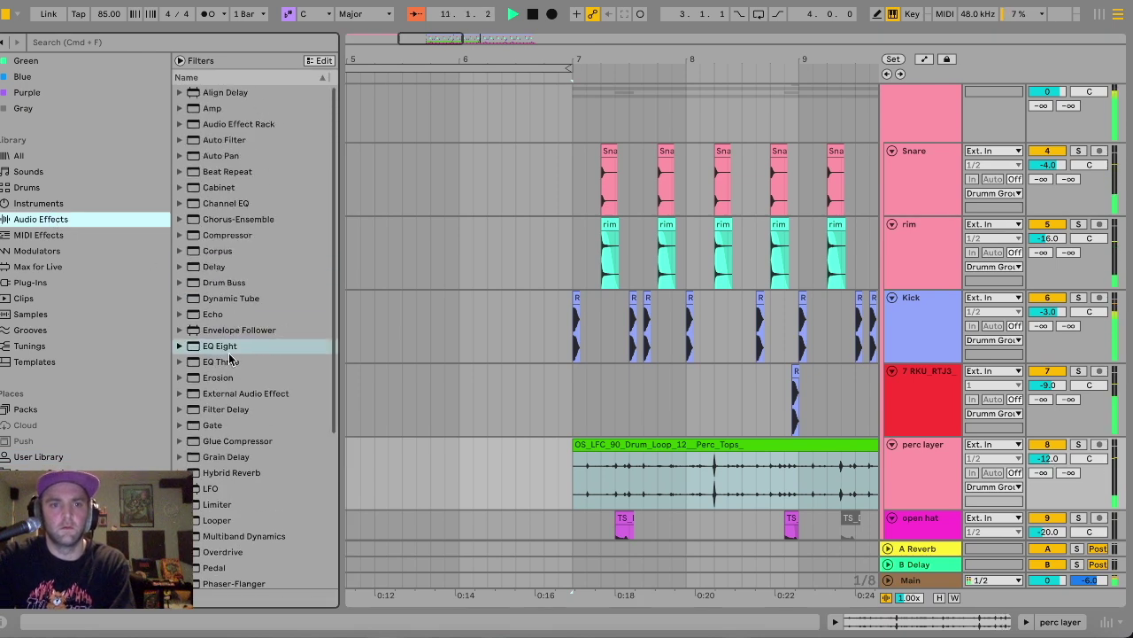
pyautogui.click(226, 348)
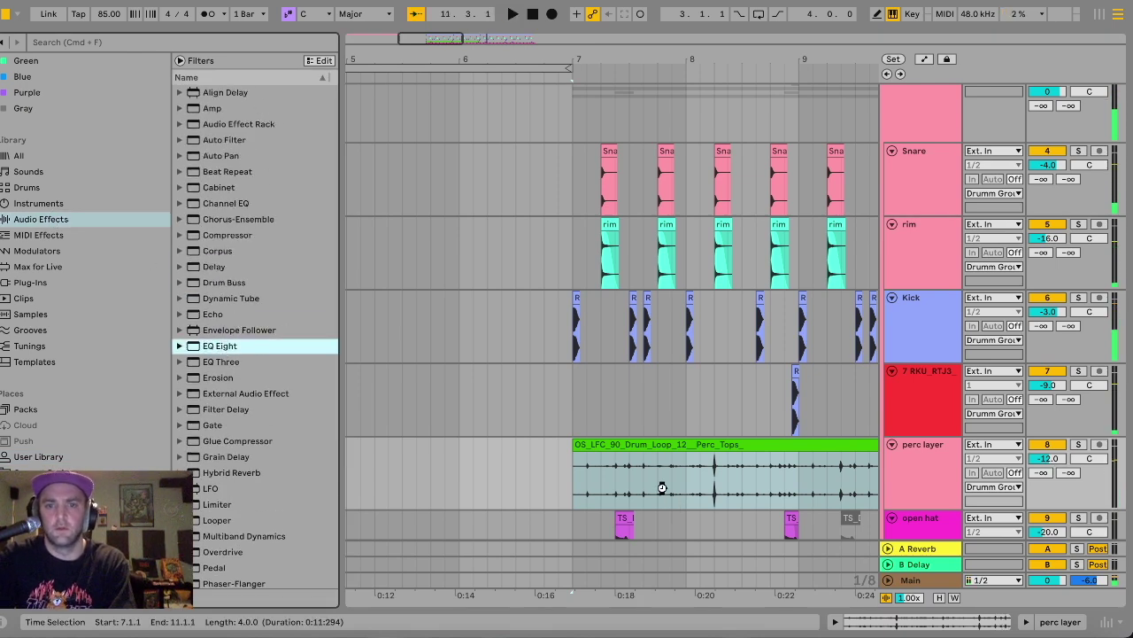
pyautogui.moveTo(664, 488); pyautogui.dragTo(664, 488)
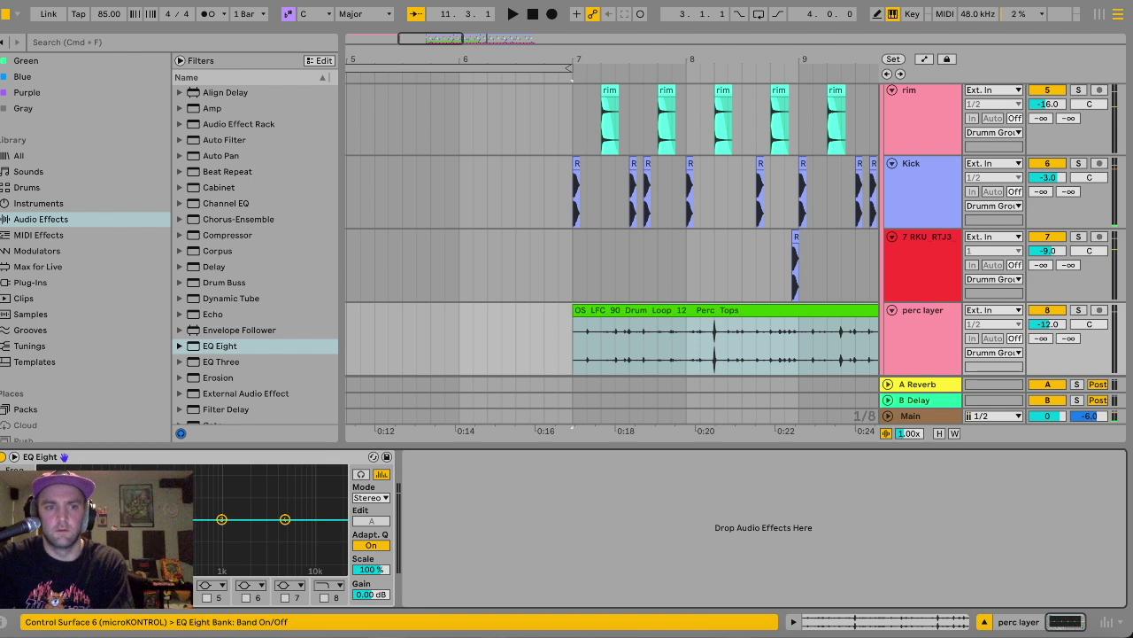
# Enable EQ Eight's band 8 high cut during playback, lower its frequency below 10 kHz, and hide the device view.
pyautogui.press('space')
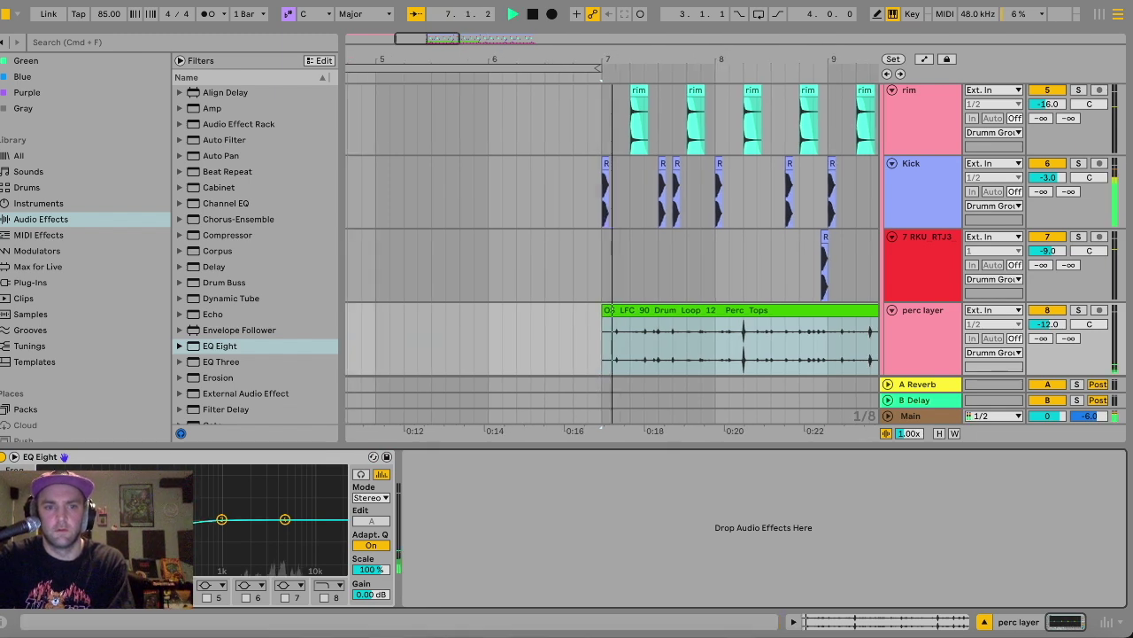
pyautogui.click(324, 597)
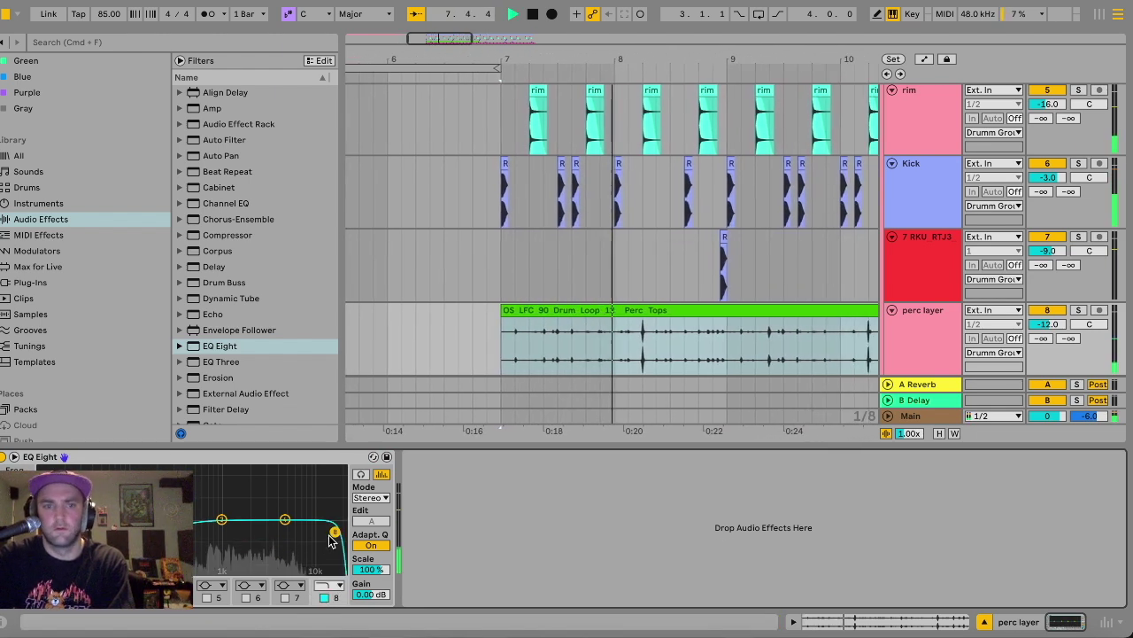
pyautogui.moveTo(334, 531); pyautogui.dragTo(300, 533)
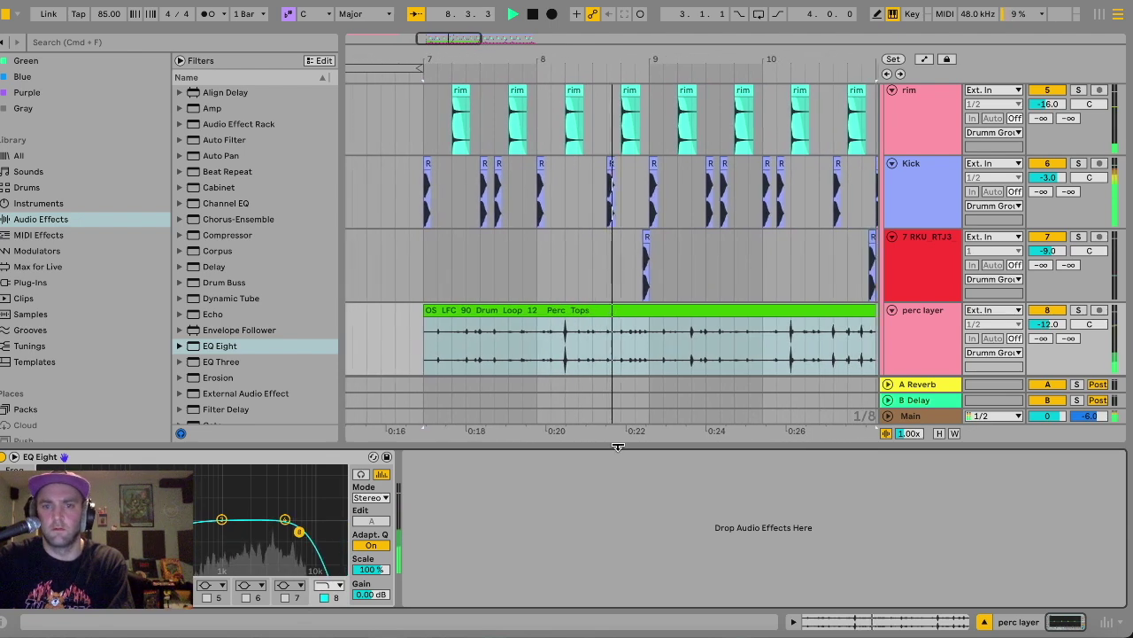
pyautogui.moveTo(617, 446); pyautogui.dragTo(620, 452)
pyautogui.scroll(-1, 560, 347)
pyautogui.click(558, 345)
pyautogui.press('space')
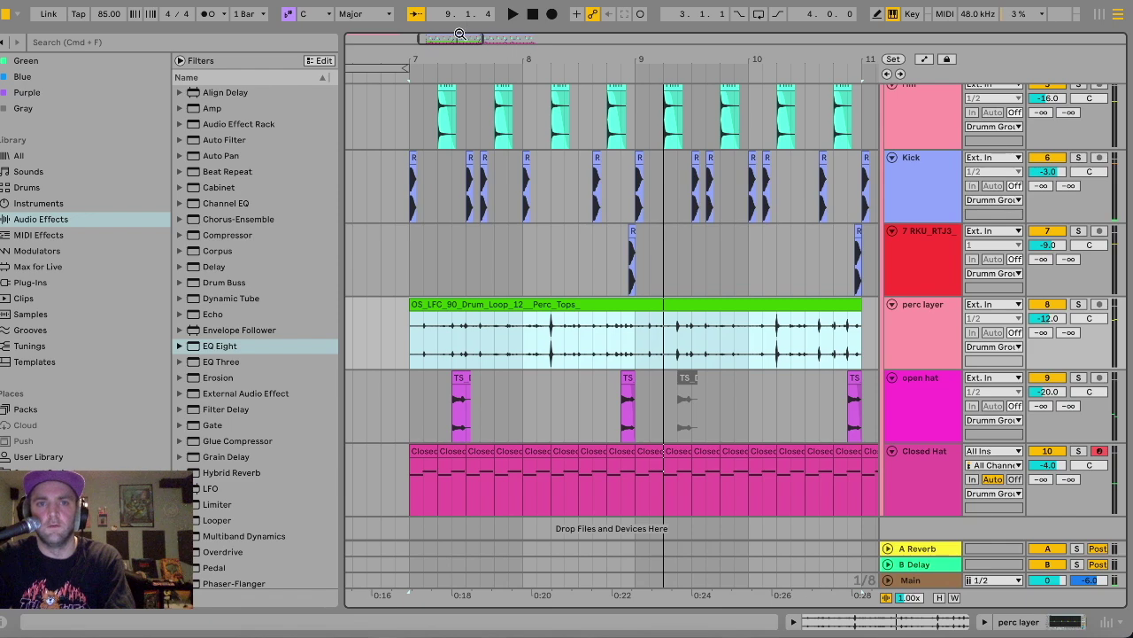
# Duplicate the four-bar percussion loop clip so the copy starts at bar 11.
pyautogui.moveTo(460, 33); pyautogui.dragTo(458, 22)
pyautogui.hscroll(3, 626, 312)
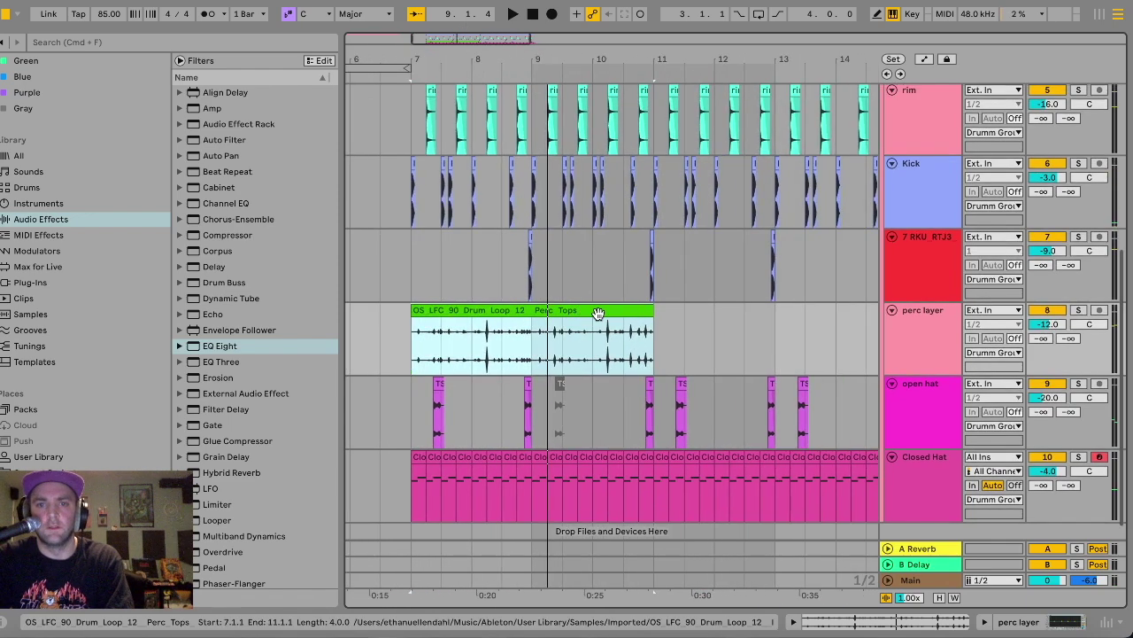
pyautogui.hscroll(2, 593, 313)
pyautogui.press('super+d')
pyautogui.hscroll(-5, 592, 313)
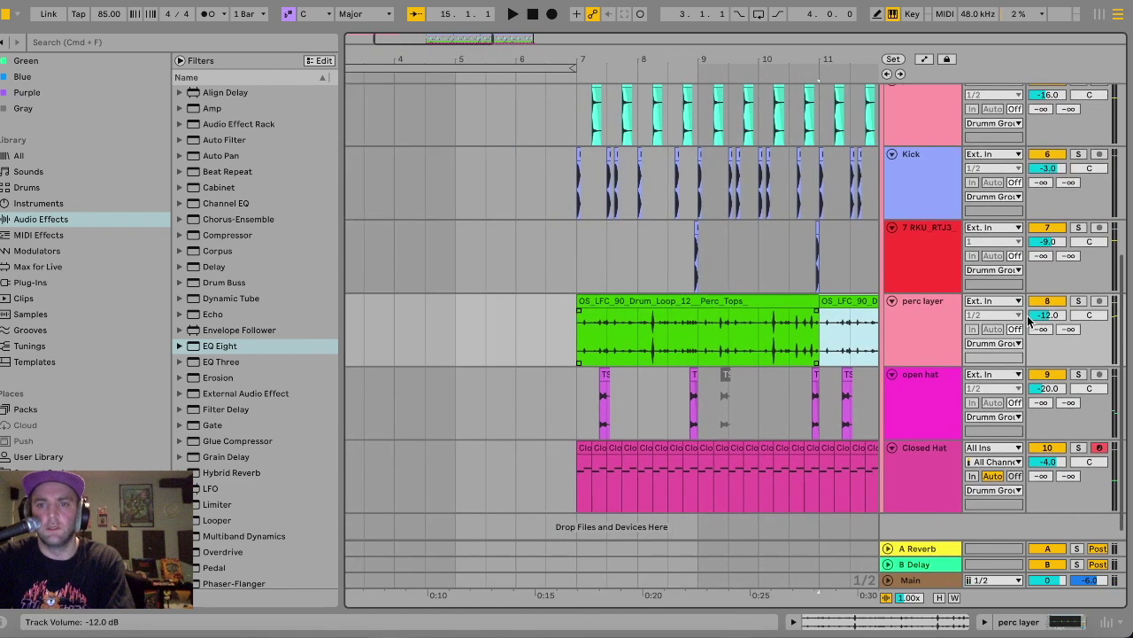
# Insert an audio track below perc layer and paste a copy of the first percussion loop clip on it at bar 7.
pyautogui.click(919, 331)
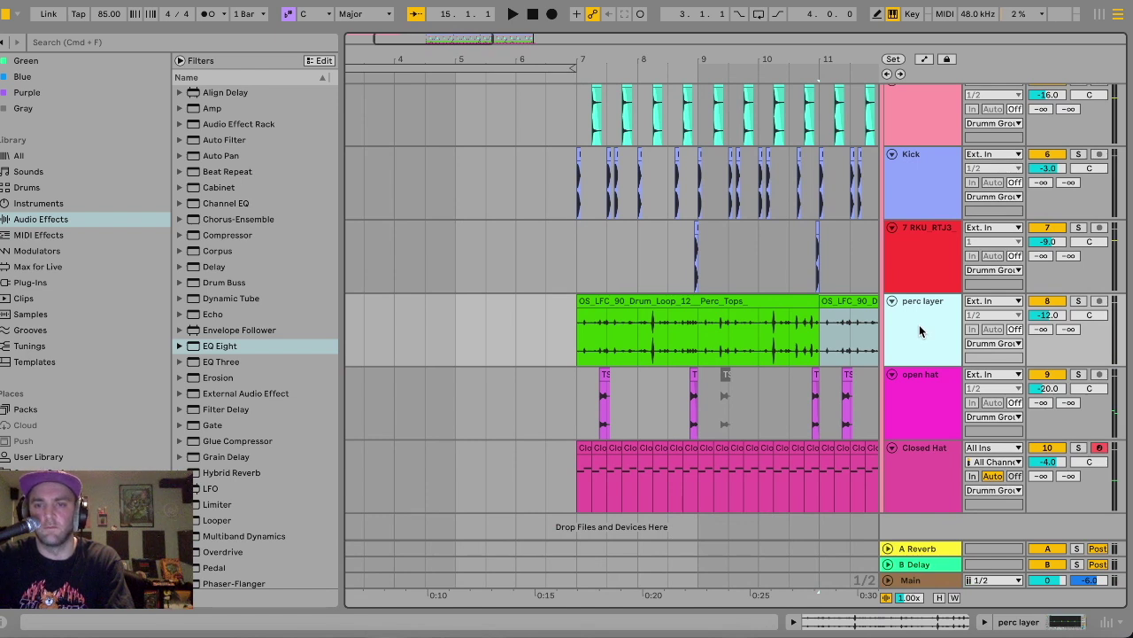
pyautogui.press('super+t')
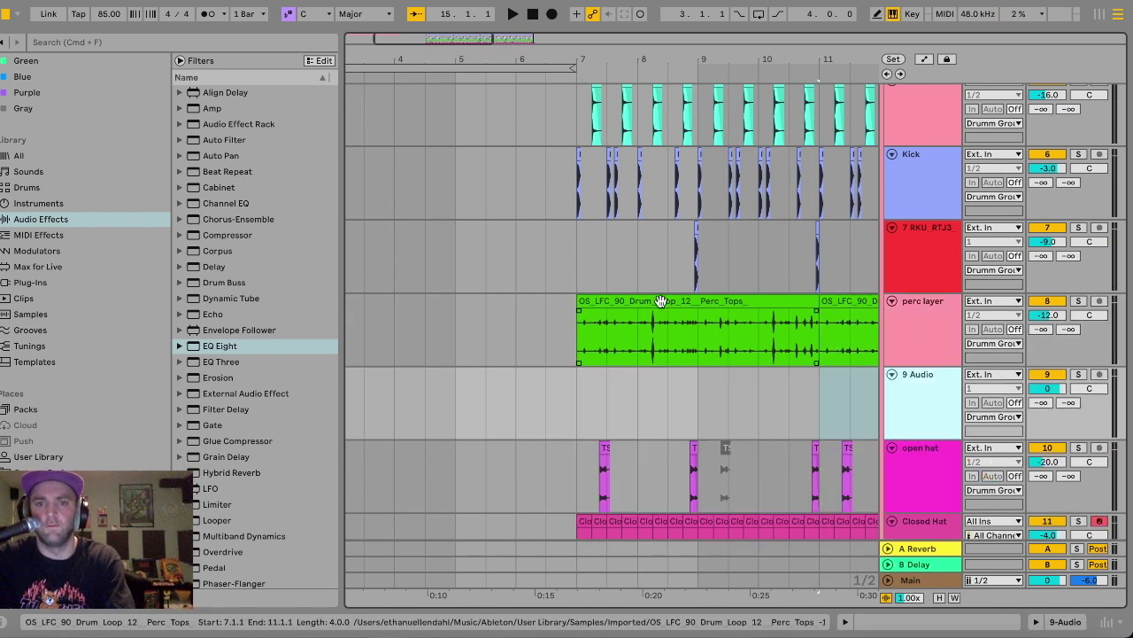
pyautogui.click(638, 341)
pyautogui.press('super+c')
pyautogui.click(580, 387)
pyautogui.press('super+v')
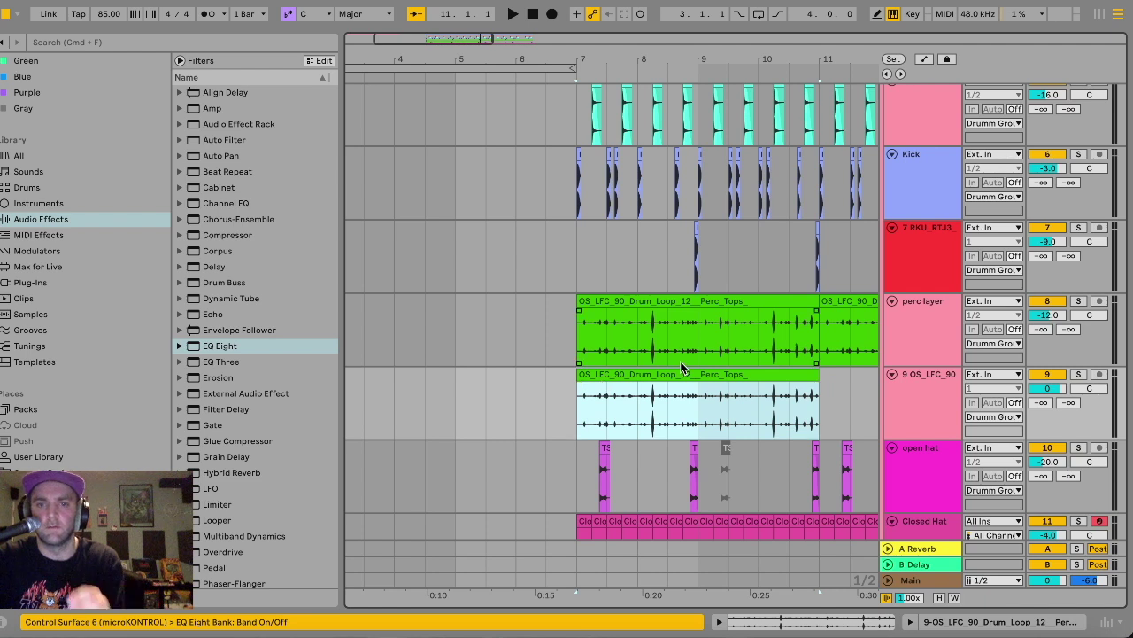
pyautogui.scroll(-6, 255, 266)
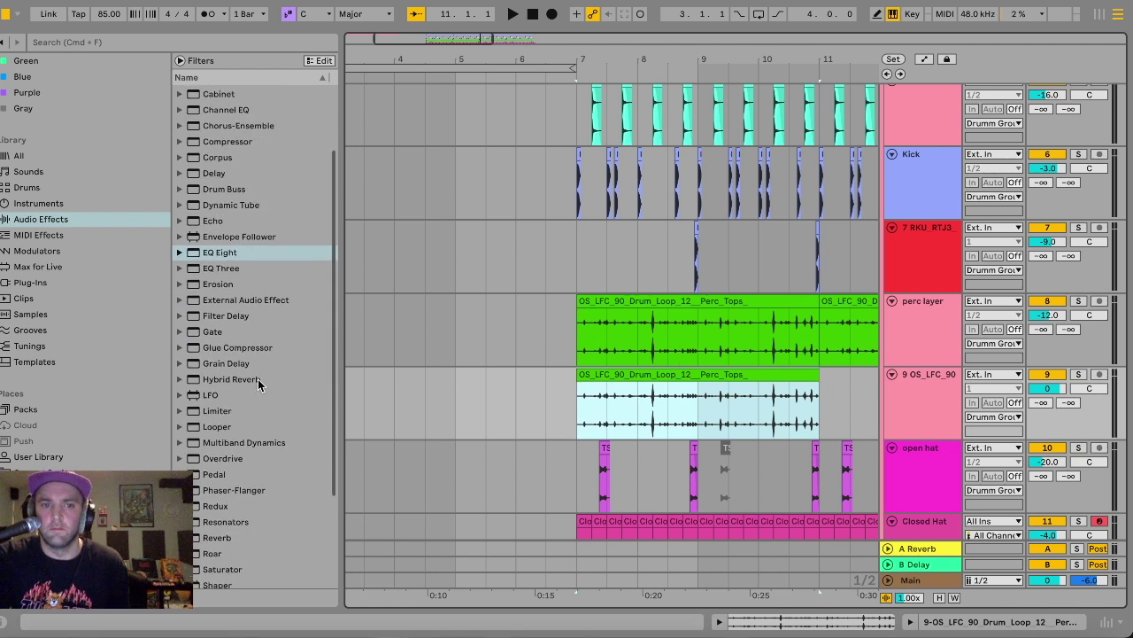
pyautogui.scroll(4, 258, 383)
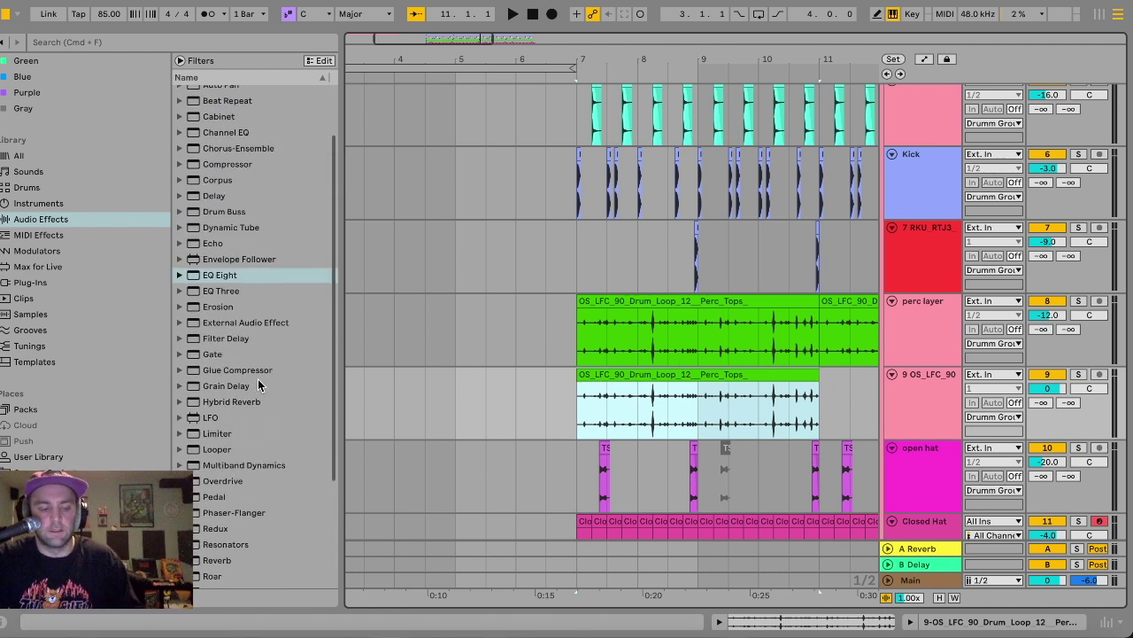
pyautogui.scroll(3, 258, 381)
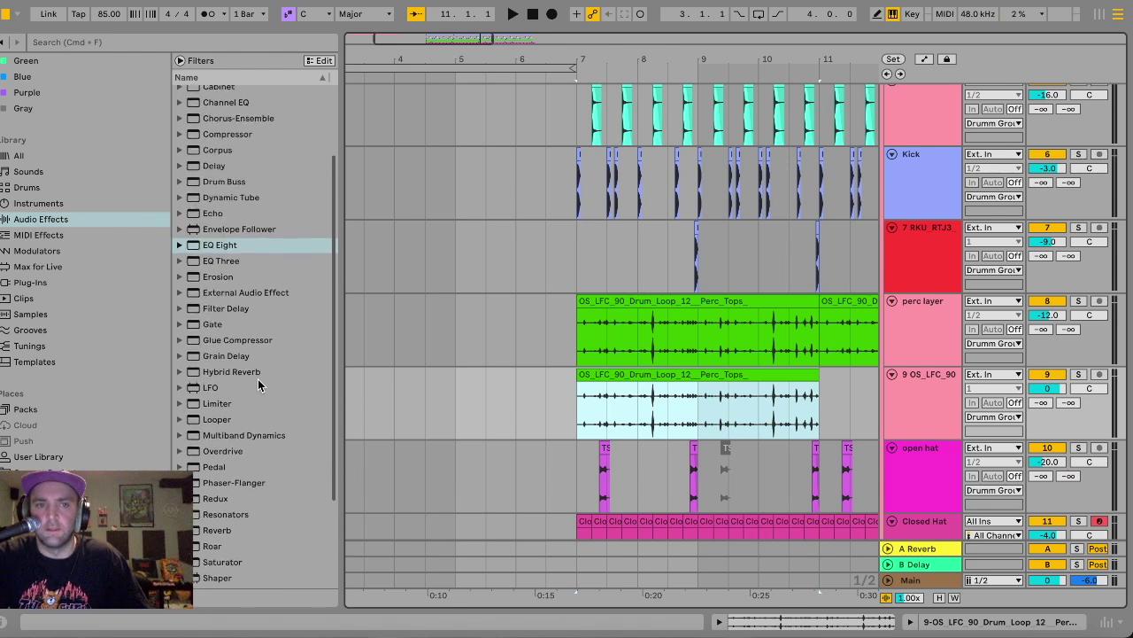
pyautogui.scroll(-7, 258, 378)
pyautogui.scroll(8, 286, 195)
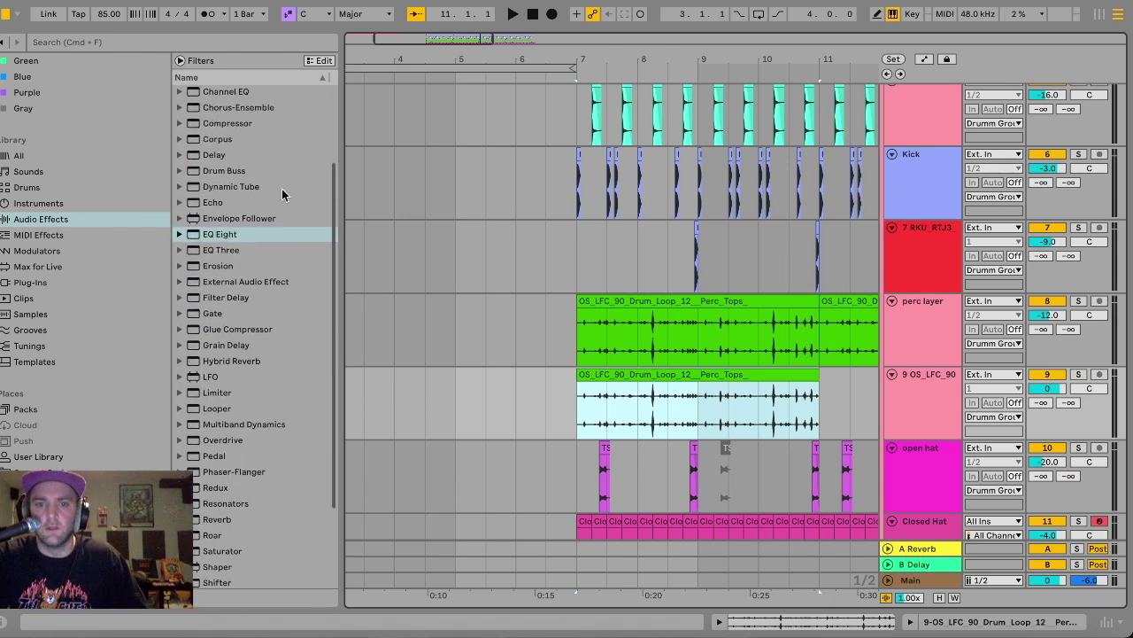
# Rename the new percussion copy track as freq shift.
pyautogui.click(904, 405)
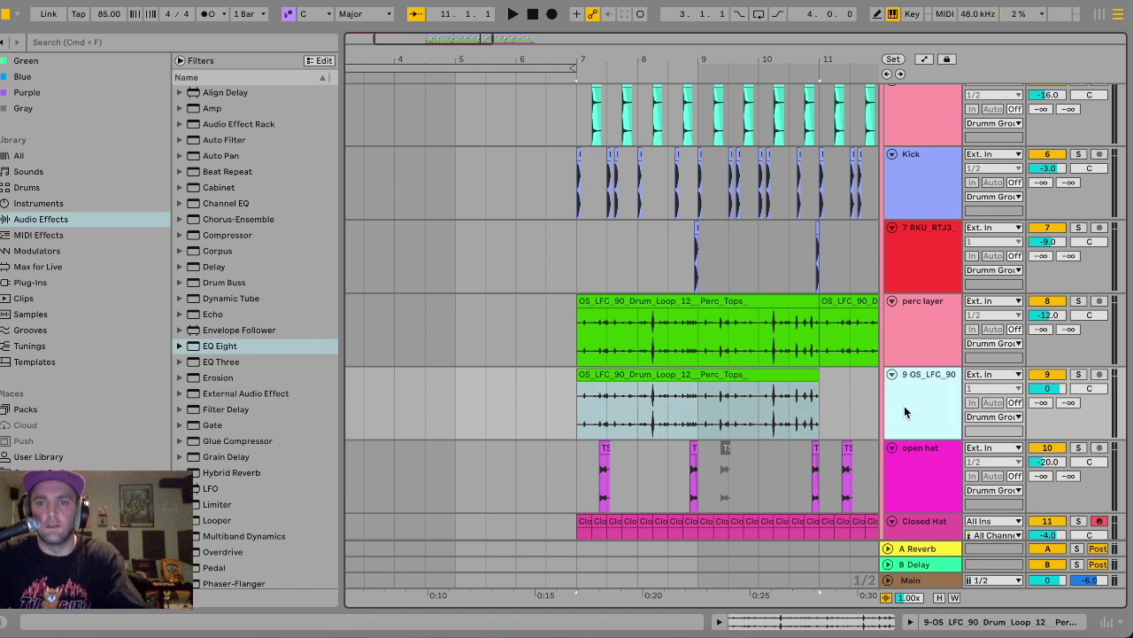
pyautogui.press('super+r')
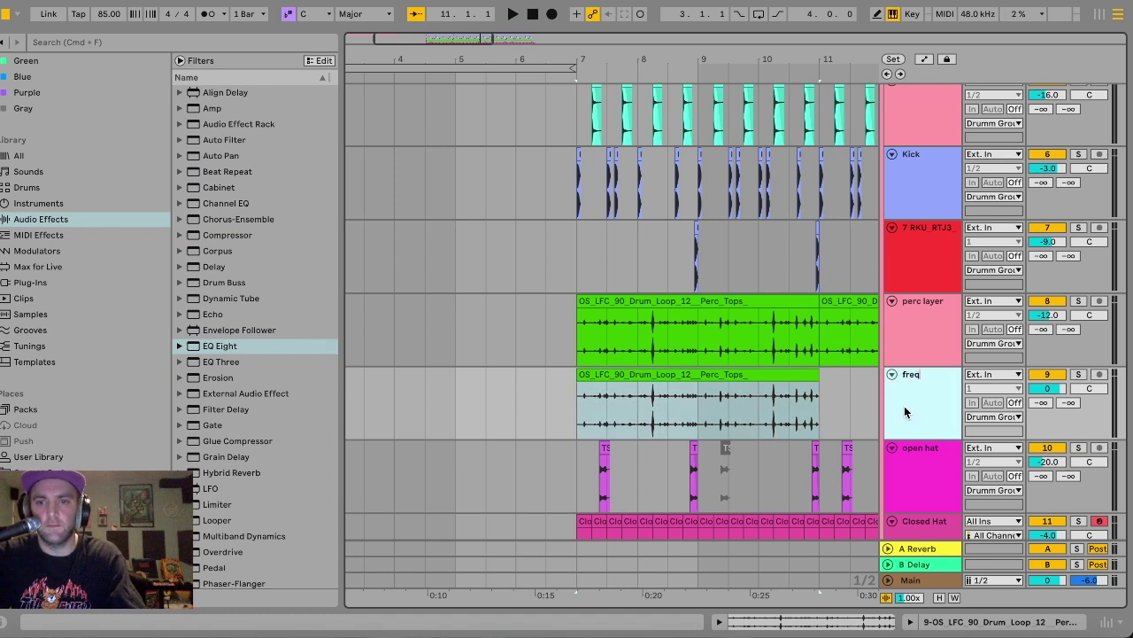
pyautogui.write('freq shift')
pyautogui.press('Return')
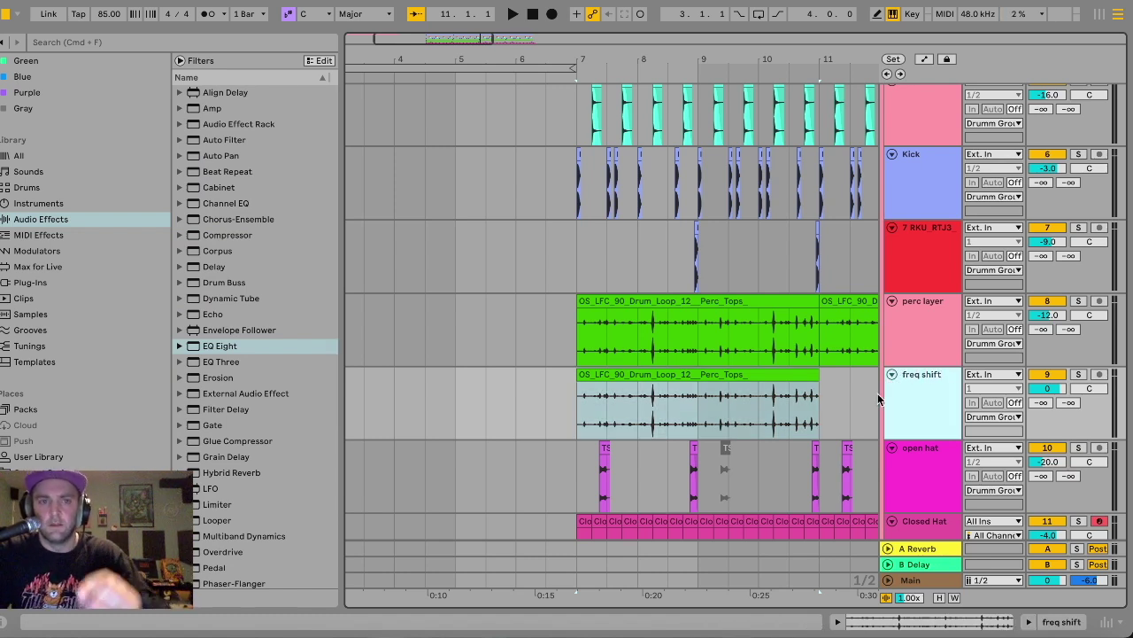
# Search the audio effects for "shift", add Shifter to the freq shift track and solo the track.
pyautogui.click(240, 45)
pyautogui.write('shift')
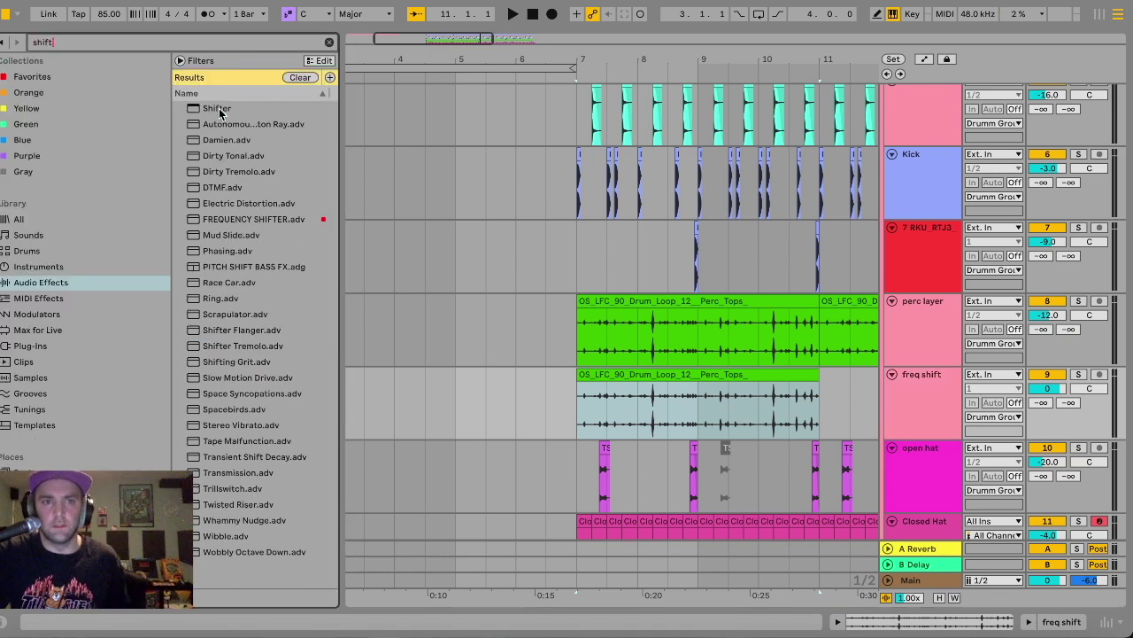
pyautogui.moveTo(232, 108); pyautogui.dragTo(662, 395)
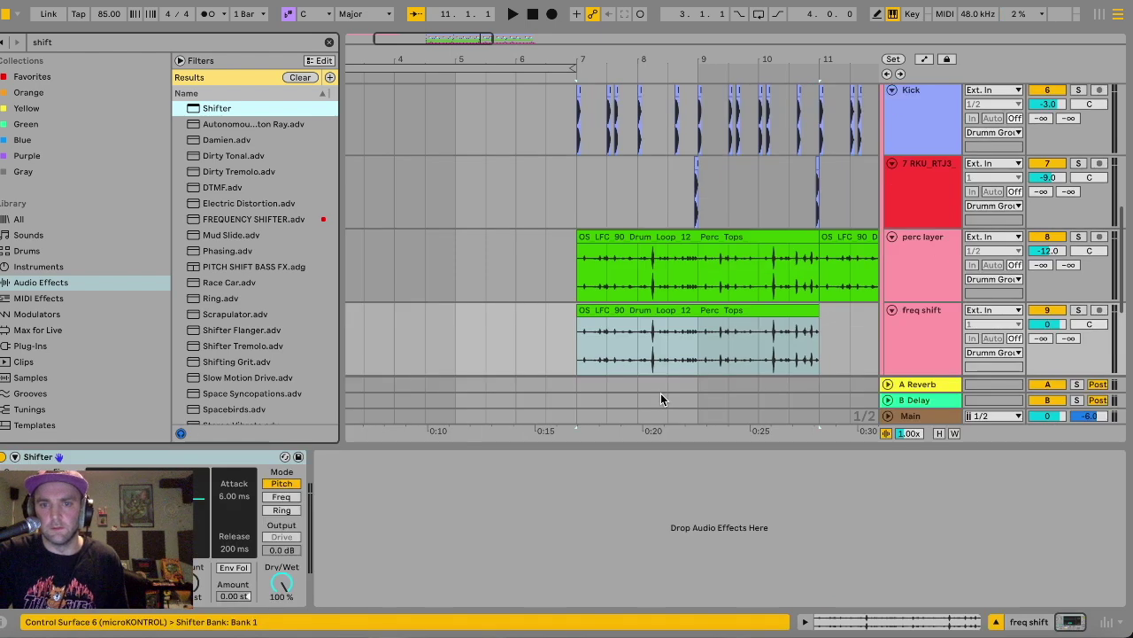
pyautogui.click(1079, 312)
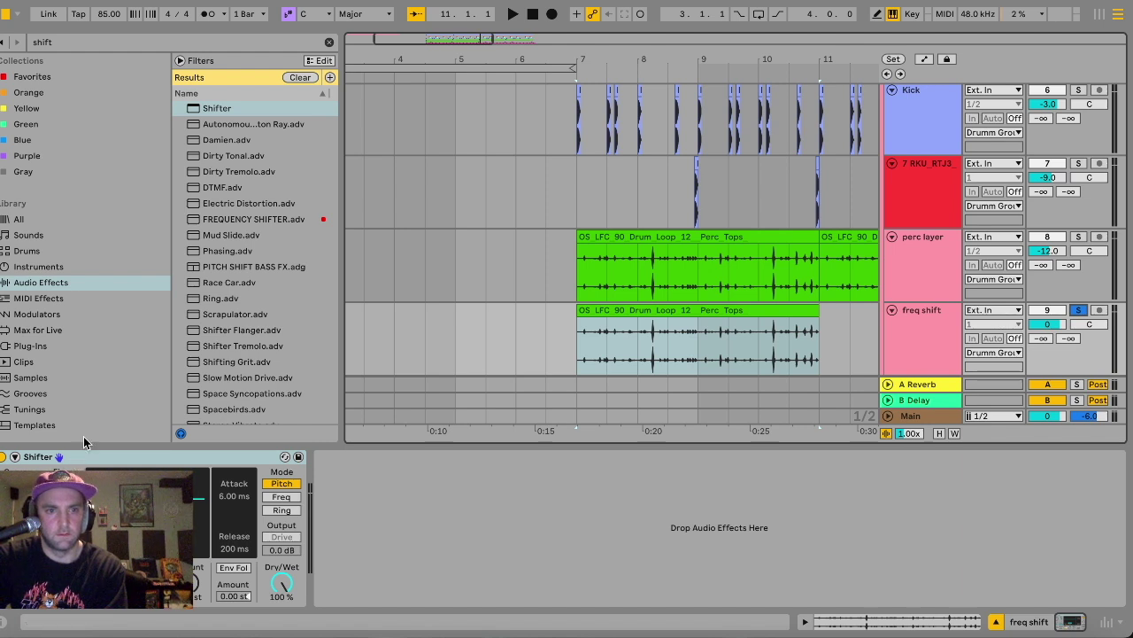
# Search the audio effects for "uti" and place Utility before Shifter on the freq shift track.
pyautogui.click(191, 44)
pyautogui.press('BackSpace')
pyautogui.press('BackSpace')
pyautogui.press('BackSpace')
pyautogui.press('BackSpace')
pyautogui.press('BackSpace')
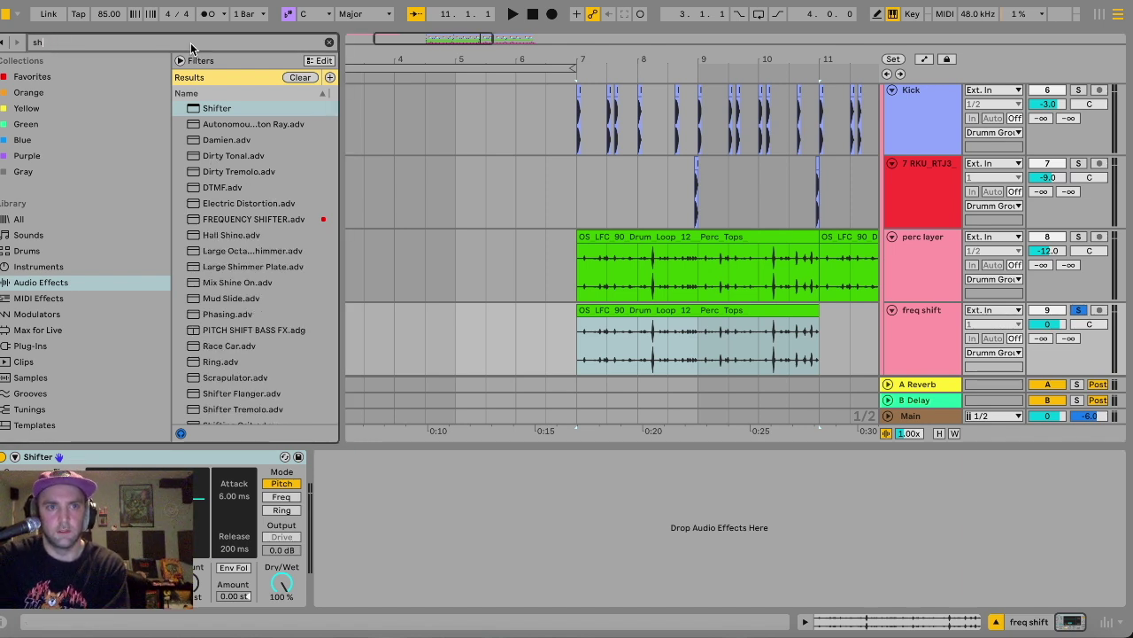
pyautogui.write('ui')
pyautogui.press('BackSpace')
pyautogui.write('ti')
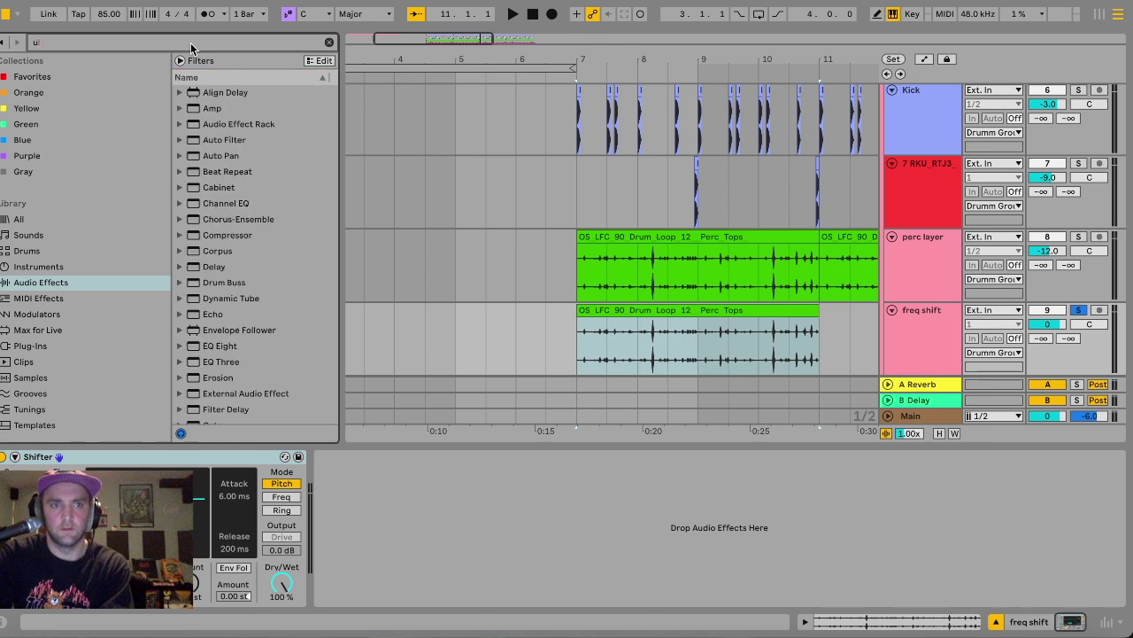
pyautogui.moveTo(212, 108); pyautogui.dragTo(26, 496)
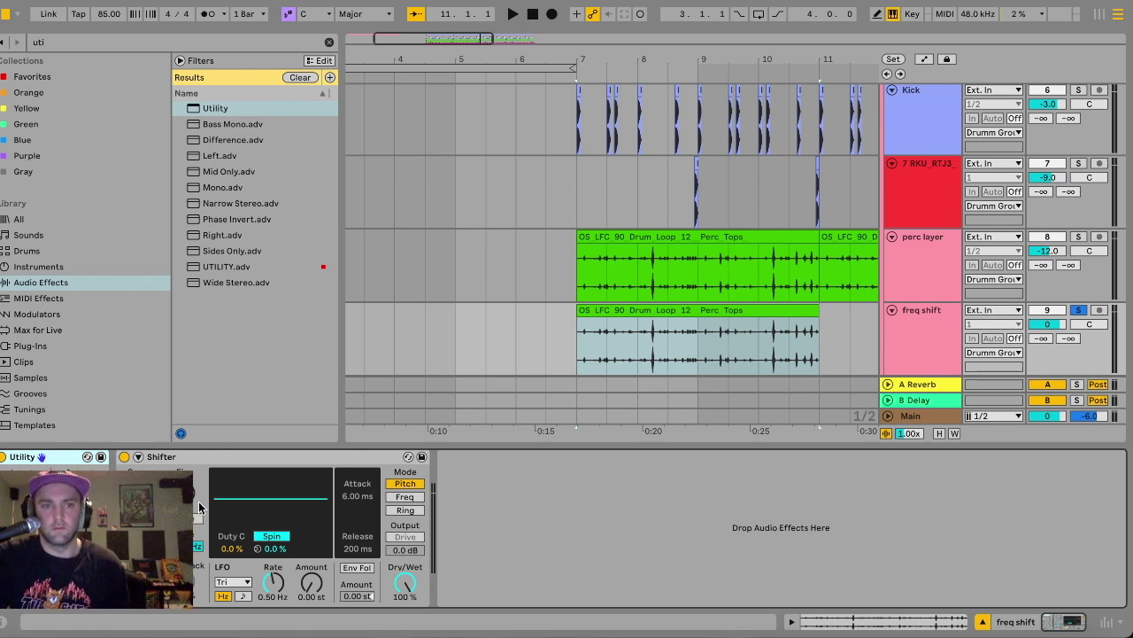
# Play the soloed freq shift percussion clip from bar 7 while adjusting Shifter's pitch.
pyautogui.click(580, 352)
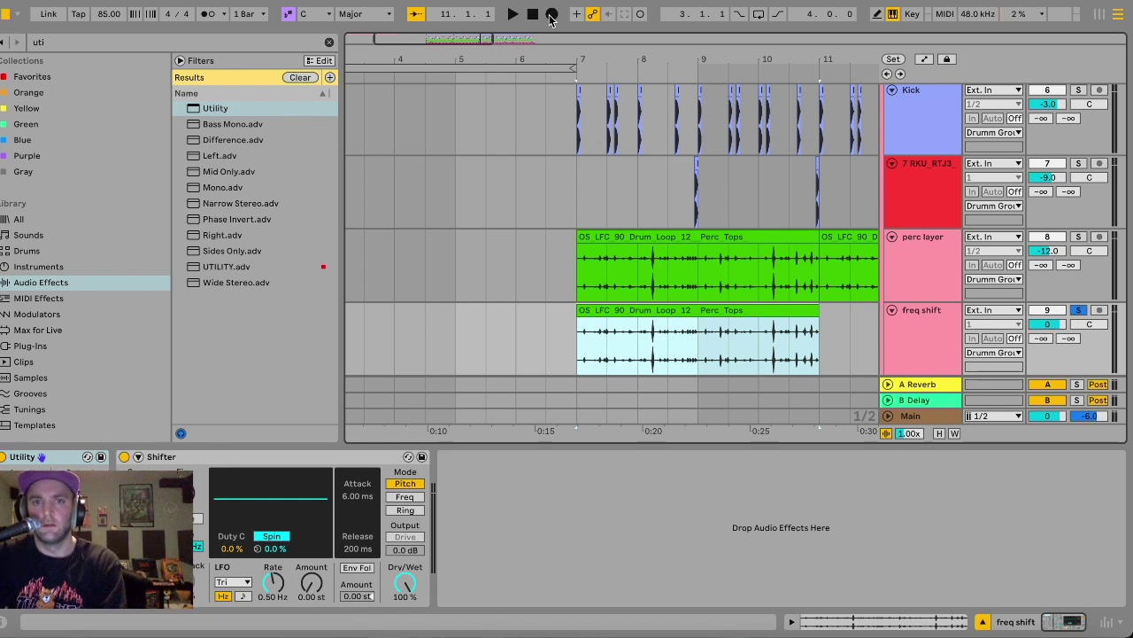
pyautogui.click(589, 350)
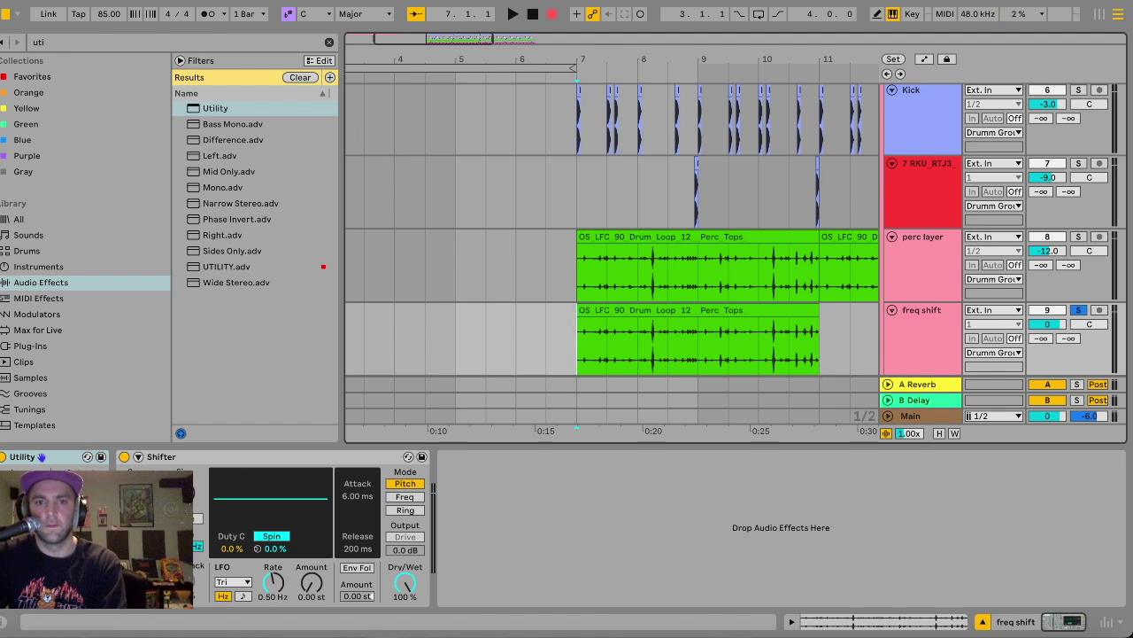
pyautogui.press('space')
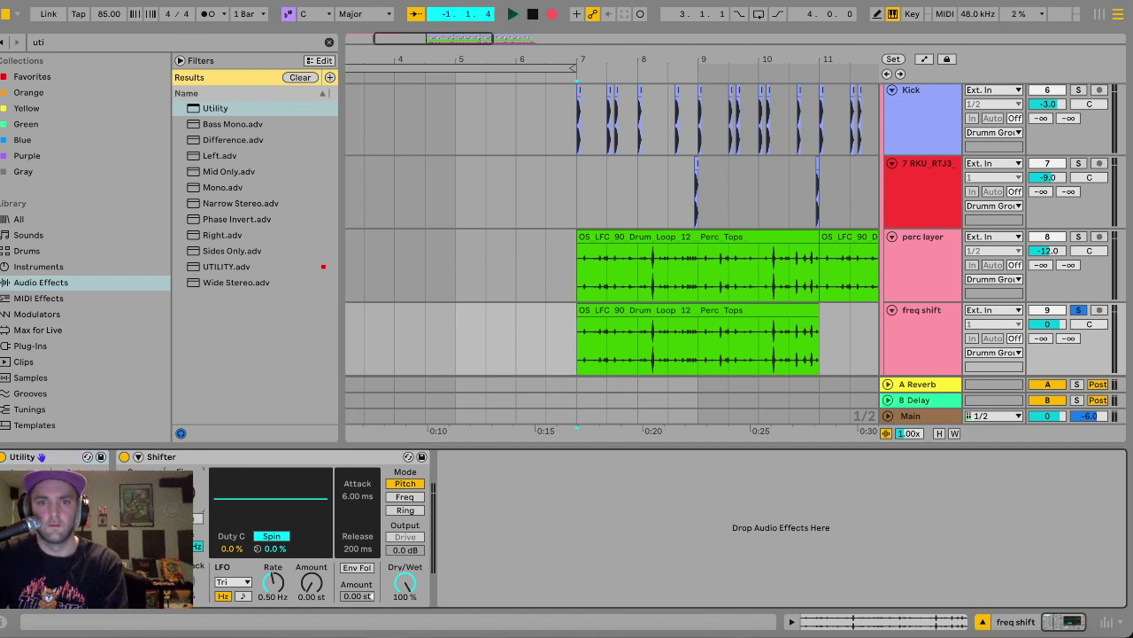
pyautogui.click(602, 349)
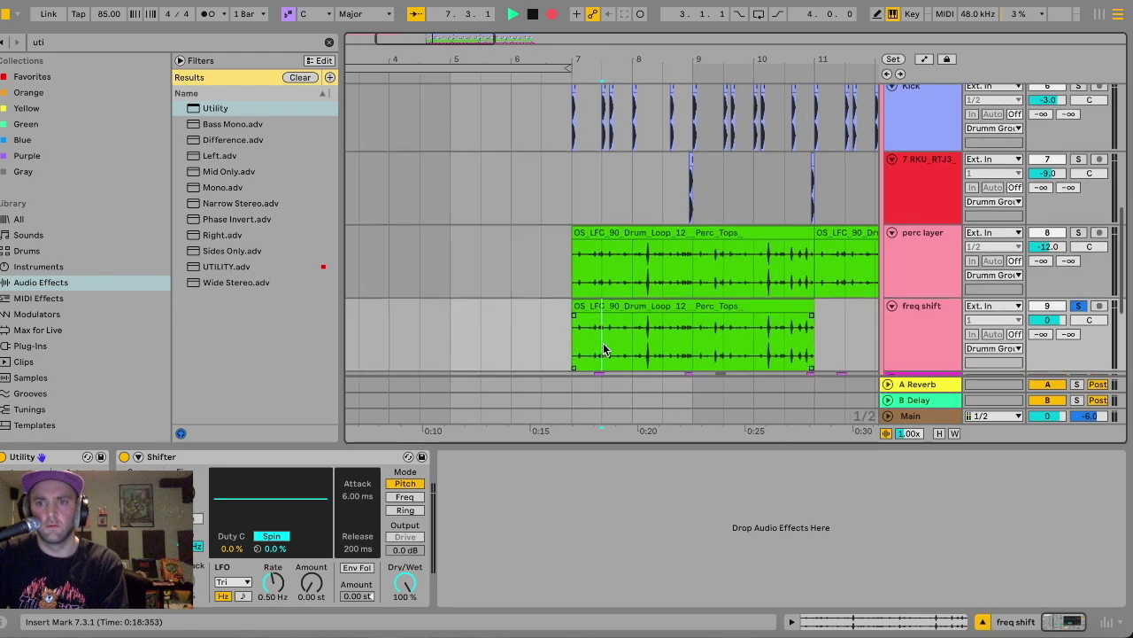
pyautogui.scroll(-3, 909, 213)
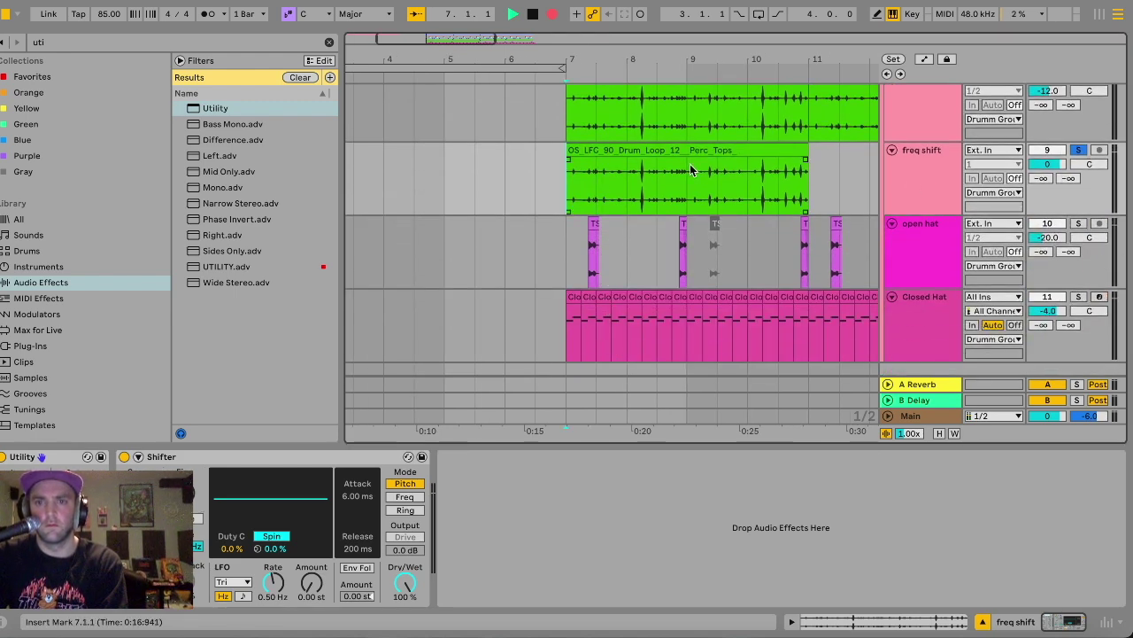
pyautogui.click(932, 168)
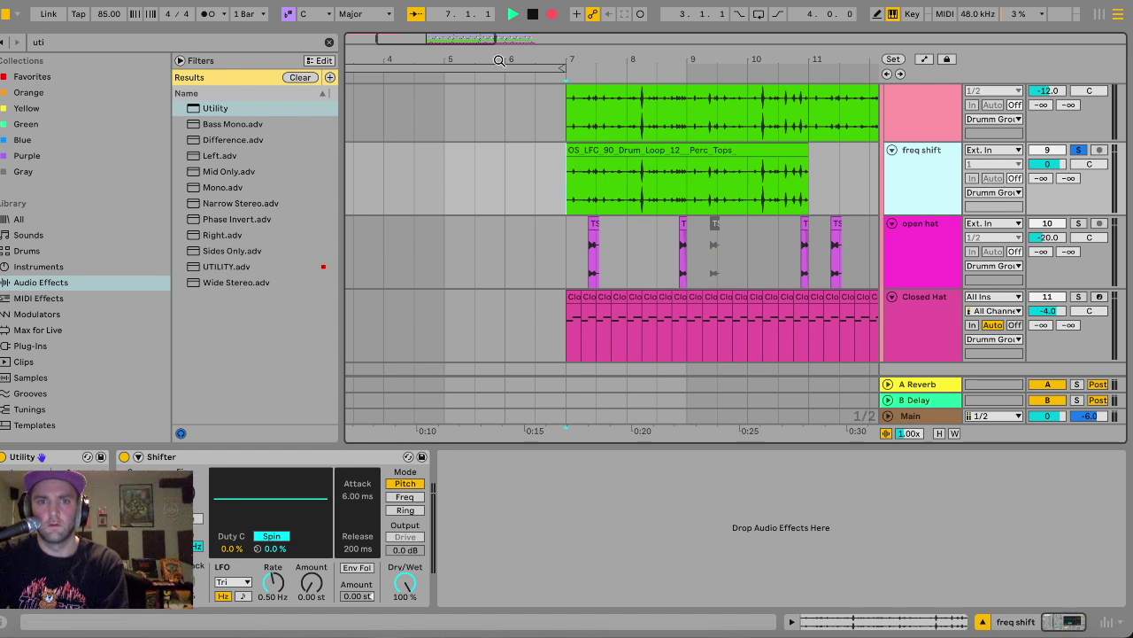
pyautogui.click(146, 507)
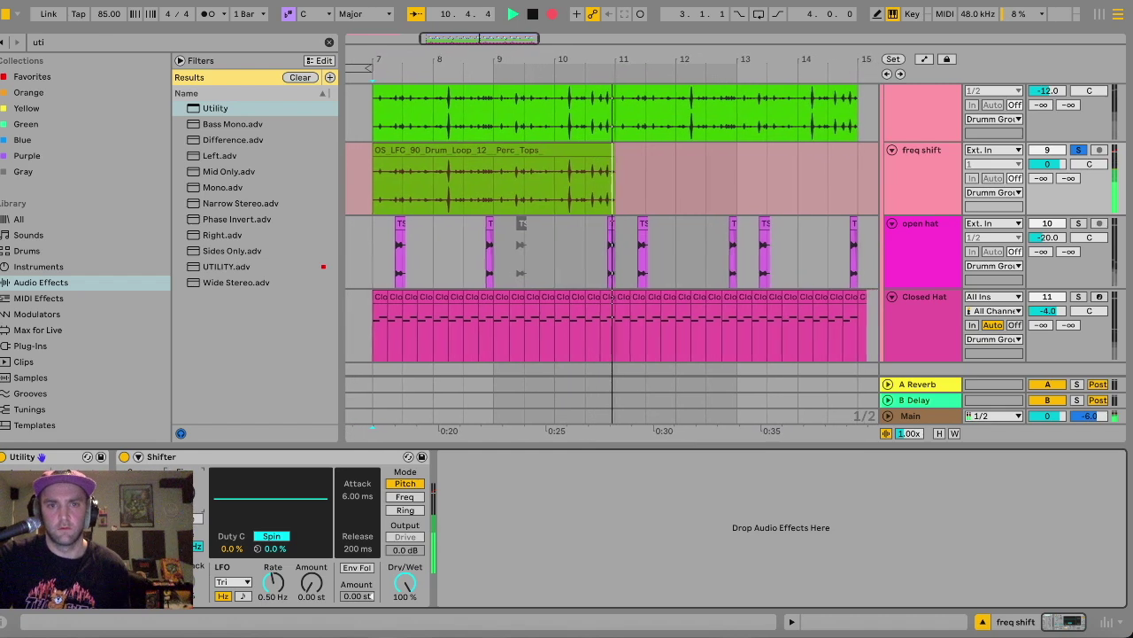
pyautogui.press('space')
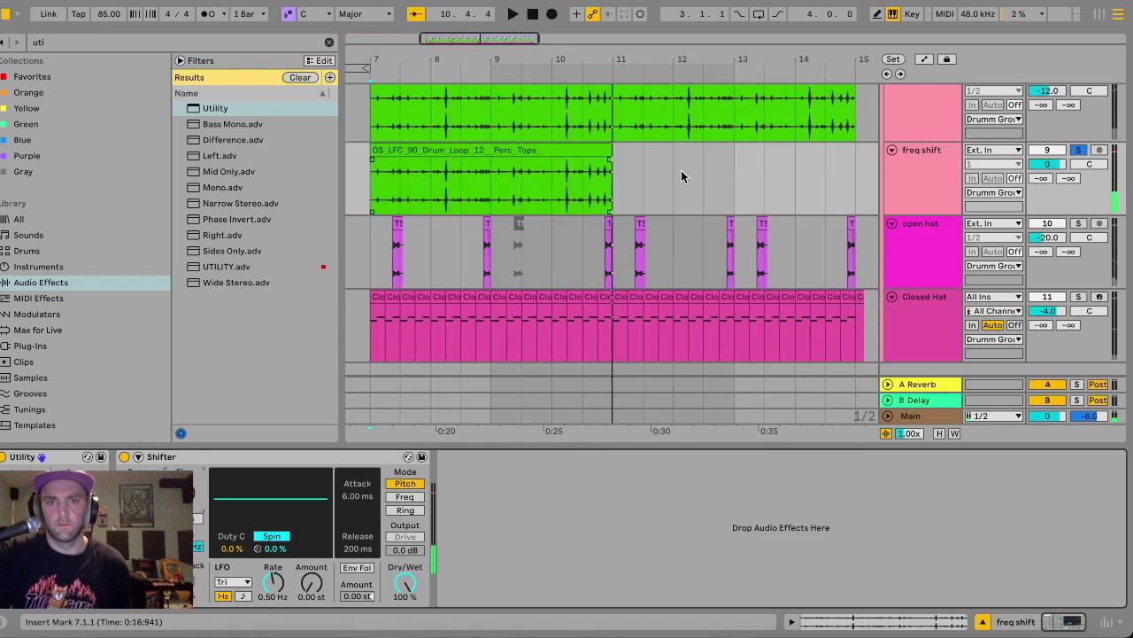
# Set the freq shift track's volume to -3.0 dB, replay its clip from bar 7 and take the track out of solo.
pyautogui.click(1079, 151)
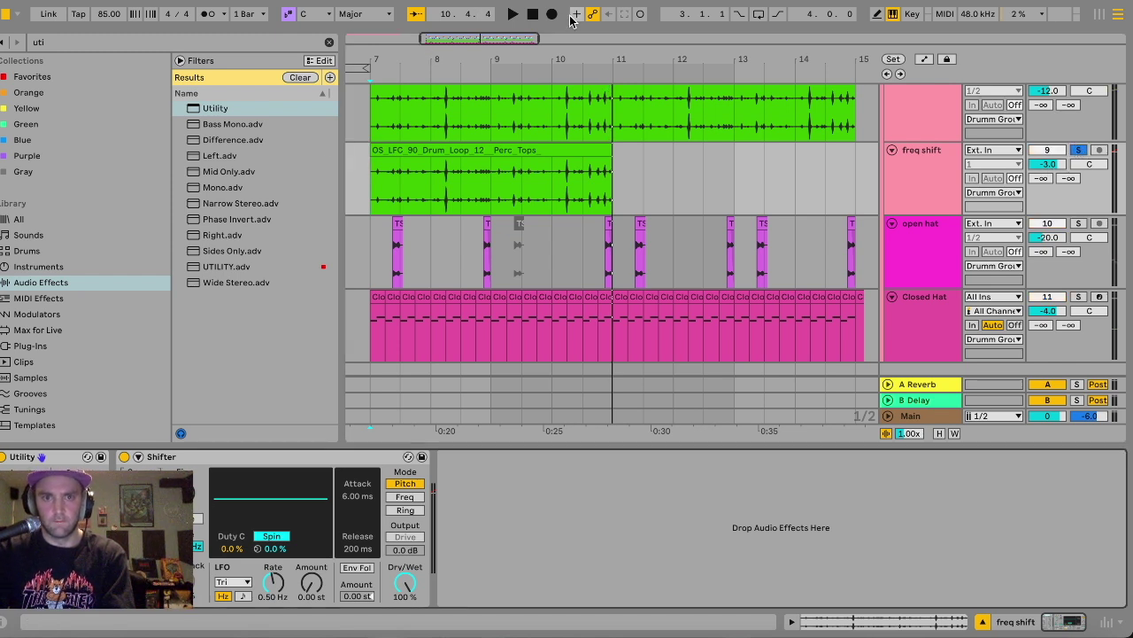
pyautogui.click(370, 204)
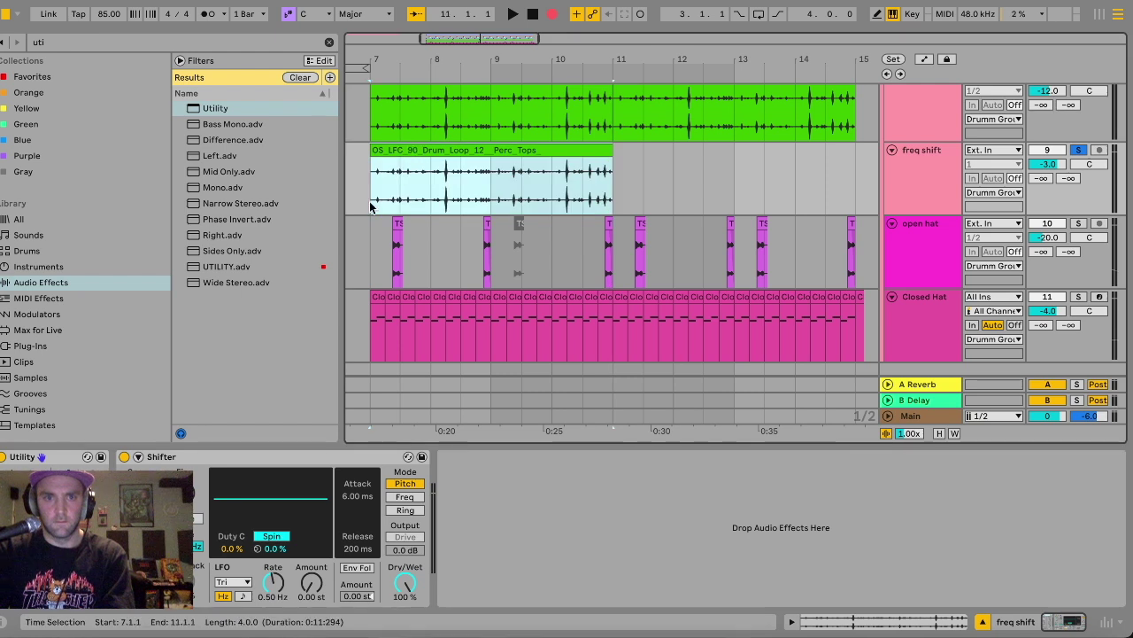
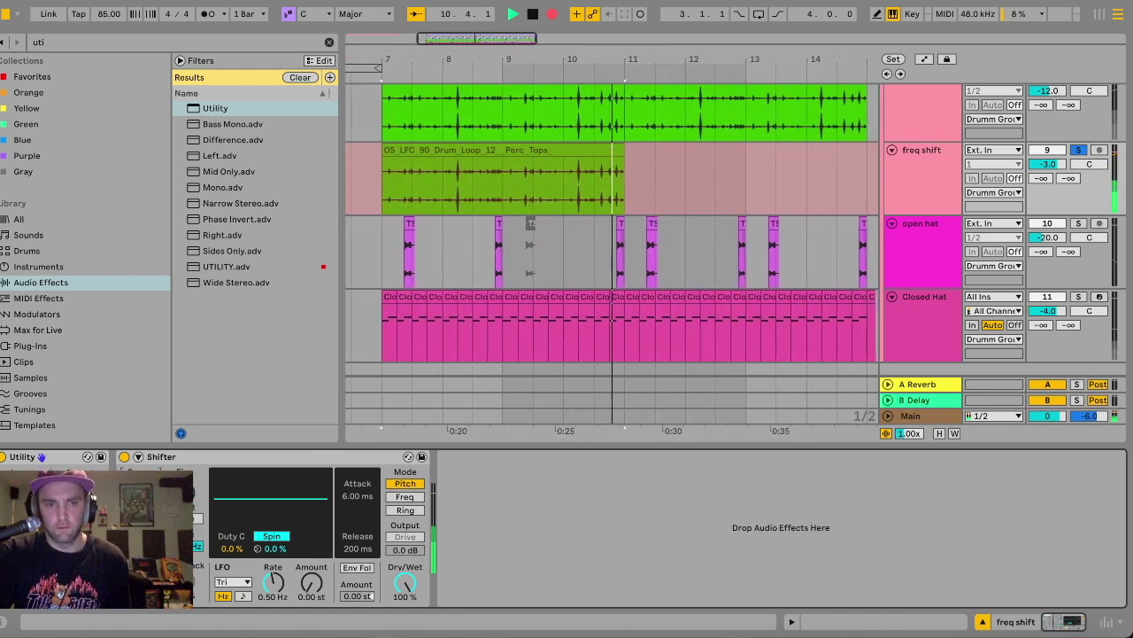
pyautogui.press('space')
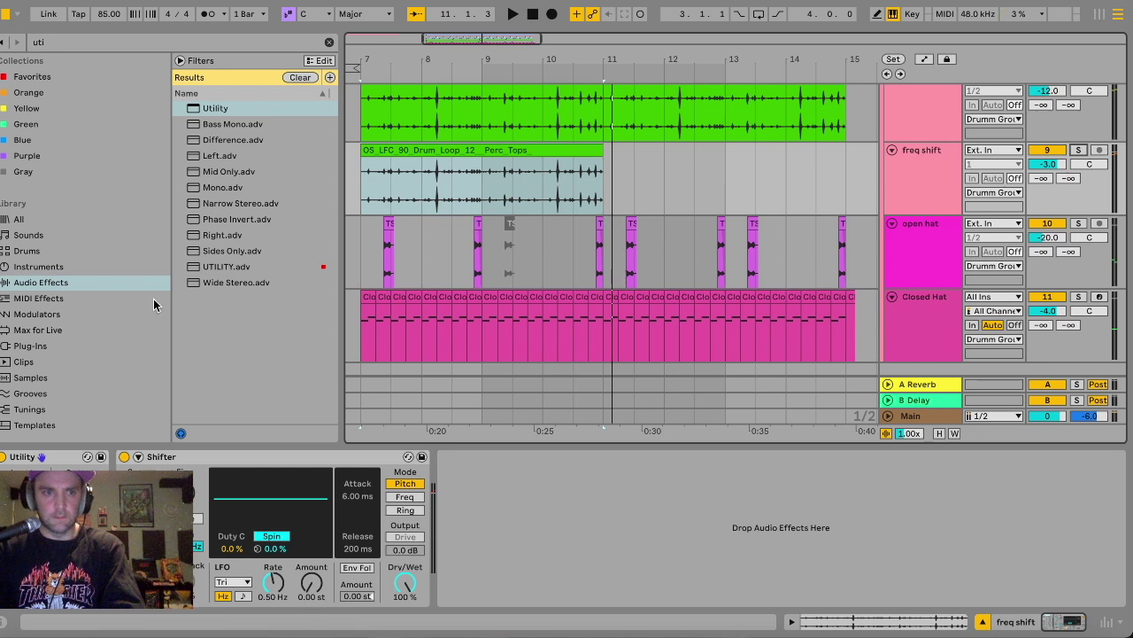
# Clear the effects search, add Auto Pan after Shifter on the freq shift track and set its Amount to 62.7%.
pyautogui.click(329, 42)
pyautogui.moveTo(225, 156); pyautogui.dragTo(507, 504)
pyautogui.moveTo(454, 556)
pyautogui.mouseDown()
pyautogui.moveTo(453, 526)
pyautogui.moveTo(459, 546)
pyautogui.mouseUp()
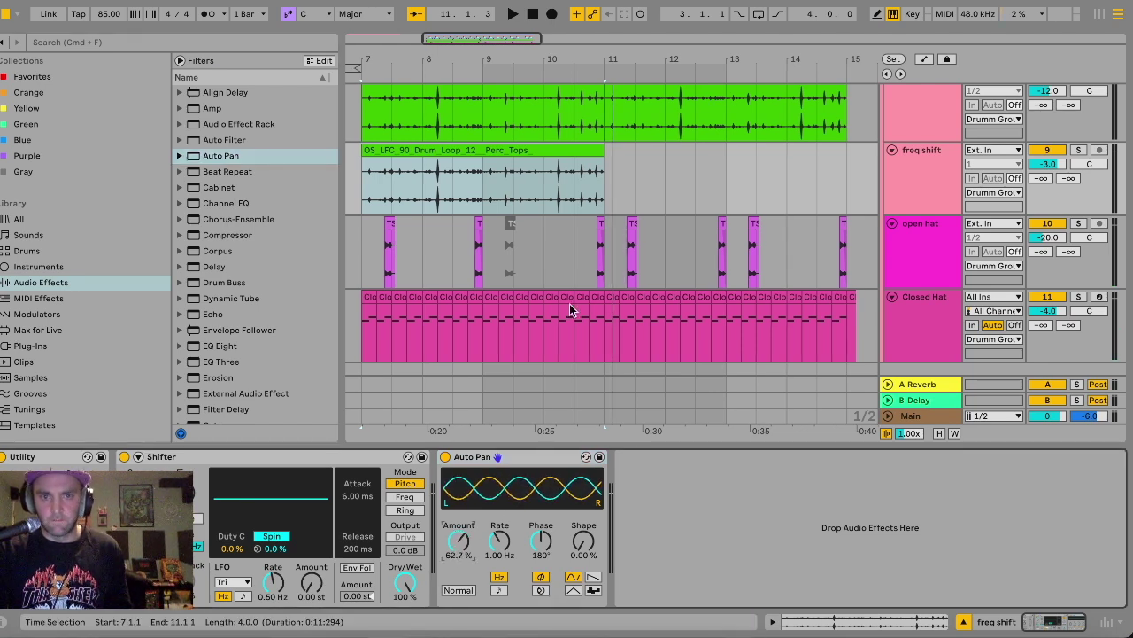
# Solo the Drumm Group and play the drums from bar 7.
pyautogui.hscroll(-3, 569, 304)
pyautogui.click(493, 189)
pyautogui.hscroll(4, 493, 189)
pyautogui.scroll(3, 493, 190)
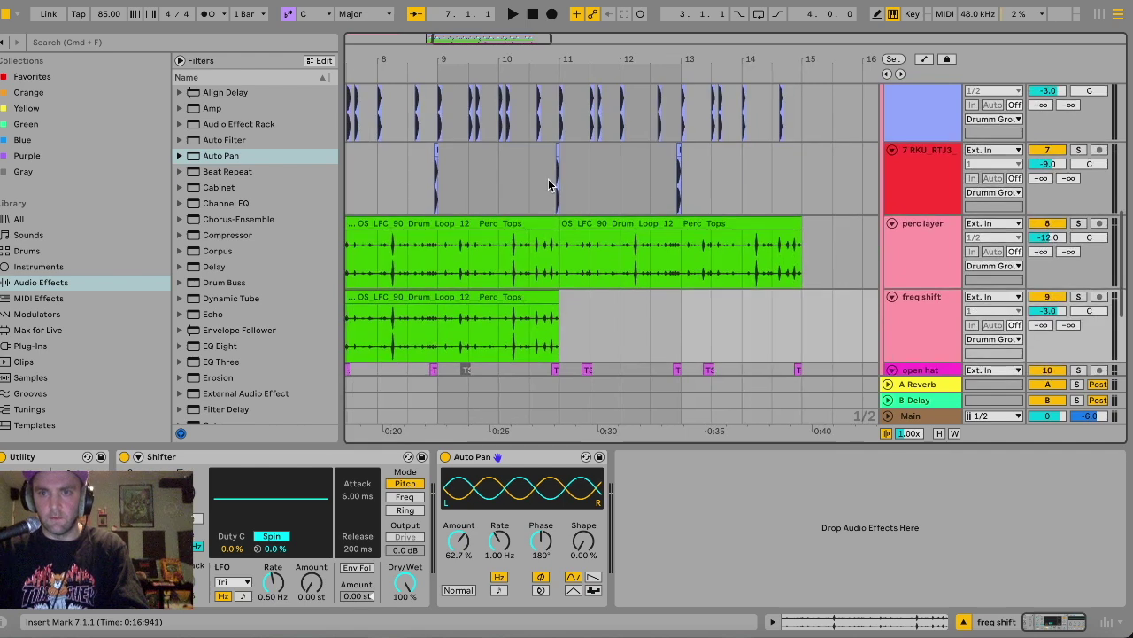
pyautogui.scroll(6, 549, 186)
pyautogui.hscroll(-2, 549, 185)
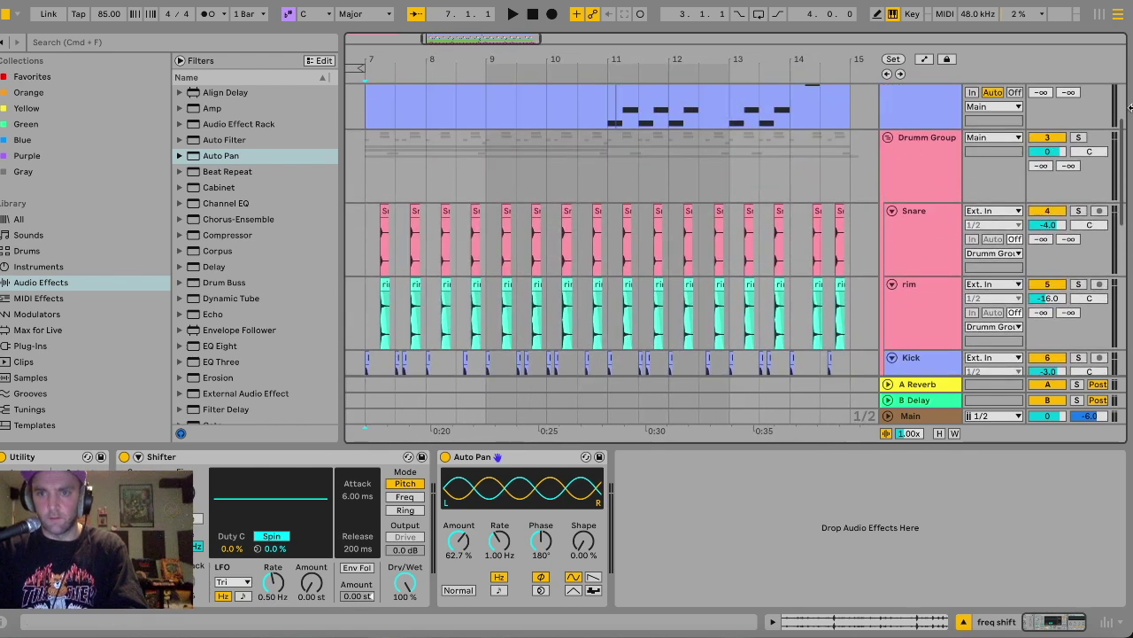
pyautogui.hscroll(-2, 476, 241)
pyautogui.scroll(-1, 477, 241)
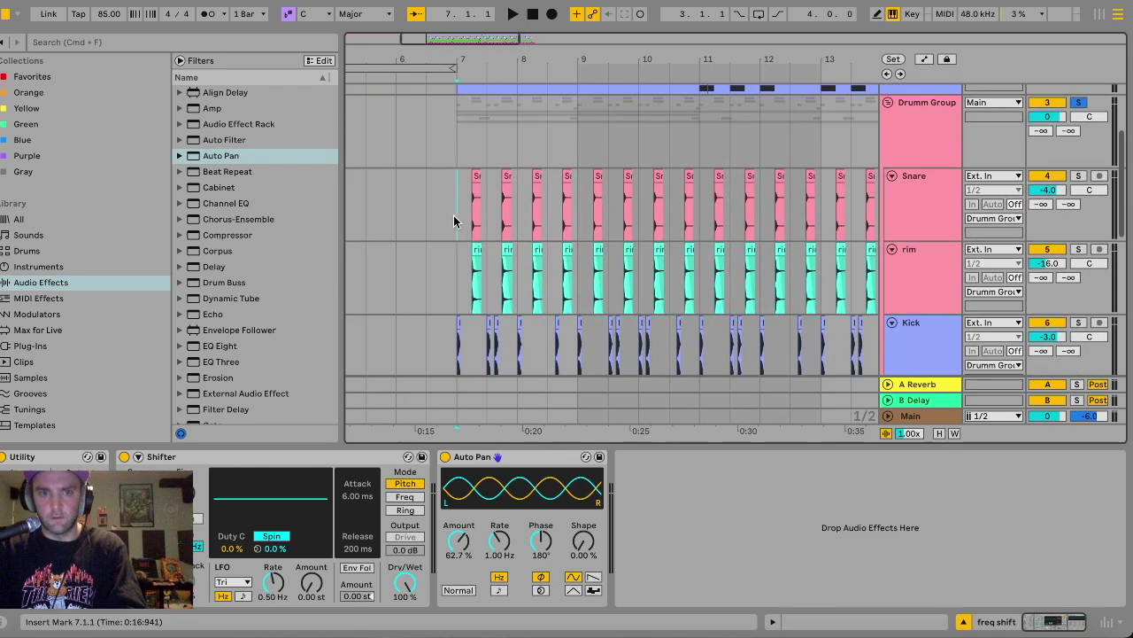
pyautogui.click(453, 217)
pyautogui.press('space')
# Duplicate the freq shift percussion clip to bar 11 and set the track's volume to -11.0 dB.
pyautogui.hscroll(-3, 453, 216)
pyautogui.scroll(-4, 454, 217)
pyautogui.hscroll(2, 453, 217)
pyautogui.scroll(-3, 535, 264)
pyautogui.hscroll(2, 535, 264)
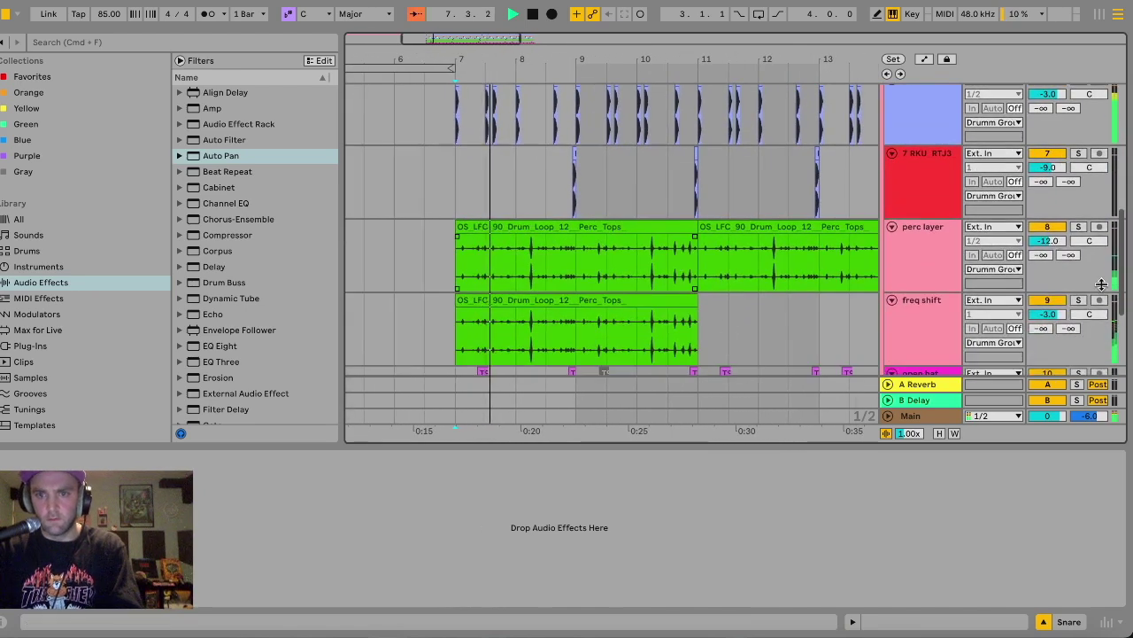
pyautogui.click(659, 302)
pyautogui.press('super+d')
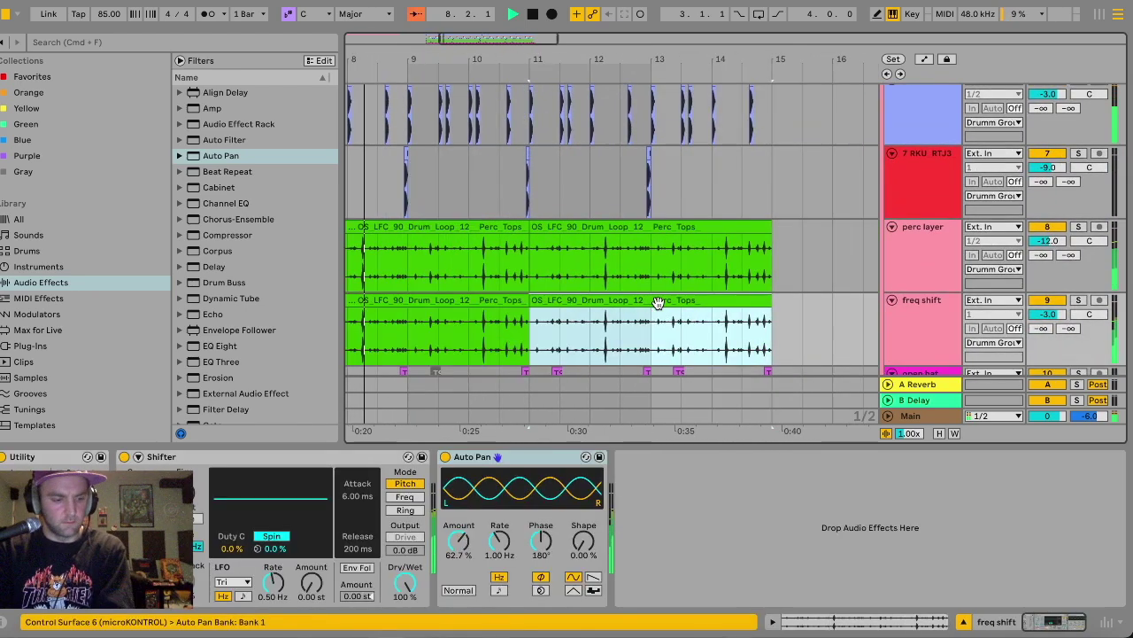
pyautogui.click(1046, 314)
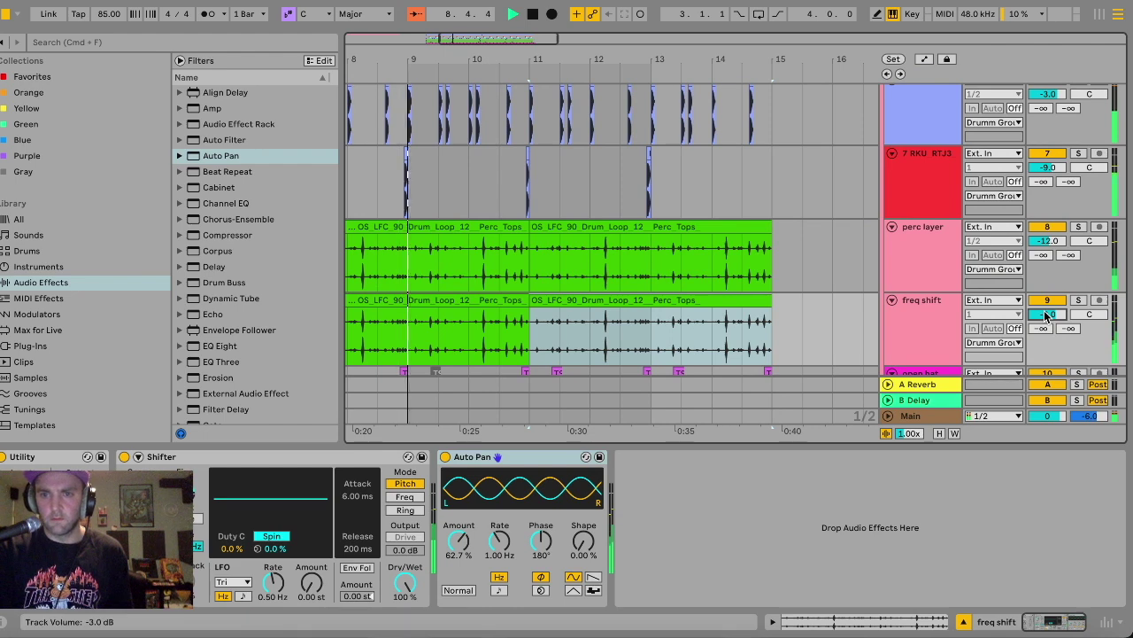
pyautogui.moveTo(1045, 317)
pyautogui.mouseDown()
pyautogui.moveTo(1045, 337)
pyautogui.moveTo(1054, 332)
pyautogui.mouseUp()
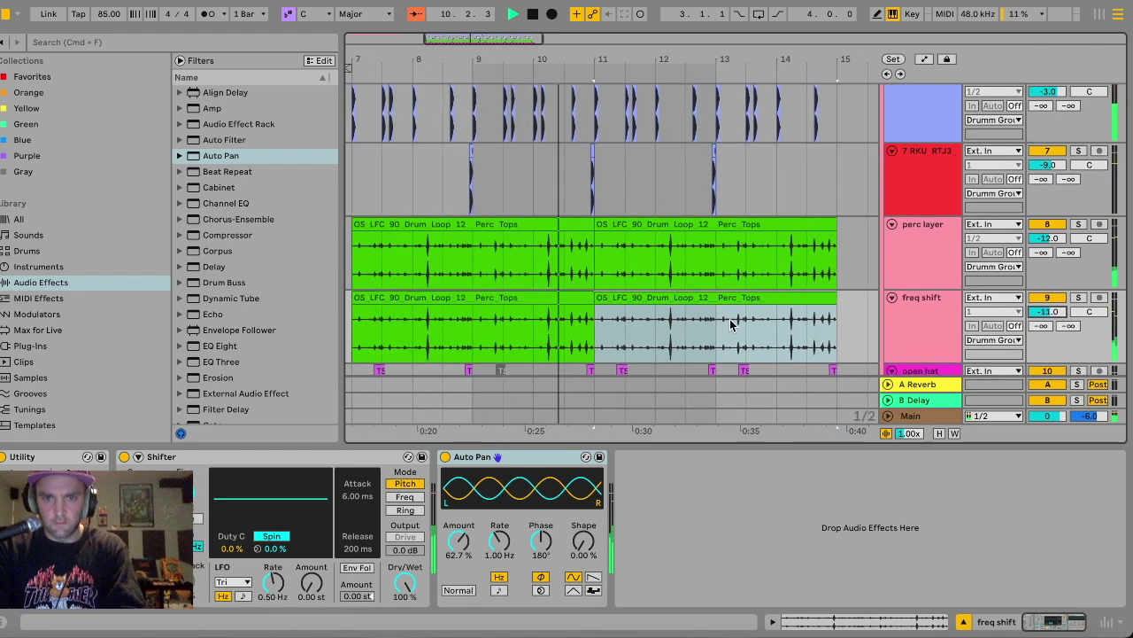
# Stretch the first freq shift clip to half speed with an 8-bar loop length, listen to it and close the clip editor.
pyautogui.hscroll(-2, 588, 360)
pyautogui.doubleClick(562, 293)
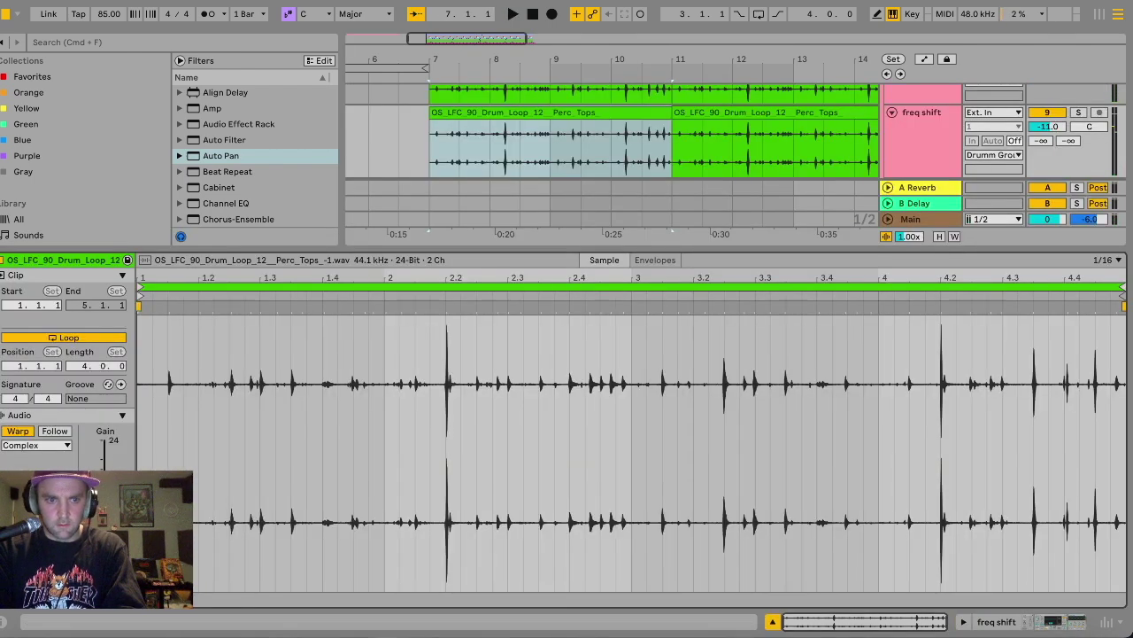
pyautogui.click(17, 503)
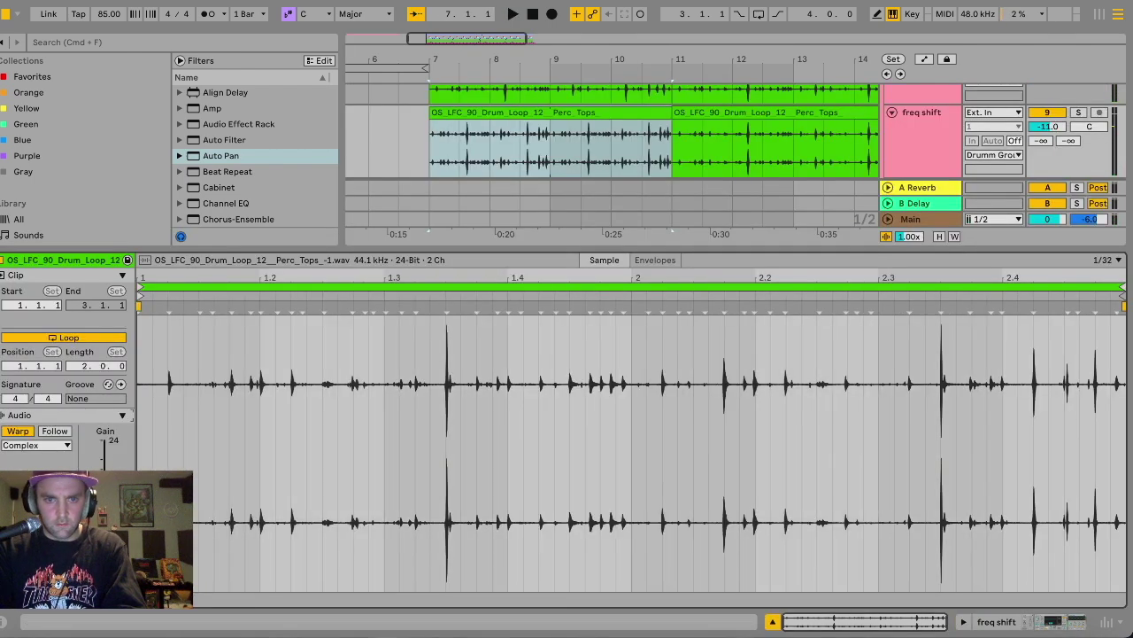
pyautogui.click(53, 503)
pyautogui.click(53, 503)
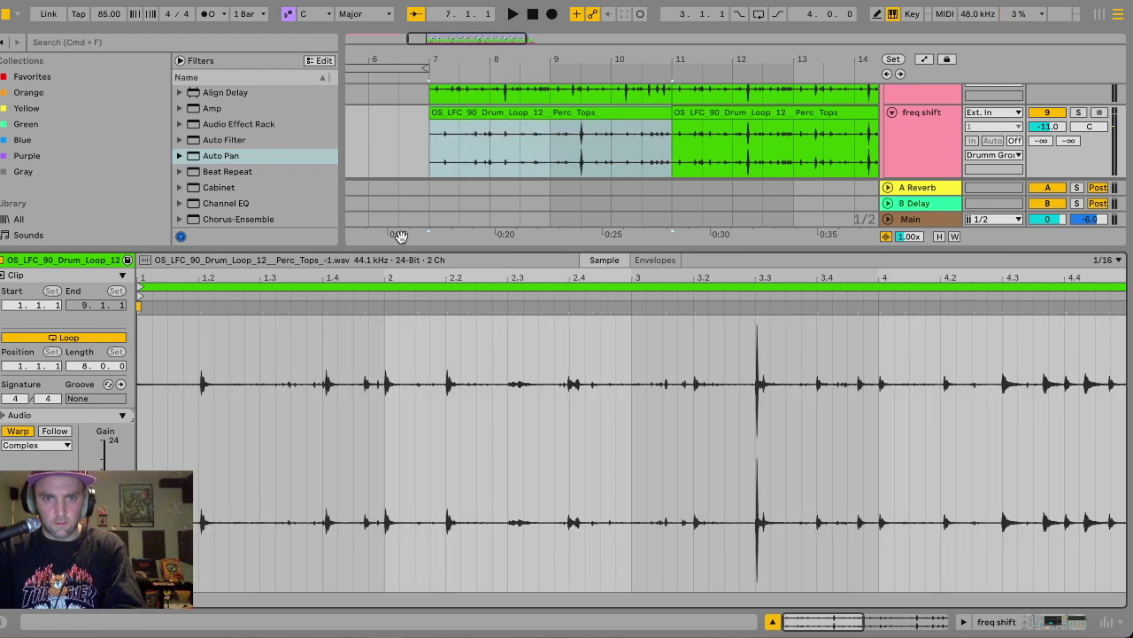
pyautogui.press('space')
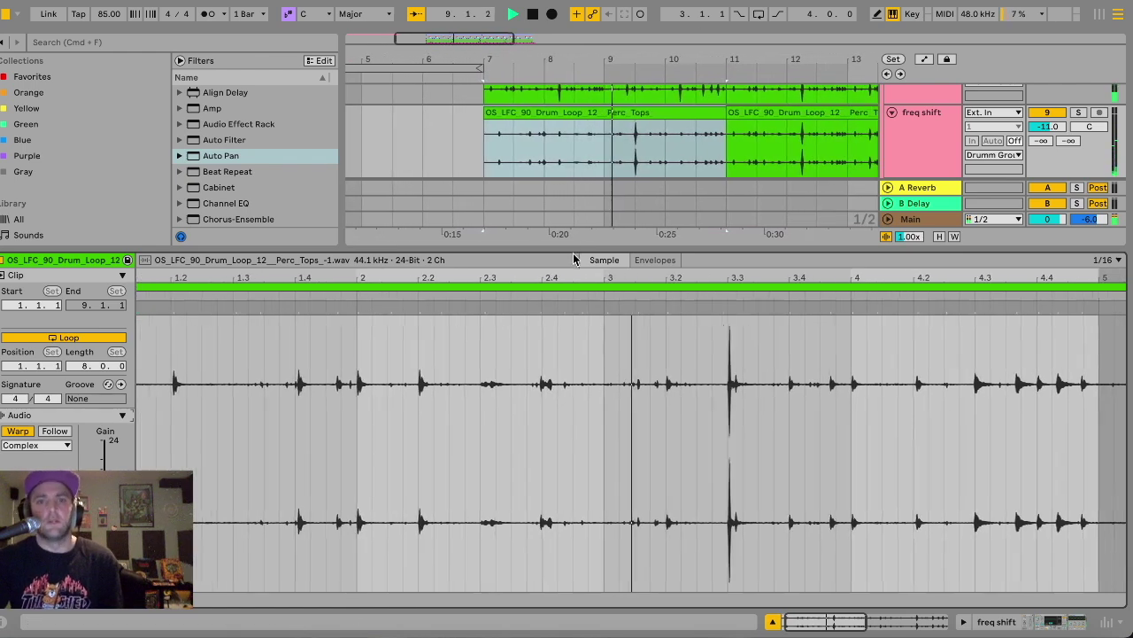
pyautogui.hotkey('ctrl', 'alt', 'l')
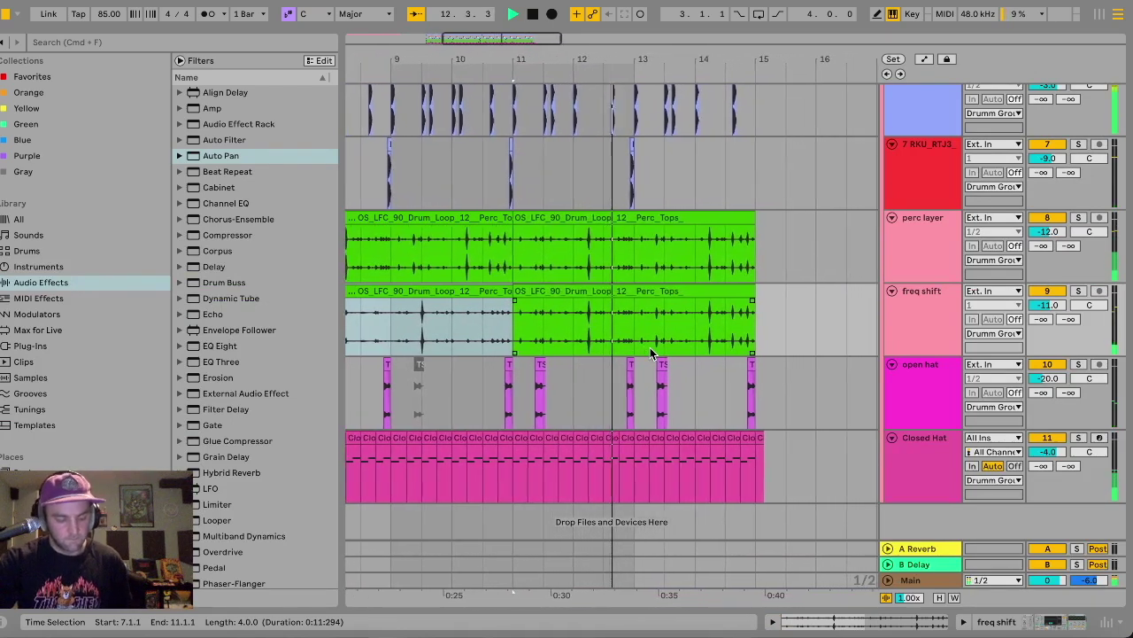
# Extend the start of the Serato Sample MIDI clip from bar 11 back to bar 7.
pyautogui.hscroll(-5, 675, 307)
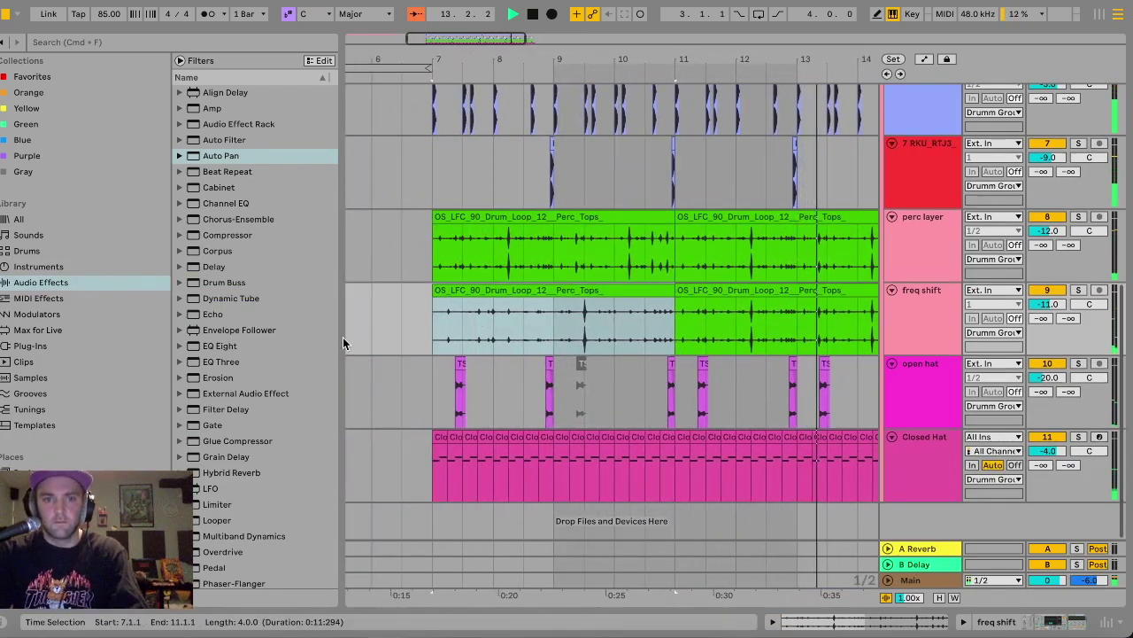
pyautogui.click(423, 335)
pyautogui.scroll(10, 917, 282)
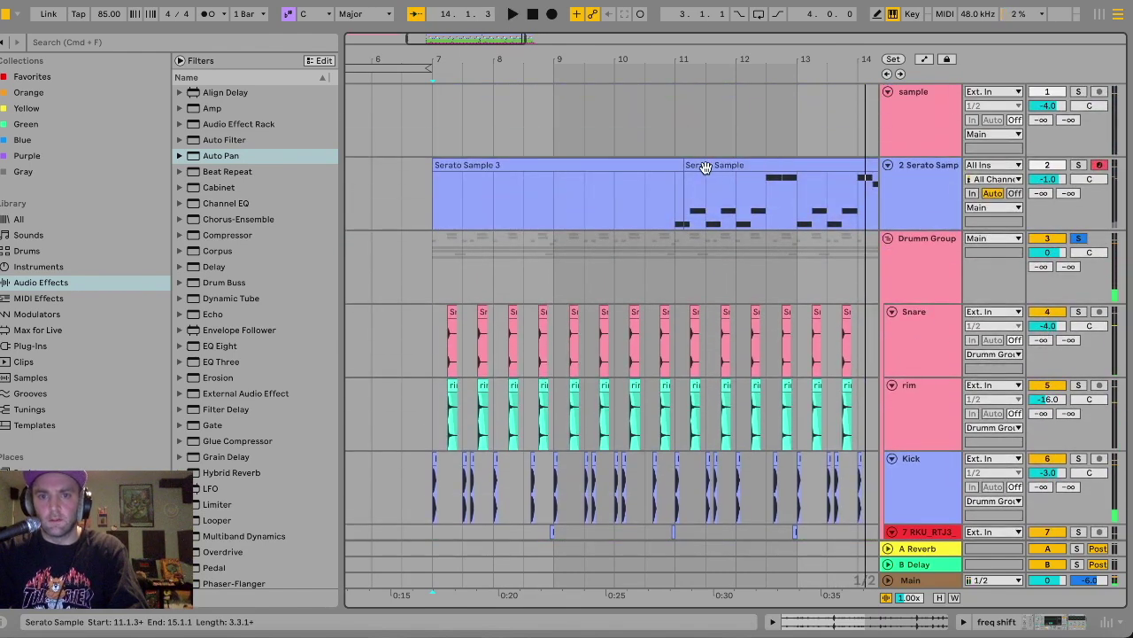
pyautogui.moveTo(687, 162); pyautogui.dragTo(431, 181)
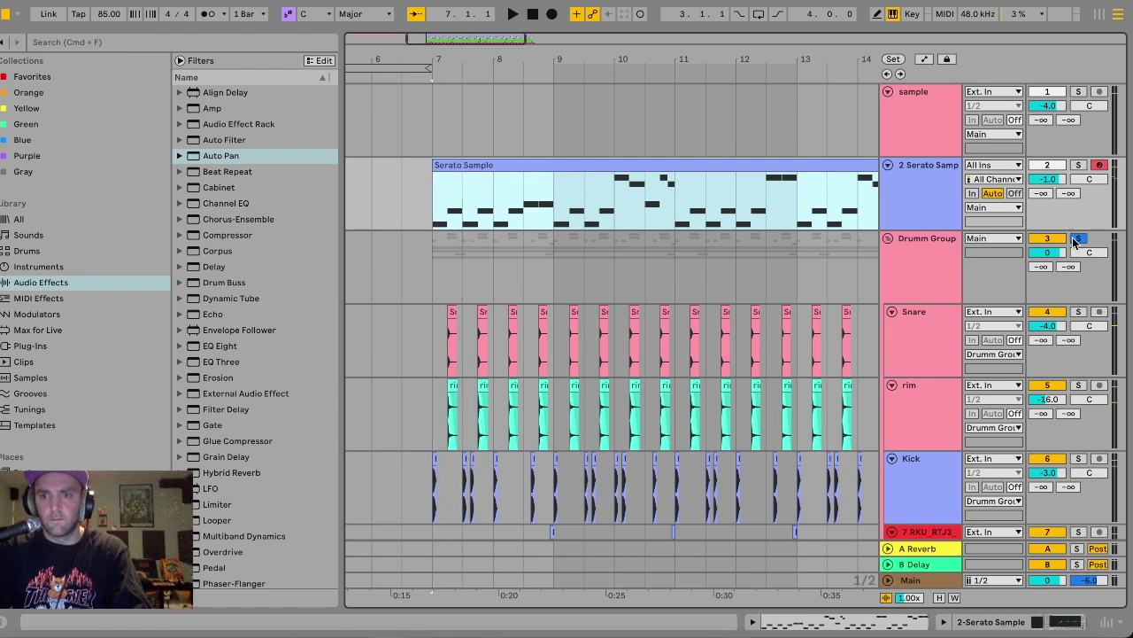
# Take the Drumm Group out of solo and play the full beat from bar 7.
pyautogui.click(977, 223)
pyautogui.click(433, 219)
pyautogui.press('space')
pyautogui.hscroll(-3, 434, 219)
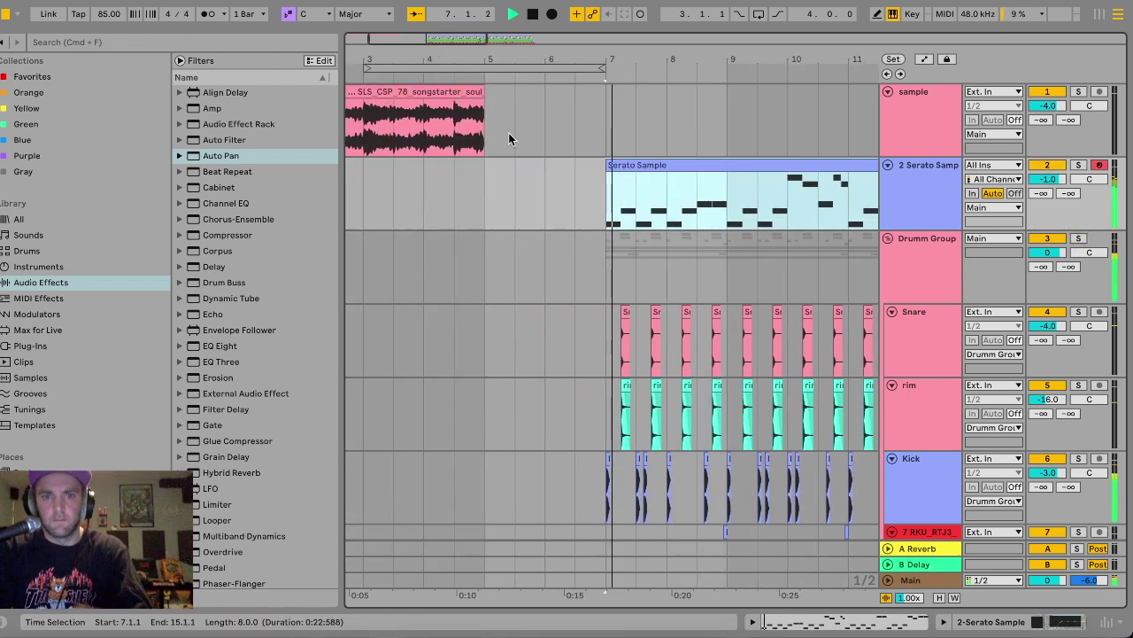
# Set the perc layer volume to -14.0 dB and the freq shift volume to -13.0 dB during playback.
pyautogui.press('-')
pyautogui.scroll(-5, 623, 259)
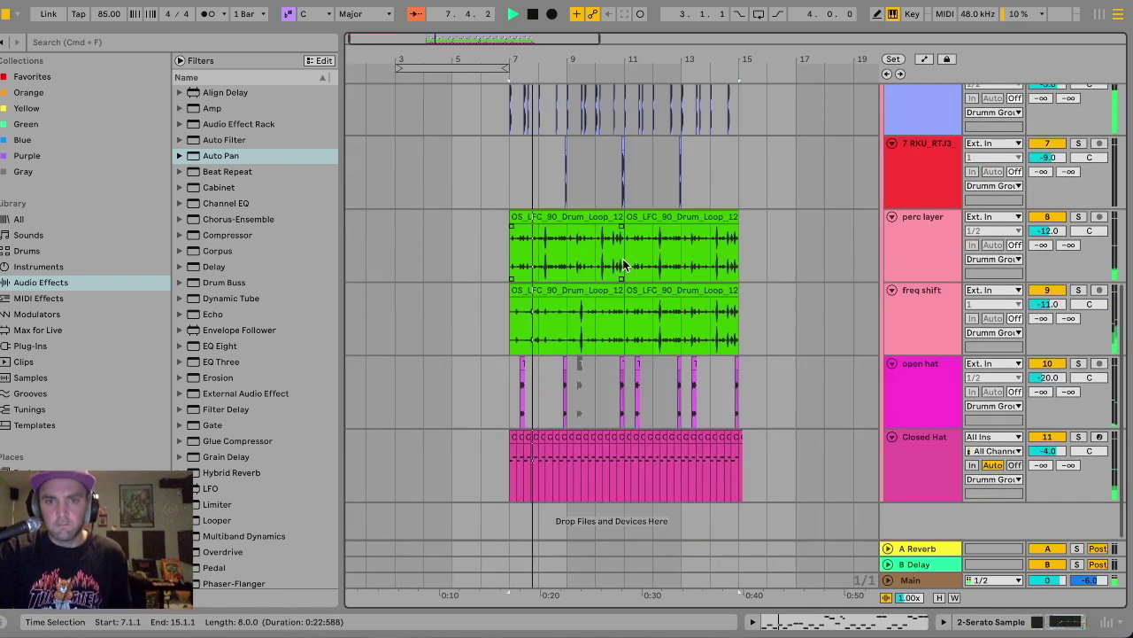
pyautogui.scroll(-2, 1041, 237)
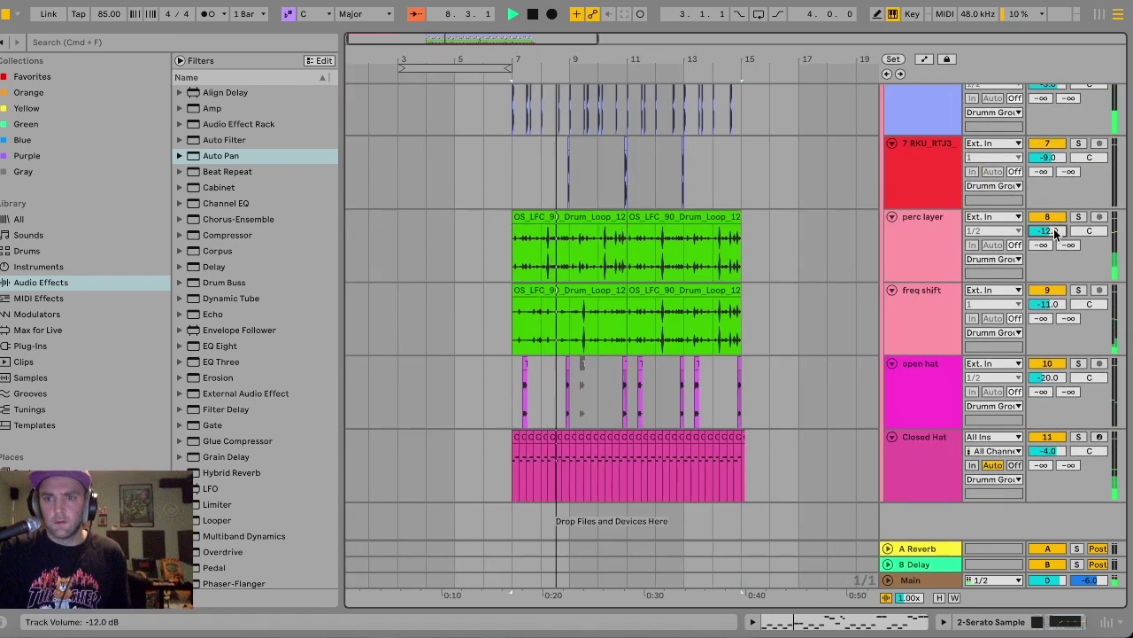
pyautogui.scroll(-2, 1052, 306)
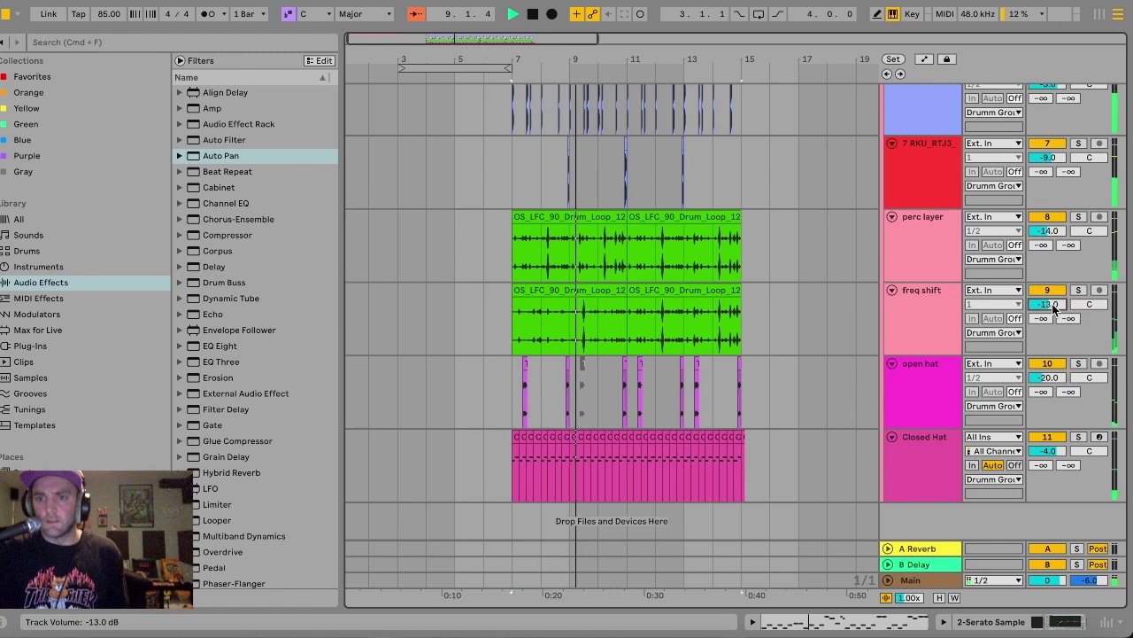
pyautogui.click(511, 341)
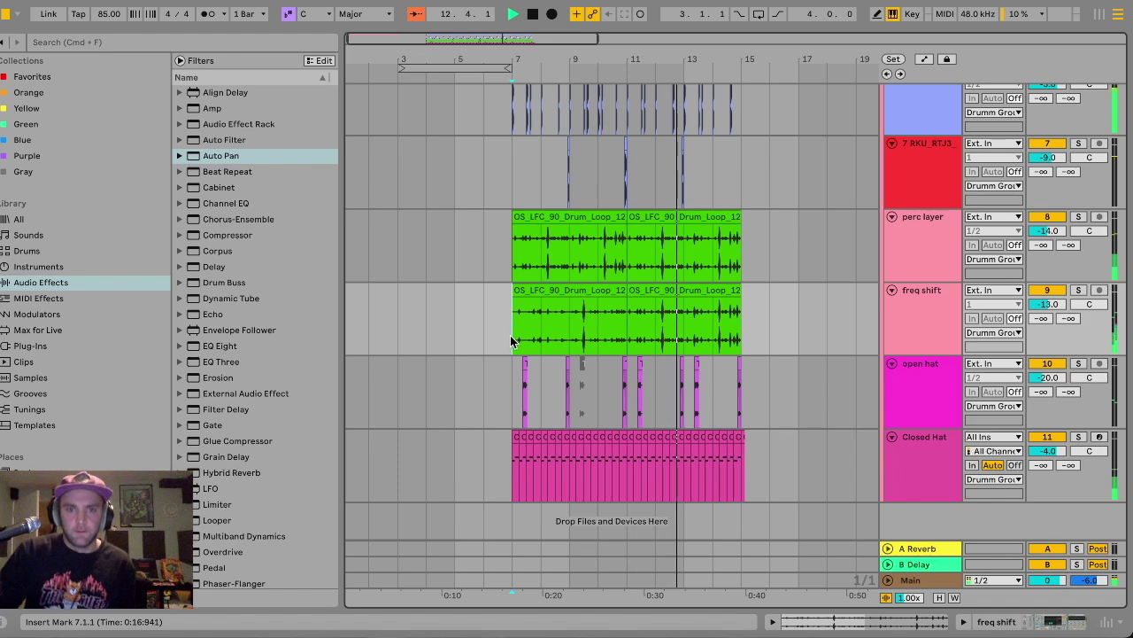
# Bring up the STREAM DRUMS clips in the browser and insert a new audio track below the Serato Sample track.
pyautogui.scroll(2, 511, 341)
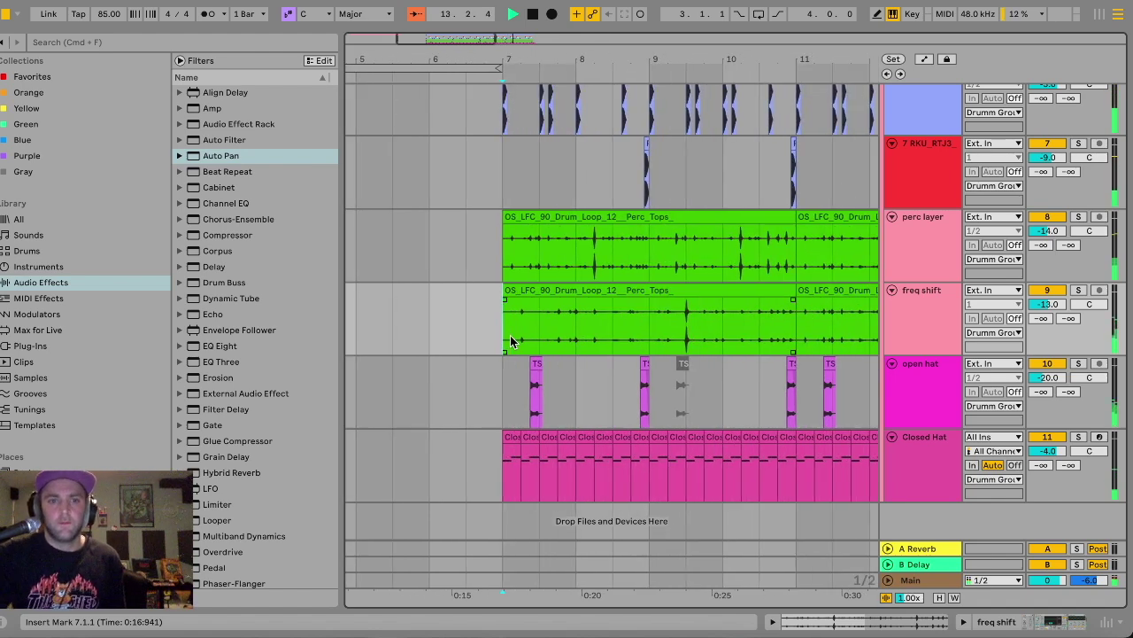
pyautogui.scroll(-10, 133, 443)
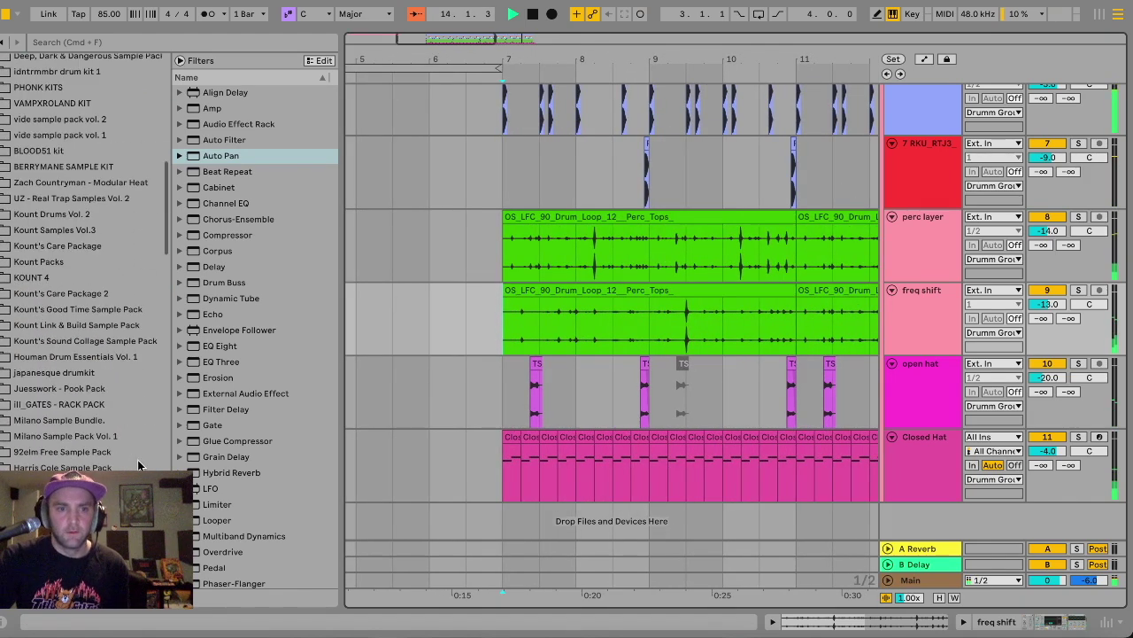
pyautogui.scroll(10, 119, 408)
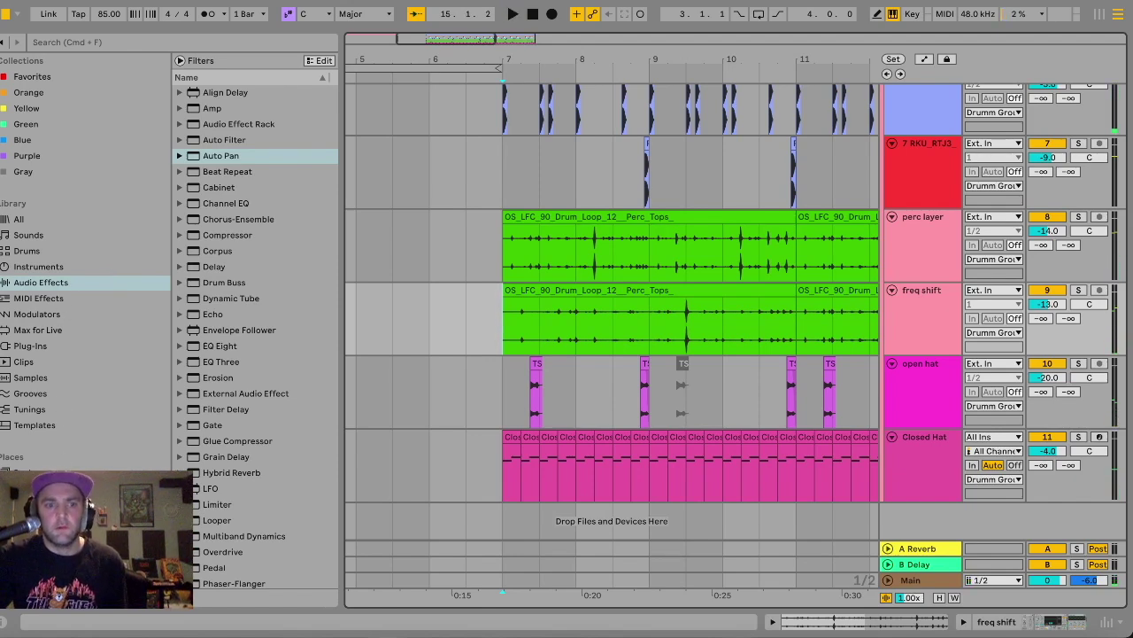
pyautogui.click(67, 503)
pyautogui.scroll(8, 500, 336)
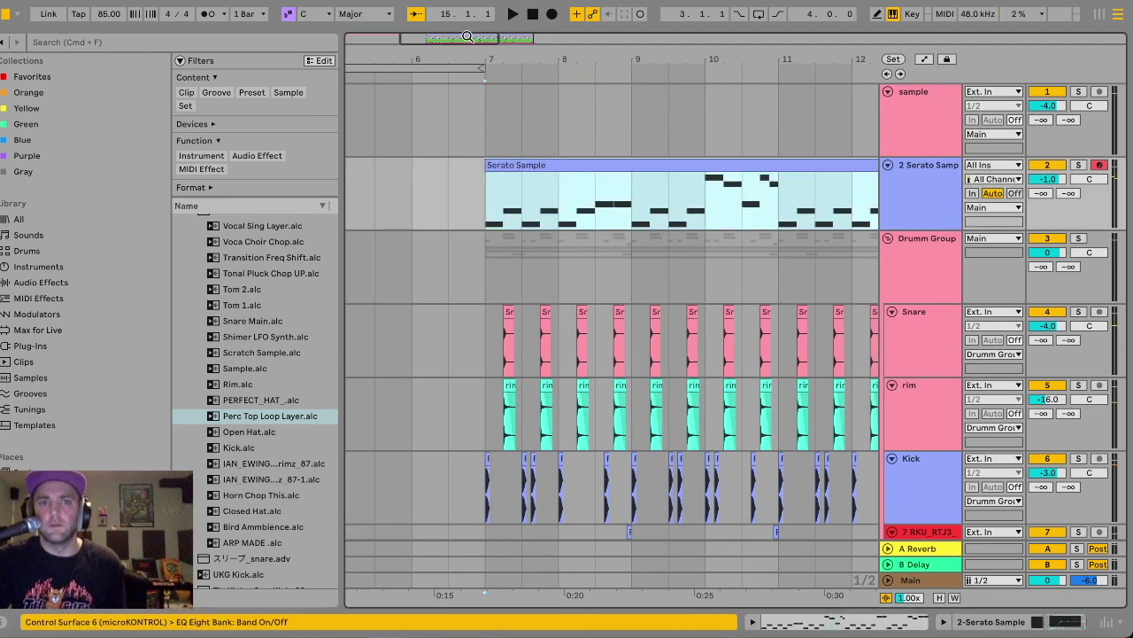
pyautogui.moveTo(467, 36); pyautogui.dragTo(474, 27)
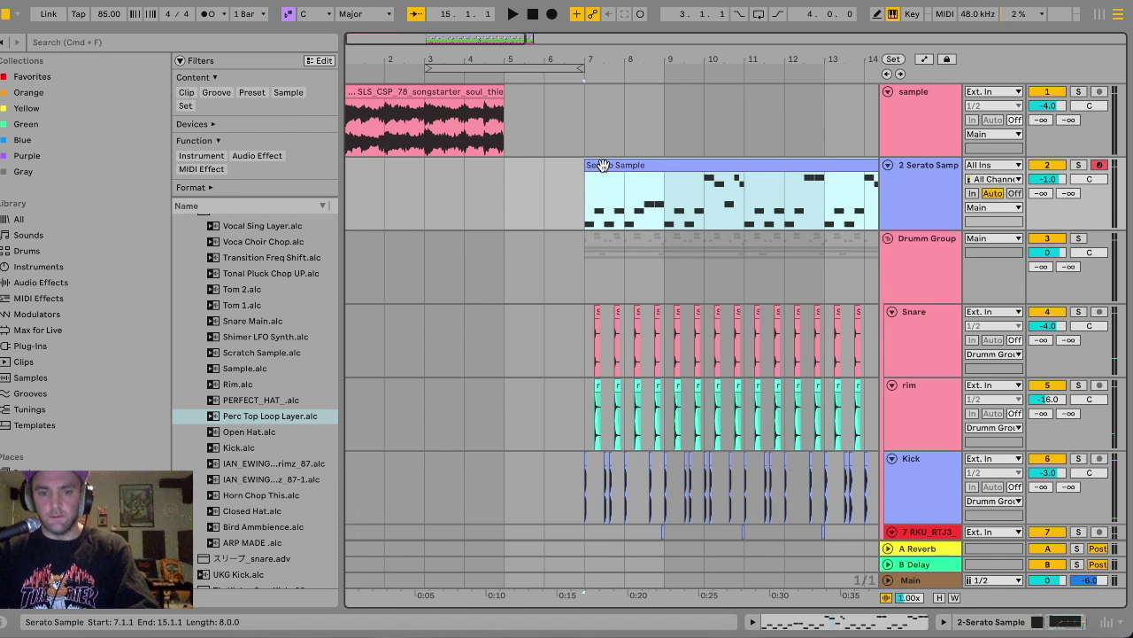
pyautogui.press('super+t')
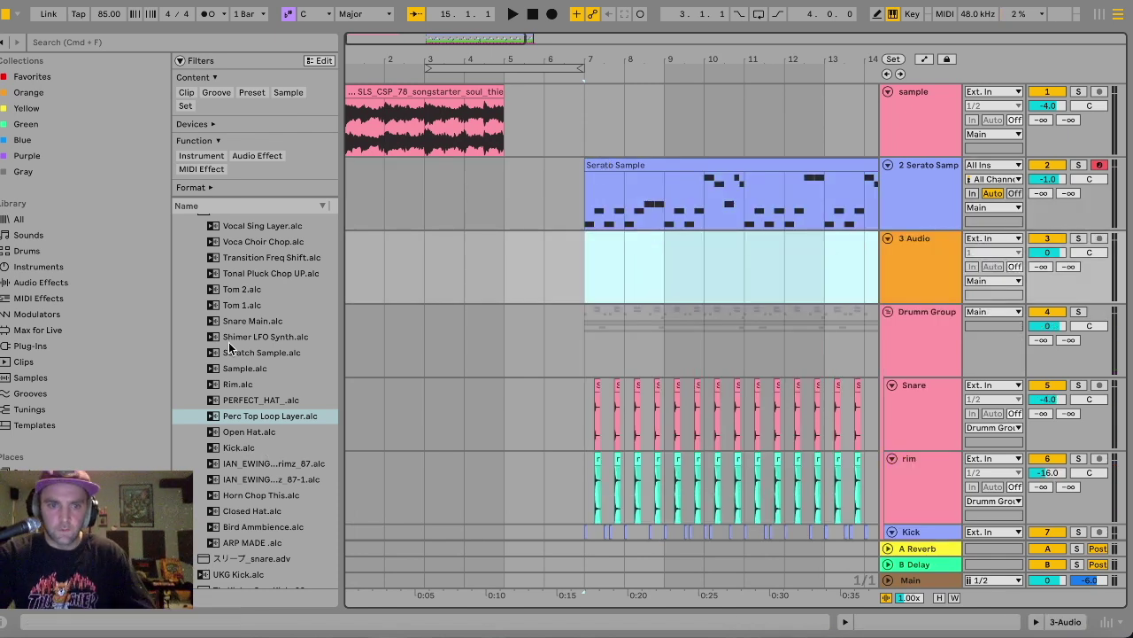
# Place Voca Choir Chop.alc from STREAM DRUMS on the new audio track at bar 5.
pyautogui.scroll(3, 228, 342)
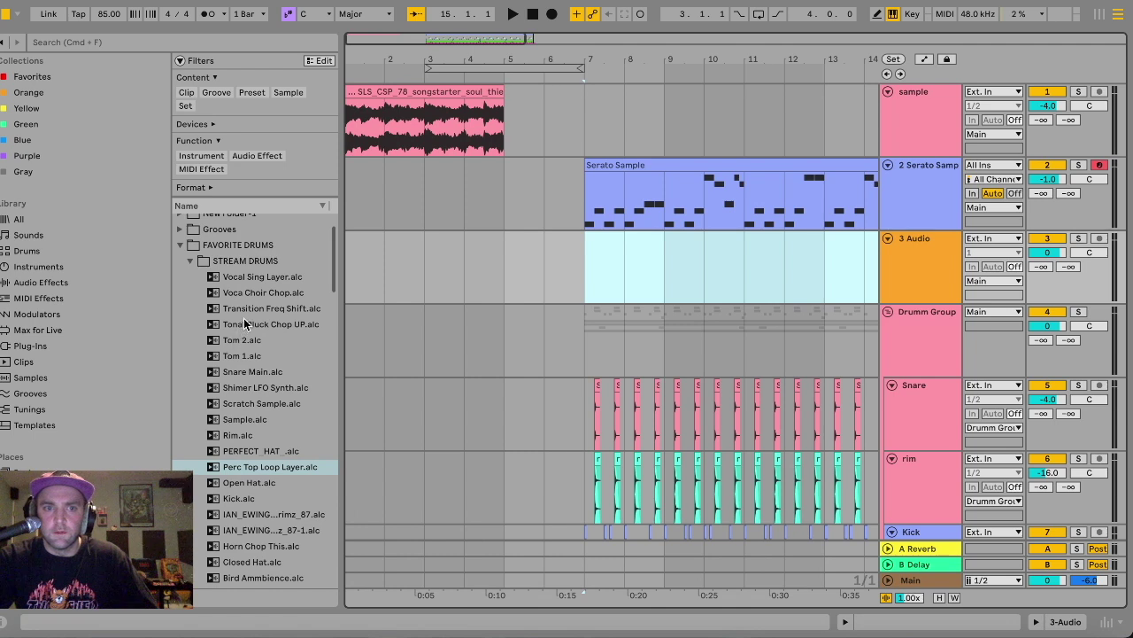
pyautogui.click(245, 297)
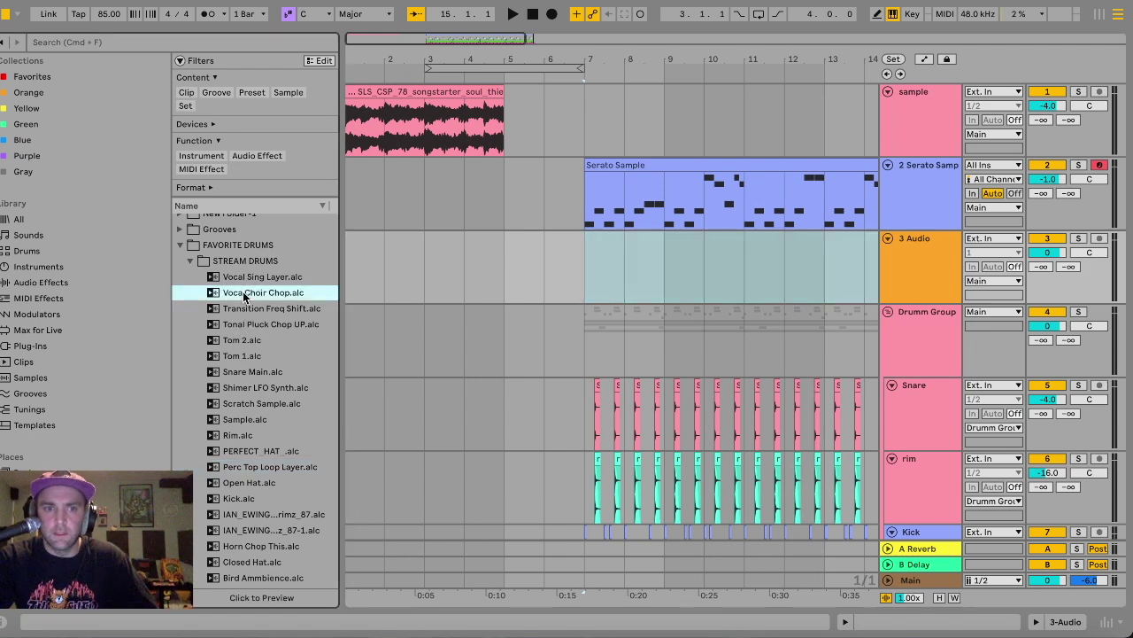
pyautogui.moveTo(243, 295); pyautogui.dragTo(518, 262)
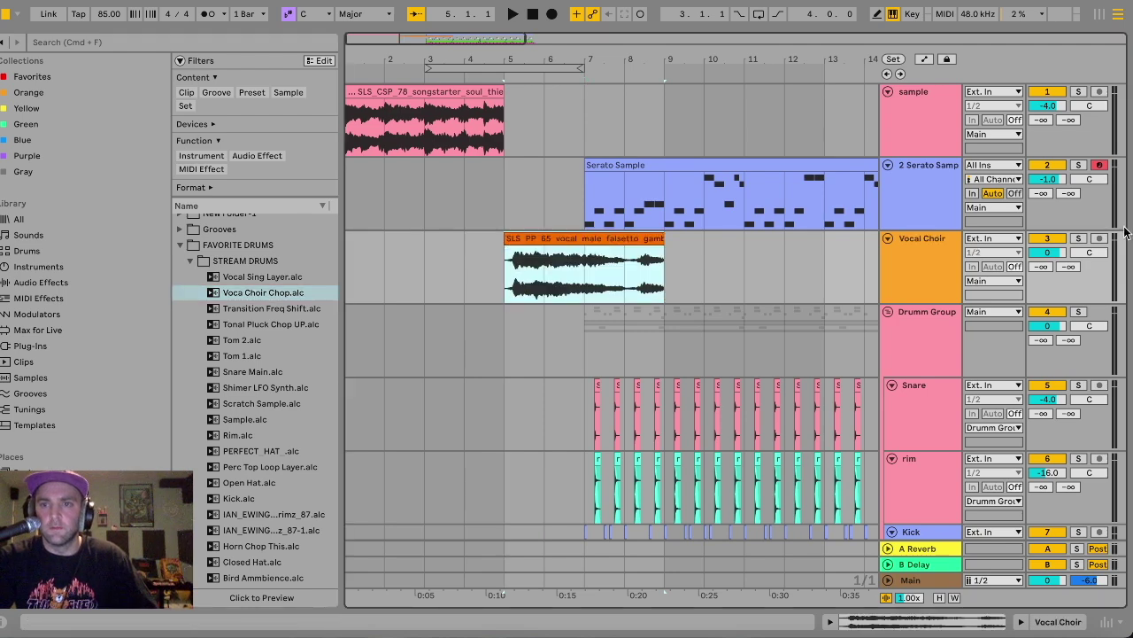
# Solo the Vocal Choir track and audition its clip from bar 5, setting the track volume to -4.0 dB.
pyautogui.click(1079, 239)
pyautogui.press('space')
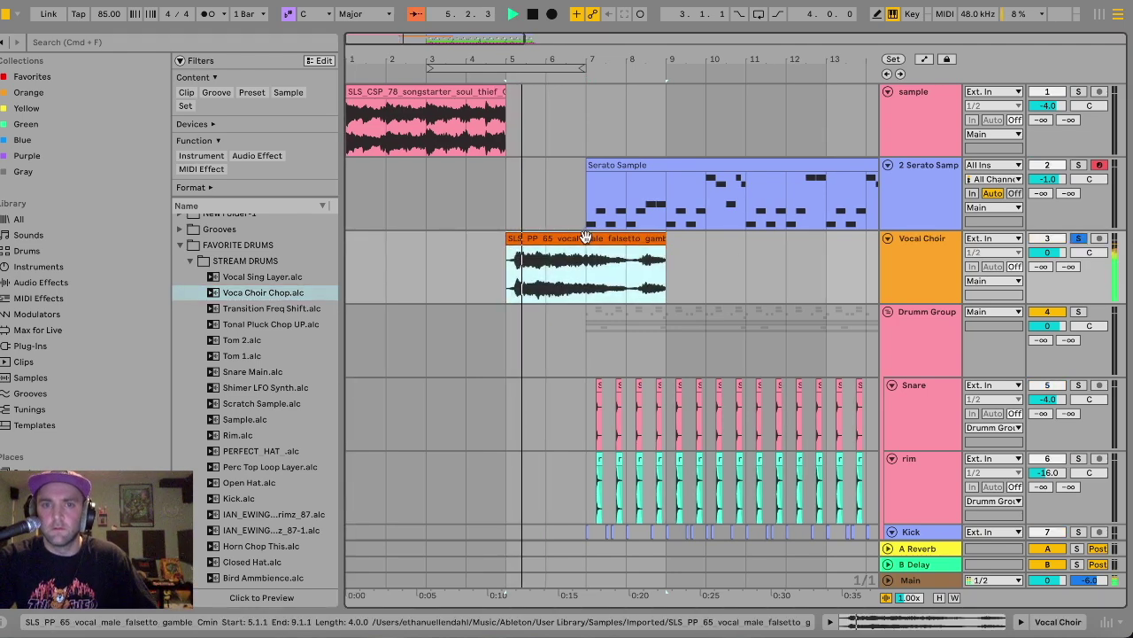
pyautogui.doubleClick(619, 265)
pyautogui.moveTo(1059, 130); pyautogui.dragTo(1053, 124)
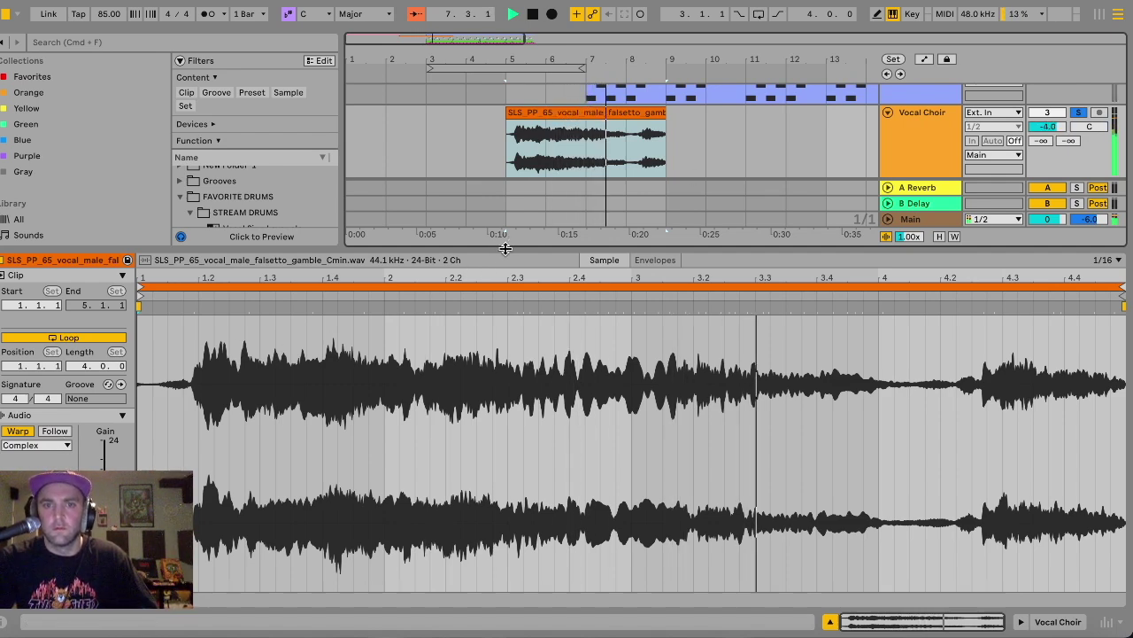
pyautogui.moveTo(510, 247); pyautogui.dragTo(498, 319)
pyautogui.press('h')
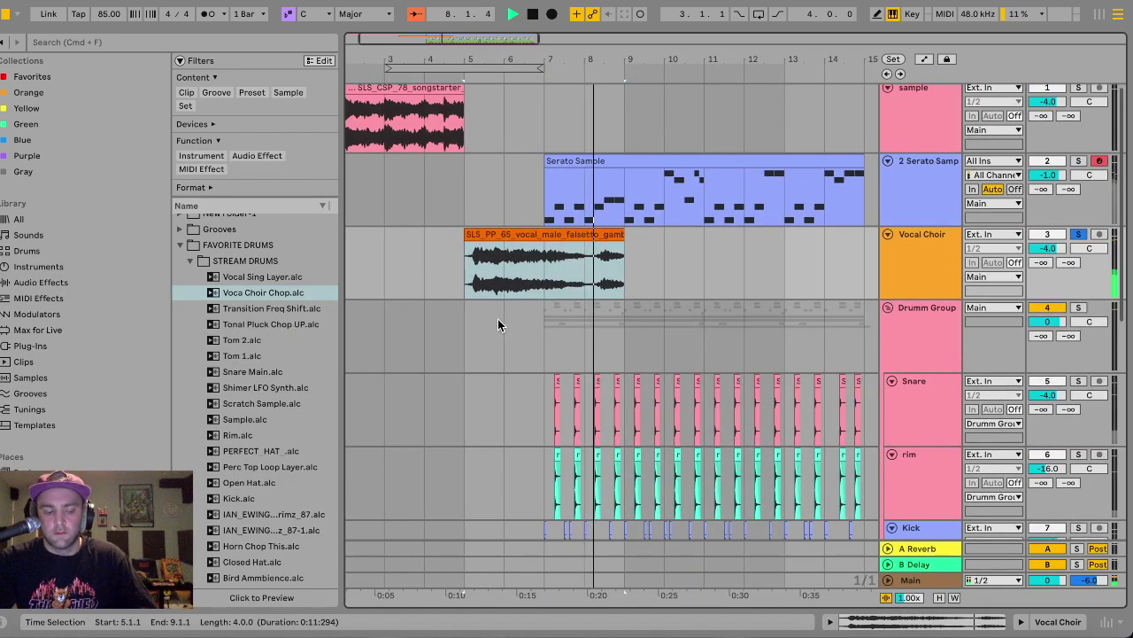
pyautogui.press('space')
# Move the vocal choir clip to start at bar 7 and set its track volume to -10.0 dB.
pyautogui.click(499, 254)
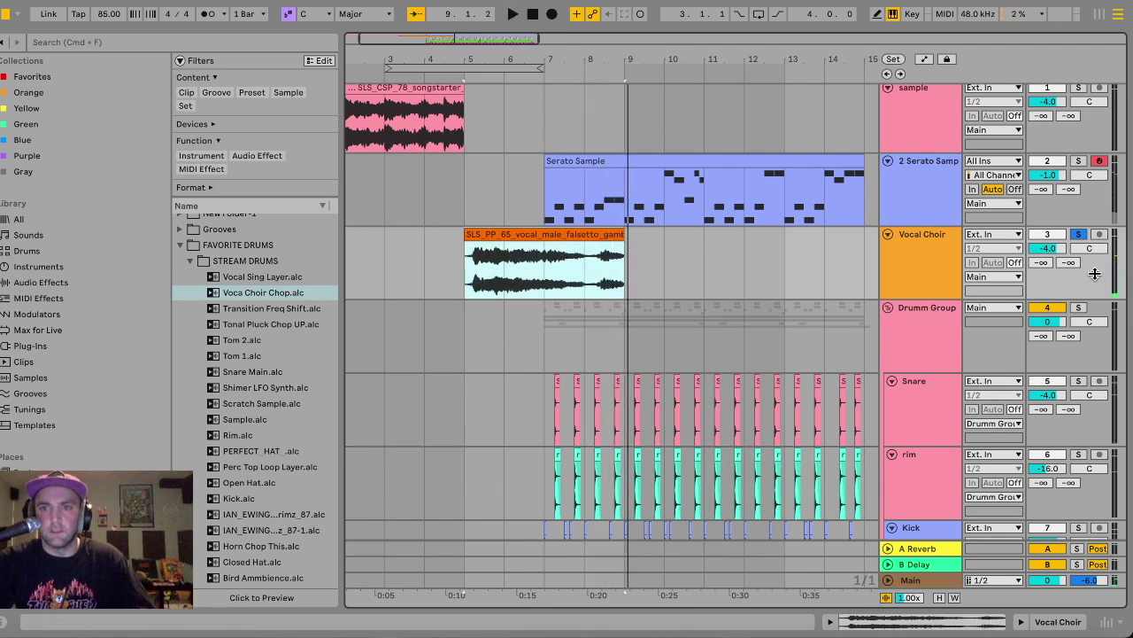
pyautogui.moveTo(505, 232); pyautogui.dragTo(575, 252)
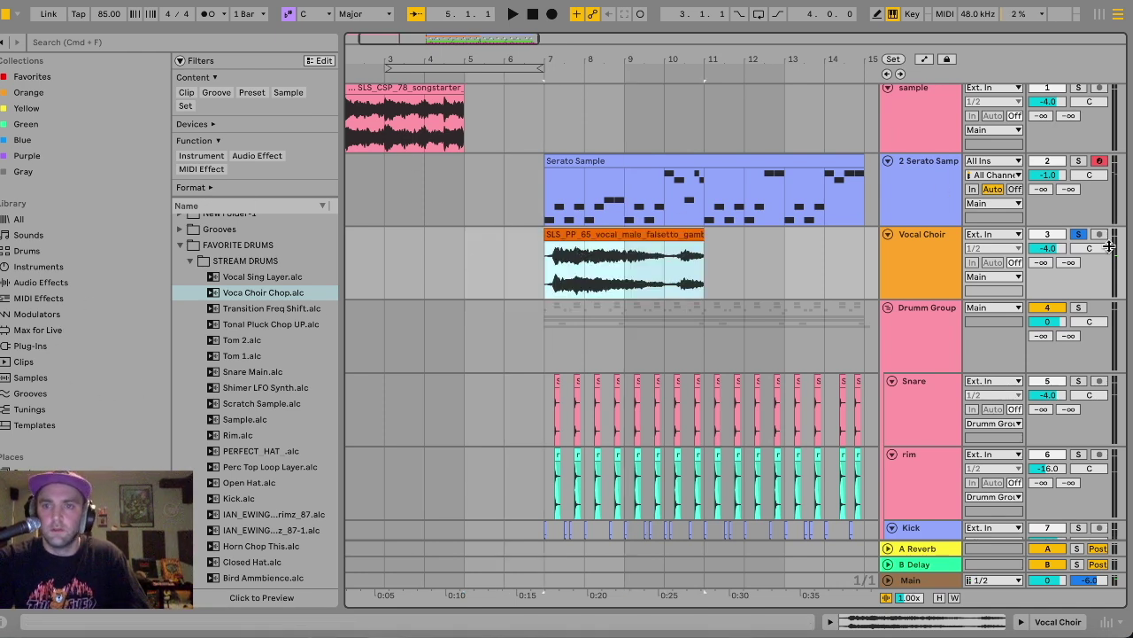
pyautogui.click(1047, 250)
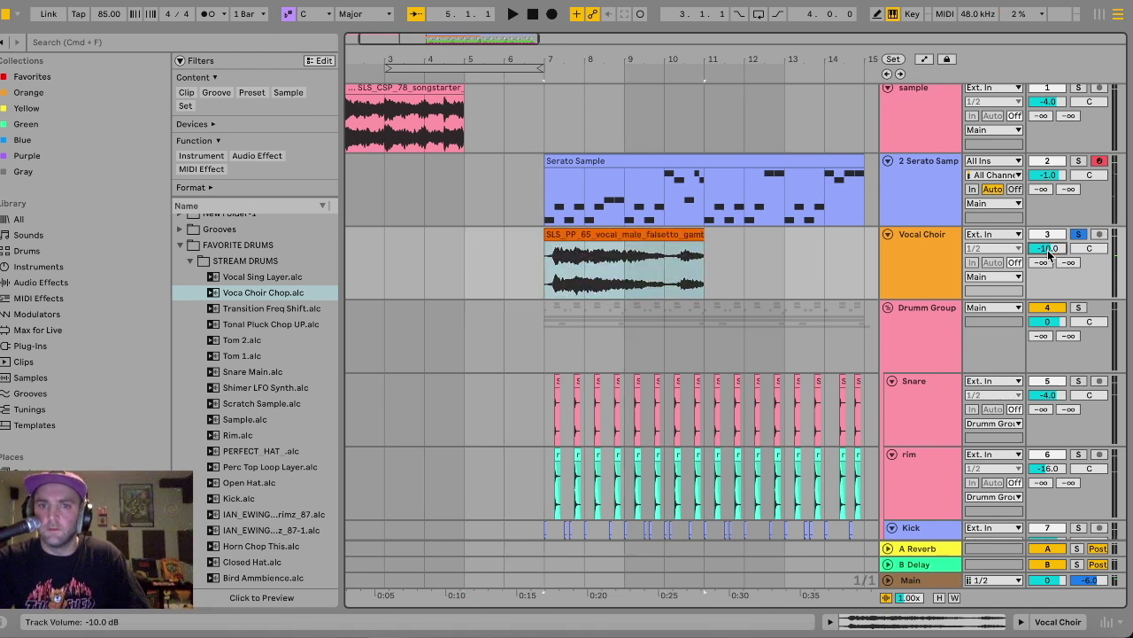
# Duplicate the first bar of the Vocal Choir clip repeatedly so one-bar chops fill bars 7 to 15.
pyautogui.click(546, 271)
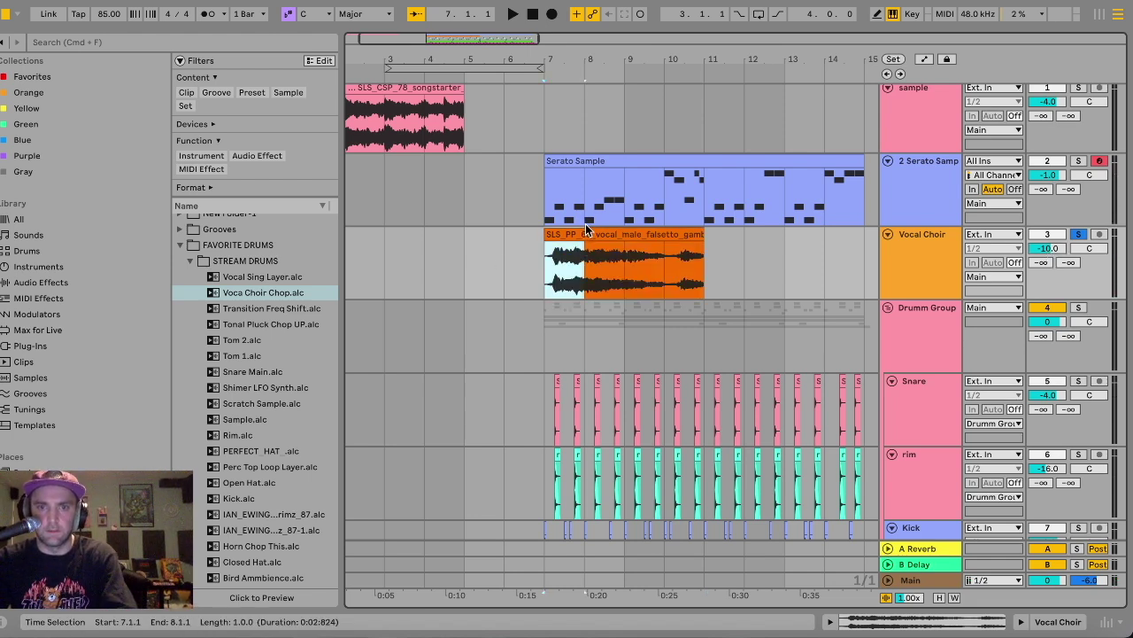
pyautogui.press('super+d')
pyautogui.press('super+d')
pyautogui.press('super+d')
pyautogui.press('super+d')
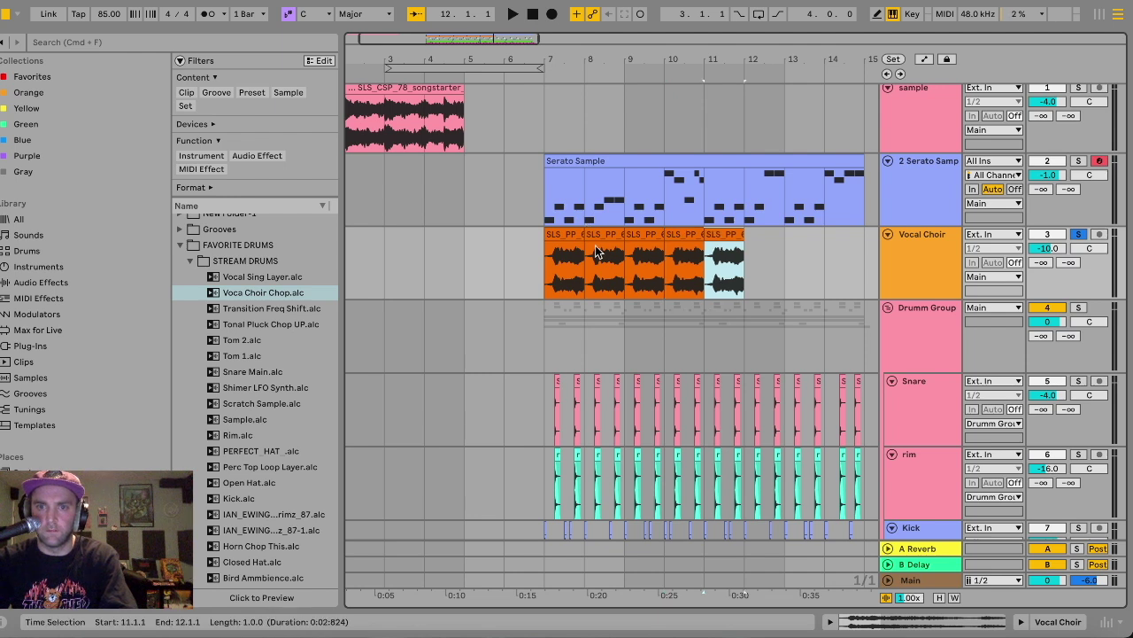
pyautogui.press('super+d')
pyautogui.press('super+d')
pyautogui.press('super+d')
# Unsolo the Vocal Choir track, play from bar 7 and set the track's volume to -13.0 dB.
pyautogui.click(933, 258)
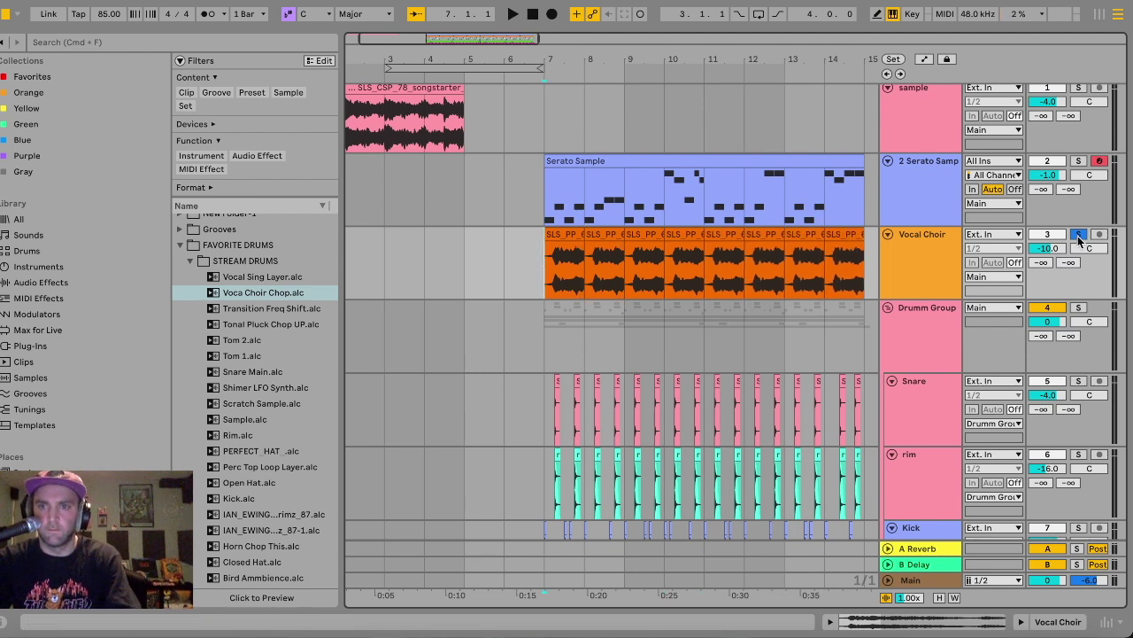
pyautogui.press('space')
pyautogui.moveTo(1051, 252); pyautogui.dragTo(1051, 256)
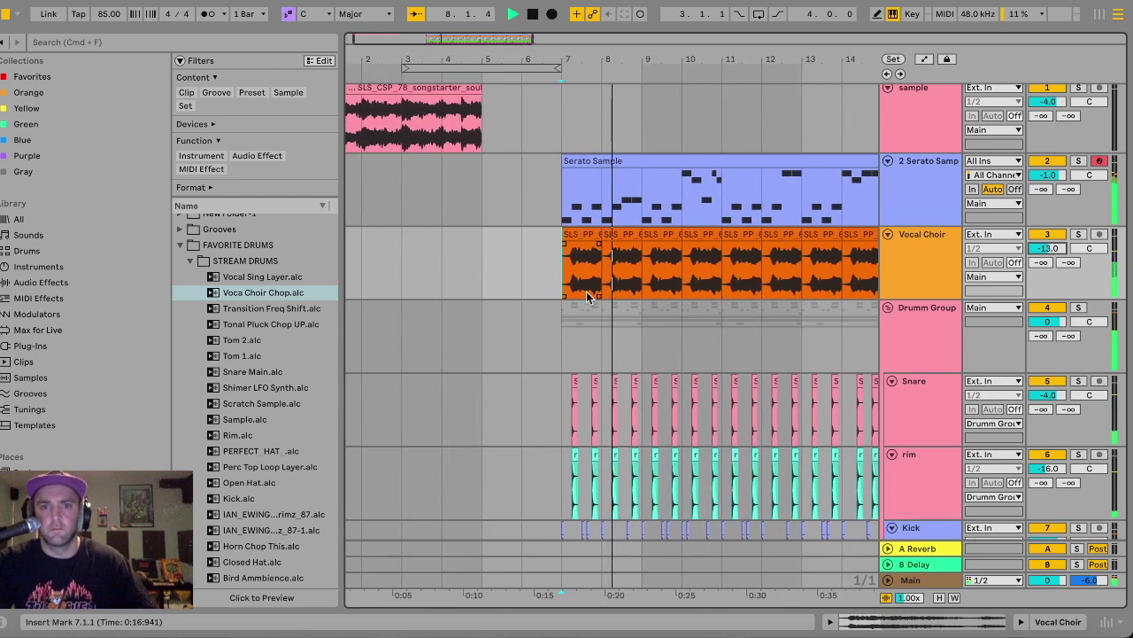
pyautogui.press('space')
# Merge the Vocal Choir selection into a two-bar chop starting at bar 7 and duplicate it through to bar 15.
pyautogui.click(590, 240)
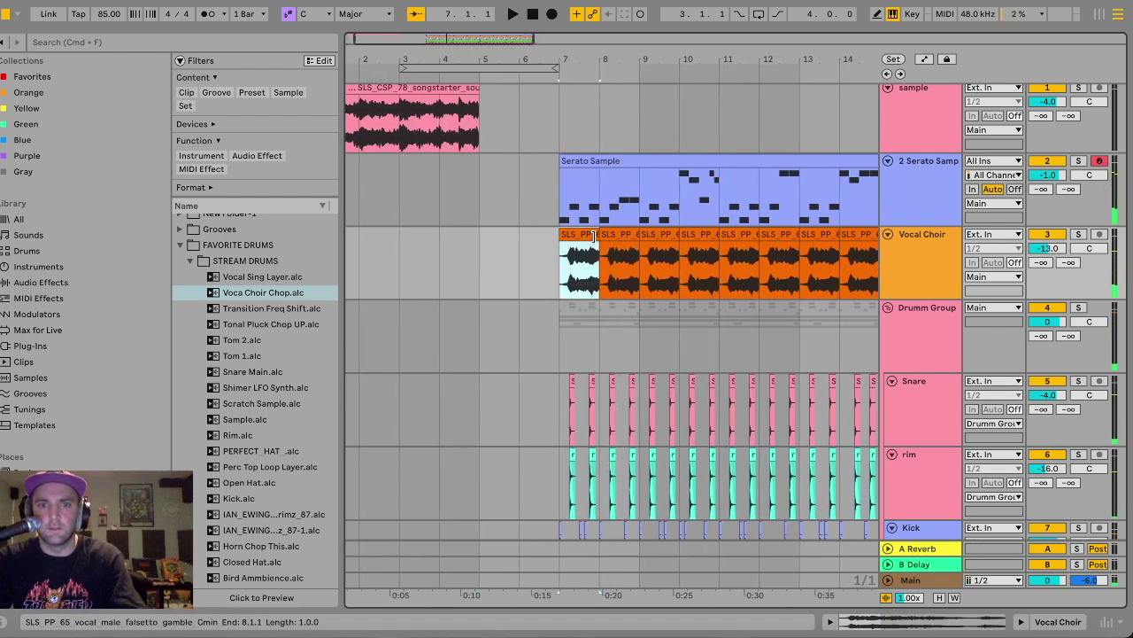
pyautogui.keyDown('shift'); pyautogui.click(604, 237); pyautogui.keyUp('shift')
pyautogui.press('super+d')
pyautogui.press('super+d')
pyautogui.press('super+d')
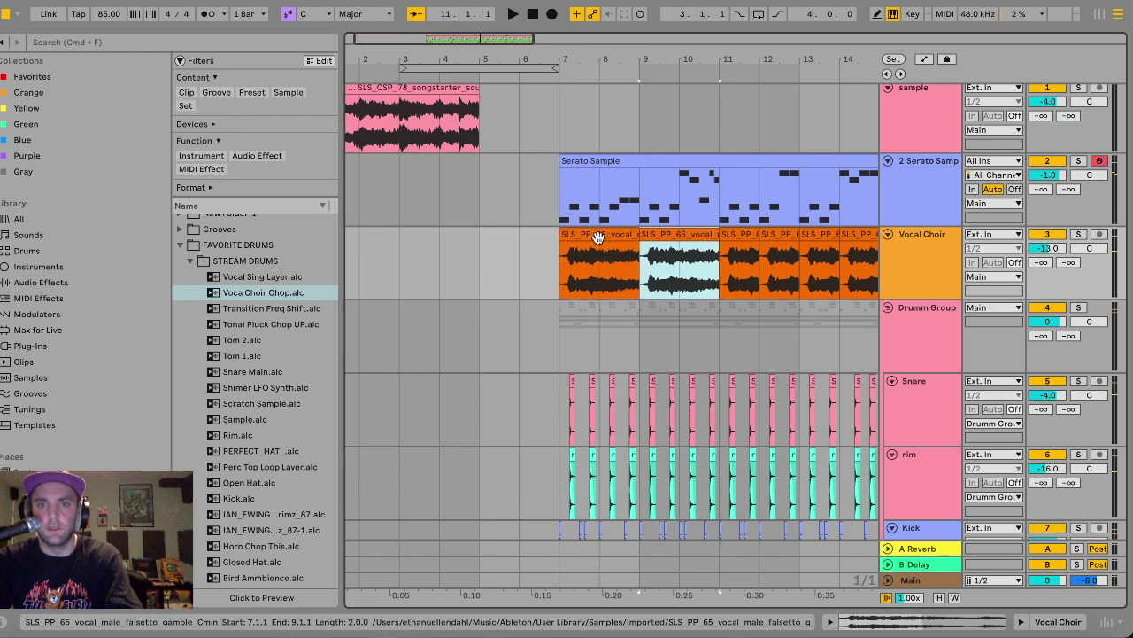
# Play the arrangement from bar 7 and lower the Vocal Choir track's volume to -15.0 dB.
pyautogui.hscroll(-3, 595, 241)
pyautogui.click(529, 282)
pyautogui.press('space')
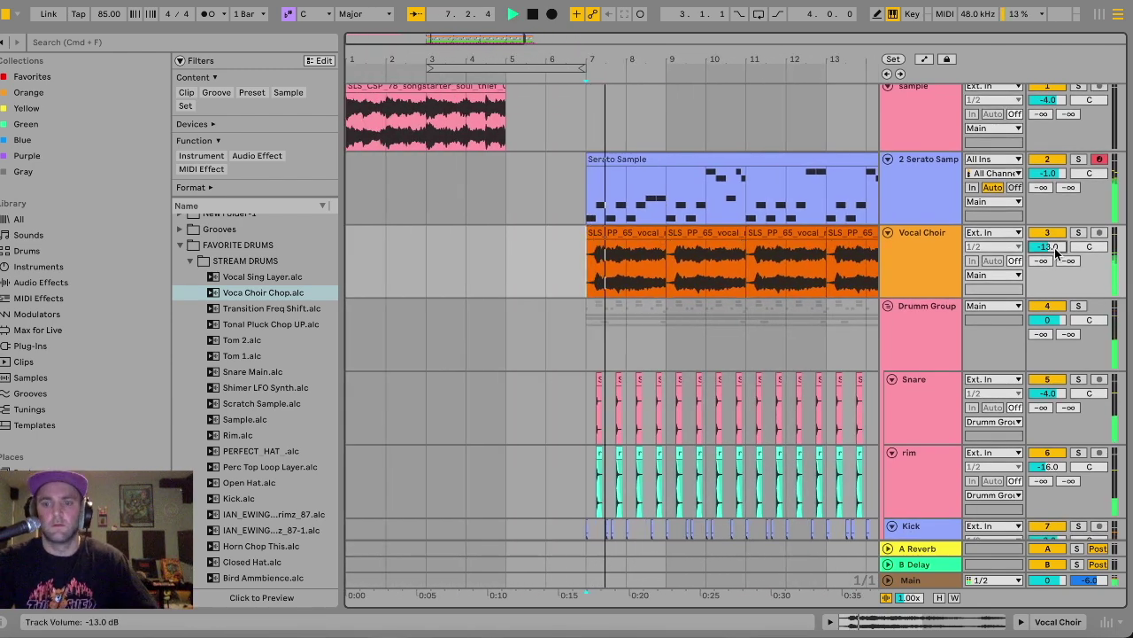
pyautogui.scroll(-1, 1056, 252)
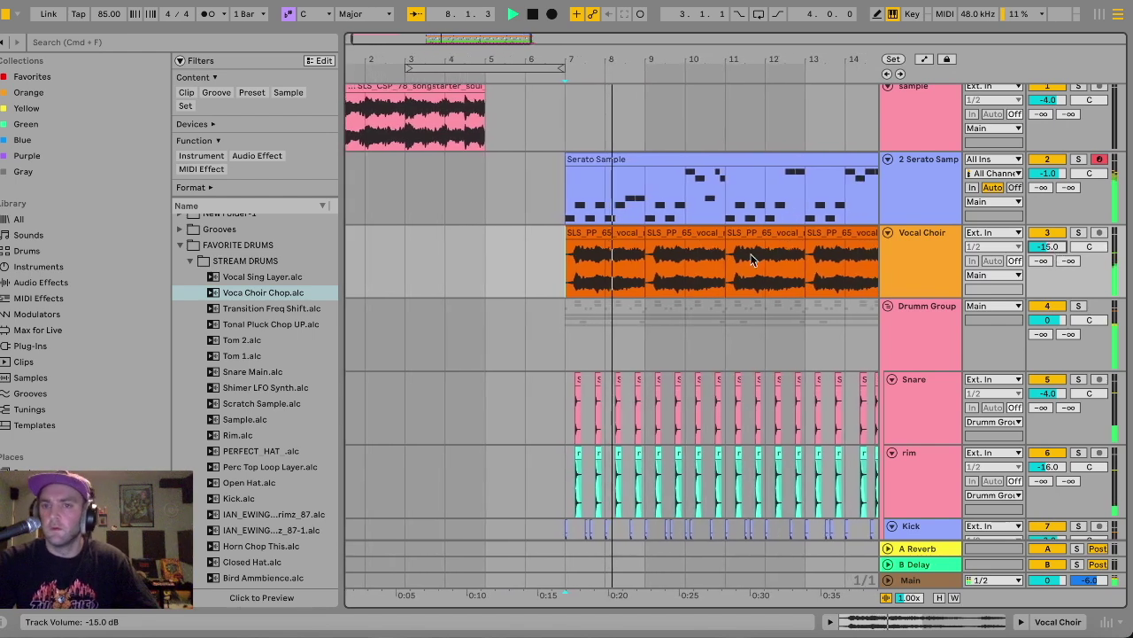
# Shift the audio inside the last two-bar Vocal Choir clip to start at 3.1.1 and check its waveform.
pyautogui.click(932, 247)
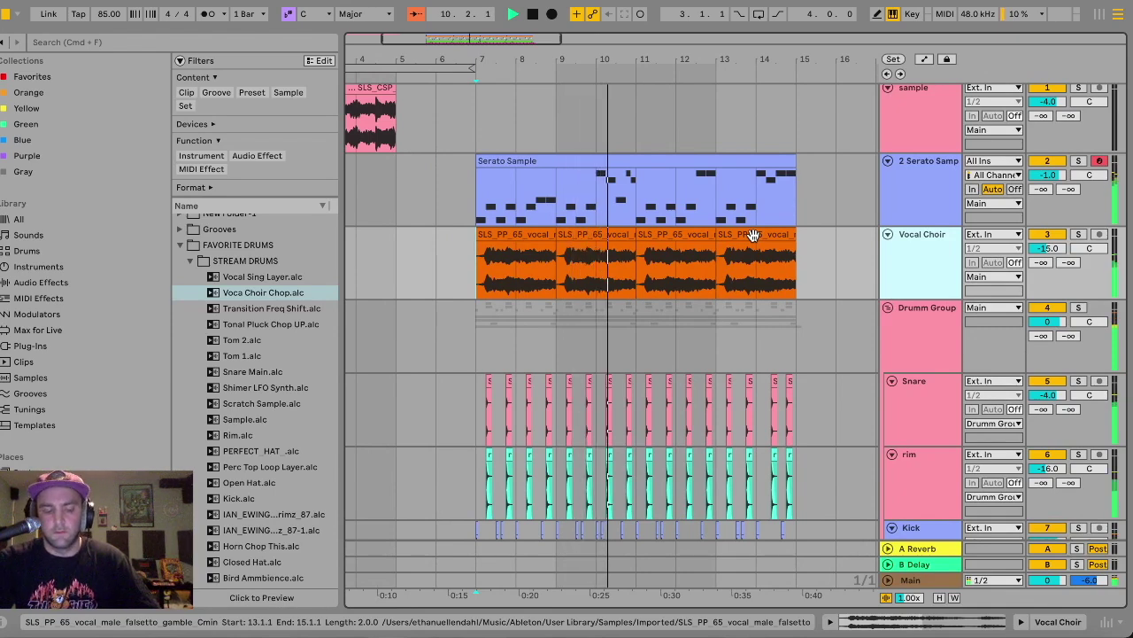
pyautogui.press('space')
pyautogui.doubleClick(753, 234)
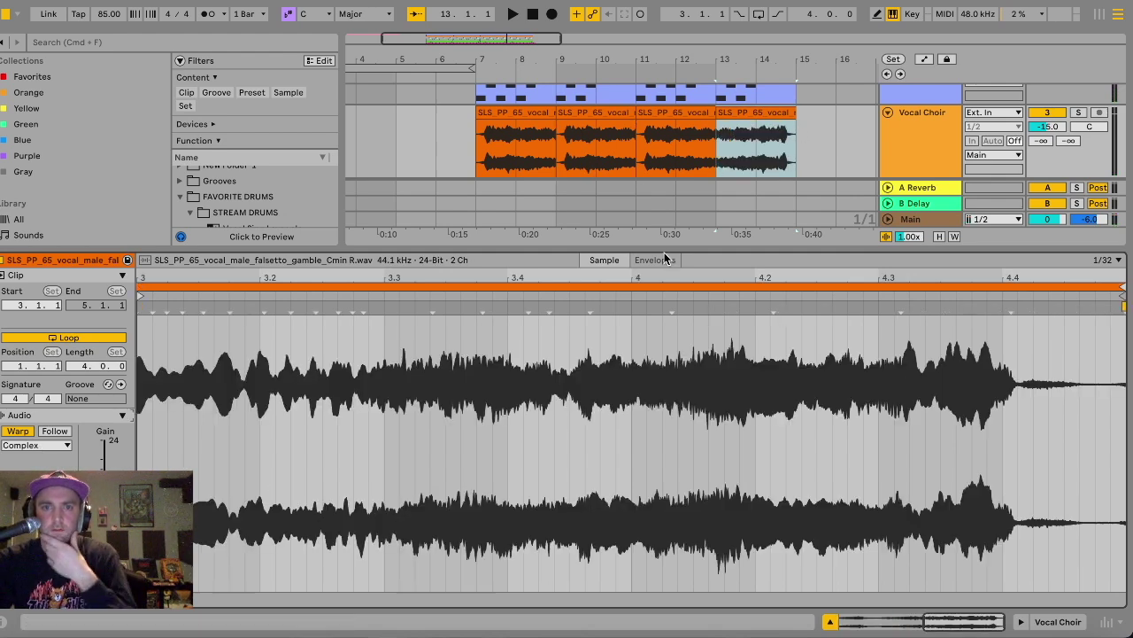
pyautogui.press('super+alt+l')
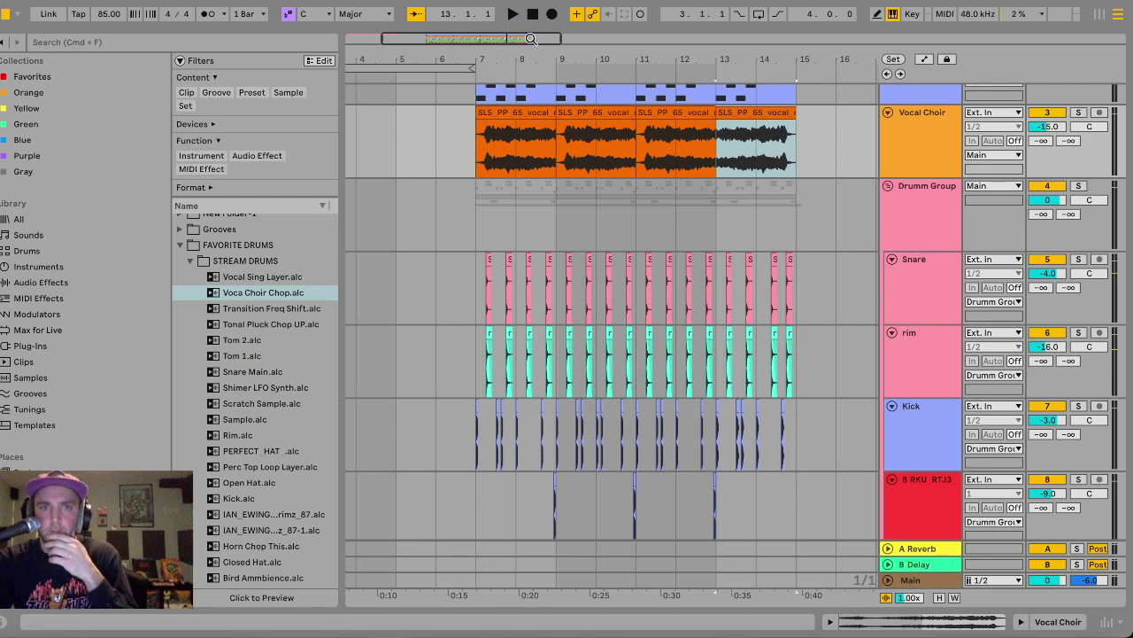
# Duplicate bars 7 to 15 of every track from Serato Sample through Closed Hat so the section repeats from bar 15.
pyautogui.scroll(-5, 493, 297)
pyautogui.scroll(4, 493, 297)
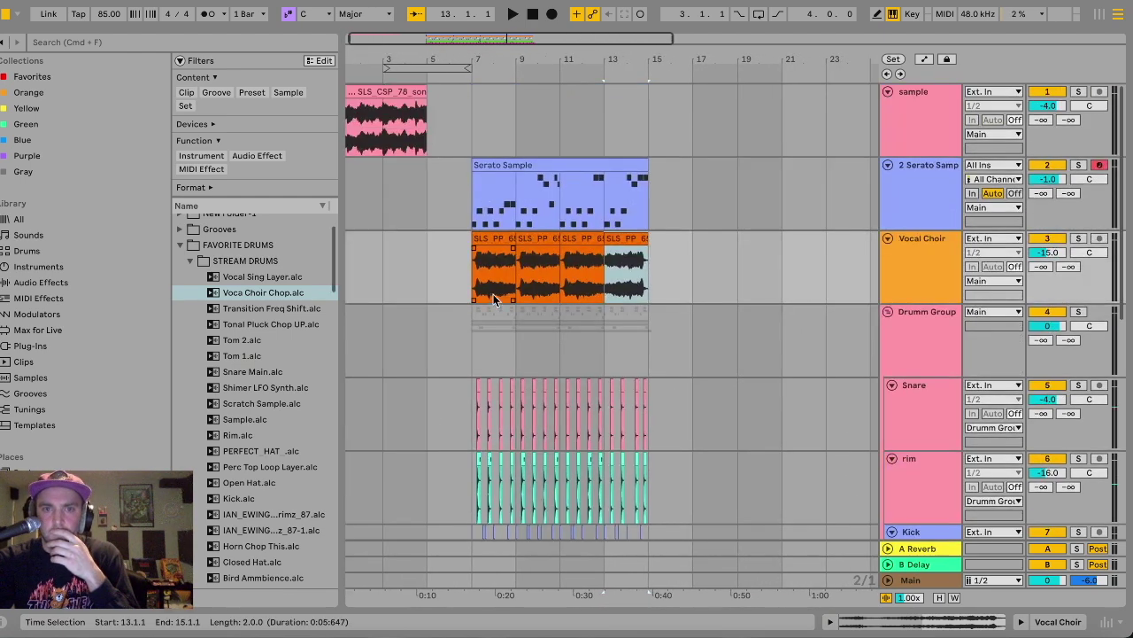
pyautogui.click(483, 166)
pyautogui.scroll(-3, 511, 177)
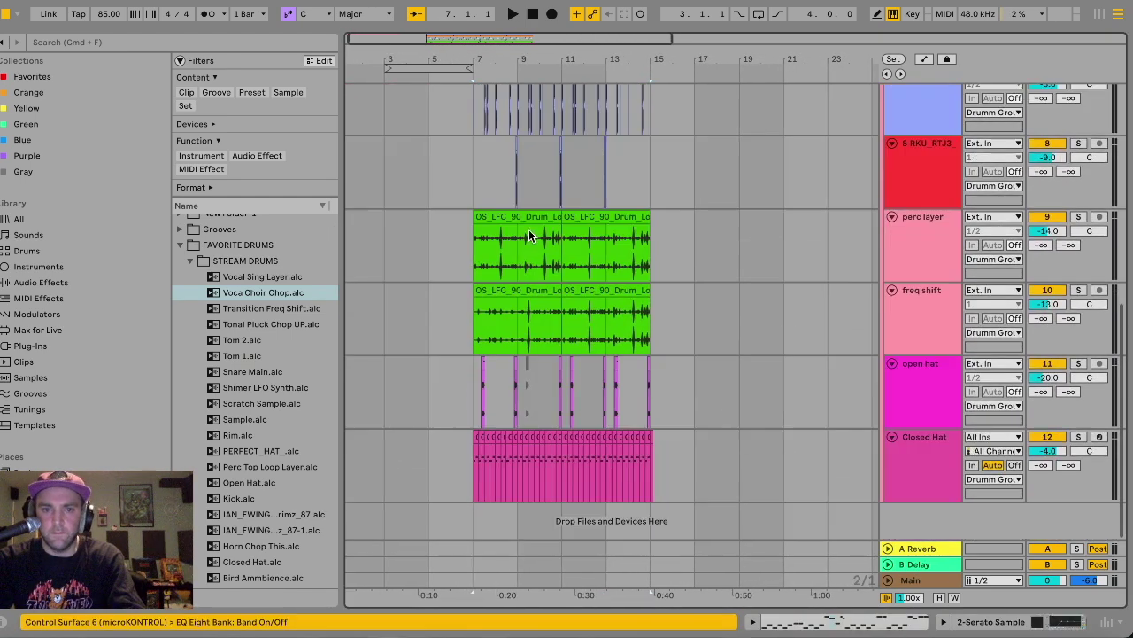
pyautogui.keyDown('shift'); pyautogui.click(651, 483); pyautogui.keyUp('shift')
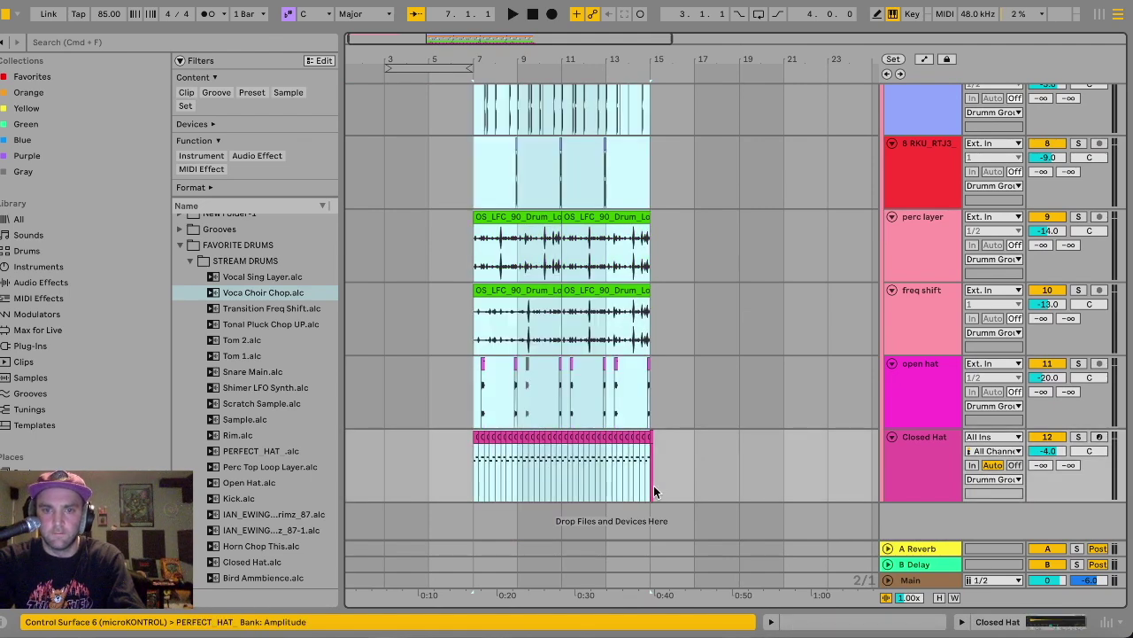
pyautogui.click(656, 461)
pyautogui.moveTo(672, 468); pyautogui.dragTo(684, 463)
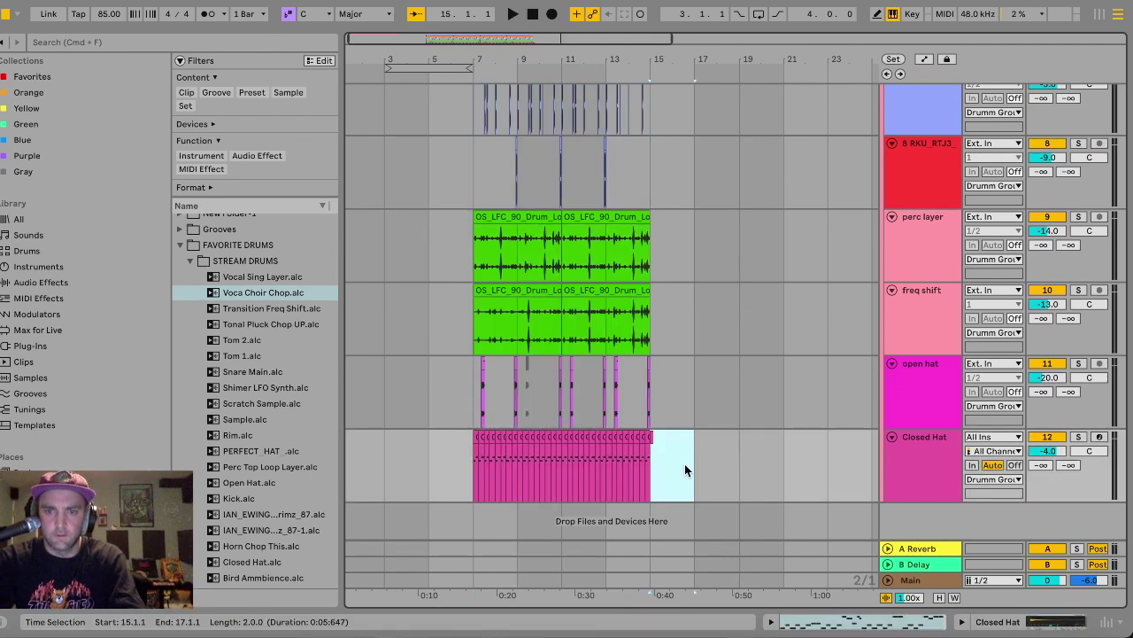
pyautogui.click(470, 493)
pyautogui.scroll(10, 641, 185)
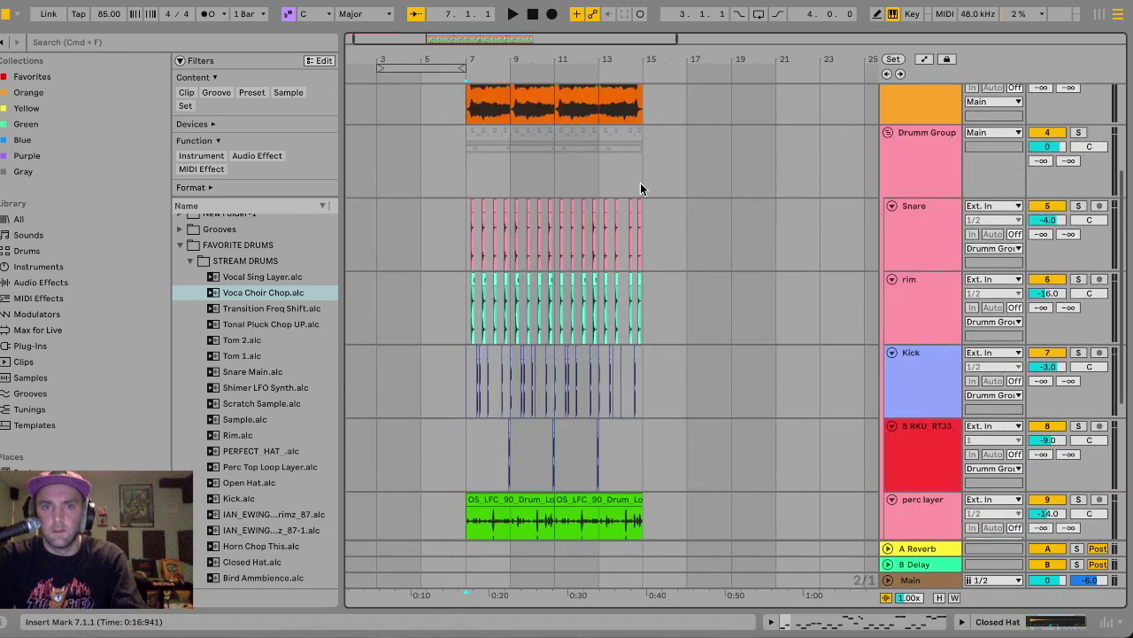
pyautogui.keyDown('shift'); pyautogui.click(631, 177); pyautogui.keyUp('shift')
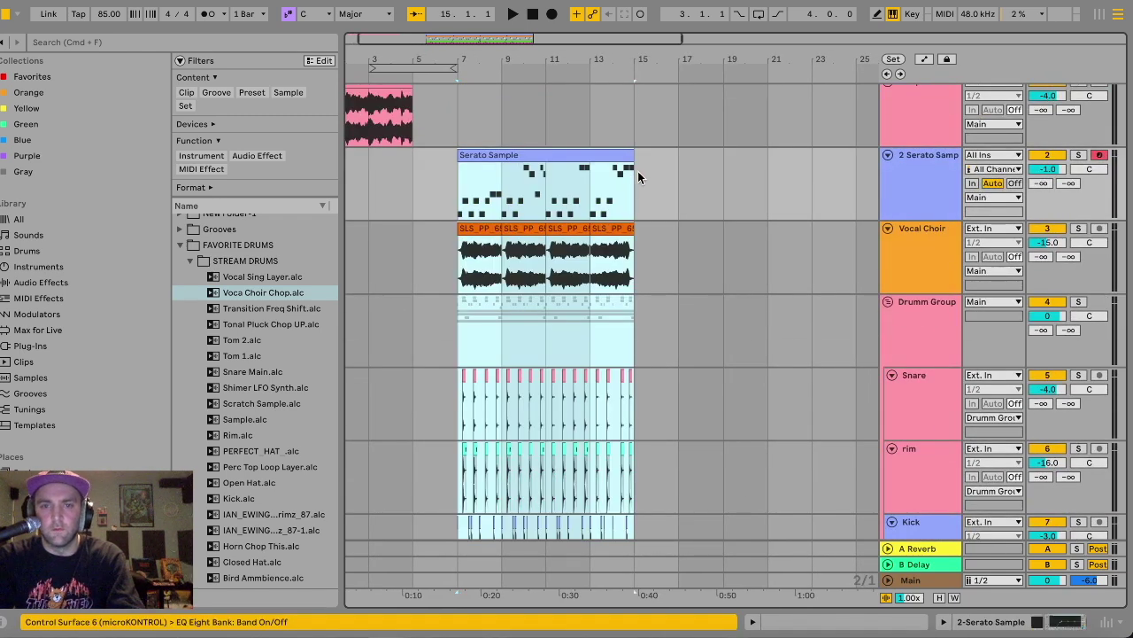
pyautogui.press('super+d')
# Duplicate the first bar of the Vocal Choir clip at bar 15 repeatedly so one-bar chops fill bars 15 to 23.
pyautogui.click(623, 287)
pyautogui.press('+')
pyautogui.press('+')
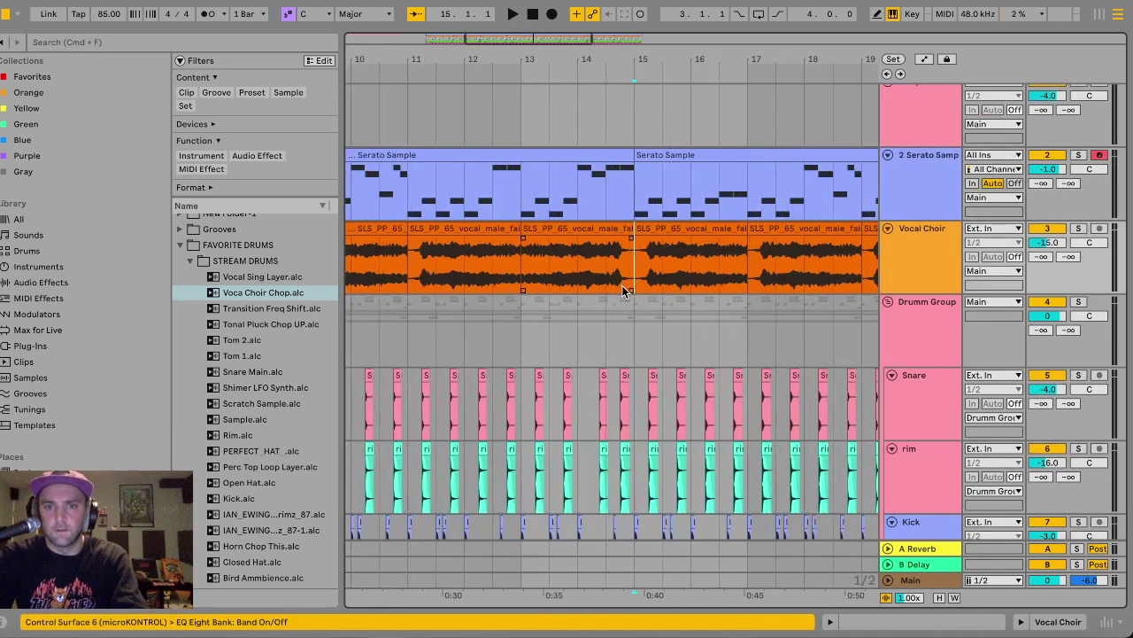
pyautogui.press('+')
pyautogui.moveTo(631, 258); pyautogui.dragTo(723, 252)
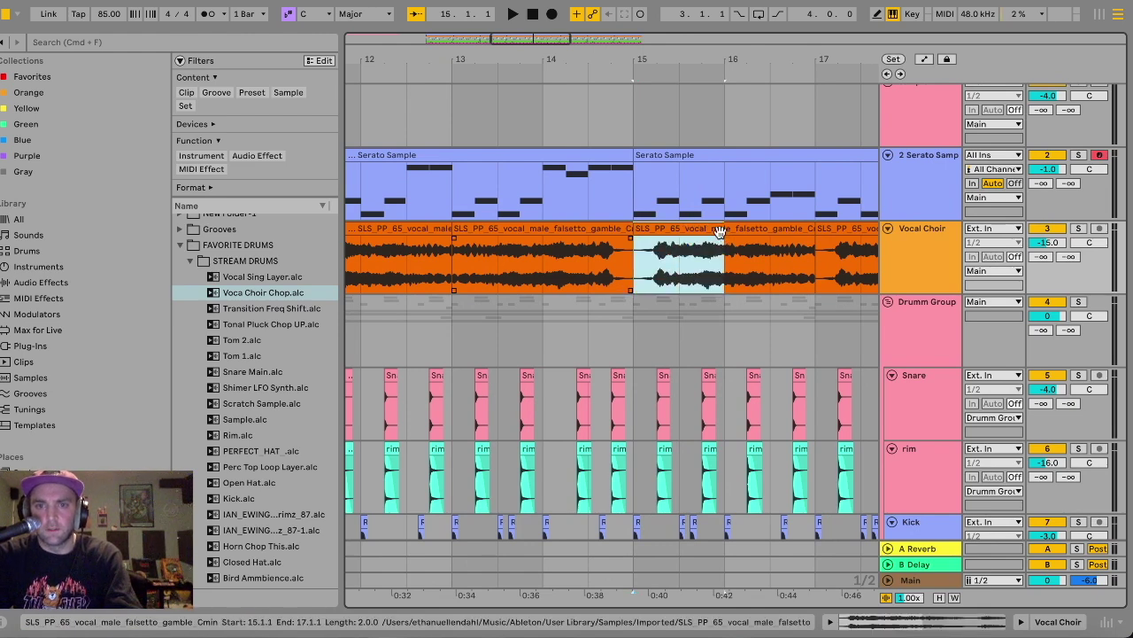
pyautogui.press('super+d')
pyautogui.press('-')
pyautogui.press('-')
pyautogui.press('-')
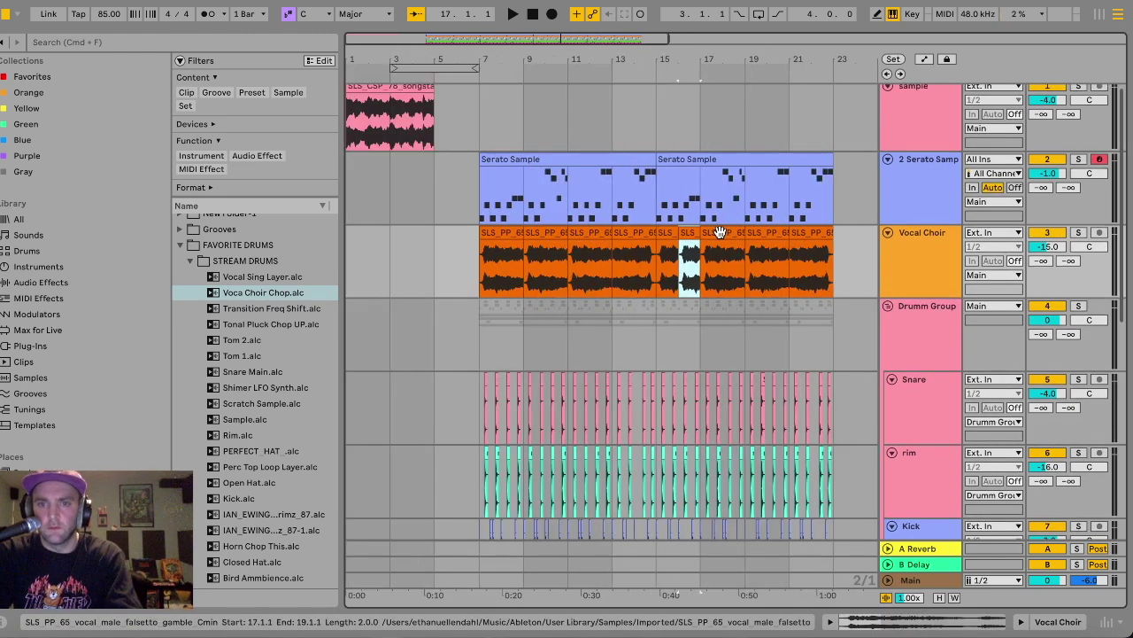
pyautogui.press('super+d')
pyautogui.press('super+d')
pyautogui.press('super+d')
pyautogui.press('super+d')
pyautogui.press('super+d')
pyautogui.press('super+d')
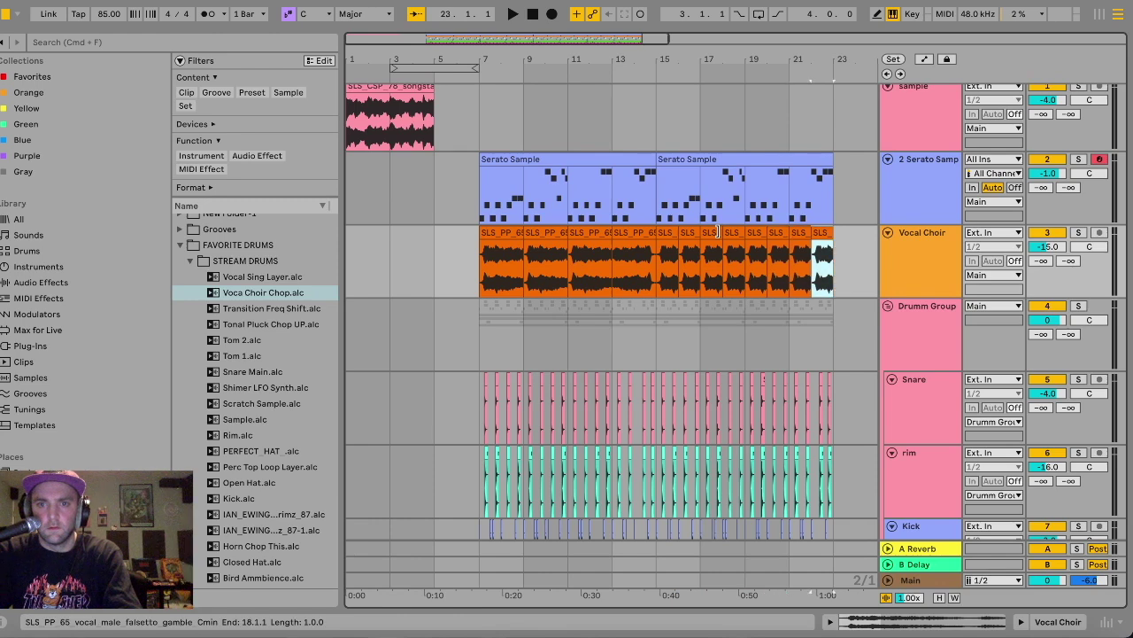
# Play the extended arrangement from bar 7 and lower the Vocal Choir track's volume to -16.0 dB.
pyautogui.click(482, 289)
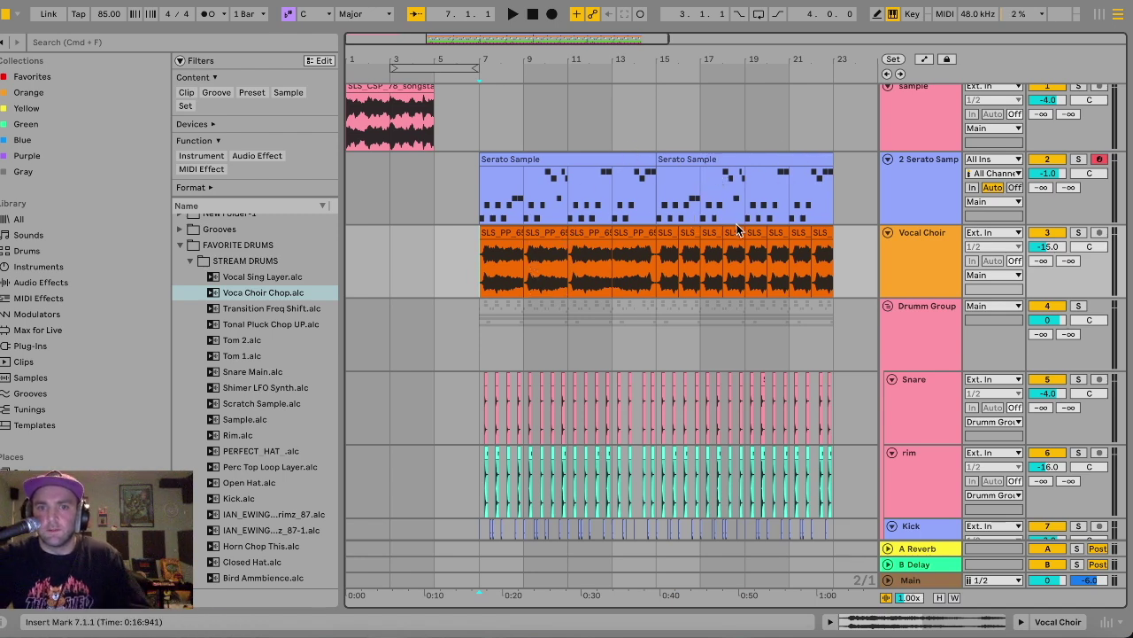
pyautogui.scroll(-10, 469, 279)
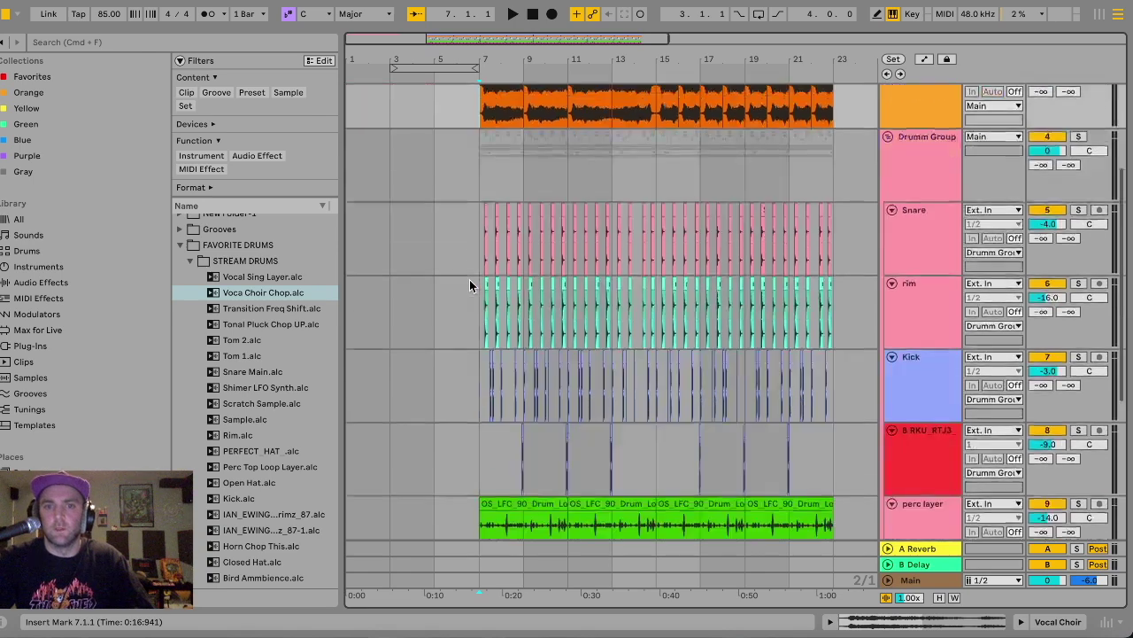
pyautogui.scroll(10, 470, 416)
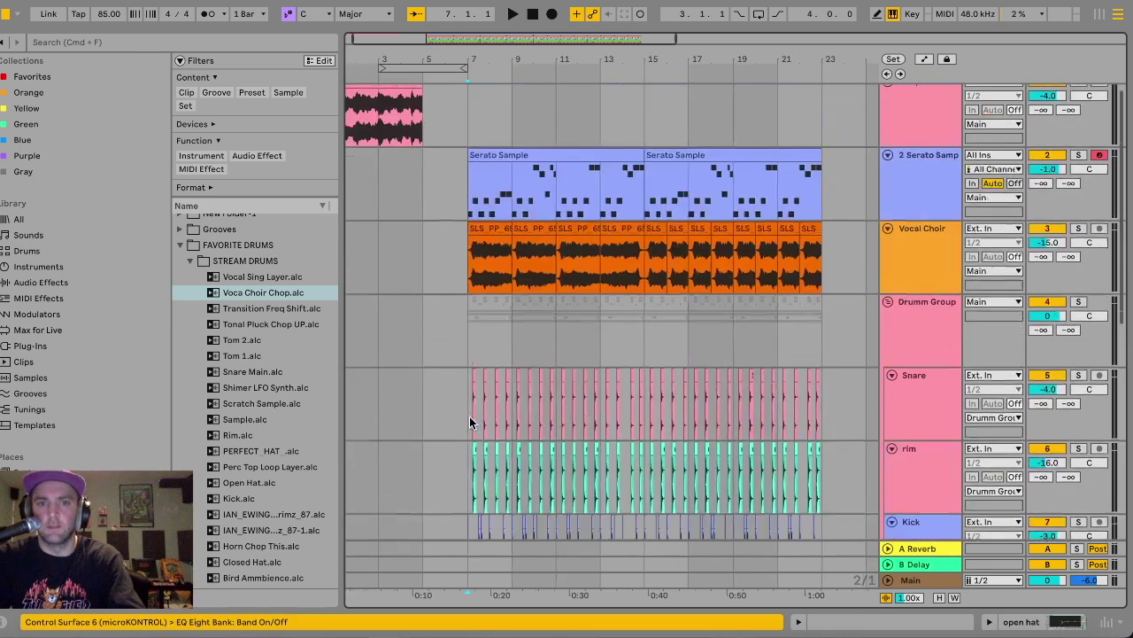
pyautogui.press('-')
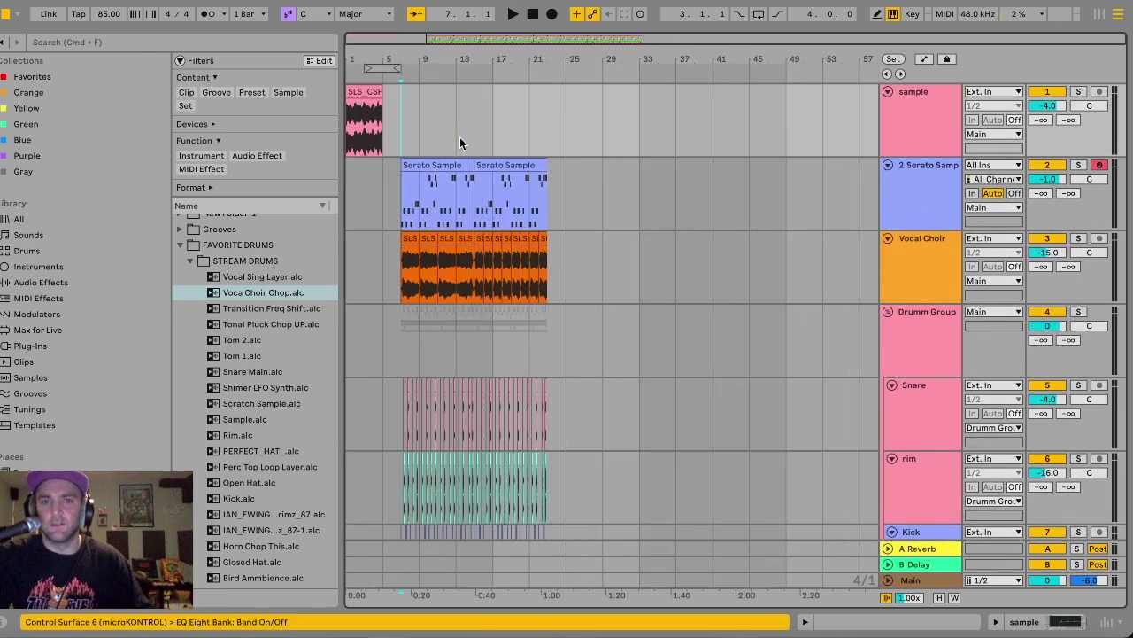
pyautogui.press('+')
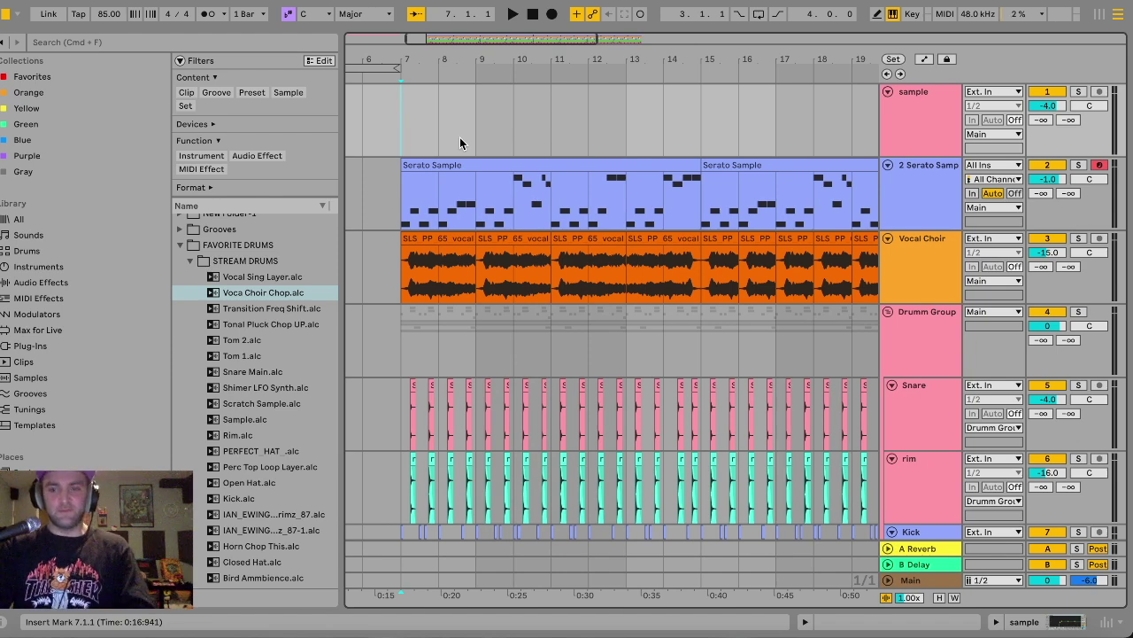
pyautogui.press('-')
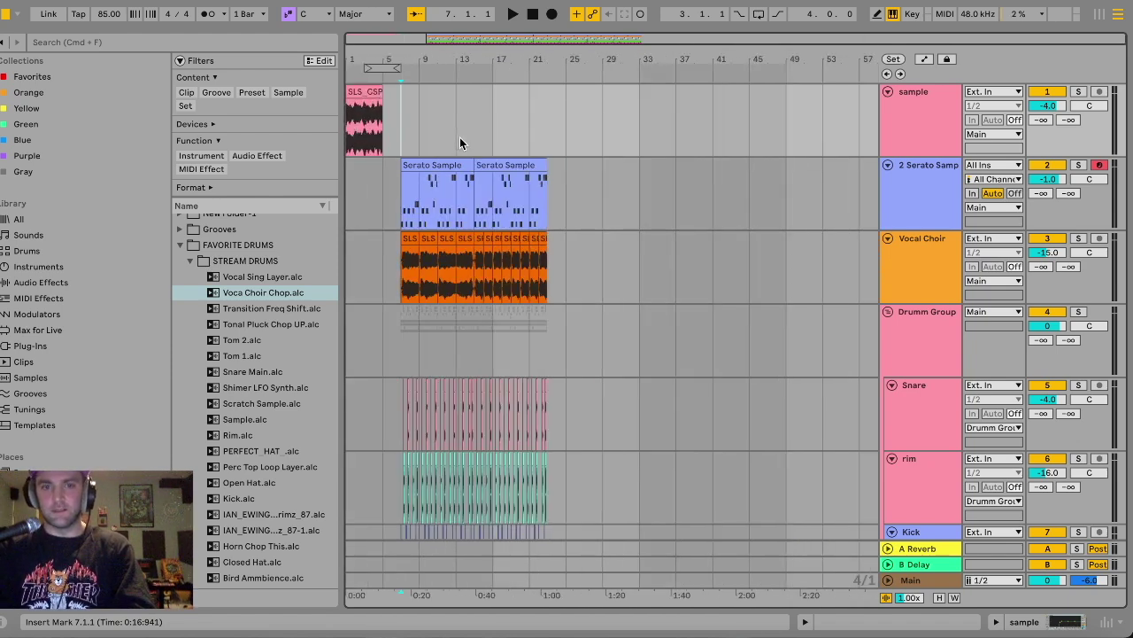
pyautogui.press('+')
pyautogui.press('+')
pyautogui.press('space')
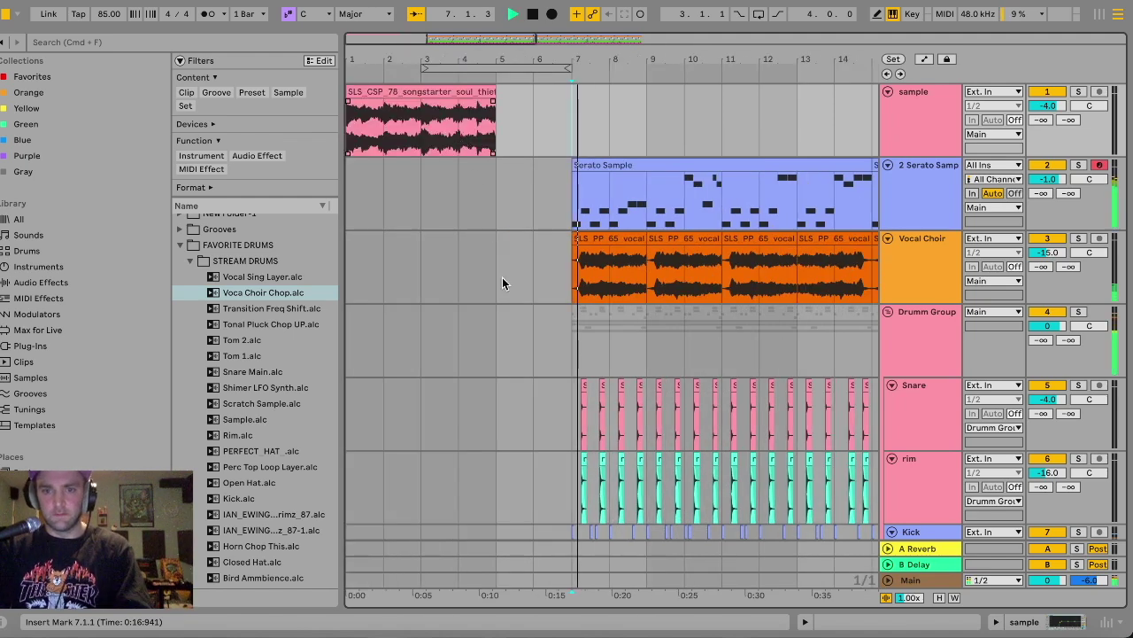
pyautogui.scroll(-2, 503, 283)
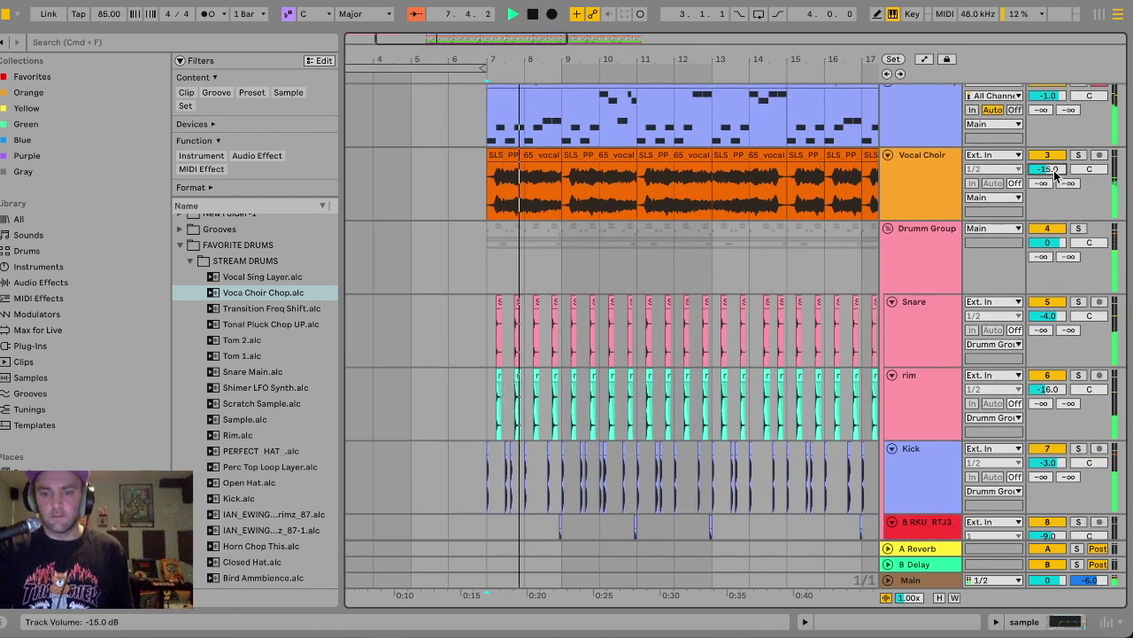
pyautogui.scroll(-1, 1053, 170)
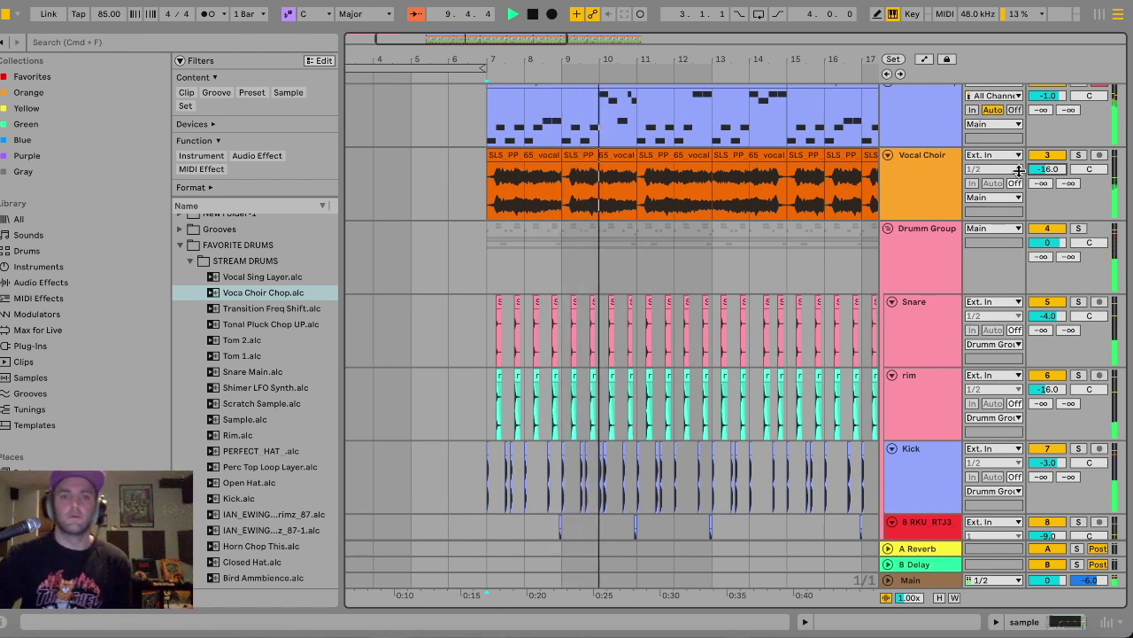
# Shift the audio inside the last one-bar Vocal Choir clip at bar 22 to start at 4.1.1 and check its waveform.
pyautogui.scroll(-5, 657, 392)
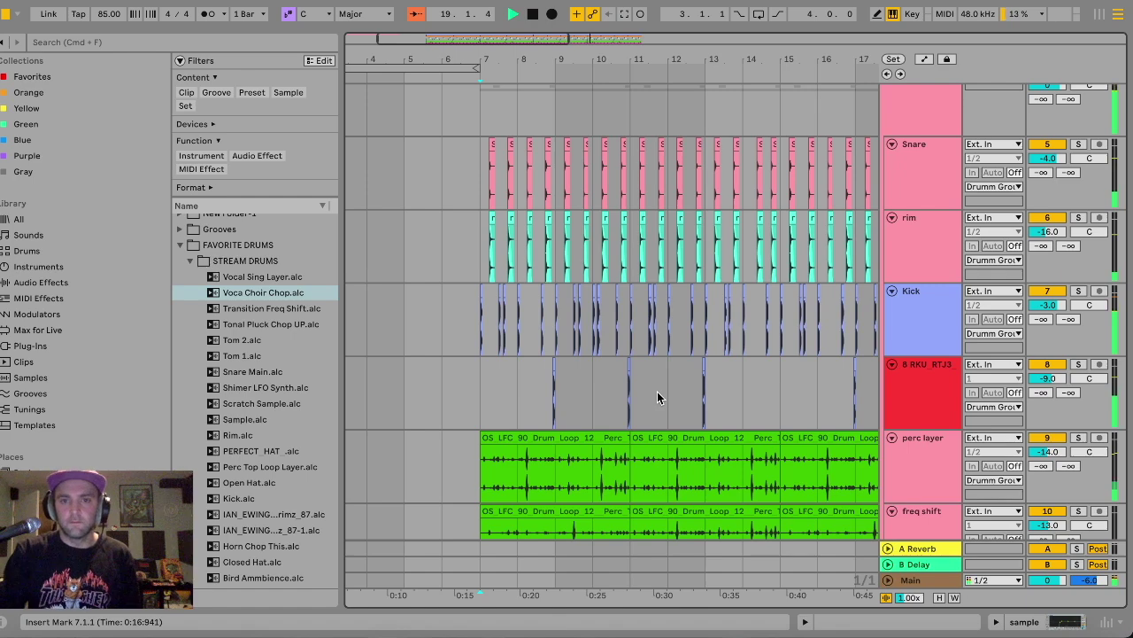
pyautogui.moveTo(498, 39); pyautogui.dragTo(498, 7)
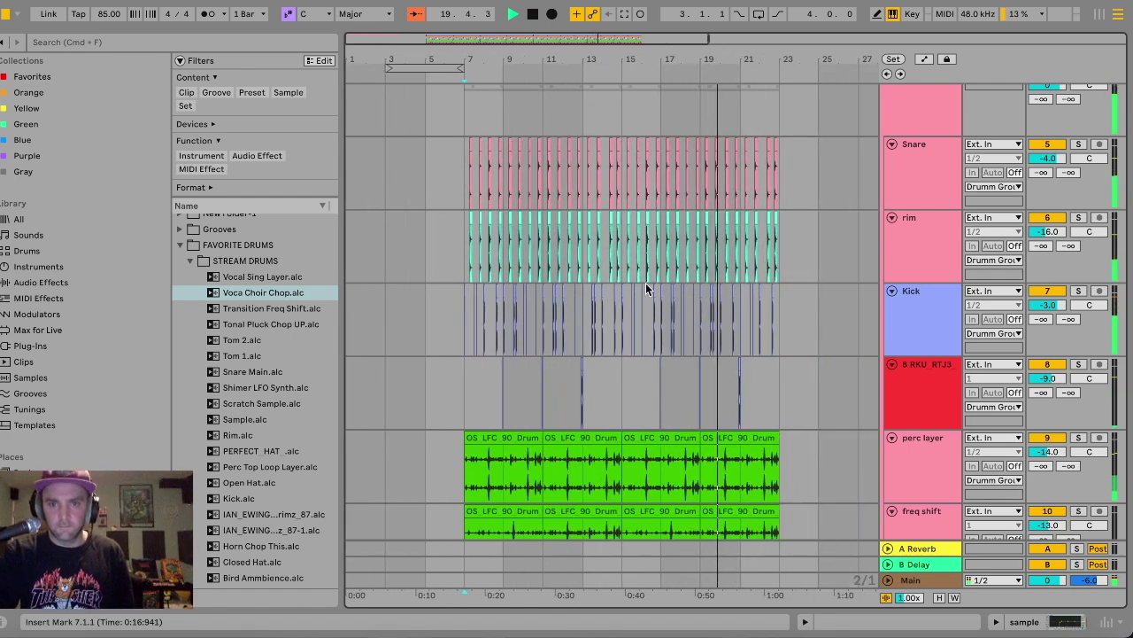
pyautogui.scroll(-5, 646, 285)
pyautogui.scroll(1, 646, 285)
pyautogui.scroll(5, 646, 282)
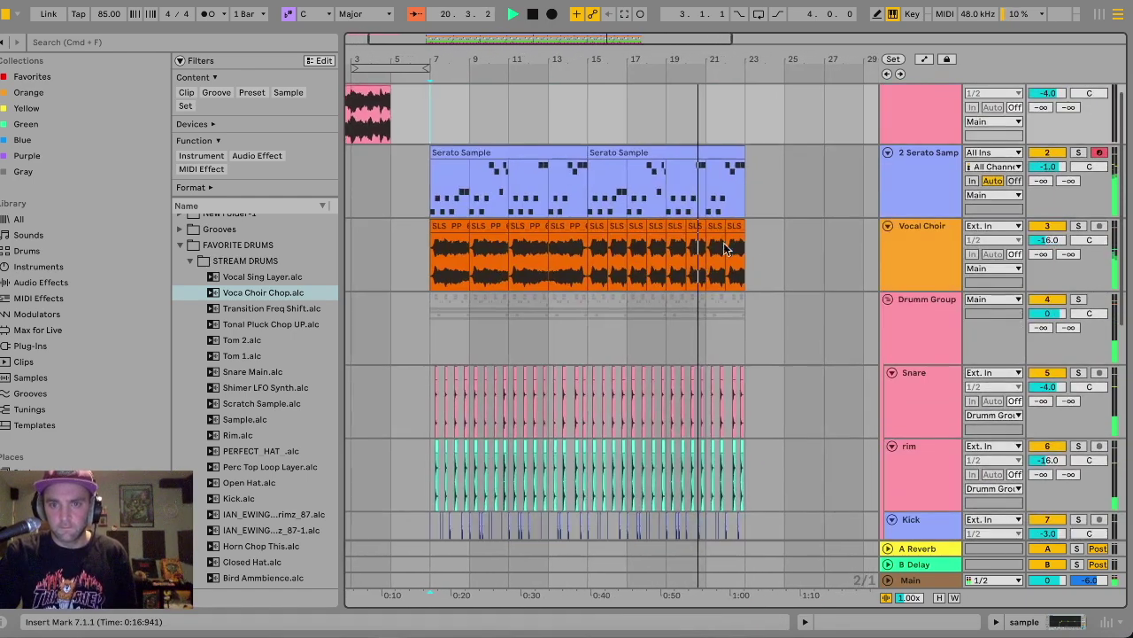
pyautogui.doubleClick(733, 257)
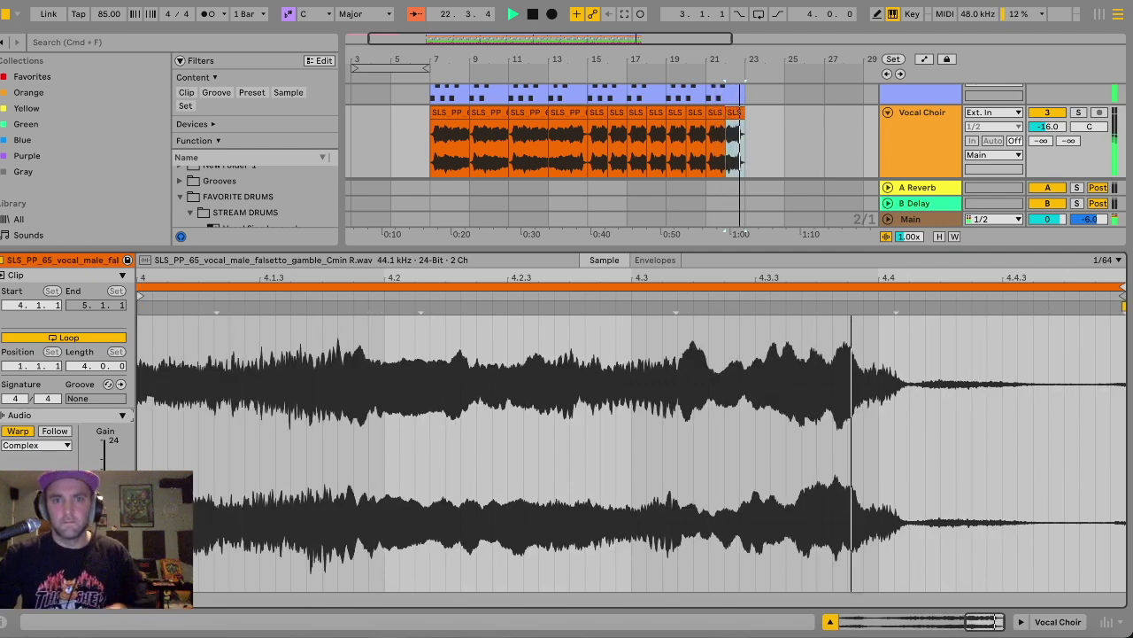
pyautogui.press('super+alt+l')
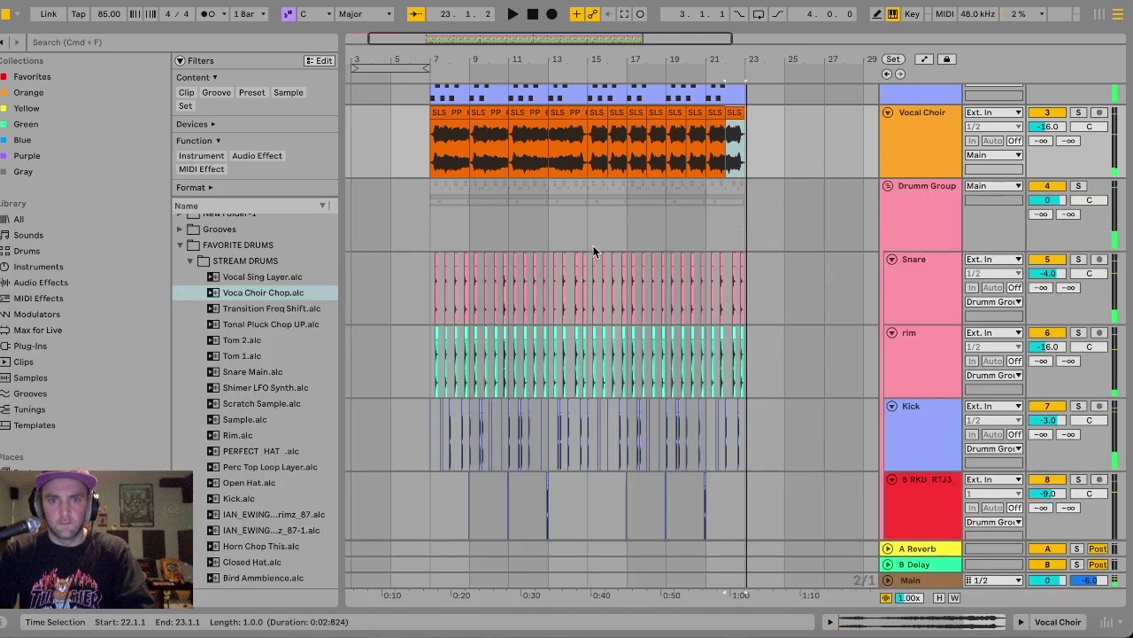
# Insert an audio track below the sample track and move the SLS_CSP_78 songstarter clip onto it at bar 1.
pyautogui.click(435, 234)
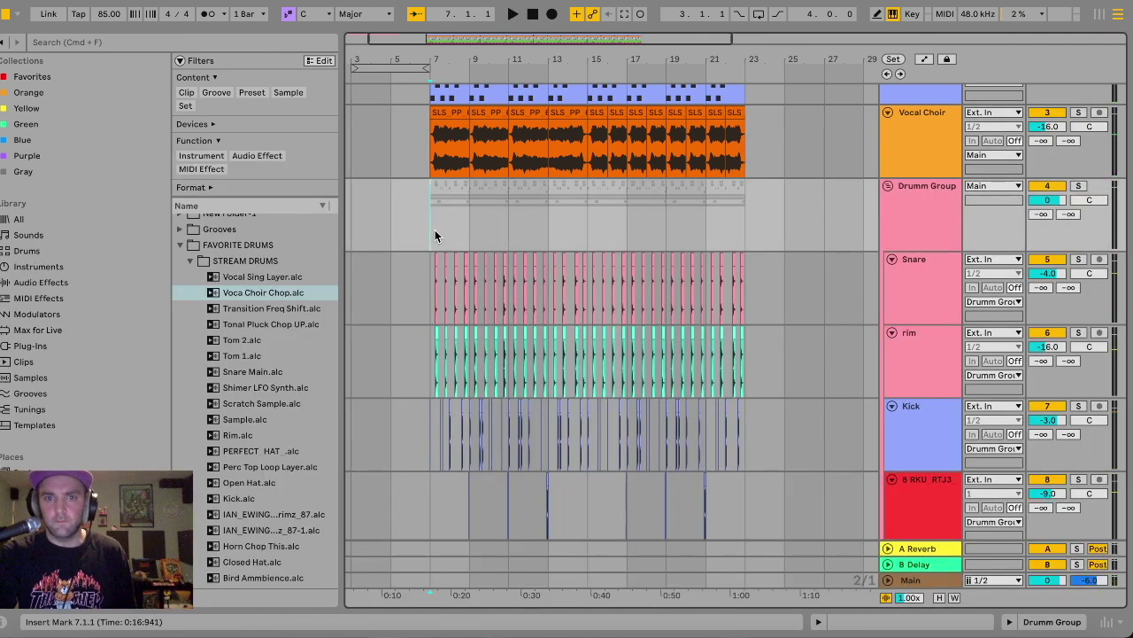
pyautogui.press('+')
pyautogui.scroll(3, 435, 235)
pyautogui.hscroll(-3, 435, 235)
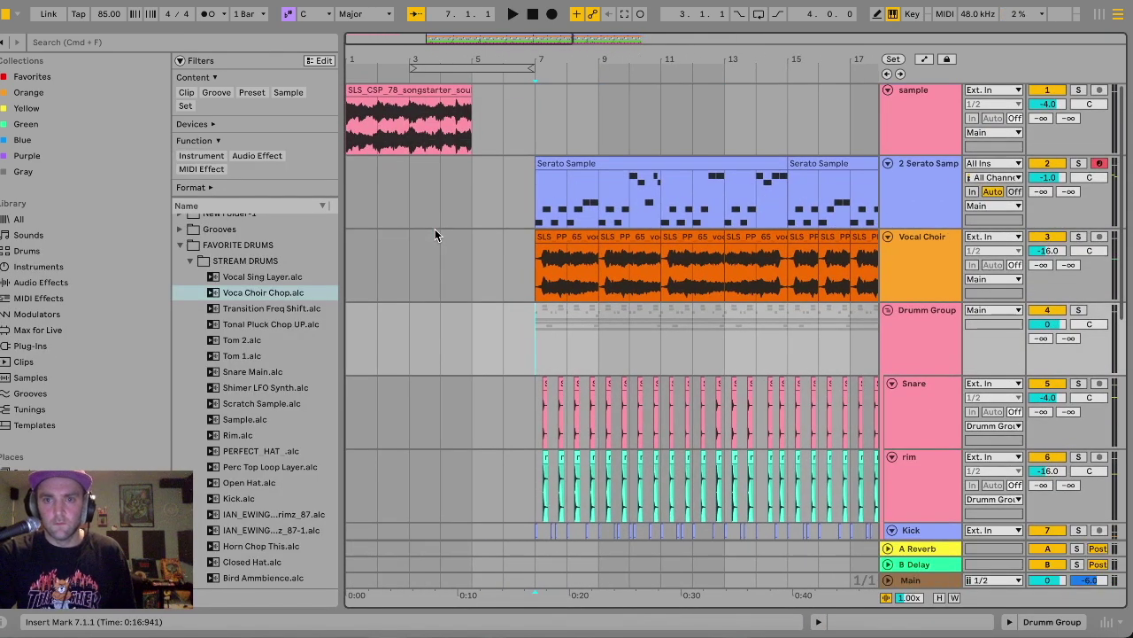
pyautogui.click(911, 118)
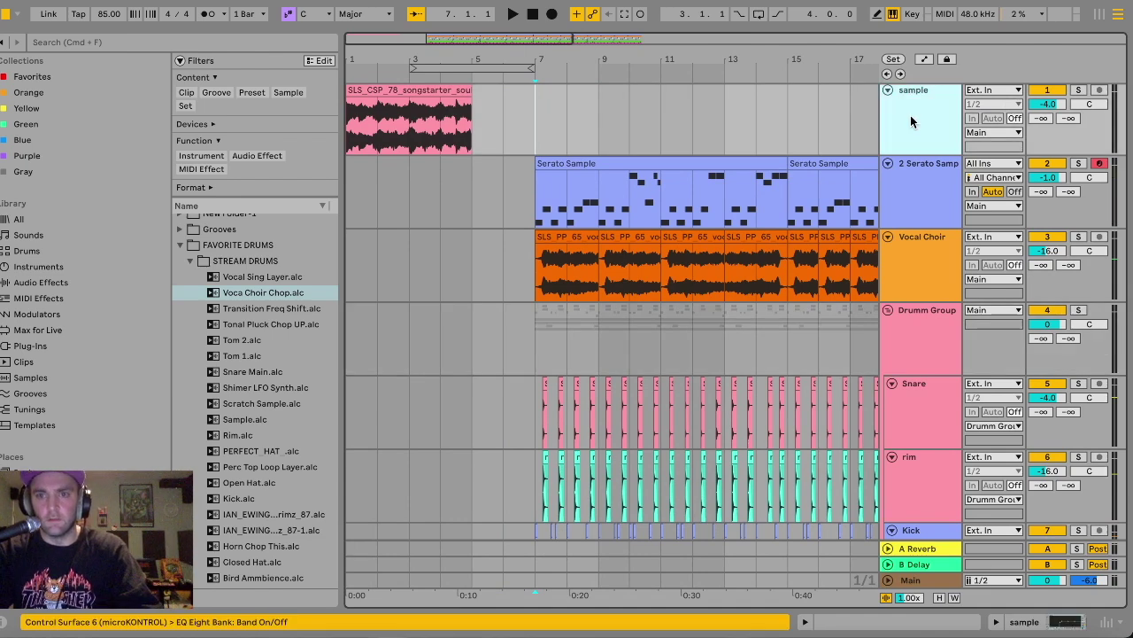
pyautogui.press('super+t')
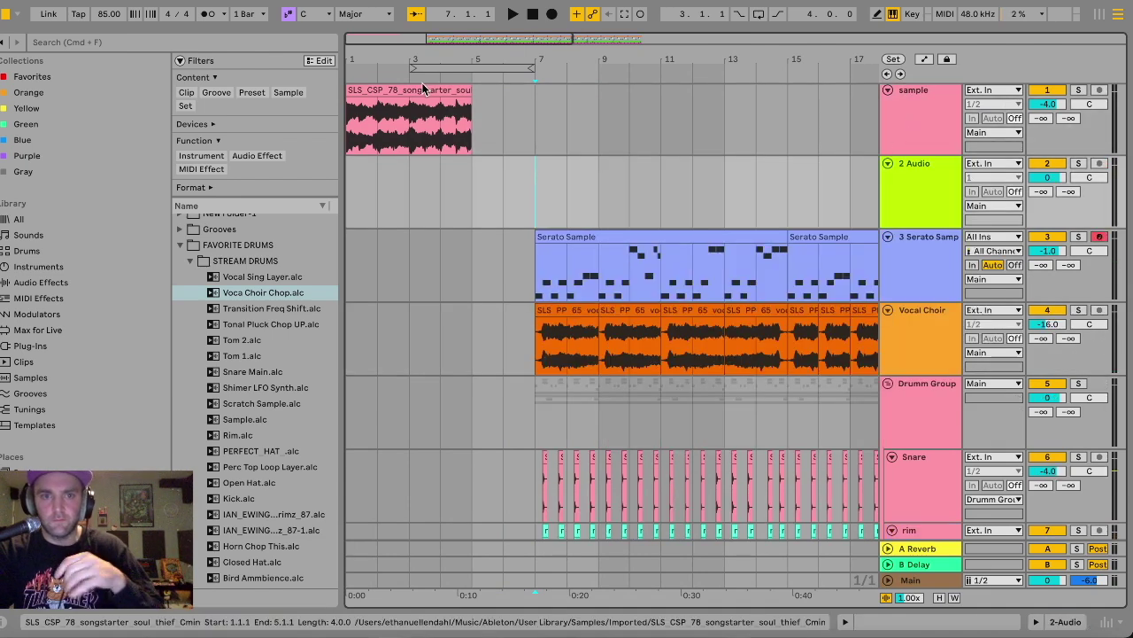
pyautogui.moveTo(414, 91); pyautogui.dragTo(422, 186)
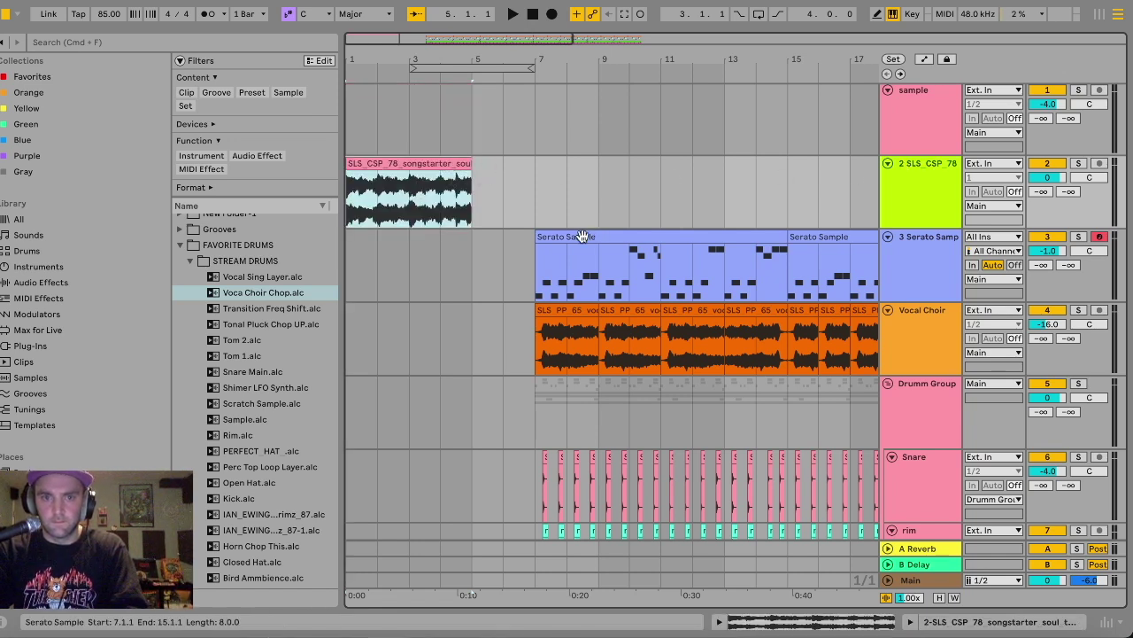
# Move the clips in bars 7 to 23 of every track from Serato Sample through Closed Hat to start at bar 5.
pyautogui.click(551, 233)
pyautogui.hscroll(5, 551, 233)
pyautogui.scroll(-10, 552, 235)
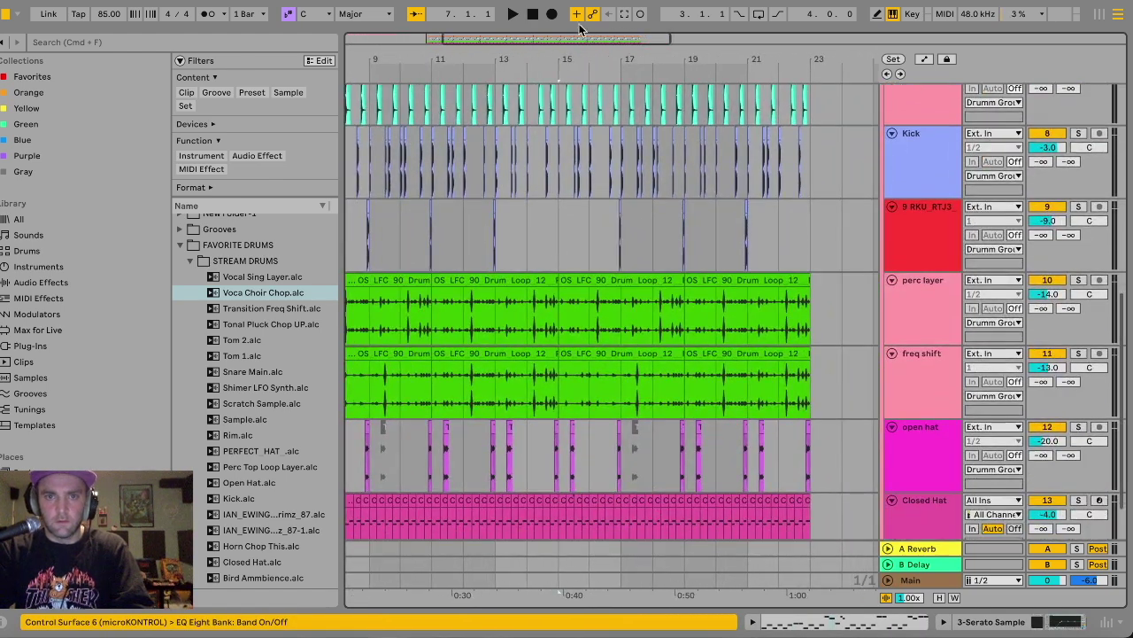
pyautogui.moveTo(565, 39); pyautogui.dragTo(565, 11)
pyautogui.scroll(-3, 614, 317)
pyautogui.keyDown('shift'); pyautogui.click(683, 483); pyautogui.keyUp('shift')
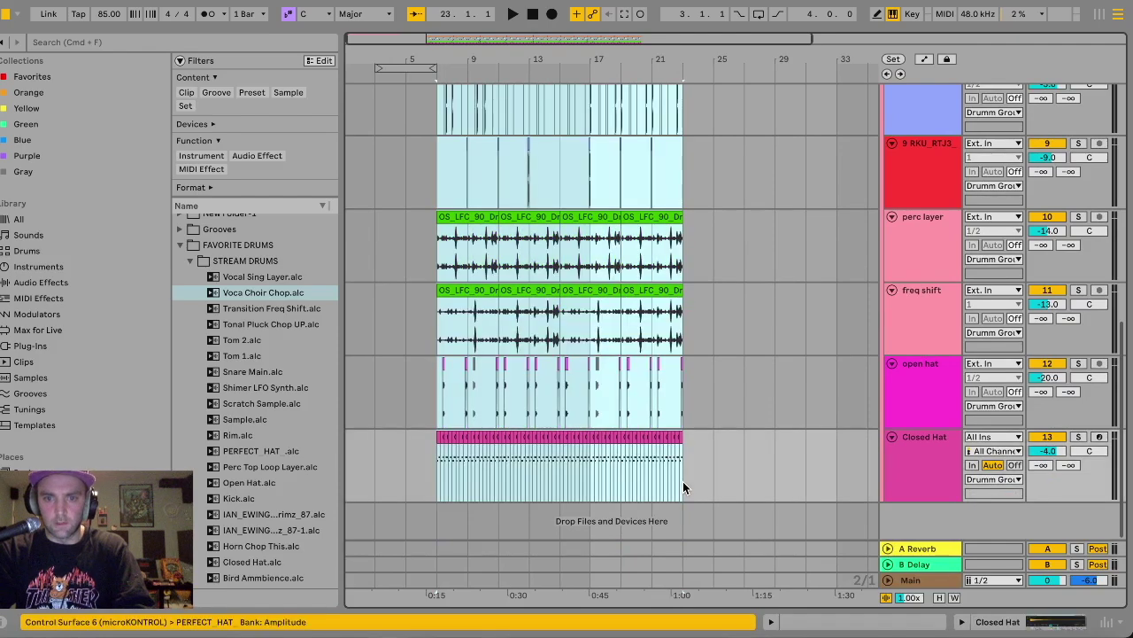
pyautogui.scroll(12, 537, 431)
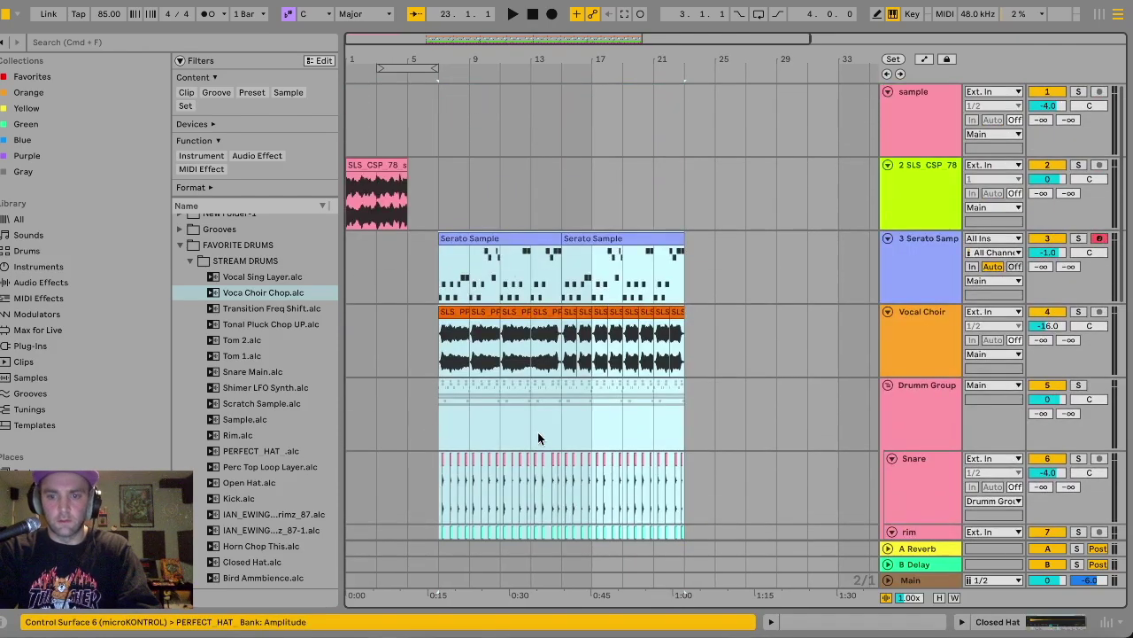
pyautogui.scroll(5, 538, 431)
pyautogui.hscroll(-5, 537, 421)
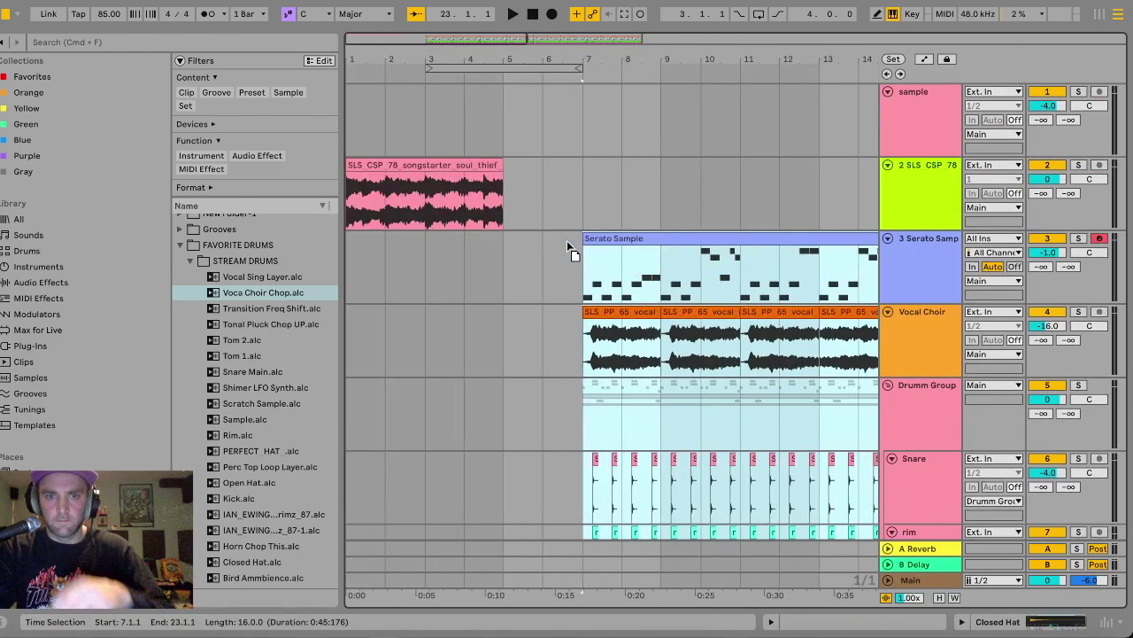
pyautogui.moveTo(571, 241); pyautogui.dragTo(549, 240)
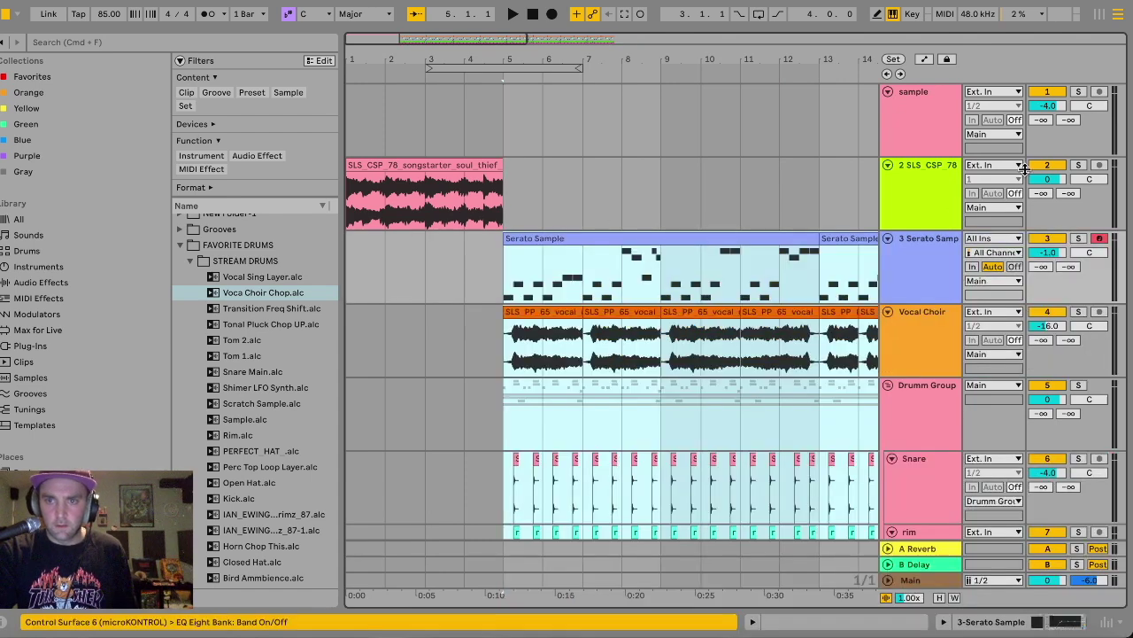
# Lower the SLS_CSP_78 track's volume to -5.0 dB and add an EQ Eight with band 8 enabled as a high-cut filter.
pyautogui.click(1052, 181)
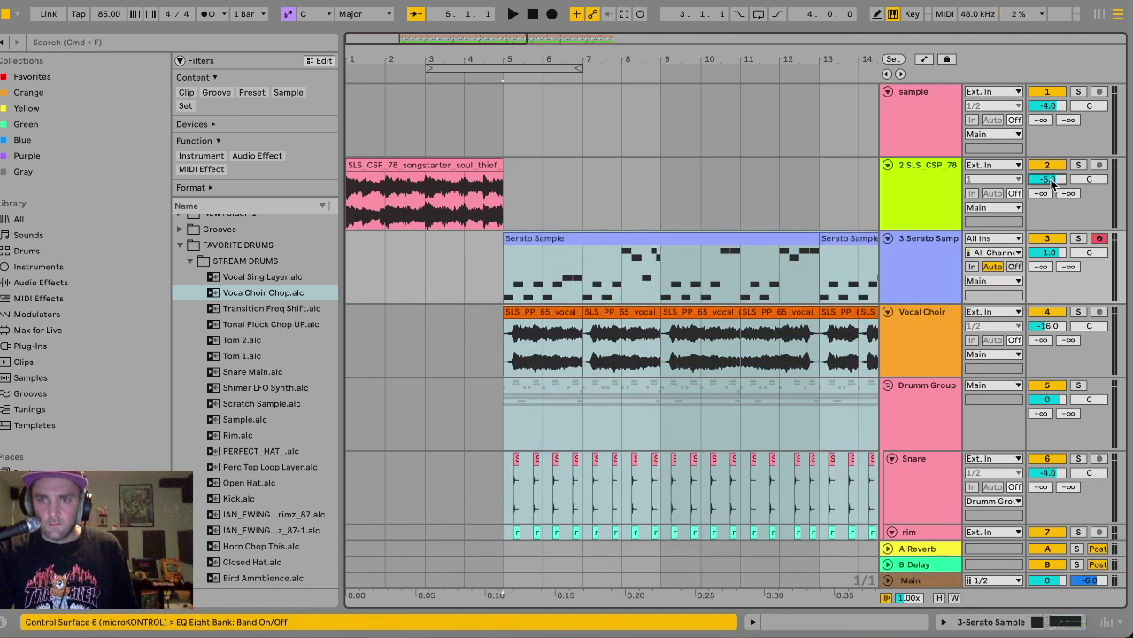
pyautogui.click(56, 283)
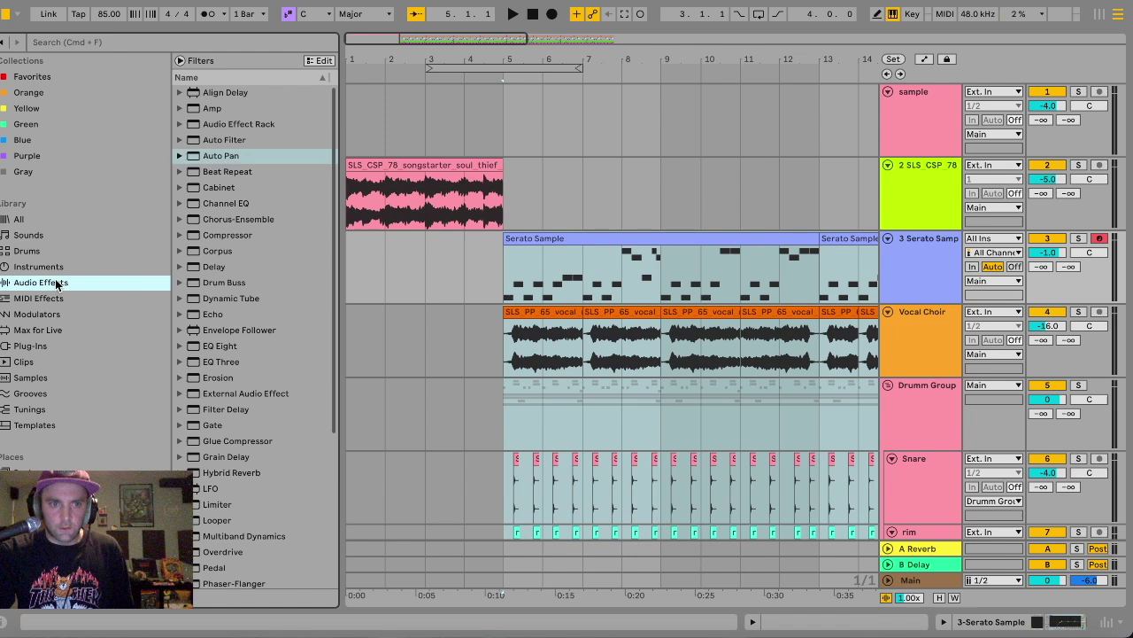
pyautogui.click(221, 347)
pyautogui.moveTo(420, 213); pyautogui.dragTo(422, 214)
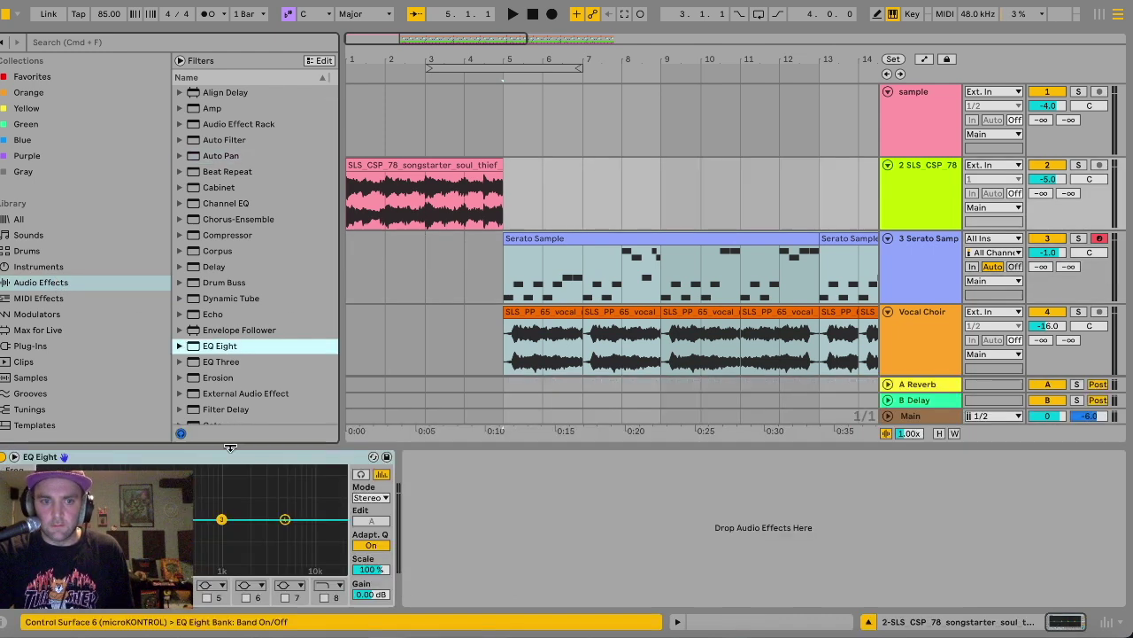
pyautogui.click(62, 585)
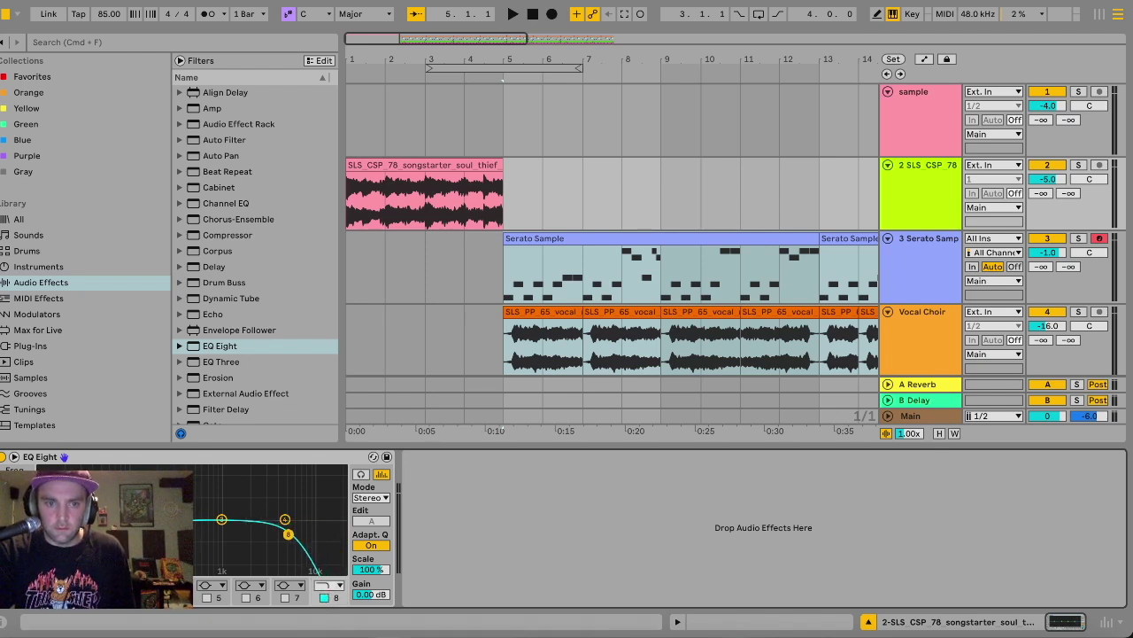
# Add a Reverb after the EQ Eight with High density, 44 % dry/wet and a decay of 814 ms.
pyautogui.scroll(-10, 259, 299)
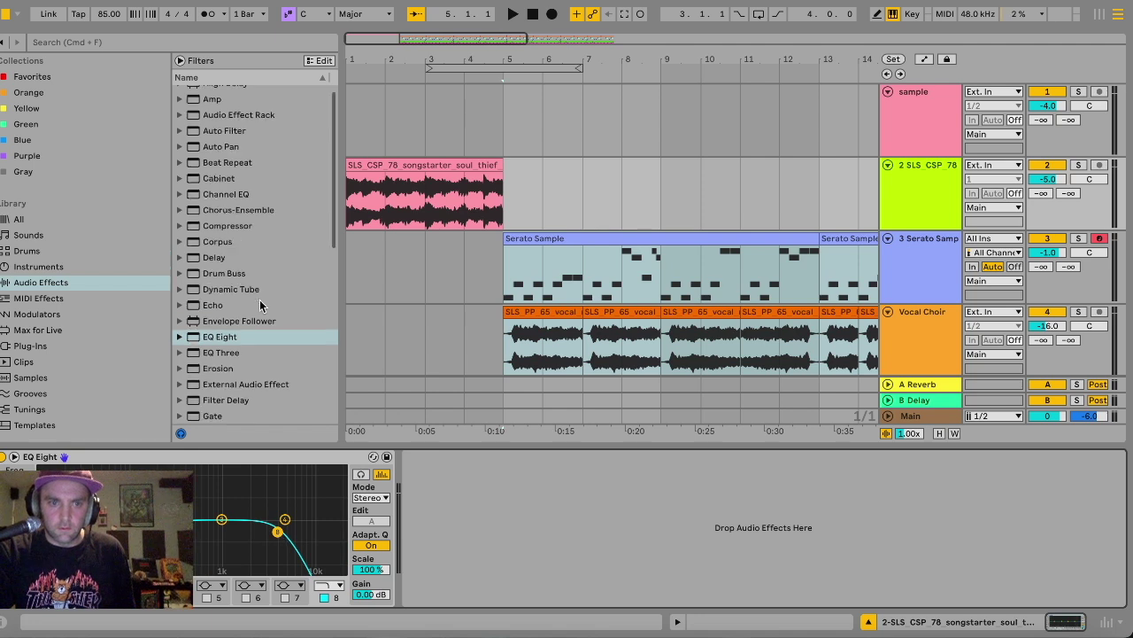
pyautogui.click(224, 256)
pyautogui.moveTo(224, 256); pyautogui.dragTo(468, 489)
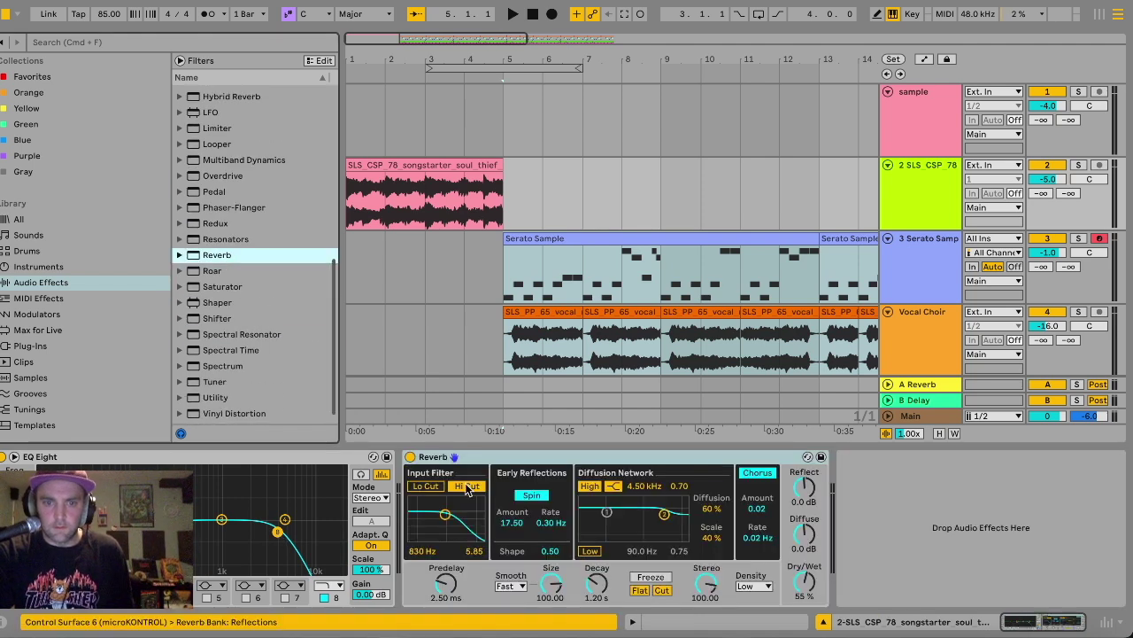
pyautogui.click(761, 586)
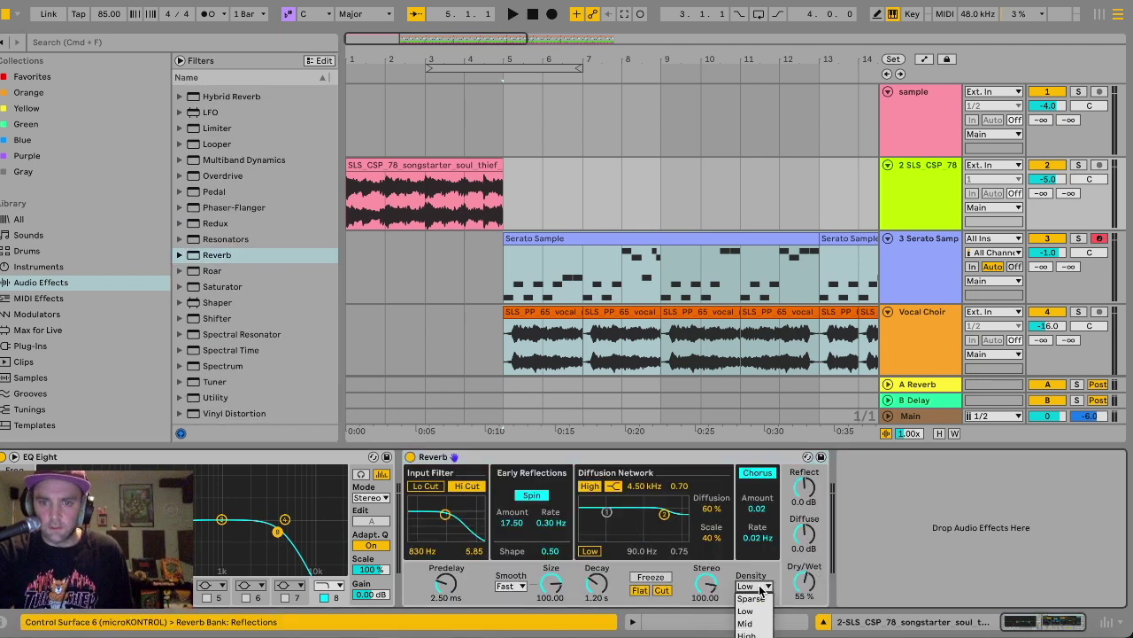
pyautogui.click(749, 634)
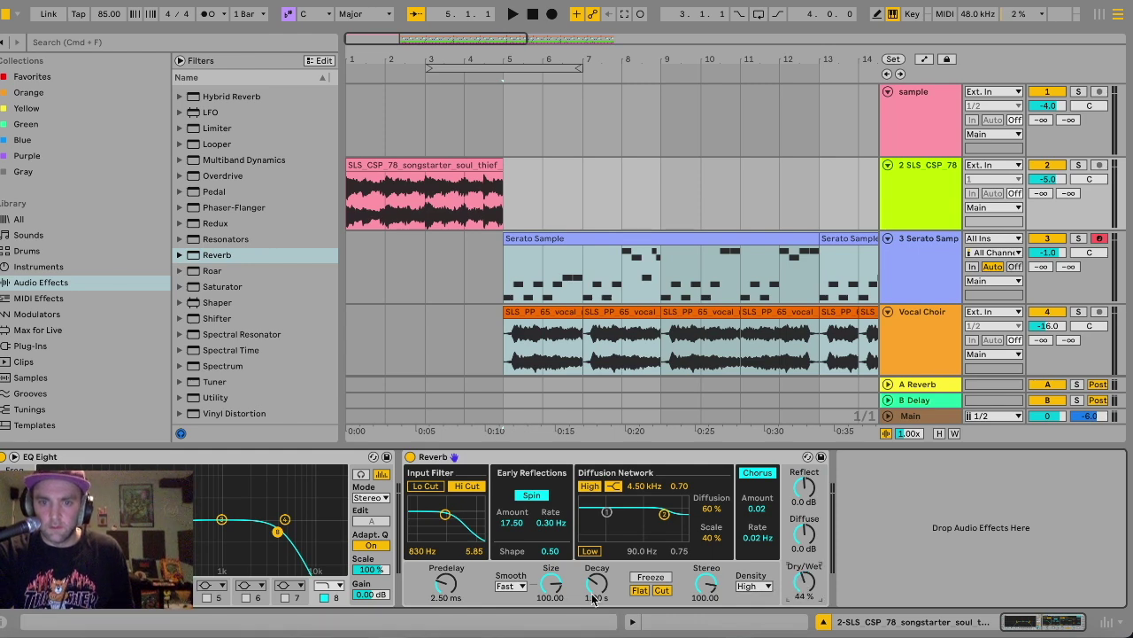
pyautogui.scroll(-1, 467, 257)
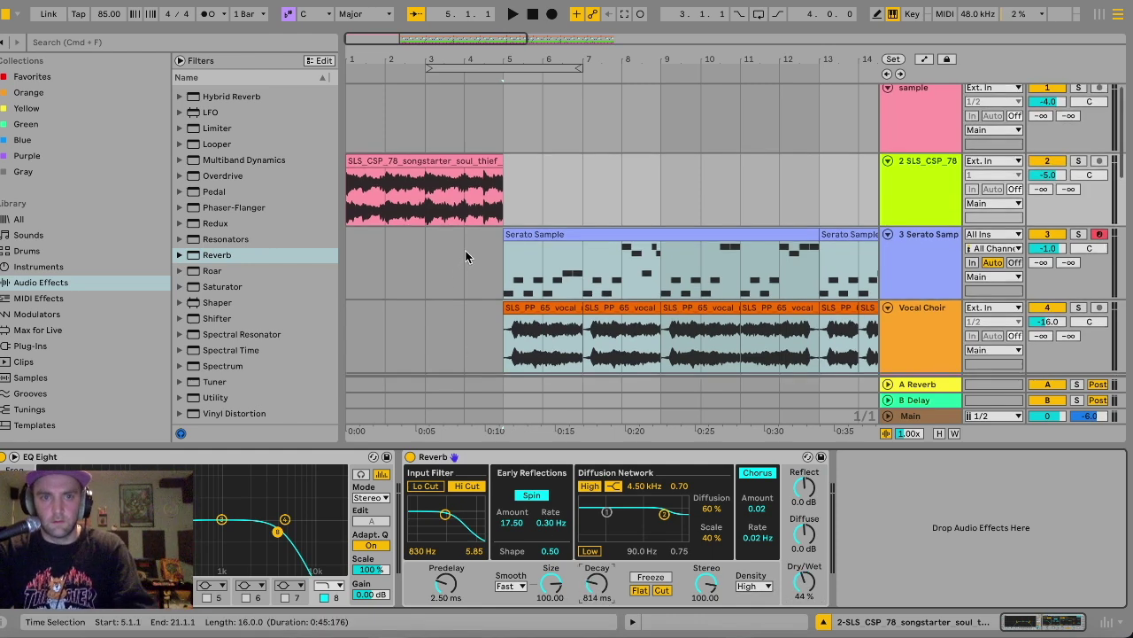
# Play the SLS_CSP_78 clip from bar 1 and lower its track volume to -8.0 dB.
pyautogui.click(410, 172)
pyautogui.press('space')
pyautogui.scroll(-1, 1048, 179)
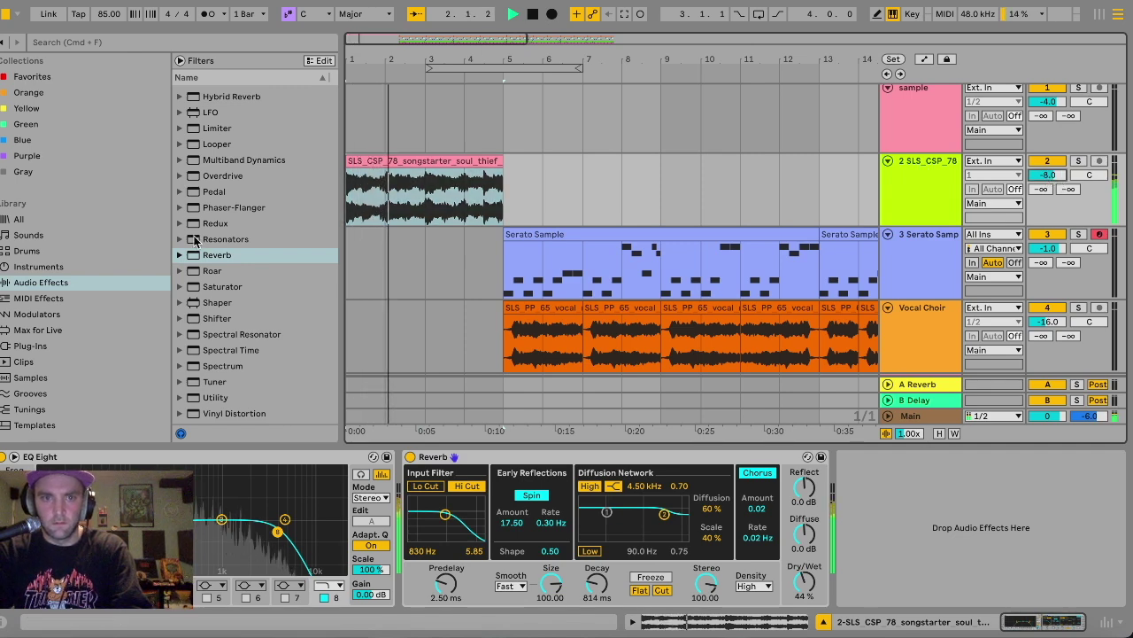
# Duplicate the first bar of the SLS_CSP_78 clip three times so one-bar chops fill bars 1 to 5.
pyautogui.moveTo(386, 177); pyautogui.dragTo(324, 173)
pyautogui.press('space')
pyautogui.press('space')
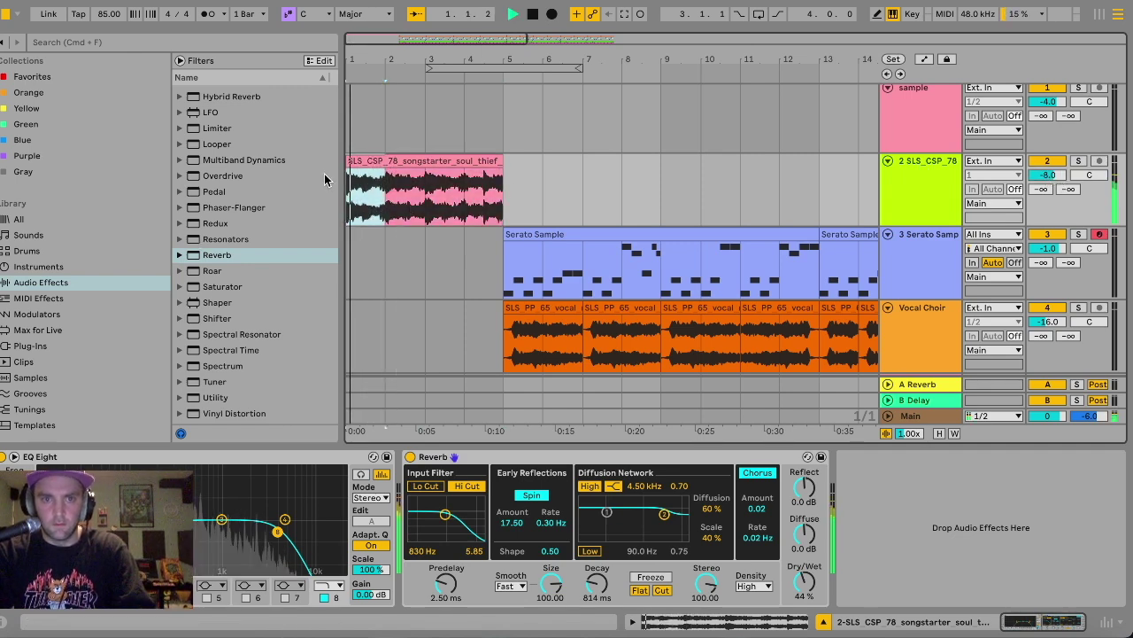
pyautogui.press('super+d')
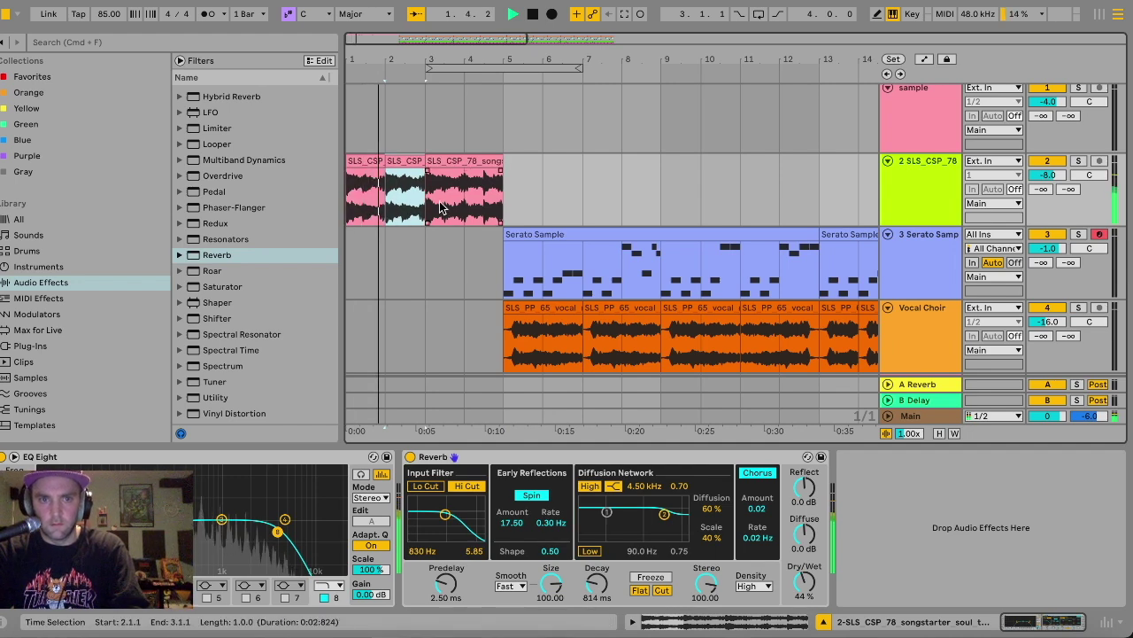
pyautogui.press('super+d')
pyautogui.press('super+d')
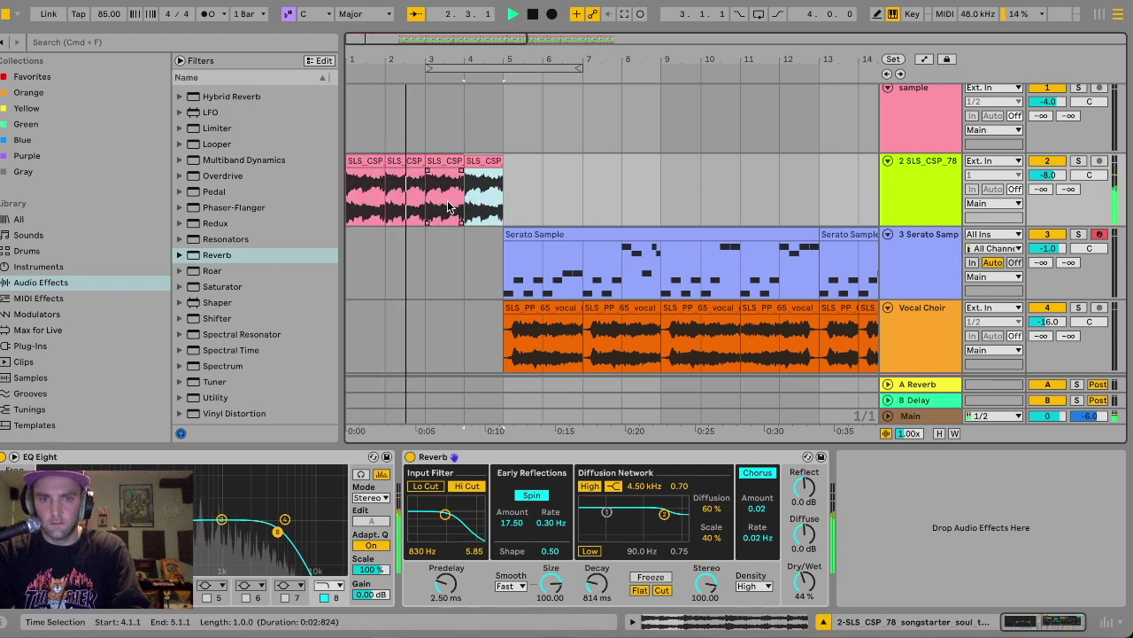
# Duplicate the first half of bar 4 on the SLS_CSP_78 track over its second half from 4.3.1 to 5.1.1.
pyautogui.press('+')
pyautogui.moveTo(541, 193); pyautogui.dragTo(570, 169)
pyautogui.press('super+d')
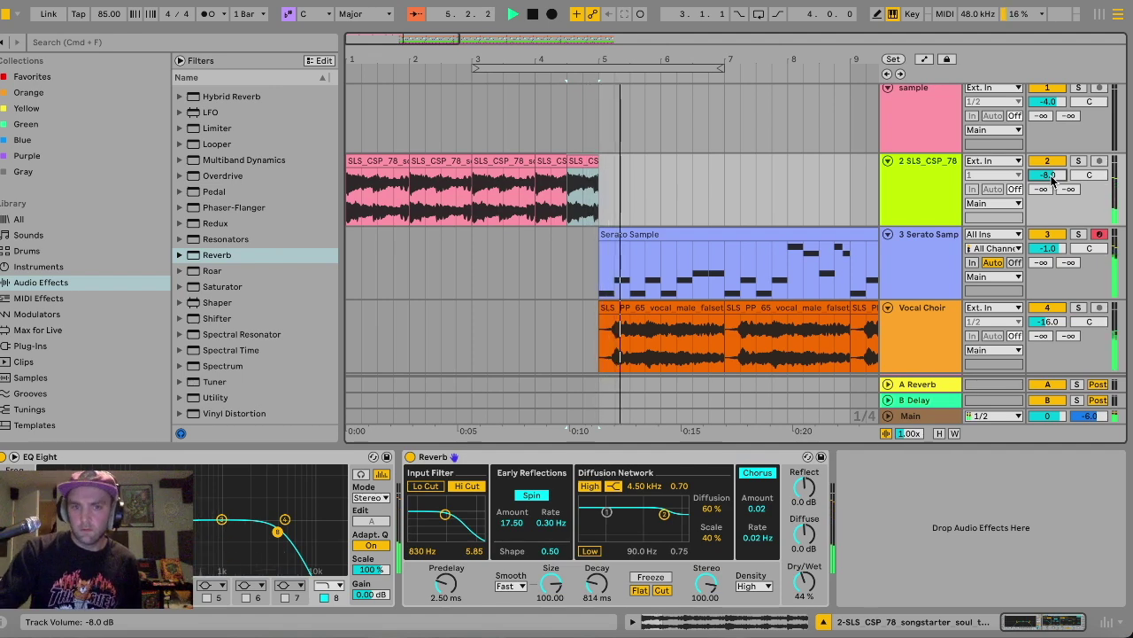
# Stop playback and insert an audio track in the drum group between the RKU_RTJ3 and perc layer tracks.
pyautogui.moveTo(653, 443); pyautogui.dragTo(652, 611)
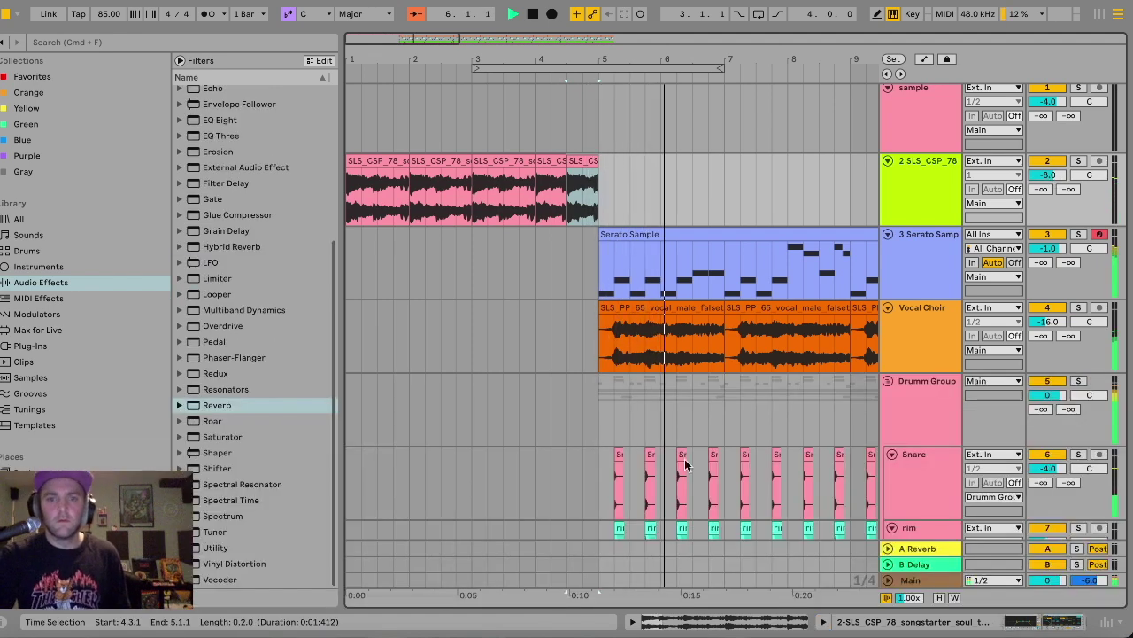
pyautogui.moveTo(433, 45); pyautogui.dragTo(433, 27)
pyautogui.scroll(-10, 479, 227)
pyautogui.scroll(7, 478, 228)
pyautogui.scroll(5, 478, 228)
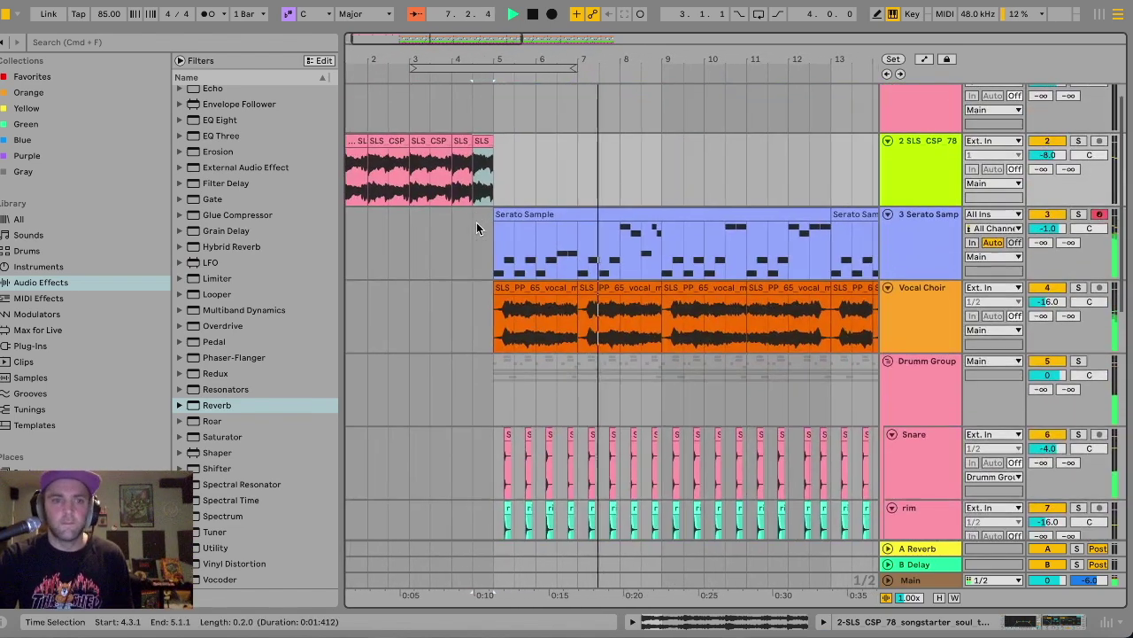
pyautogui.click(55, 505)
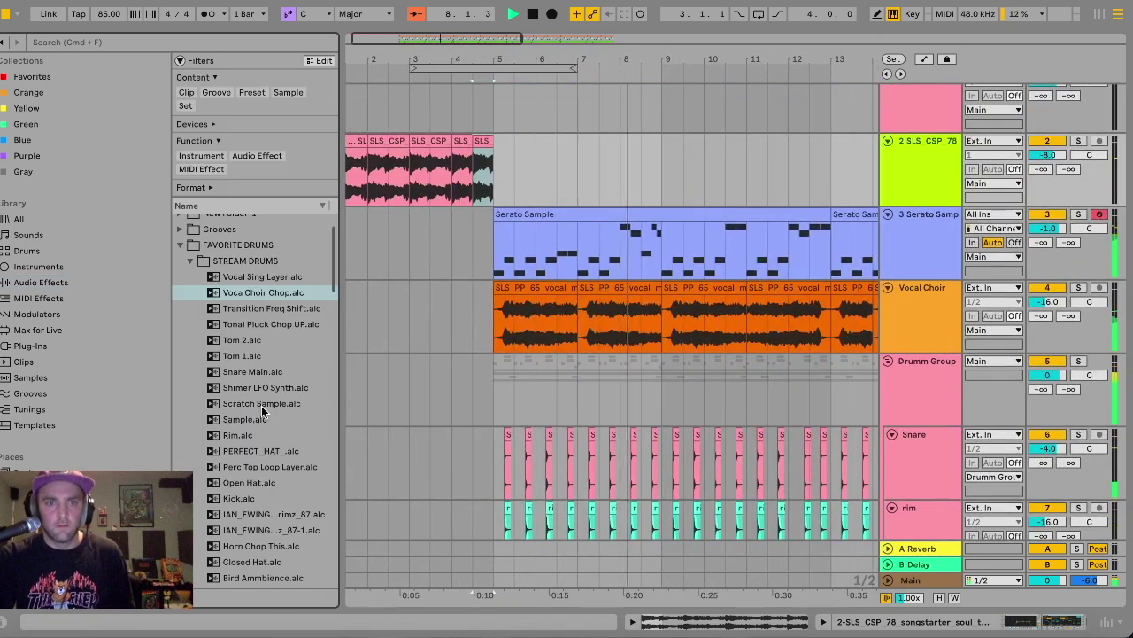
pyautogui.click(494, 395)
pyautogui.scroll(-8, 494, 395)
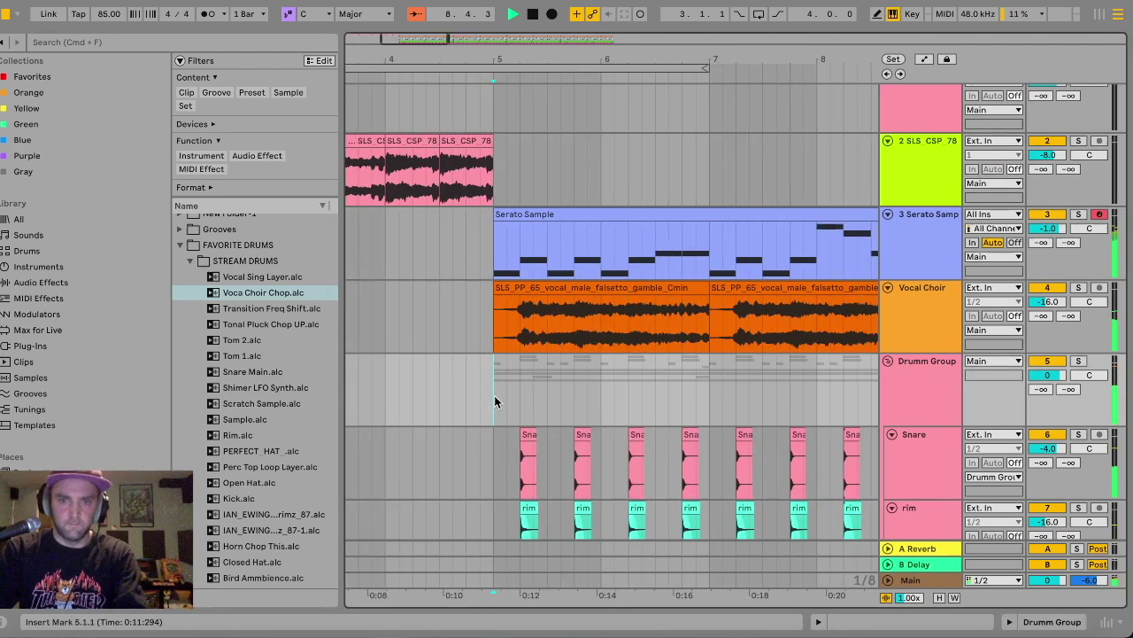
pyautogui.press('space')
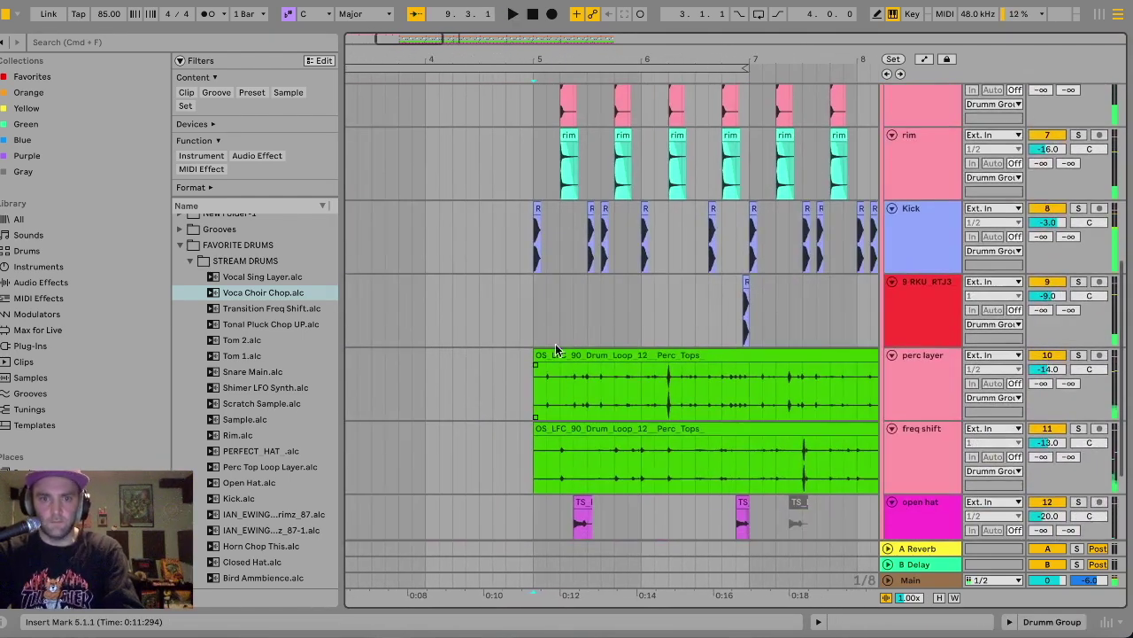
pyautogui.click(543, 330)
pyautogui.press('super+t')
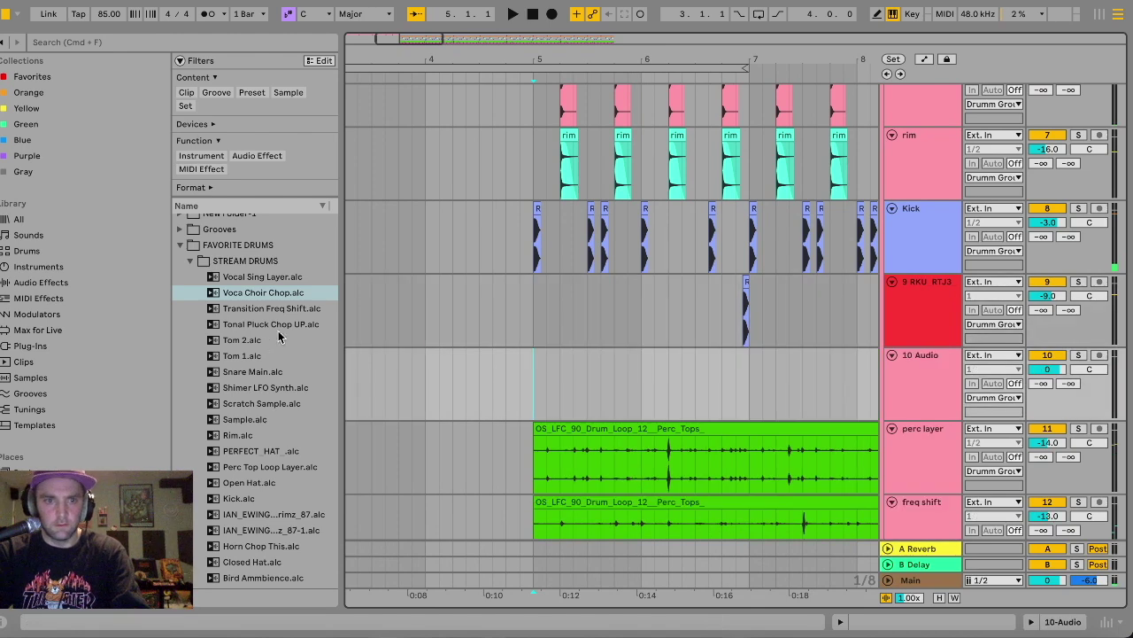
# Place Tom 1.alc at 5.4.3 and Tom 2.alc at 6.1.3 on the new drum group track and hide the device view.
pyautogui.scroll(-2, 281, 334)
pyautogui.scroll(-1, 281, 335)
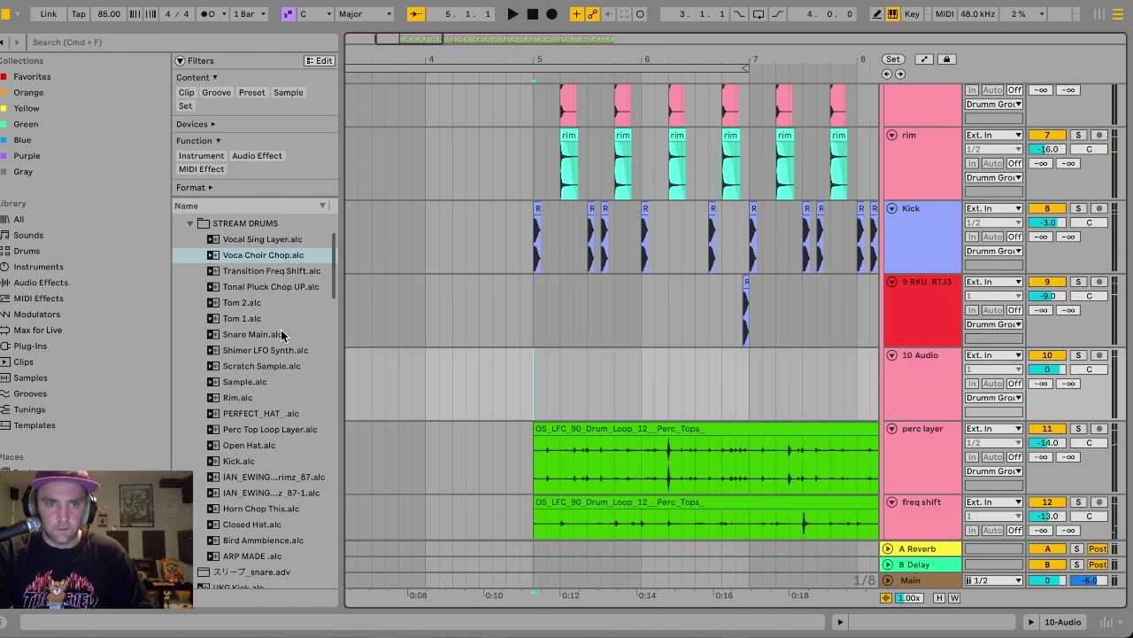
pyautogui.scroll(2, 270, 382)
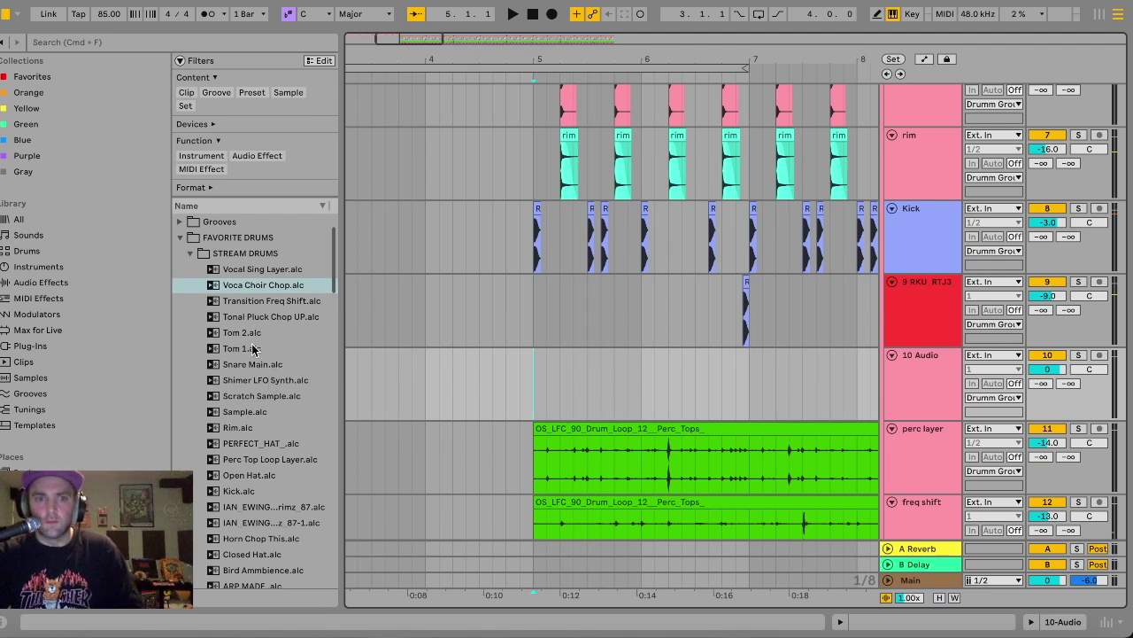
pyautogui.moveTo(232, 352); pyautogui.dragTo(633, 386)
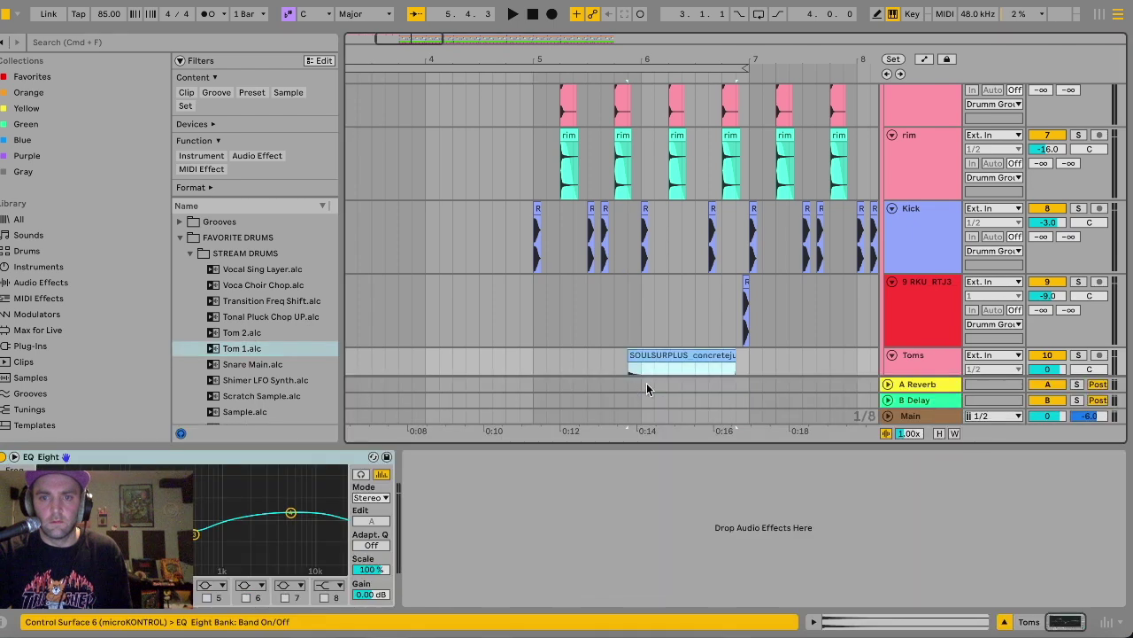
pyautogui.scroll(-1, 288, 340)
pyautogui.moveTo(250, 320); pyautogui.dragTo(656, 340)
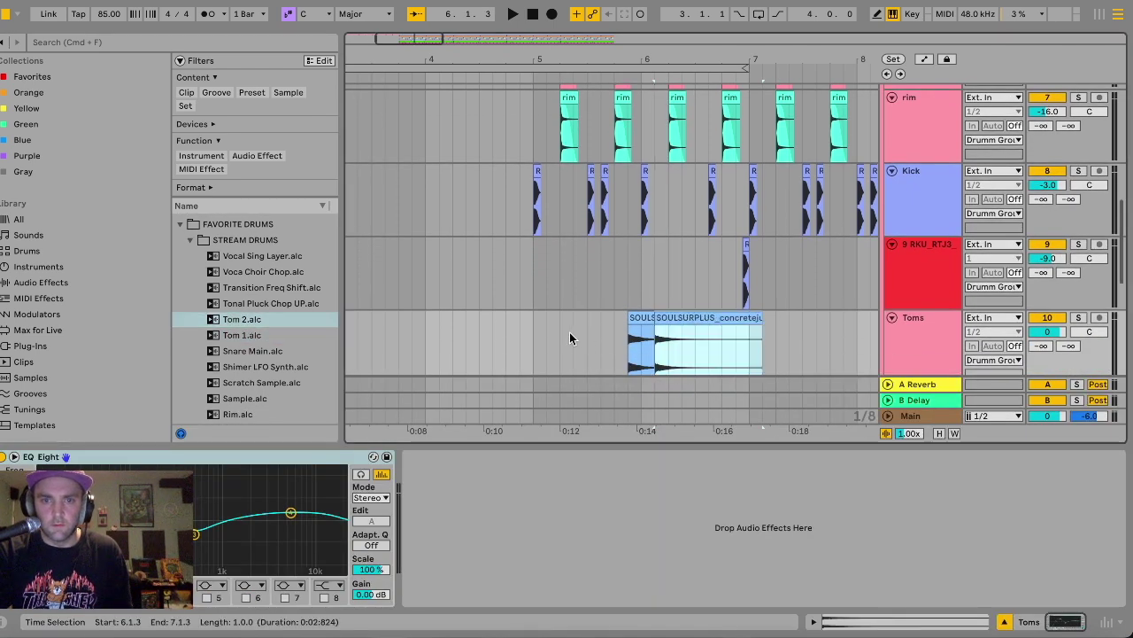
pyautogui.click(492, 341)
pyautogui.press('super+alt+l')
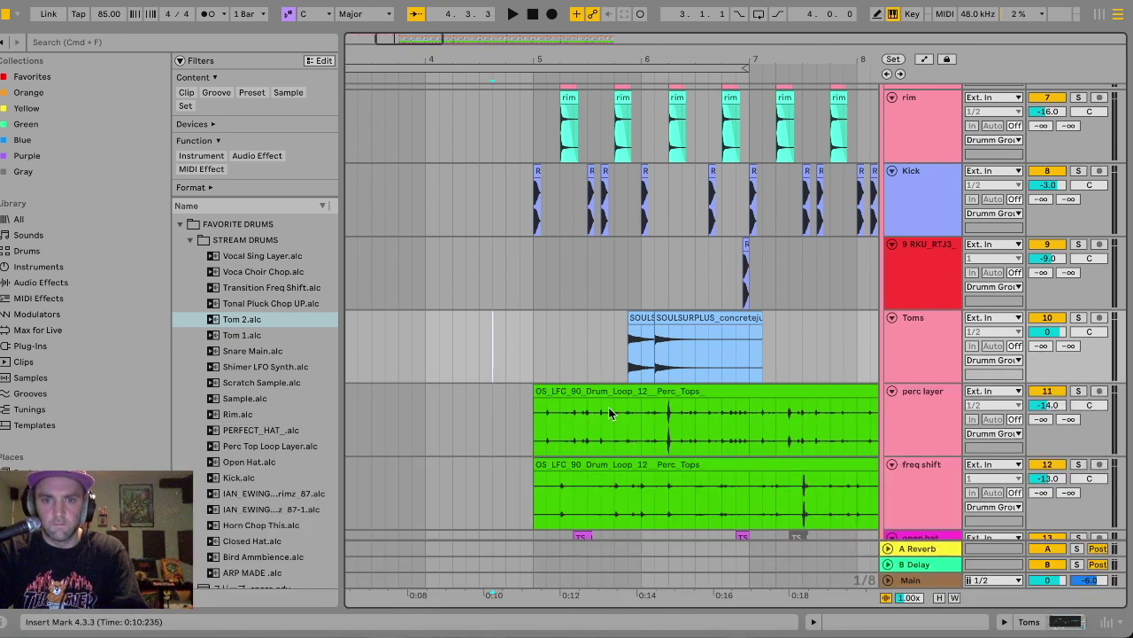
# Move both tom hits later on the Toms track so the first starts at 6.4.1, checking the timing with playback from 5.1.1.
pyautogui.moveTo(631, 353); pyautogui.dragTo(747, 347)
pyautogui.moveTo(680, 318); pyautogui.dragTo(762, 326)
pyautogui.click(537, 348)
pyautogui.press('space')
pyautogui.press('+')
pyautogui.press('+')
pyautogui.press('+')
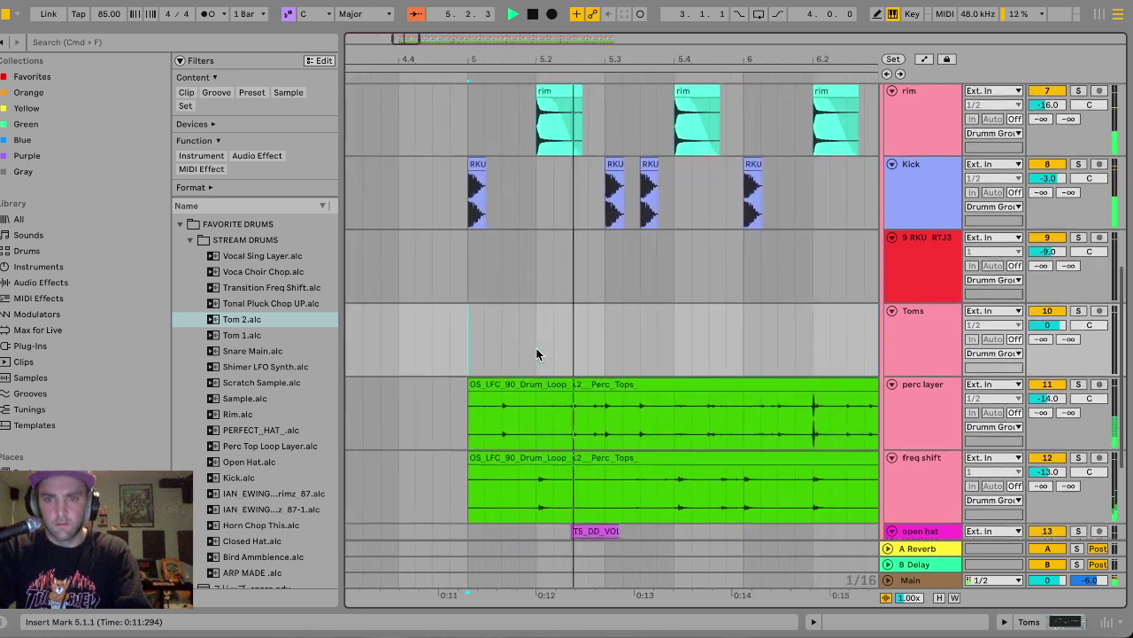
pyautogui.moveTo(578, 349); pyautogui.dragTo(789, 342)
pyautogui.moveTo(601, 320); pyautogui.dragTo(642, 342)
pyautogui.press('space')
# Tighten the fill so the second tom hit starts at 6.4.3, and lower the Toms track volume to -13 dB during playback.
pyautogui.click(1058, 335)
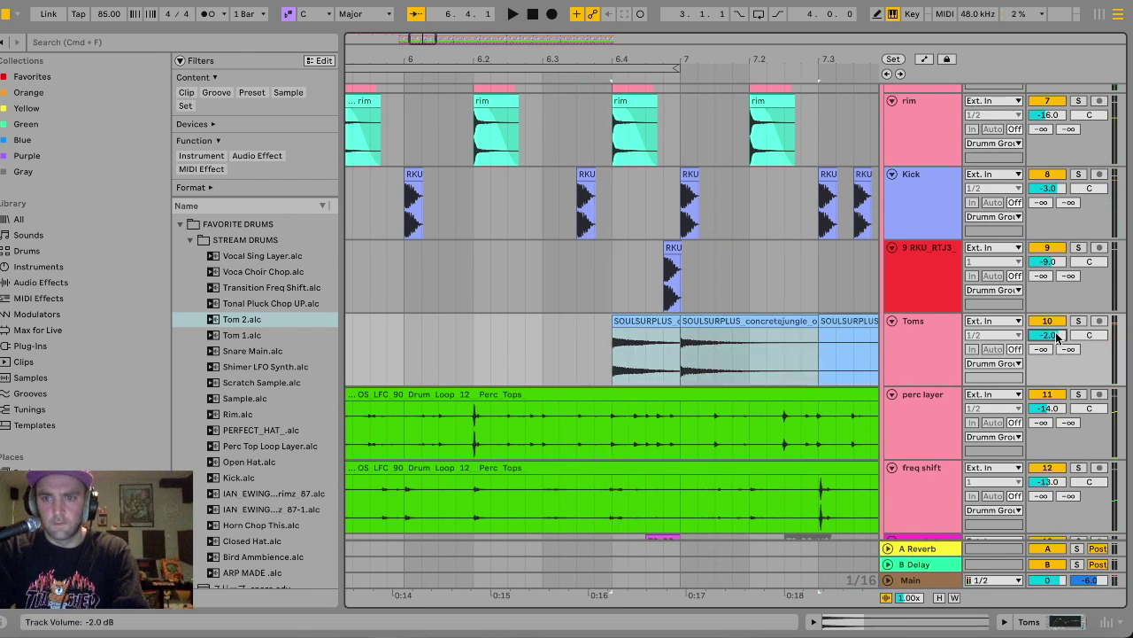
pyautogui.moveTo(651, 320); pyautogui.dragTo(711, 325)
pyautogui.click(549, 362)
pyautogui.press('space')
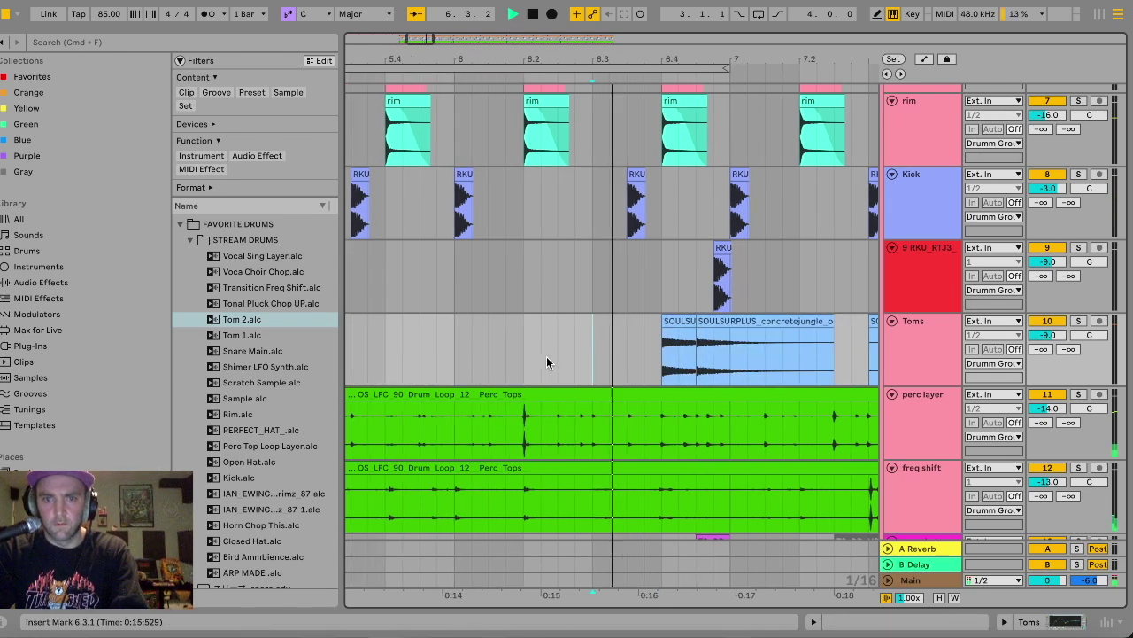
pyautogui.moveTo(1050, 332); pyautogui.dragTo(1050, 341)
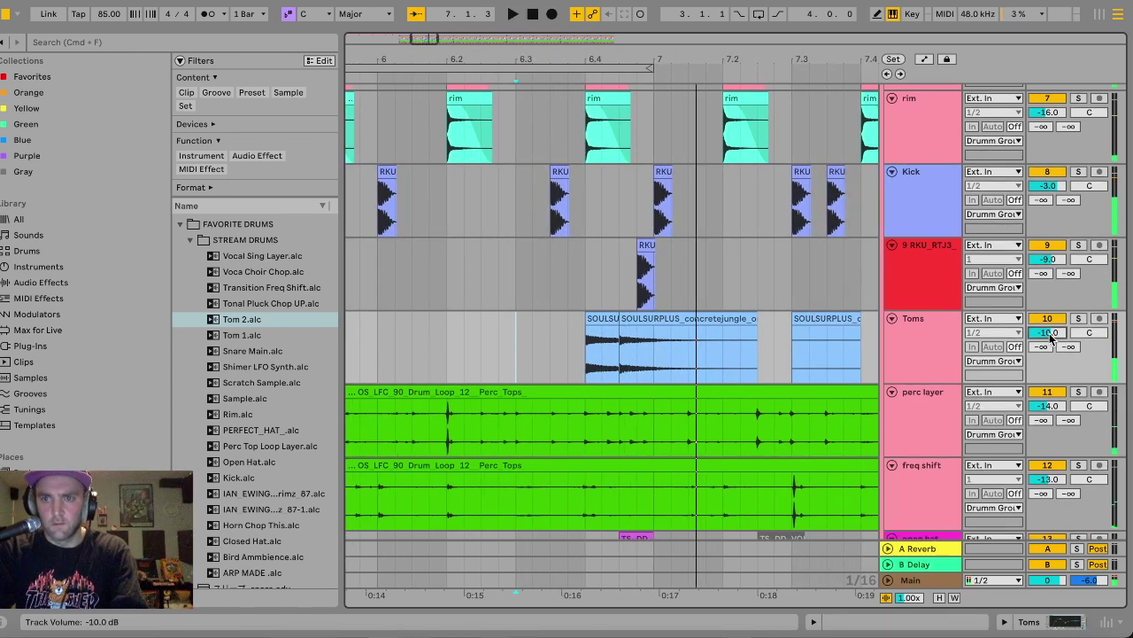
pyautogui.press('space')
pyautogui.press('space')
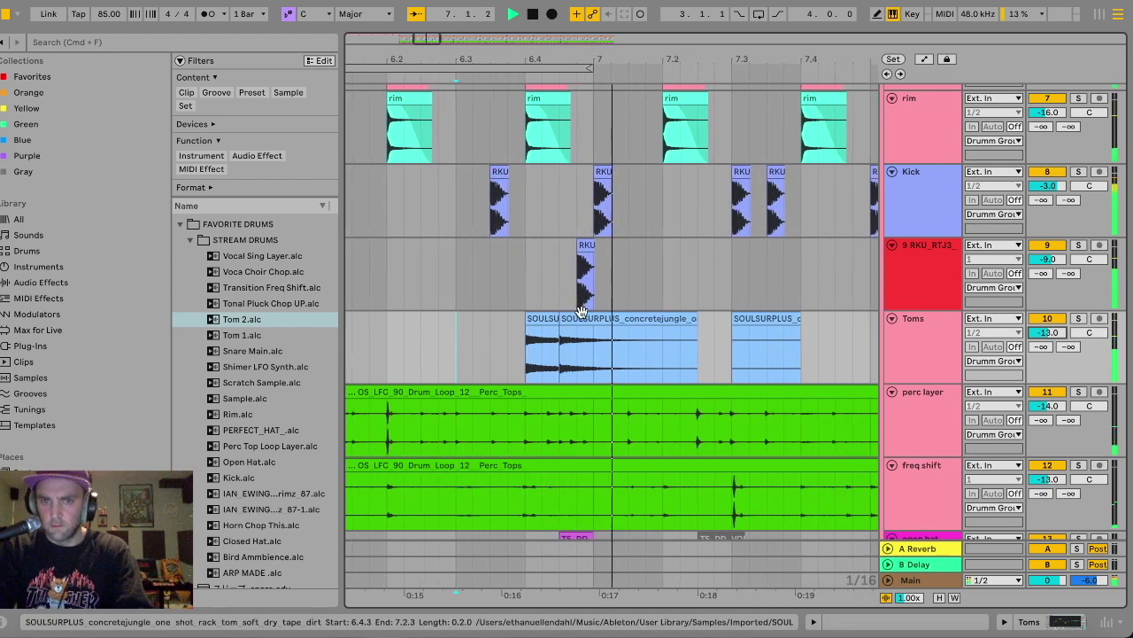
# Delete the leftover tom clip between 7.3.1 and 7.4.1 and play the section from 5.1.1.
pyautogui.scroll(-5, 712, 355)
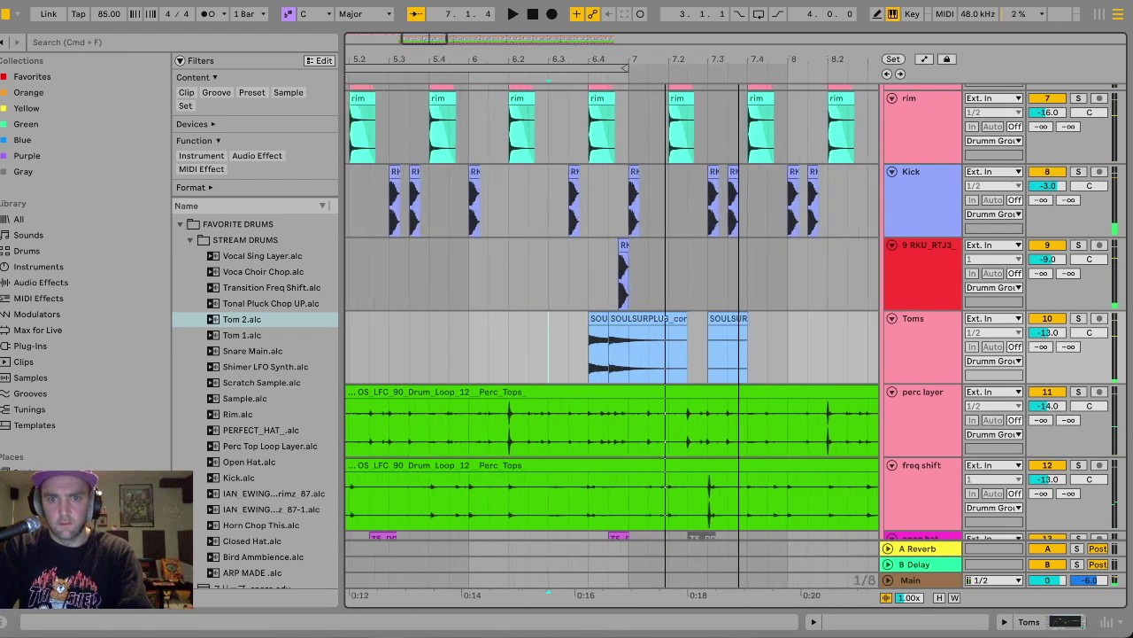
pyautogui.press('Delete')
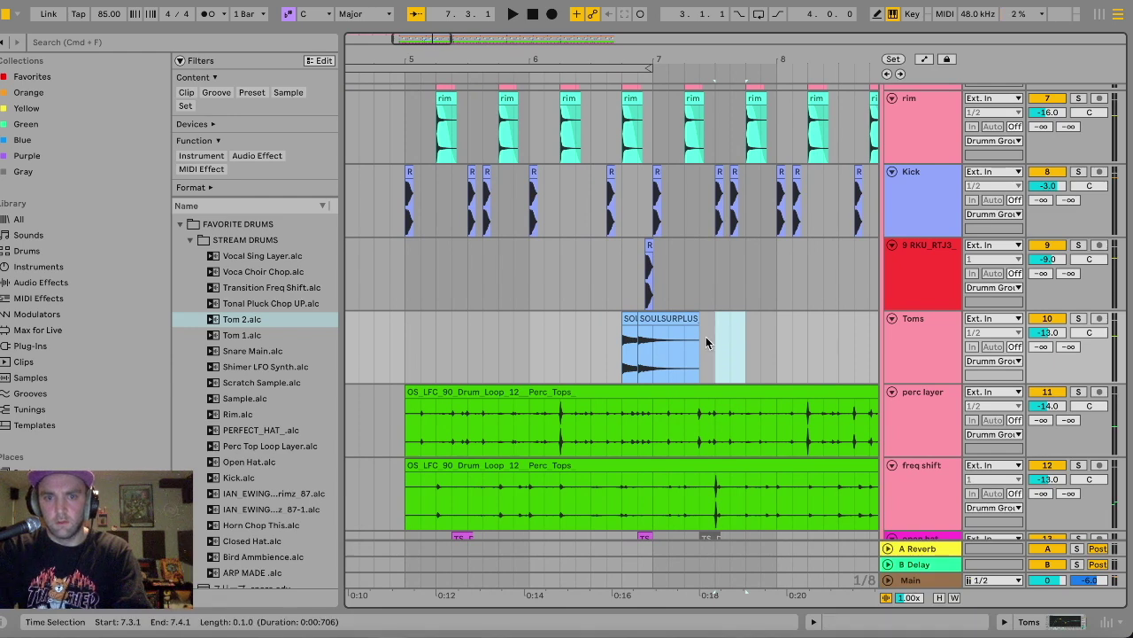
pyautogui.click(405, 367)
pyautogui.press('space')
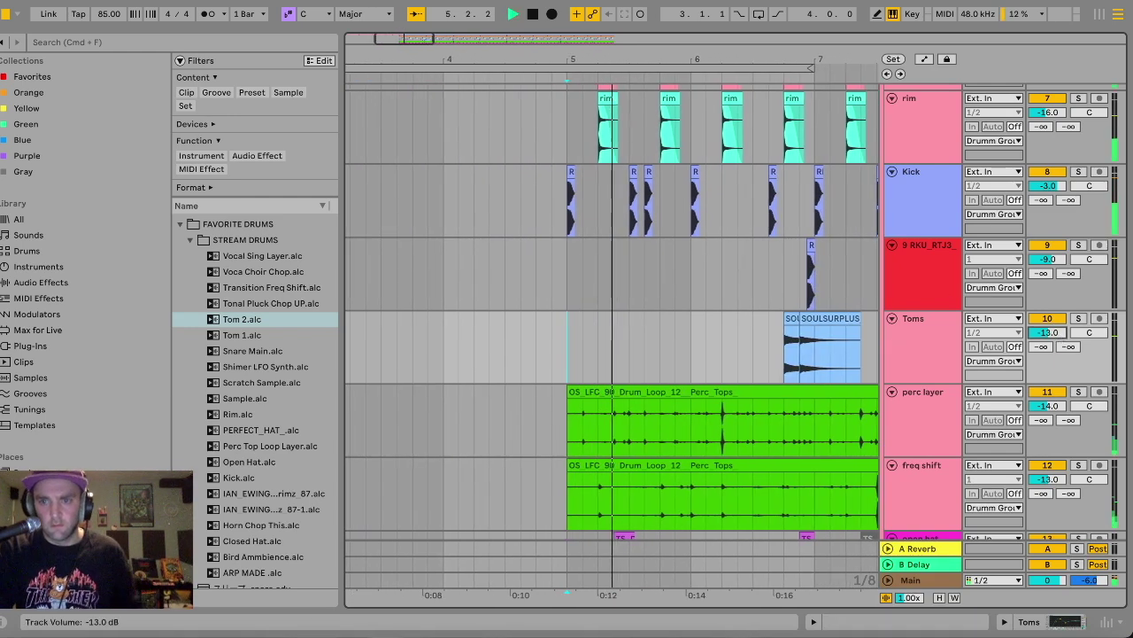
# Lower the Toms track to -15 dB and copy the short tom hit from 6.4.1 to 8.4.3.
pyautogui.scroll(-2, 1049, 332)
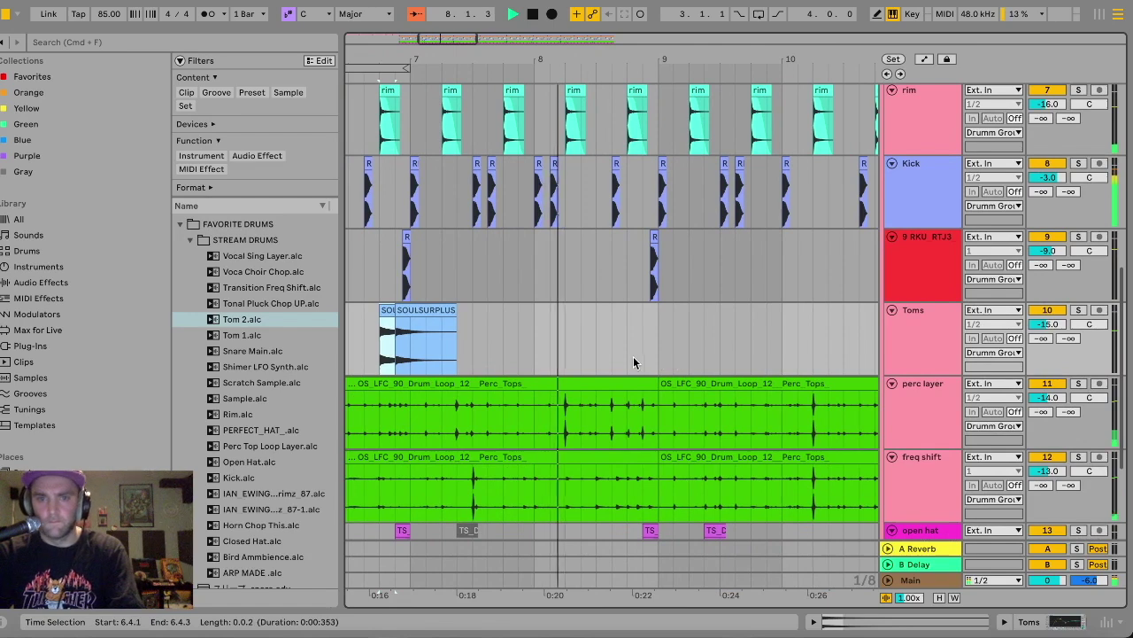
pyautogui.click(640, 345)
pyautogui.press('super+v')
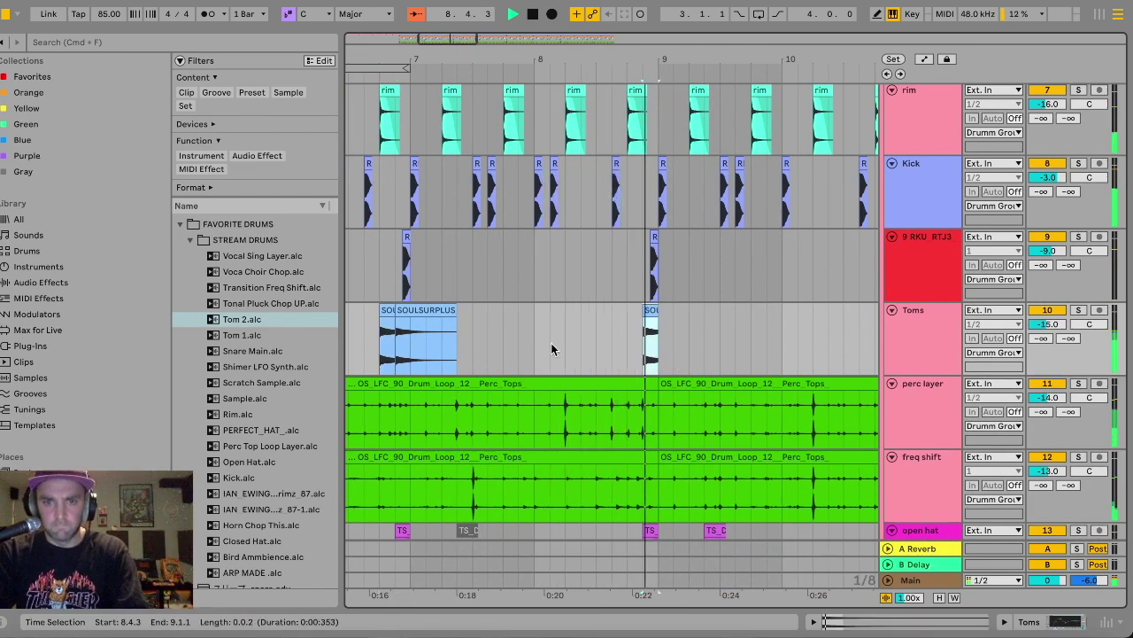
# Copy the full two-hit tom fill spanning 6.4.1 to 7.2.3 and paste it at 10.4.1 on the Toms track.
pyautogui.hscroll(-3, 551, 345)
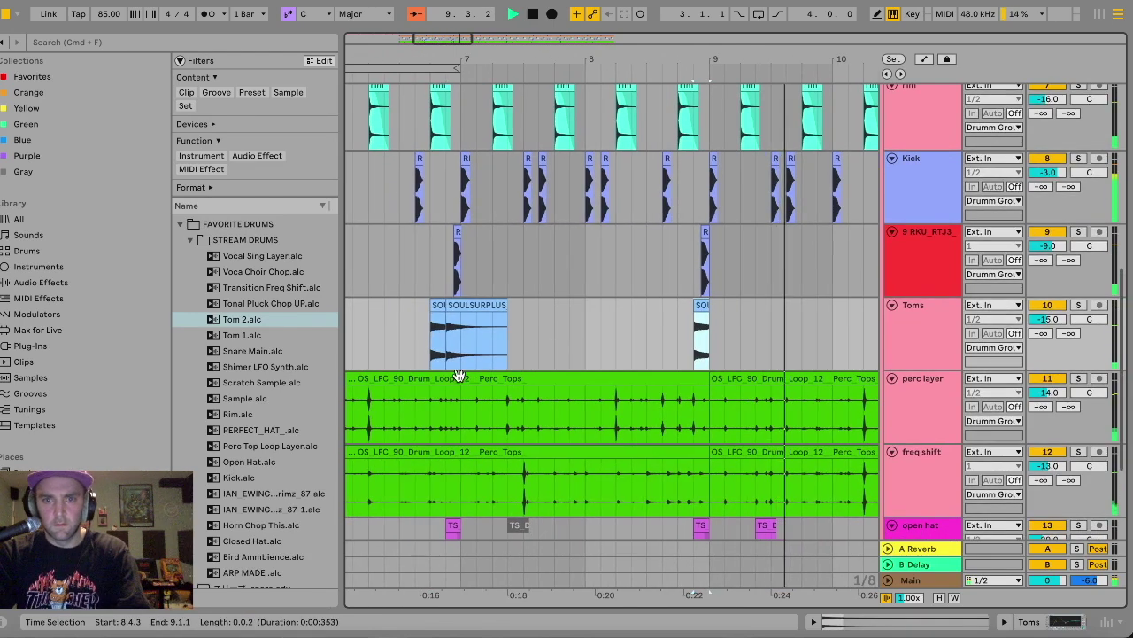
pyautogui.hscroll(5, 529, 327)
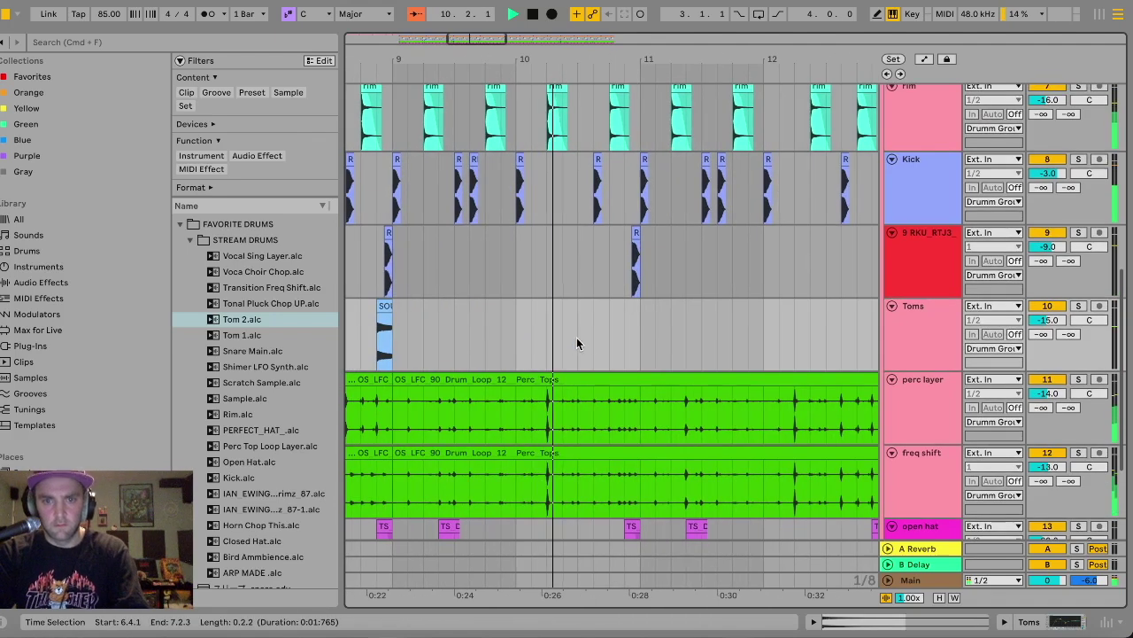
pyautogui.click(606, 336)
pyautogui.press('super+v')
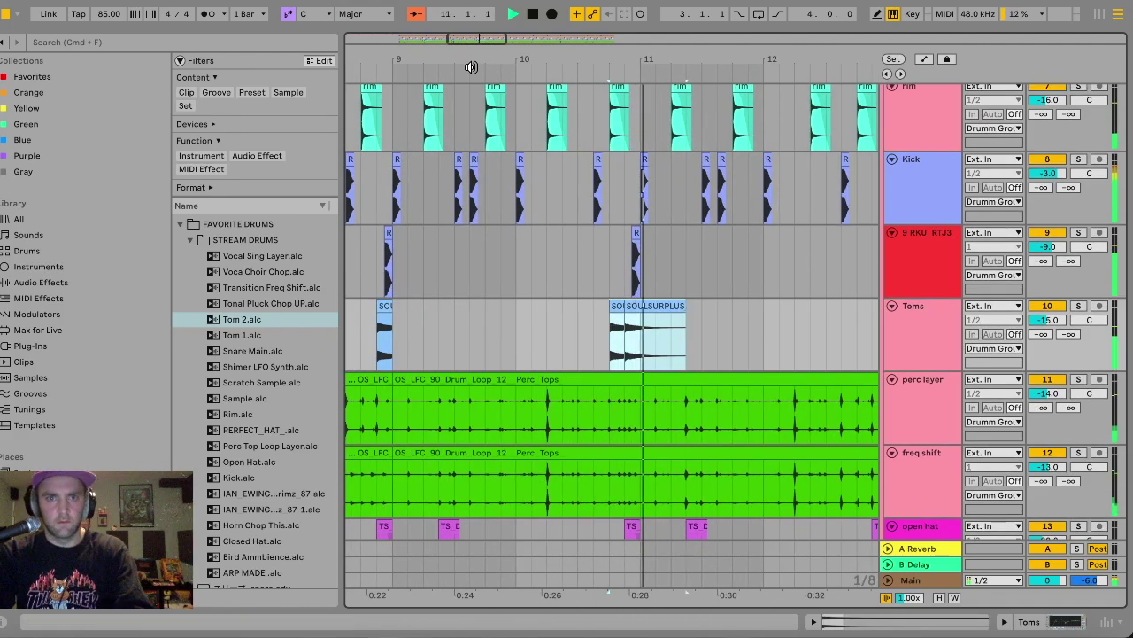
# Duplicate the eight-bar tom pattern from 5.1.1 to 13.1.1 over bars 13 to 21, and stop playback.
pyautogui.scroll(-3, 472, 342)
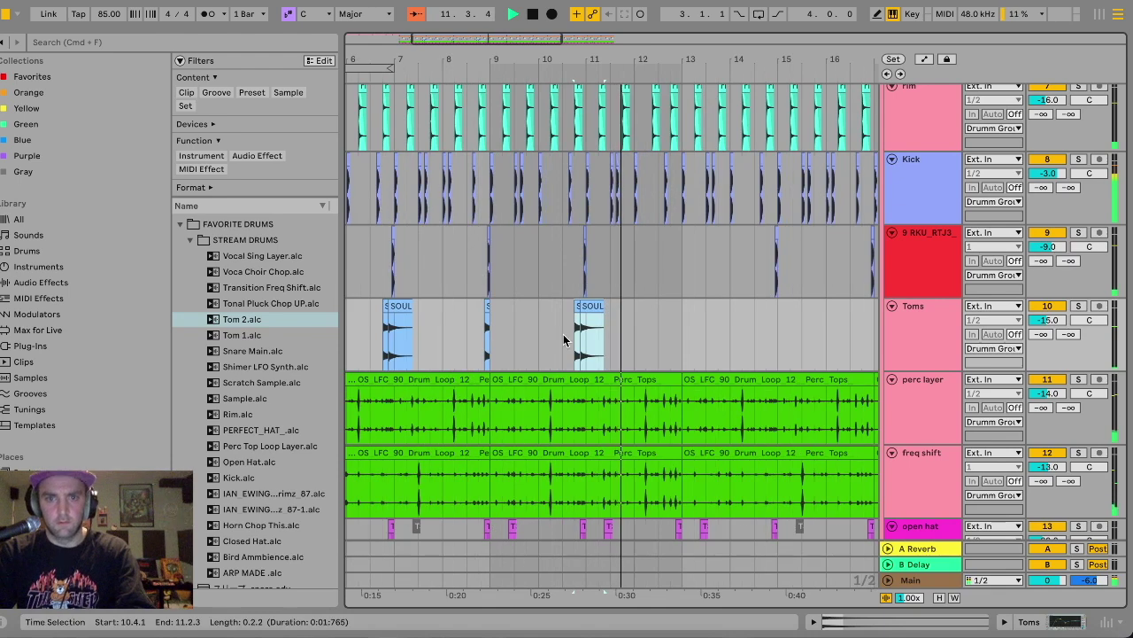
pyautogui.hscroll(-3, 472, 342)
pyautogui.click(407, 336)
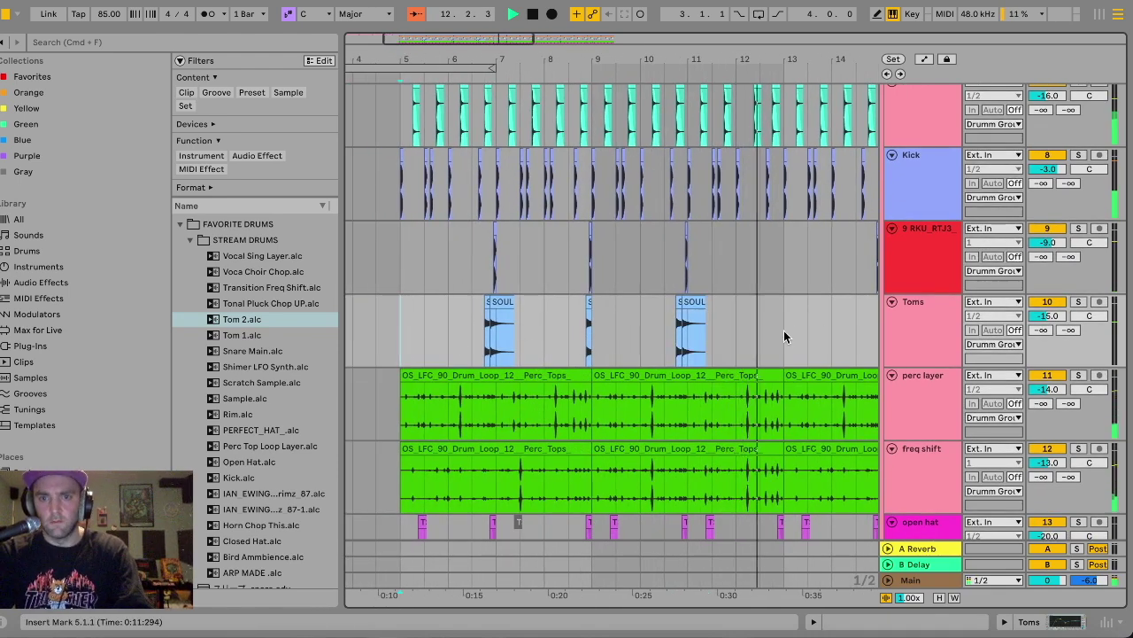
pyautogui.keyDown('shift'); pyautogui.click(784, 332); pyautogui.keyUp('shift')
pyautogui.press('super+d')
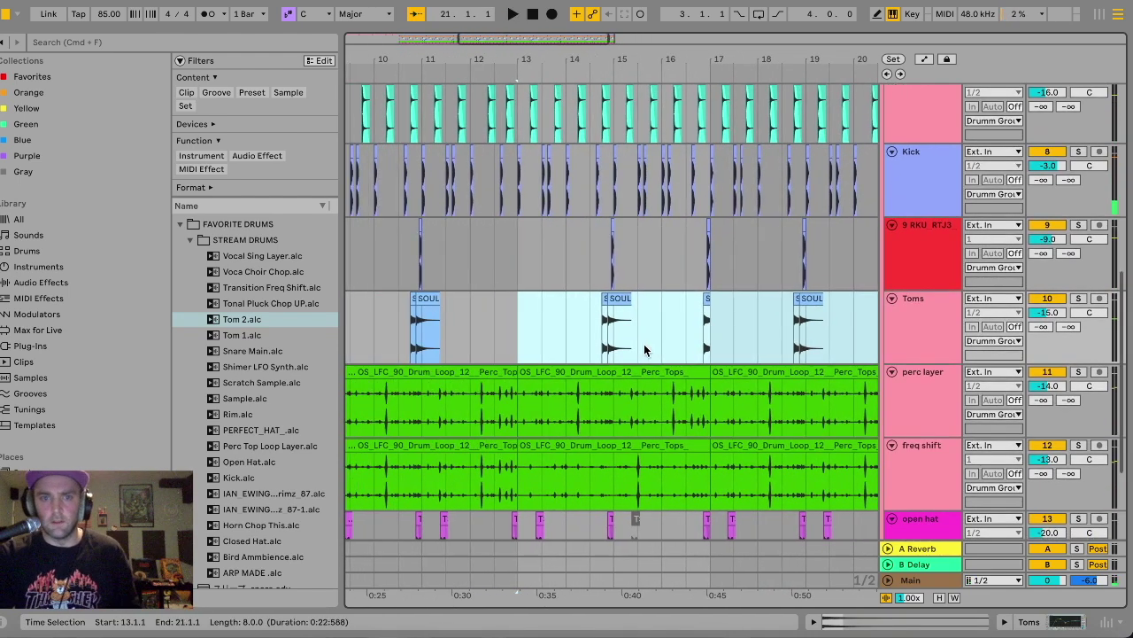
pyautogui.hscroll(-2, 645, 349)
pyautogui.moveTo(511, 56); pyautogui.dragTo(511, 205)
pyautogui.click(431, 323)
# Search the plug-ins for "sketch" to find SketchCassette II.
pyautogui.scroll(-3, 428, 331)
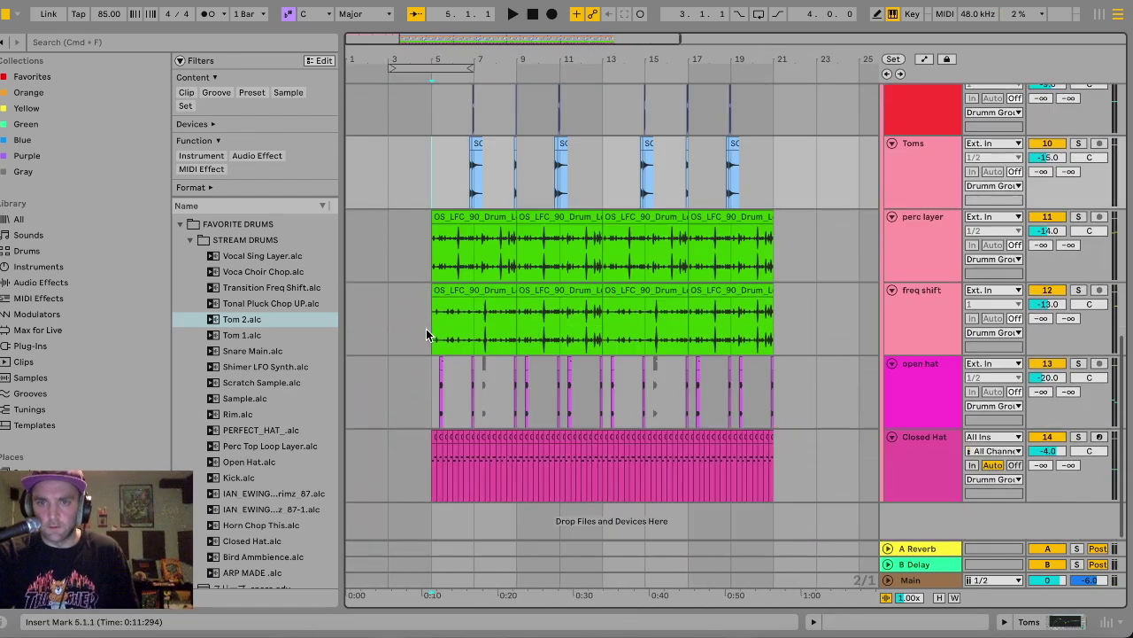
pyautogui.scroll(3, 426, 335)
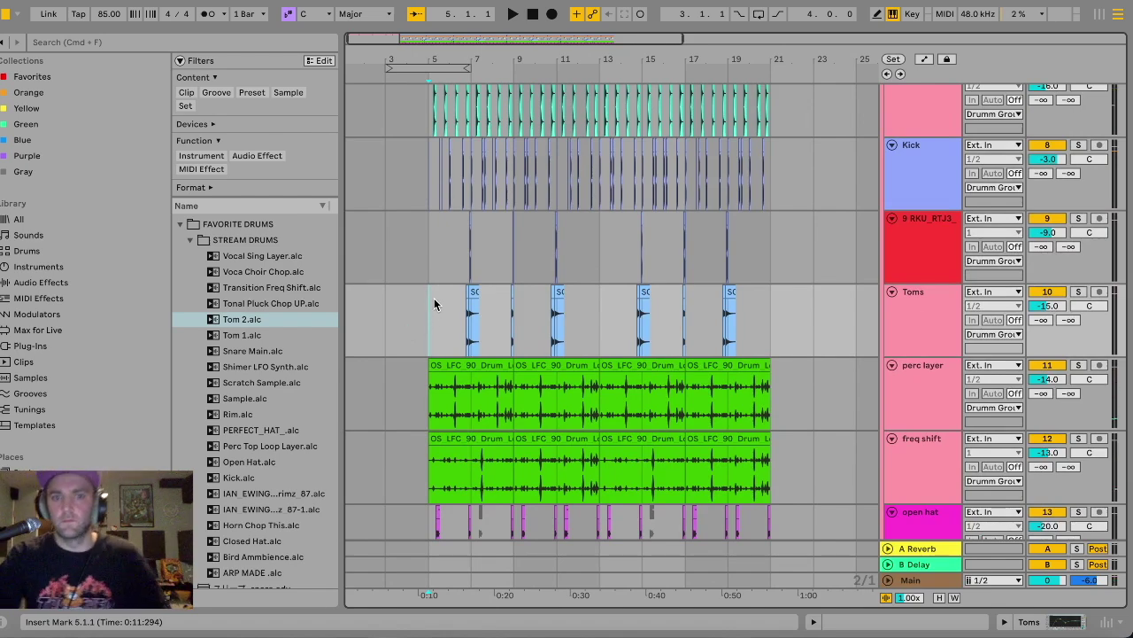
pyautogui.scroll(9, 433, 310)
pyautogui.click(59, 282)
pyautogui.scroll(10, 273, 288)
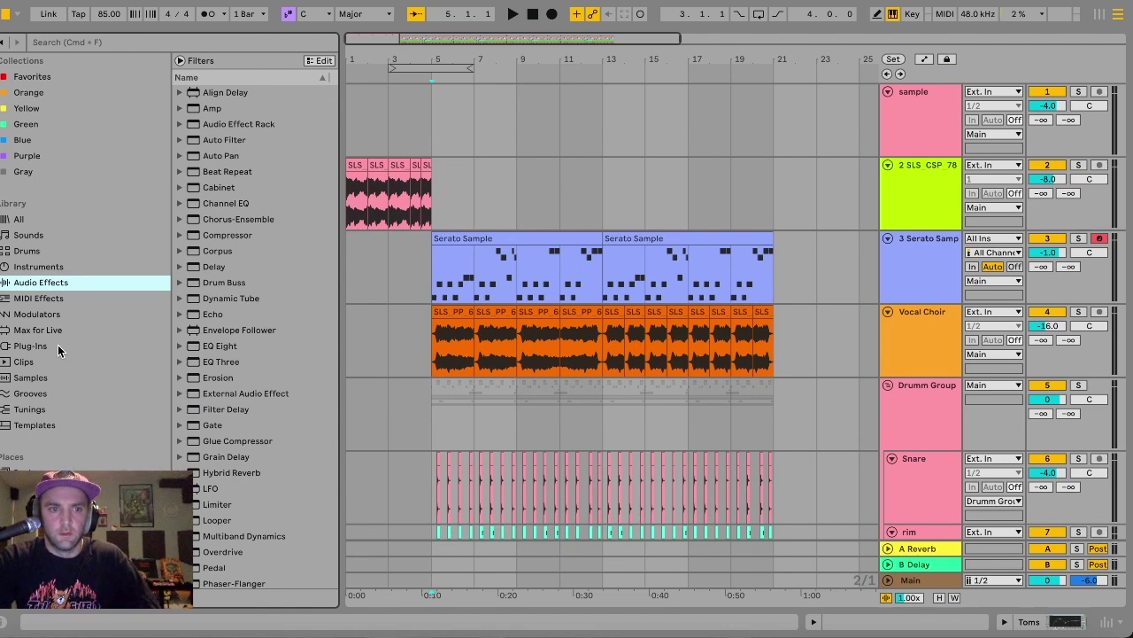
pyautogui.click(58, 344)
pyautogui.click(260, 40)
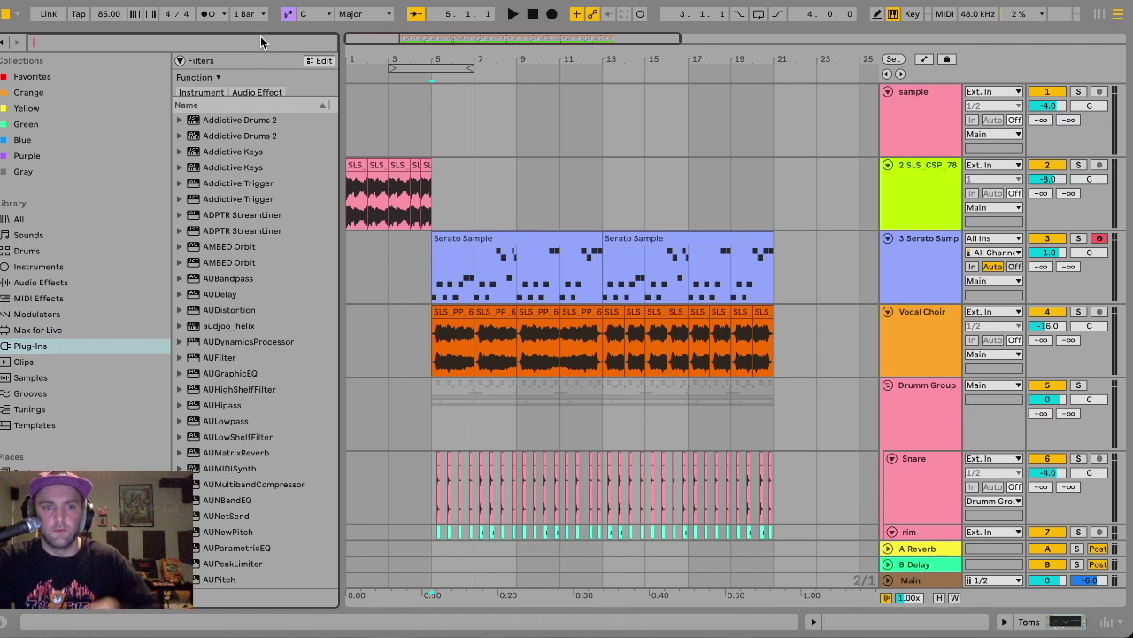
pyautogui.write('skeetch')
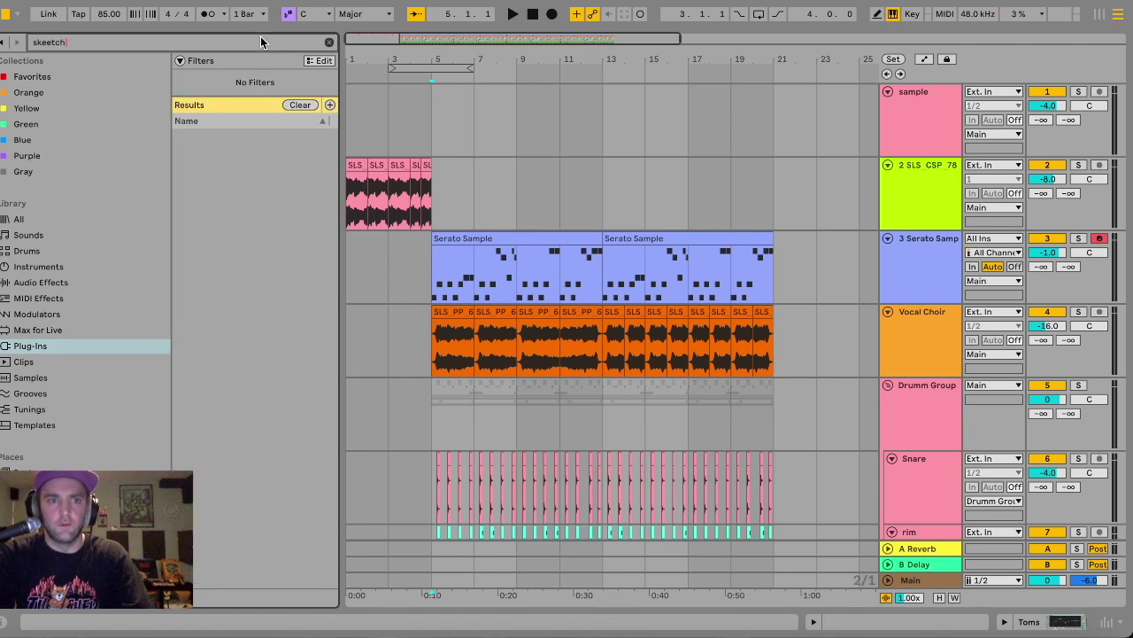
pyautogui.press('BackSpace')
pyautogui.press('BackSpace')
pyautogui.press('BackSpace')
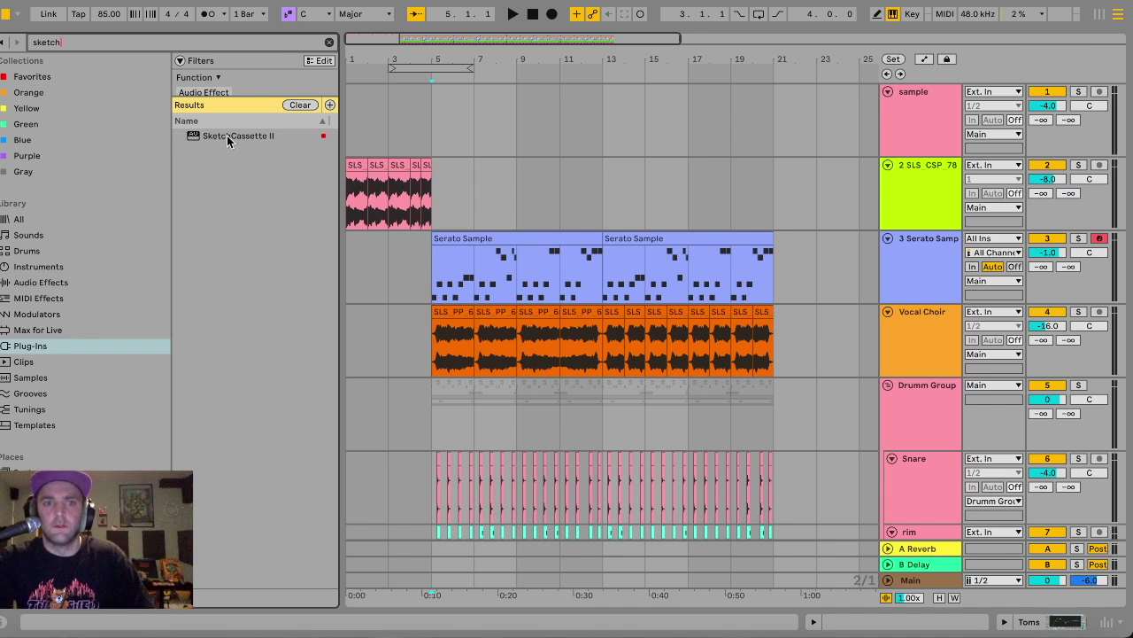
# Rename the SLS_CSP_78 track to "intro".
pyautogui.click(944, 179)
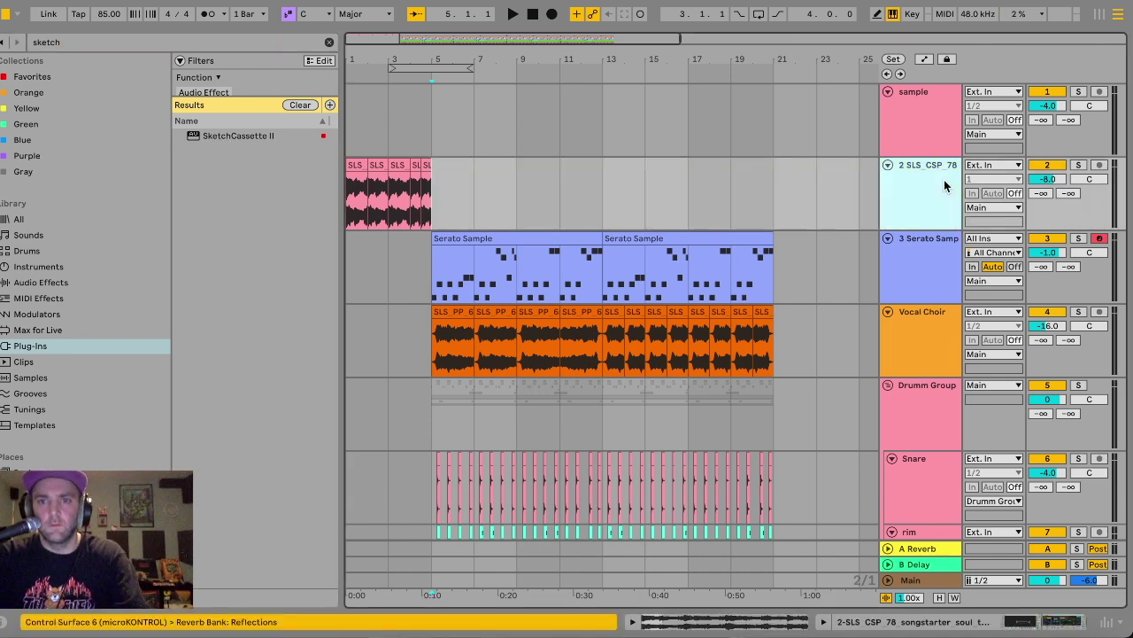
pyautogui.hotkey('ctrl', 'r')
pyautogui.write('i')
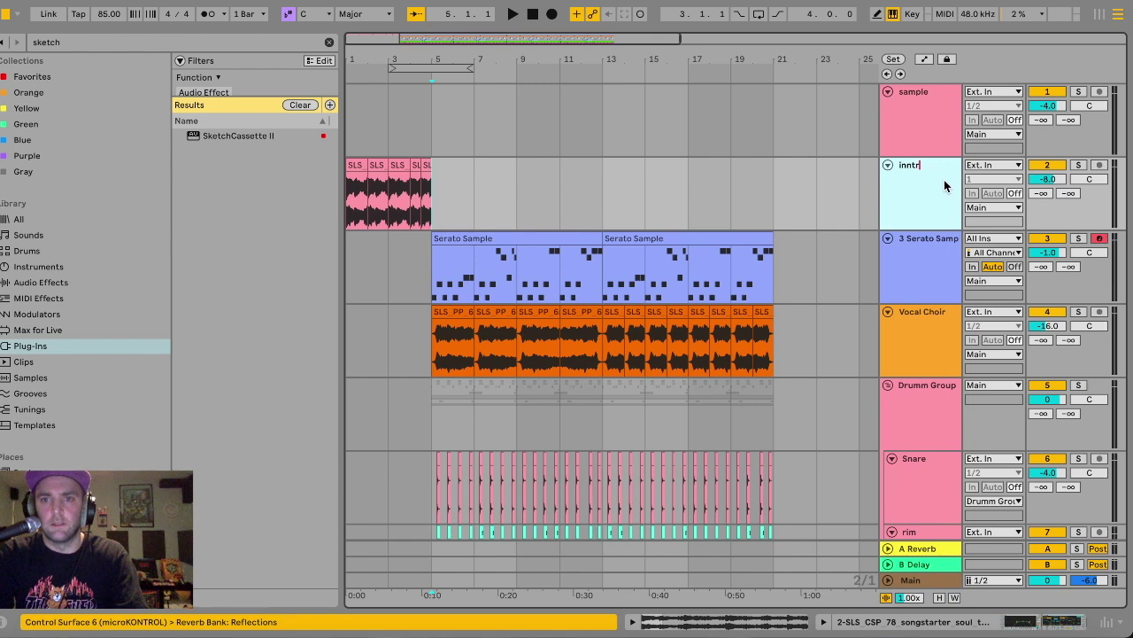
pyautogui.write('nn')
pyautogui.press('BackSpace')
pyautogui.write('tro')
pyautogui.press('Return')
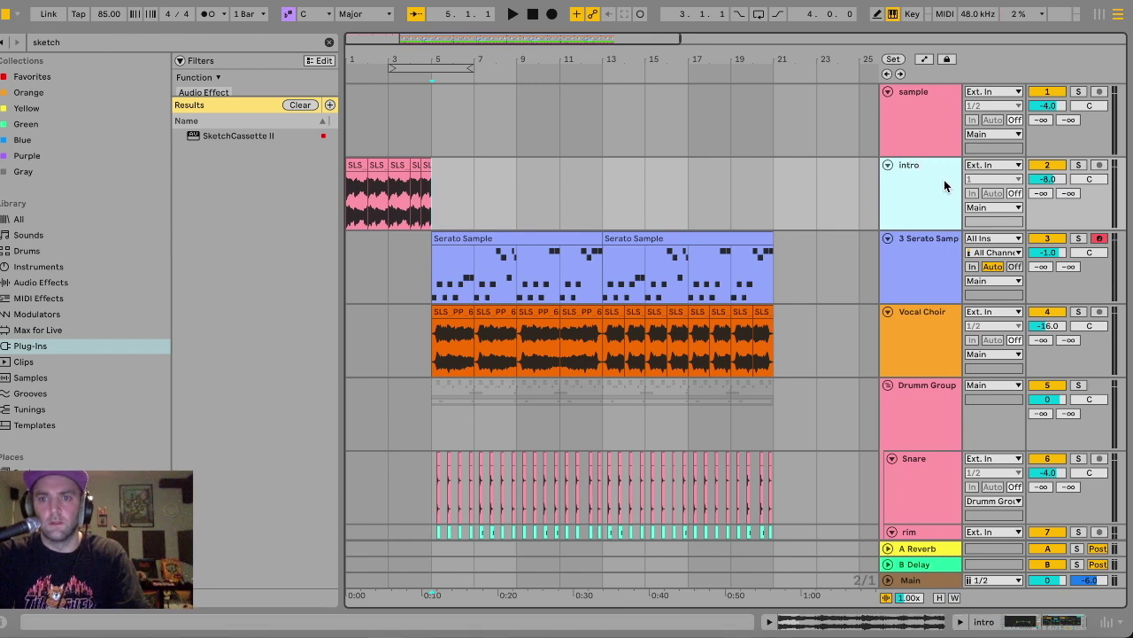
# Add SketchCassette II to the intro track, load its Classic Tape preset Clean + Subtle, and close the plug-in window.
pyautogui.moveTo(231, 137); pyautogui.dragTo(386, 194)
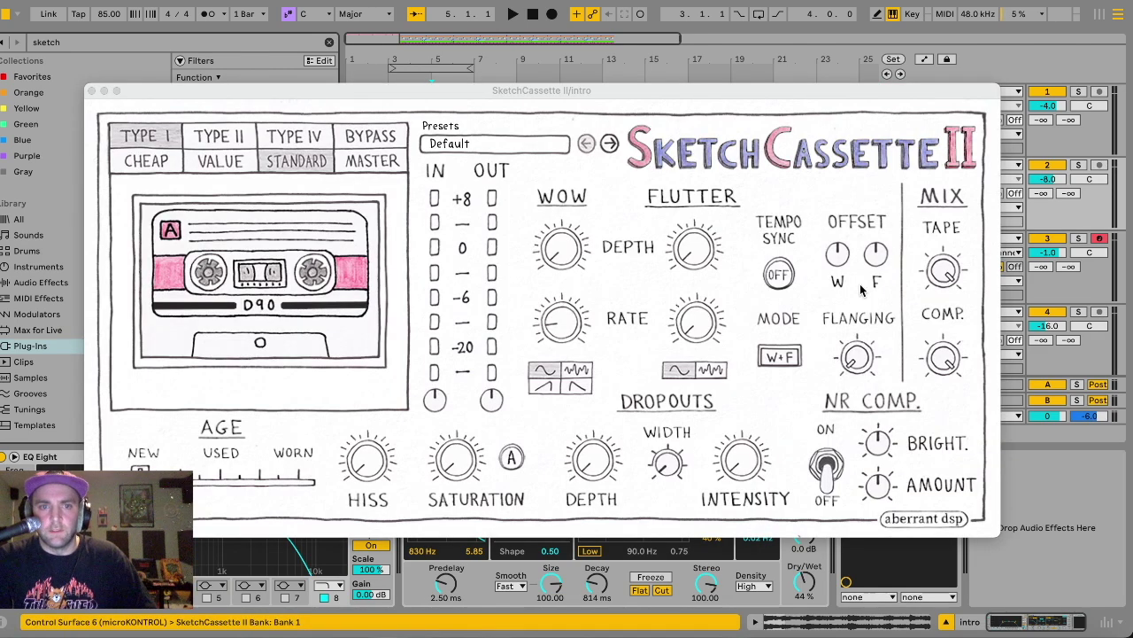
pyautogui.click(534, 147)
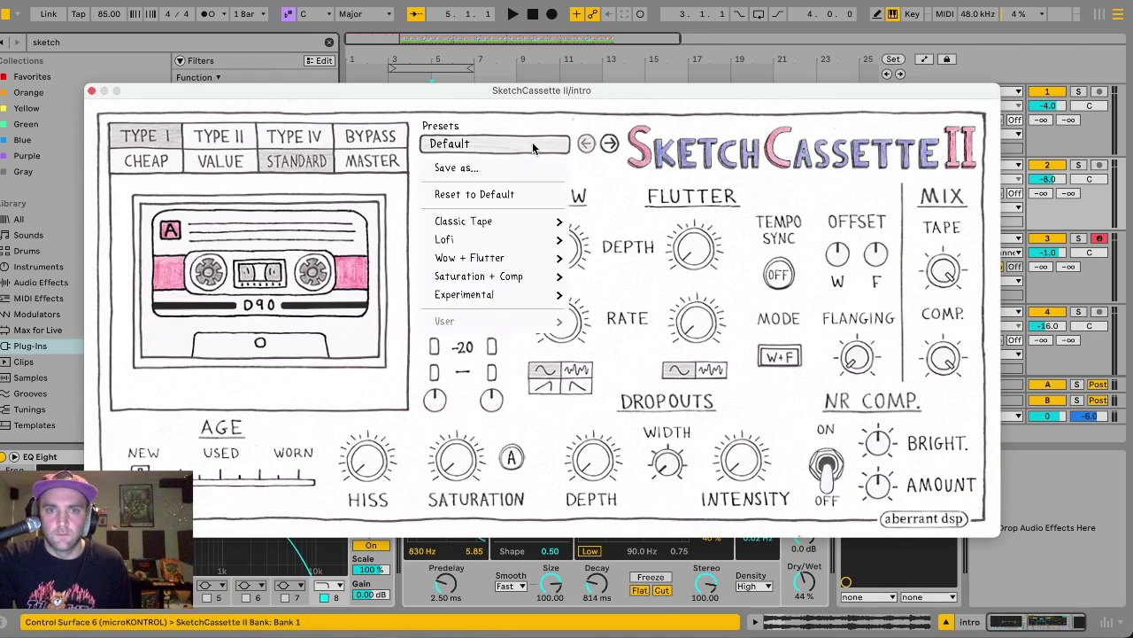
pyautogui.moveTo(509, 223)
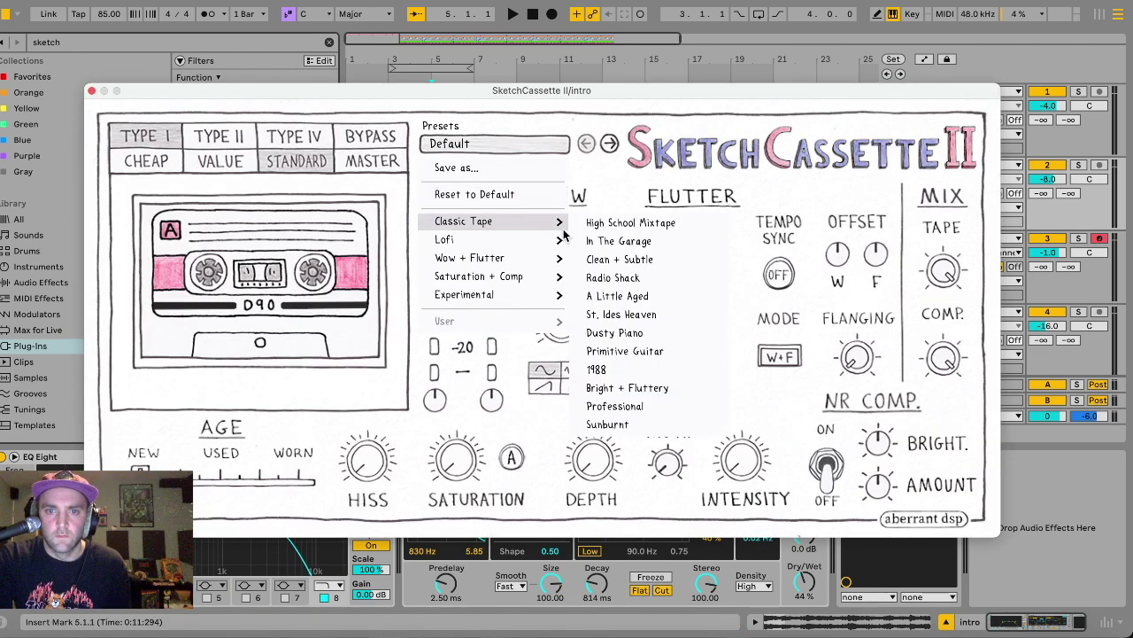
pyautogui.click(626, 264)
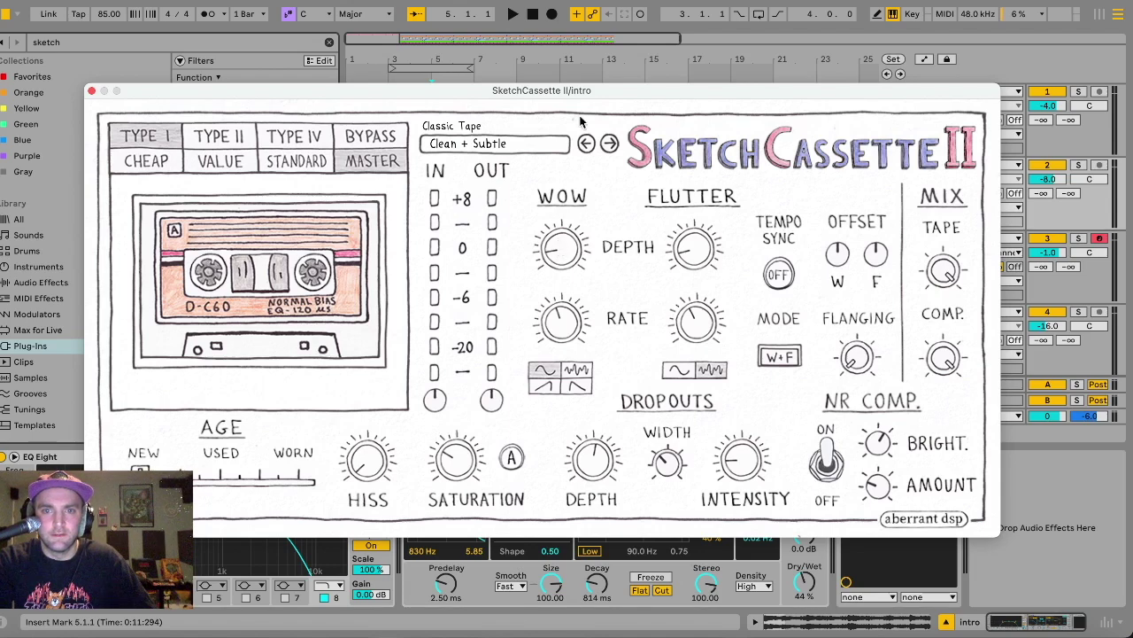
pyautogui.click(91, 92)
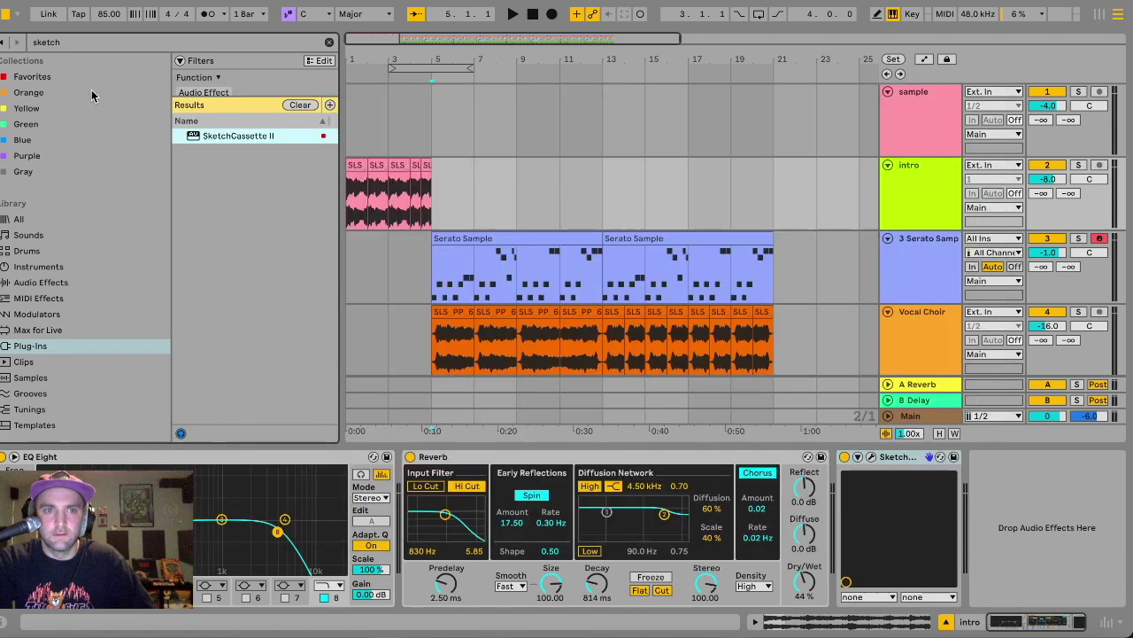
# Solo the intro track and play it from the start, comparing the sound with SketchCassette II bypassed and enabled.
pyautogui.click(1076, 166)
pyautogui.press('space')
pyautogui.press('space')
pyautogui.click(356, 168)
pyautogui.press('space')
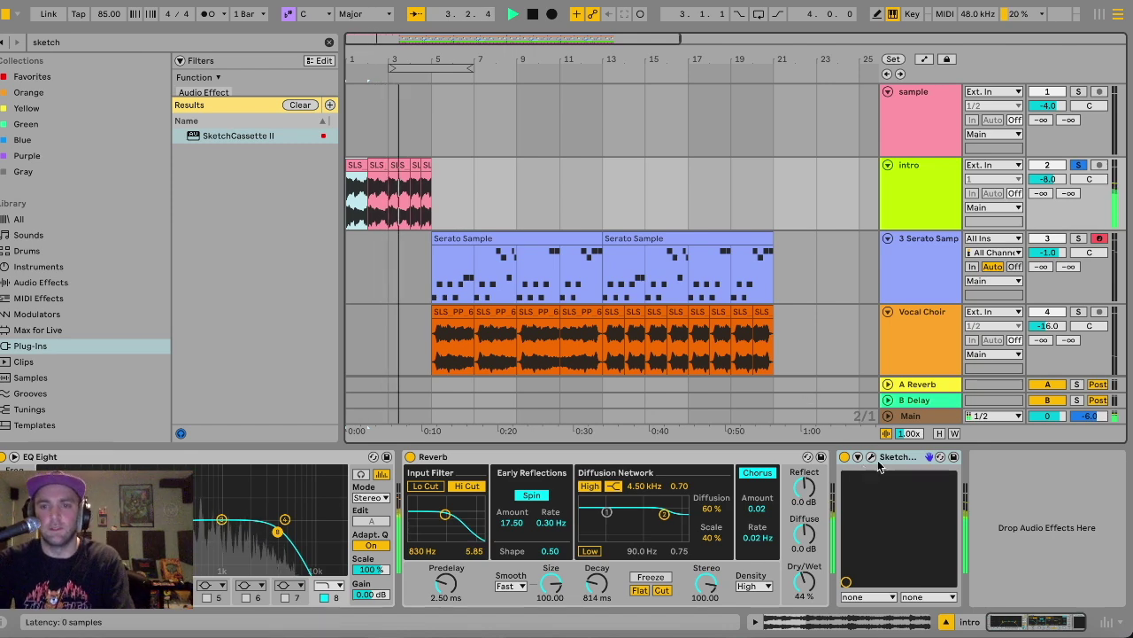
pyautogui.click(846, 457)
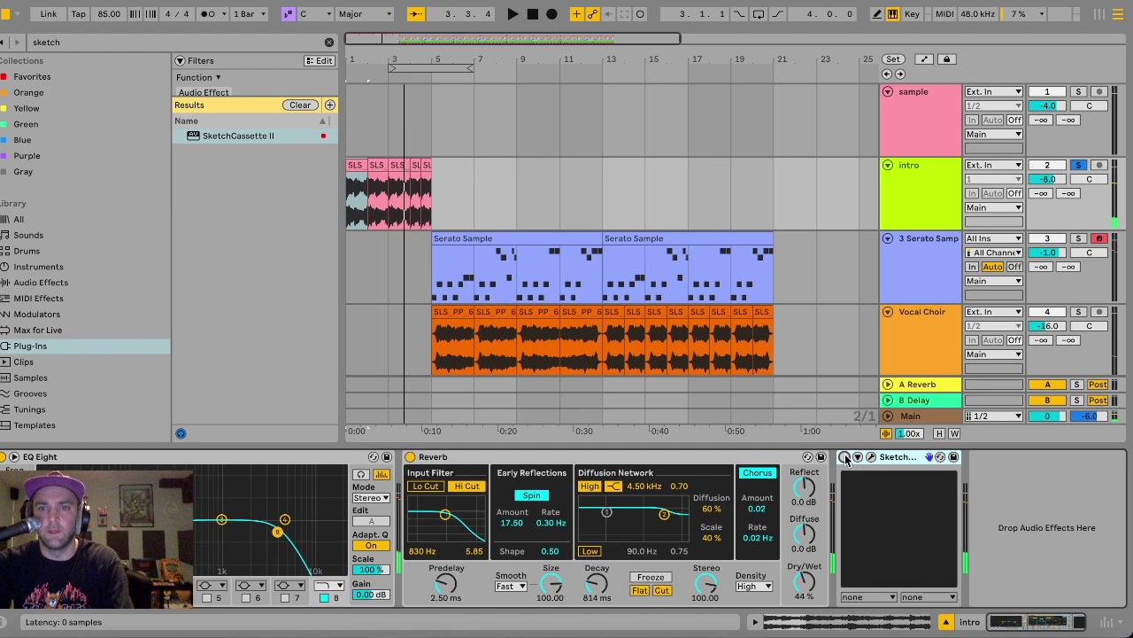
pyautogui.press('space')
pyautogui.click(845, 457)
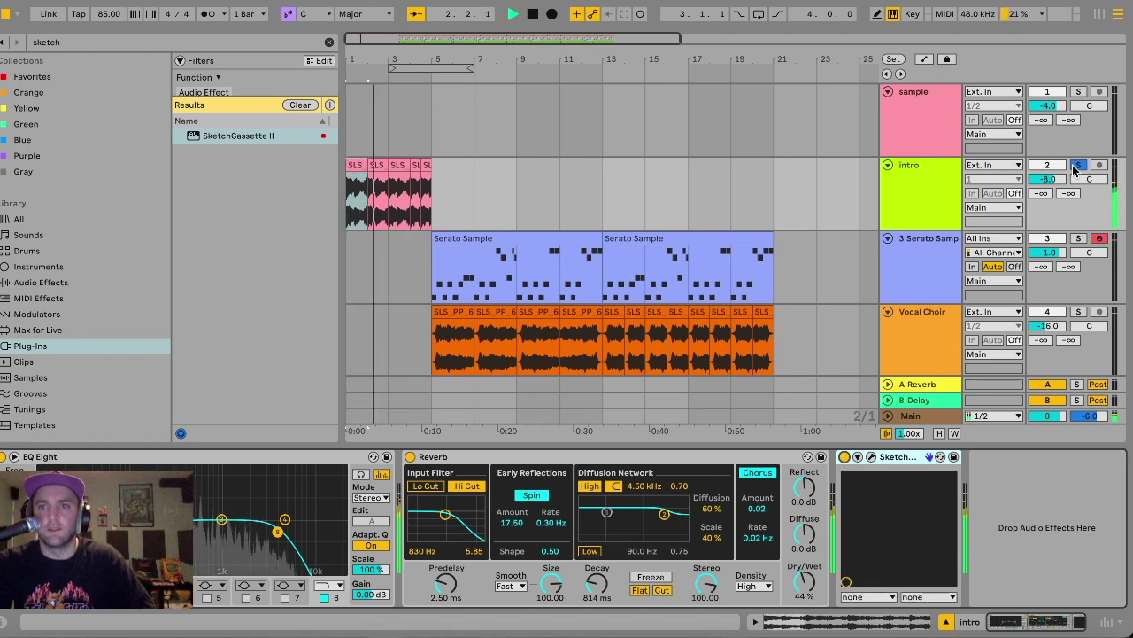
# Unsolo the intro track, set its volume to -9 dB and hide the device view.
pyautogui.click(523, 366)
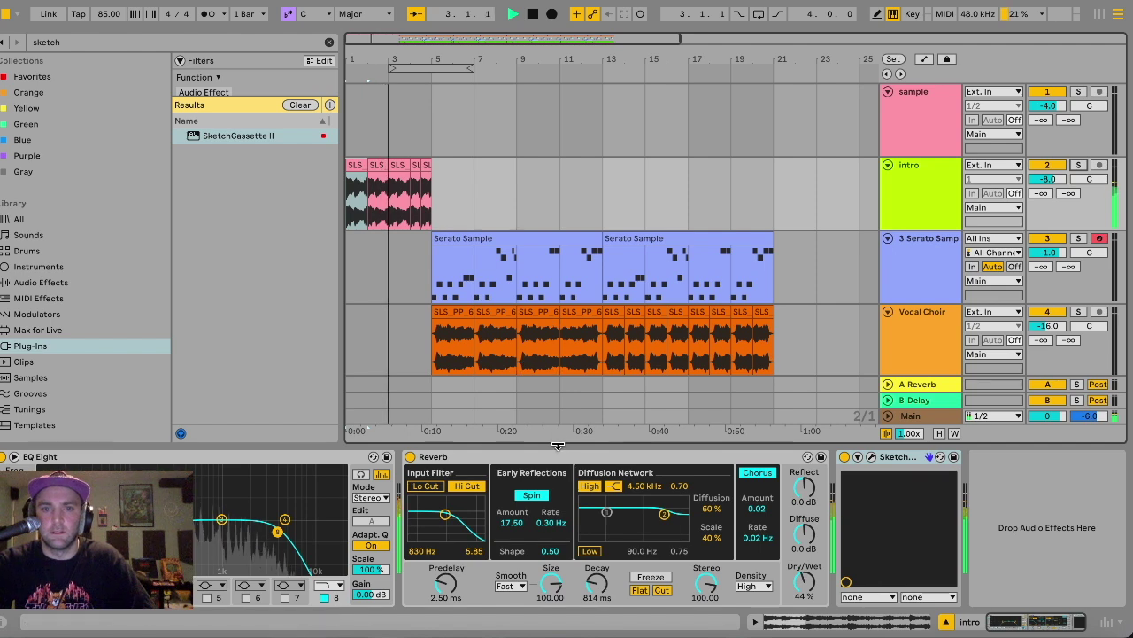
pyautogui.press('super+alt+l')
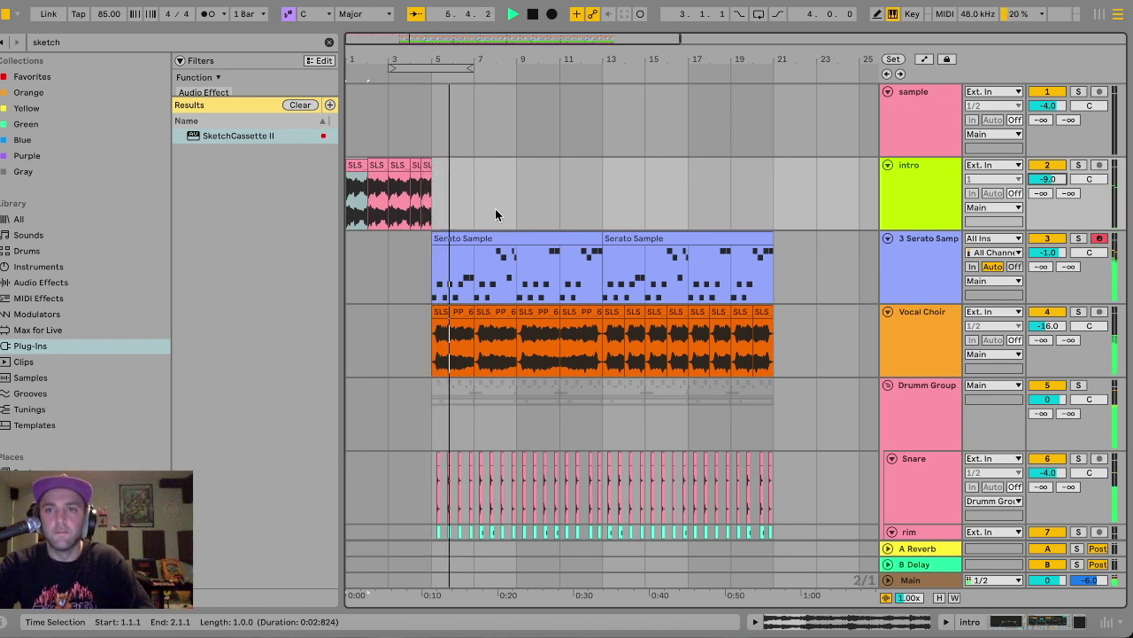
# Solo the Serato Sample track, open its second MIDI clip in the note editor and play it.
pyautogui.scroll(-12, 421, 200)
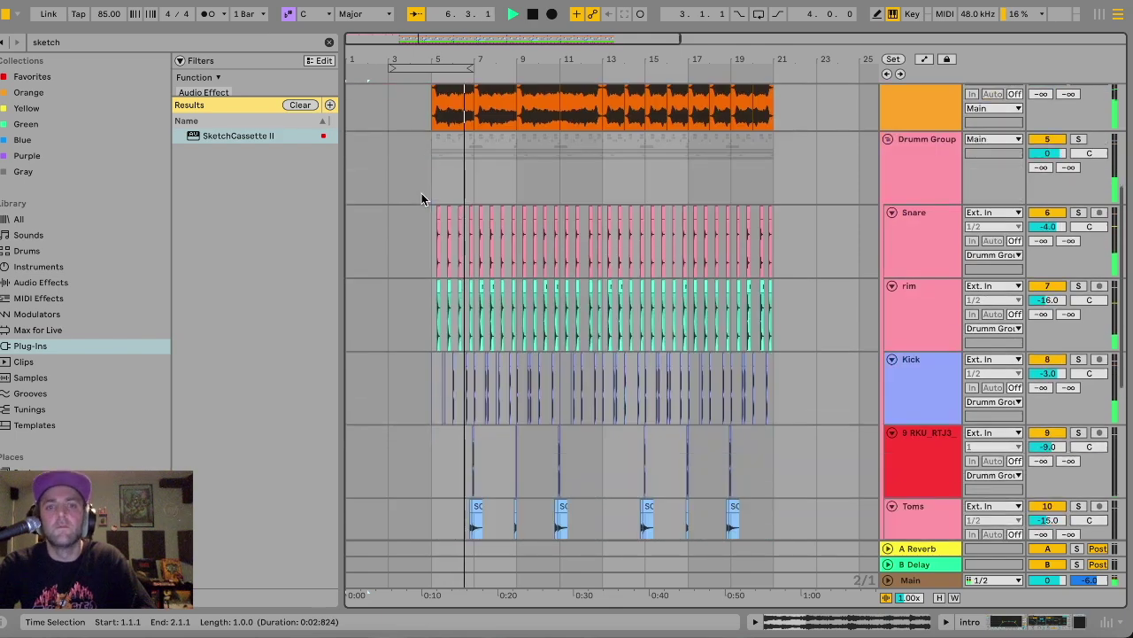
pyautogui.scroll(12, 422, 200)
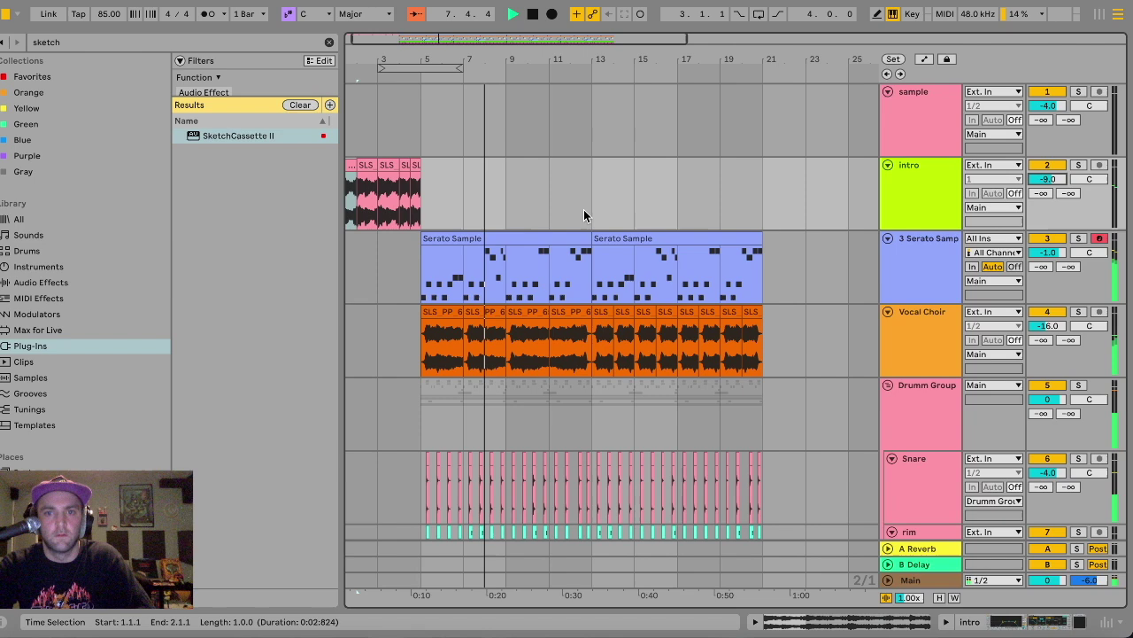
pyautogui.hscroll(2, 567, 291)
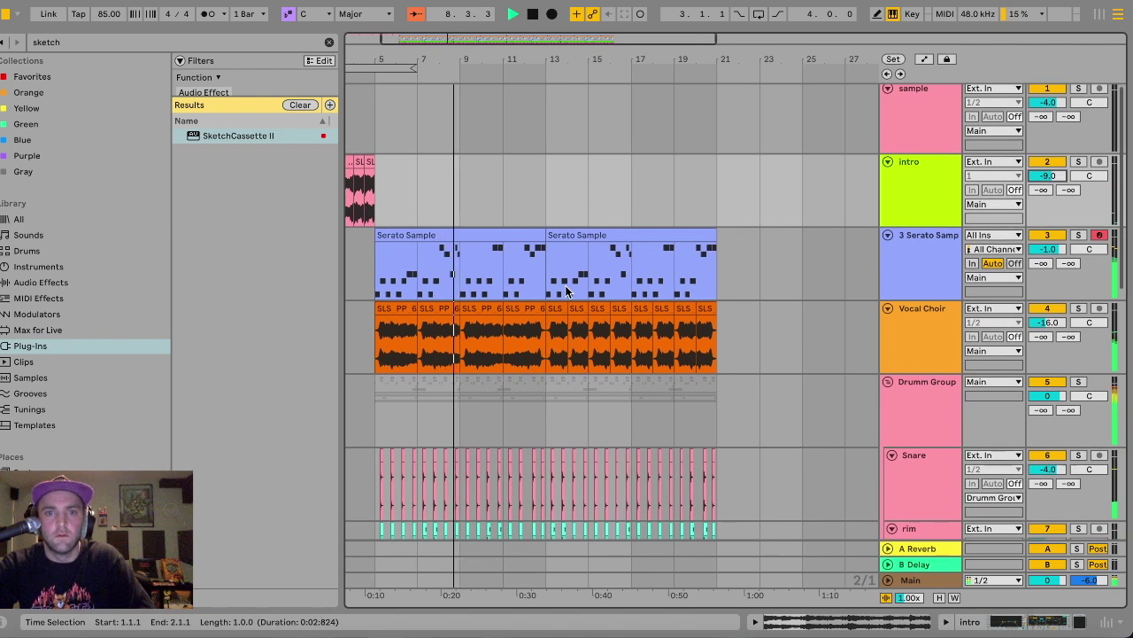
pyautogui.click(590, 234)
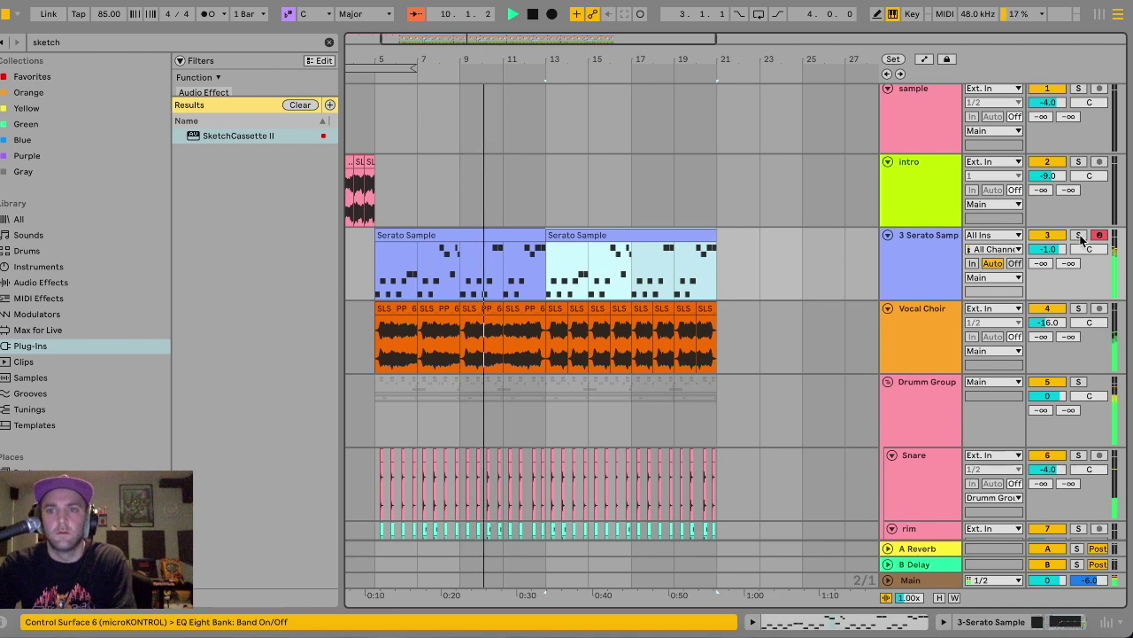
pyautogui.click(1079, 236)
pyautogui.doubleClick(596, 233)
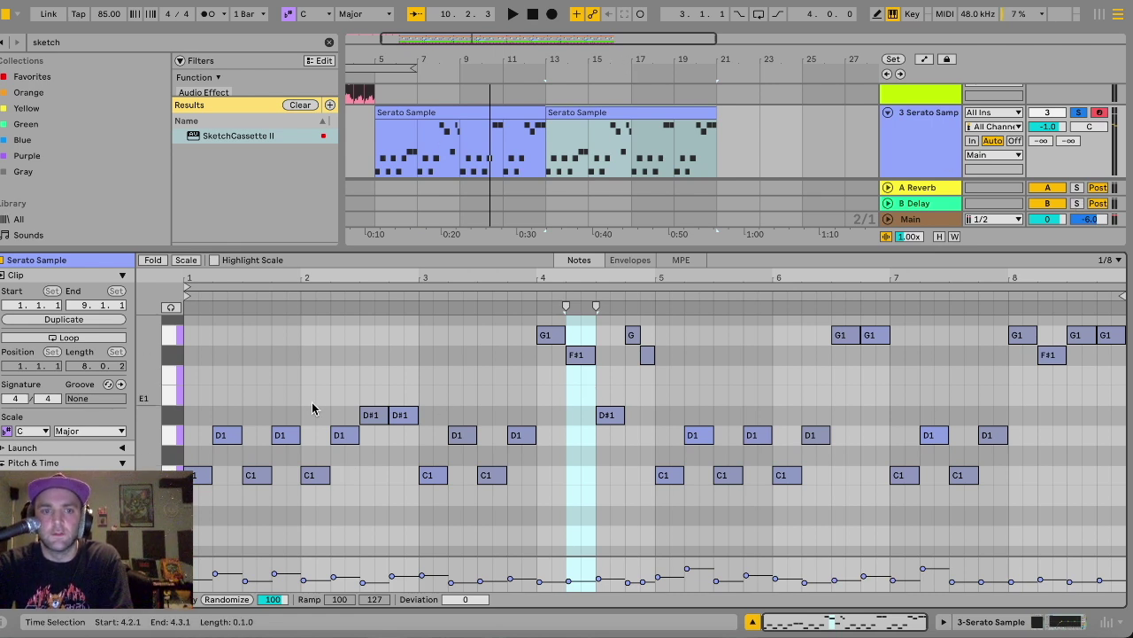
pyautogui.press('space')
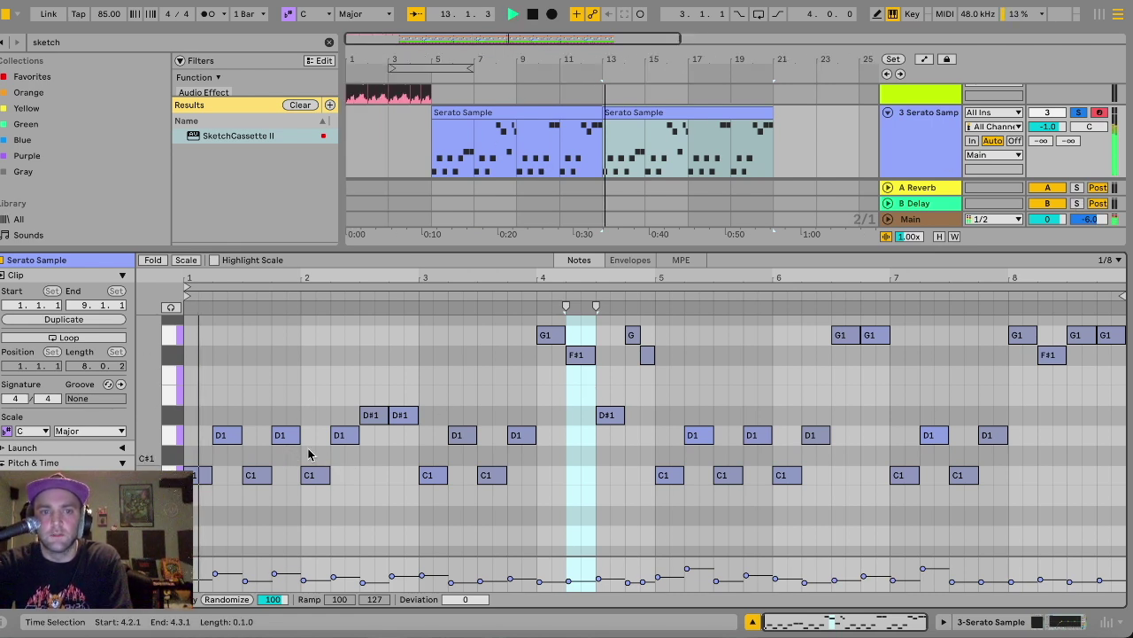
# Raise the D#1 note at 2.4.1 in the second Serato Sample clip to F1.
pyautogui.click(403, 416)
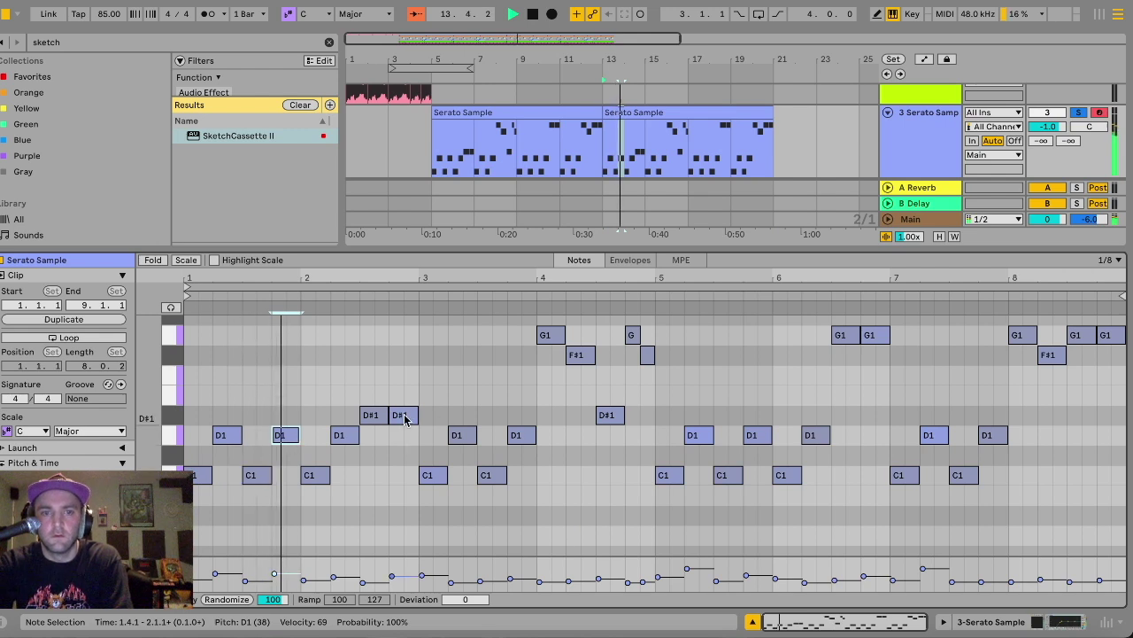
pyautogui.press('Up')
pyautogui.press('Up')
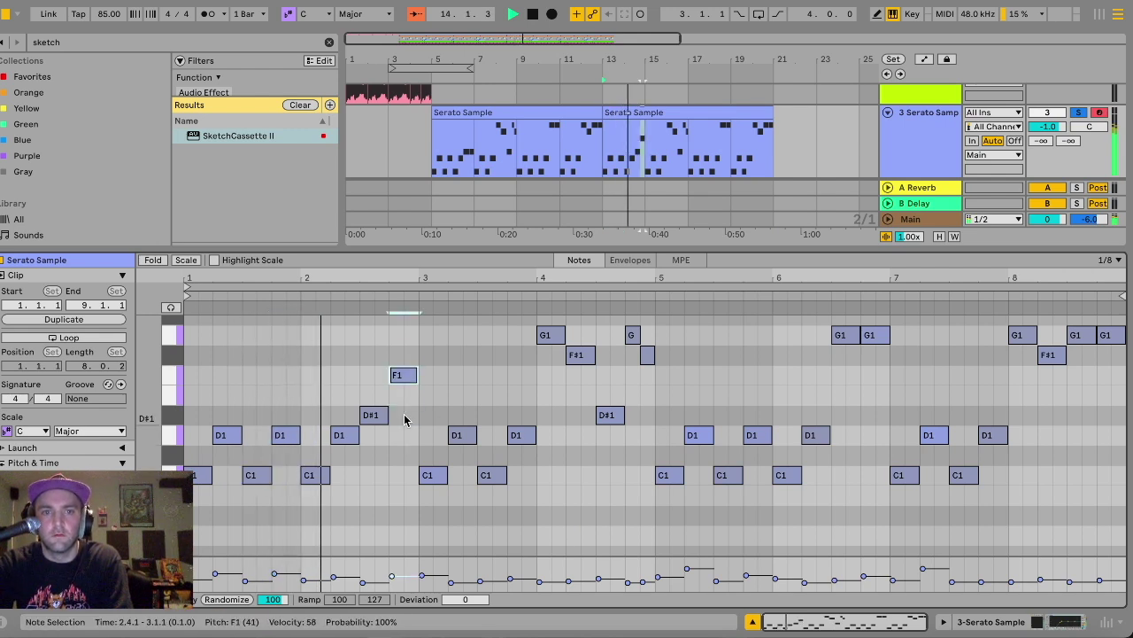
pyautogui.click(608, 416)
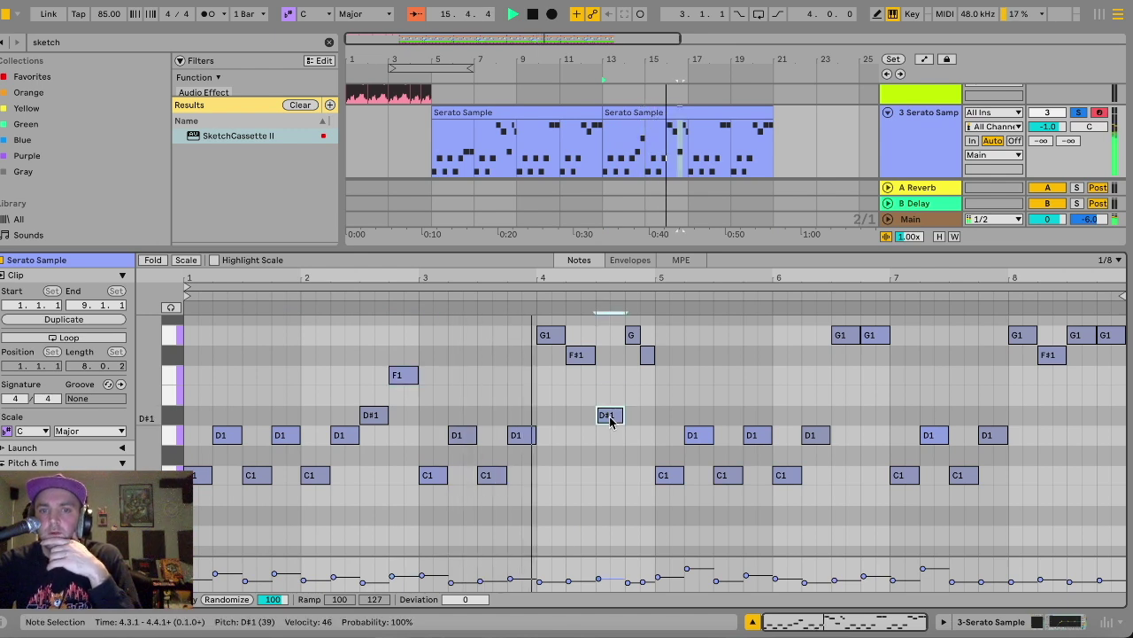
pyautogui.press('Up')
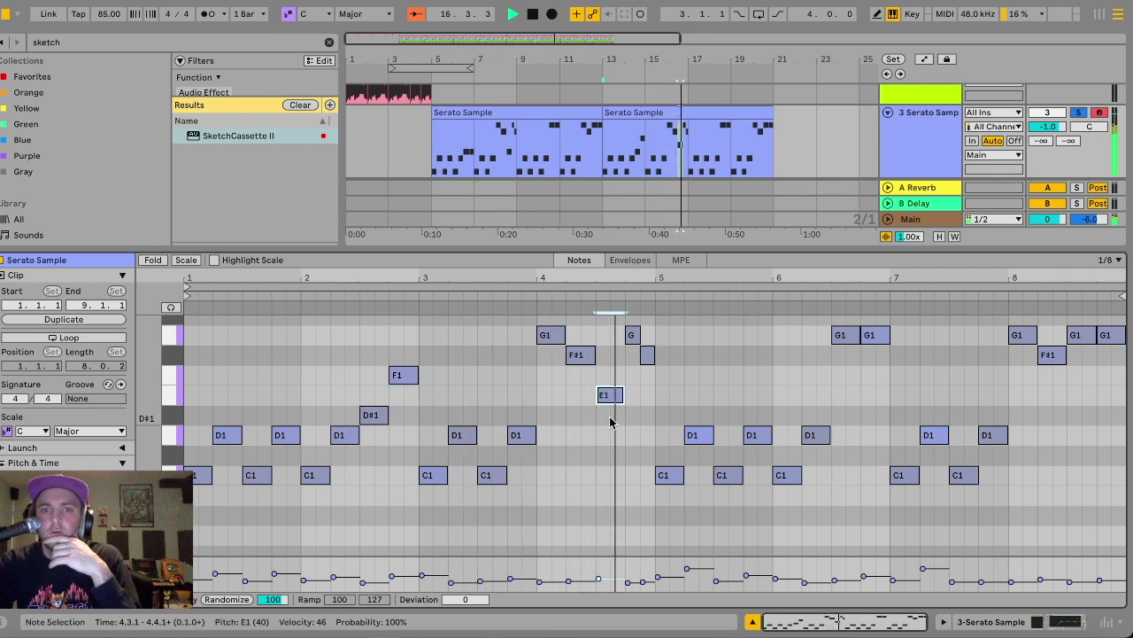
pyautogui.press('Down')
# Raise the D1 note at 5.4.1 to F1 and lower the F#1 note at 8.2.1 to F1.
pyautogui.click(758, 436)
pyautogui.press('Up')
pyautogui.press('Up')
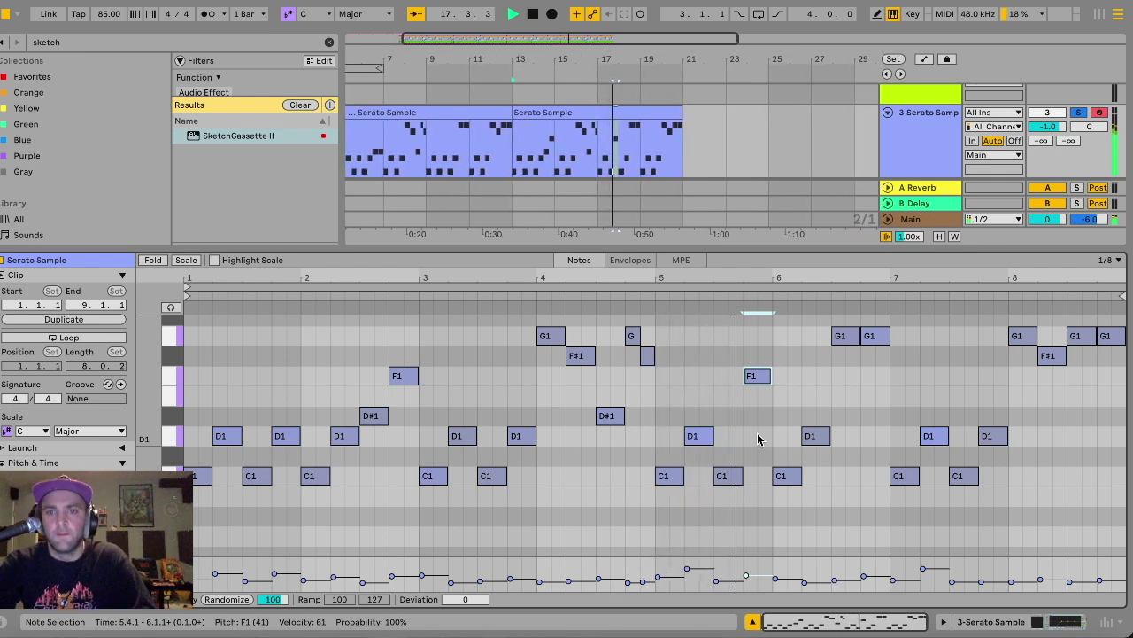
pyautogui.click(825, 439)
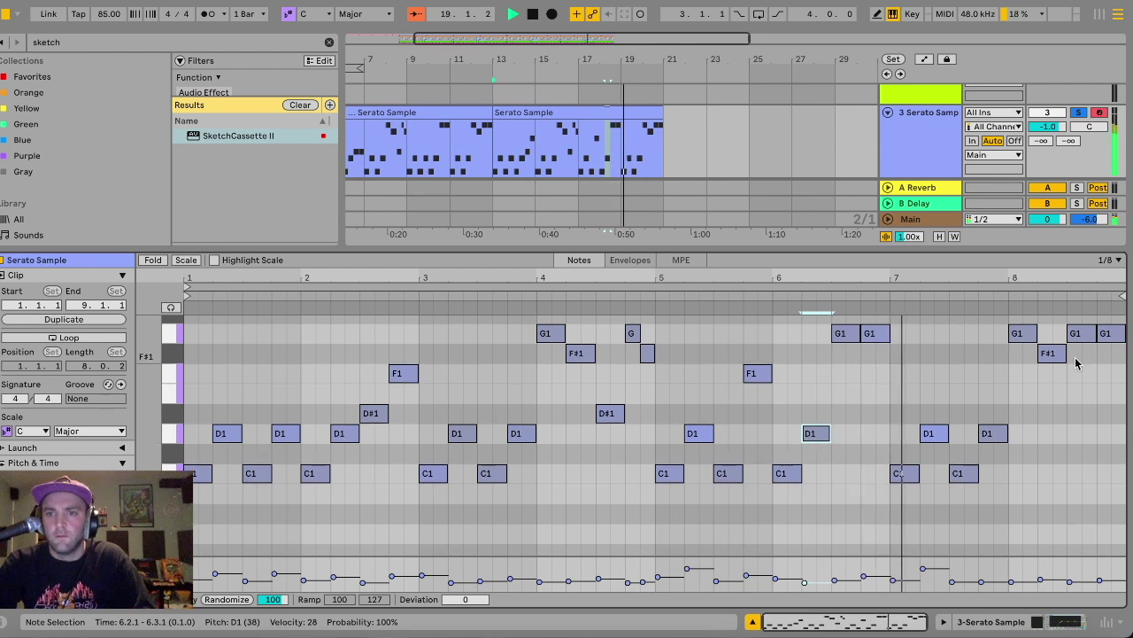
pyautogui.moveTo(1050, 355)
pyautogui.mouseDown()
pyautogui.moveTo(1050, 393)
pyautogui.moveTo(1049, 373)
pyautogui.mouseUp()
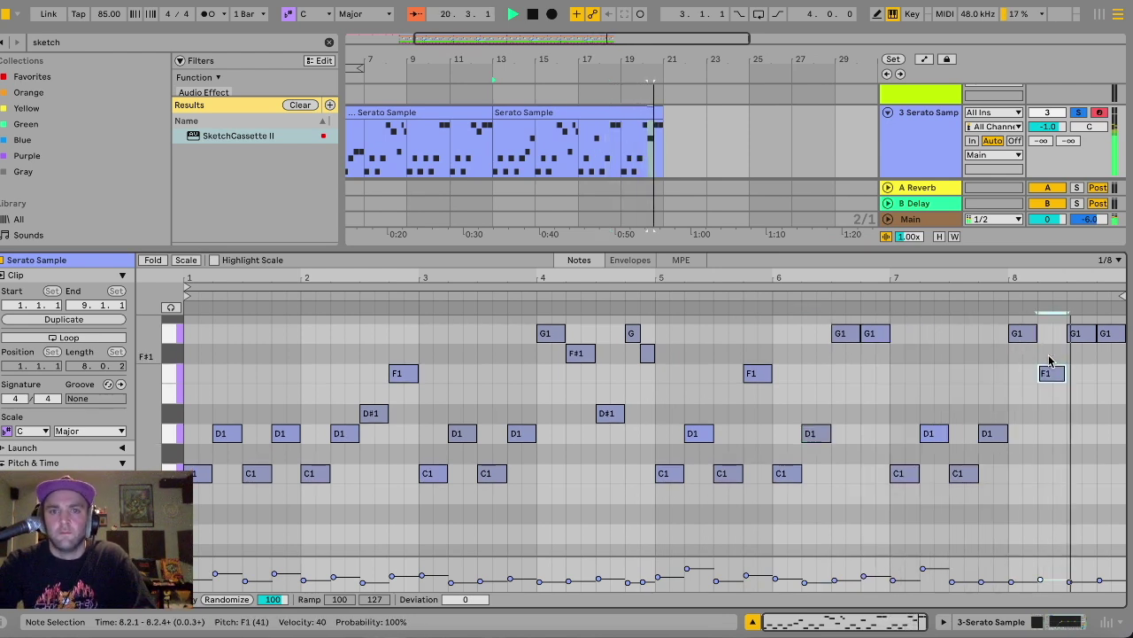
# Close the note editor, unsolo the Serato Sample track and play the full arrangement from bar 5.
pyautogui.press('space')
pyautogui.doubleClick(716, 249)
pyautogui.click(1081, 114)
pyautogui.hscroll(-5, 478, 222)
pyautogui.click(435, 173)
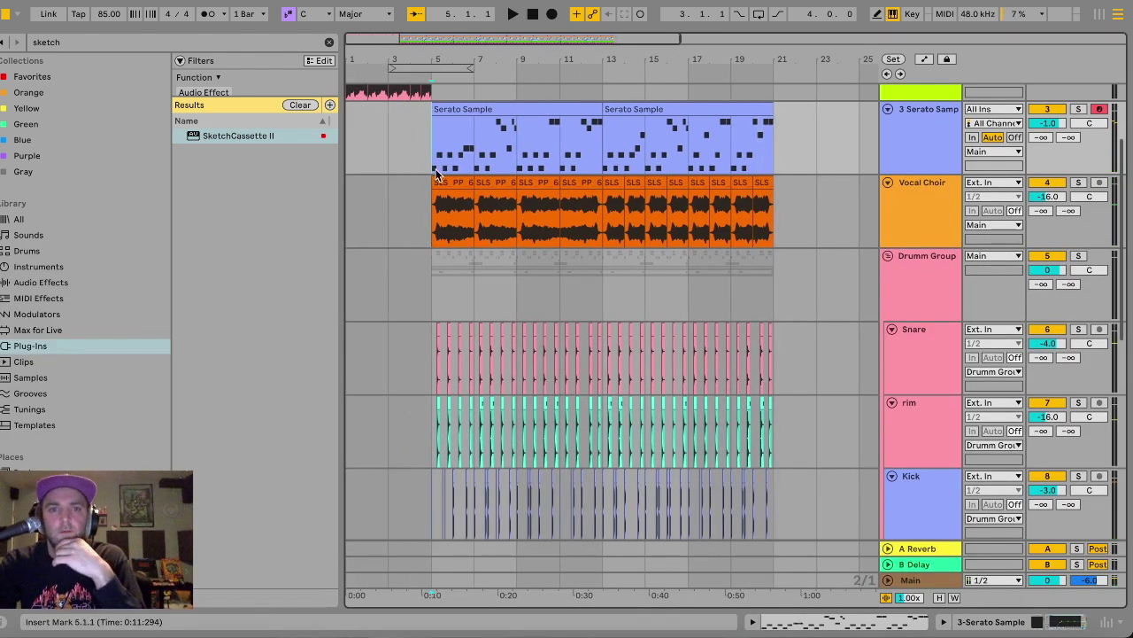
pyautogui.press('space')
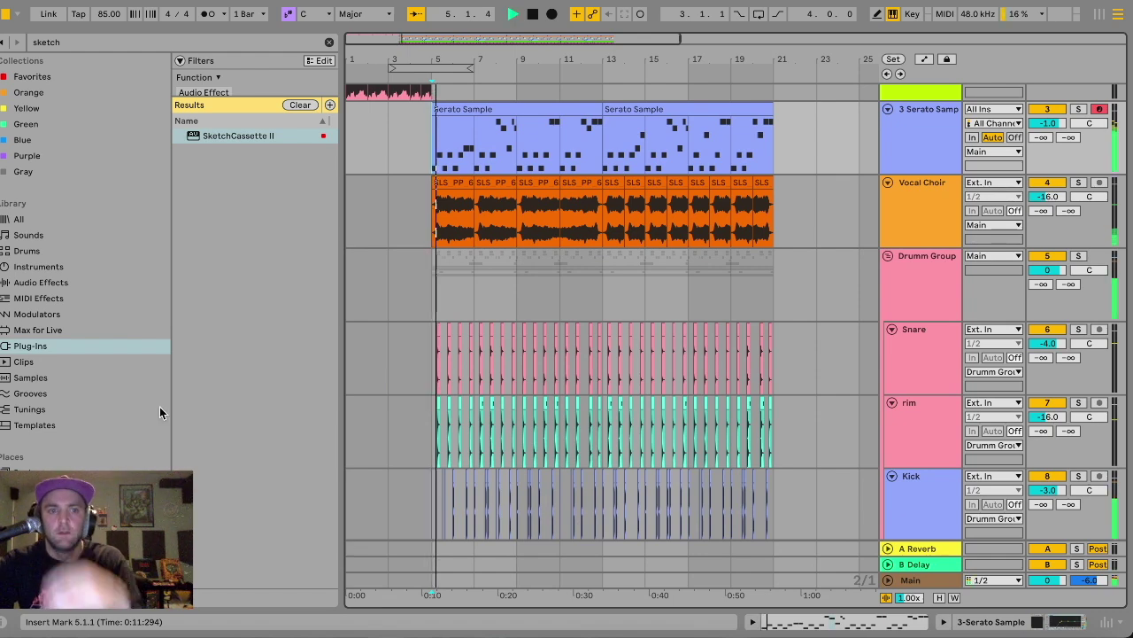
# Insert an audio track below Vocal Choir and narrow the arrangement grid to 1/1.
pyautogui.click(434, 219)
pyautogui.click(424, 228)
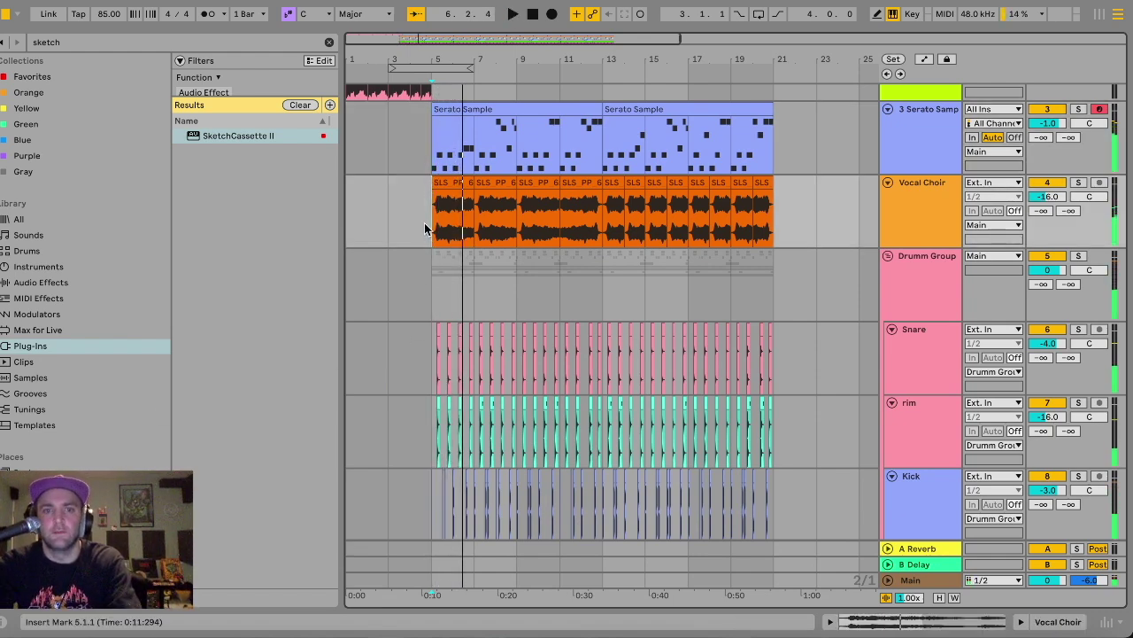
pyautogui.hotkey('ctrl', 't')
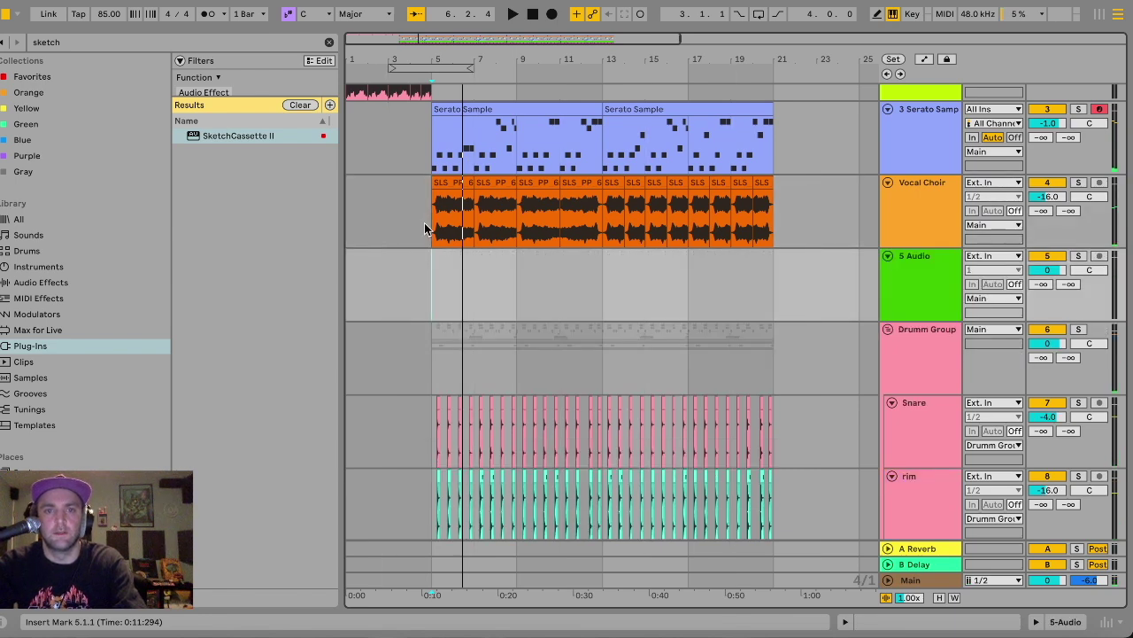
pyautogui.hotkey('ctrl', '1')
pyautogui.hotkey('ctrl', '1')
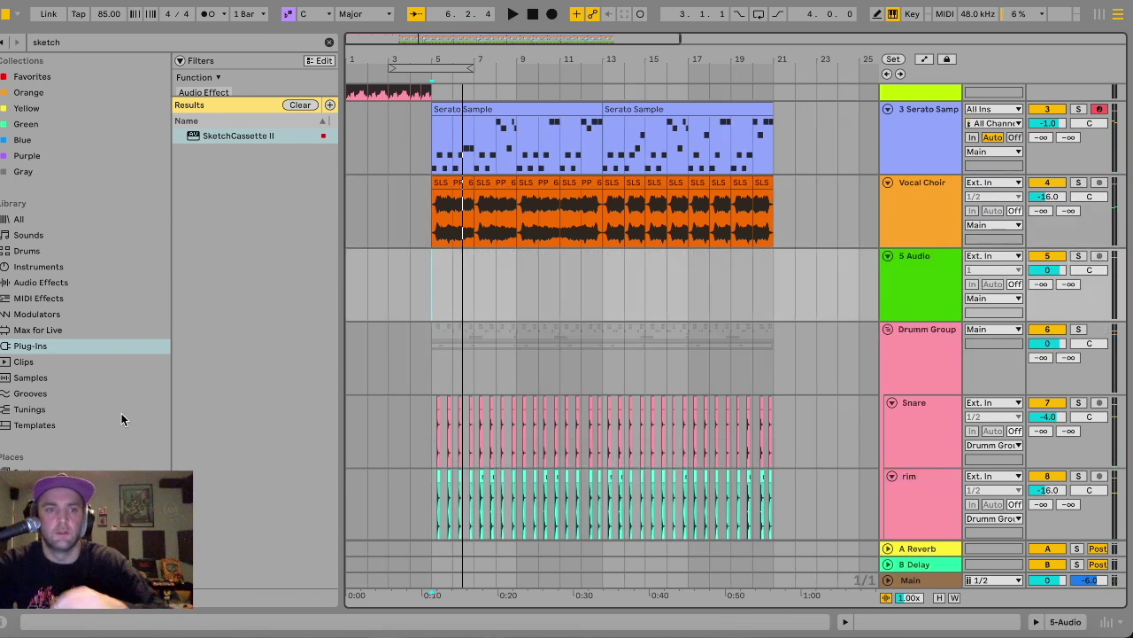
# Show the User Library in the browser and clear the "sketch" search.
pyautogui.scroll(-5, 121, 413)
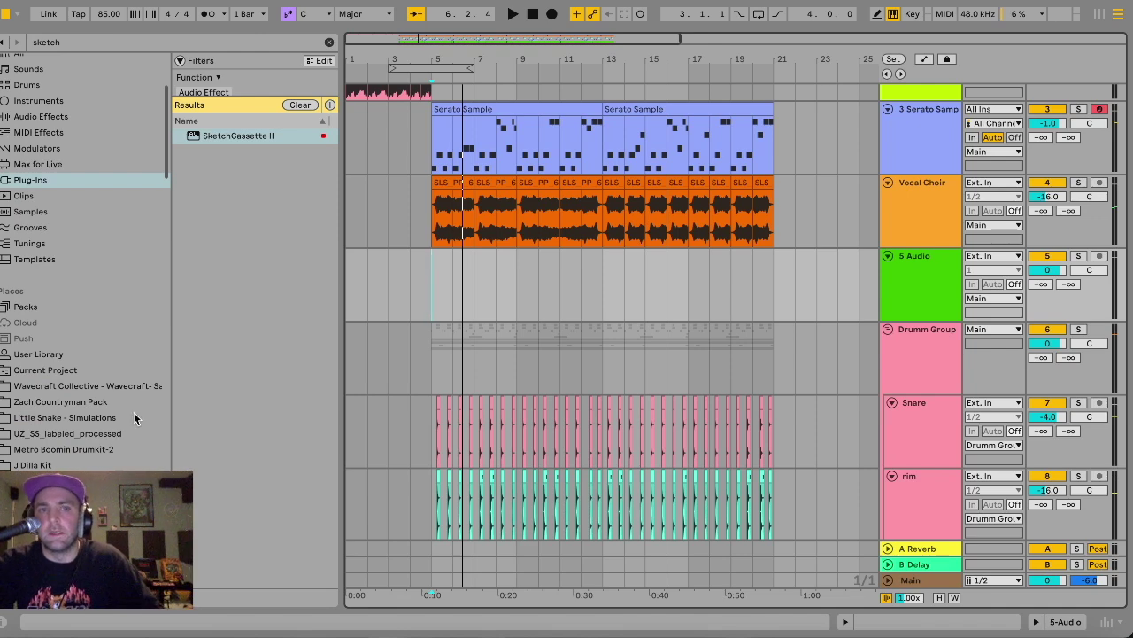
pyautogui.scroll(-4, 137, 409)
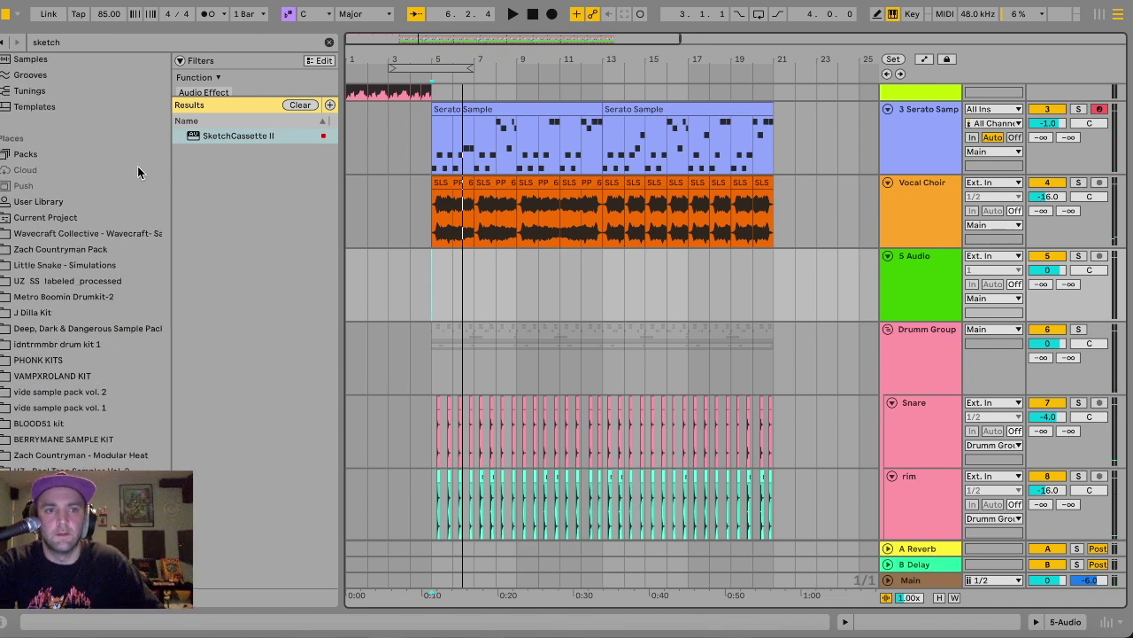
pyautogui.click(72, 206)
pyautogui.click(330, 43)
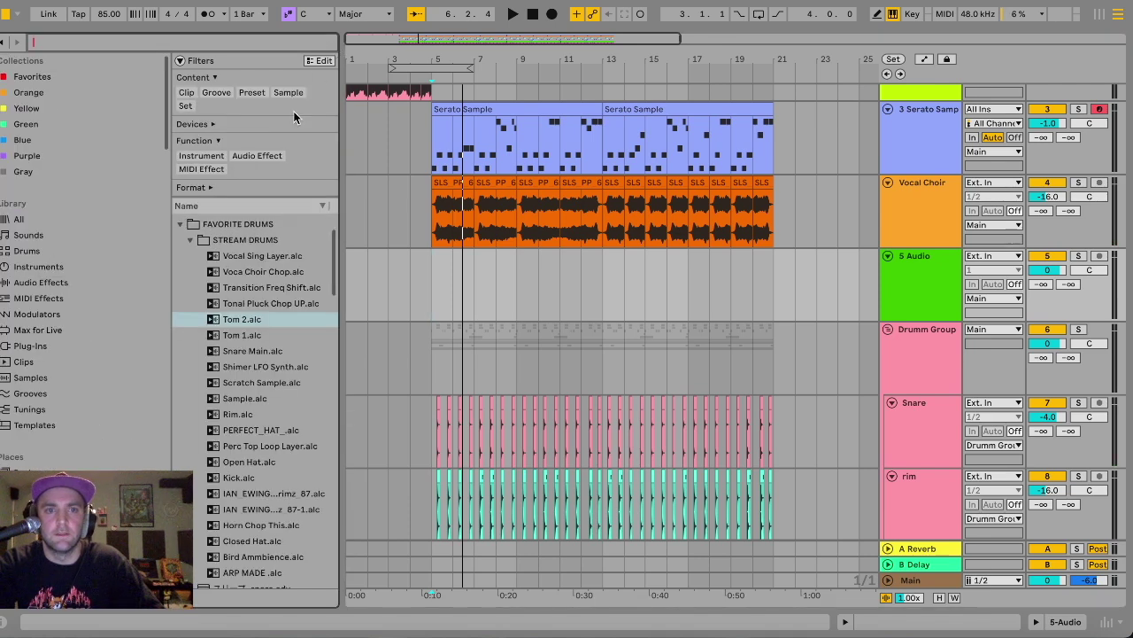
# Place Shimer LFO Synth.alc from the STREAM DRUMS folder on the new audio track at bar 22.
pyautogui.scroll(-2, 276, 277)
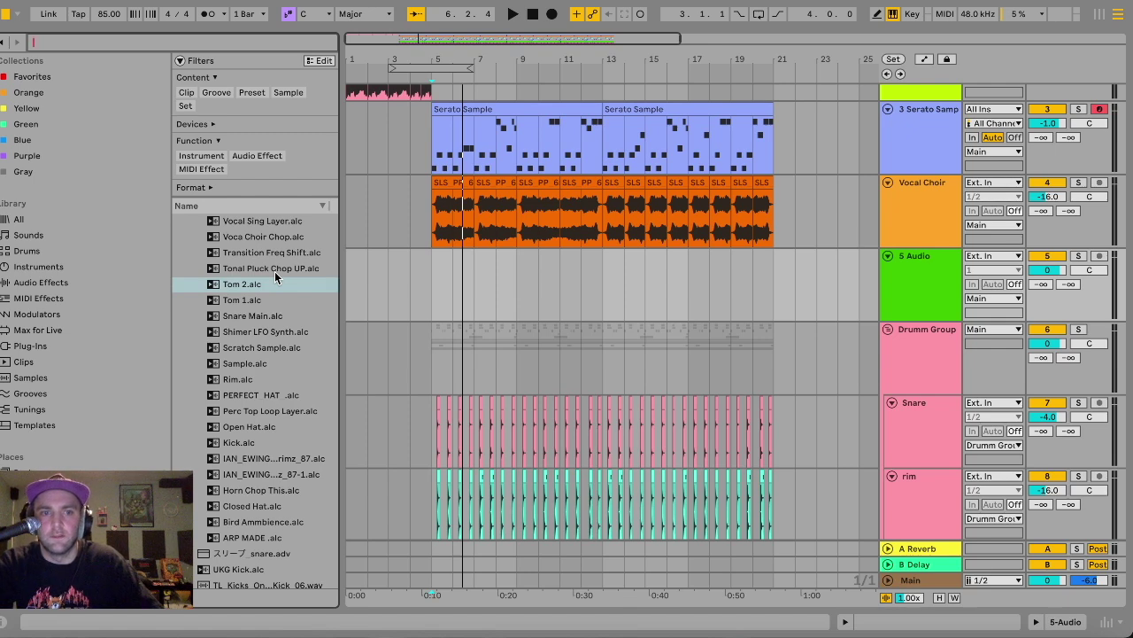
pyautogui.scroll(-3, 259, 379)
pyautogui.scroll(4, 258, 379)
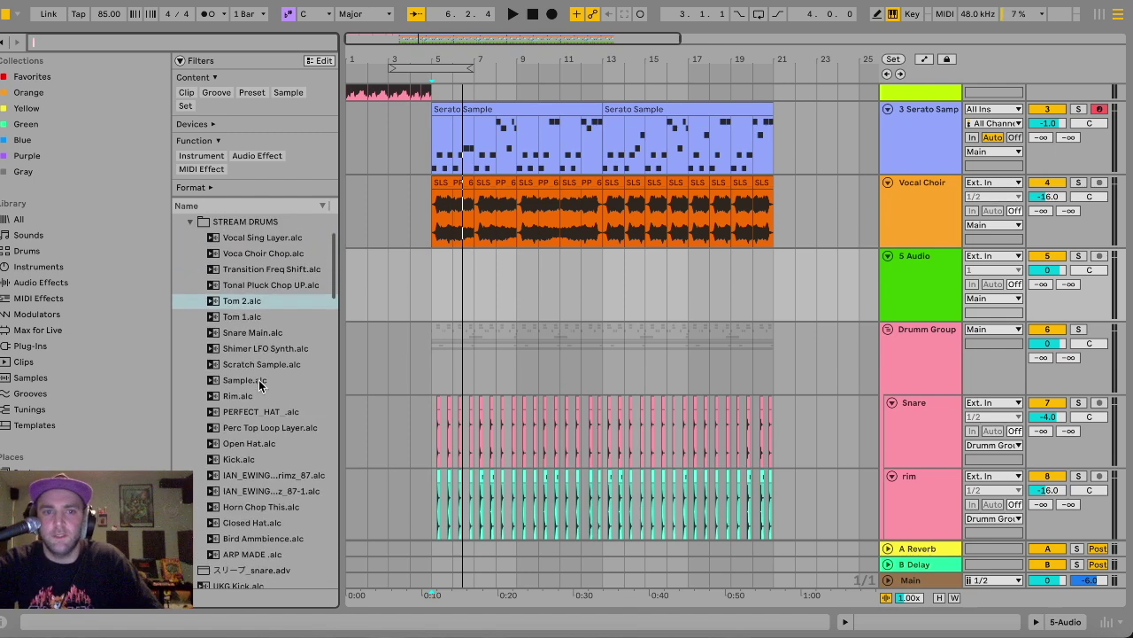
pyautogui.scroll(1, 259, 380)
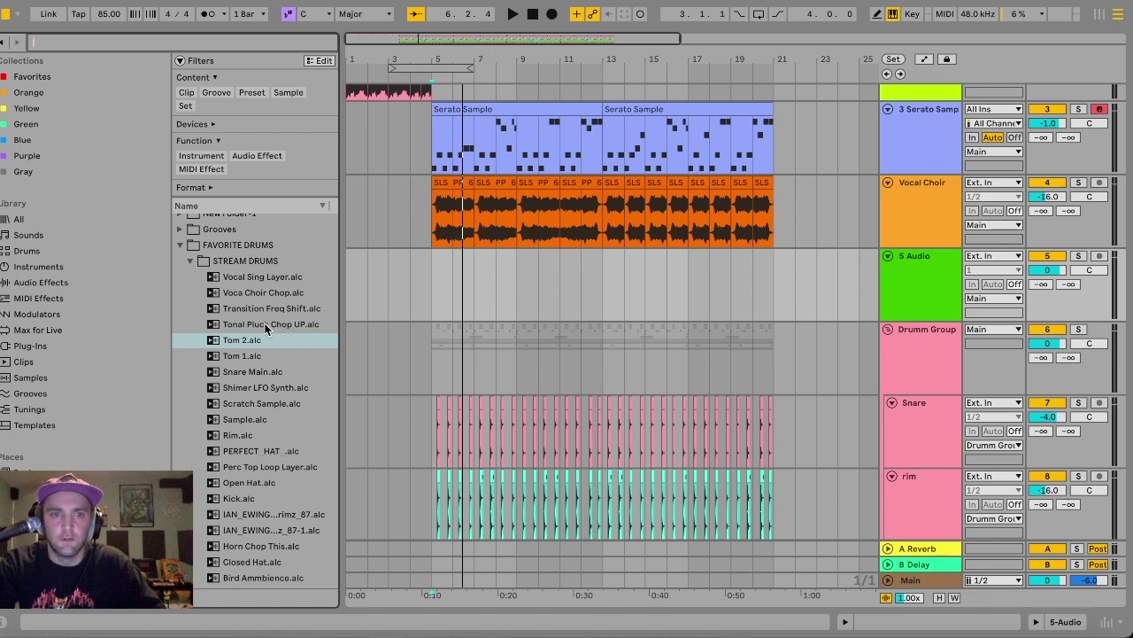
pyautogui.moveTo(229, 393); pyautogui.dragTo(801, 278)
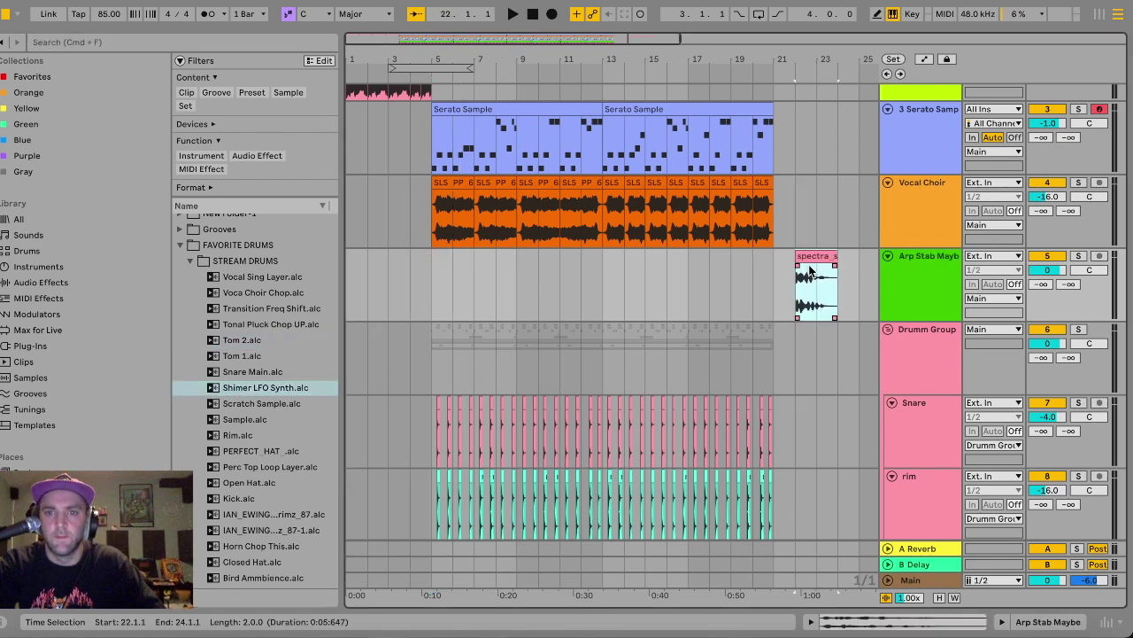
# Play the synth stab clip from bar 22 and lower its track volume to -8 dB.
pyautogui.doubleClick(810, 283)
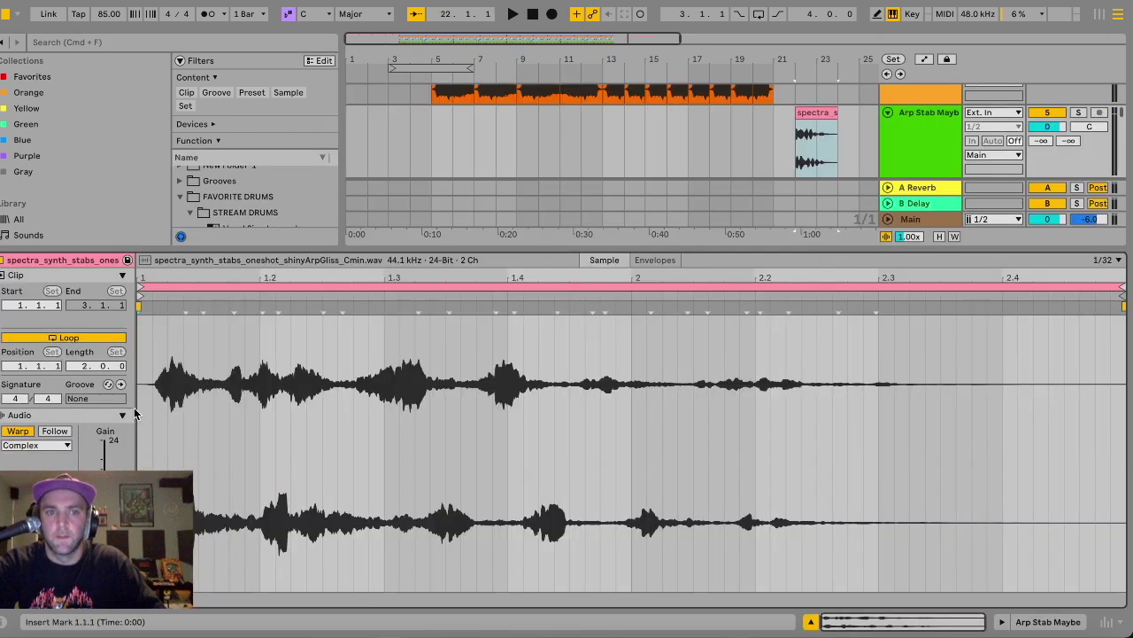
pyautogui.click(794, 153)
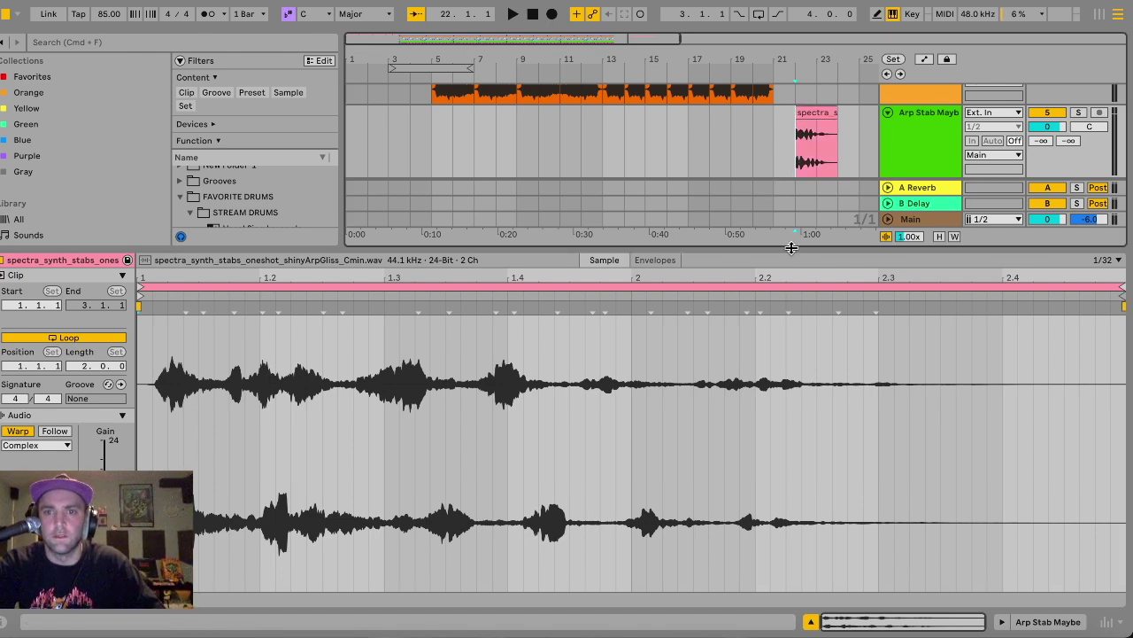
pyautogui.press('super+alt+l')
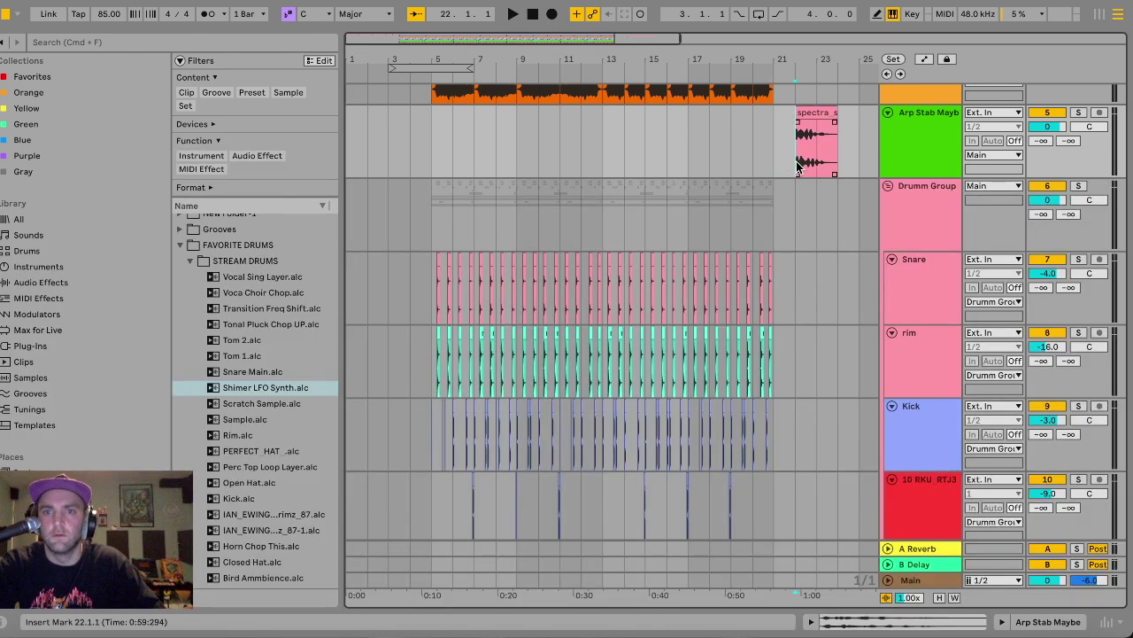
pyautogui.press('space')
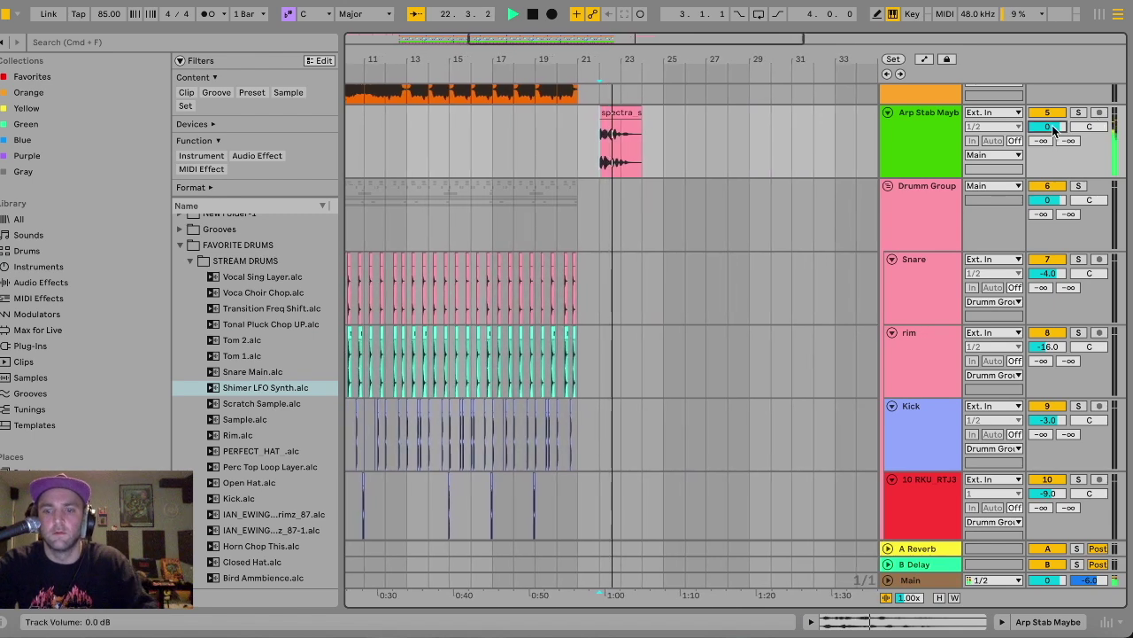
pyautogui.moveTo(1052, 125); pyautogui.dragTo(1052, 155)
pyautogui.press('space')
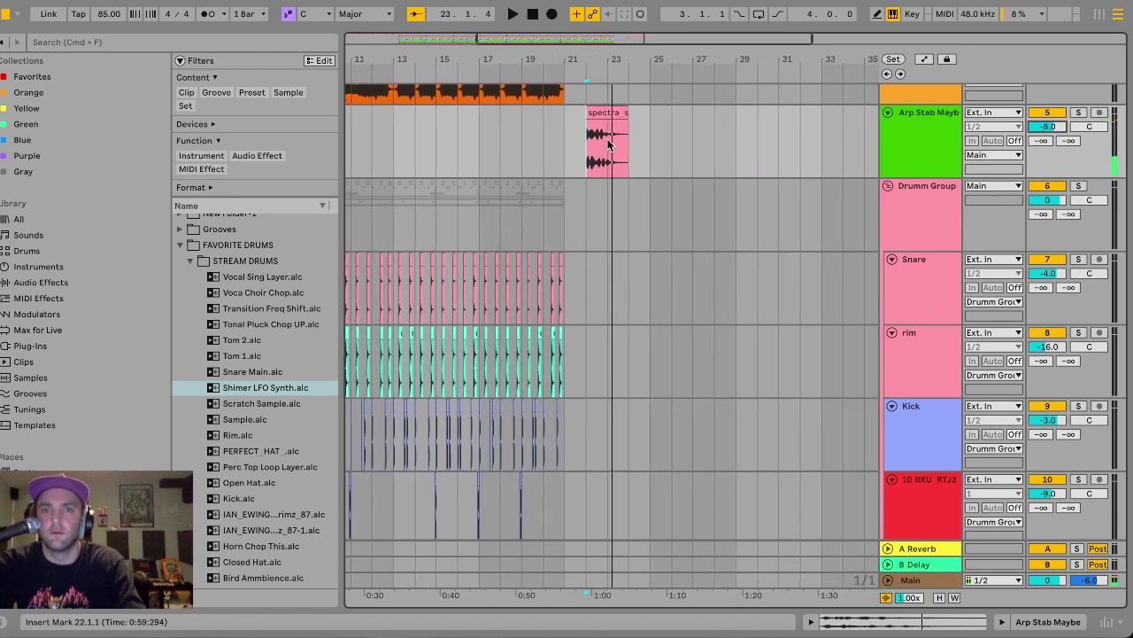
# Copy the synth stab clip to 6.3.1 on its track during playback from bar 5, and set the track volume to -13 dB.
pyautogui.click(607, 142)
pyautogui.hscroll(-5, 612, 119)
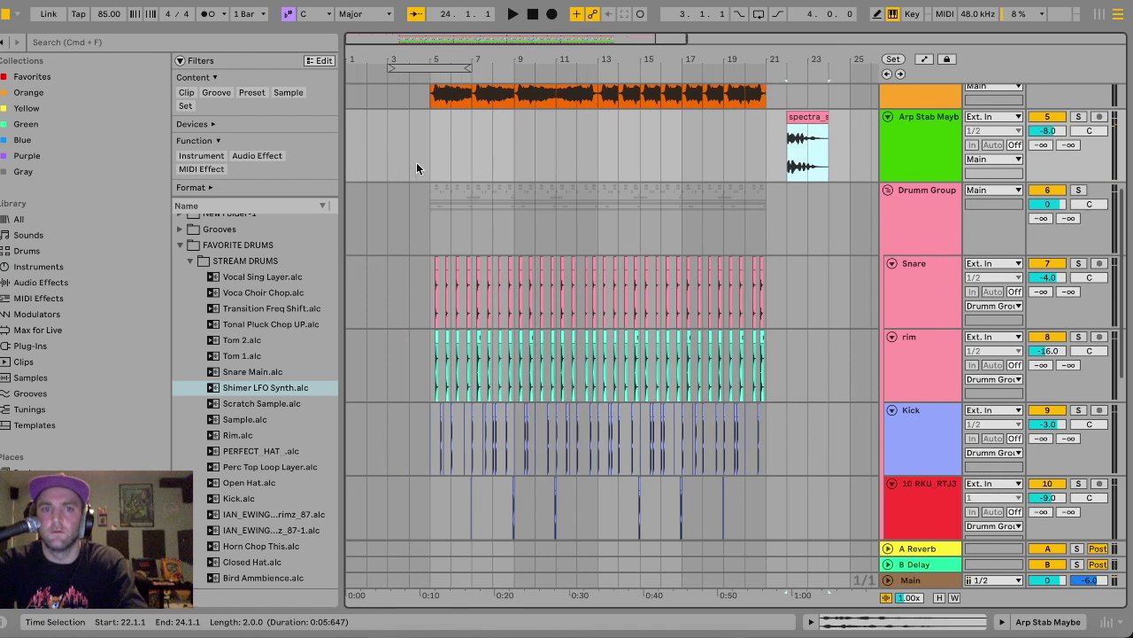
pyautogui.click(430, 165)
pyautogui.press('+')
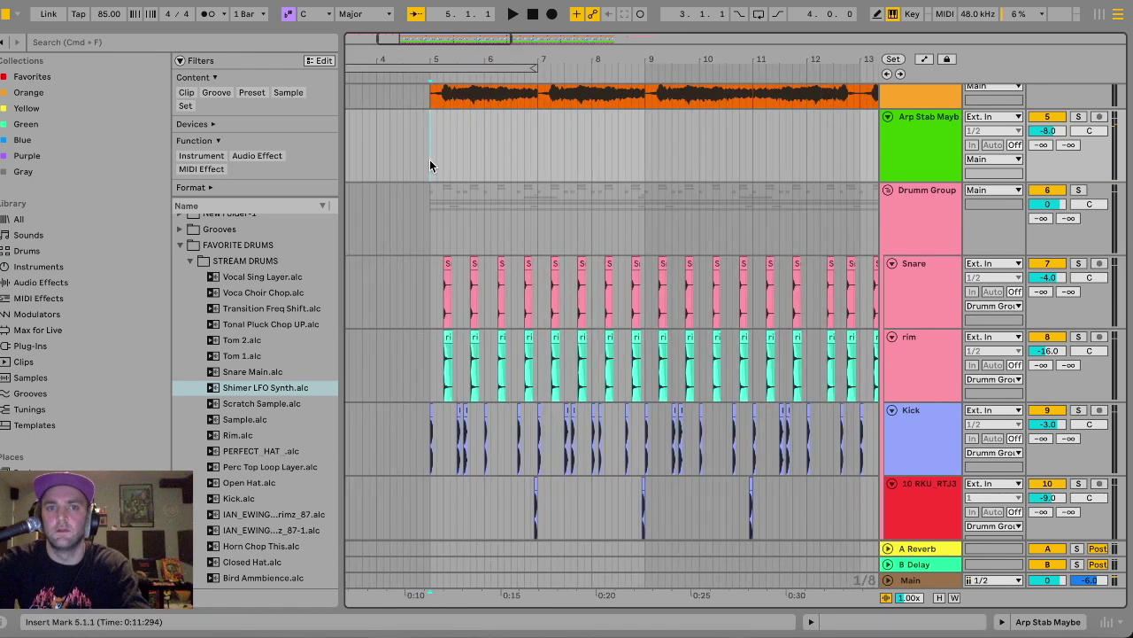
pyautogui.press('space')
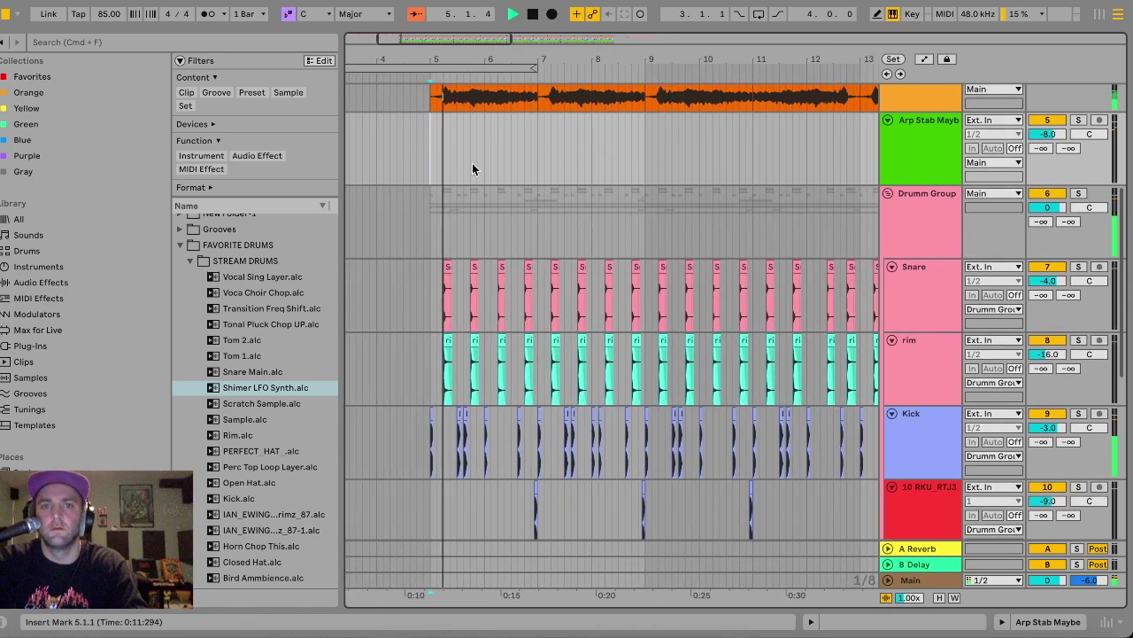
pyautogui.click(510, 157)
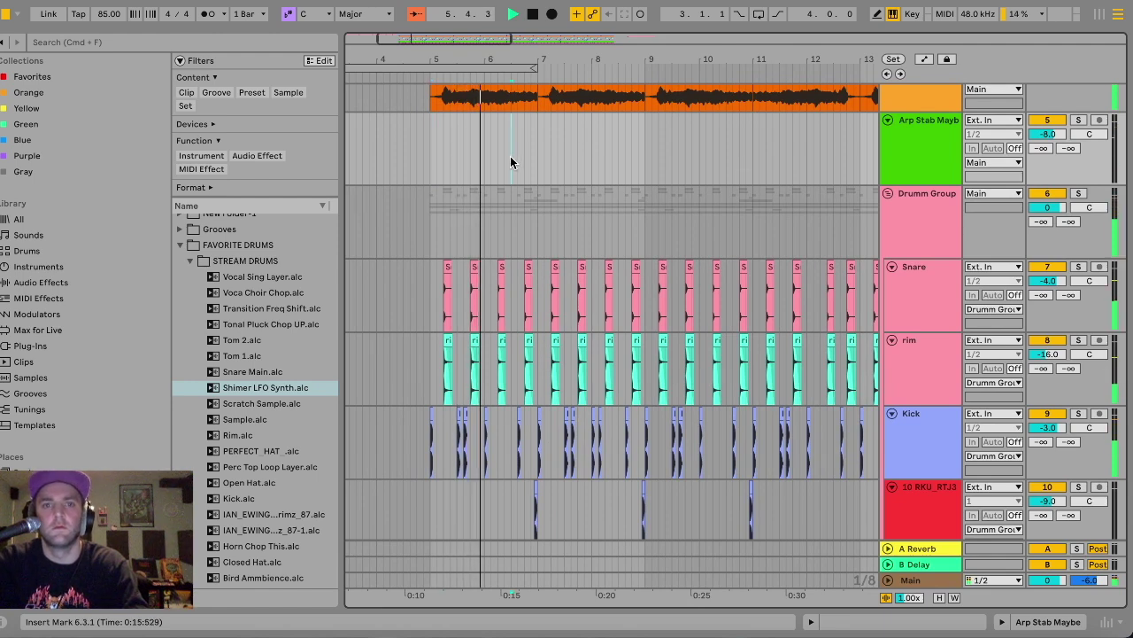
pyautogui.hotkey('ctrl', 'v')
pyautogui.moveTo(1055, 133); pyautogui.dragTo(1056, 154)
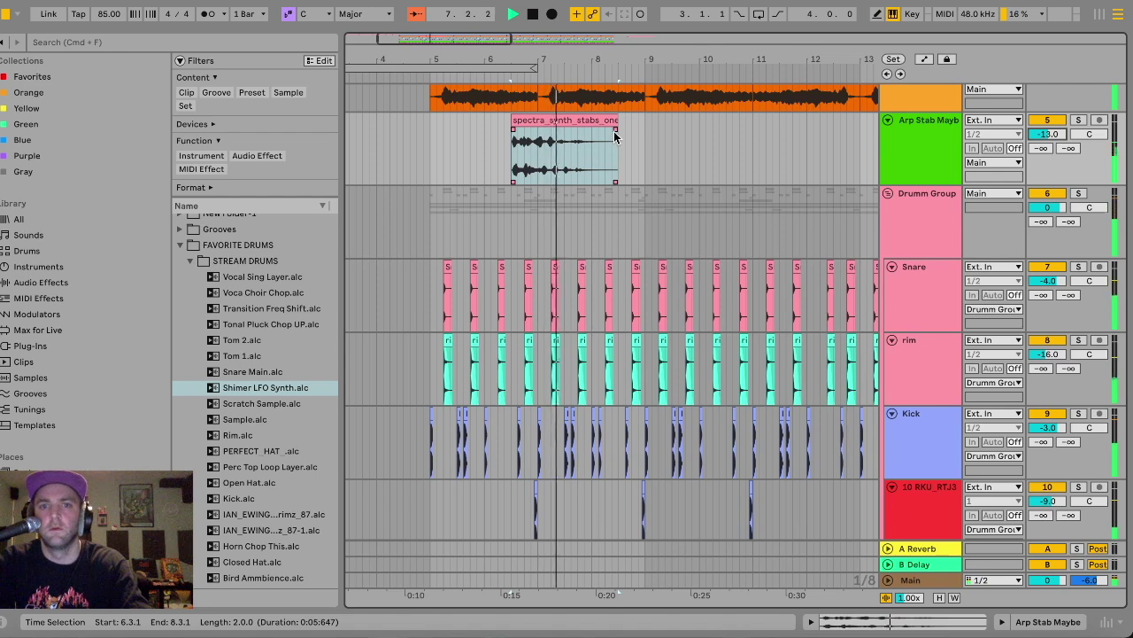
# Add a fade-out to the synth stab clip from about beat 7.3 to the clip's end.
pyautogui.click(571, 139)
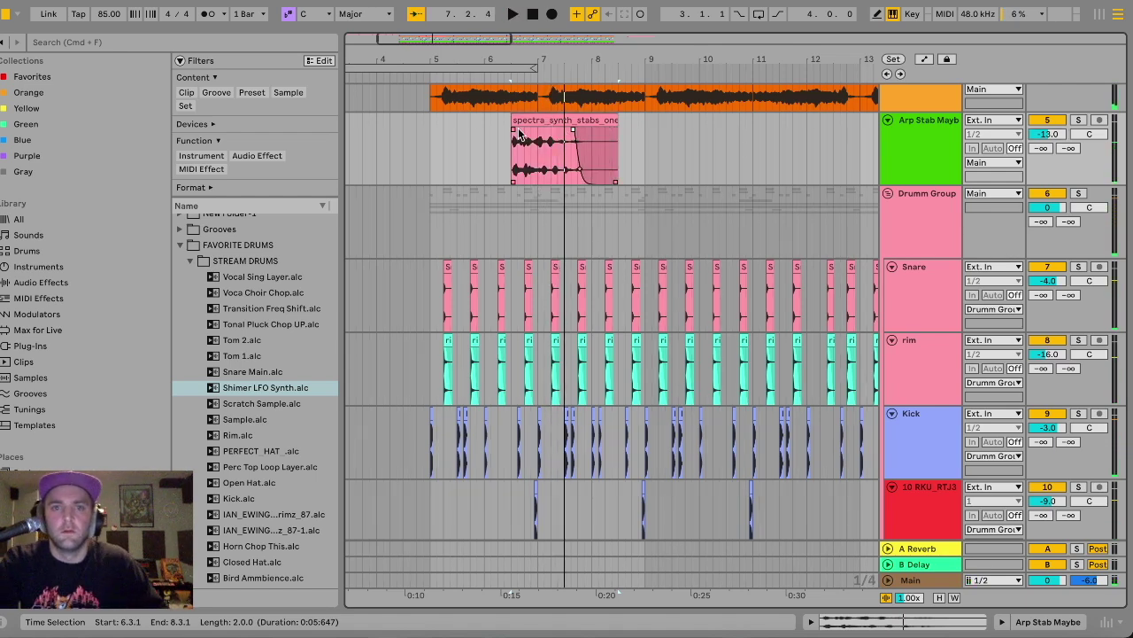
# Add an Auto Filter to the Vocal Choir track and set its filter frequency to 19.9 kHz.
pyautogui.scroll(2, 518, 133)
pyautogui.scroll(2, 455, 167)
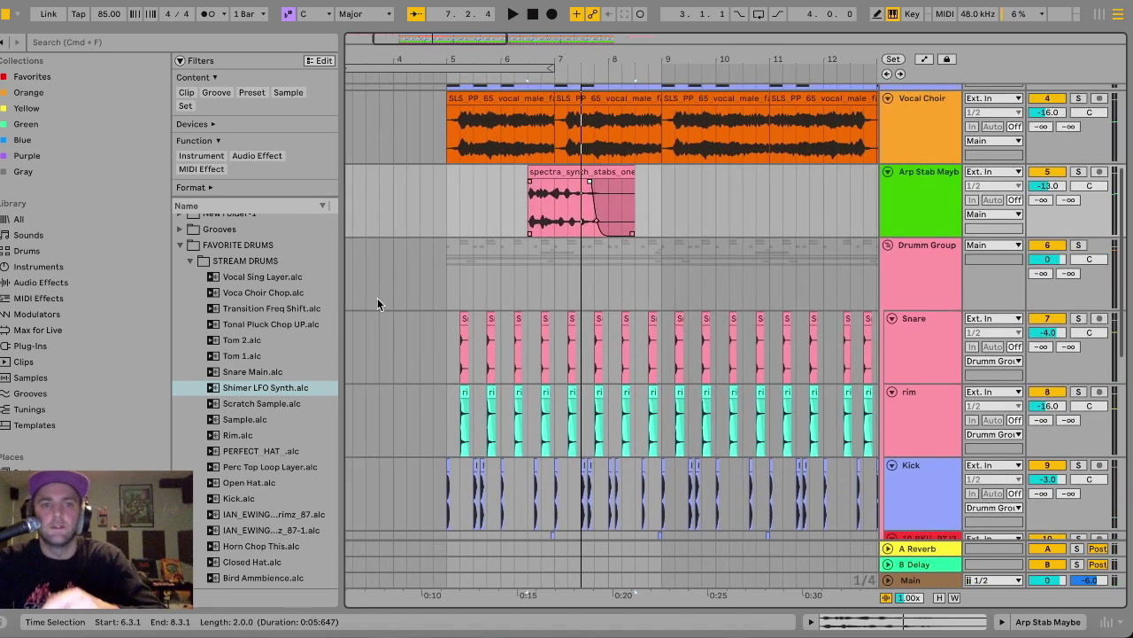
pyautogui.click(64, 282)
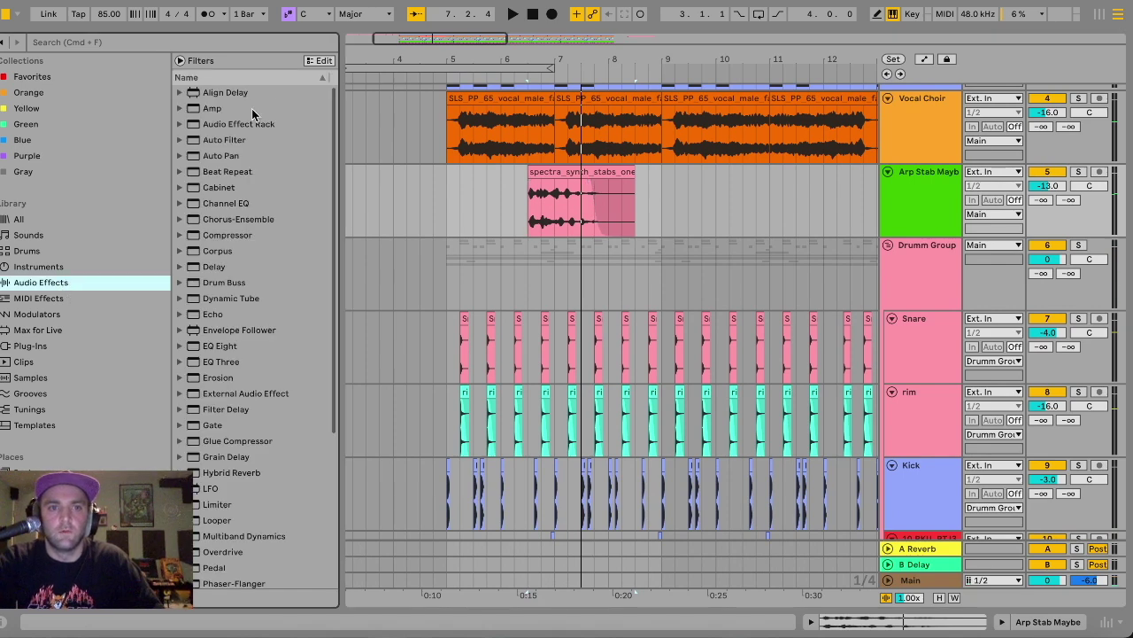
pyautogui.click(225, 140)
pyautogui.moveTo(934, 124); pyautogui.dragTo(934, 125)
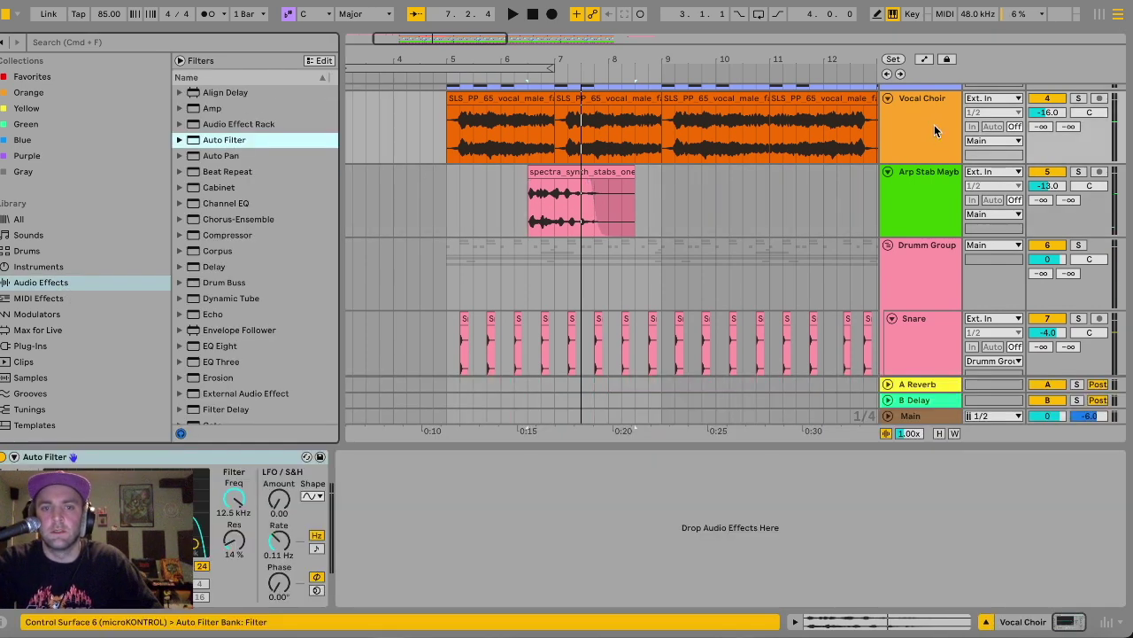
pyautogui.moveTo(230, 512); pyautogui.dragTo(231, 511)
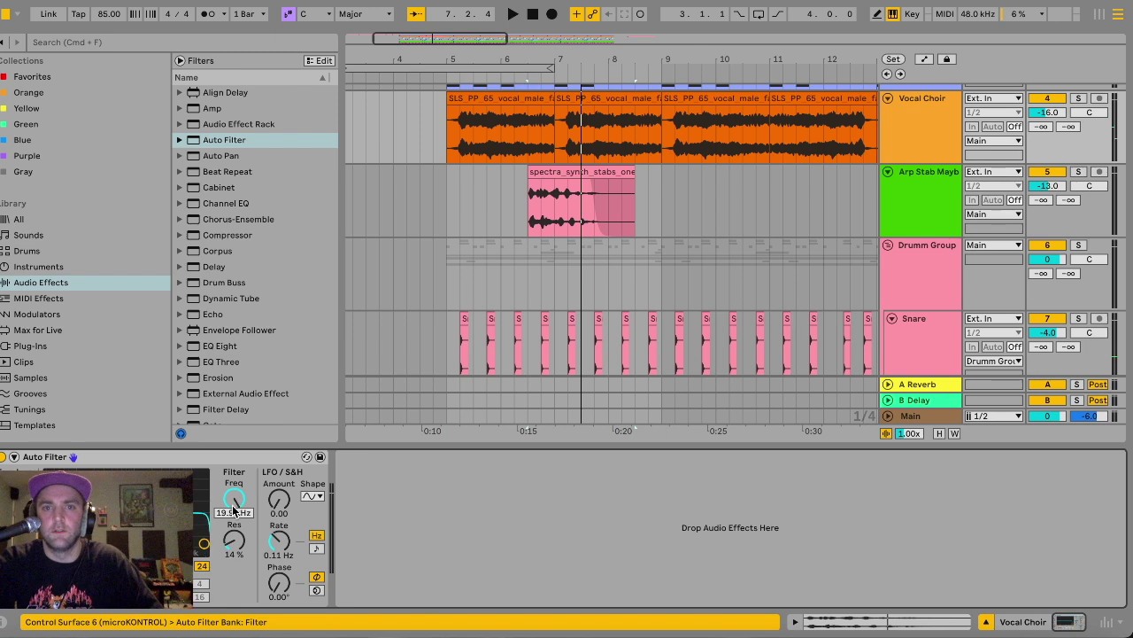
# Automate a V-shaped dip in the Vocal Choir's Auto Filter frequency between 6.3.1 and bar 7, and play back from 4.4.1.
pyautogui.click(924, 58)
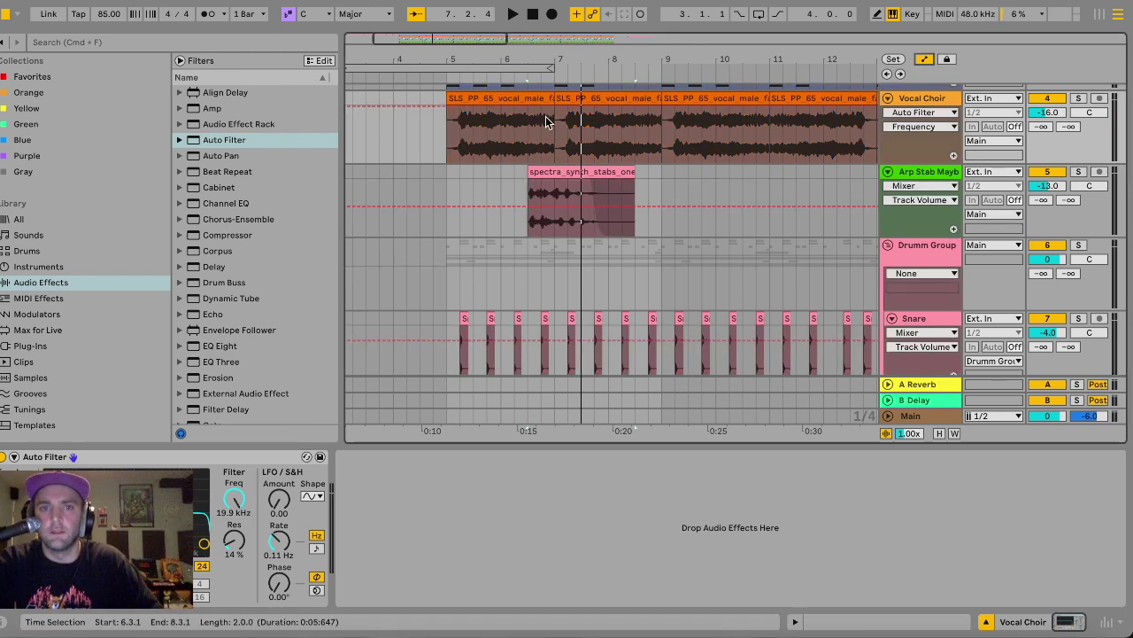
pyautogui.click(529, 106)
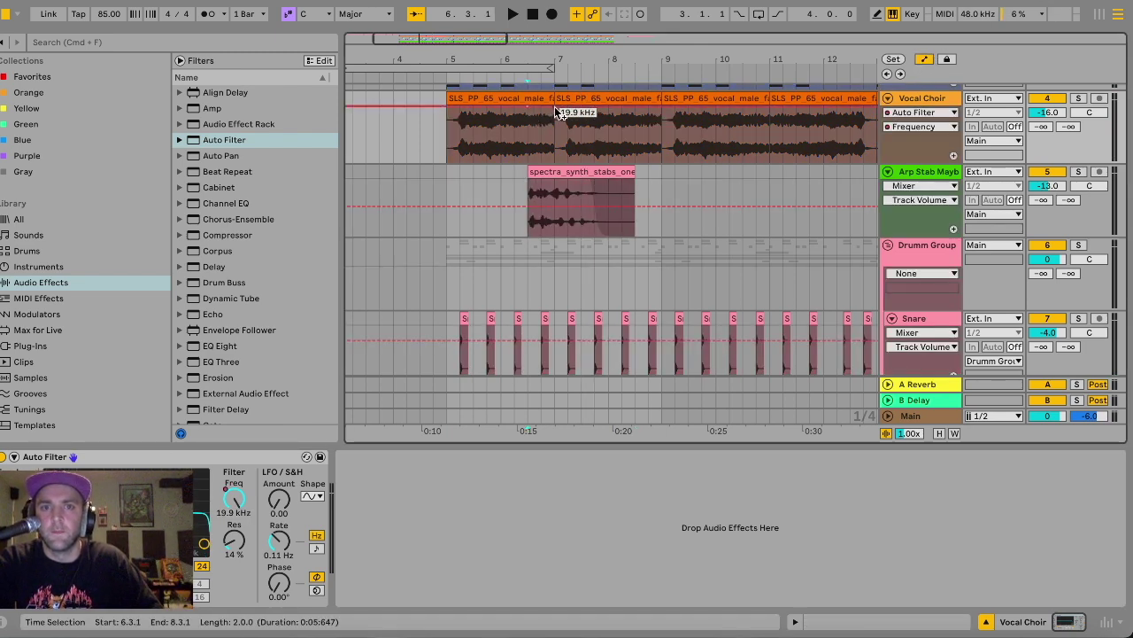
pyautogui.moveTo(541, 107); pyautogui.dragTo(541, 113)
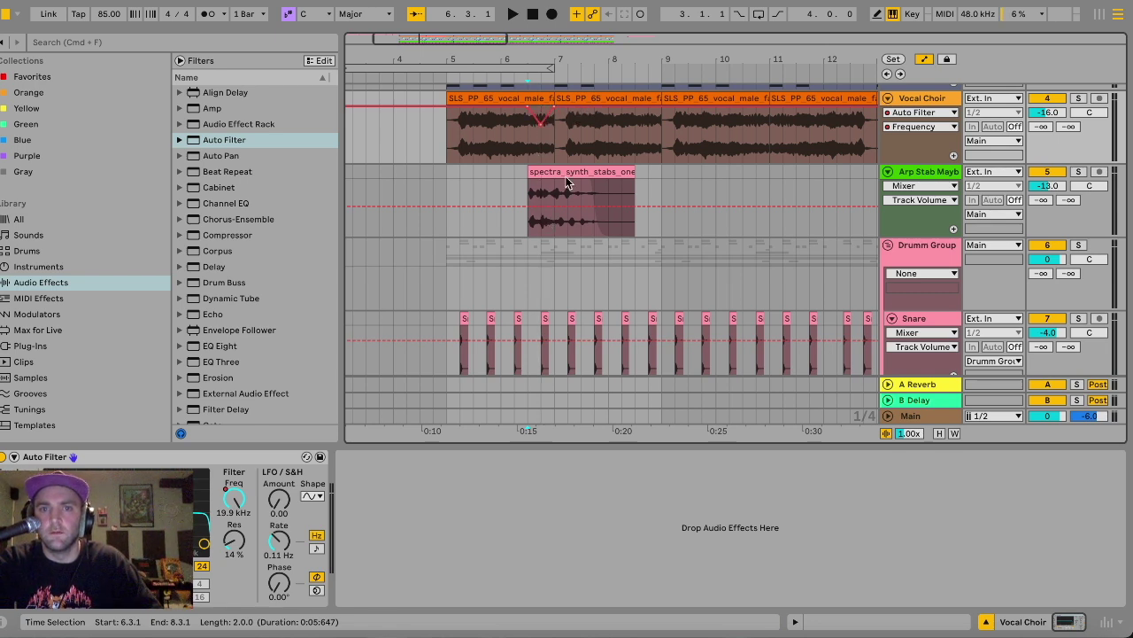
pyautogui.click(432, 180)
pyautogui.hscroll(-3, 432, 180)
pyautogui.press('space')
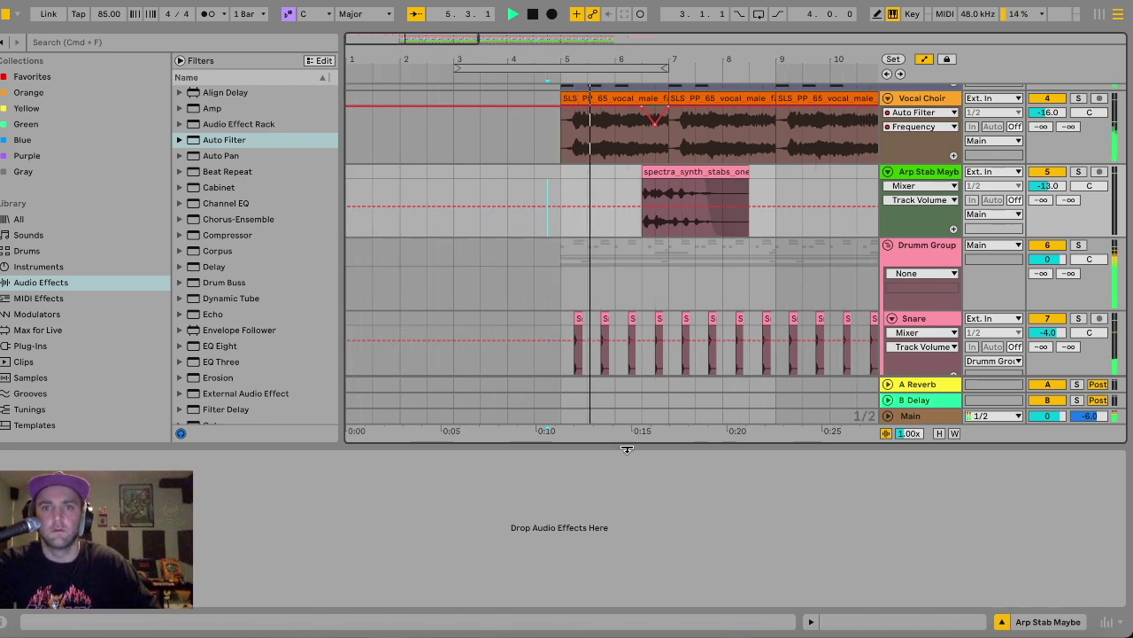
pyautogui.press('super+alt+l')
pyautogui.hscroll(2, 628, 447)
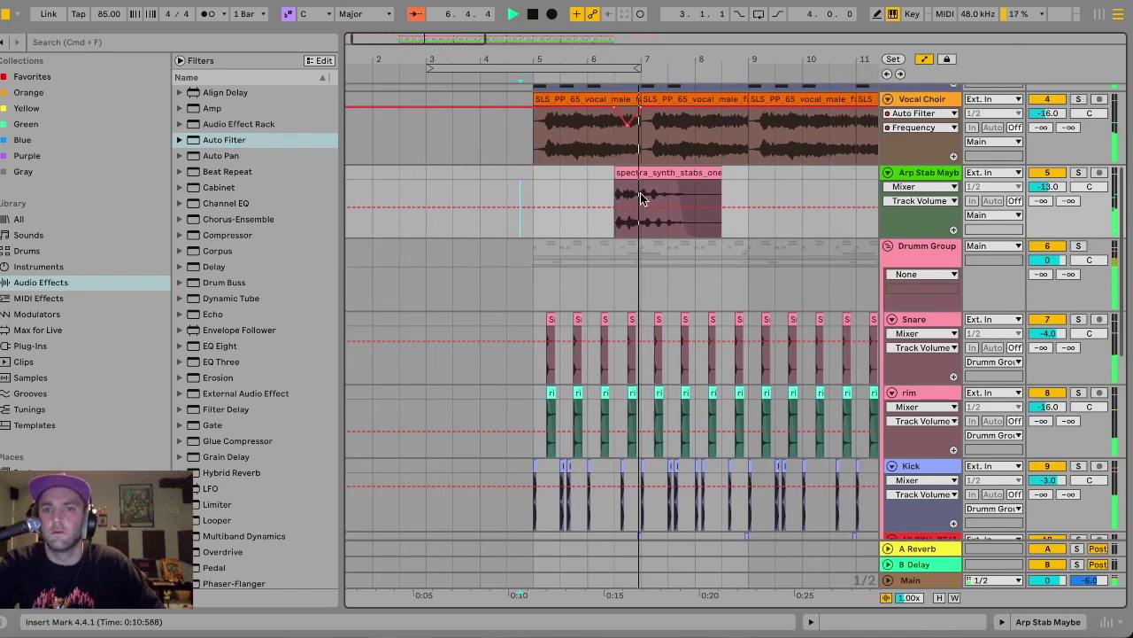
# Duplicate bars 5 to 9 of the Arp Stab Maybe track so the copy starts at bar 9.
pyautogui.moveTo(534, 180); pyautogui.dragTo(733, 183)
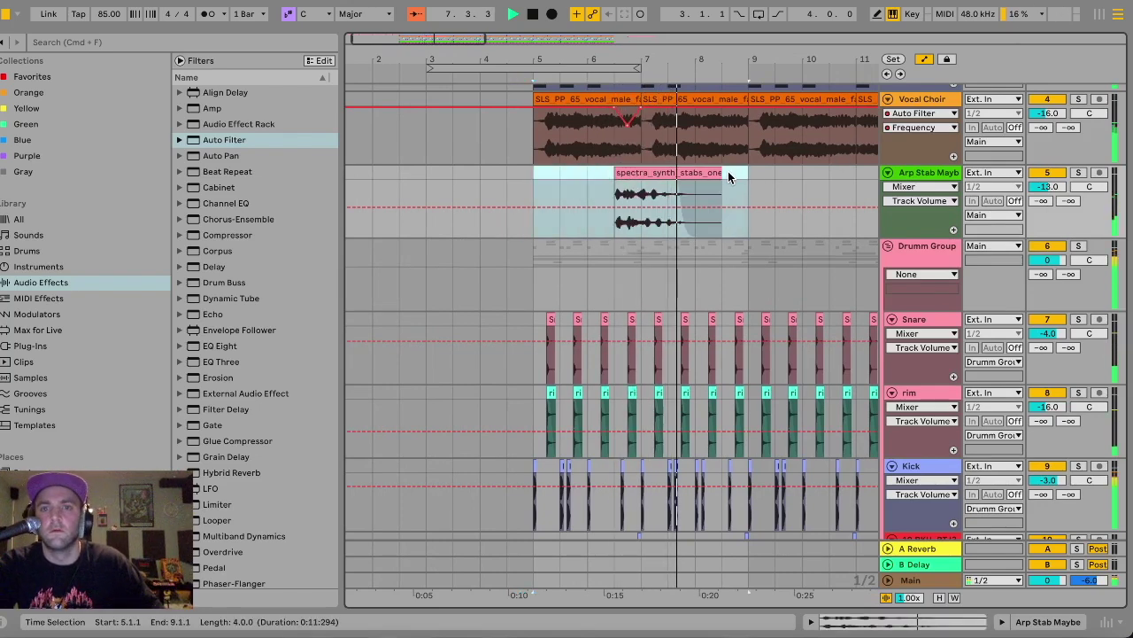
pyautogui.moveTo(534, 182); pyautogui.dragTo(751, 177)
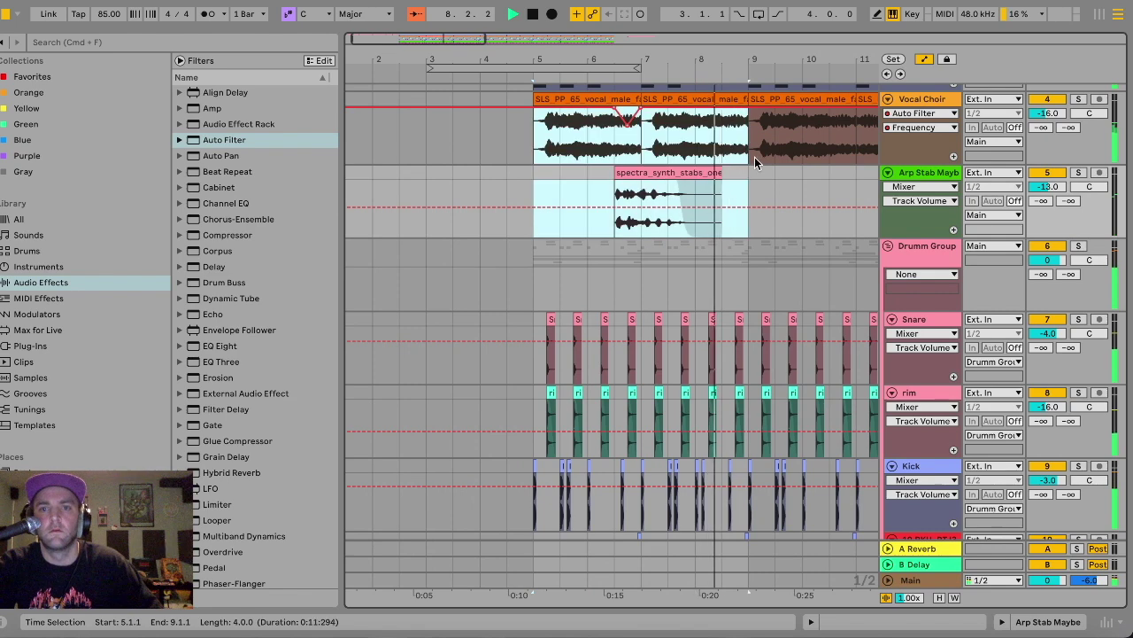
pyautogui.press('super+d')
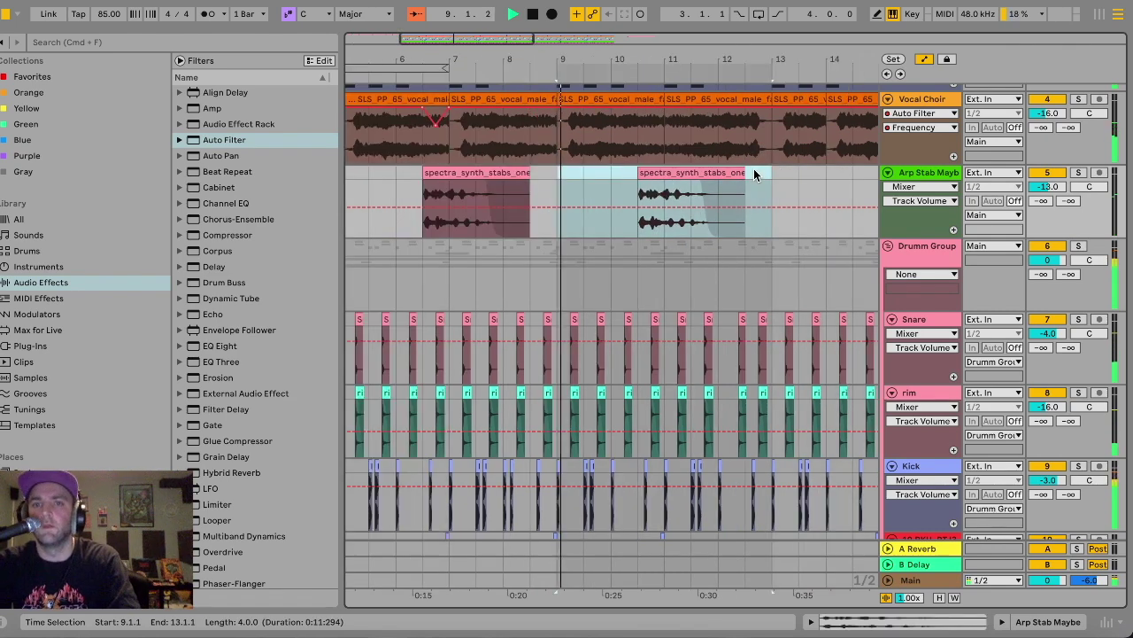
# Solo the Arp Stab Maybe track and open the duplicated synth stab clip at 10.3.1 for sample editing.
pyautogui.click(690, 175)
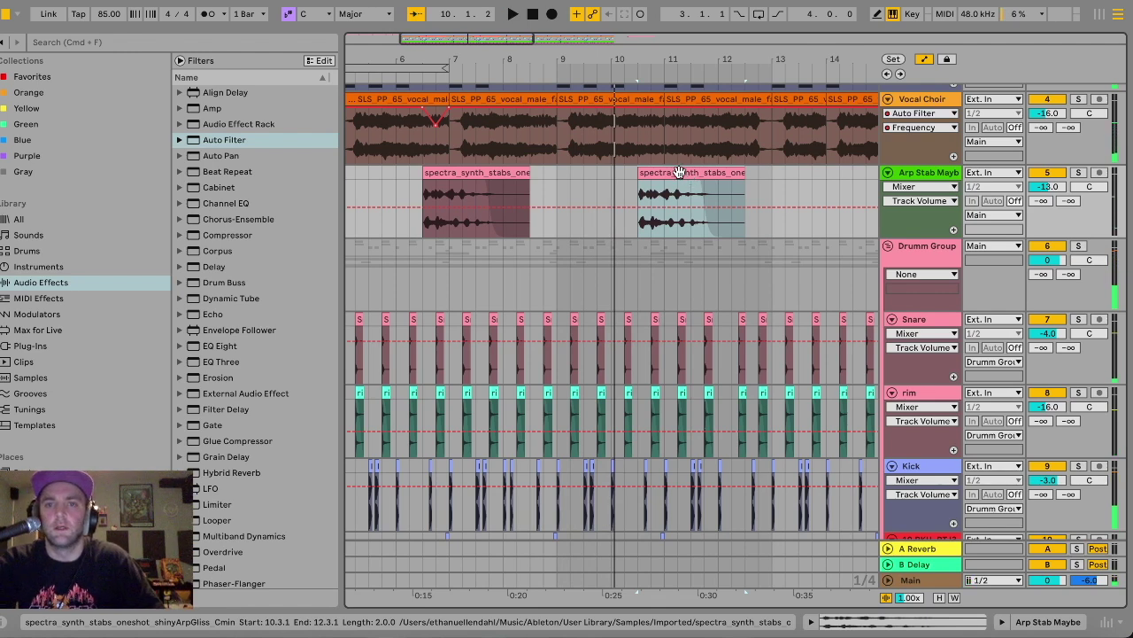
pyautogui.click(1079, 173)
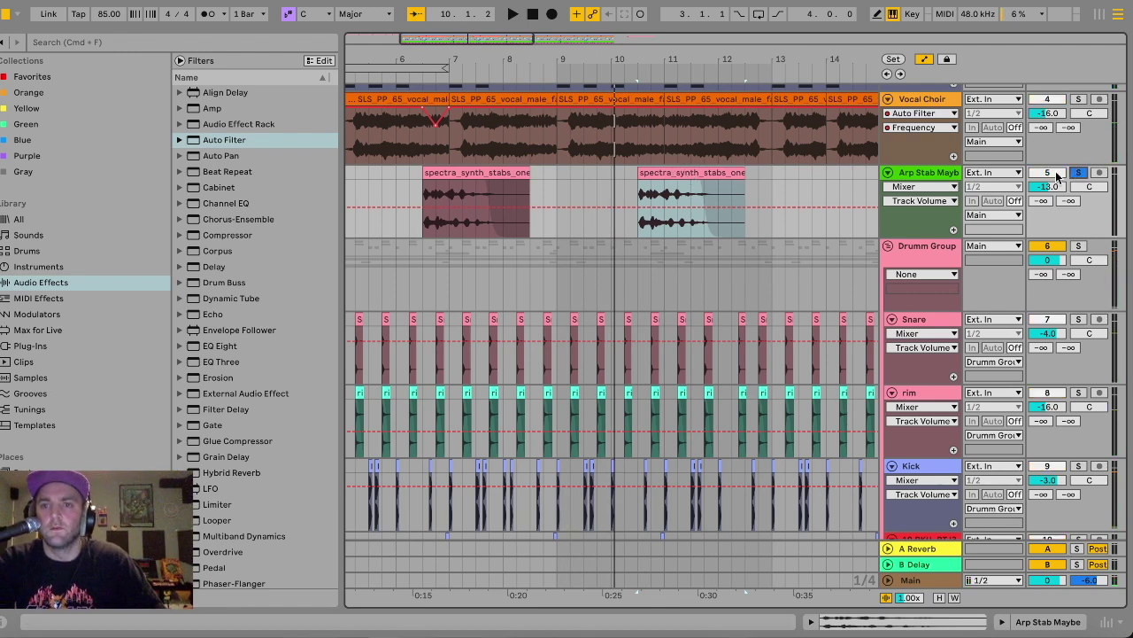
pyautogui.doubleClick(679, 170)
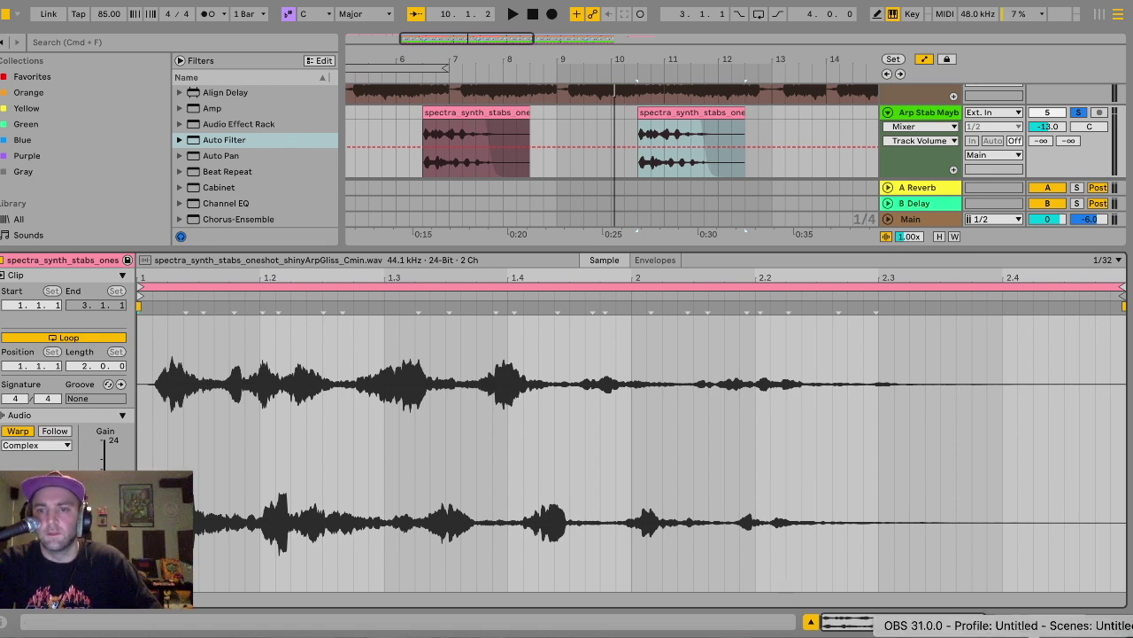
# Switch to OBS, raise the webcam overlay in the STREAM SETUP scene to uncover the clip's warp settings, and minimize the window.
pyautogui.click(848, 623)
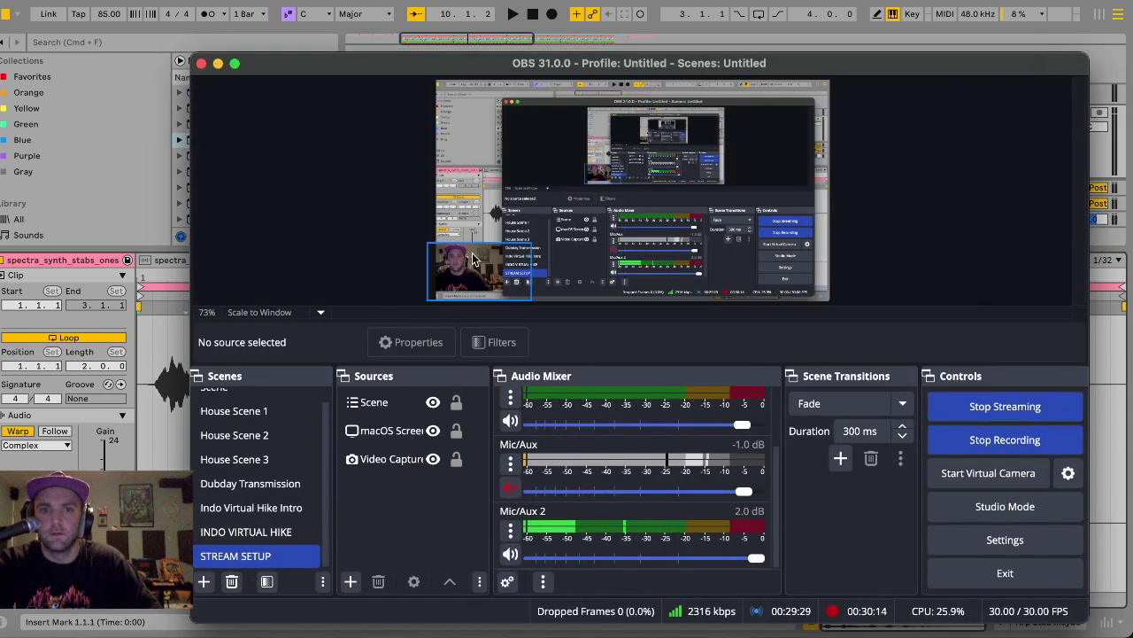
pyautogui.moveTo(469, 268); pyautogui.dragTo(466, 219)
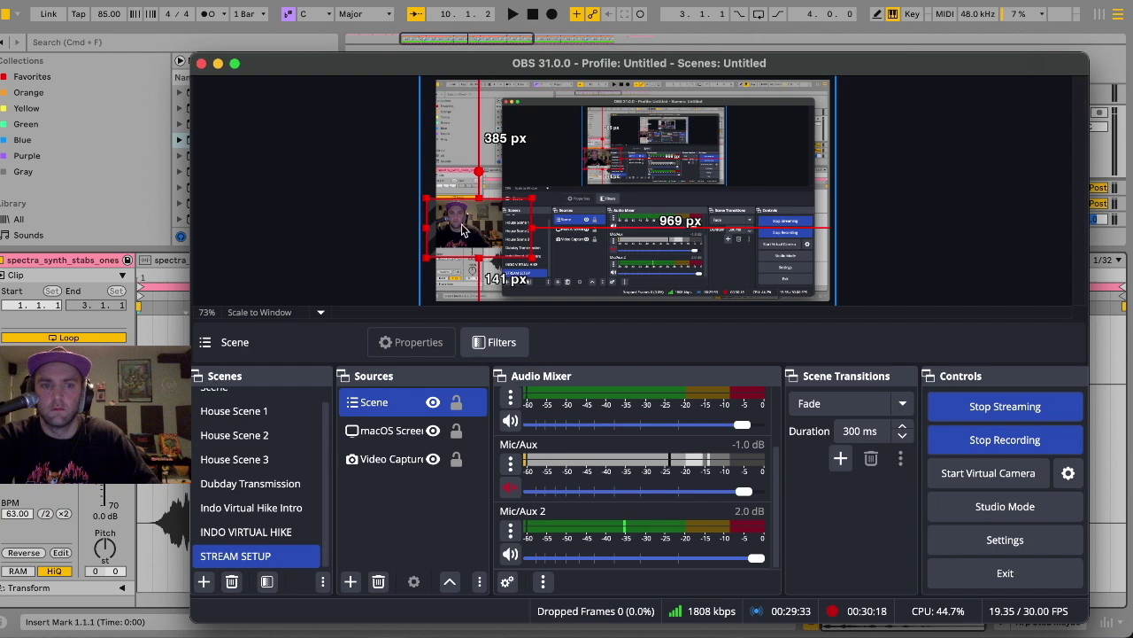
pyautogui.moveTo(464, 228); pyautogui.dragTo(461, 200)
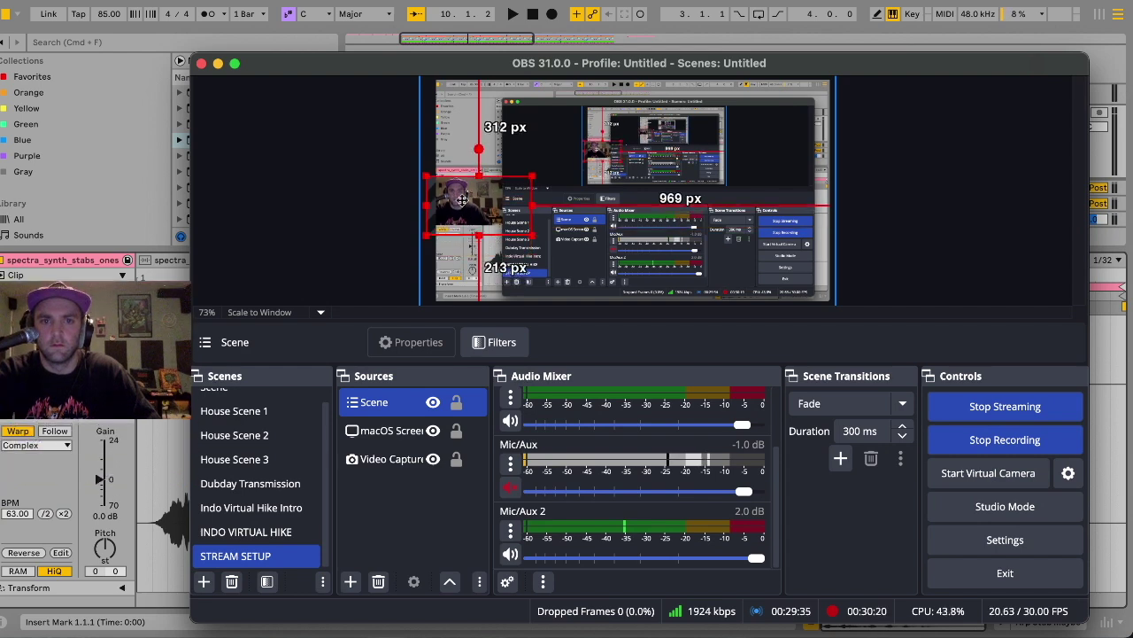
pyautogui.click(218, 64)
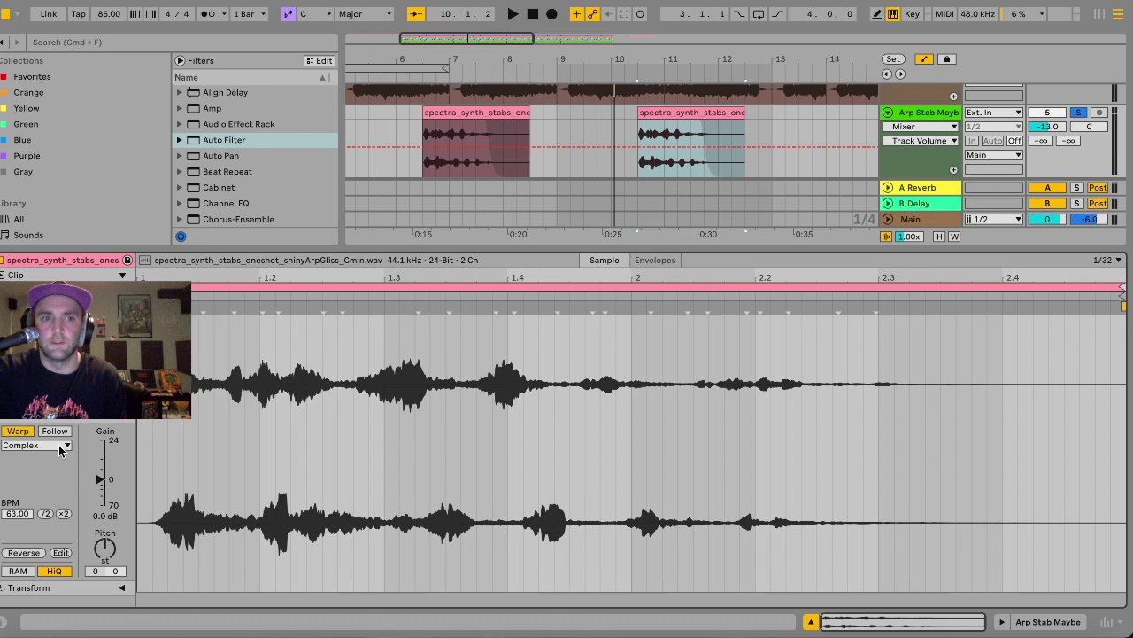
# Set the duplicated stab clip's warp mode to Texture and double its BPM twice to 252.
pyautogui.click(60, 446)
pyautogui.click(51, 487)
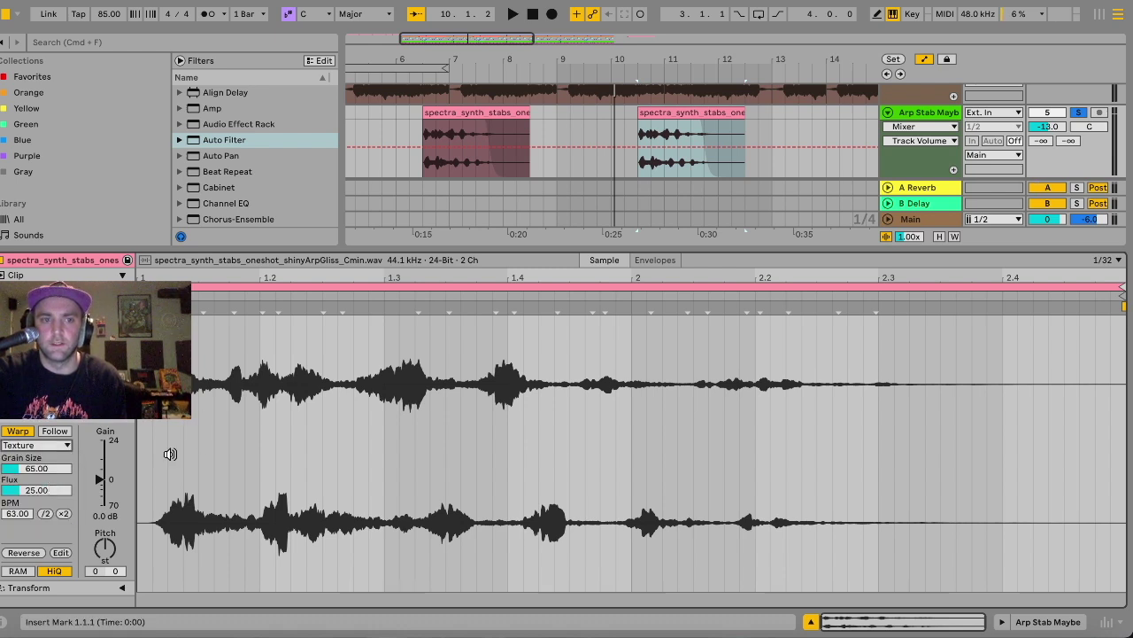
pyautogui.click(68, 515)
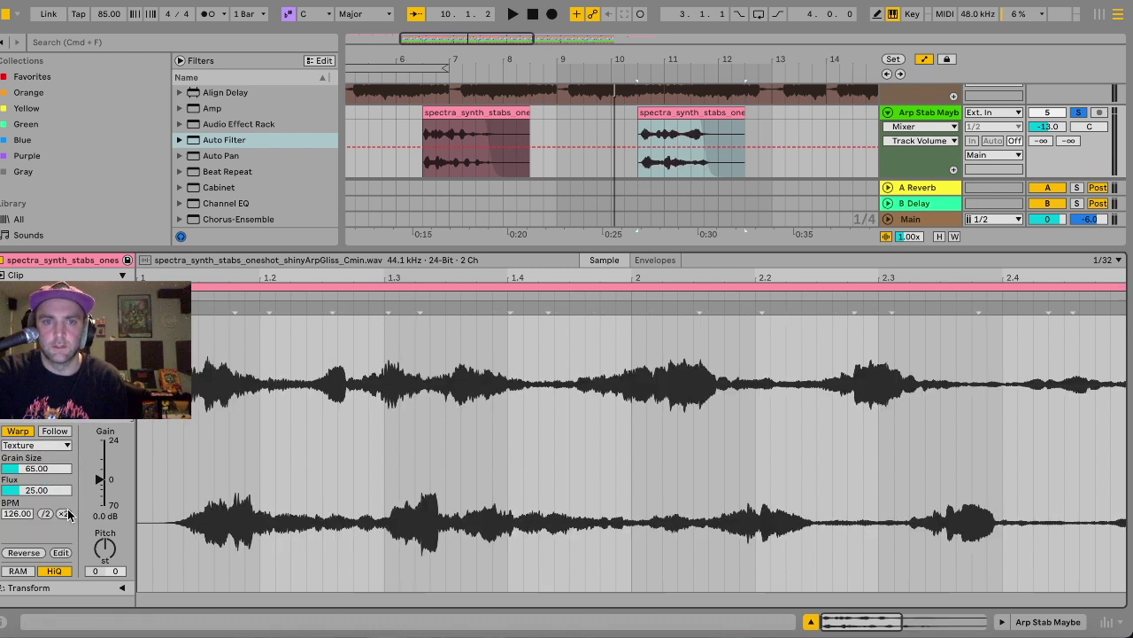
pyautogui.click(68, 516)
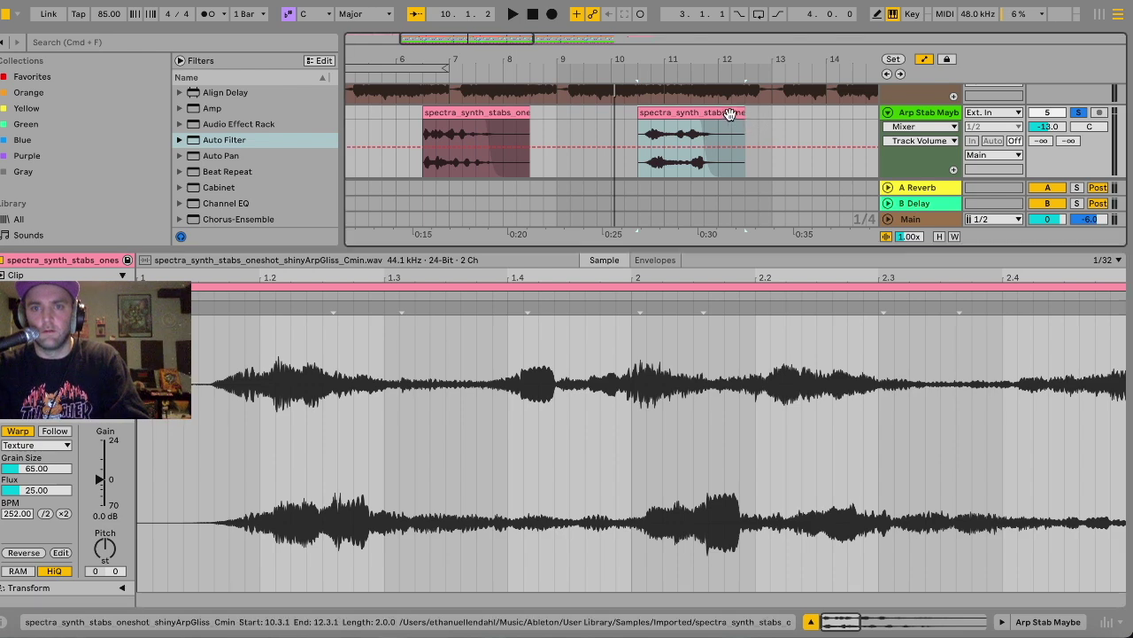
# Audition the stretched stab clip in solo and set its Texture grain size to 216.10.
pyautogui.press('space')
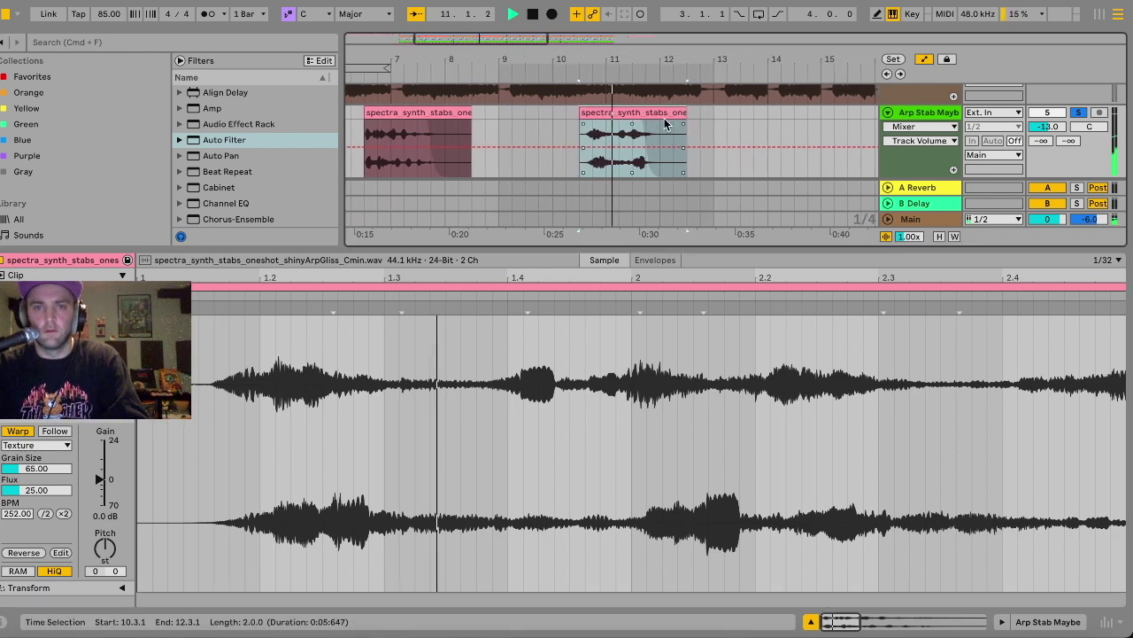
pyautogui.press('space')
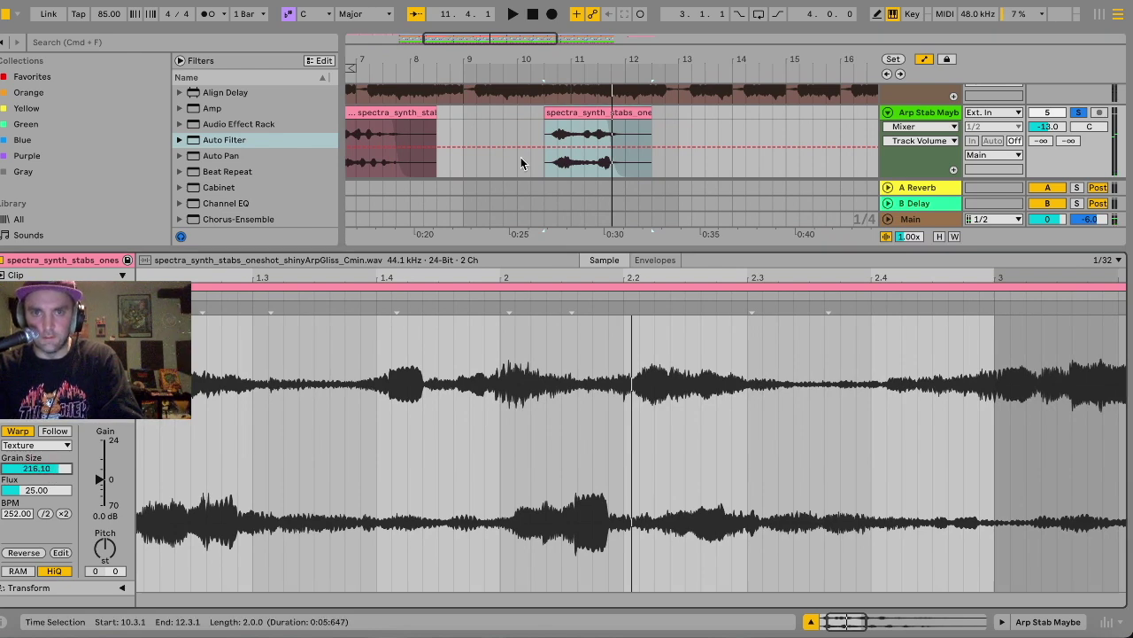
pyautogui.press('space')
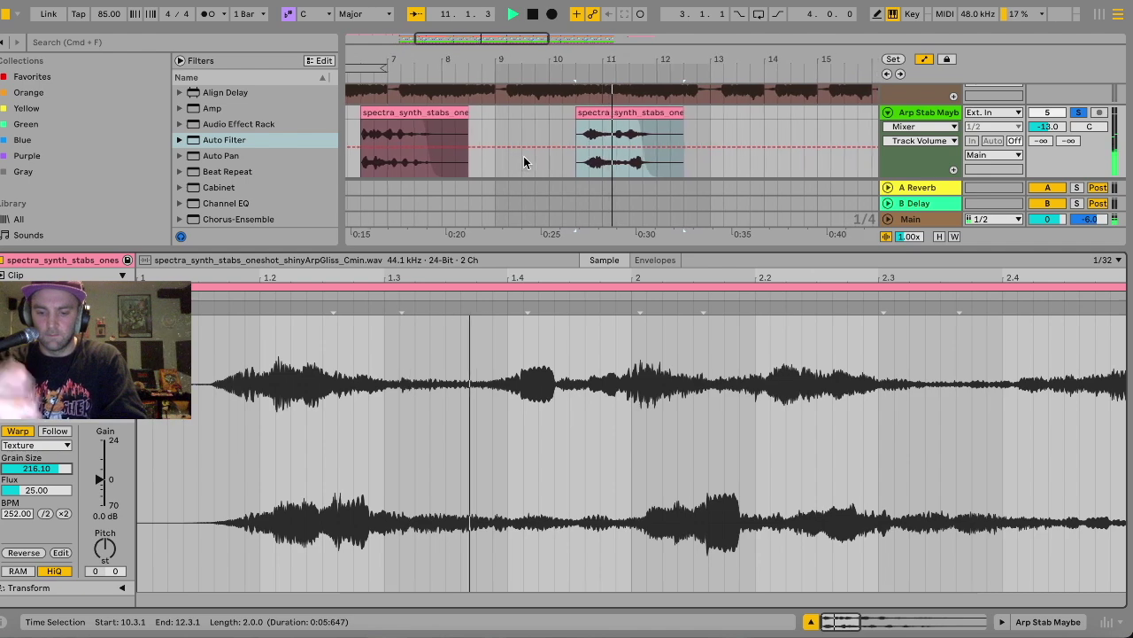
pyautogui.press('space')
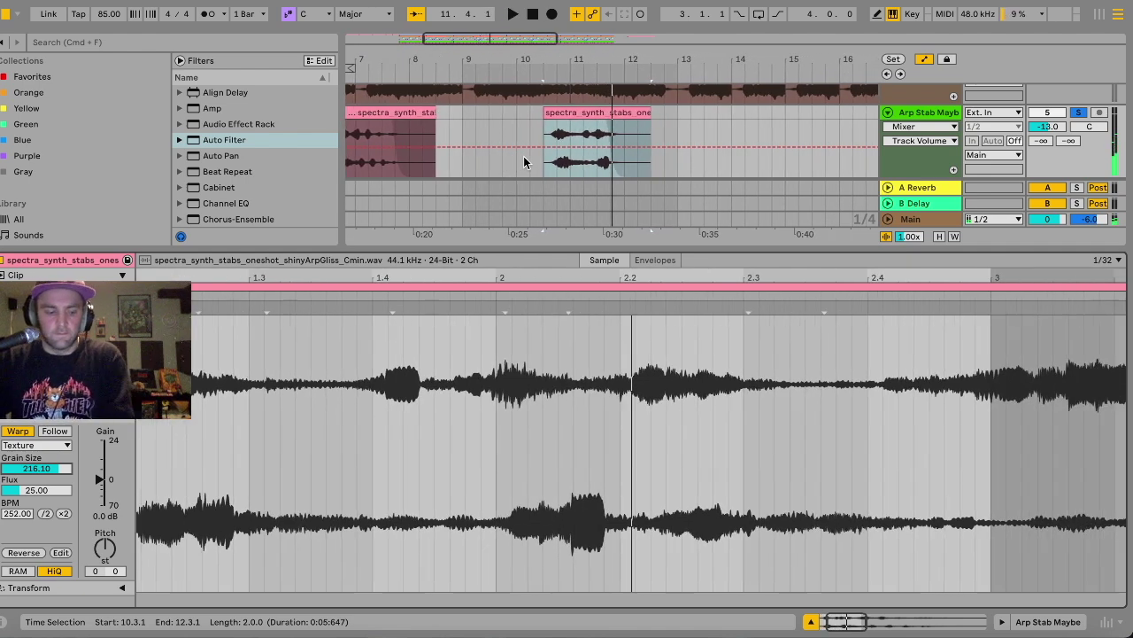
# Close the clip editor, narrow the grid and shorten the second synth stab clip to end at 11.4.1.
pyautogui.doubleClick(576, 245)
pyautogui.moveTo(511, 39); pyautogui.dragTo(511, 22)
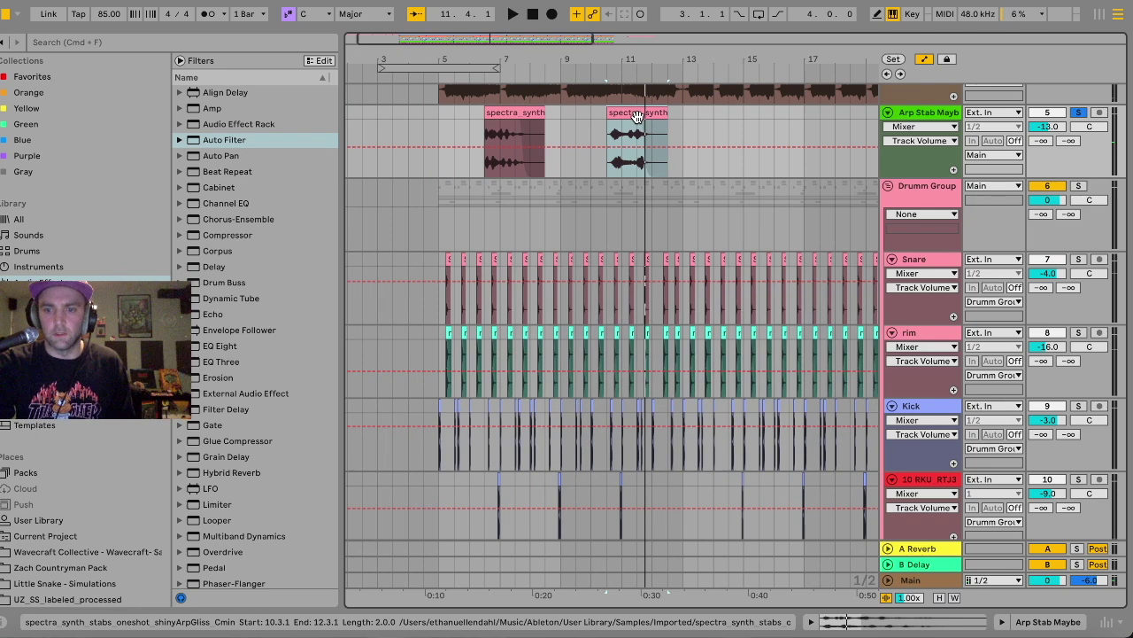
pyautogui.scroll(3, 637, 116)
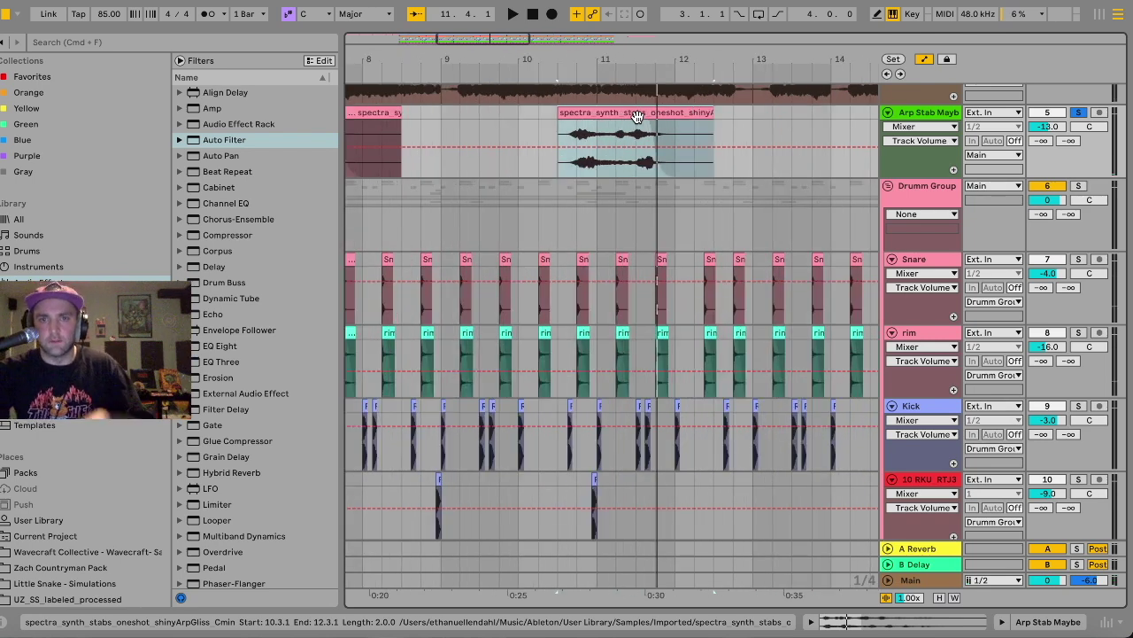
pyautogui.moveTo(512, 37); pyautogui.dragTo(478, 151)
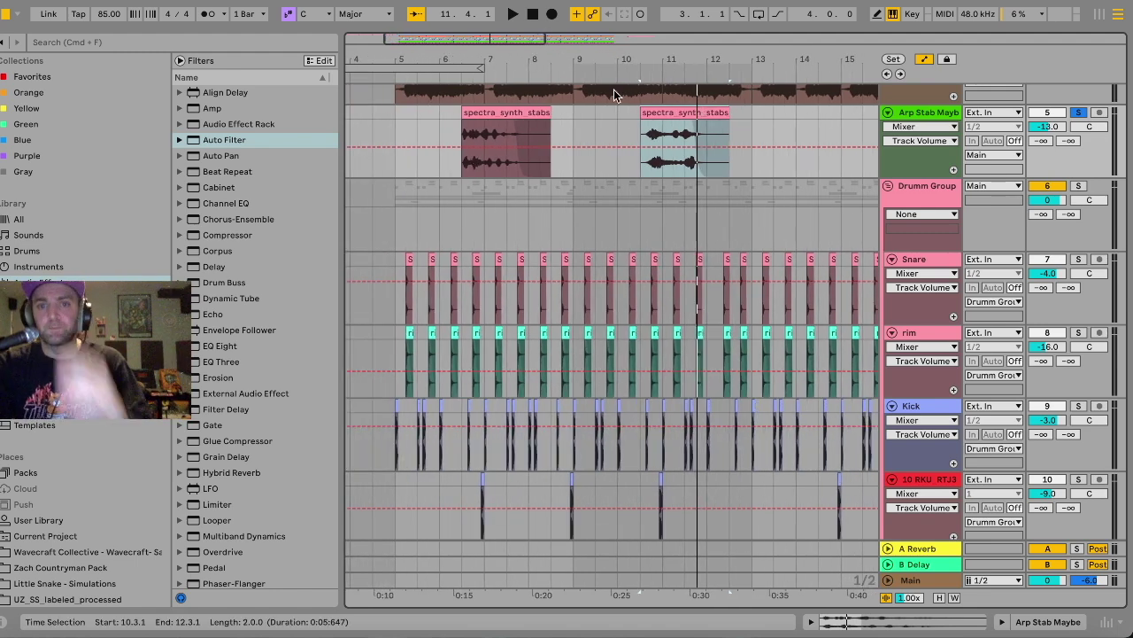
pyautogui.press('super+1')
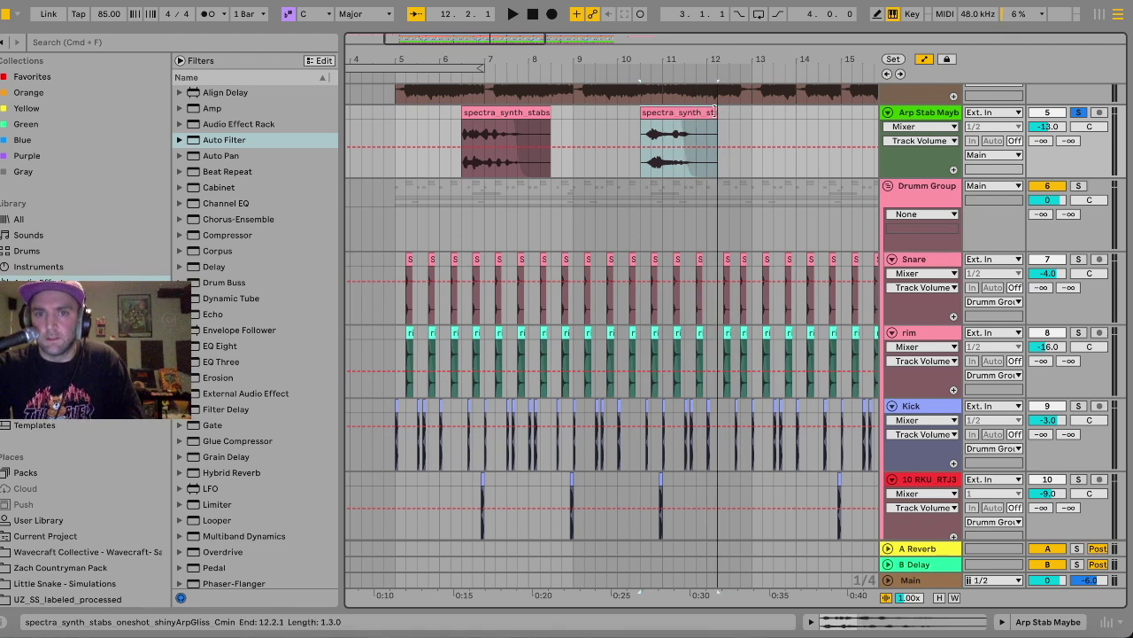
pyautogui.moveTo(715, 108); pyautogui.dragTo(700, 110)
# Unsolo the Arp Stab Maybe track and play the shortened stab clip in context from bar 9.
pyautogui.hscroll(-2, 511, 163)
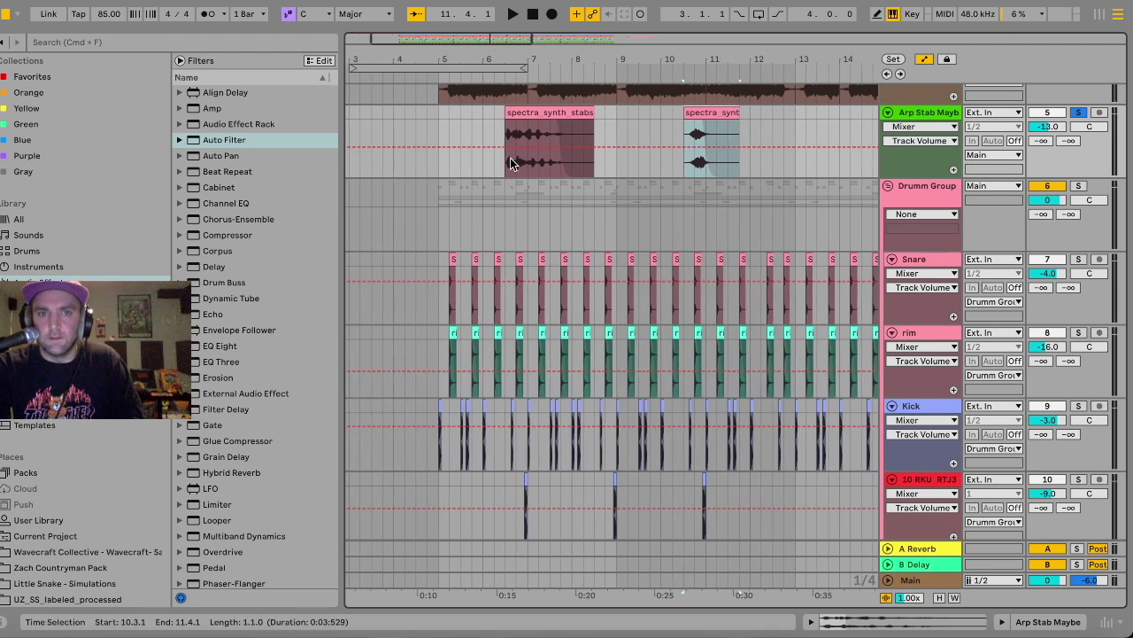
pyautogui.click(620, 164)
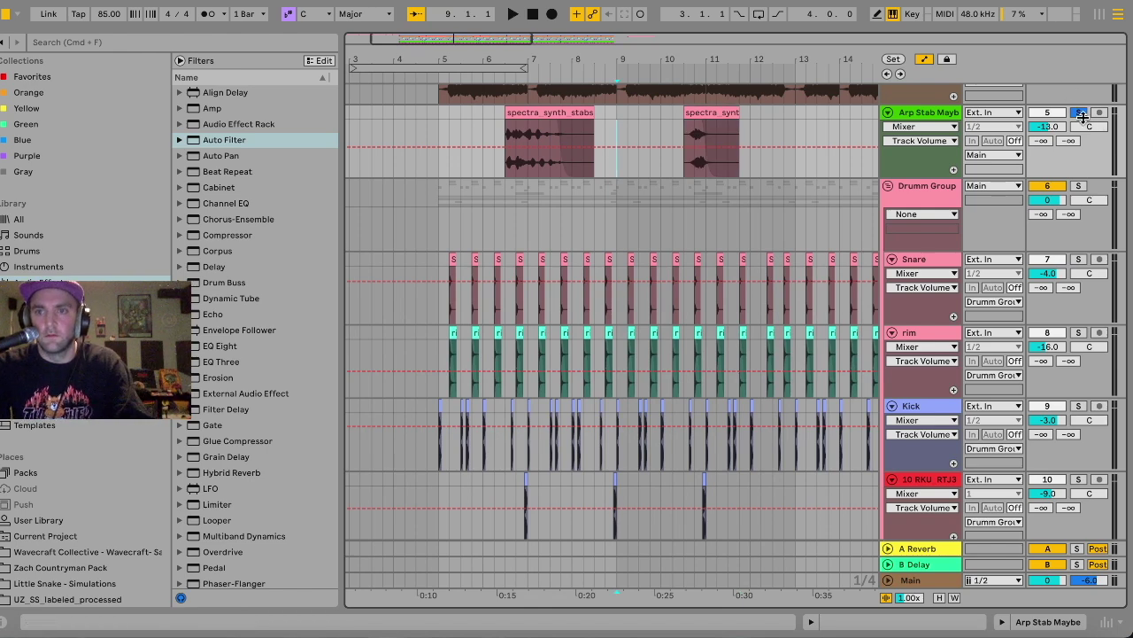
pyautogui.click(1080, 113)
pyautogui.press('space')
pyautogui.hscroll(1, 735, 154)
pyautogui.click(675, 109)
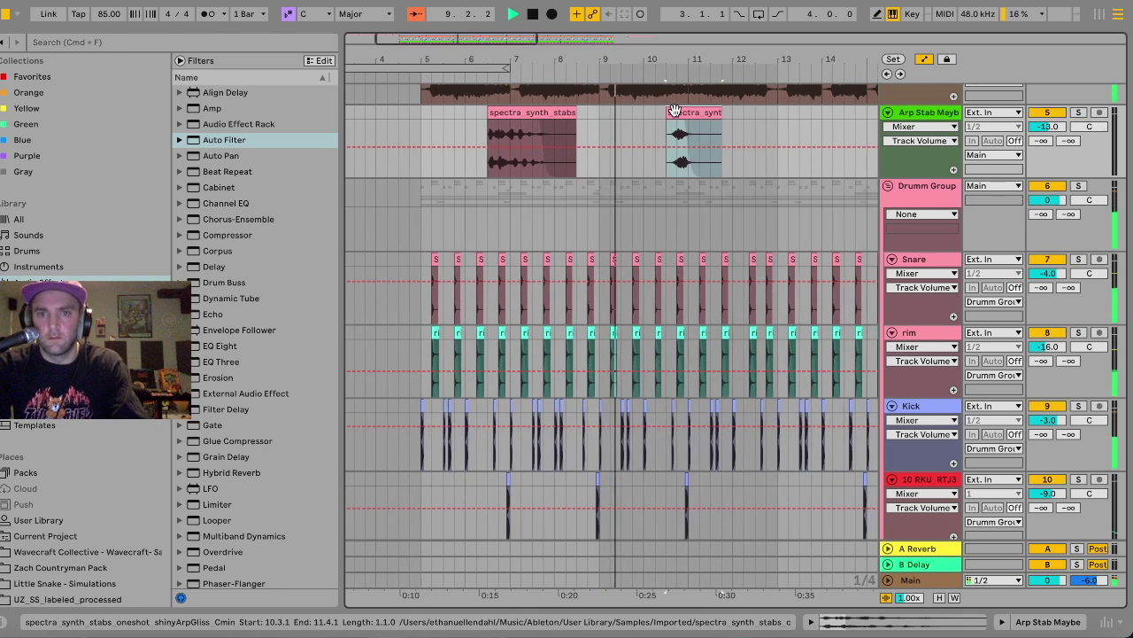
pyautogui.press('+')
pyautogui.press('+')
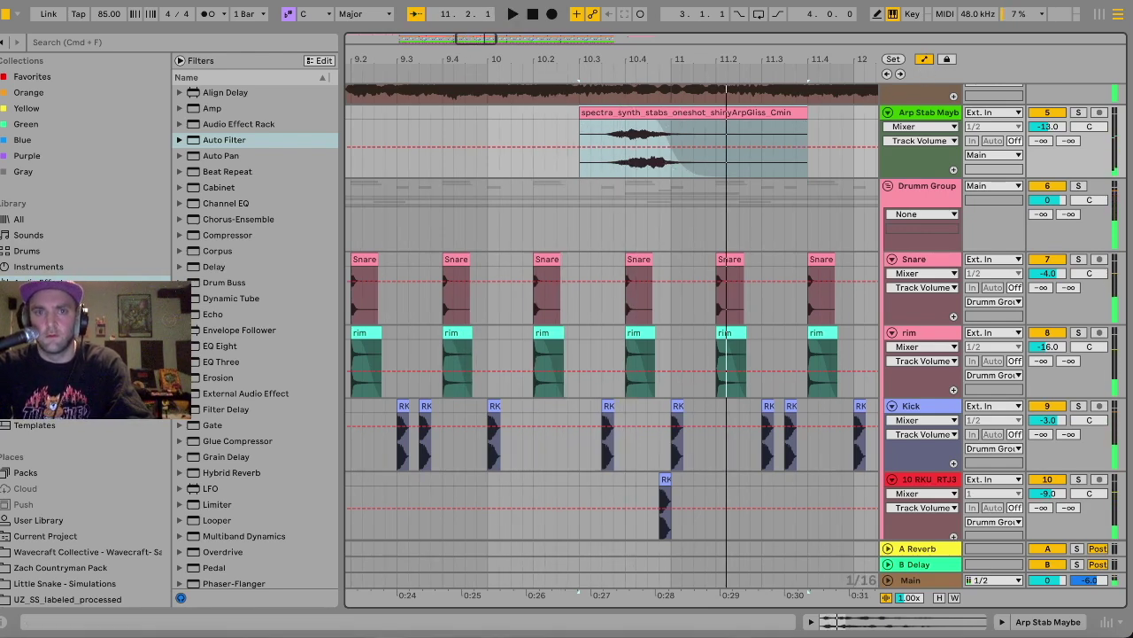
# Duplicate the eight-bar section from bar 5 on the Arp Stab Maybe track so both stabs repeat from bar 13.
pyautogui.press('-')
pyautogui.press('-')
pyautogui.press('-')
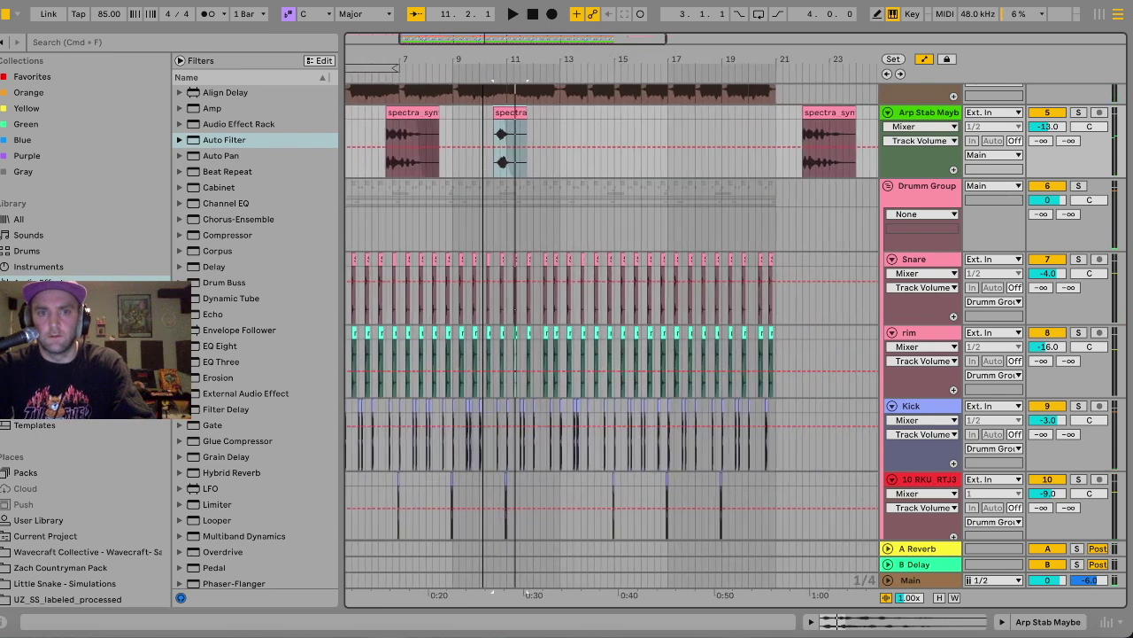
pyautogui.hscroll(-4, 445, 166)
pyautogui.moveTo(453, 164); pyautogui.dragTo(669, 110)
pyautogui.press('super+d')
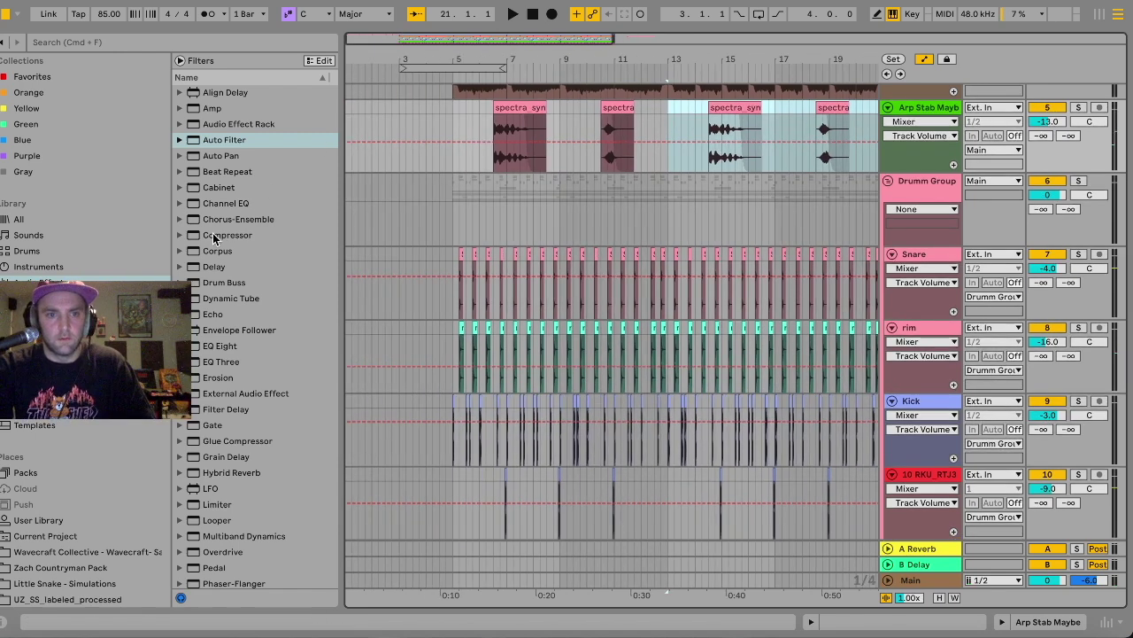
# Add Echo to the Arp Stab Maybe track, set its Dry/Wet to 28 % and play the arrangement from bar 5.
pyautogui.click(240, 305)
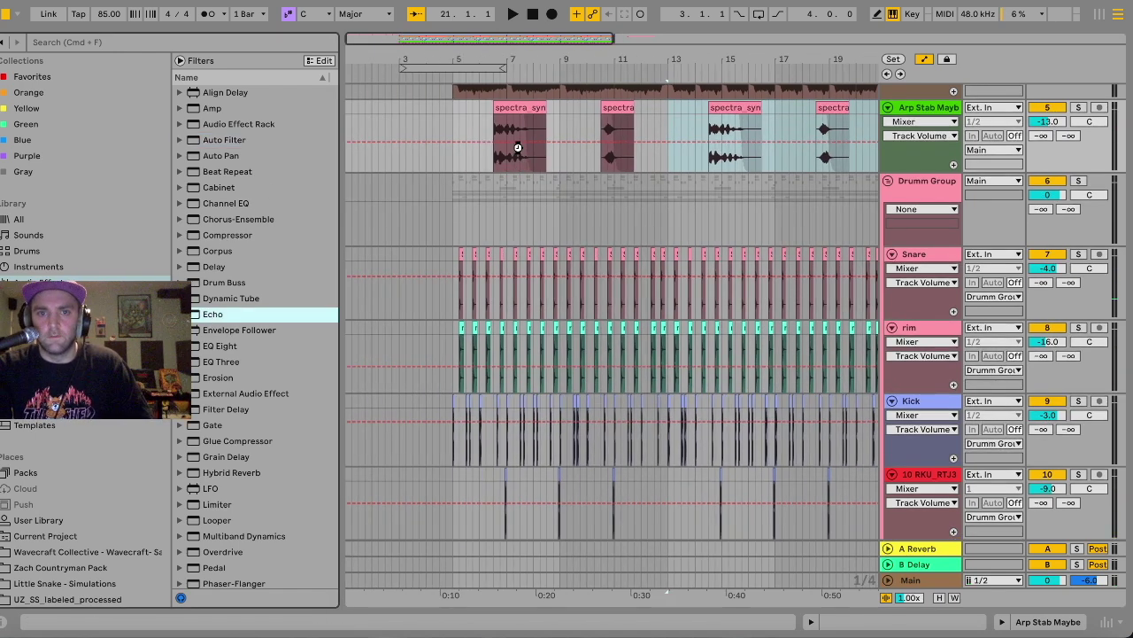
pyautogui.moveTo(518, 147); pyautogui.dragTo(518, 149)
pyautogui.moveTo(395, 592); pyautogui.dragTo(395, 598)
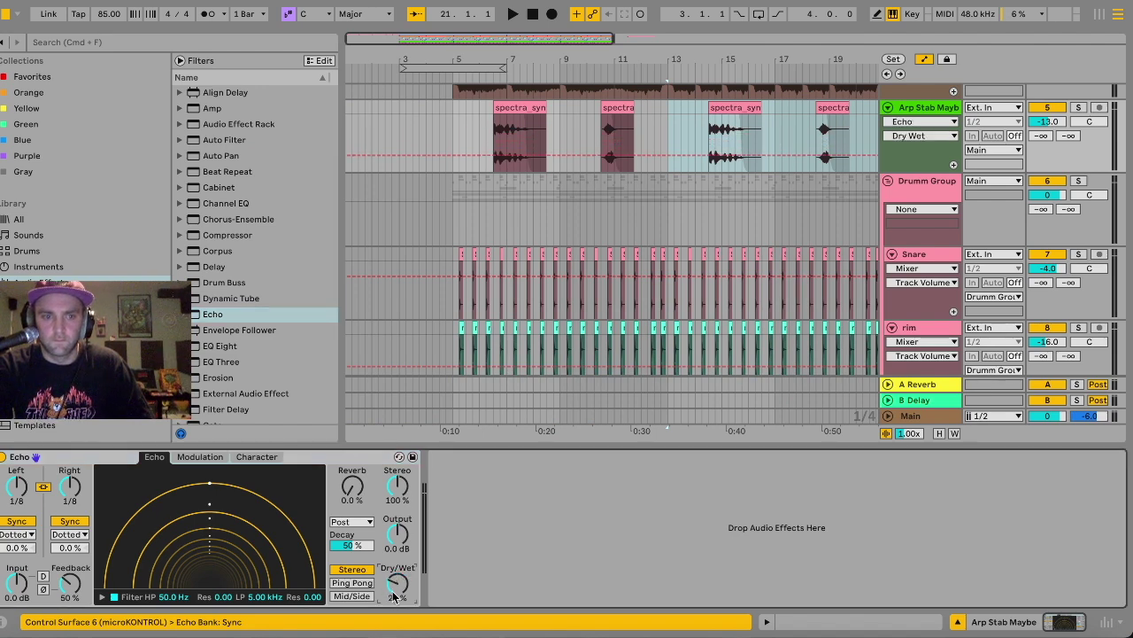
pyautogui.click(454, 121)
pyautogui.press('space')
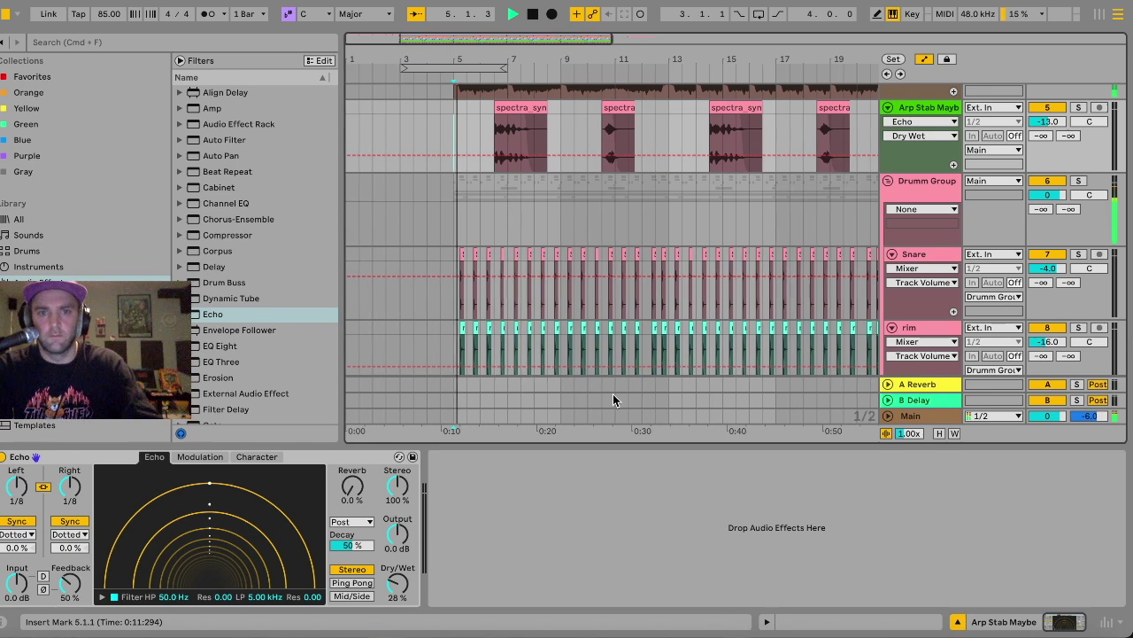
pyautogui.click(569, 449)
pyautogui.scroll(5, 568, 446)
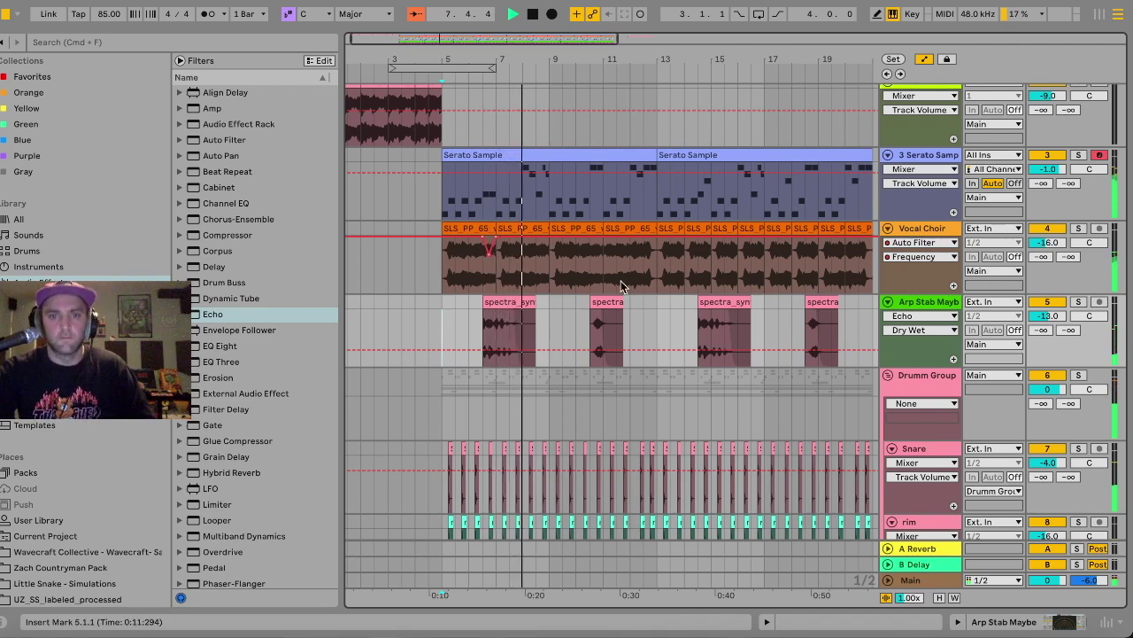
# Copy the first two beats of the opening stab clip, from 6.3.1 to 7.1.1, and paste them at 12.4.1.
pyautogui.click(507, 301)
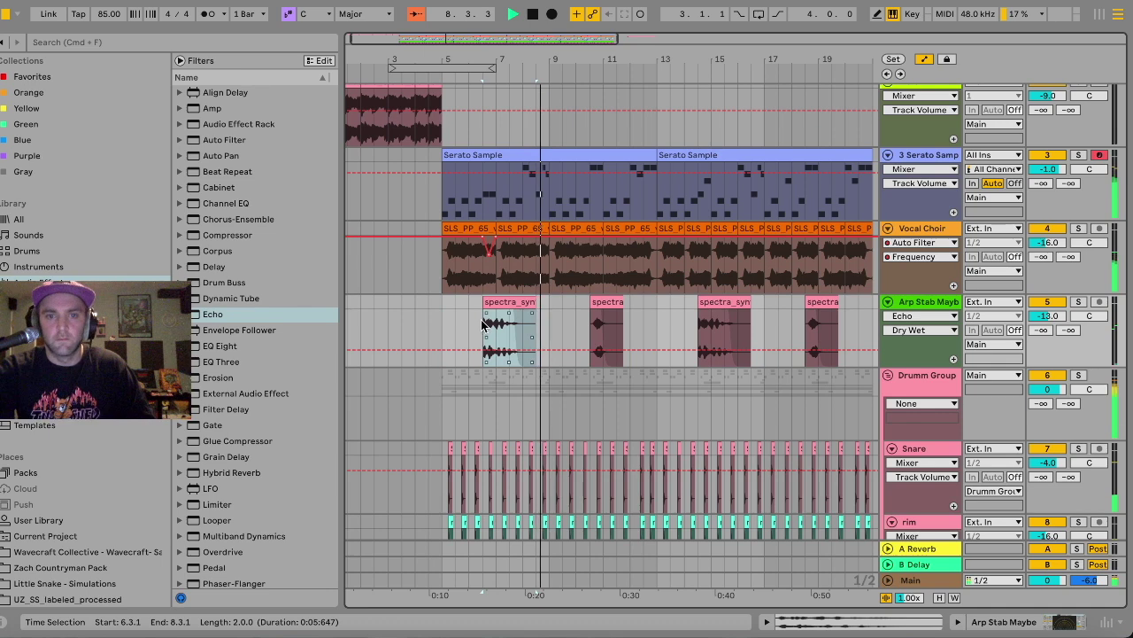
pyautogui.moveTo(484, 325); pyautogui.dragTo(493, 316)
pyautogui.scroll(5, 695, 316)
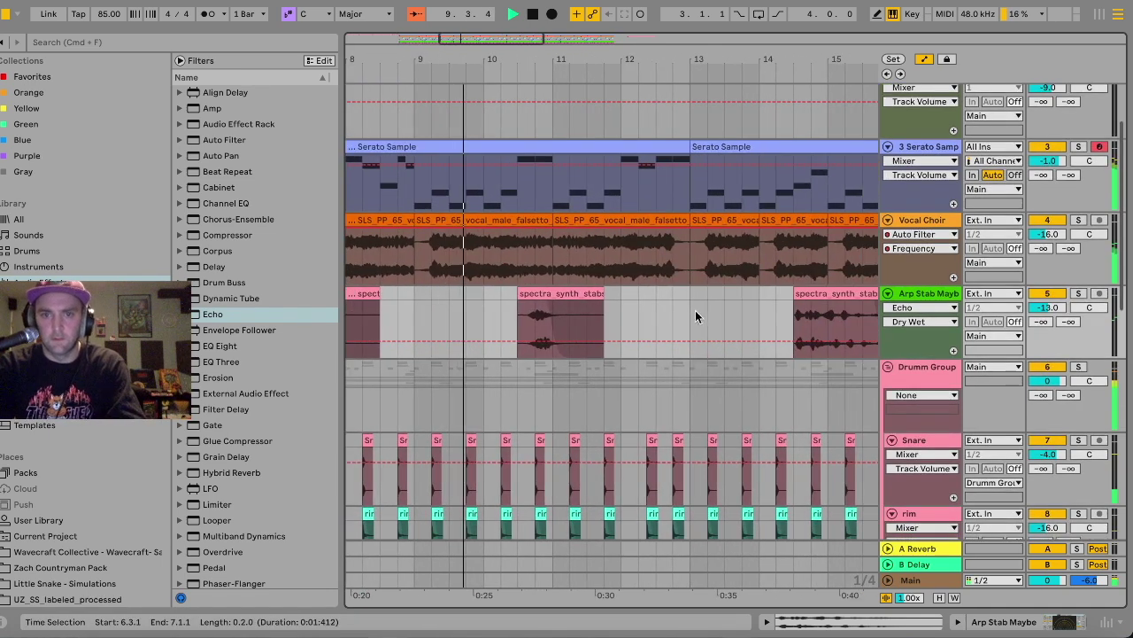
pyautogui.click(674, 294)
pyautogui.hotkey('ctrl', 'v')
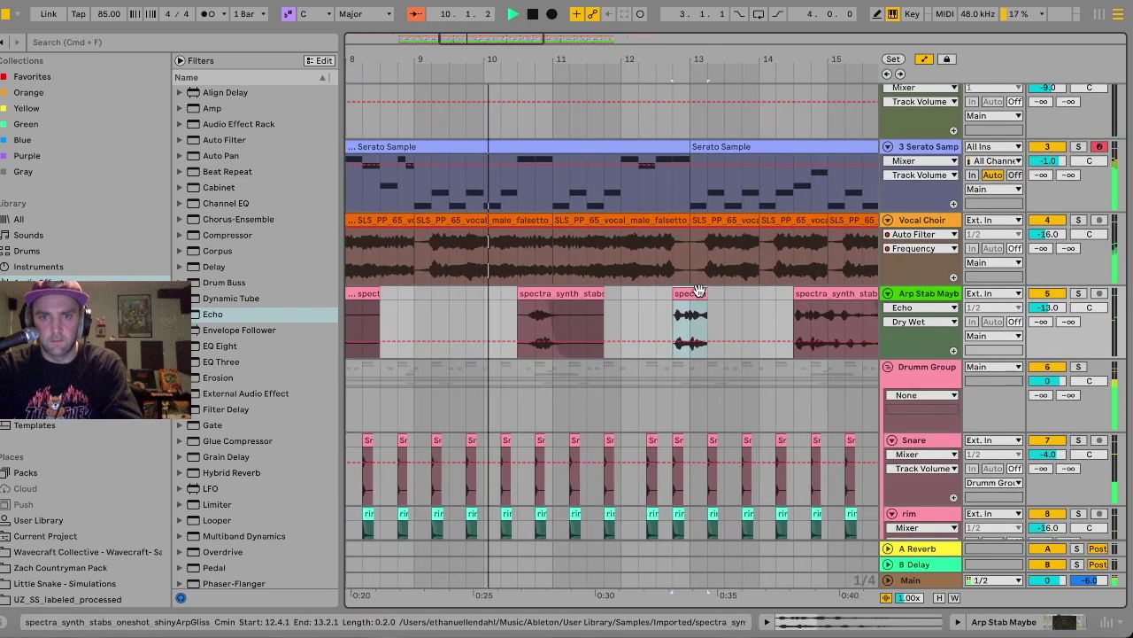
# Shorten the pasted stab at 12.4.1 to one beat, reverse its sample and close the clip editor.
pyautogui.doubleClick(689, 294)
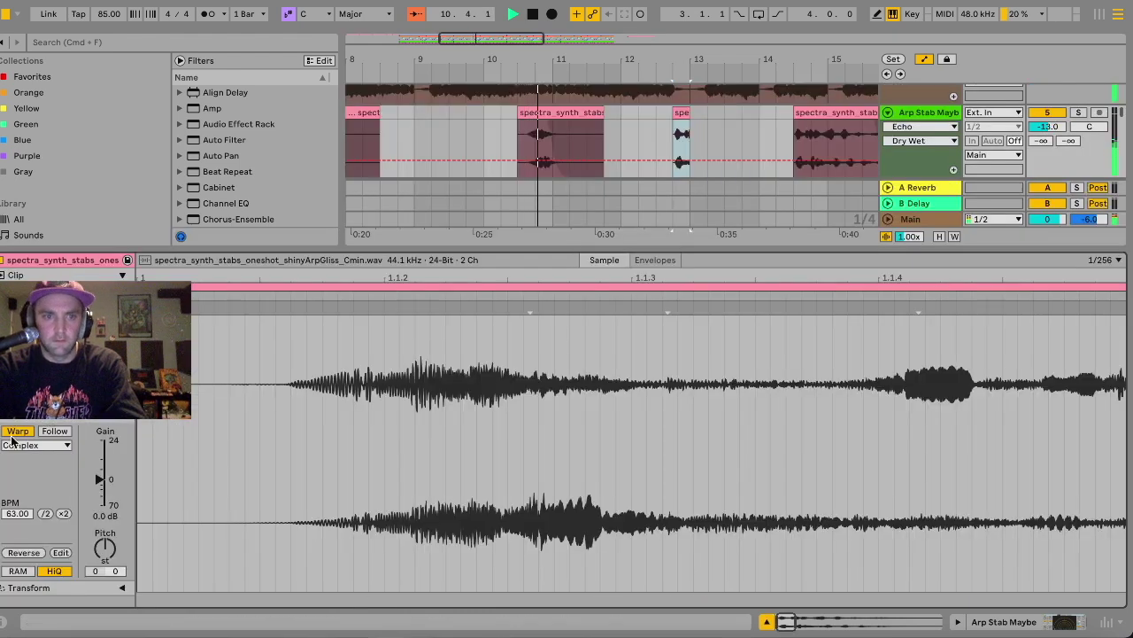
pyautogui.click(24, 552)
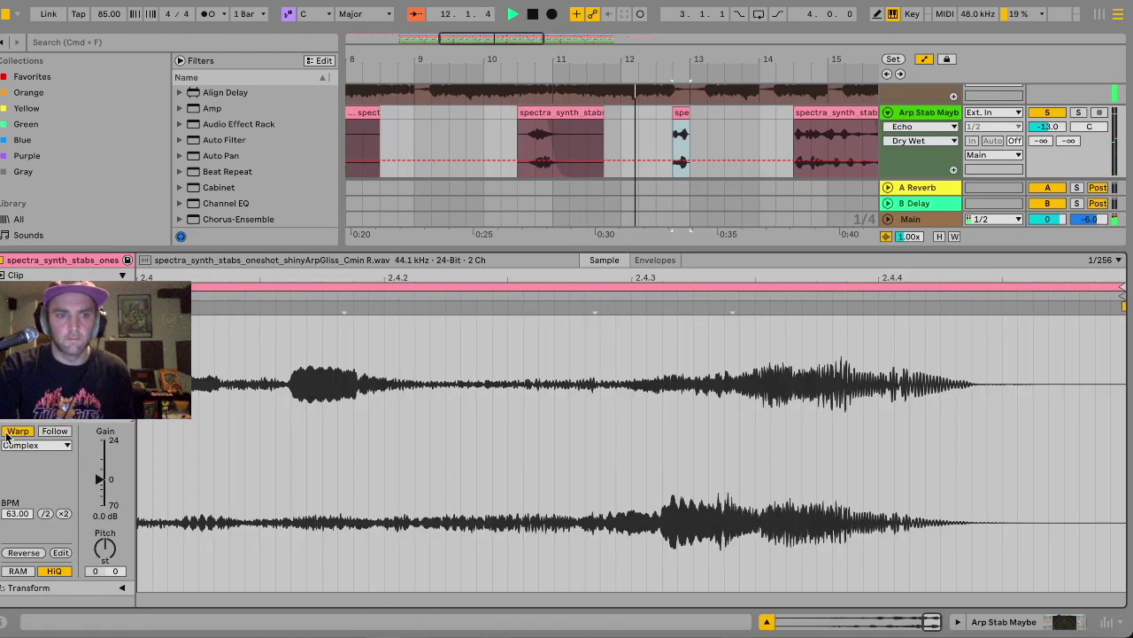
pyautogui.click(50, 444)
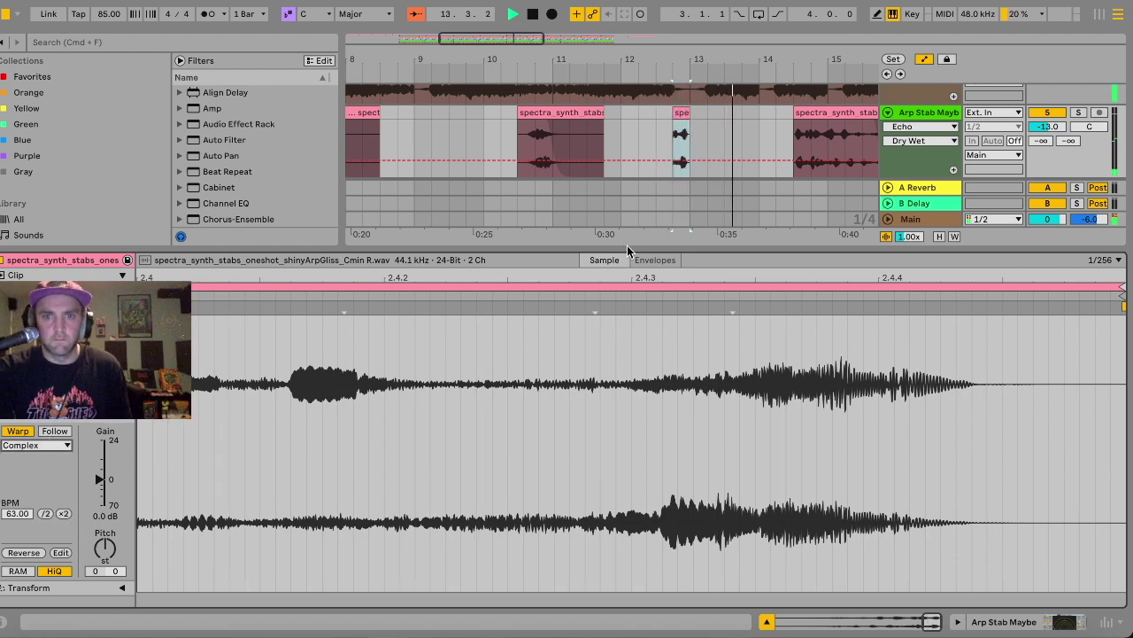
pyautogui.press('super+alt+l')
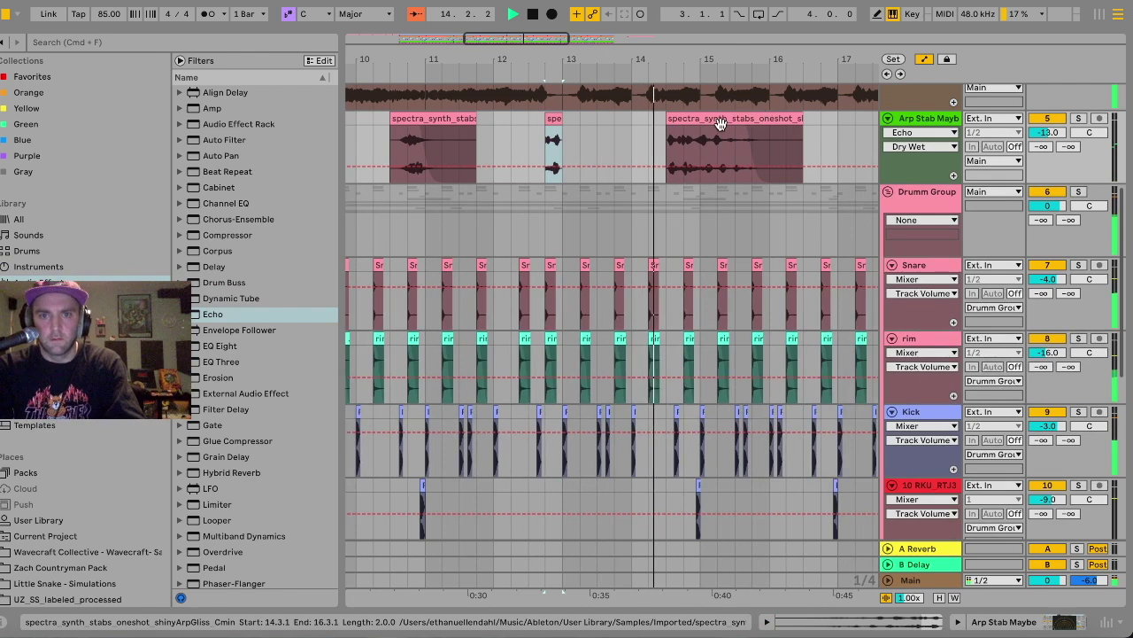
# Copy the short reversed stab and paste it at 17.4.1, ahead of the final stretched stab.
pyautogui.click(770, 112)
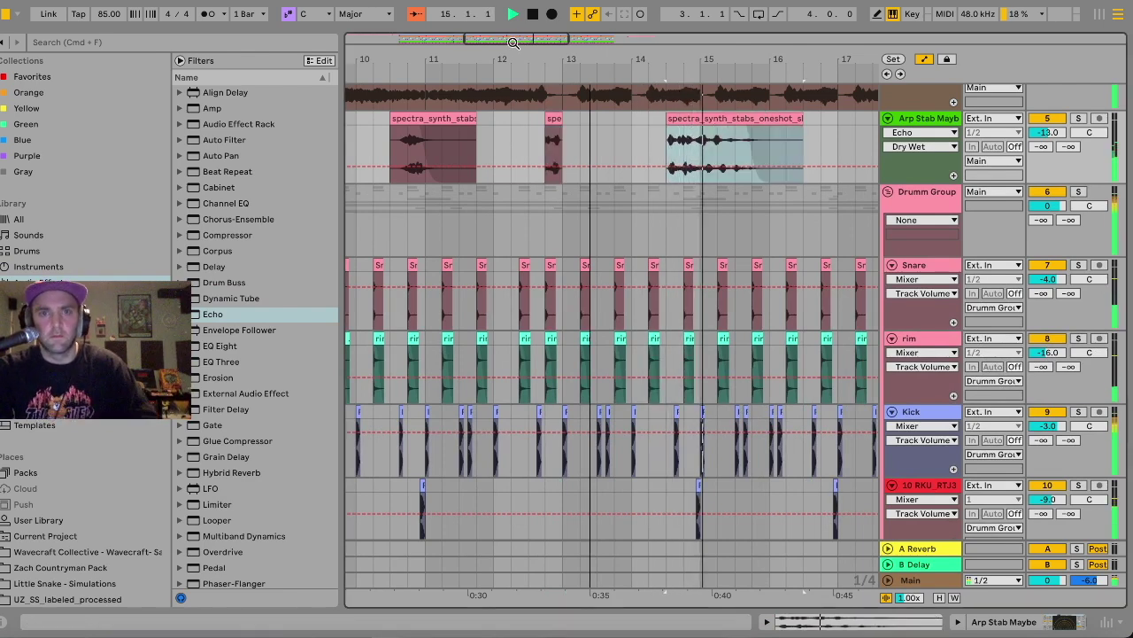
pyautogui.press('-')
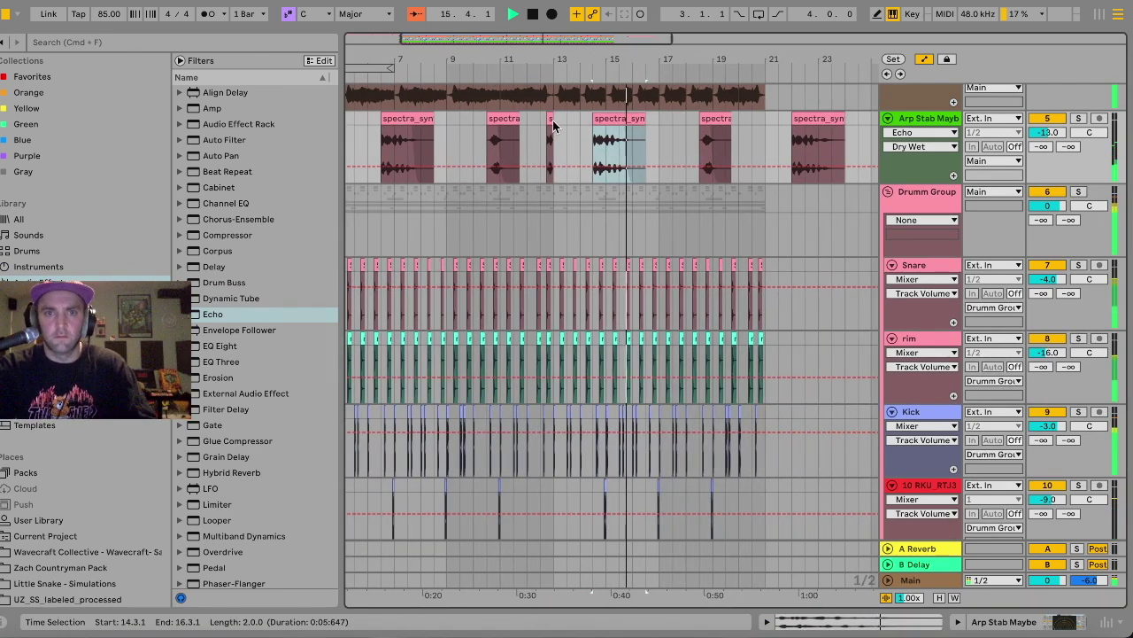
pyautogui.click(550, 140)
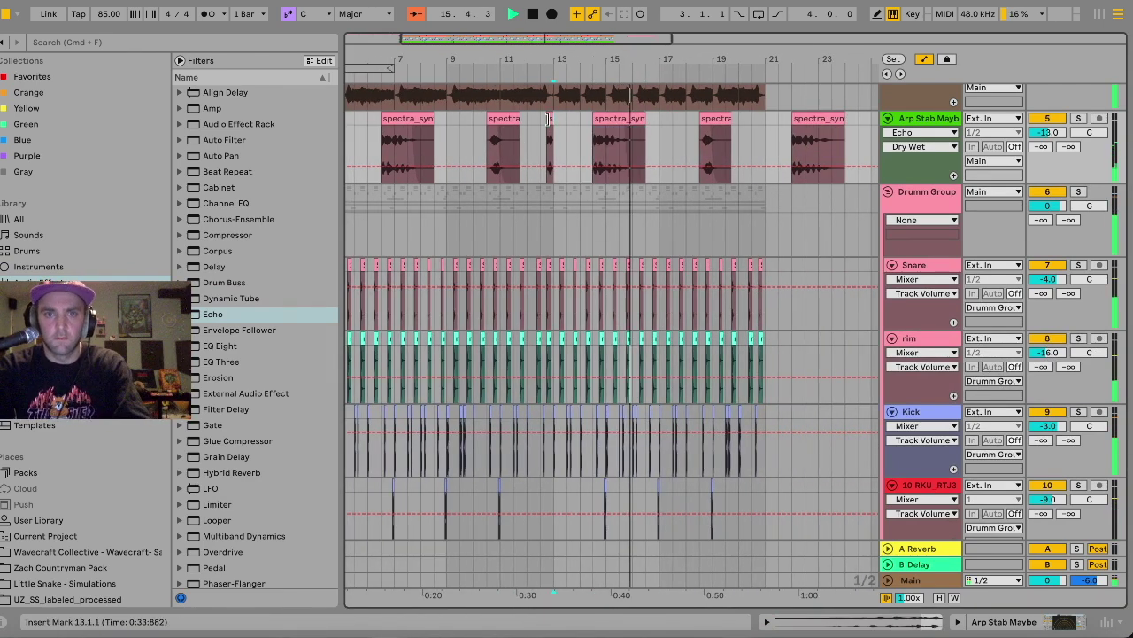
pyautogui.click(667, 125)
pyautogui.press('+')
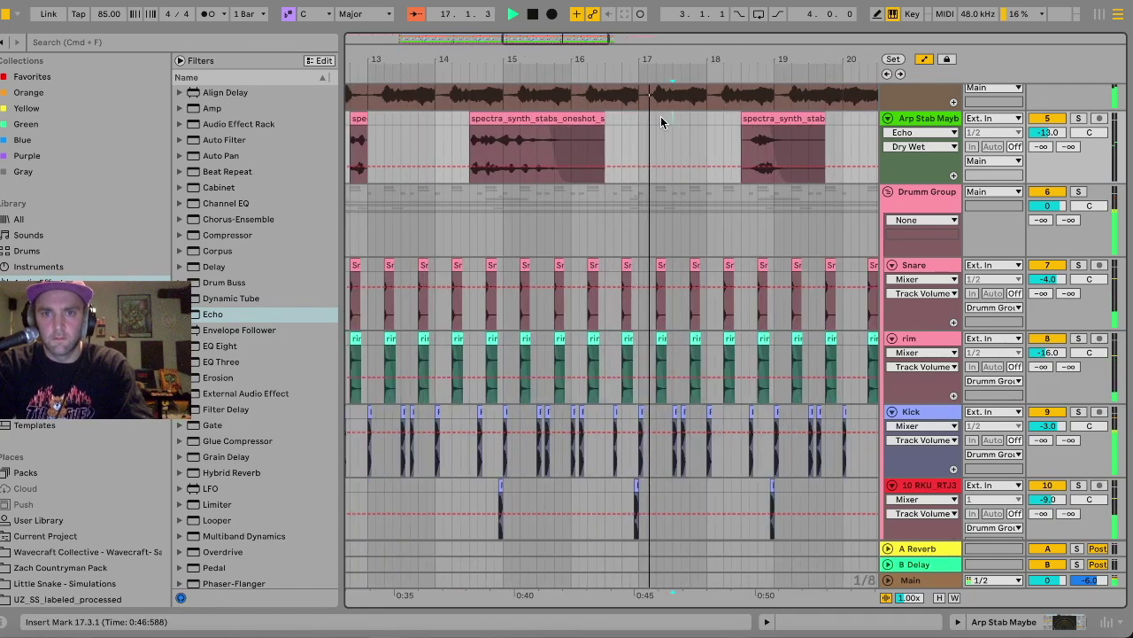
pyautogui.click(690, 119)
pyautogui.hotkey('ctrl', 'v')
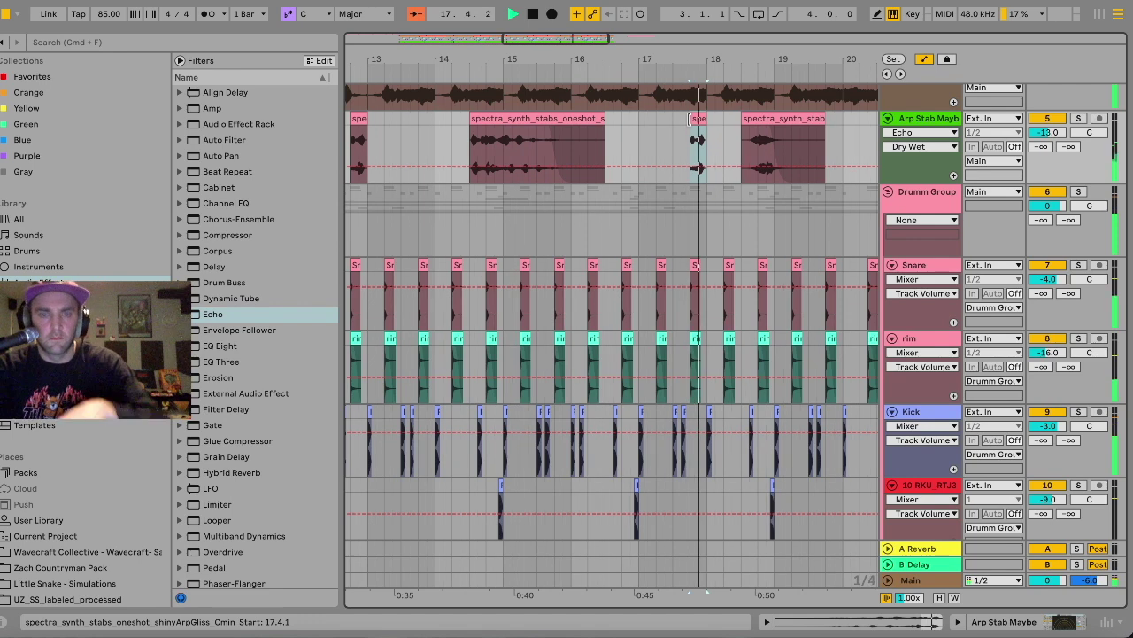
# Delete the leftover stab clip beyond the end of the drums on the Arp Stab Maybe track.
pyautogui.press('super+2')
pyautogui.press('-')
pyautogui.press('-')
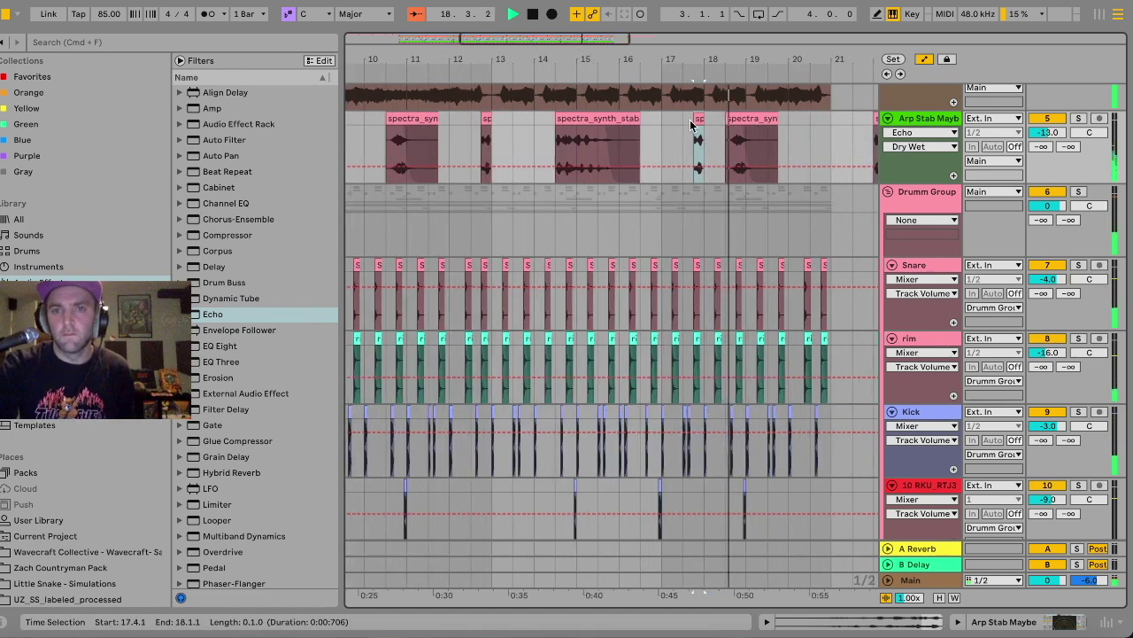
pyautogui.moveTo(714, 113); pyautogui.dragTo(785, 118)
pyautogui.press('Delete')
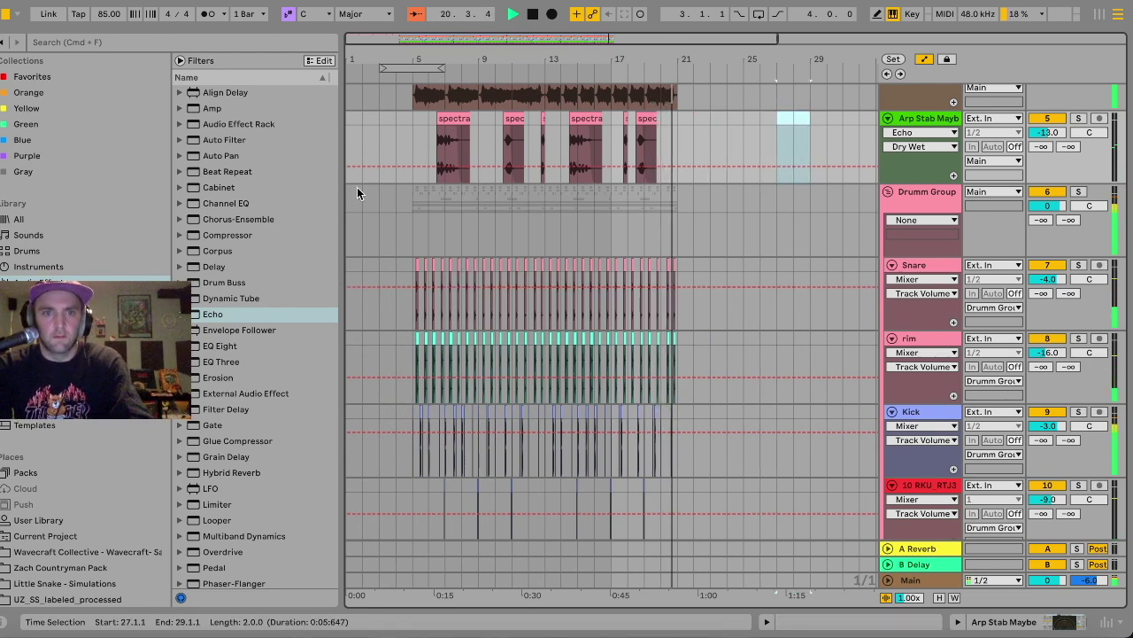
# Stop playback and place Tonal Pluck Chop UP.alc from the User Library at bar 25 on a new audio track.
pyautogui.click(413, 124)
pyautogui.press('space')
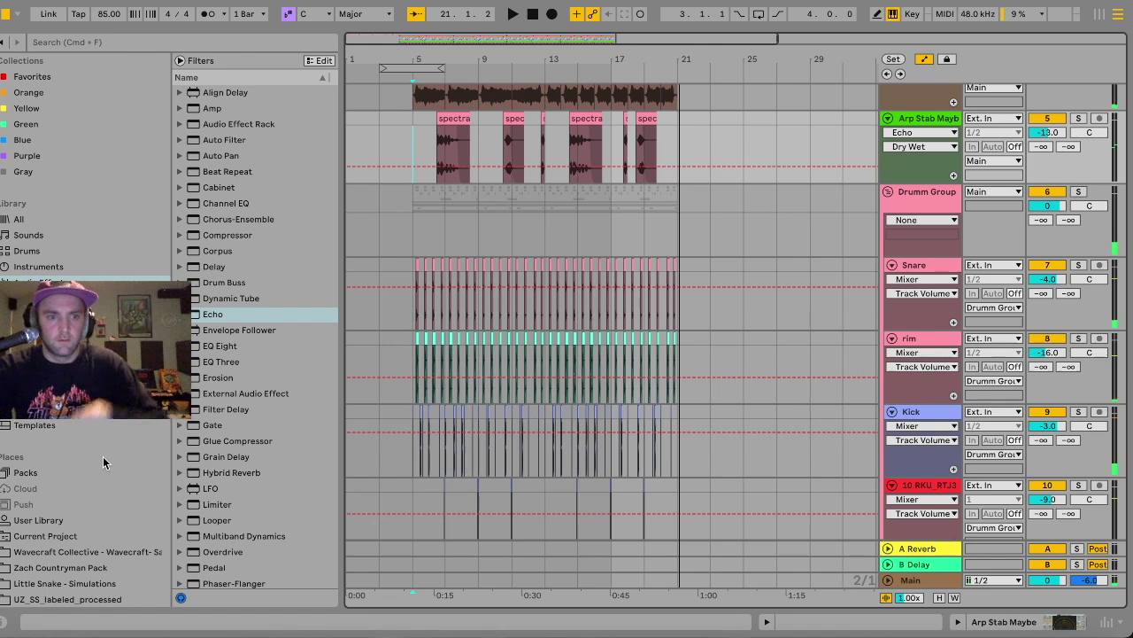
pyautogui.scroll(-3, 99, 457)
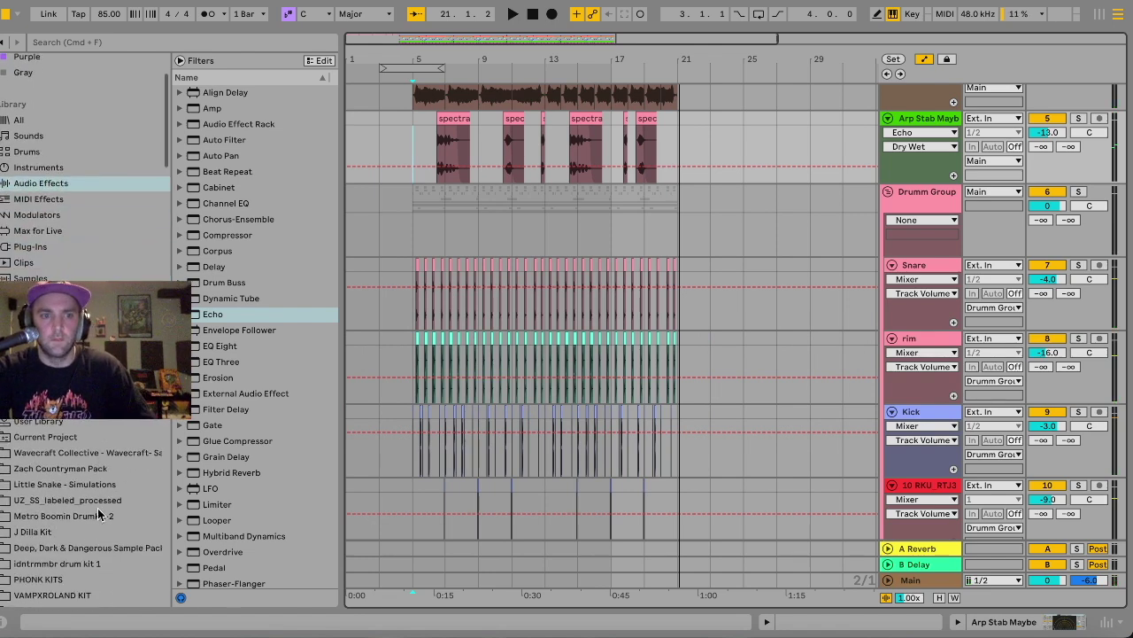
pyautogui.click(76, 425)
pyautogui.scroll(-2, 248, 330)
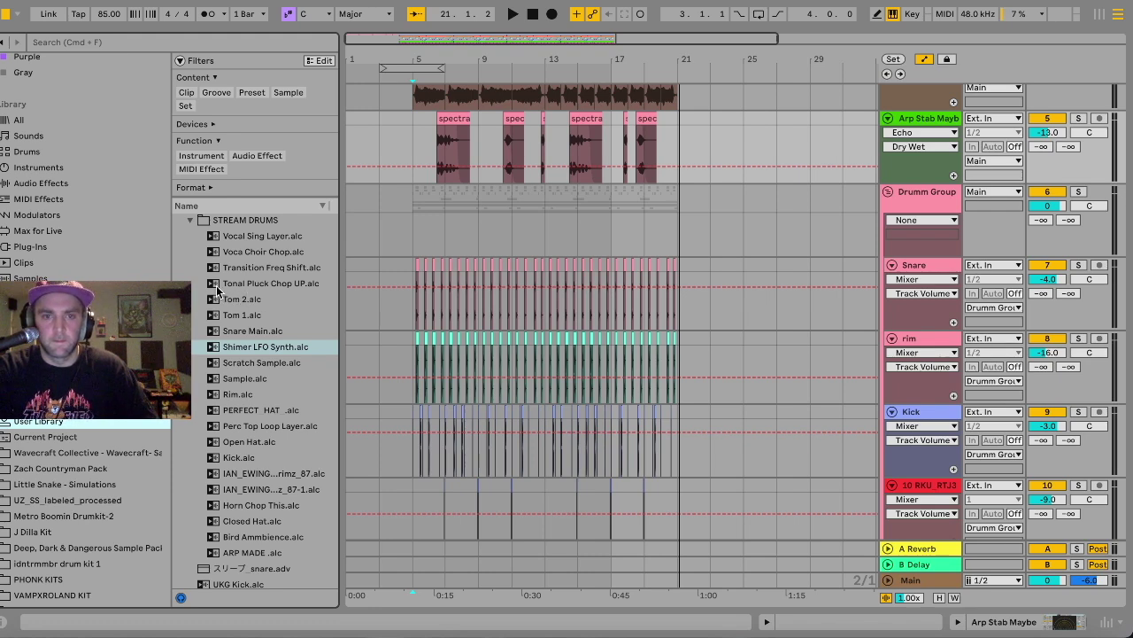
pyautogui.moveTo(232, 289); pyautogui.dragTo(749, 142)
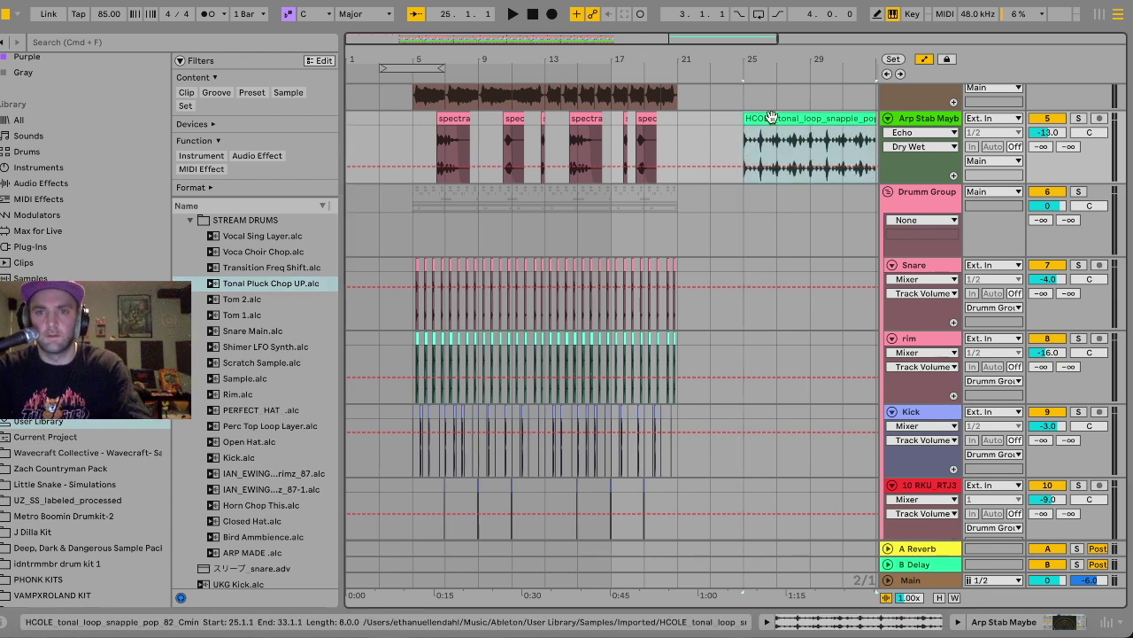
pyautogui.press('super+t')
pyautogui.moveTo(772, 118); pyautogui.dragTo(773, 221)
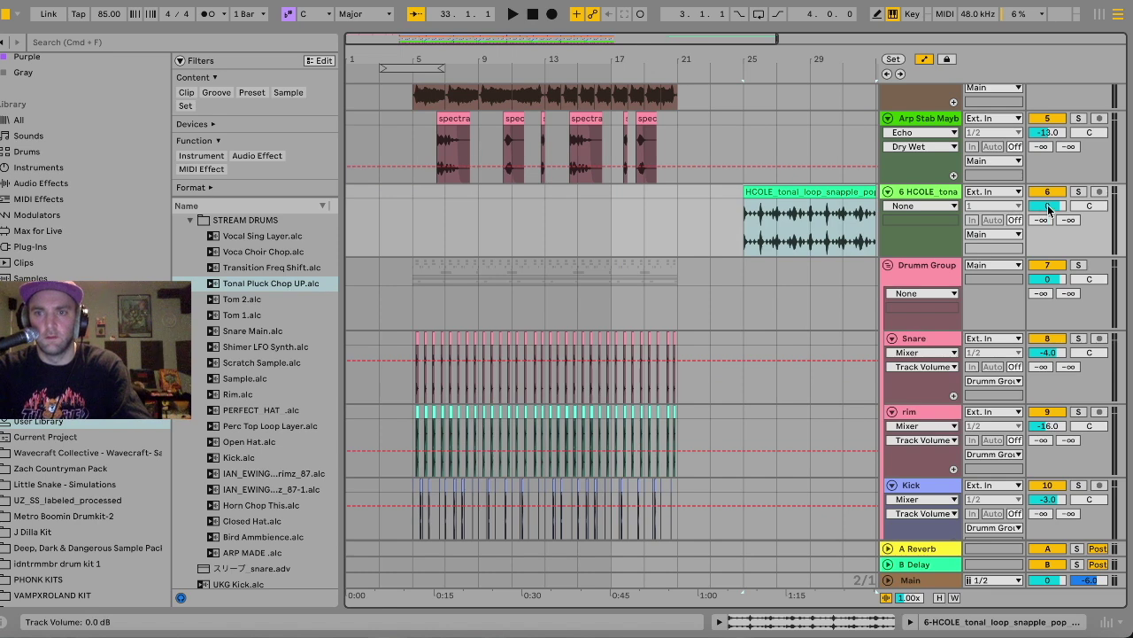
# Set the tonal pluck track's volume to -7.0 dB and audition the loop from bar 25.
pyautogui.click(1048, 207)
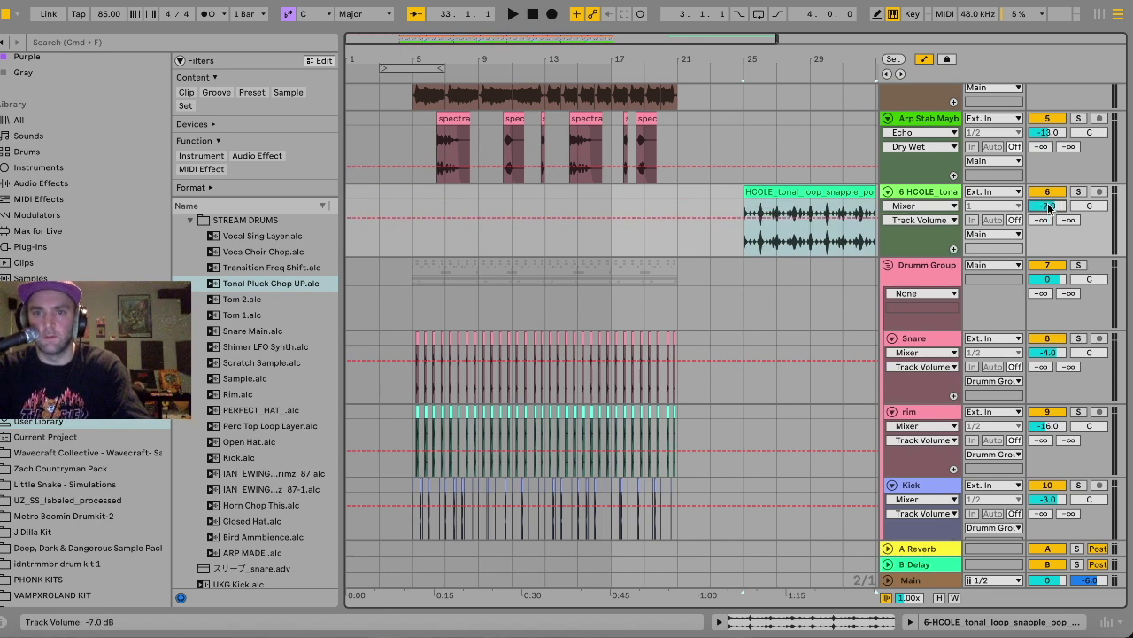
pyautogui.press('space')
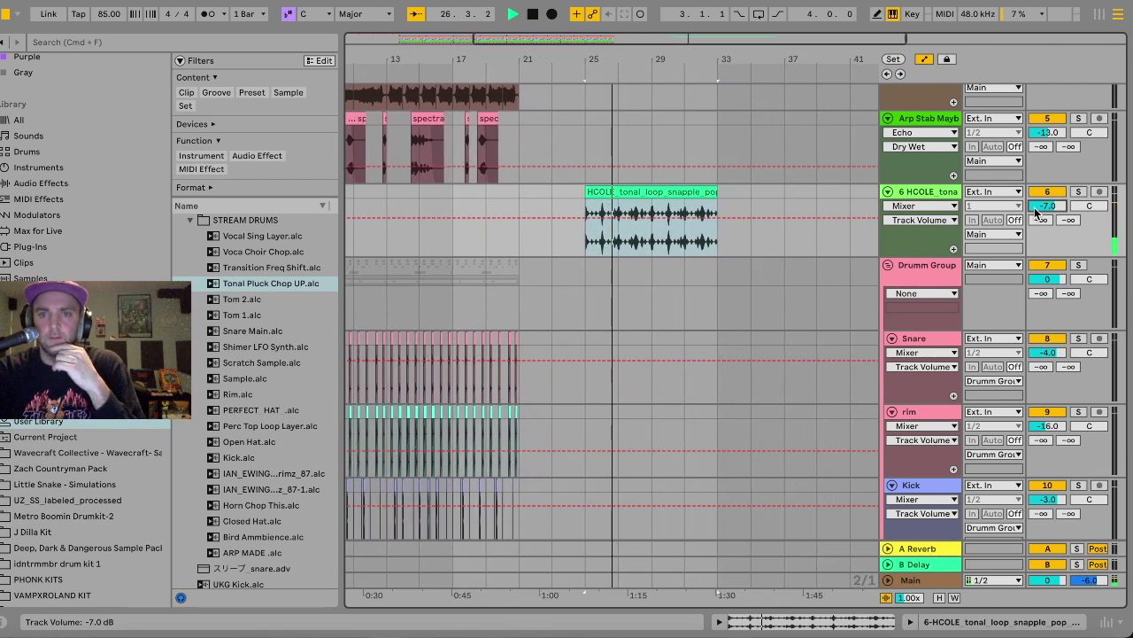
pyautogui.moveTo(585, 60); pyautogui.dragTo(622, 222)
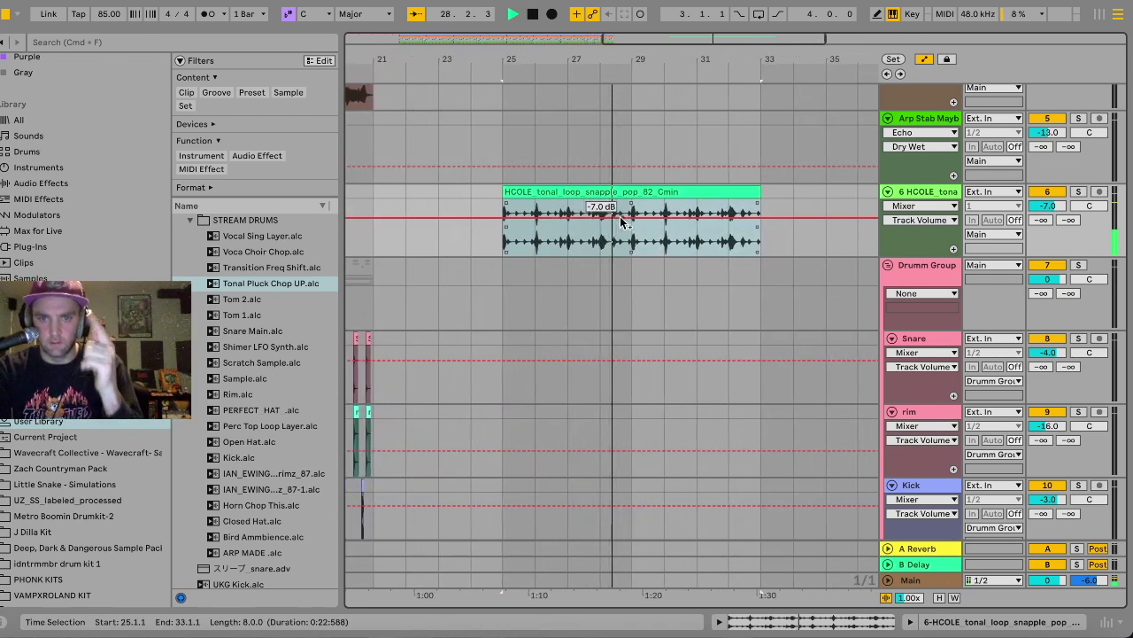
pyautogui.press('space')
# Trim the start of the tonal pluck clip to 25.2.1 and audition it from there.
pyautogui.click(487, 246)
pyautogui.press('+')
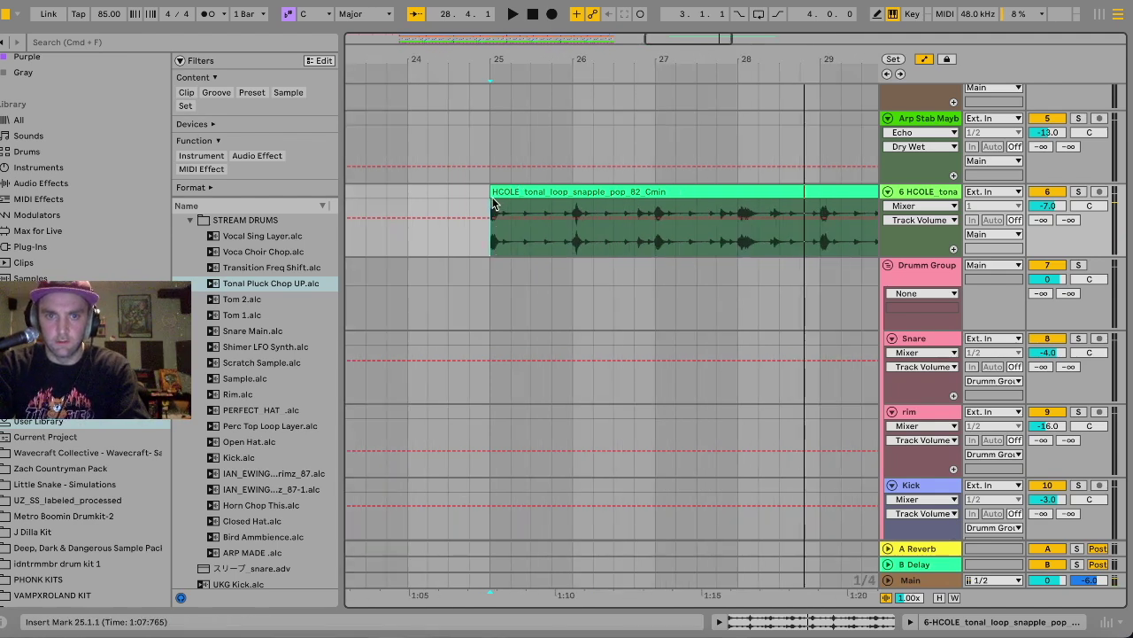
pyautogui.moveTo(492, 194); pyautogui.dragTo(503, 195)
pyautogui.click(511, 242)
pyautogui.press('space')
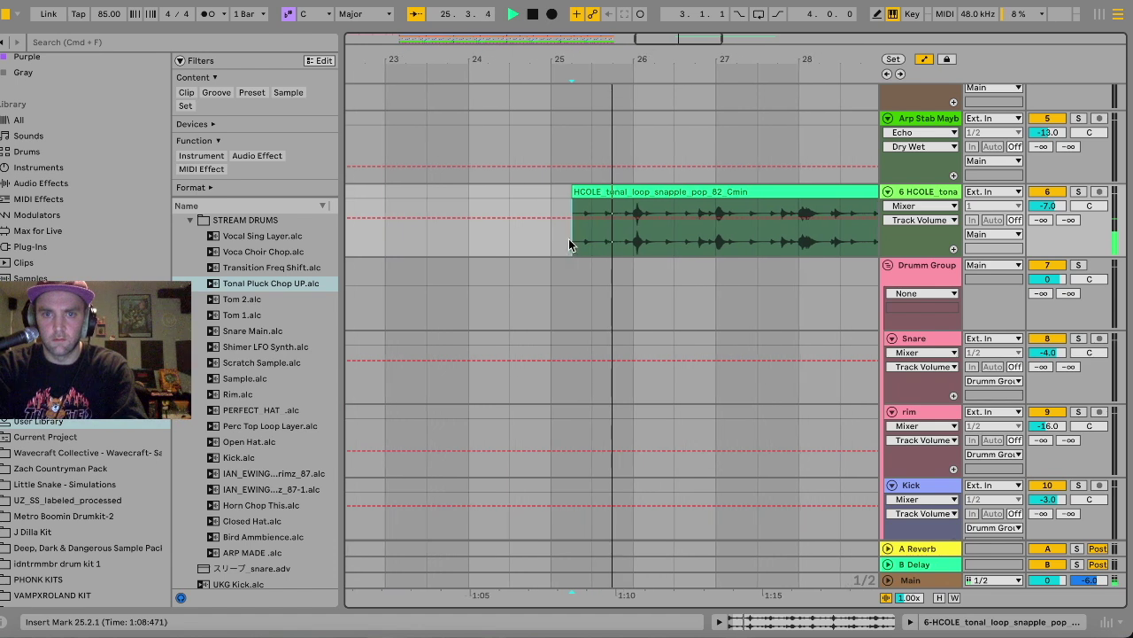
pyautogui.press('space')
# Copy the range from 25.1.1 to 25.3.1 on the tonal pluck track and paste it at 5.1.1.
pyautogui.moveTo(569, 237); pyautogui.dragTo(594, 224)
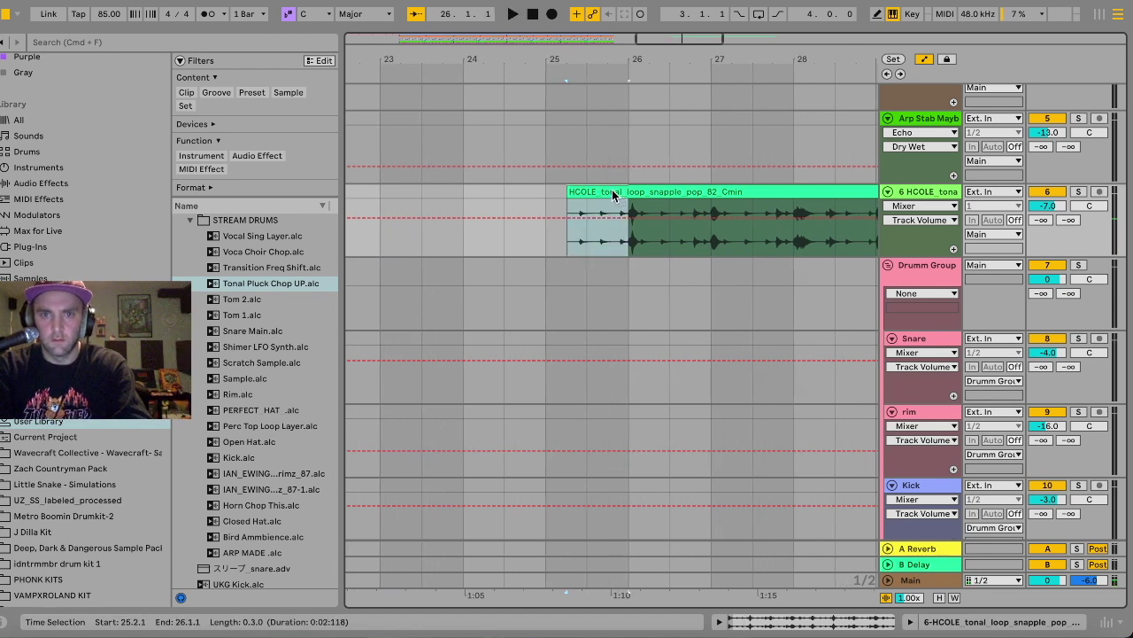
pyautogui.keyDown('shift'); pyautogui.click(612, 191); pyautogui.keyUp('shift')
pyautogui.moveTo(550, 239); pyautogui.dragTo(590, 237)
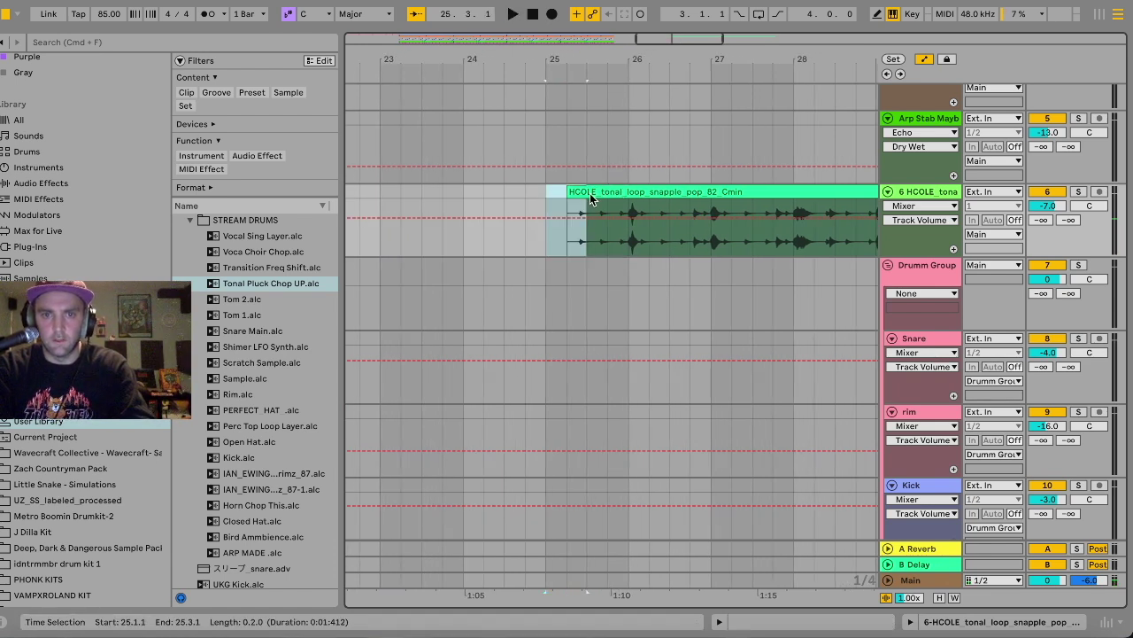
pyautogui.hscroll(-8, 548, 254)
pyautogui.hscroll(-15, 548, 254)
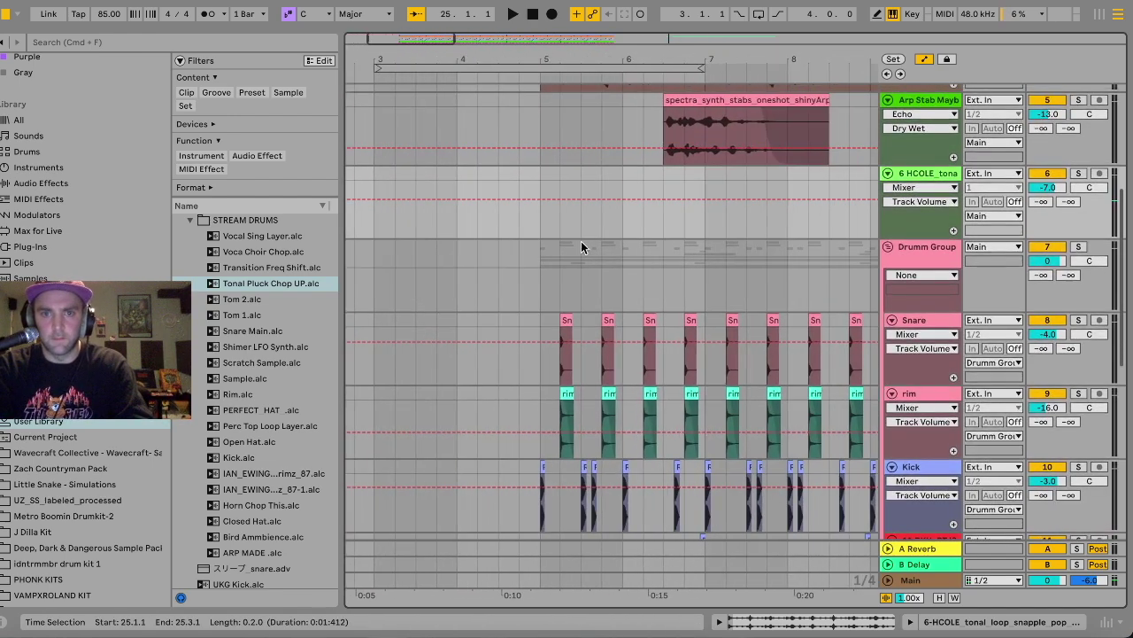
pyautogui.click(544, 215)
pyautogui.press('super+v')
# Move the pasted pluck chop to start at 5.1.1 and play it with the beat from there.
pyautogui.click(569, 175)
pyautogui.press('space')
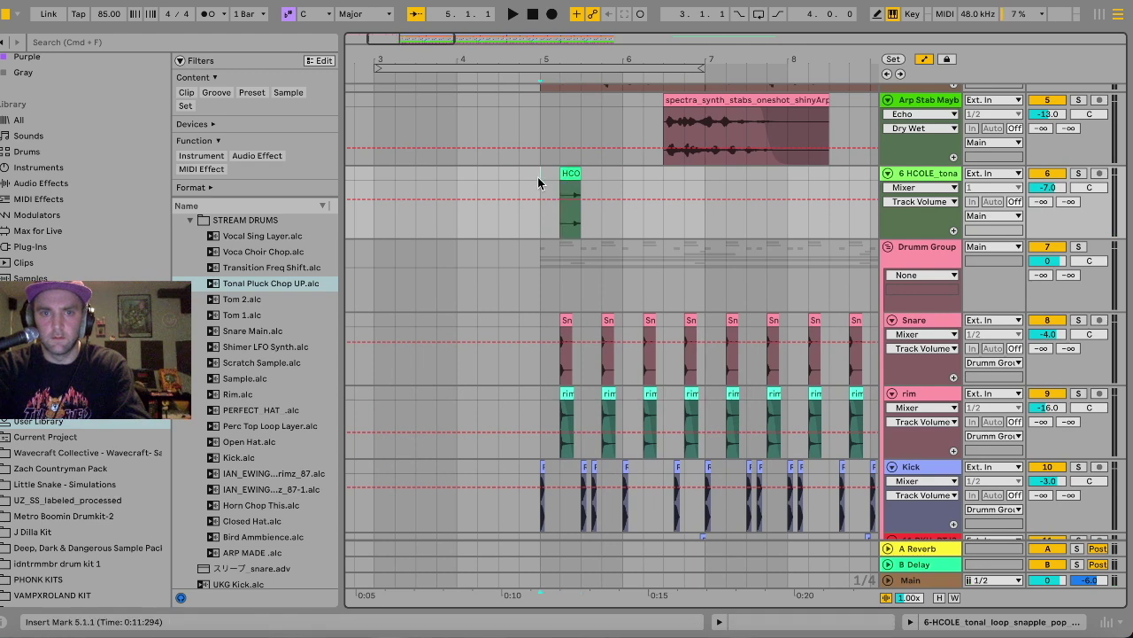
pyautogui.hscroll(-2, 549, 182)
pyautogui.click(580, 173)
pyautogui.press('space')
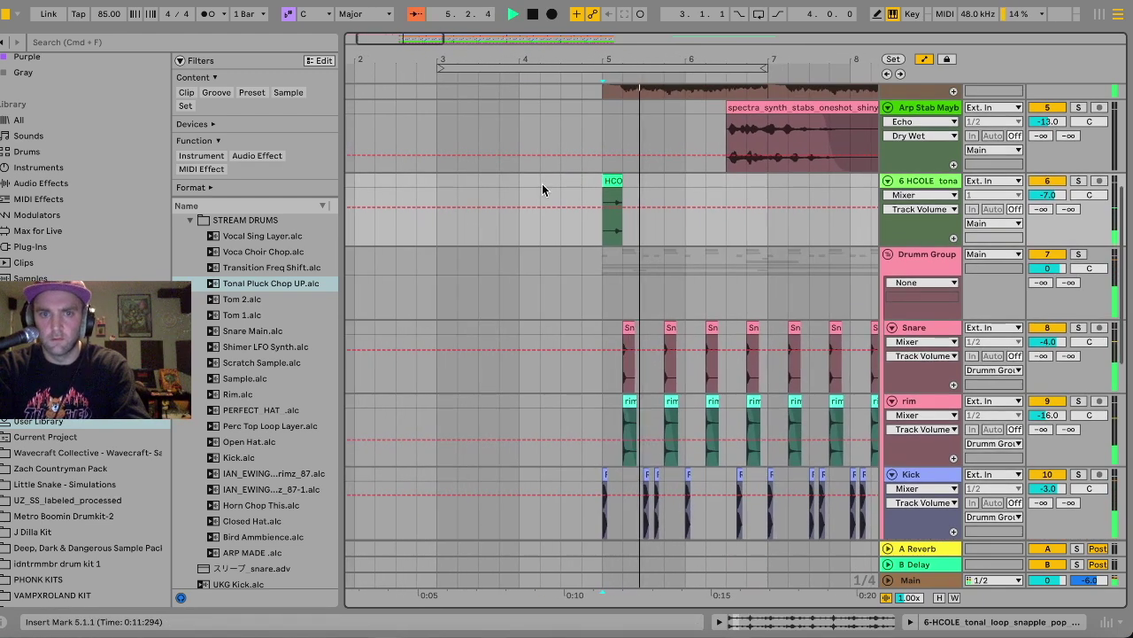
# Set the tonal pluck track's volume to -5.0 dB and audition the pluck chop with the beat from bar 4.
pyautogui.click(539, 187)
pyautogui.moveTo(1052, 200); pyautogui.dragTo(1050, 189)
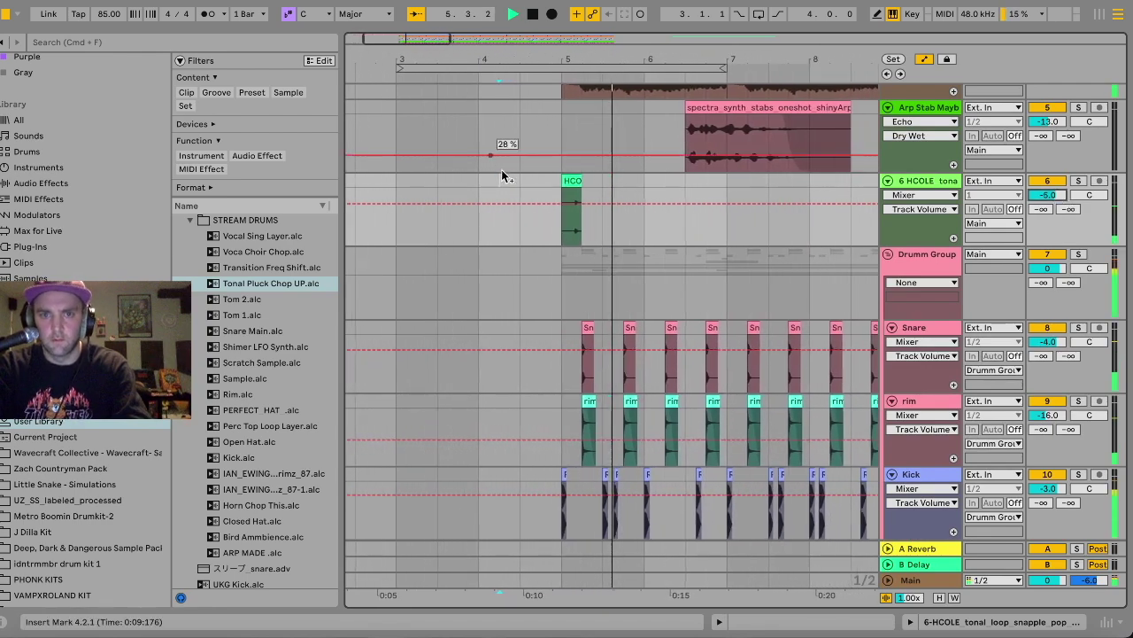
pyautogui.click(494, 189)
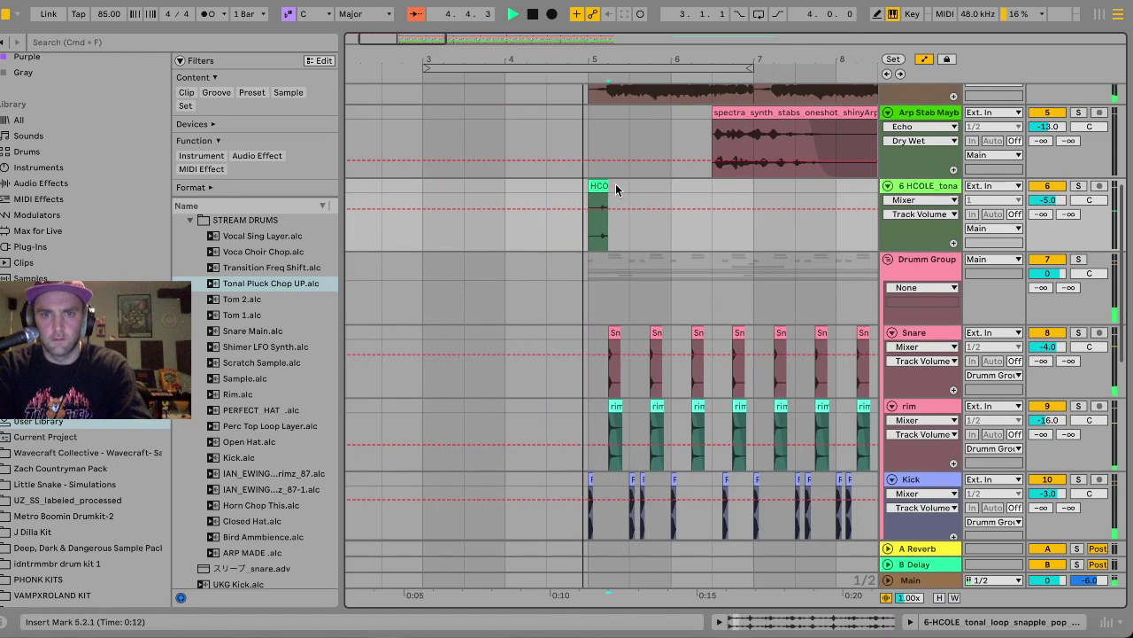
# Duplicate the pluck chop at 5.1.1 four times back to back and stop playback.
pyautogui.click(600, 187)
pyautogui.press('super+d')
pyautogui.press('super+d')
pyautogui.press('super+d')
pyautogui.press('super+d')
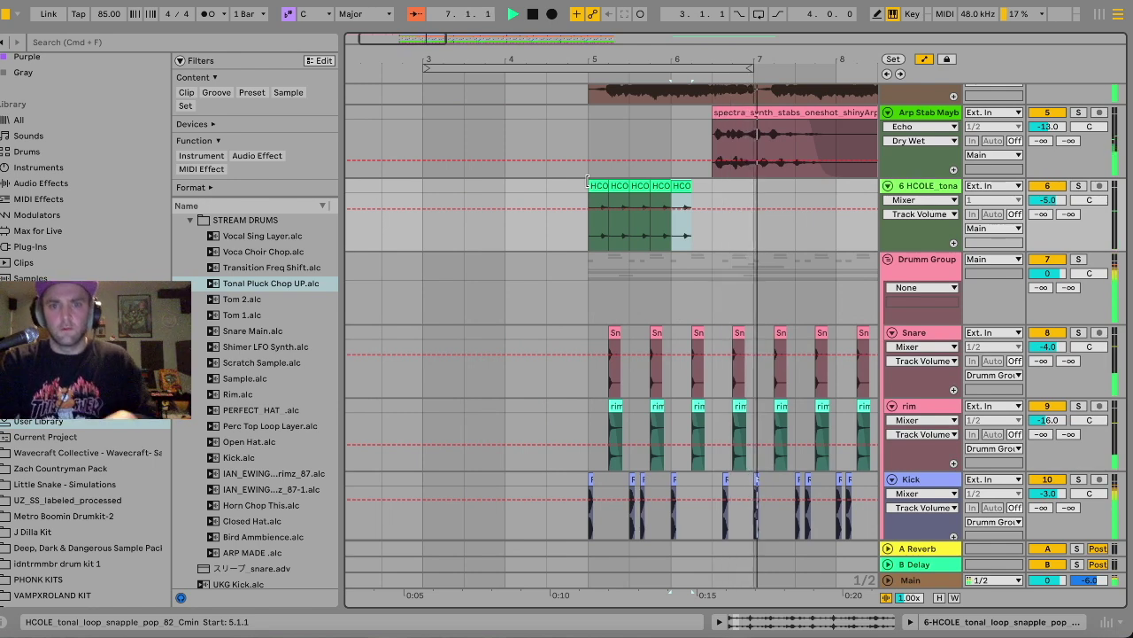
pyautogui.press('space')
pyautogui.click(531, 256)
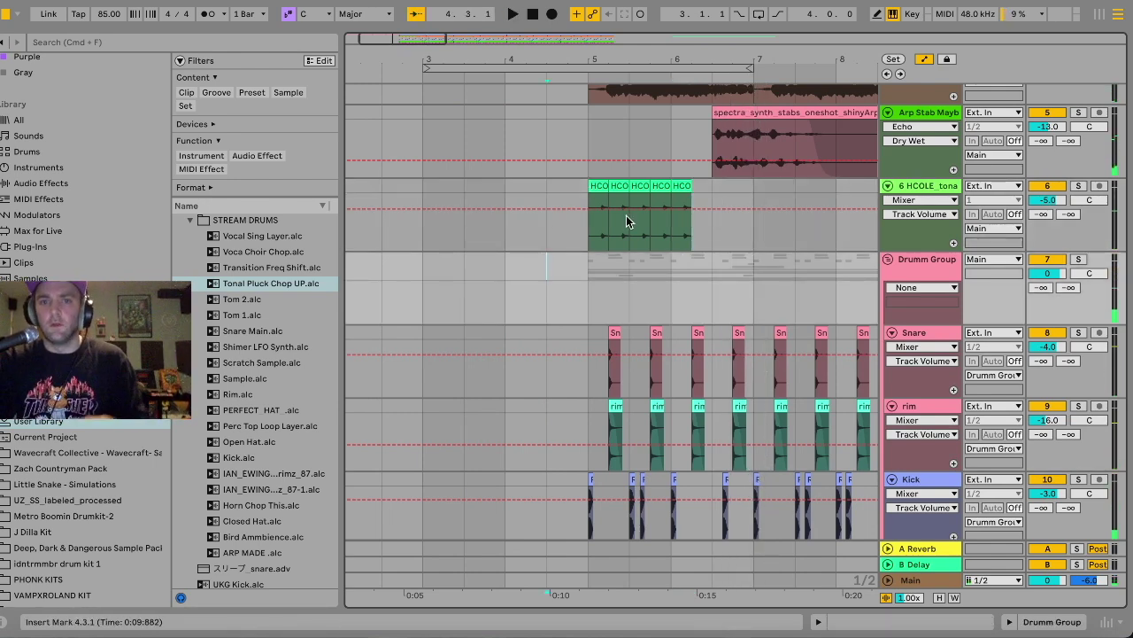
# Rename the tonal pluck track as Pluck and add an EQ Eight to it.
pyautogui.click(919, 185)
pyautogui.press('super+r')
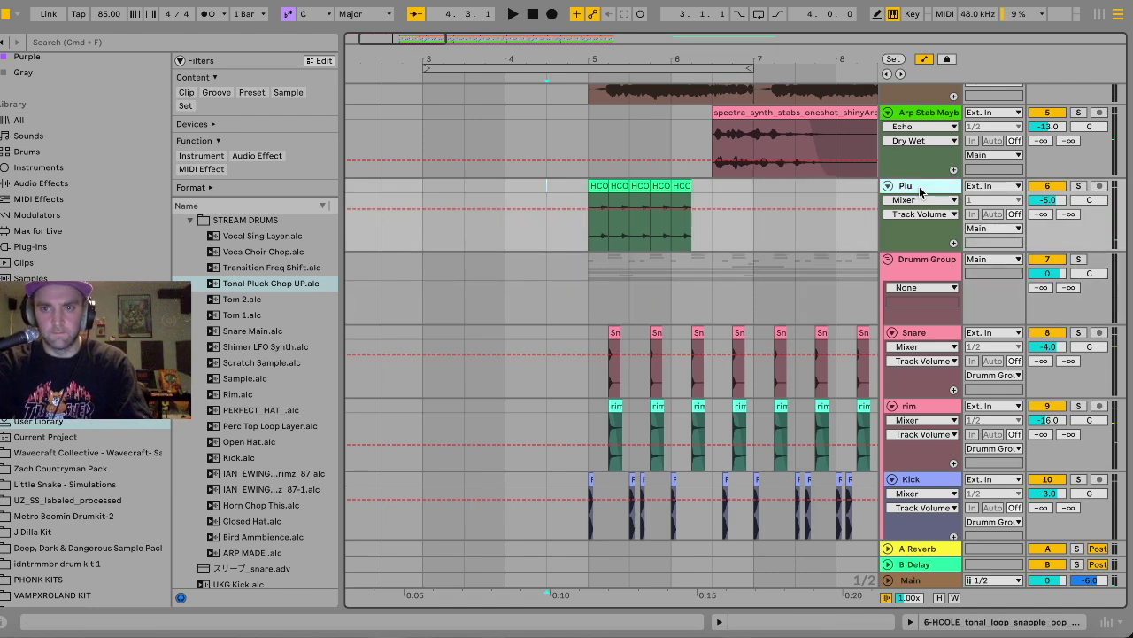
pyautogui.click(60, 184)
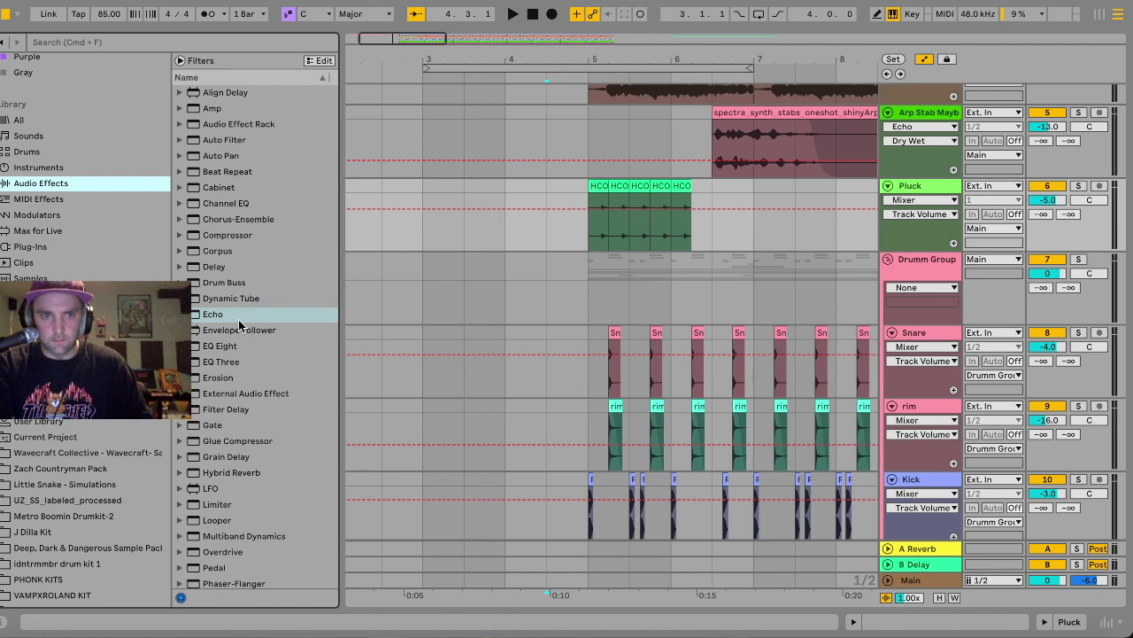
pyautogui.moveTo(220, 349); pyautogui.dragTo(858, 214)
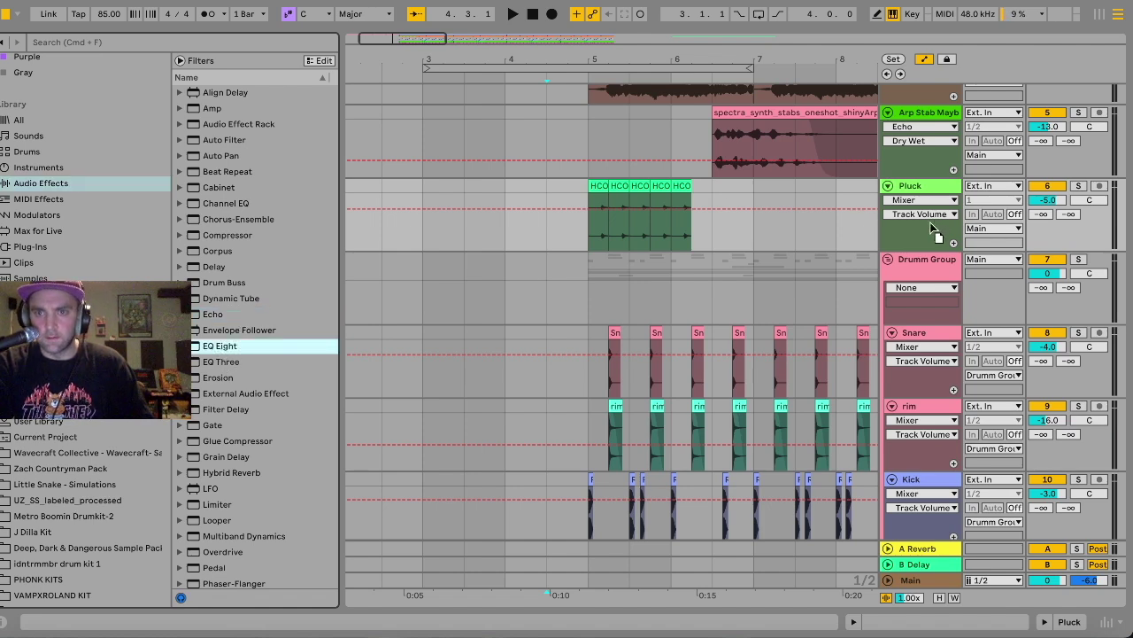
pyautogui.press('Return')
# Make band 1 of the Pluck track's EQ Eight a low-cut filter at about 100 Hz and hide the device view.
pyautogui.click(58, 586)
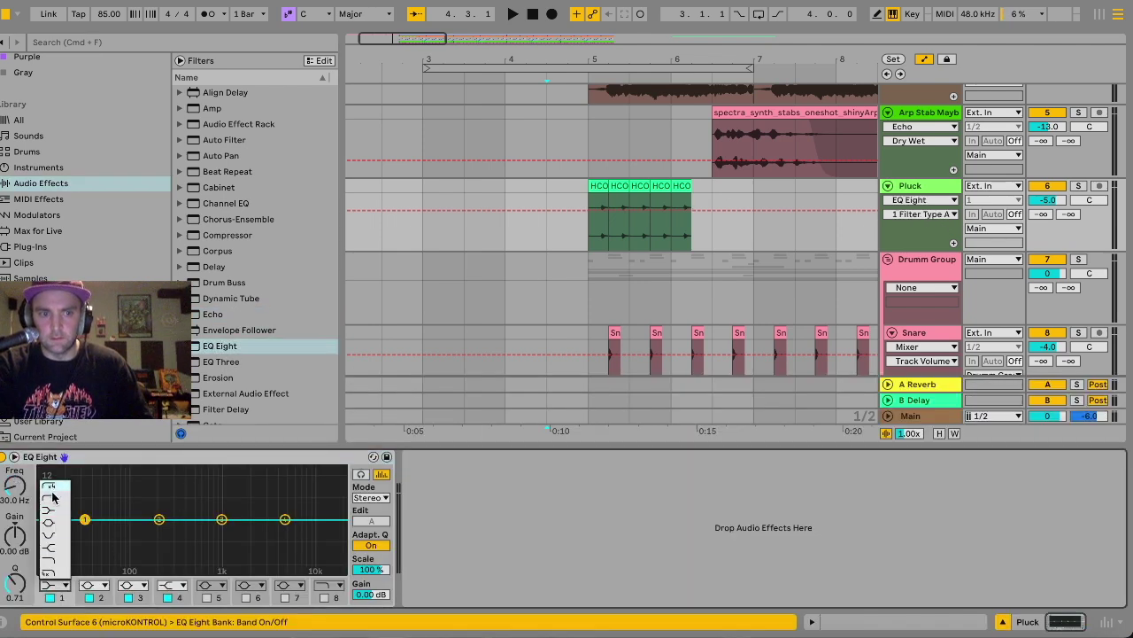
pyautogui.click(49, 499)
pyautogui.moveTo(84, 532); pyautogui.dragTo(129, 524)
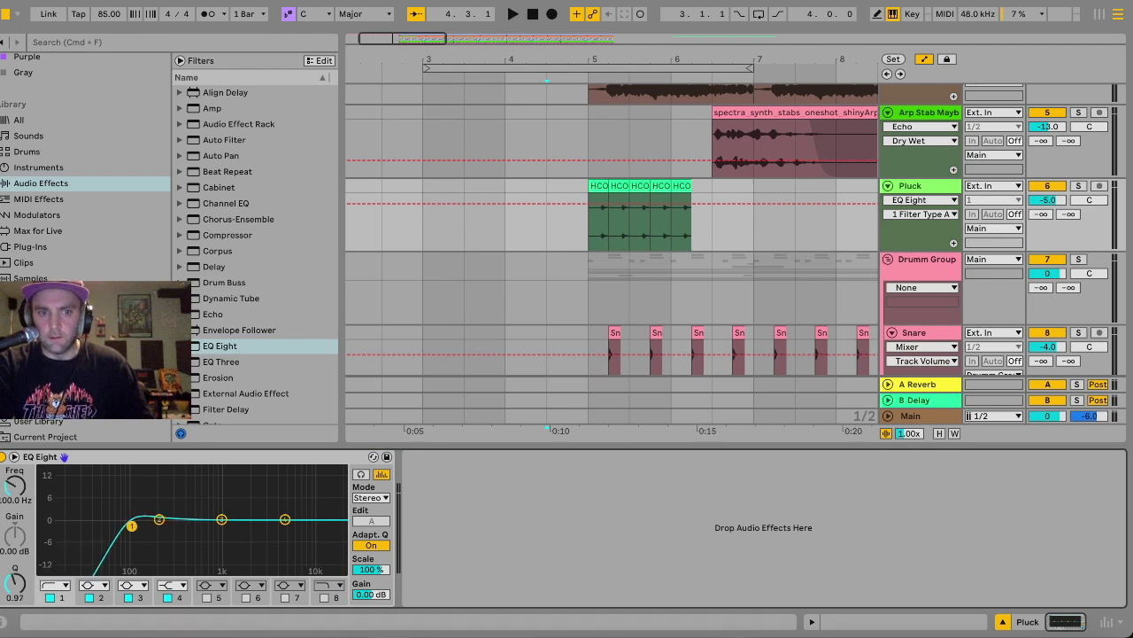
pyautogui.doubleClick(516, 445)
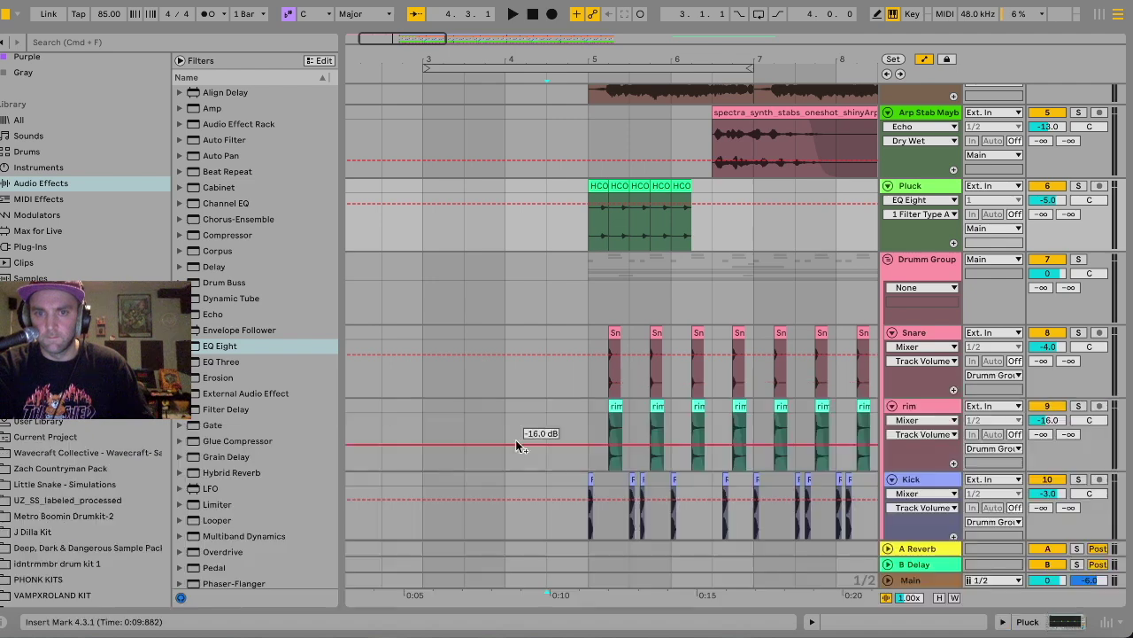
# Switch to OBS, move the webcam overlay down to the lower edge of the scene, and minimise the OBS window.
pyautogui.click(1005, 635)
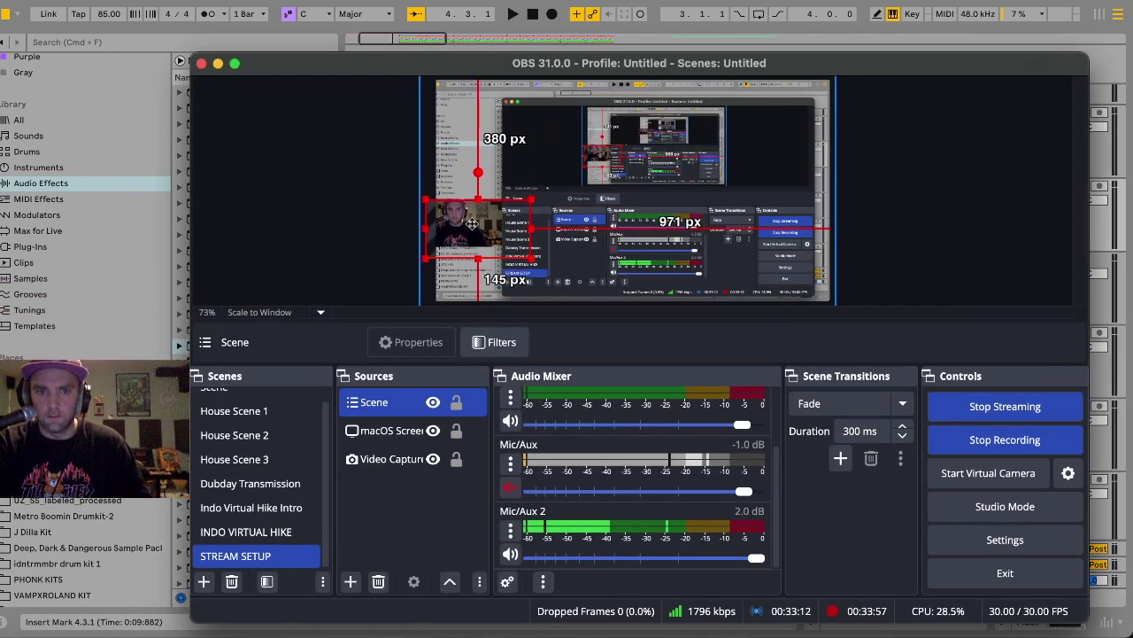
pyautogui.moveTo(472, 223); pyautogui.dragTo(474, 256)
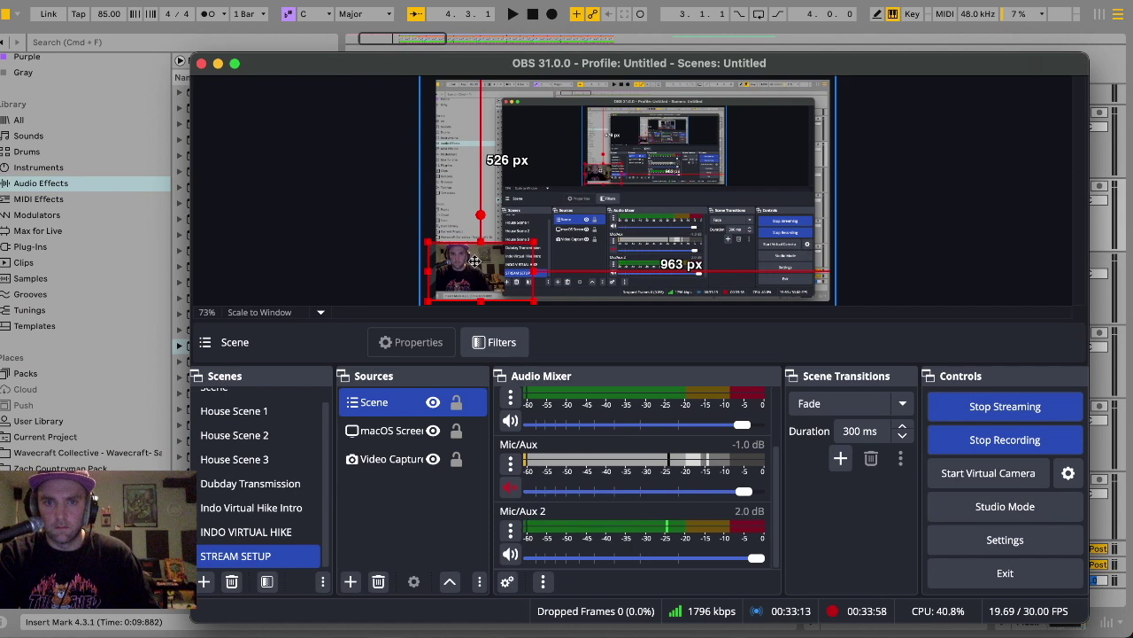
pyautogui.click(218, 64)
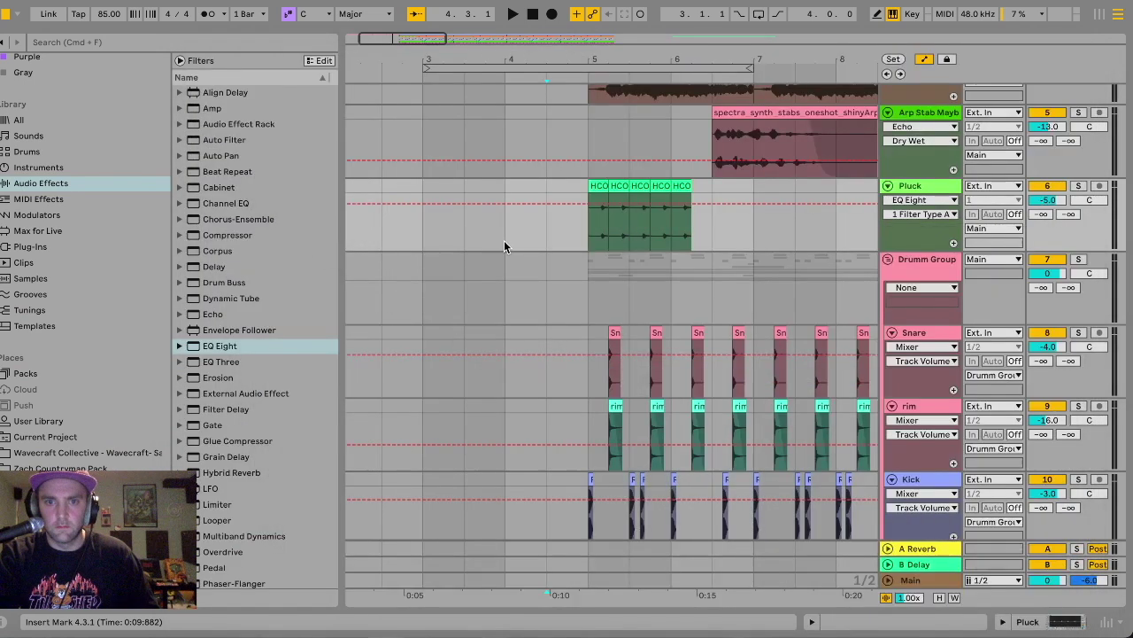
# Play the repeated pluck chops with the beat from 4.3.1 and check the Pluck track's level.
pyautogui.press('space')
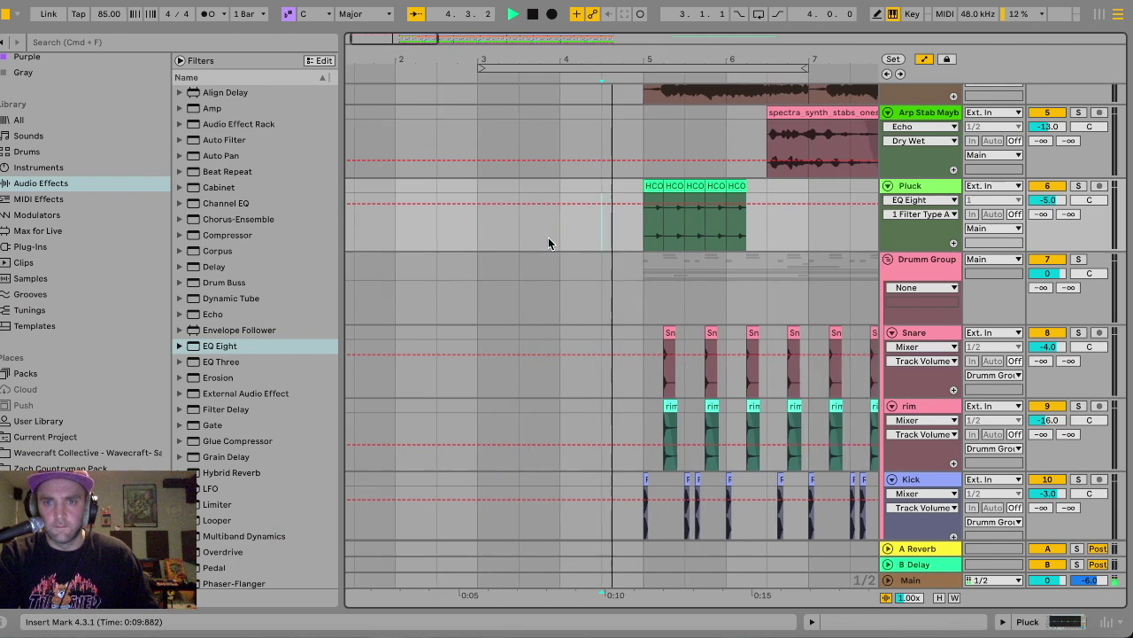
pyautogui.press('-')
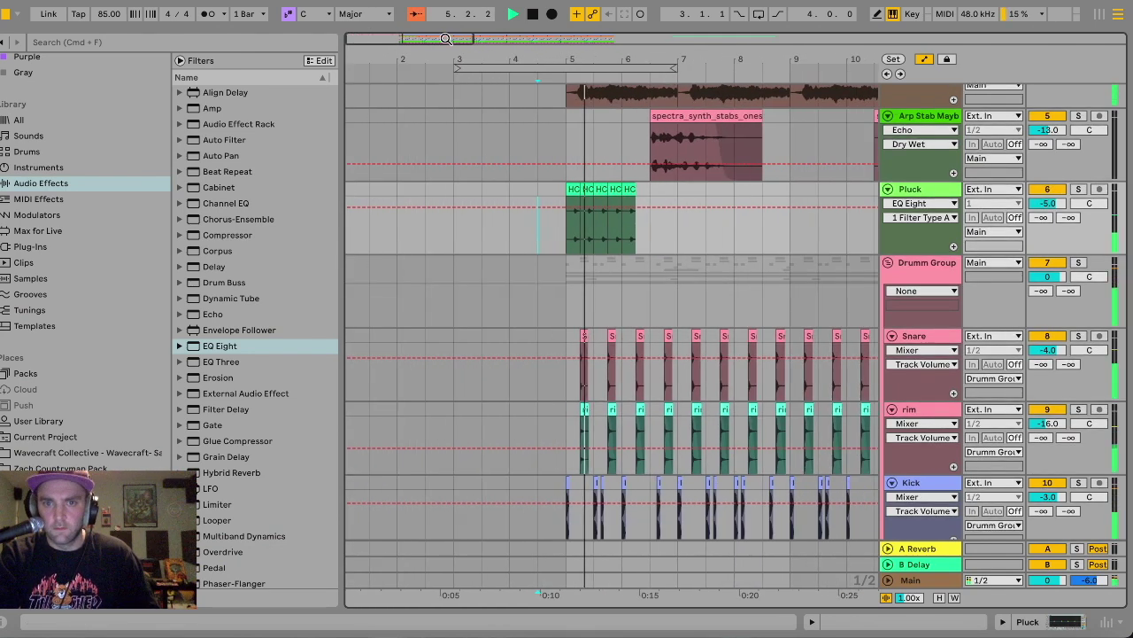
pyautogui.click(1049, 203)
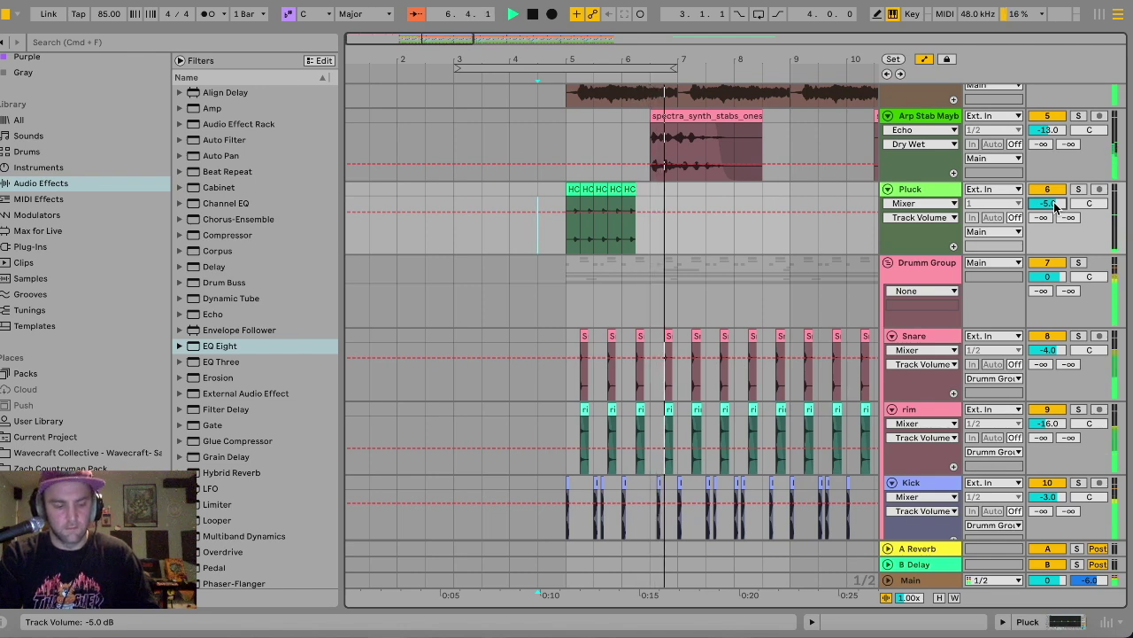
pyautogui.press('space')
# Duplicate the Pluck track's two-bar range from 5.1.1 to 7.1.1 seven times, filling the track up to 21.1.1.
pyautogui.moveTo(563, 247); pyautogui.dragTo(688, 193)
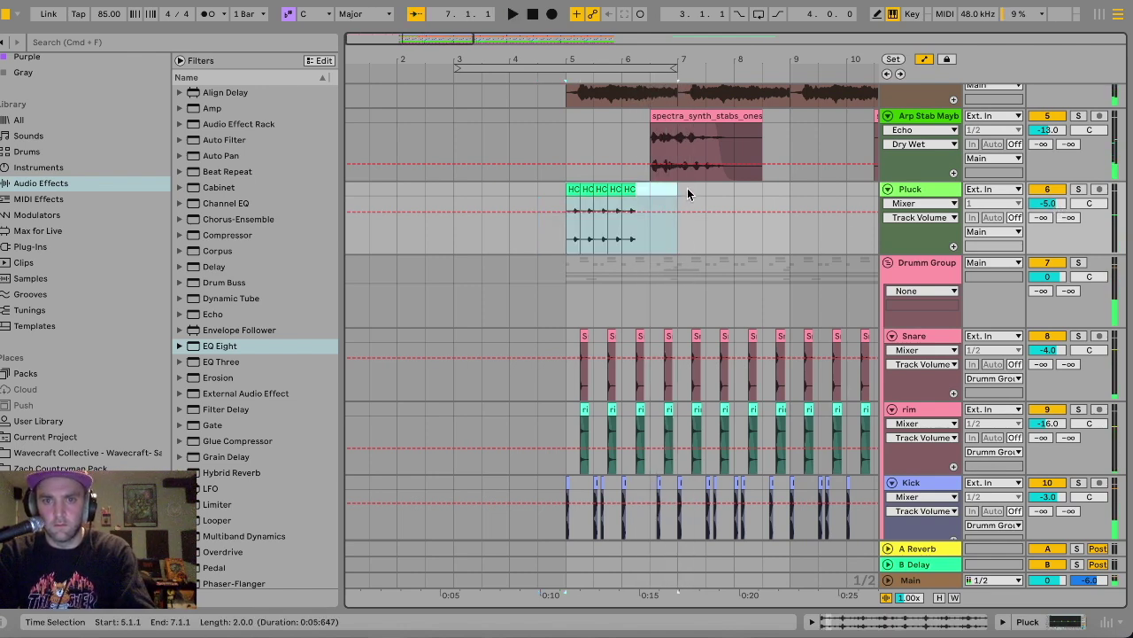
pyautogui.press('super+2')
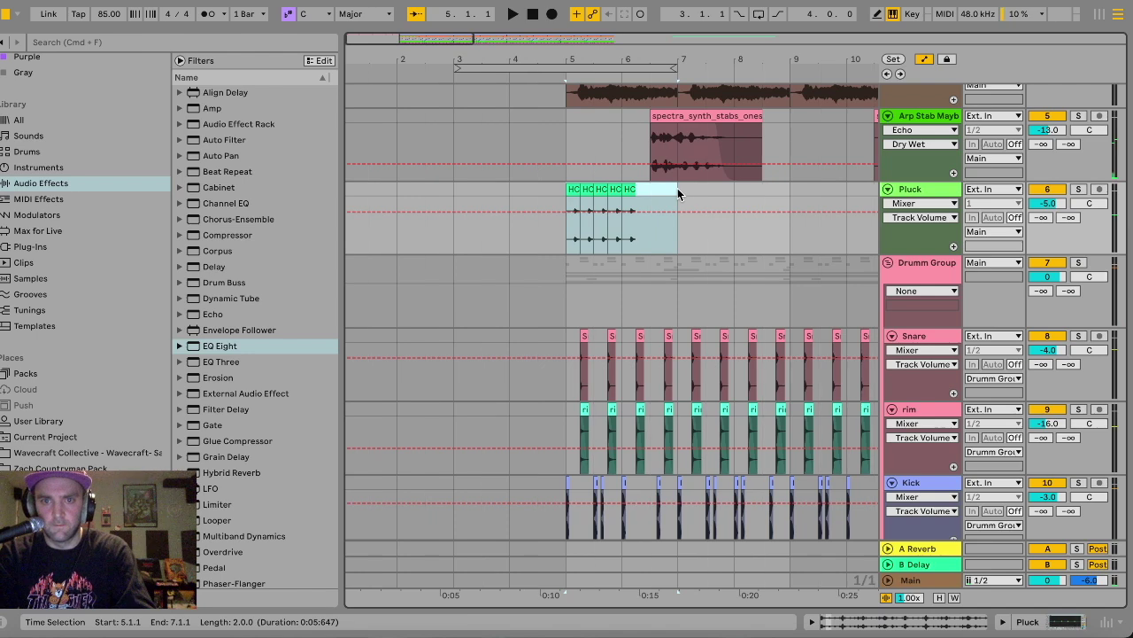
pyautogui.press('super+d')
pyautogui.press('super+d')
pyautogui.press('super+d')
pyautogui.press('super+d')
pyautogui.press('super+d')
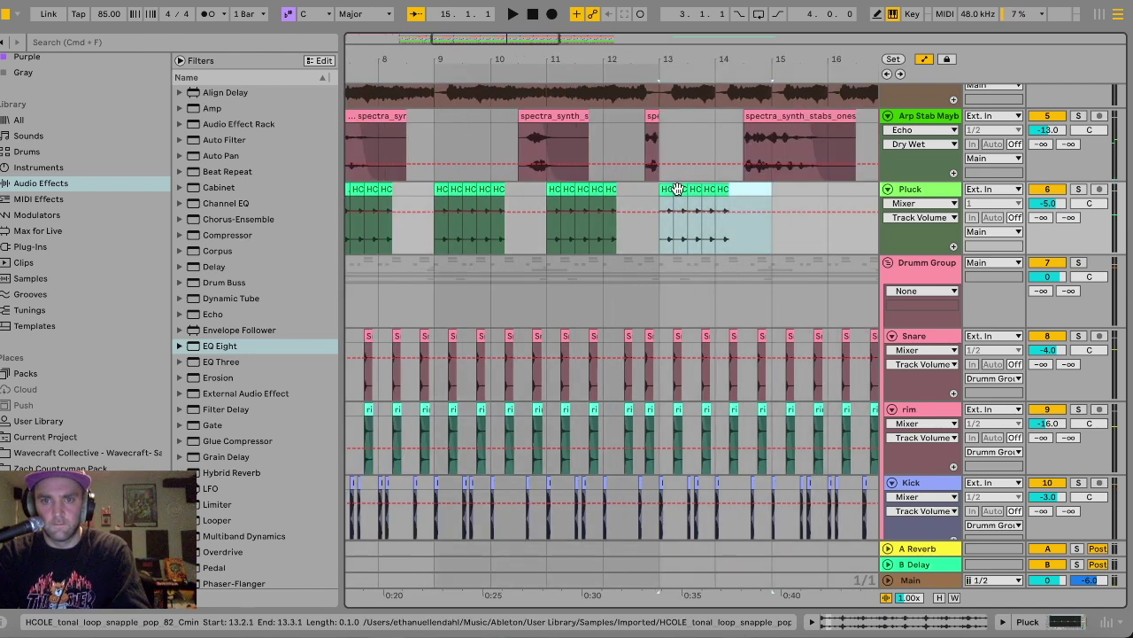
pyautogui.press('super+d')
pyautogui.press('super+d')
pyautogui.press('super+d')
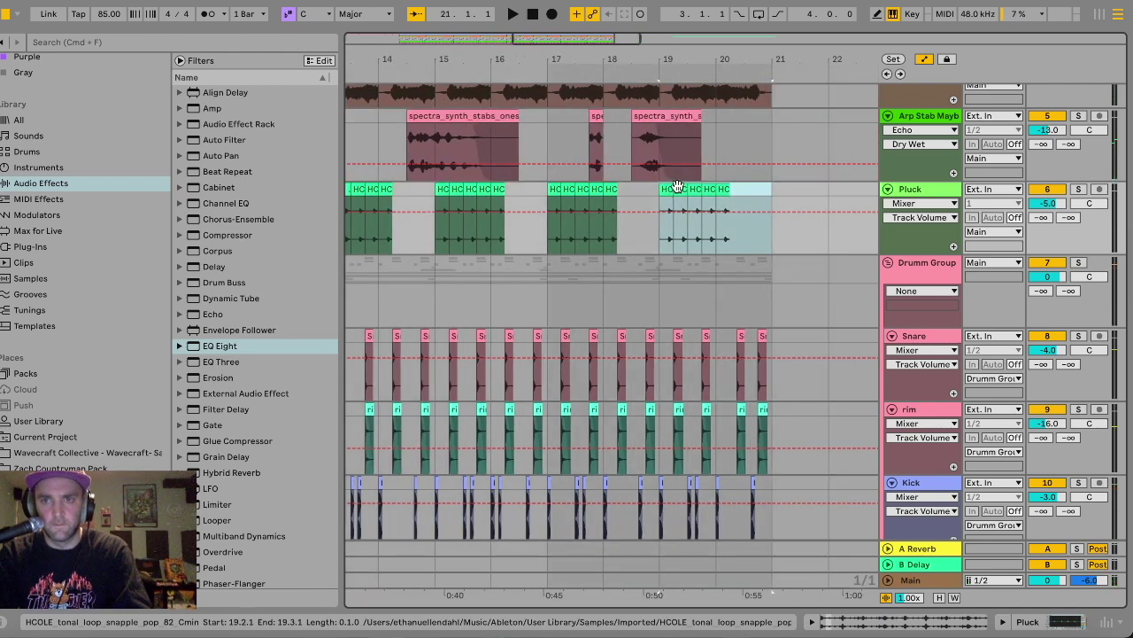
# Play the arrangement from 1.1.1 and review all tracks with the repeated pluck pattern.
pyautogui.moveTo(573, 37); pyautogui.dragTo(576, 11)
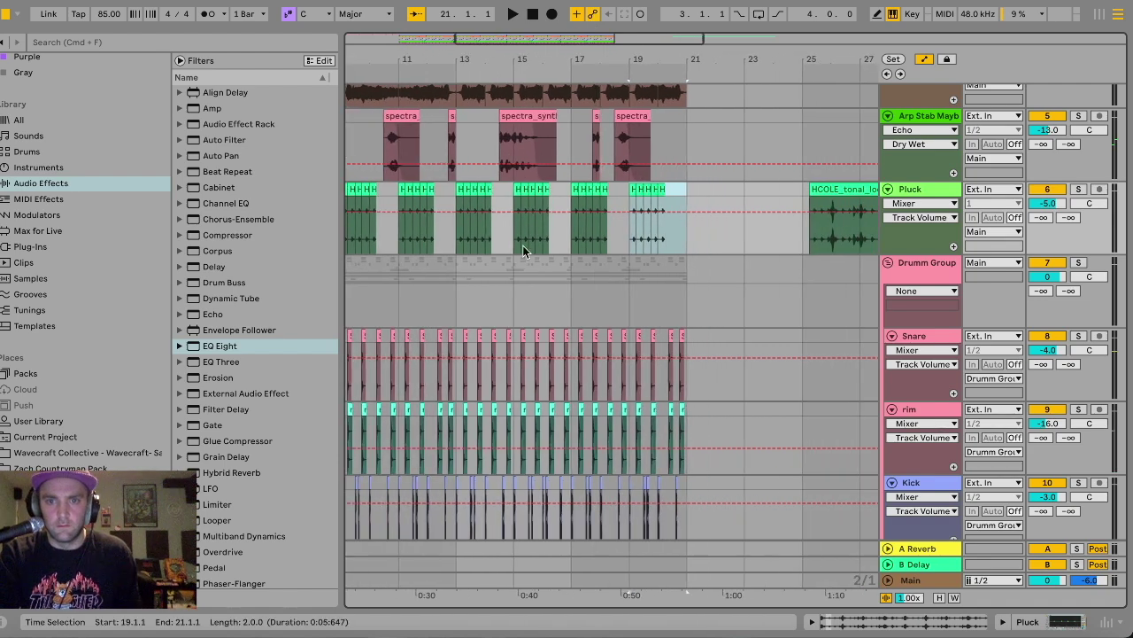
pyautogui.hscroll(-5, 523, 245)
pyautogui.click(359, 219)
pyautogui.press('space')
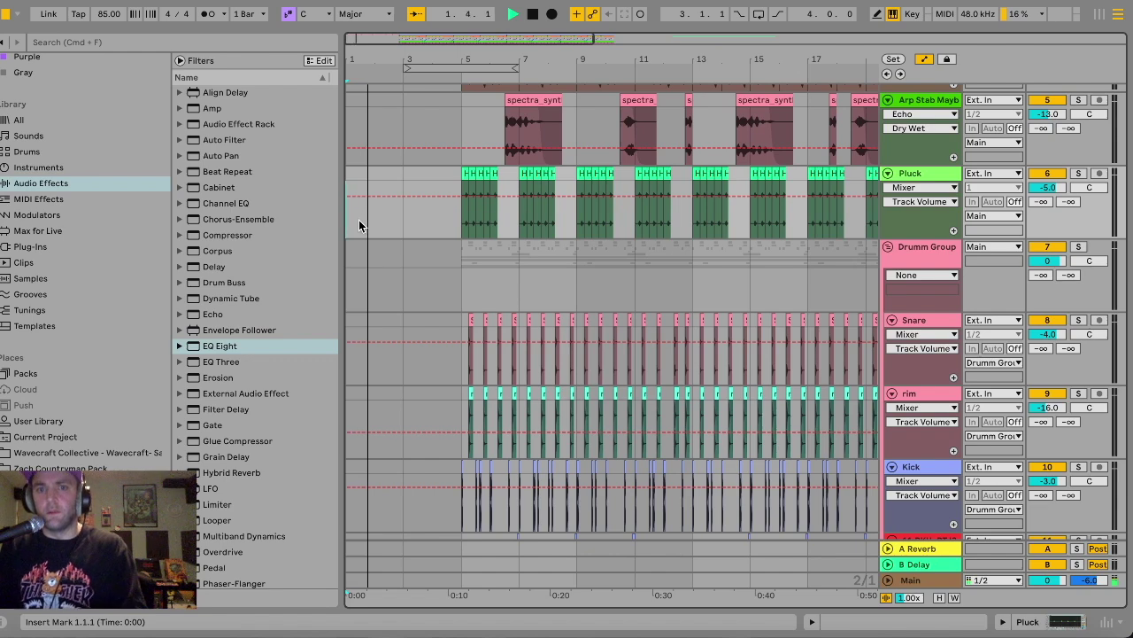
pyautogui.scroll(-2, 423, 235)
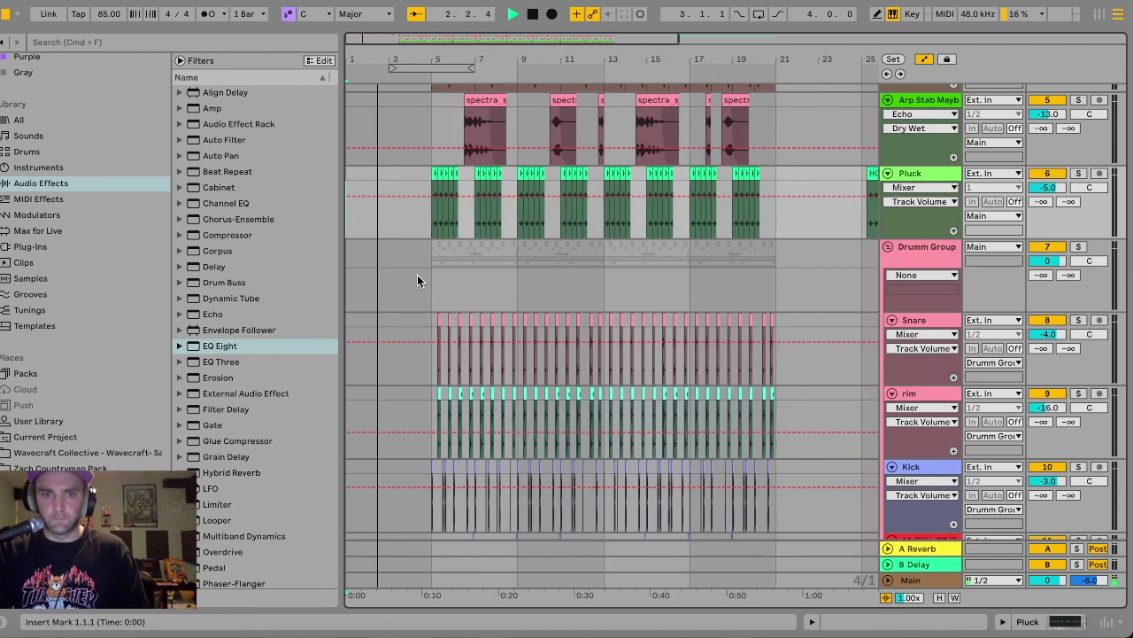
pyautogui.scroll(5, 413, 286)
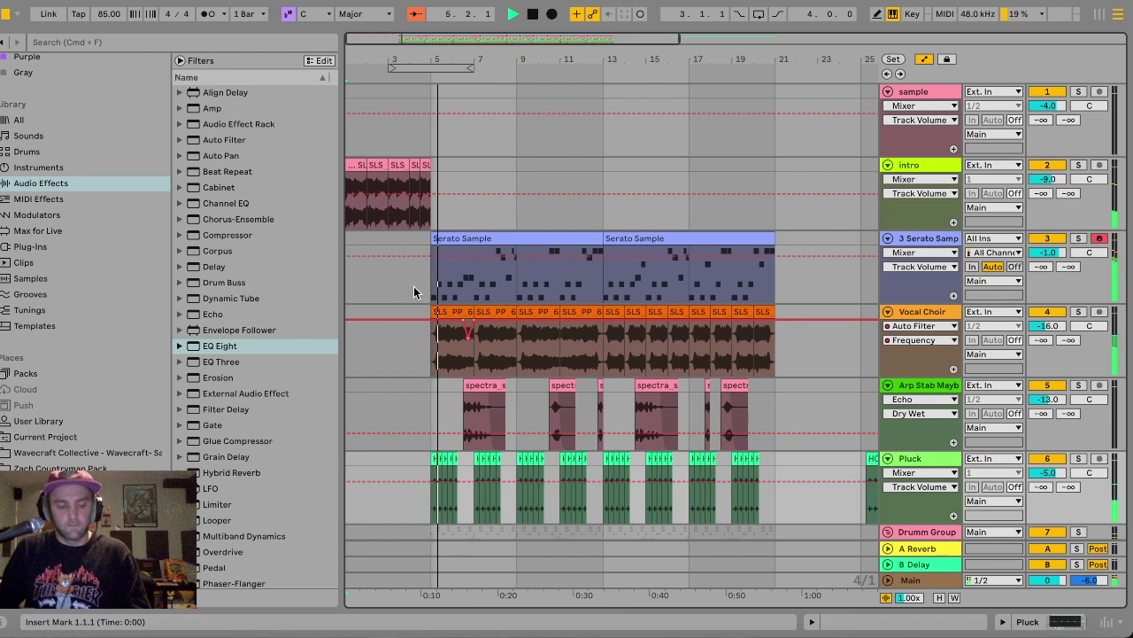
pyautogui.scroll(-3, 413, 292)
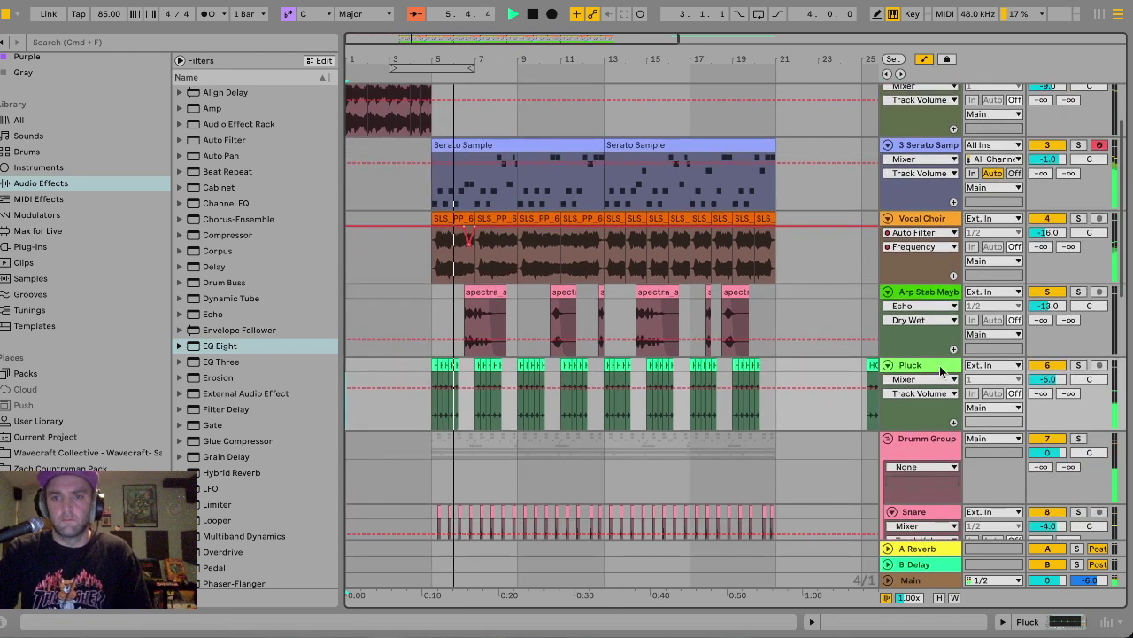
# Add a ping-pong Delay to the Pluck track with 4-sixteenth delay times, filter at 1.22 kHz, width 3.41 and 28% dry/wet.
pyautogui.doubleClick(923, 365)
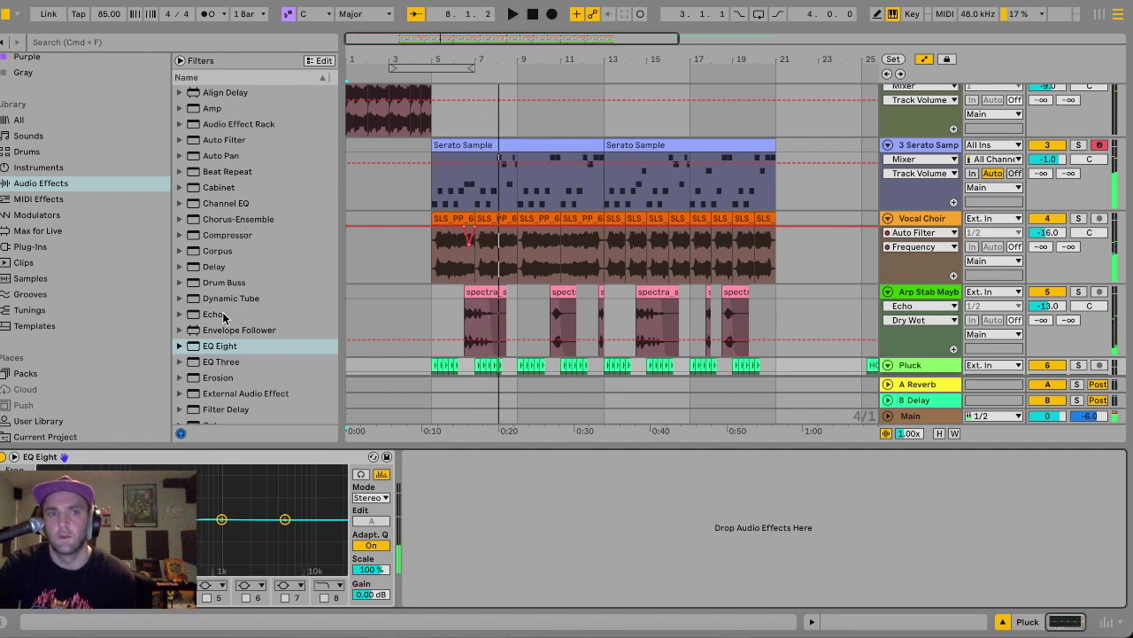
pyautogui.scroll(-2, 223, 317)
pyautogui.doubleClick(214, 226)
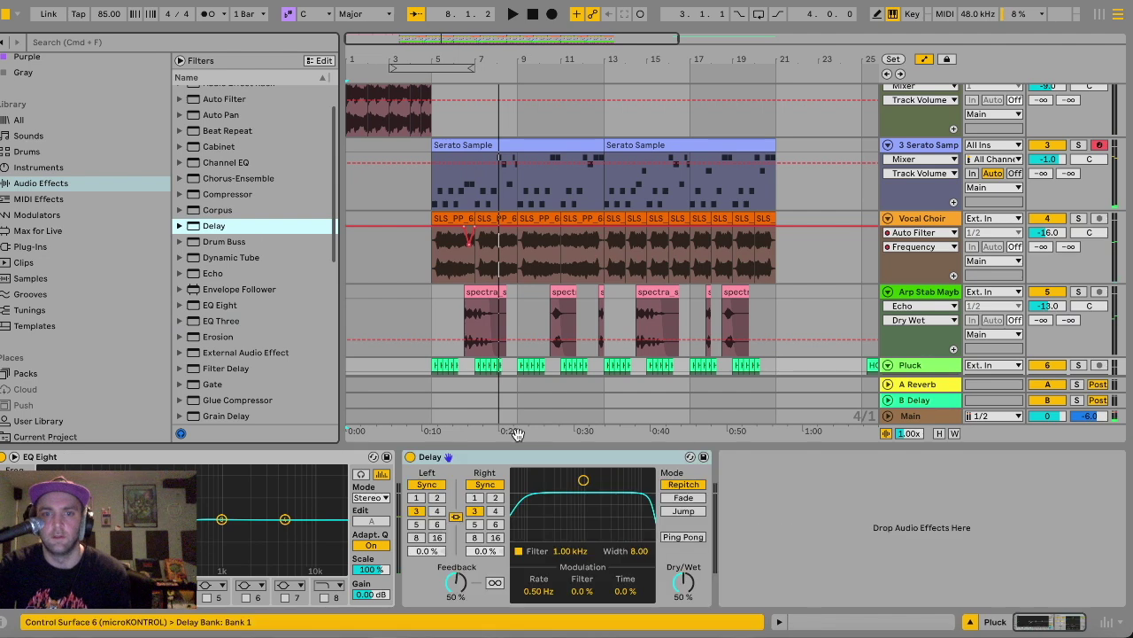
pyautogui.click(681, 537)
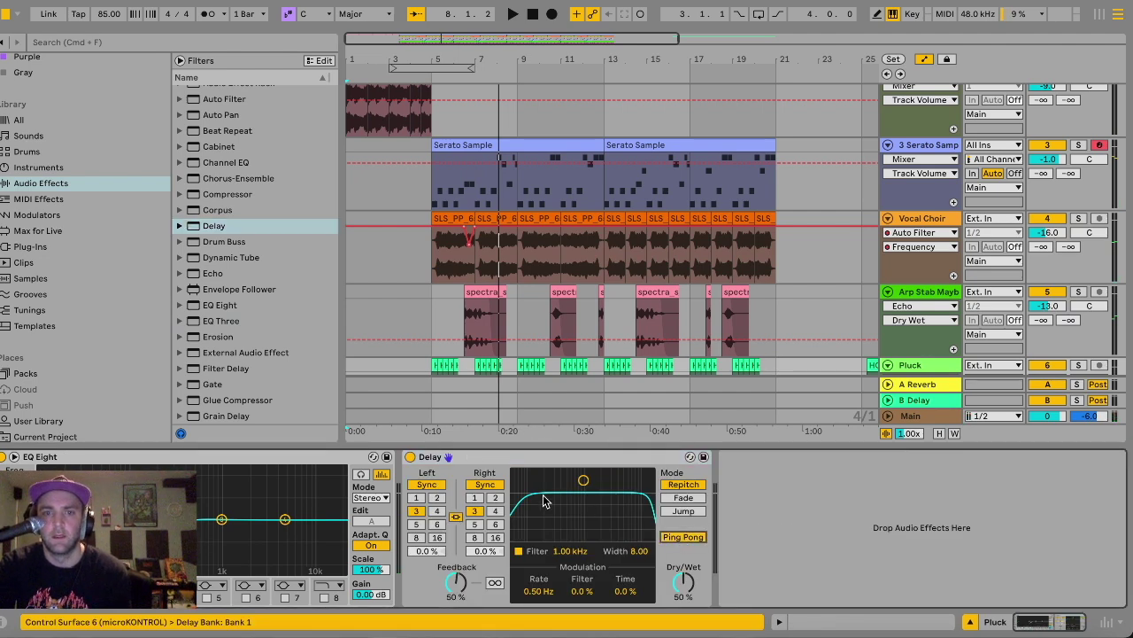
pyautogui.moveTo(580, 492); pyautogui.dragTo(586, 505)
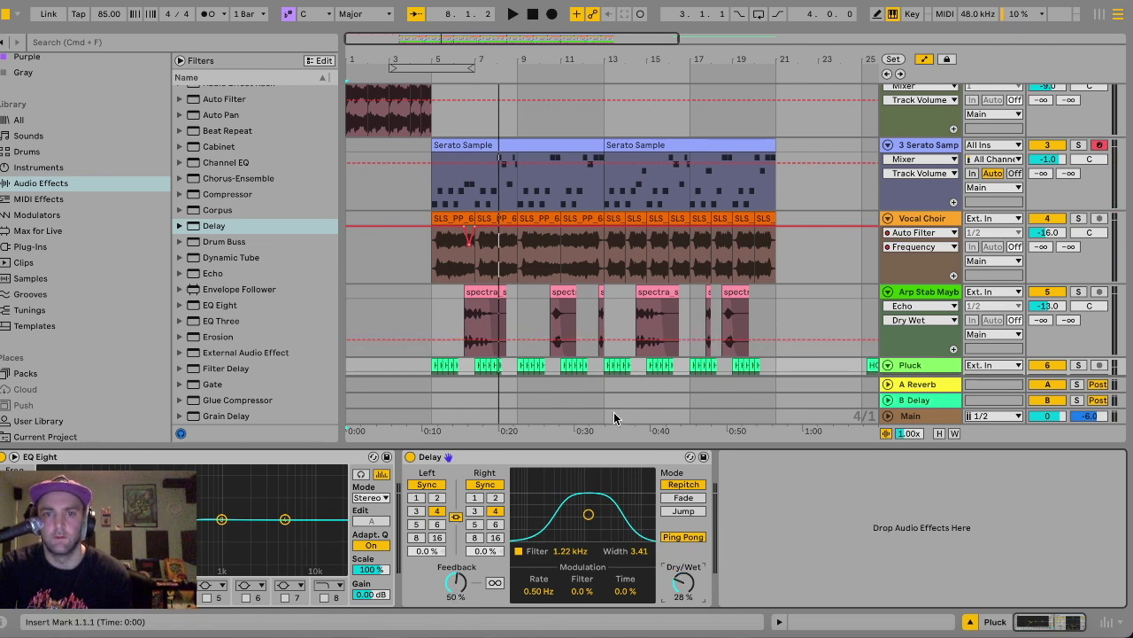
pyautogui.moveTo(576, 448); pyautogui.dragTo(577, 611)
# Play the beat from 4.1.1 and narrow the Pluck delay's filter to 1.14 kHz with a width of 1.17.
pyautogui.click(359, 363)
pyautogui.click(421, 352)
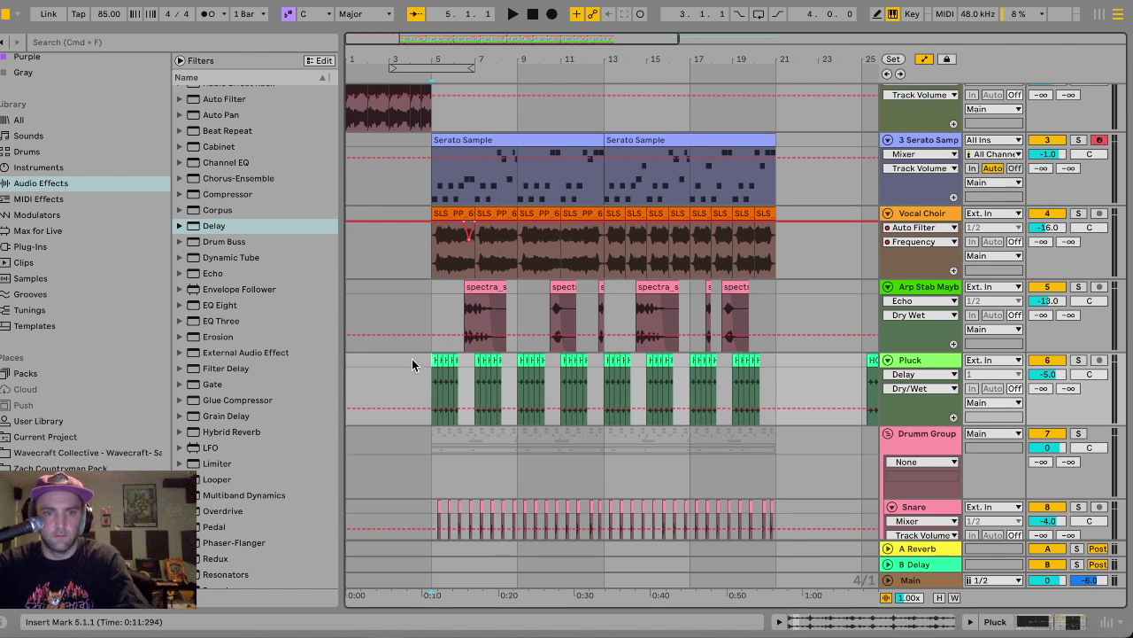
pyautogui.click(411, 359)
pyautogui.press('space')
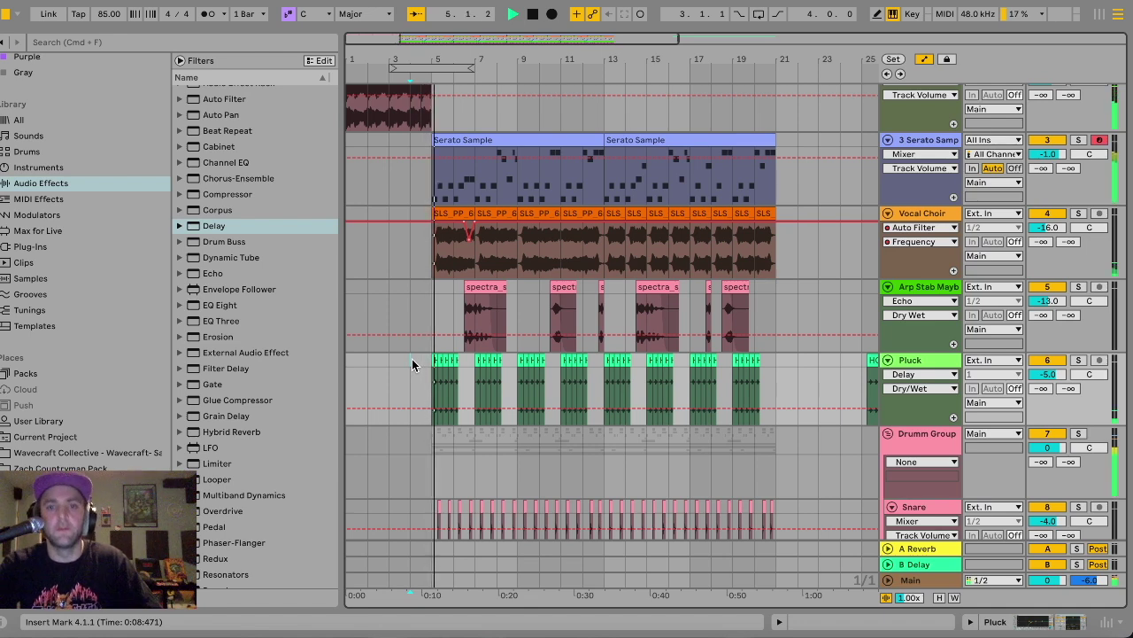
pyautogui.doubleClick(942, 361)
pyautogui.moveTo(592, 519); pyautogui.dragTo(587, 534)
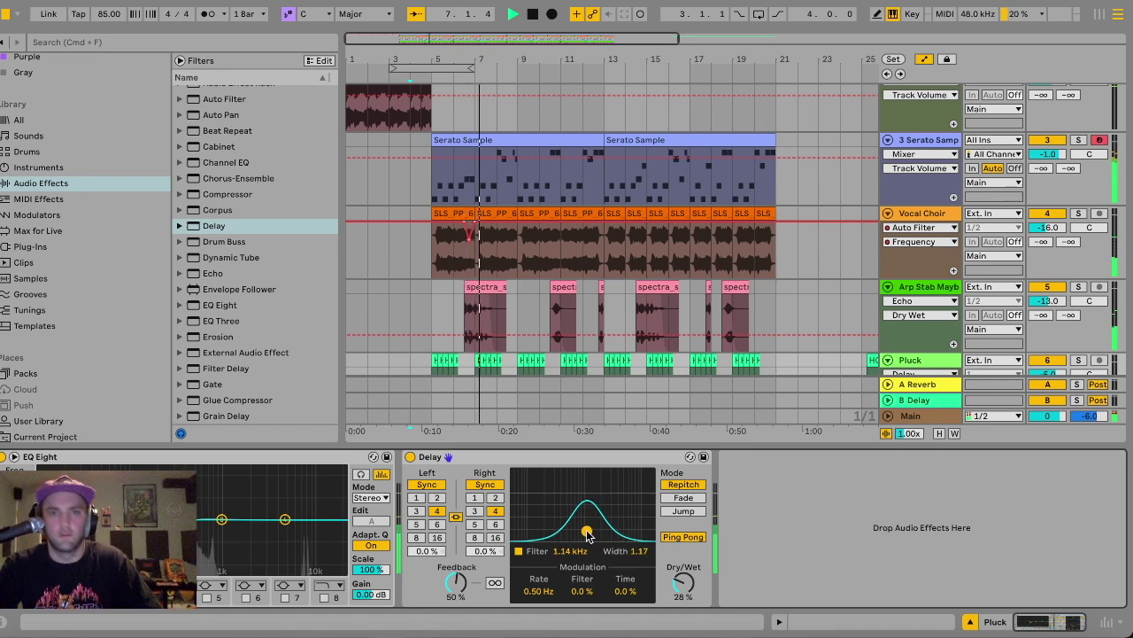
pyautogui.click(736, 443)
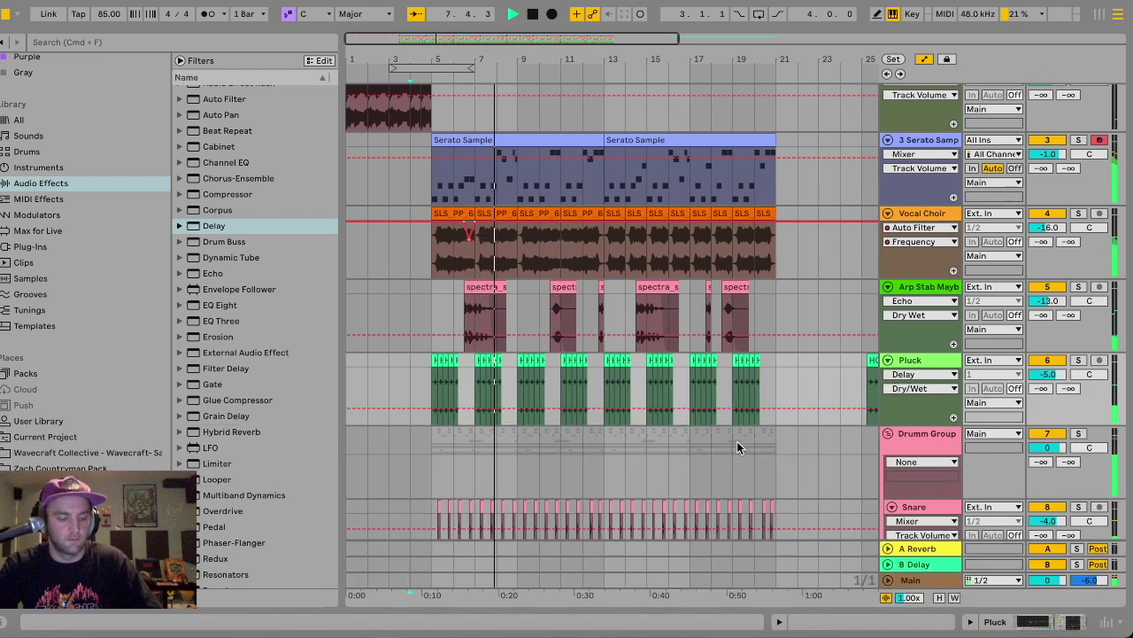
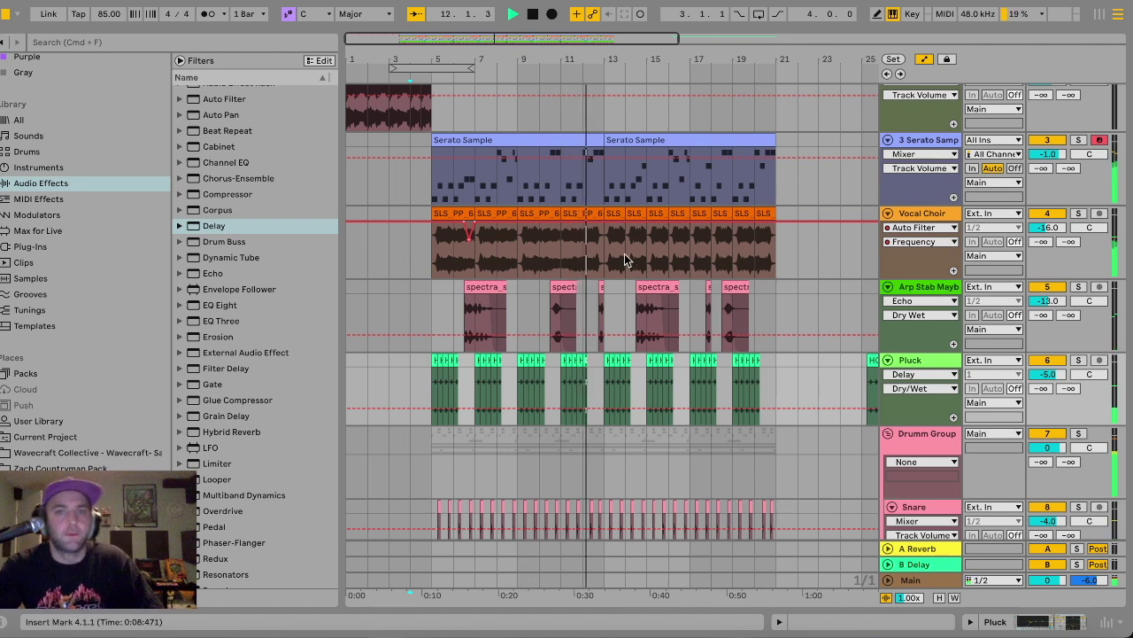
# Insert a new audio track directly below the Pluck track.
pyautogui.click(428, 294)
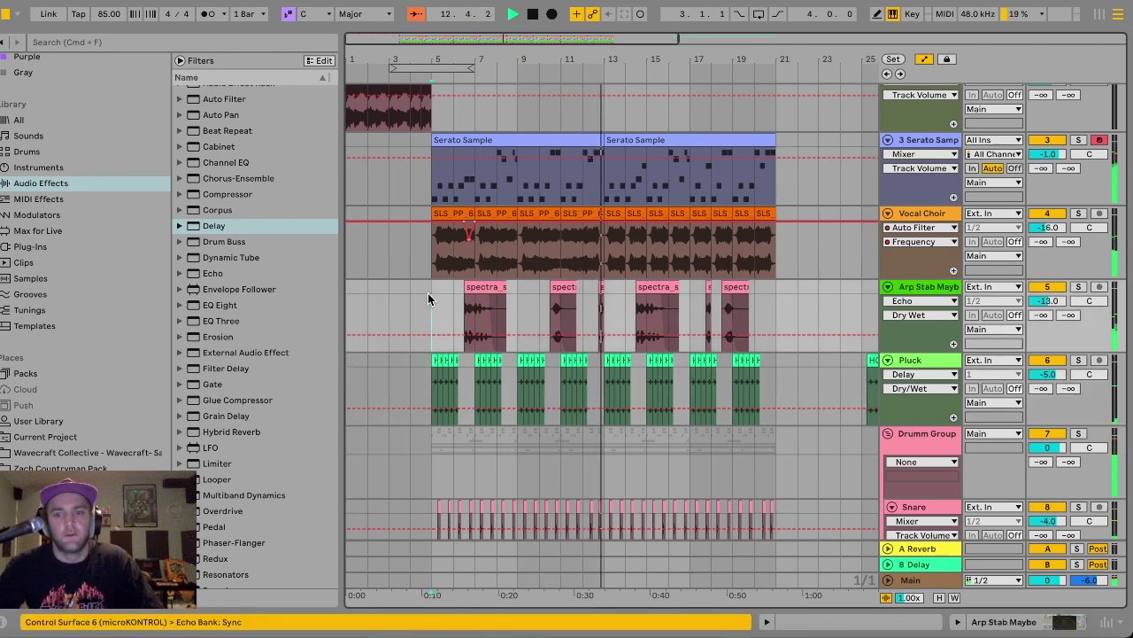
pyautogui.press('+')
pyautogui.press('+')
pyautogui.scroll(-2, 428, 294)
pyautogui.scroll(-1, 437, 274)
pyautogui.hscroll(1, 436, 275)
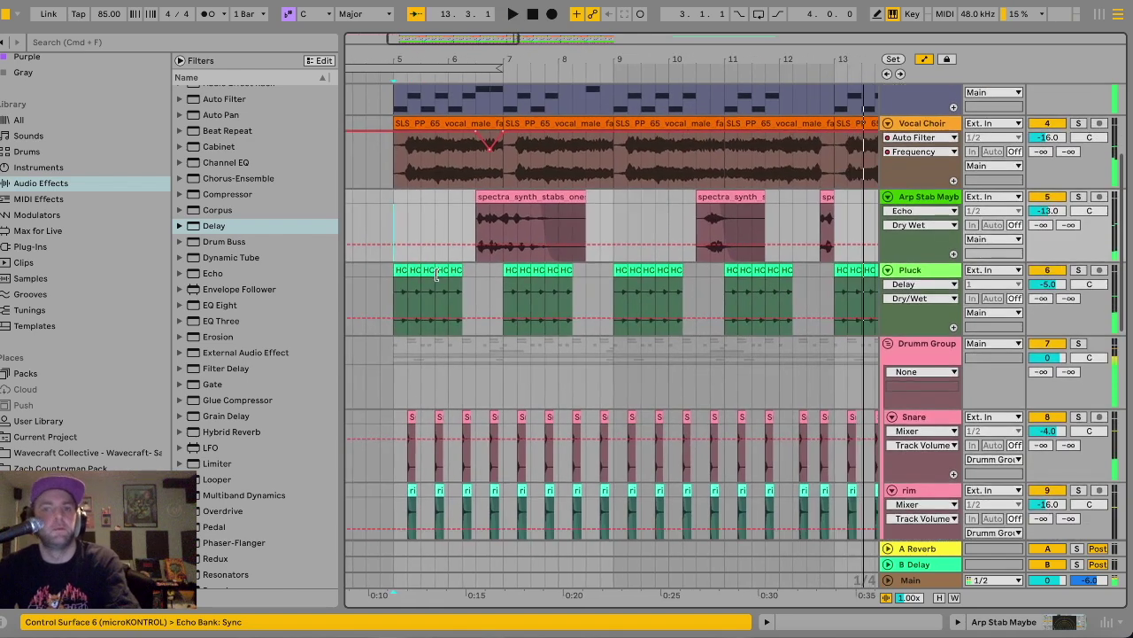
pyautogui.hscroll(1, 536, 264)
pyautogui.scroll(-1, 535, 264)
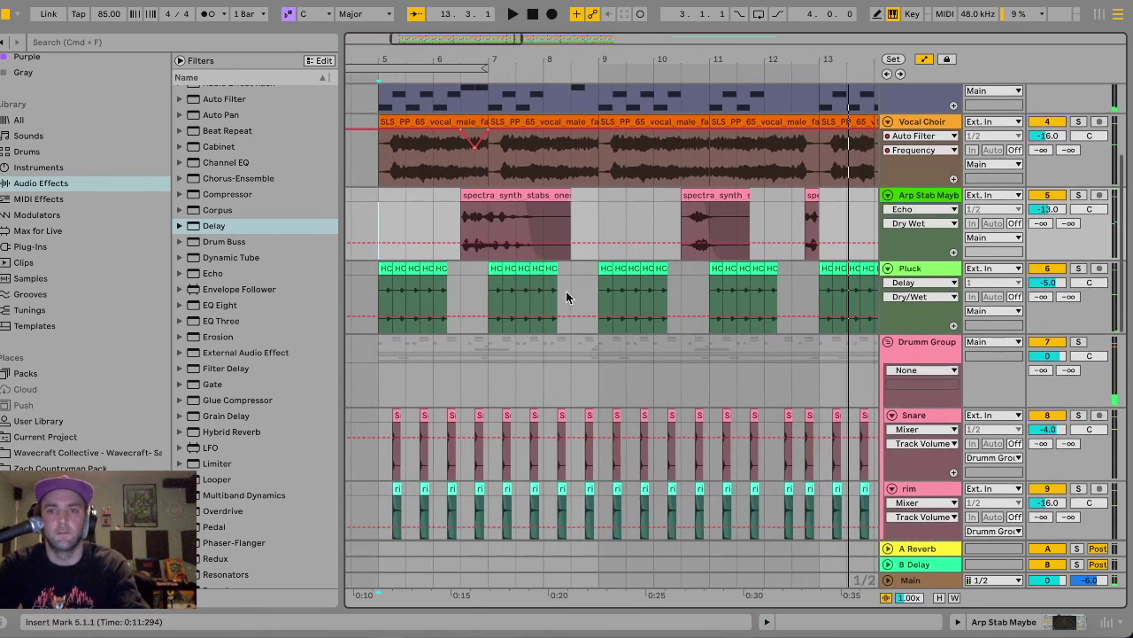
pyautogui.click(927, 264)
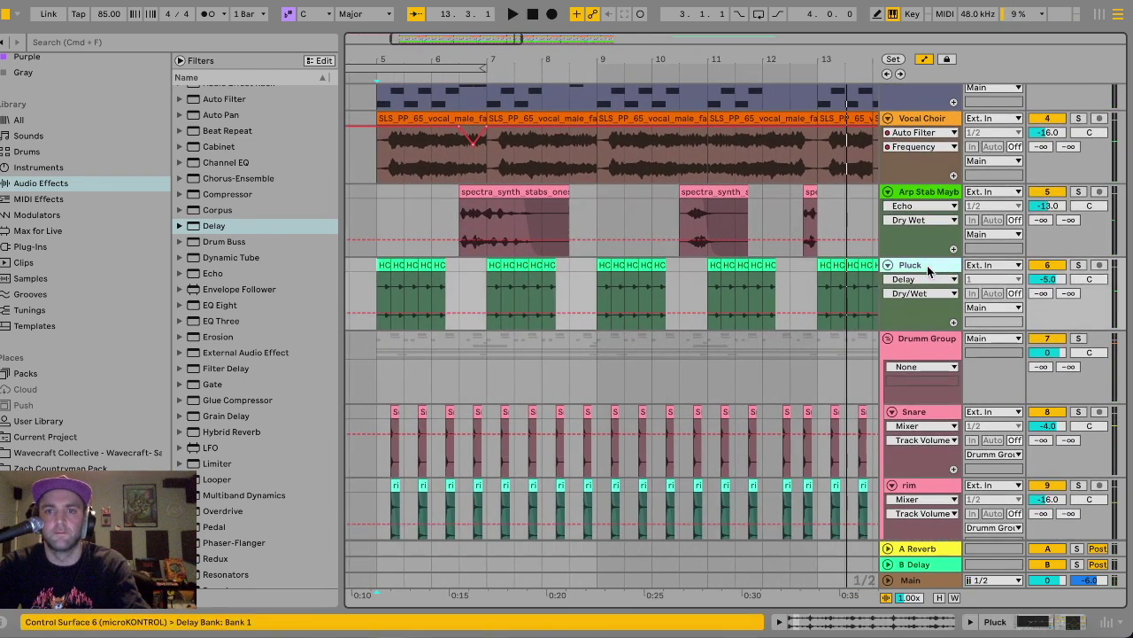
pyautogui.press('super+t')
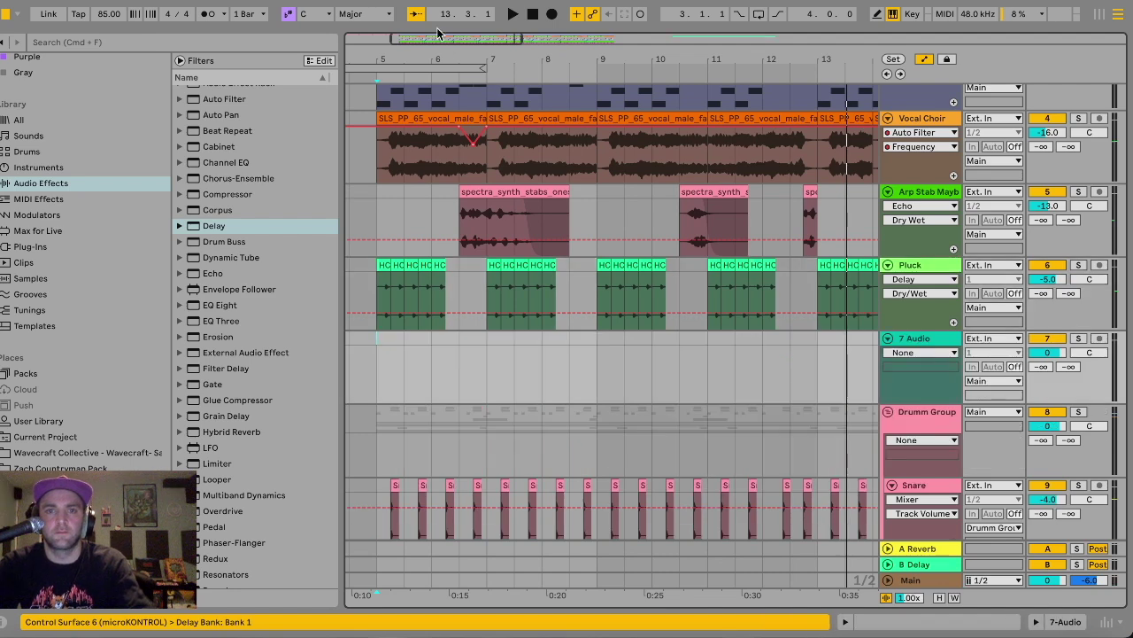
# Place Scratch Sample.alc from the STREAM DRUMS folder on the new audio track at 12.3.1.
pyautogui.press('-')
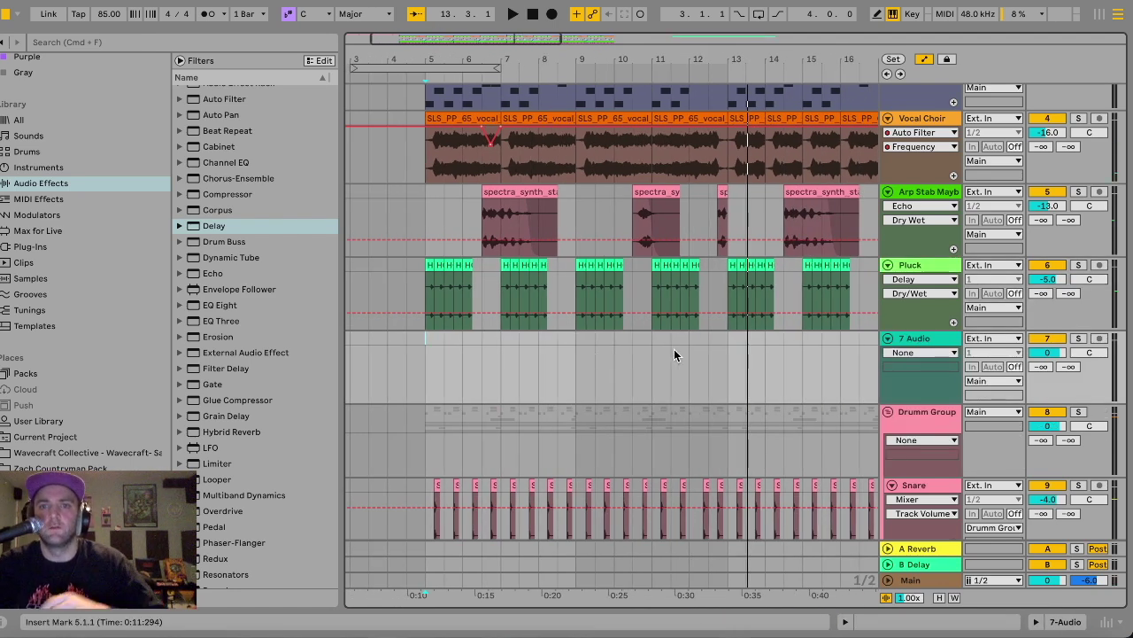
pyautogui.hscroll(3, 674, 355)
pyautogui.scroll(1, 675, 355)
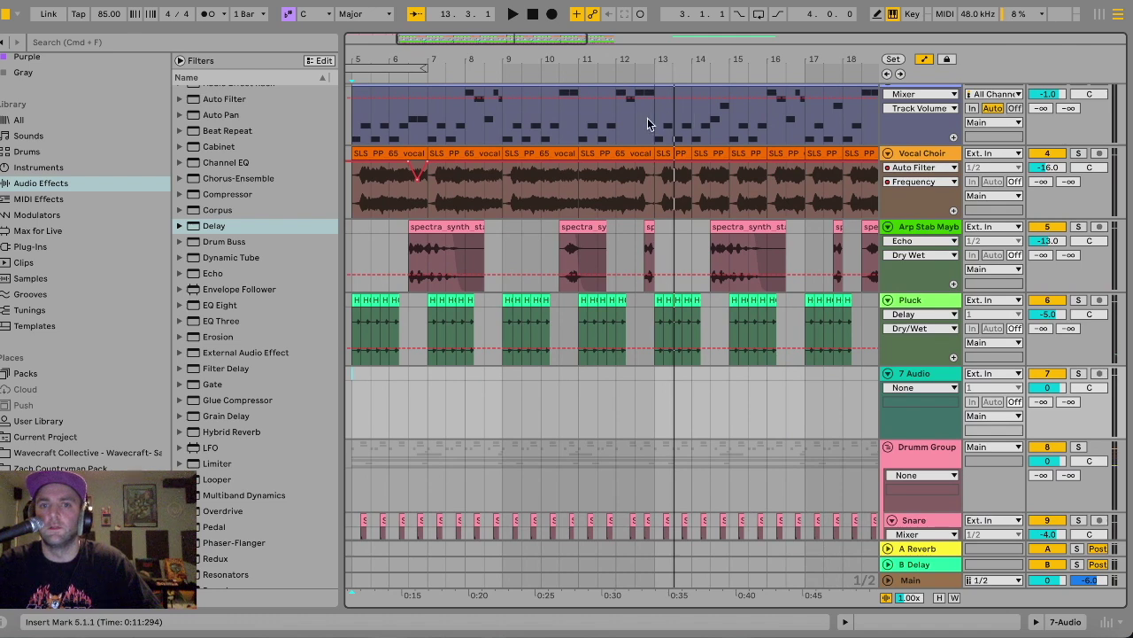
pyautogui.click(87, 421)
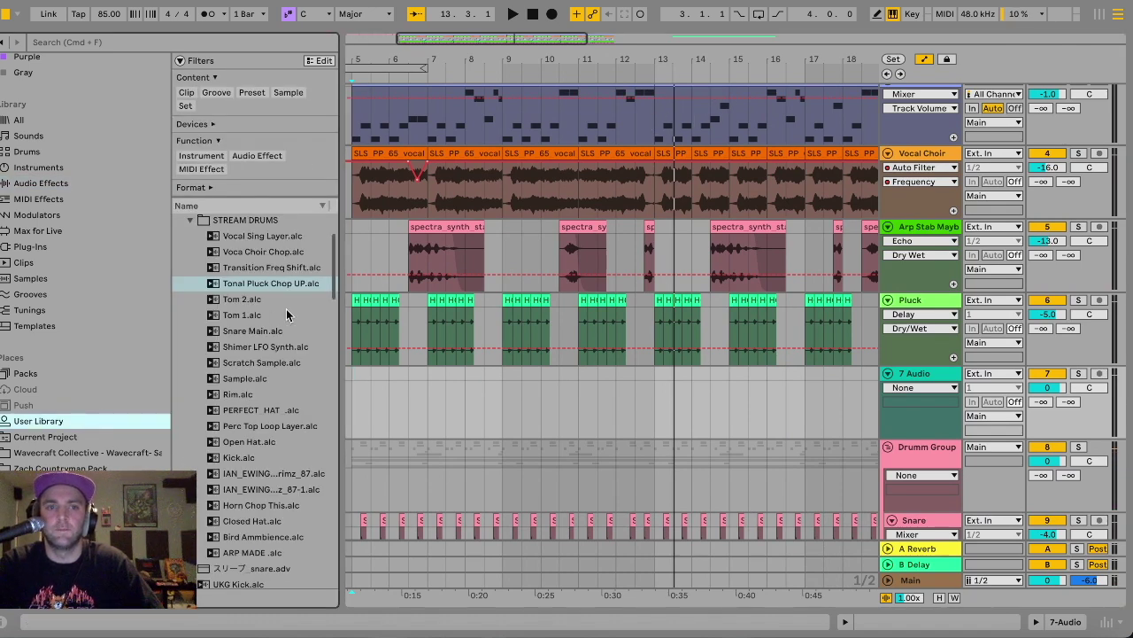
pyautogui.scroll(1, 287, 314)
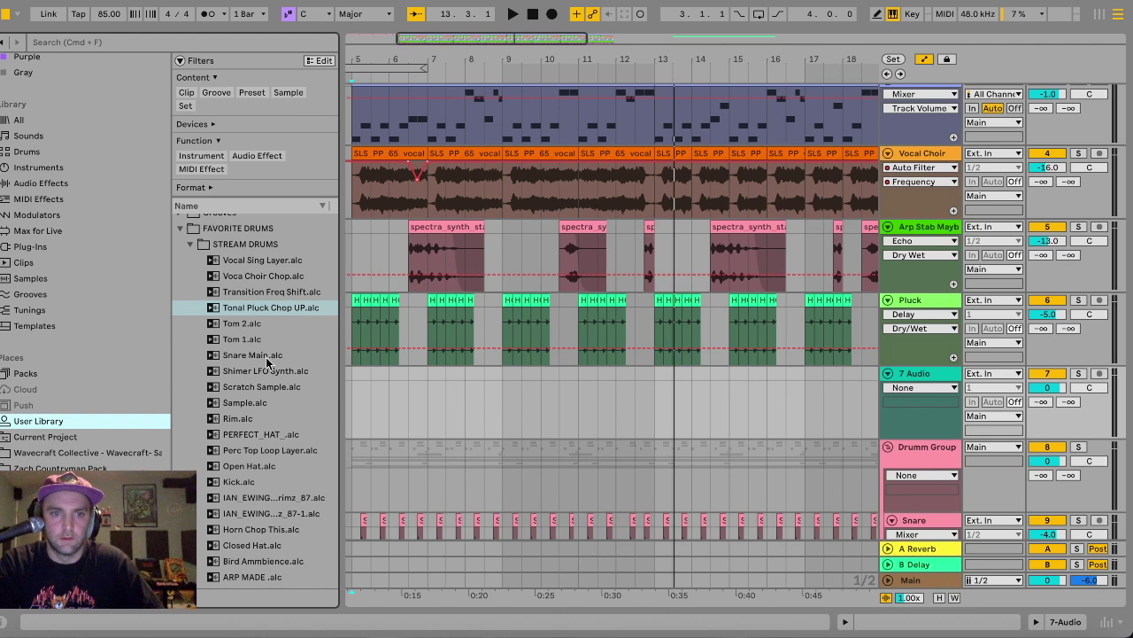
pyautogui.click(243, 389)
pyautogui.moveTo(437, 406)
pyautogui.mouseDown()
pyautogui.moveTo(665, 412)
pyautogui.moveTo(636, 403)
pyautogui.mouseUp()
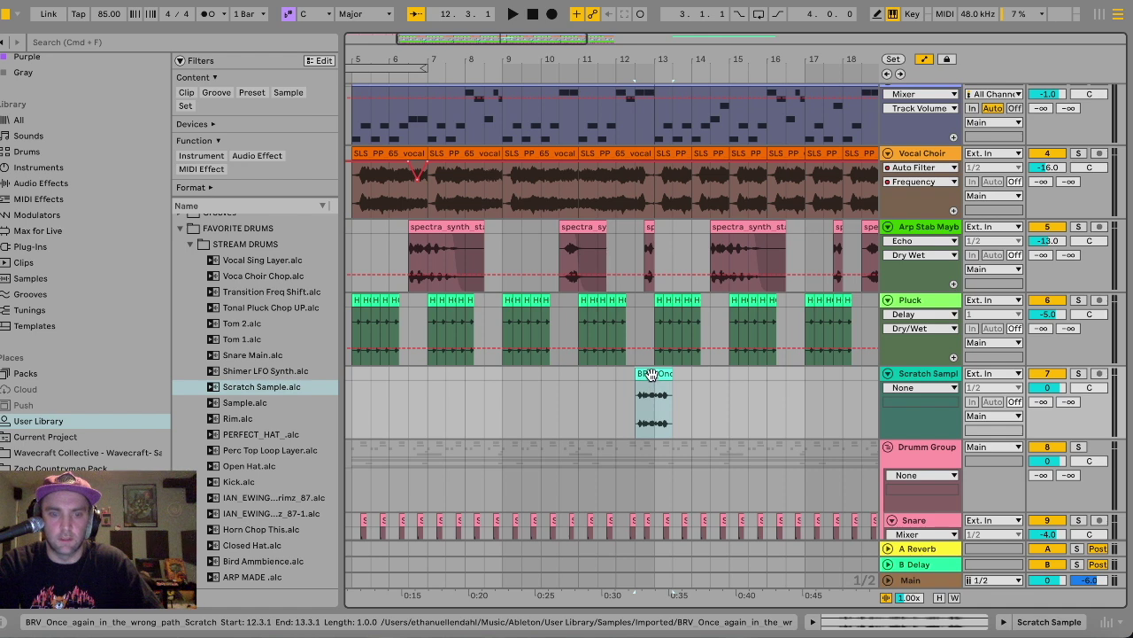
# Open the scratch clip's sample view and audition the clip soloed from 12.3.1.
pyautogui.doubleClick(651, 372)
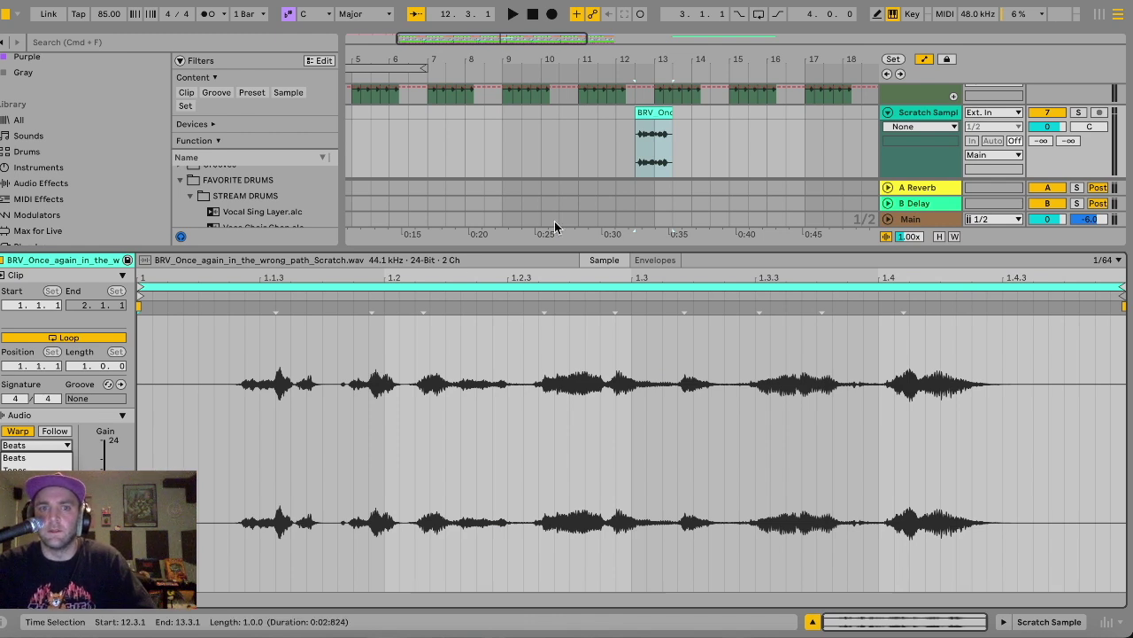
pyautogui.click(599, 151)
pyautogui.click(642, 155)
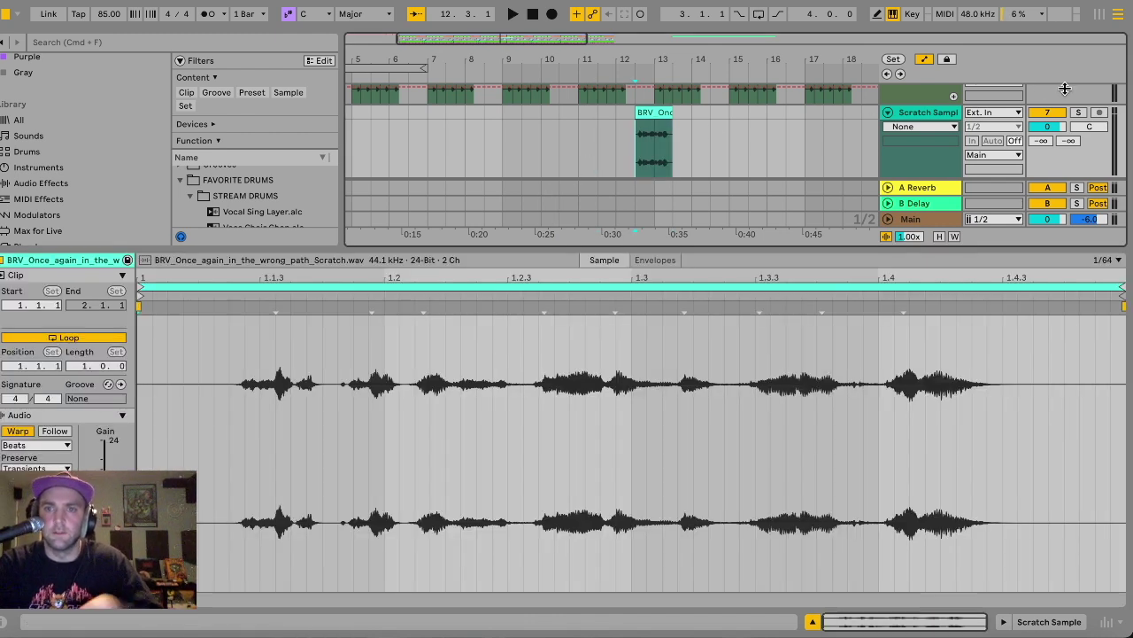
pyautogui.press('space')
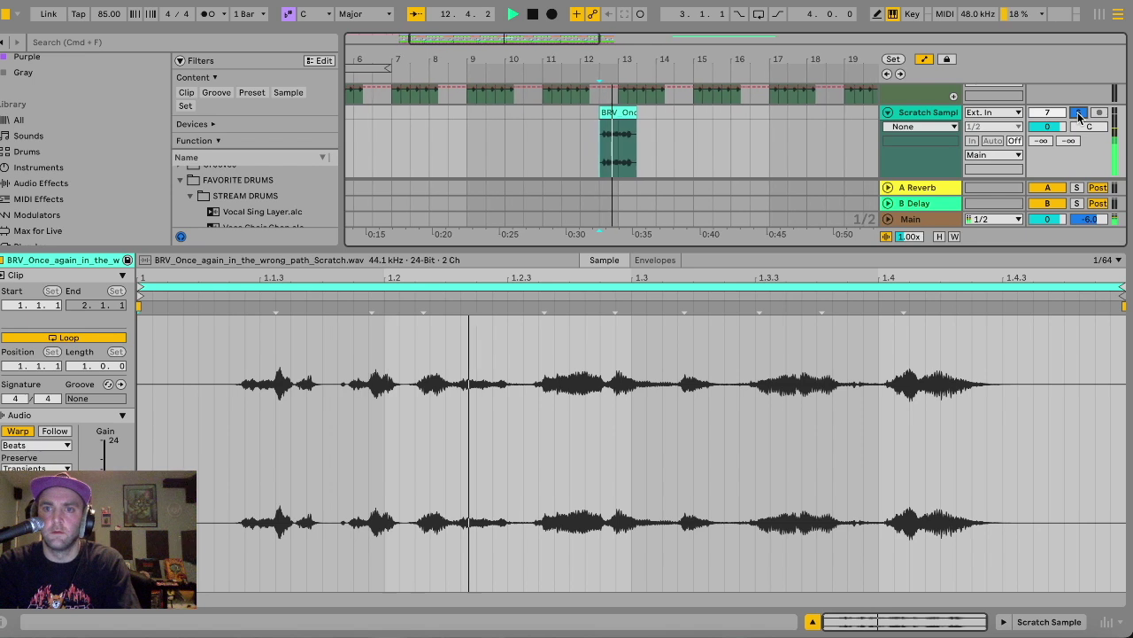
pyautogui.press('space')
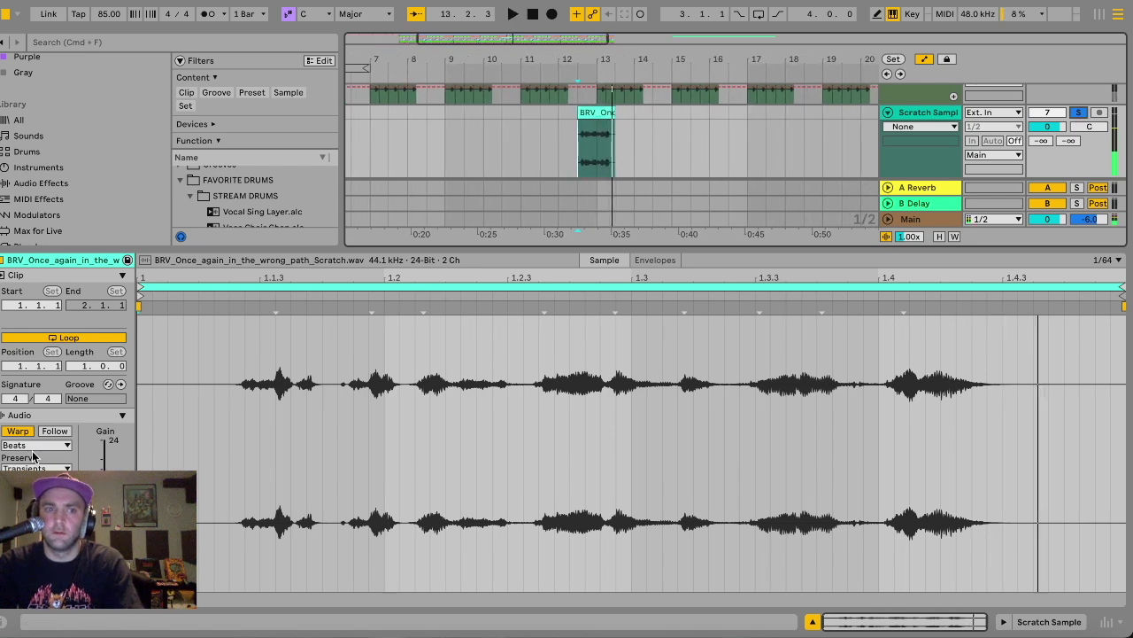
# Set the scratch clip's warp mode to Texture, stretch its loop length to four bars, and set grain size to 232.41.
pyautogui.click(45, 446)
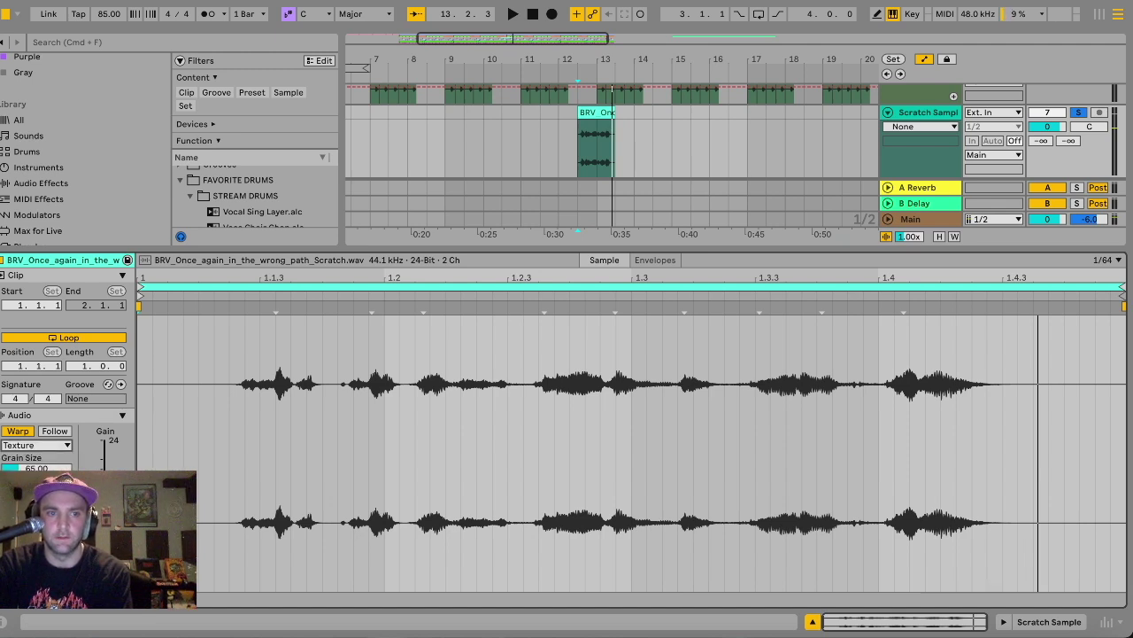
pyautogui.click(55, 528)
pyautogui.click(55, 529)
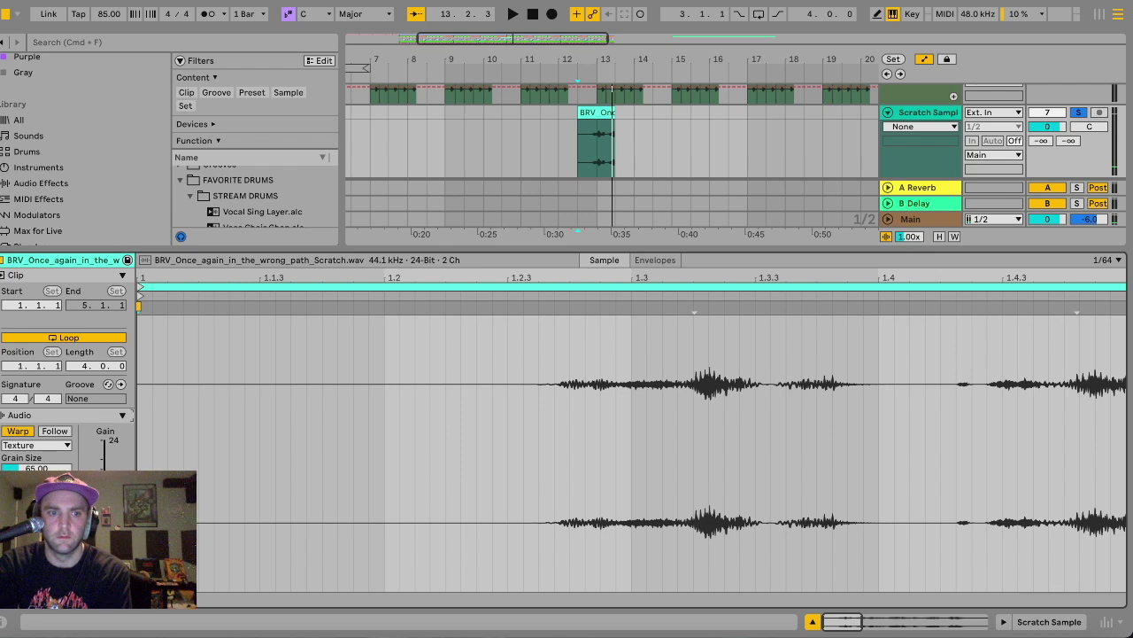
pyautogui.moveTo(35, 466); pyautogui.dragTo(36, 425)
# Trim the scratch clip to span 12.3.1 to 13.1.1 and listen to it with the full mix.
pyautogui.press('space')
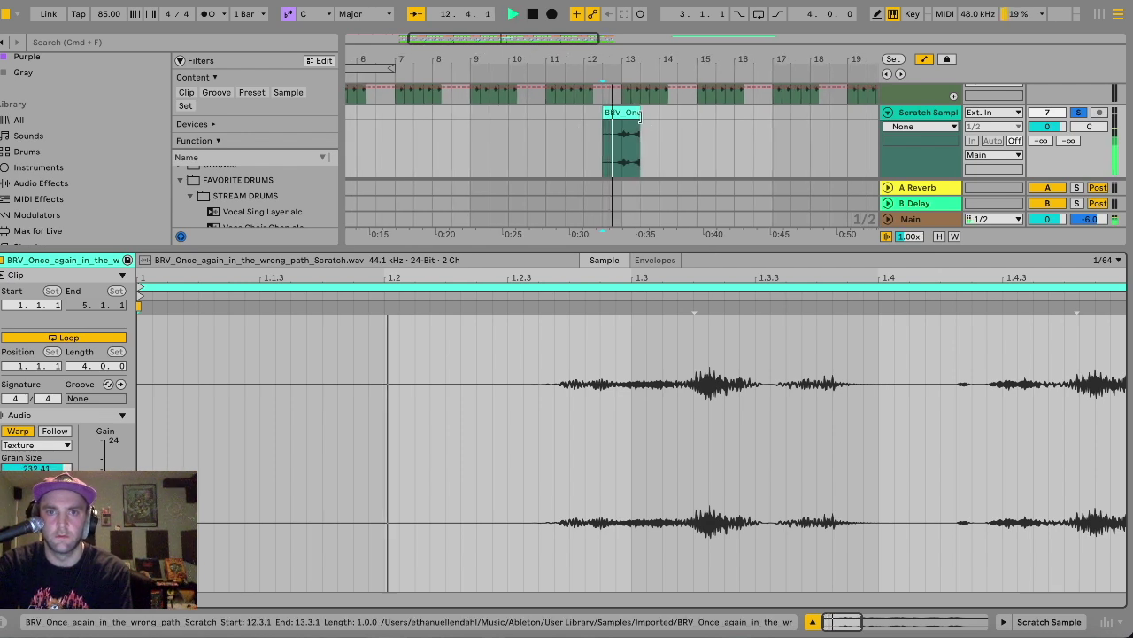
pyautogui.press('space')
pyautogui.moveTo(623, 113); pyautogui.dragTo(613, 116)
pyautogui.press('z')
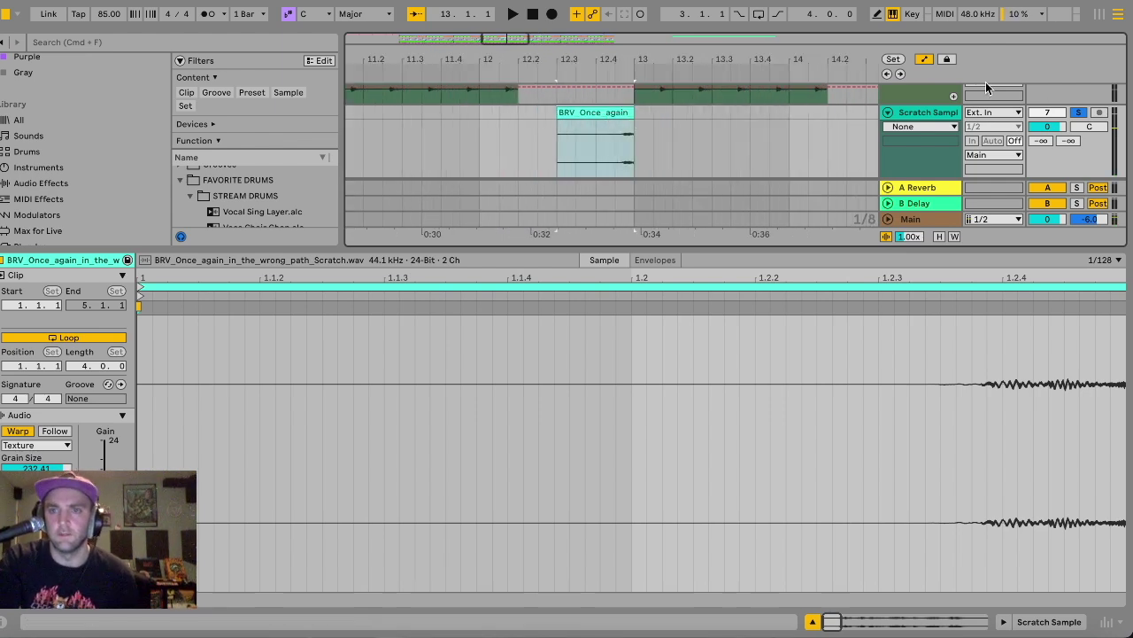
pyautogui.press('space')
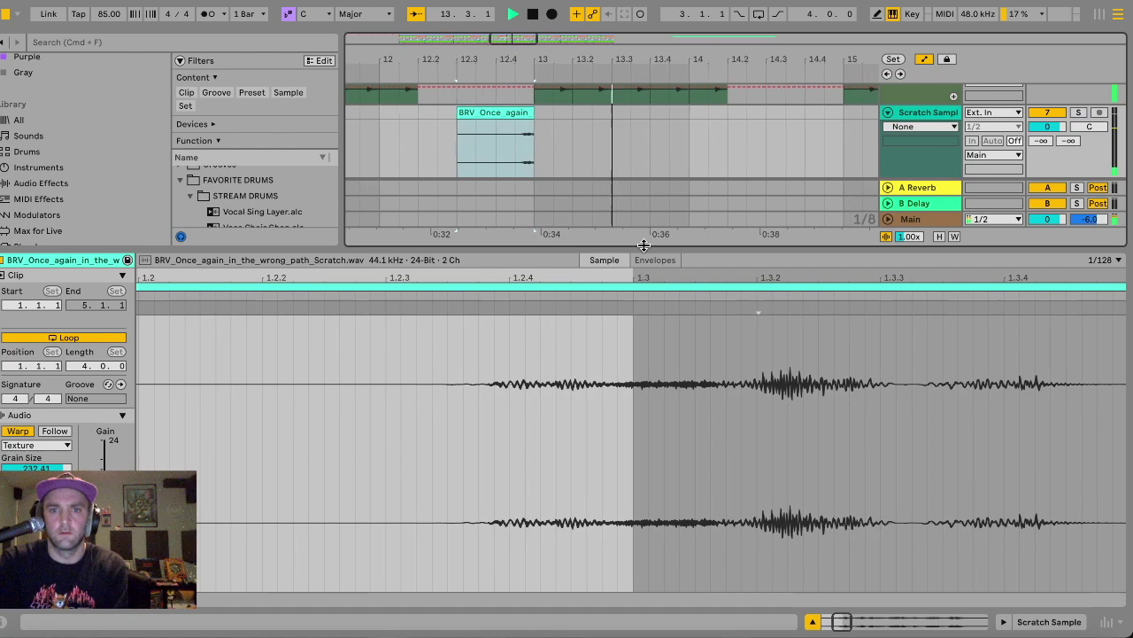
pyautogui.doubleClick(638, 245)
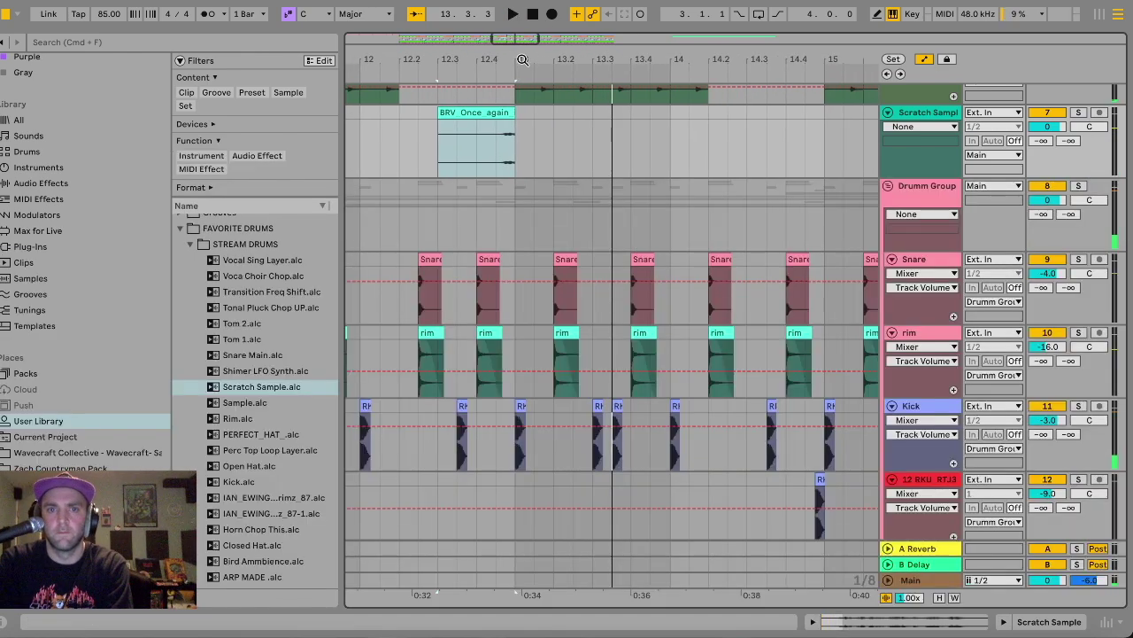
# Add an Echo effect to the Scratch Sample track with 27% feedback and 49% dry/wet.
pyautogui.scroll(3, 528, 179)
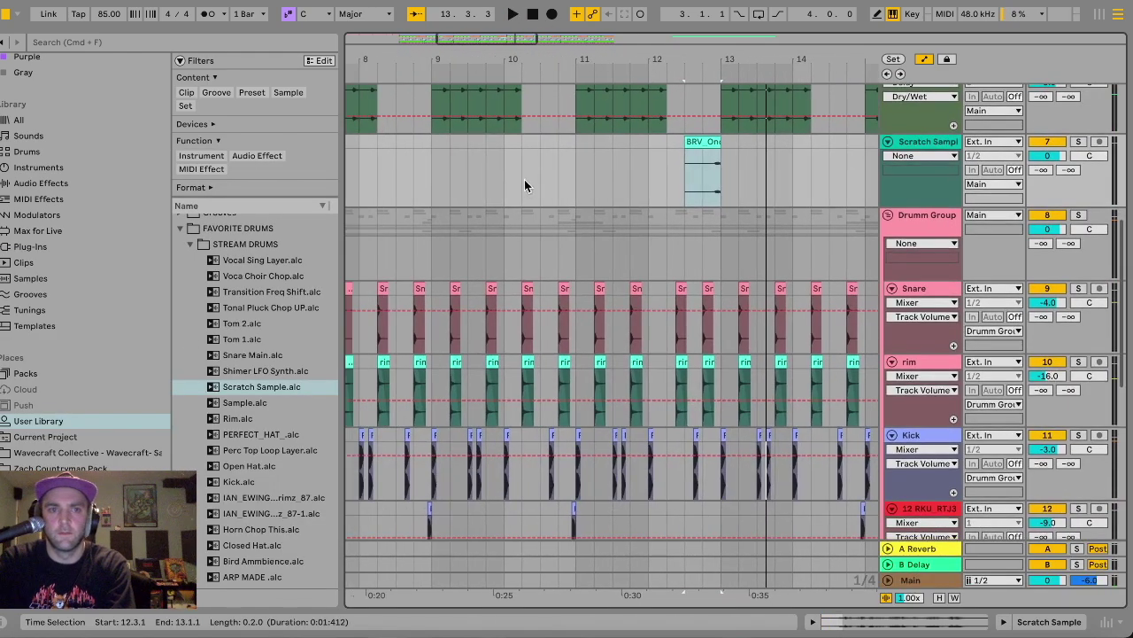
pyautogui.click(62, 184)
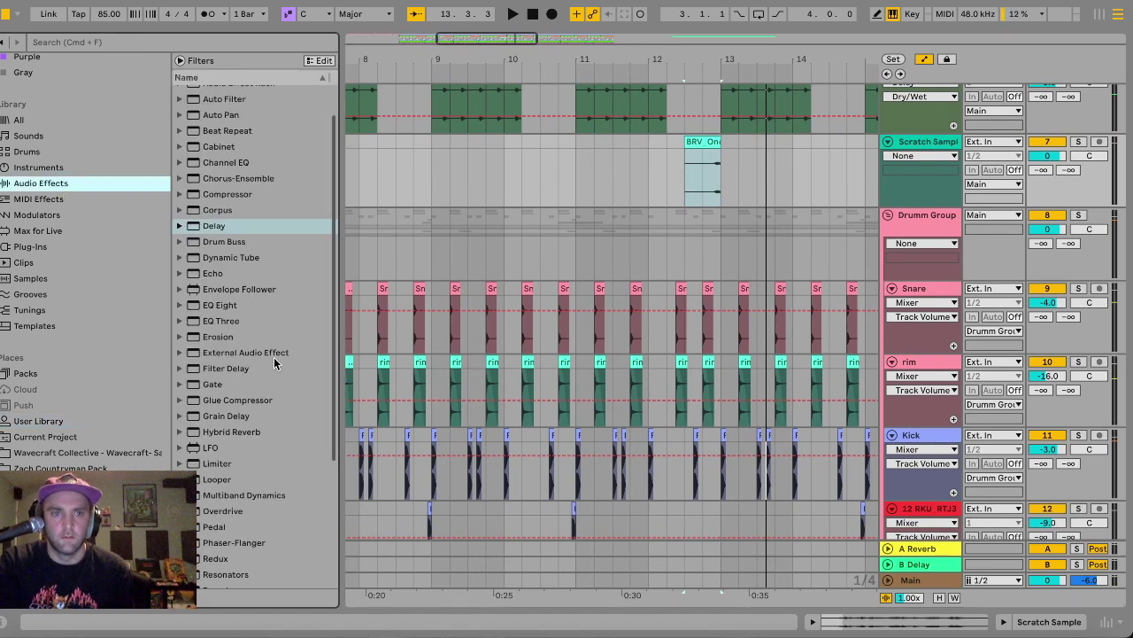
pyautogui.click(217, 286)
pyautogui.moveTo(221, 273); pyautogui.dragTo(600, 290)
pyautogui.moveTo(394, 574); pyautogui.dragTo(394, 595)
pyautogui.moveTo(69, 580); pyautogui.dragTo(69, 594)
# Play the arrangement from 12.4.1 to hear the echoed scratch and review the surrounding tracks.
pyautogui.click(690, 153)
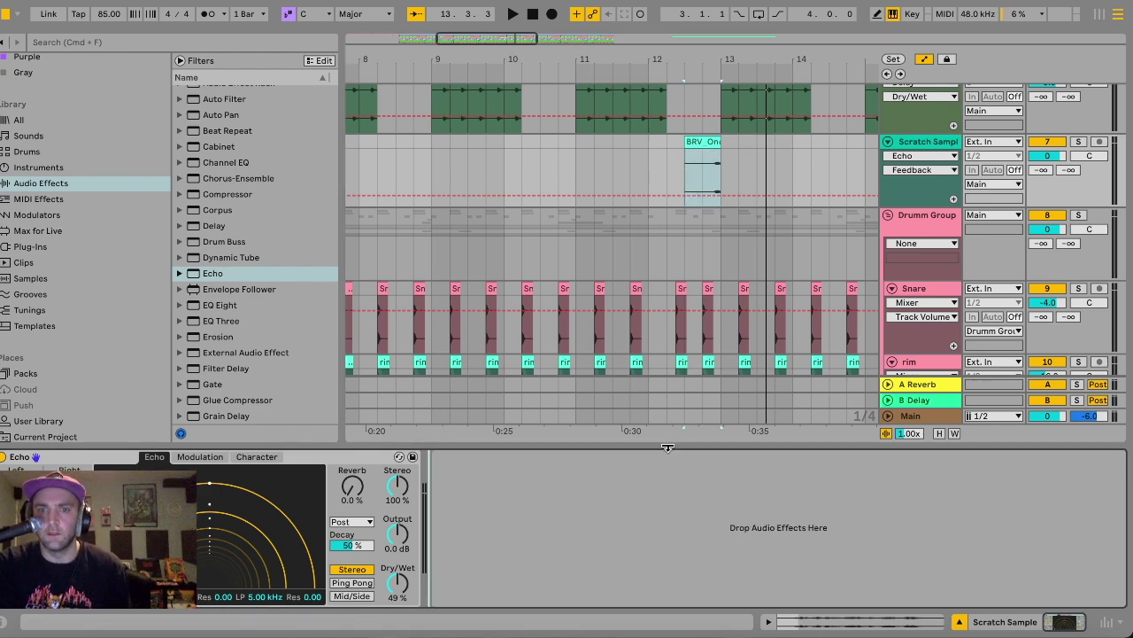
pyautogui.press('super+alt+l')
pyautogui.click(702, 180)
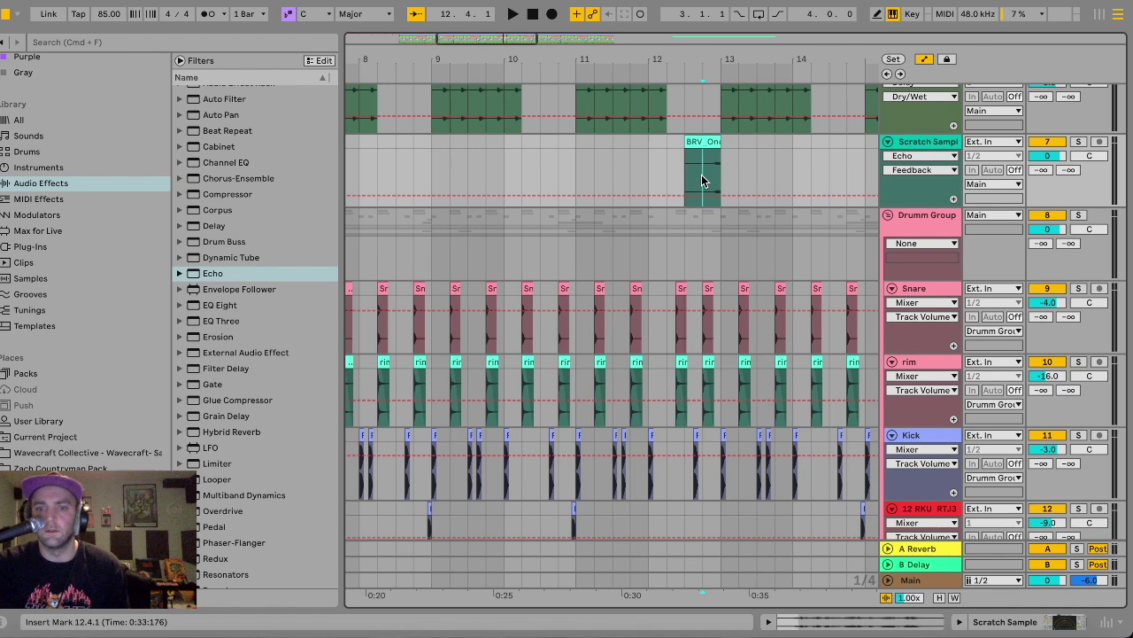
pyautogui.press('+')
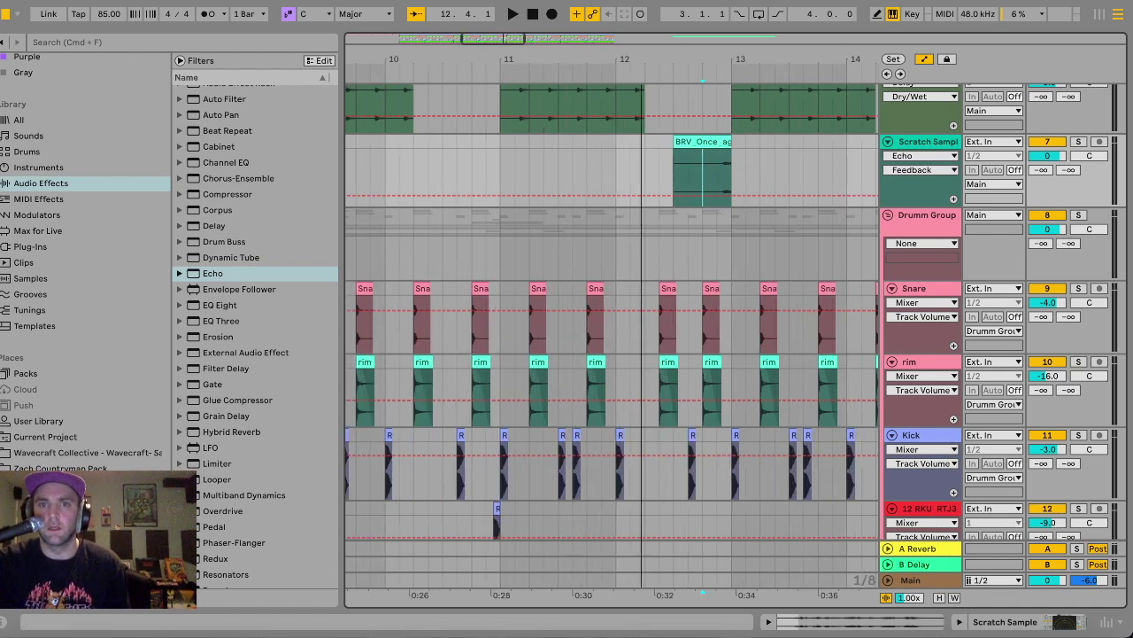
pyautogui.press('-')
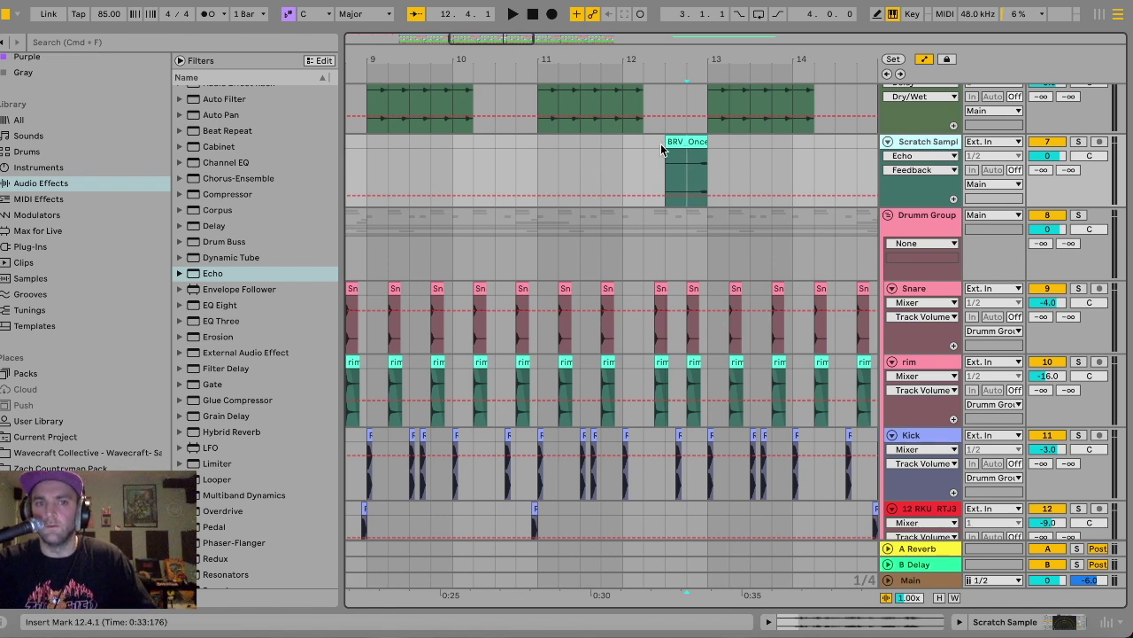
pyautogui.press('-')
pyautogui.press('-')
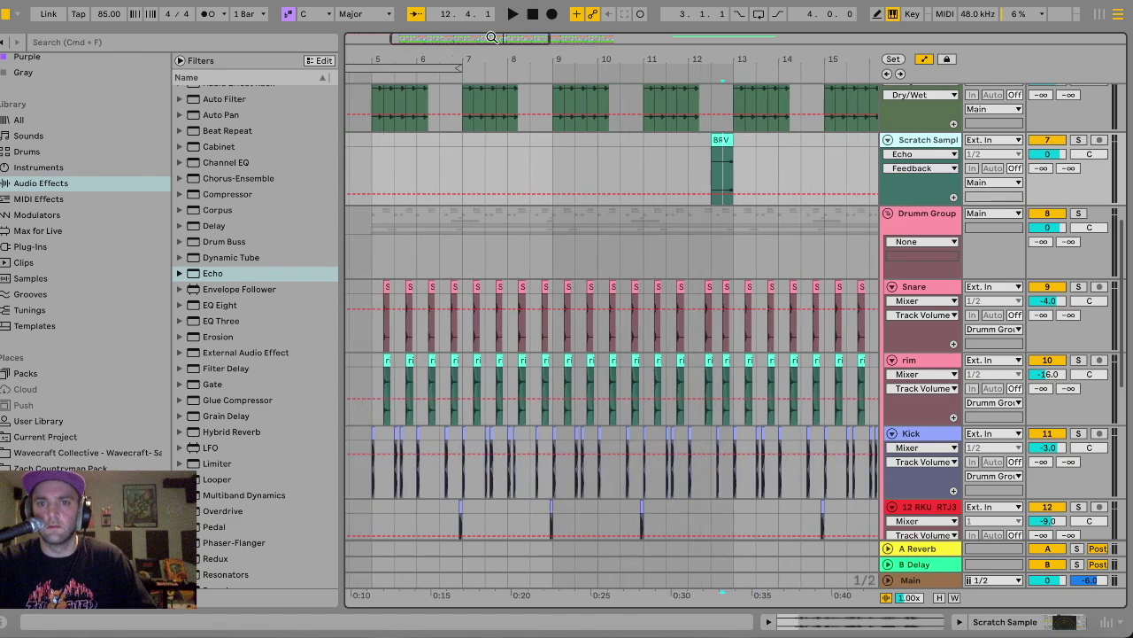
pyautogui.press('space')
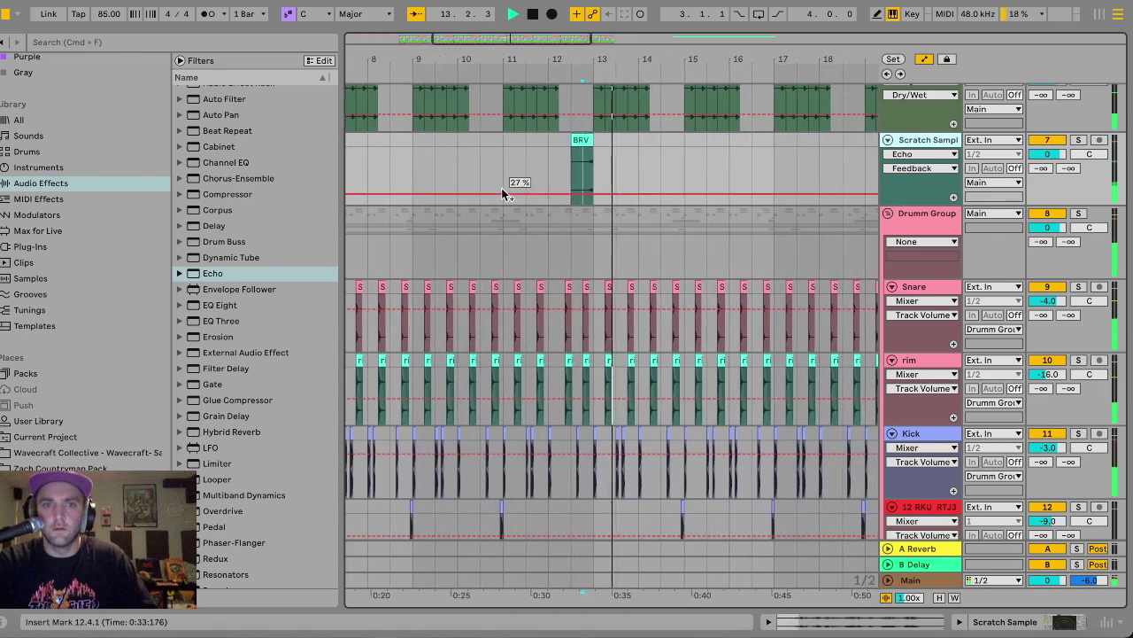
pyautogui.hscroll(-5, 503, 189)
pyautogui.scroll(8, 503, 189)
pyautogui.press('space')
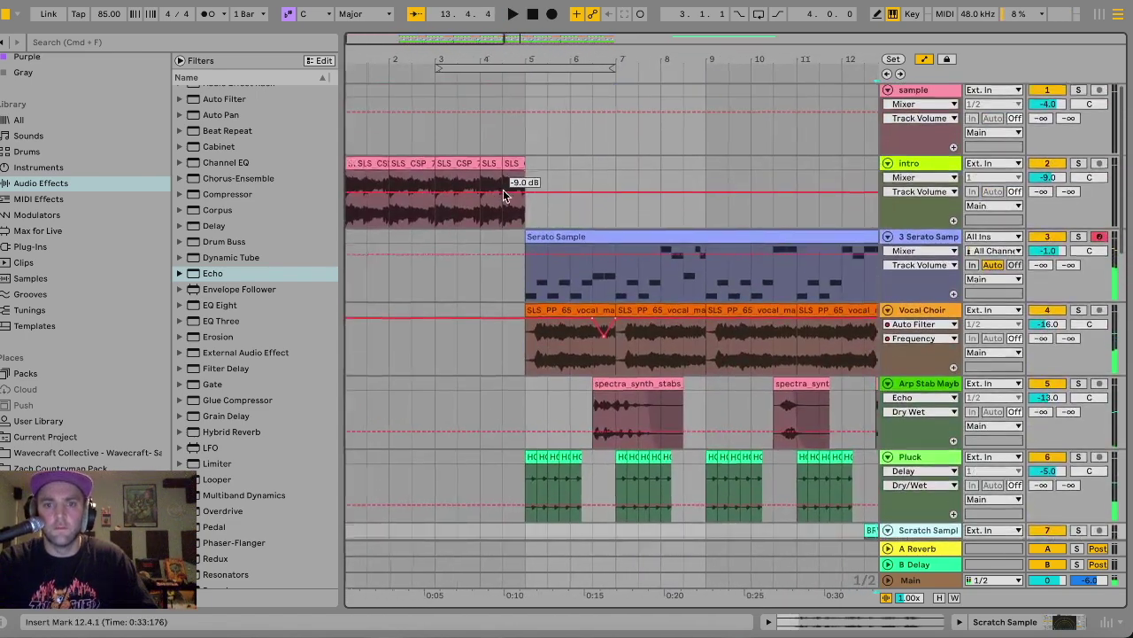
# Place another Scratch Sample.alc clip on the Scratch Sample track at 4.1.1, ending at 5.1.1.
pyautogui.scroll(-5, 503, 195)
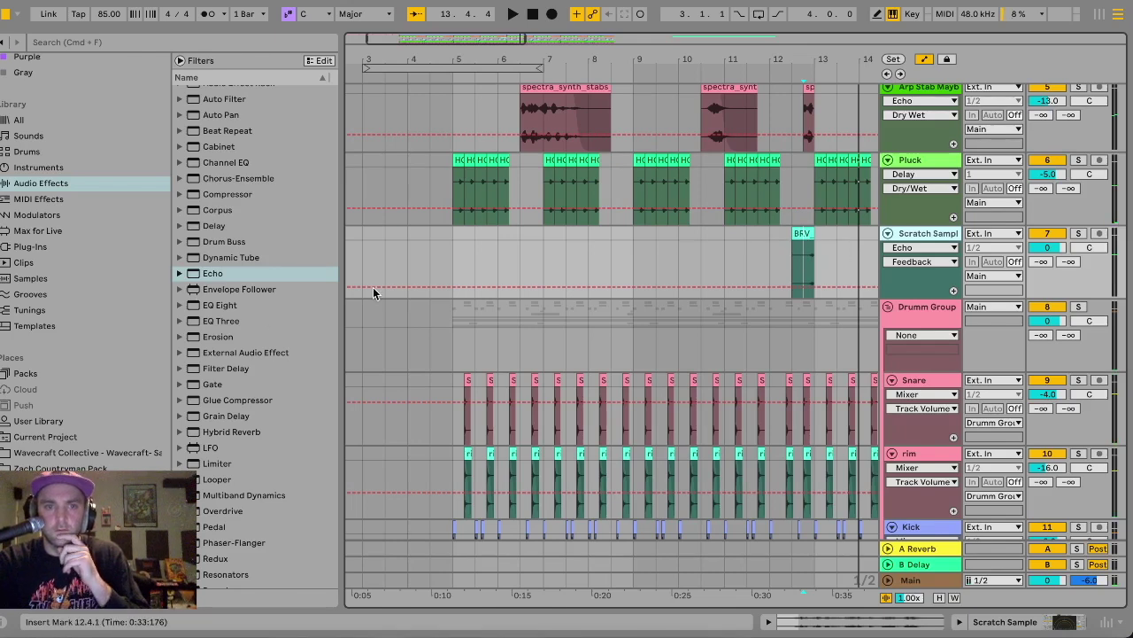
pyautogui.scroll(-10, 123, 450)
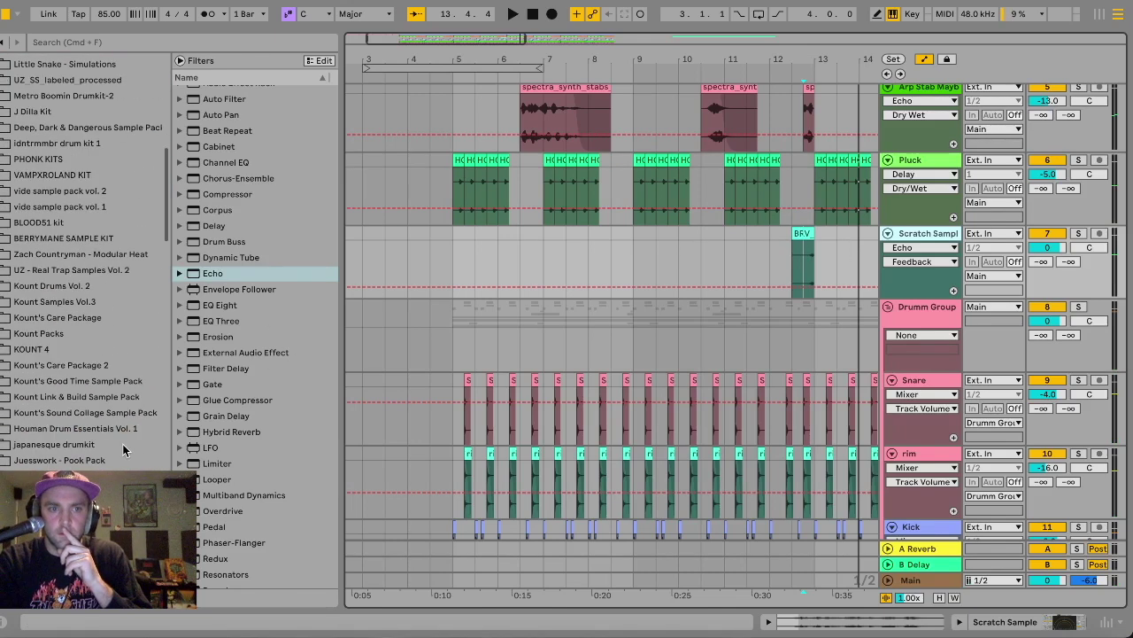
pyautogui.scroll(10, 123, 450)
pyautogui.click(59, 457)
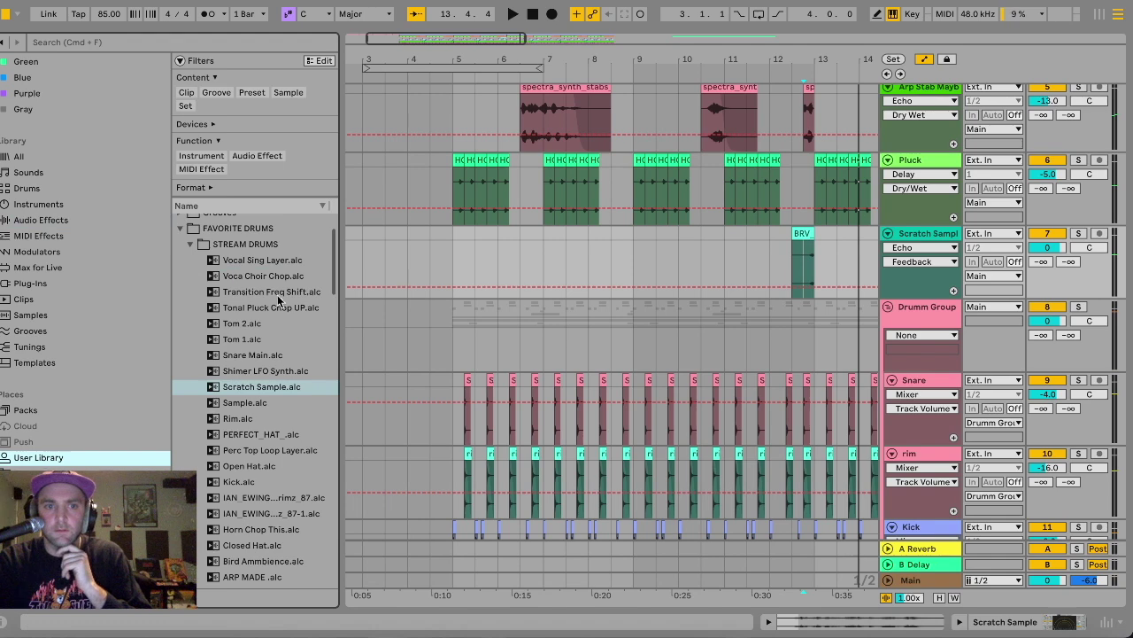
pyautogui.moveTo(253, 386); pyautogui.dragTo(445, 232)
# Set the warp mode of the scratch clip at 4.1.1 to Complex.
pyautogui.doubleClick(440, 257)
pyautogui.click(35, 444)
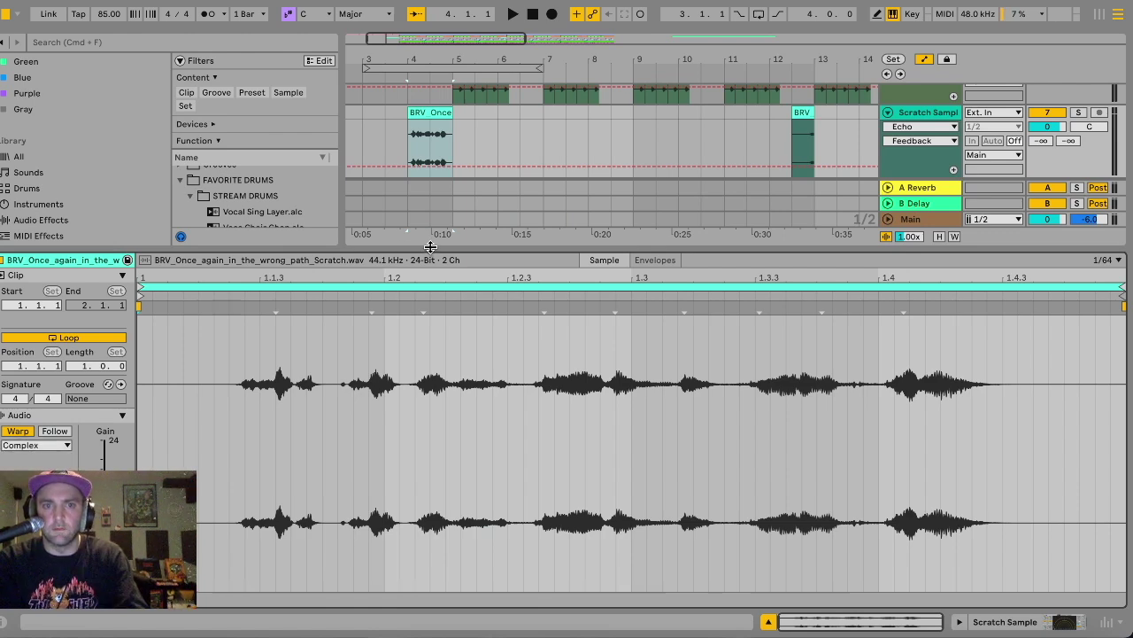
pyautogui.hotkey('ctrl', 'alt', 'l')
# Play the end of the intro into bar 5 to check the new scratch clip against the other tracks.
pyautogui.click(400, 173)
pyautogui.press('space')
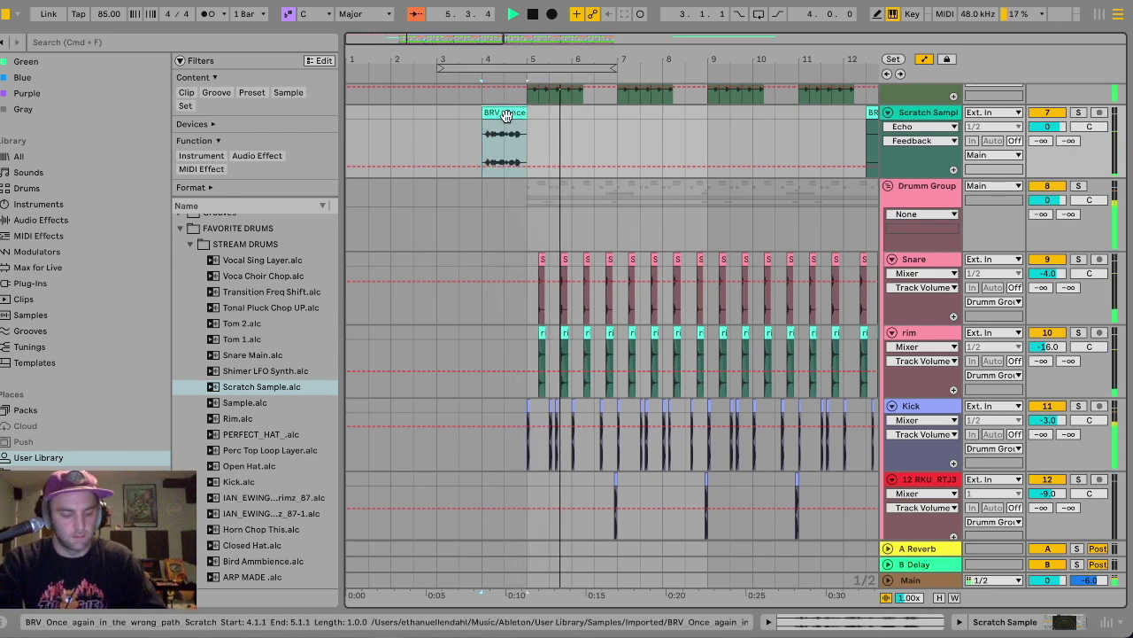
pyautogui.scroll(10, 506, 115)
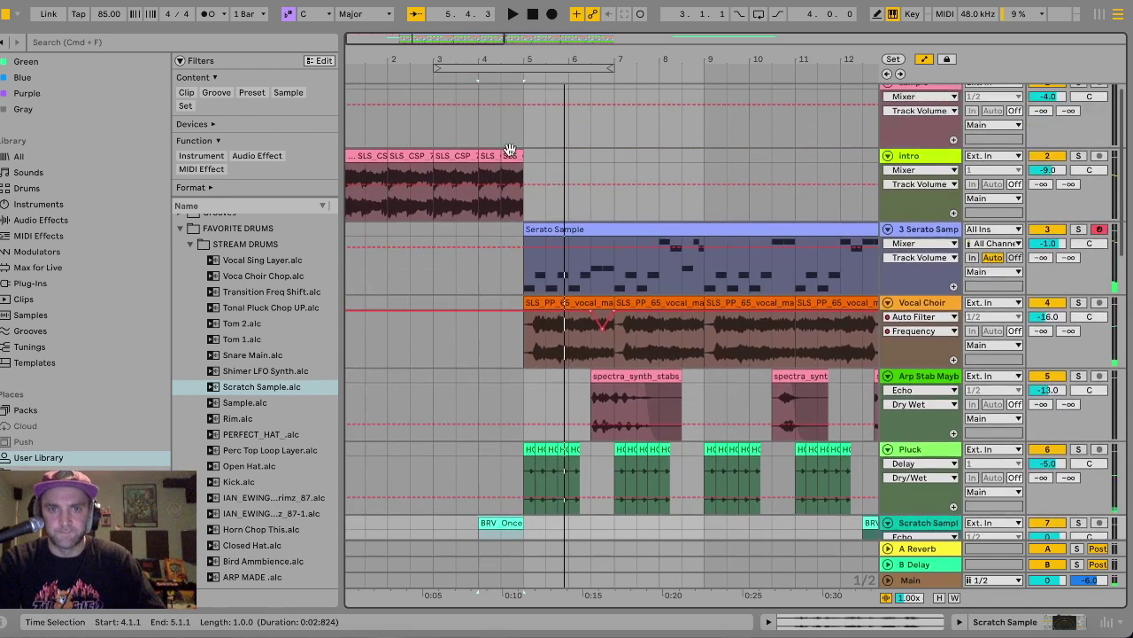
# Stop playback and load the VERB THROW.adg rack from the MASTERING CHAIN n RACKS folder onto the intro track.
pyautogui.press('space')
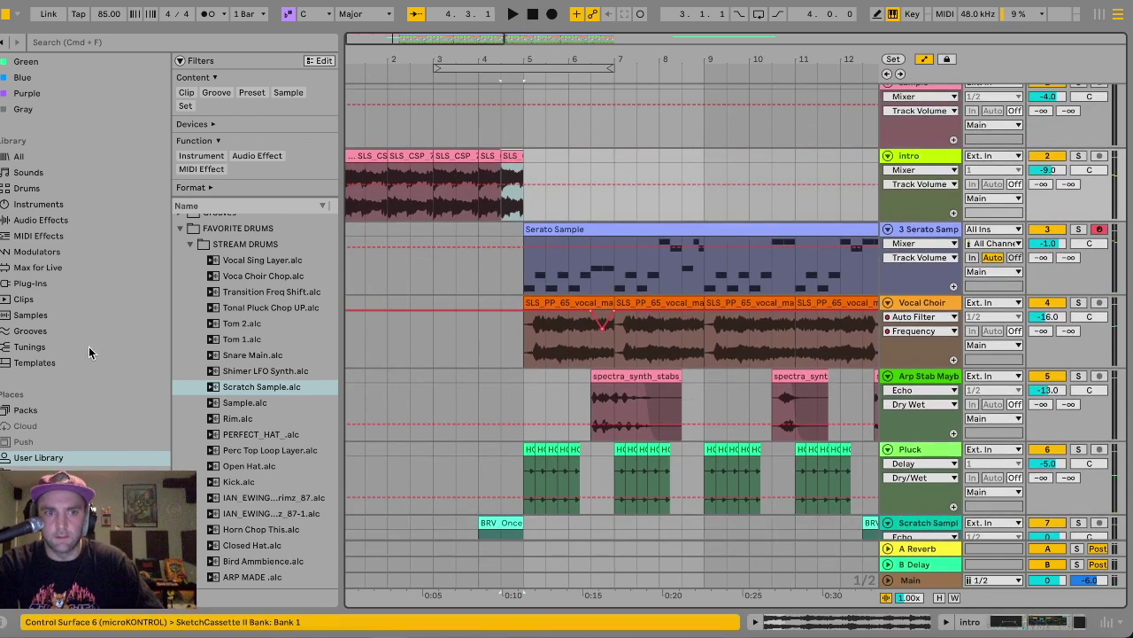
pyautogui.scroll(-10, 143, 467)
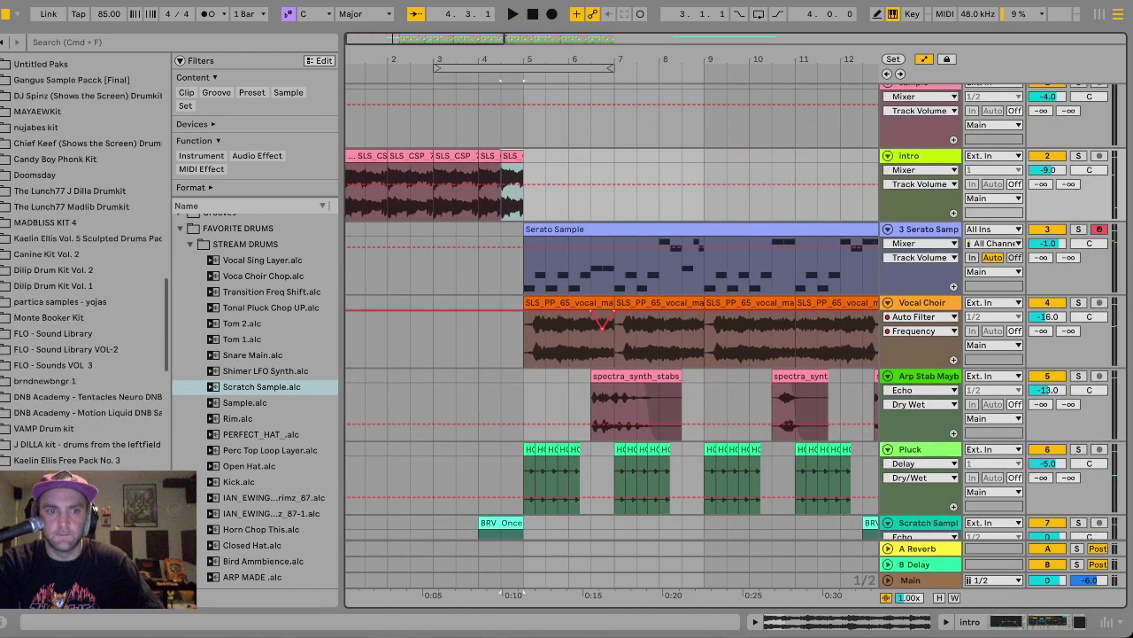
pyautogui.scroll(8, 97, 342)
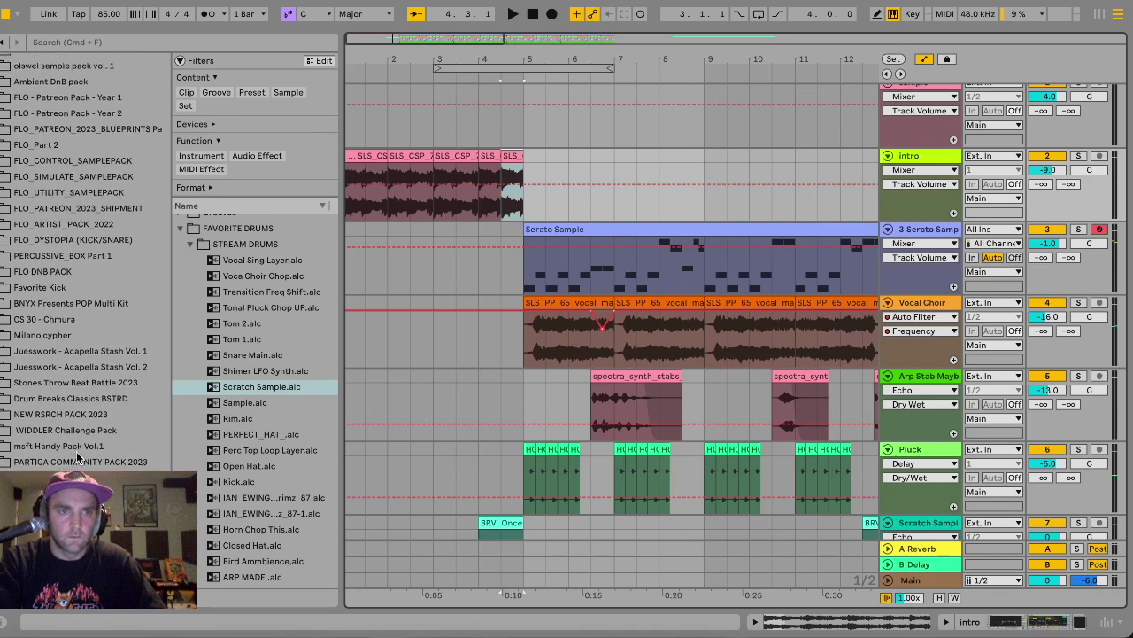
pyautogui.scroll(2, 97, 339)
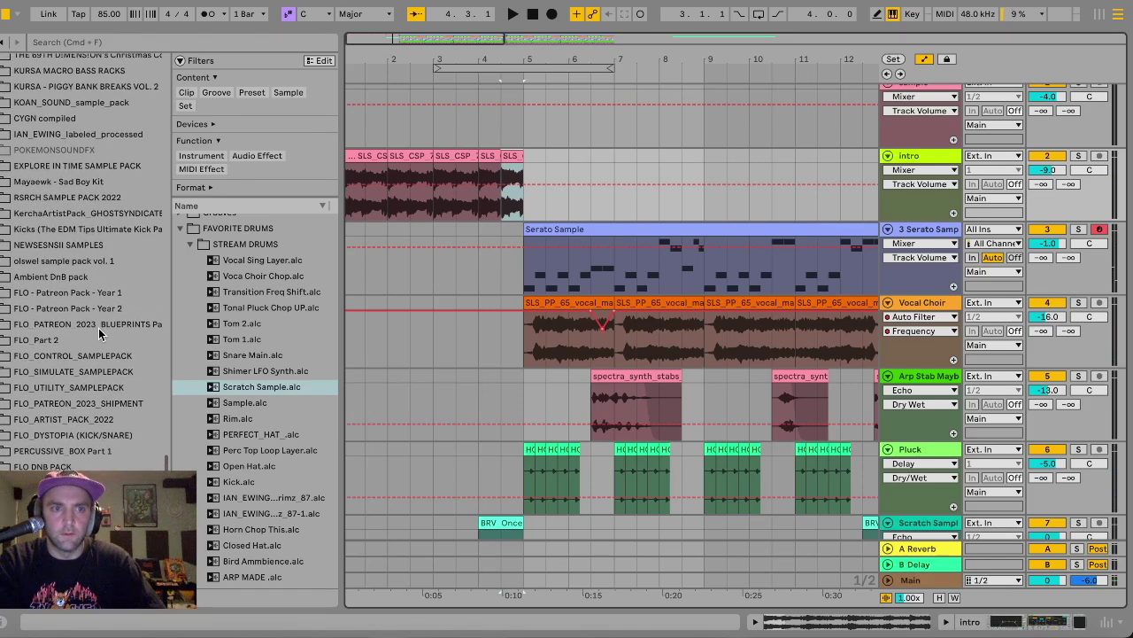
pyautogui.scroll(3, 99, 333)
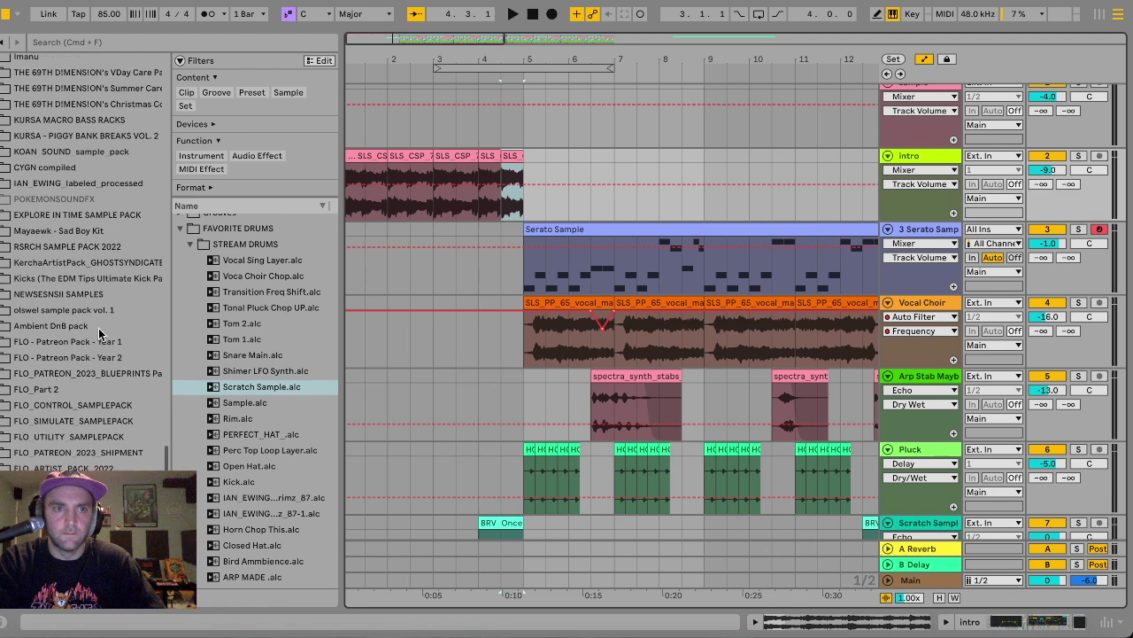
pyautogui.scroll(2, 100, 333)
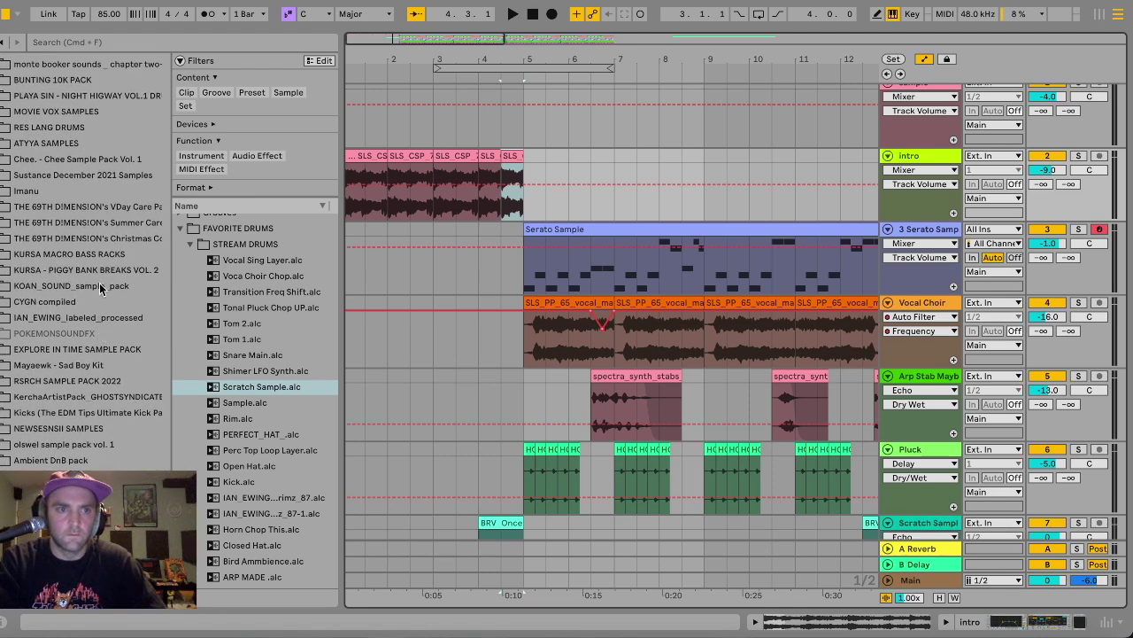
pyautogui.scroll(2, 100, 287)
pyautogui.click(107, 75)
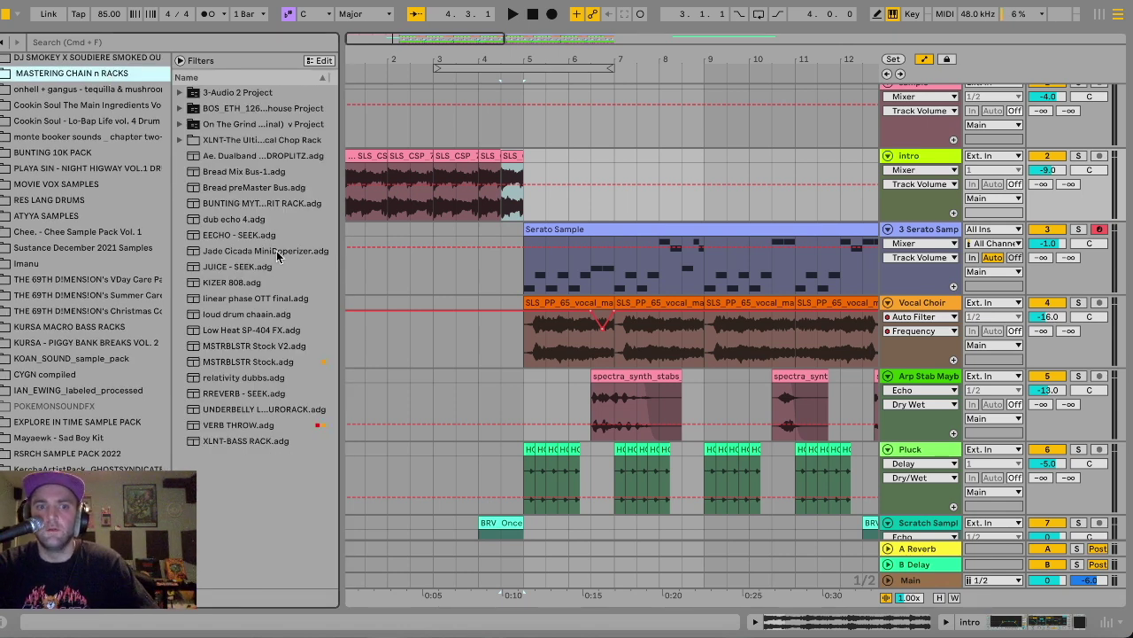
pyautogui.click(225, 426)
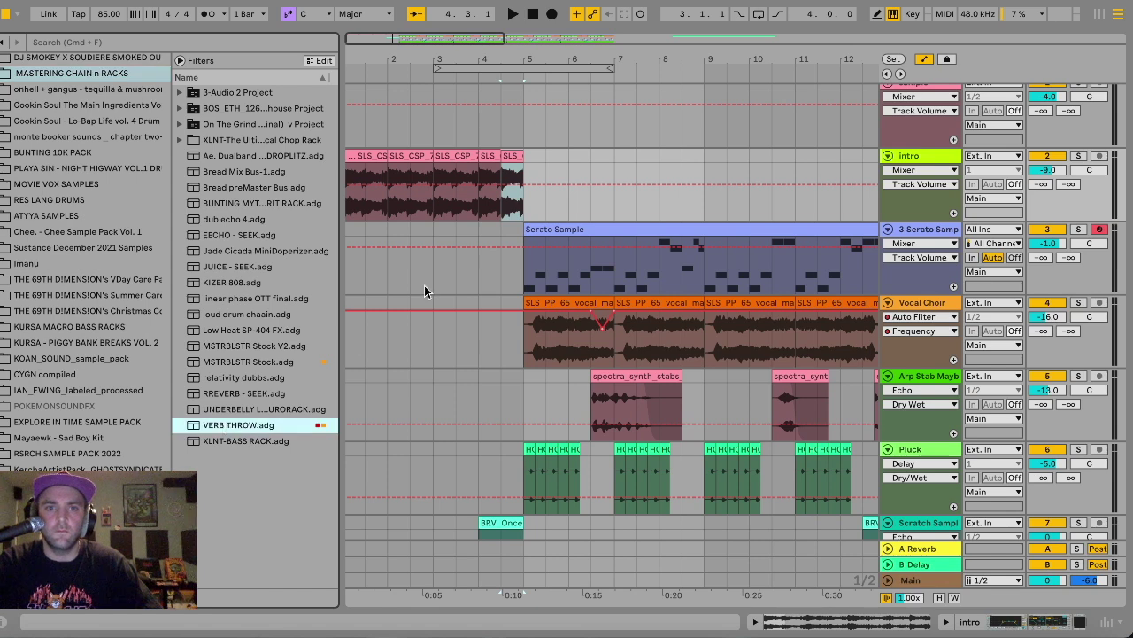
pyautogui.moveTo(502, 207); pyautogui.dragTo(504, 212)
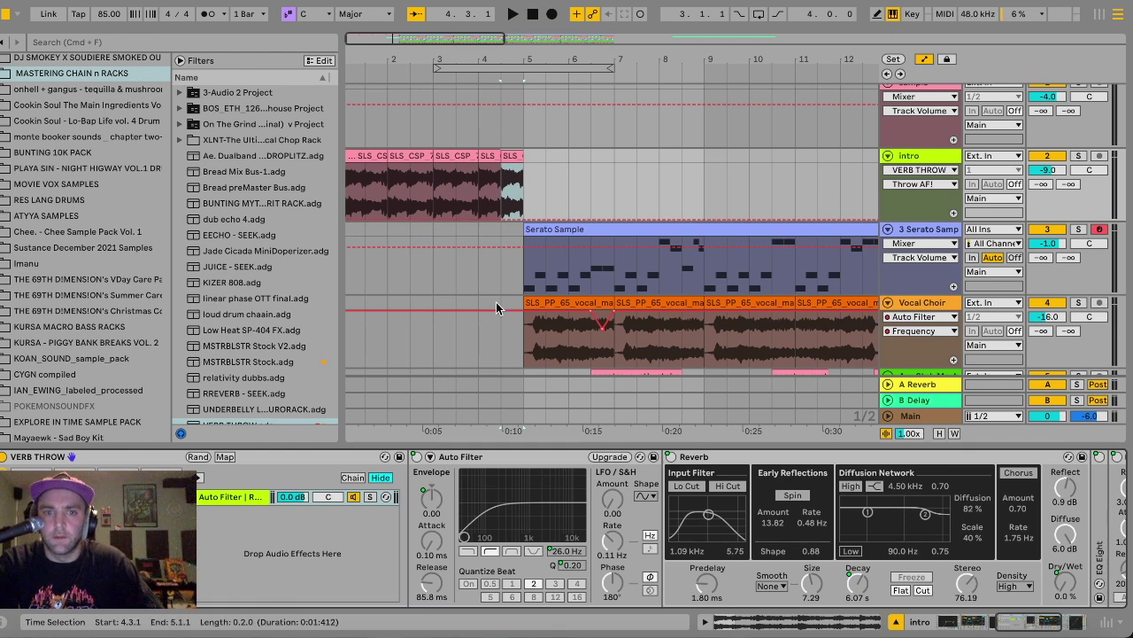
# Automate the VERB THROW rack's Throw AF! macro on the intro track to ramp up from 4.3.1 to 5.1.1.
pyautogui.hscroll(10, 510, 495)
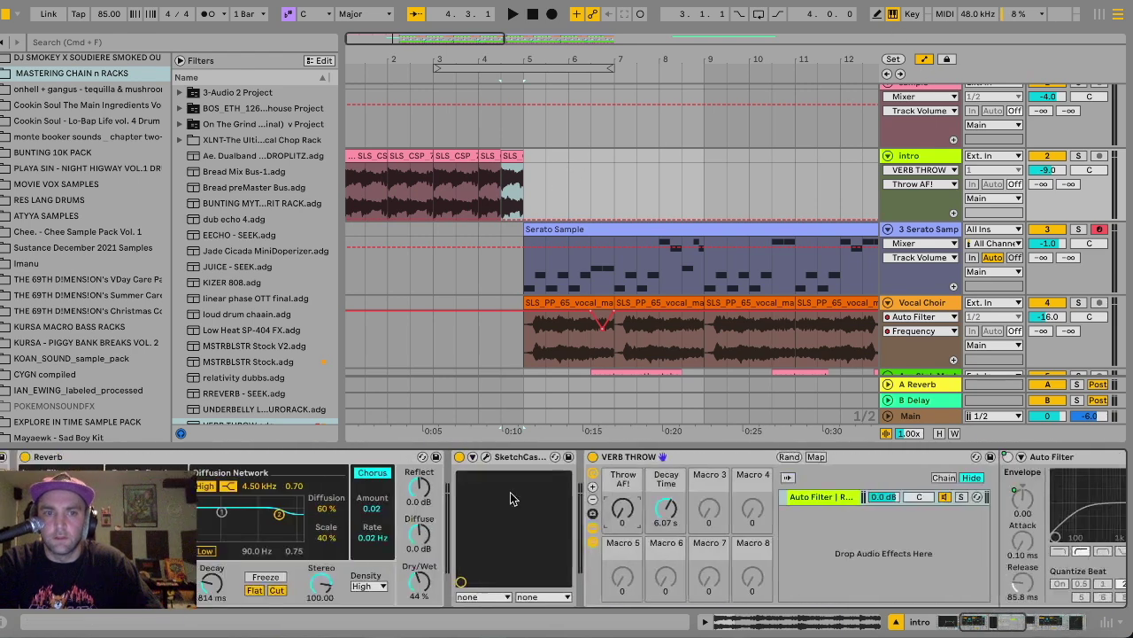
pyautogui.hscroll(-5, 510, 498)
pyautogui.hscroll(10, 510, 497)
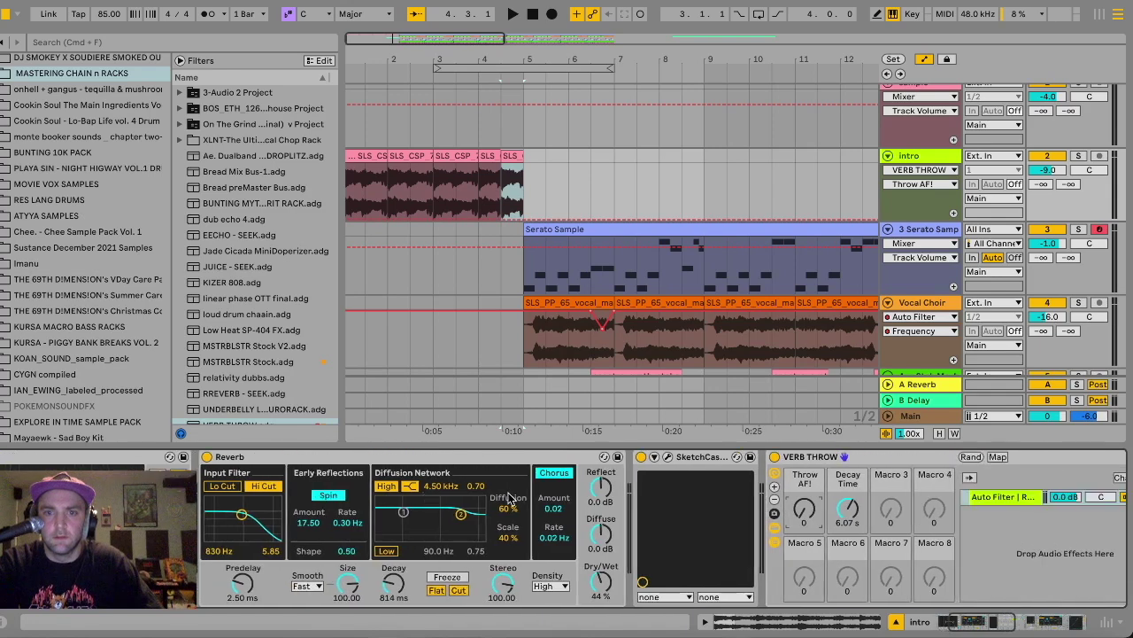
pyautogui.hscroll(4, 510, 497)
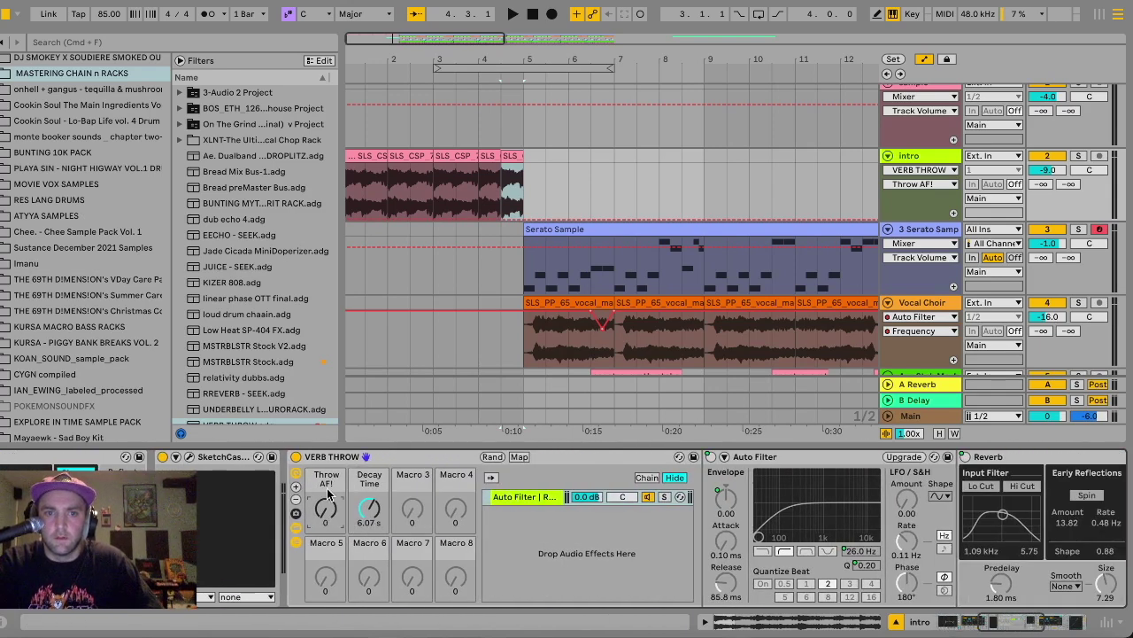
pyautogui.click(497, 218)
pyautogui.moveTo(520, 215); pyautogui.dragTo(521, 187)
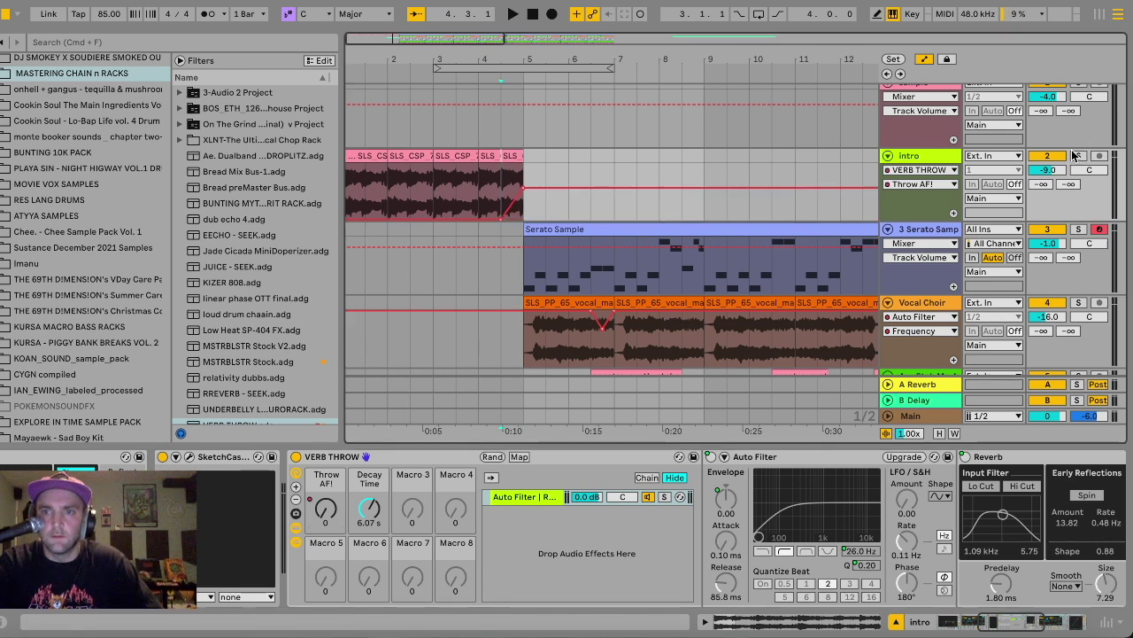
# Drop the Throw AF! automation back to 0 shortly after 5.1.1 and audition the reverb throw with the intro track soloed.
pyautogui.click(1077, 157)
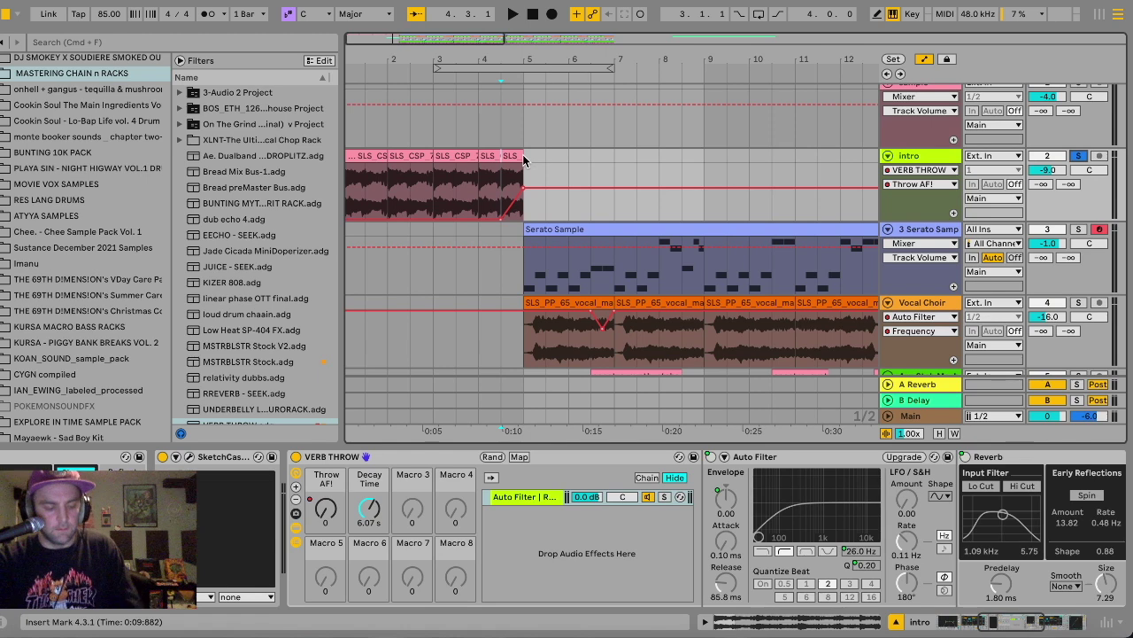
pyautogui.moveTo(540, 187); pyautogui.dragTo(540, 221)
pyautogui.press('space')
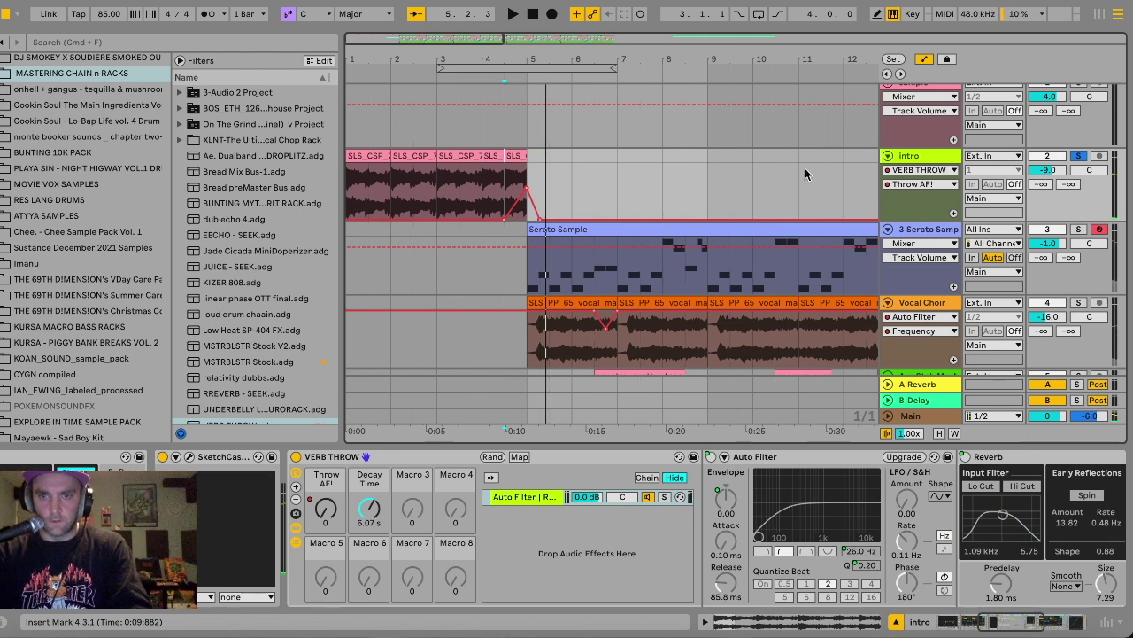
pyautogui.click(1079, 156)
# Hide the device chain and play the arrangement from 4.1.1 to check the reverb throw against the instrument and drum tracks.
pyautogui.scroll(-1, 571, 215)
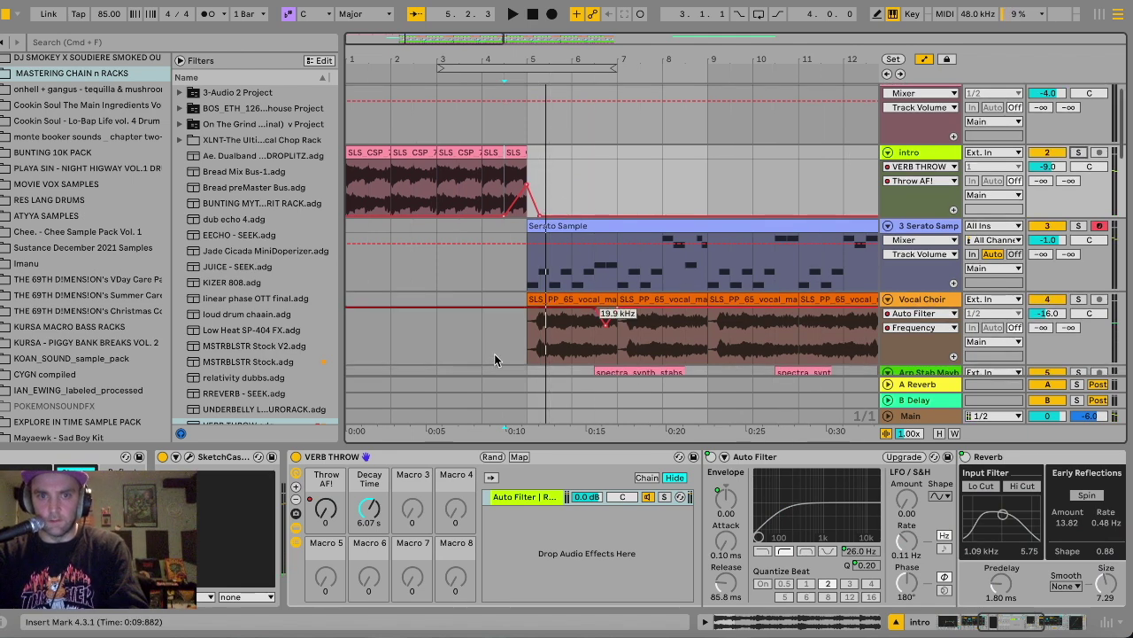
pyautogui.click(496, 288)
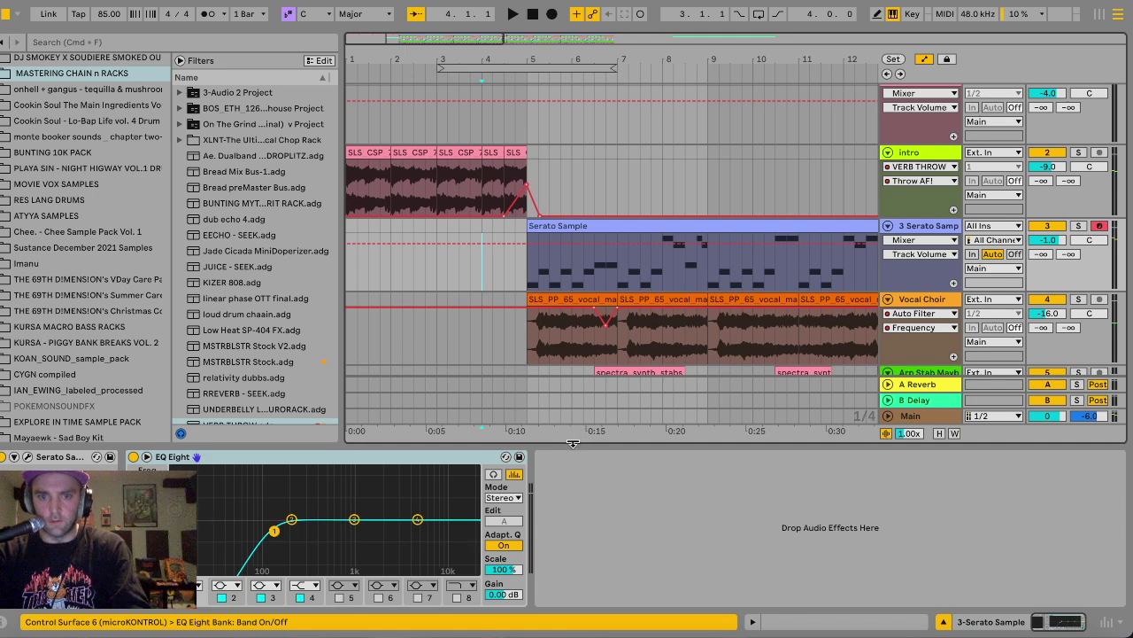
pyautogui.press('super+alt+l')
pyautogui.scroll(1, 532, 336)
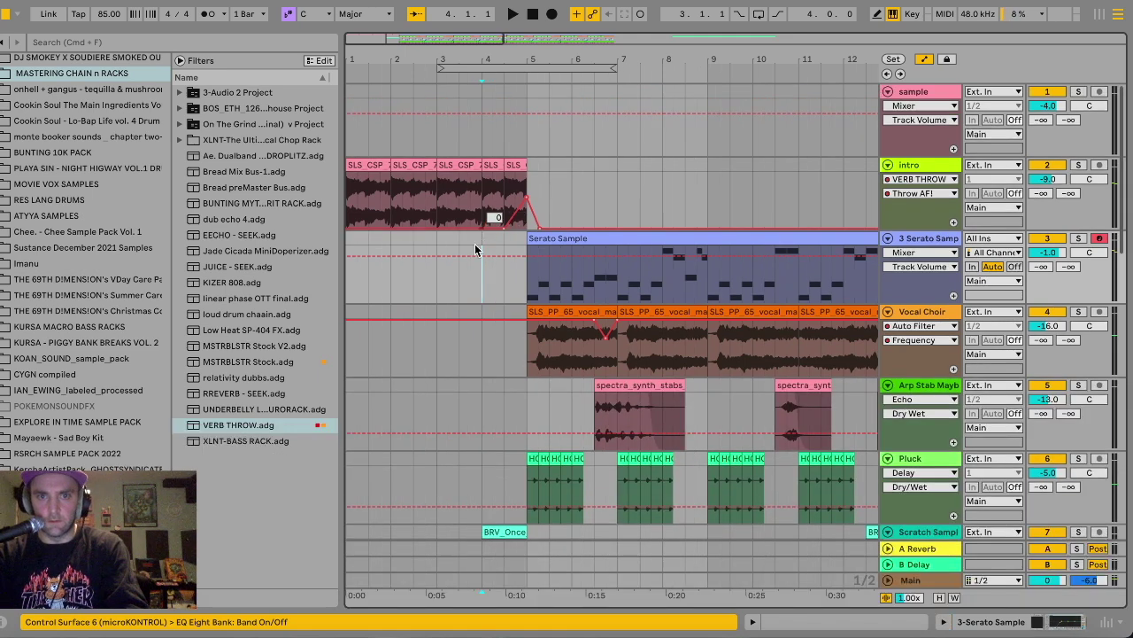
pyautogui.click(372, 165)
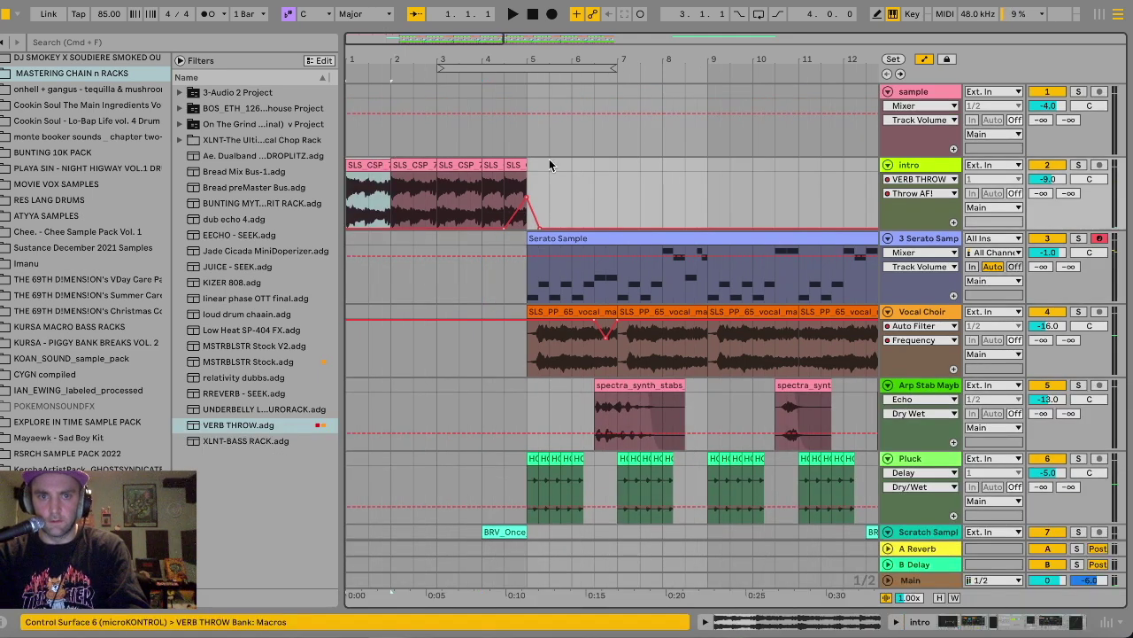
pyautogui.click(482, 151)
pyautogui.press('space')
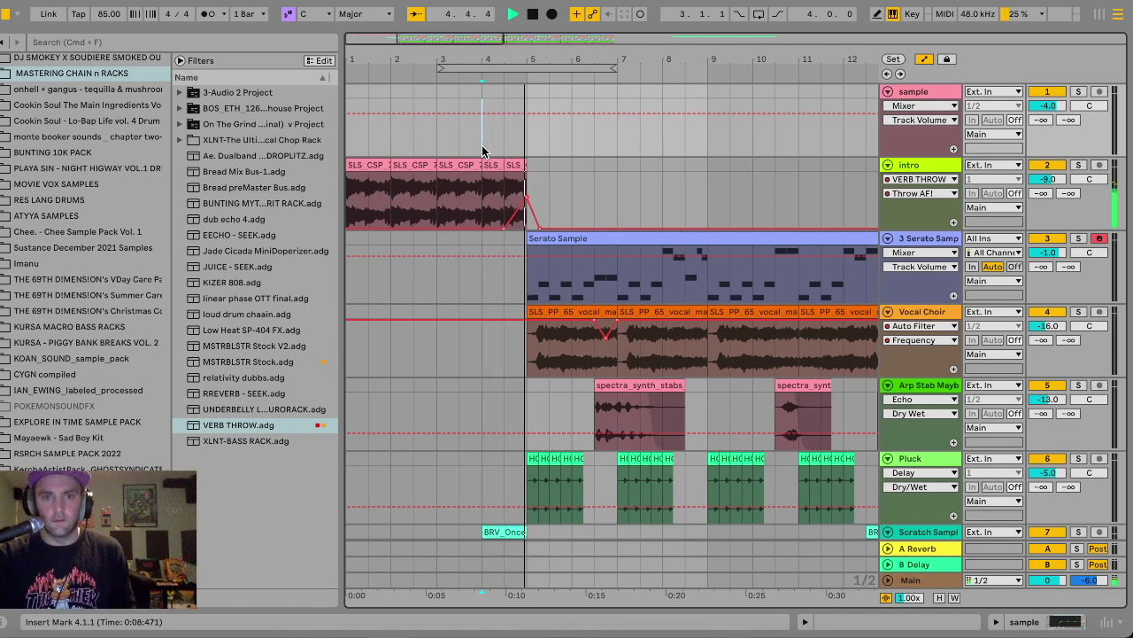
pyautogui.scroll(-5, 483, 150)
pyautogui.scroll(-10, 483, 151)
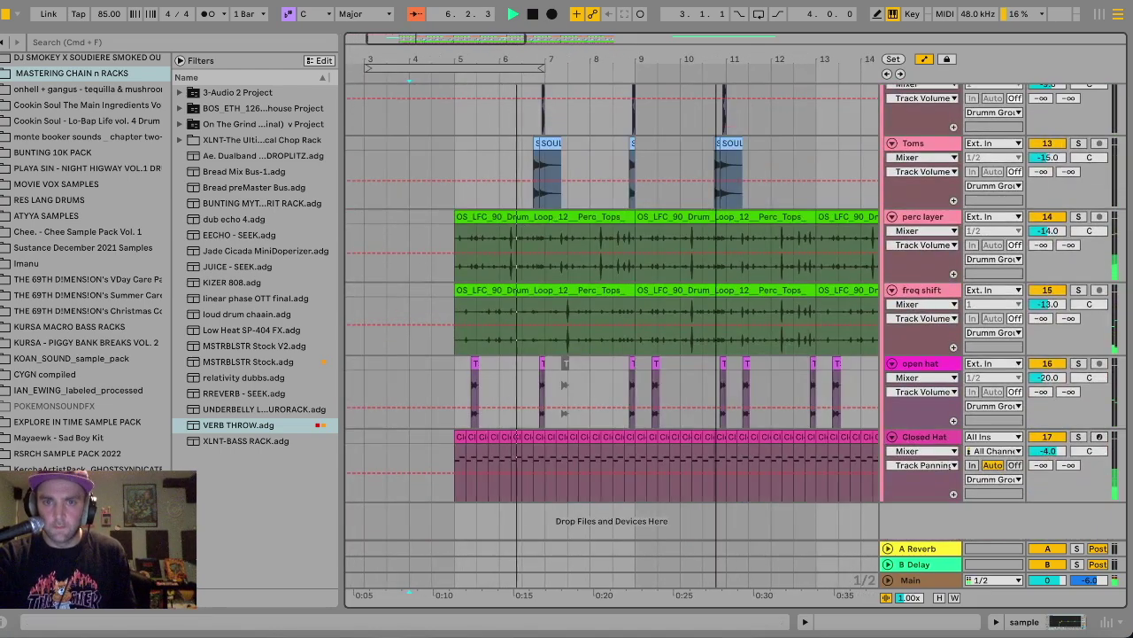
pyautogui.press('-')
pyautogui.scroll(15, 519, 224)
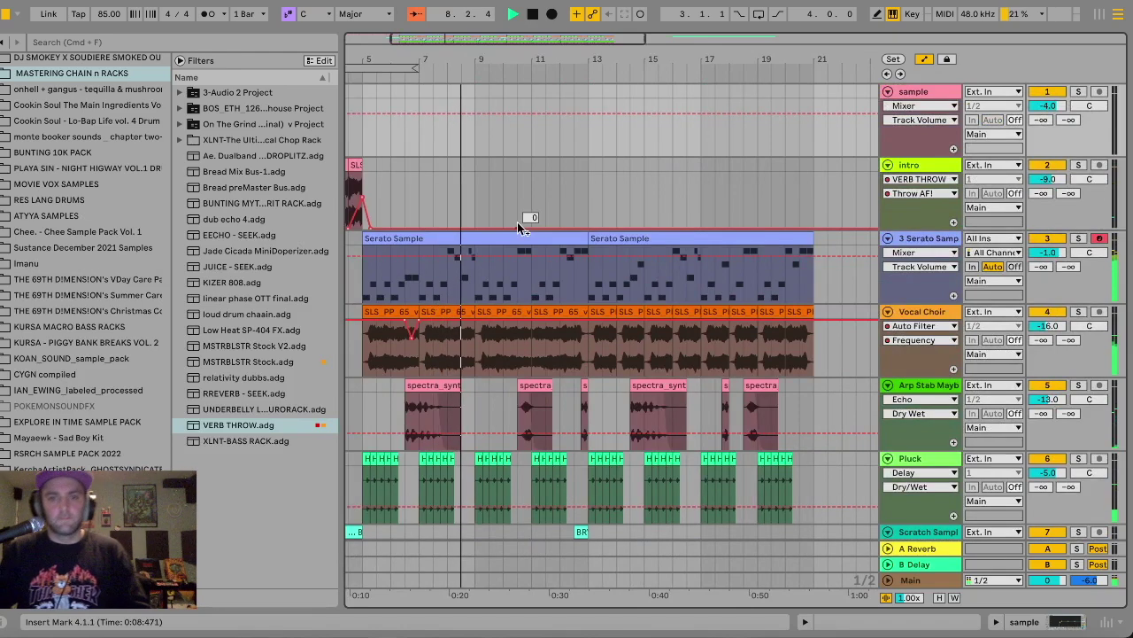
# Deactivate the Snare and rim clips between 12.4.1 and 13.1.1 during playback.
pyautogui.scroll(-10, 517, 221)
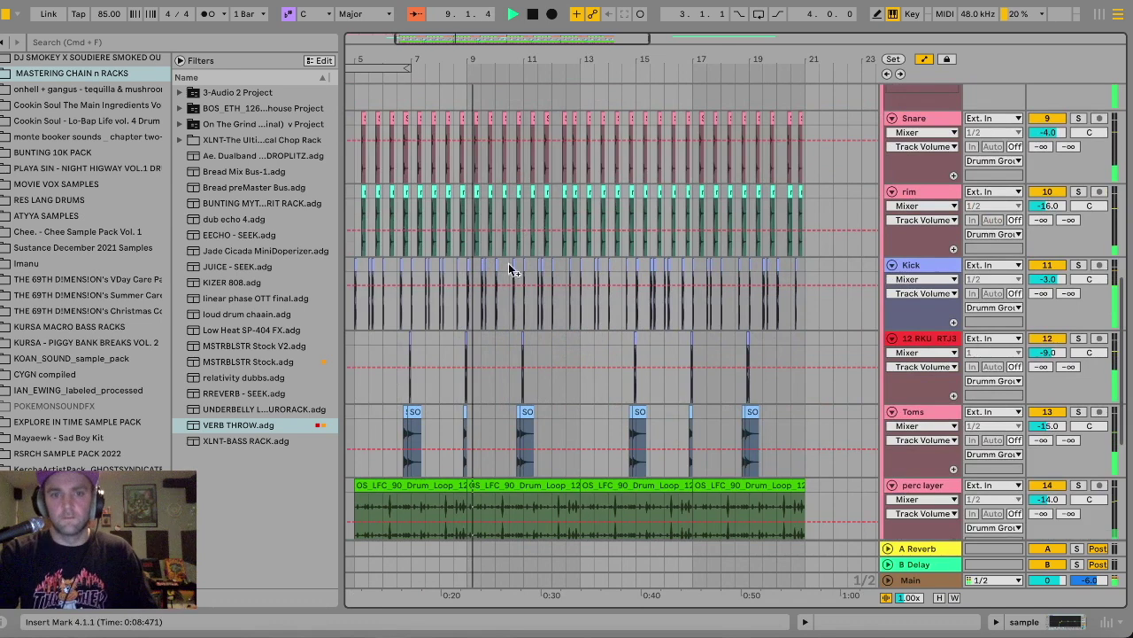
pyautogui.scroll(5, 498, 392)
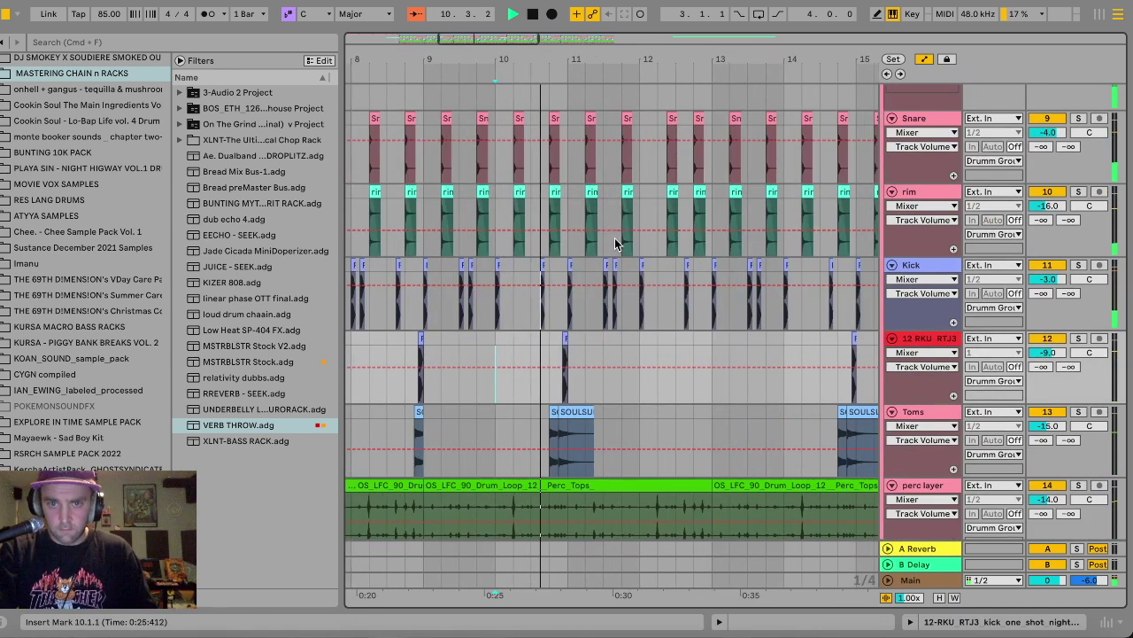
pyautogui.moveTo(627, 221); pyautogui.dragTo(634, 136)
pyautogui.click(633, 119)
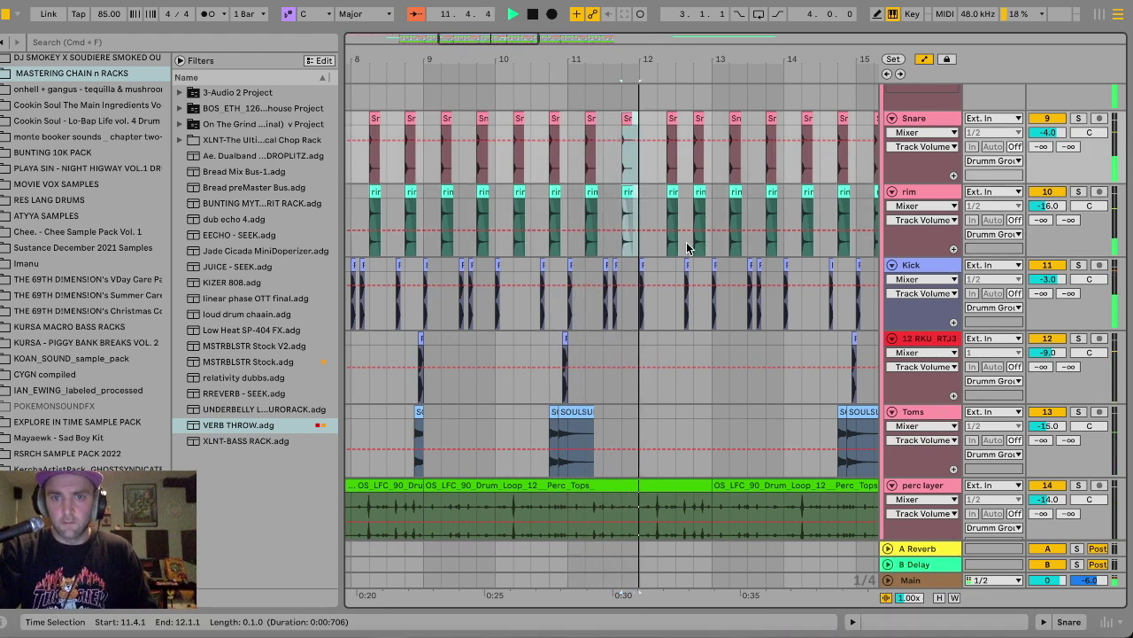
pyautogui.moveTo(699, 232); pyautogui.dragTo(715, 118)
pyautogui.press('0')
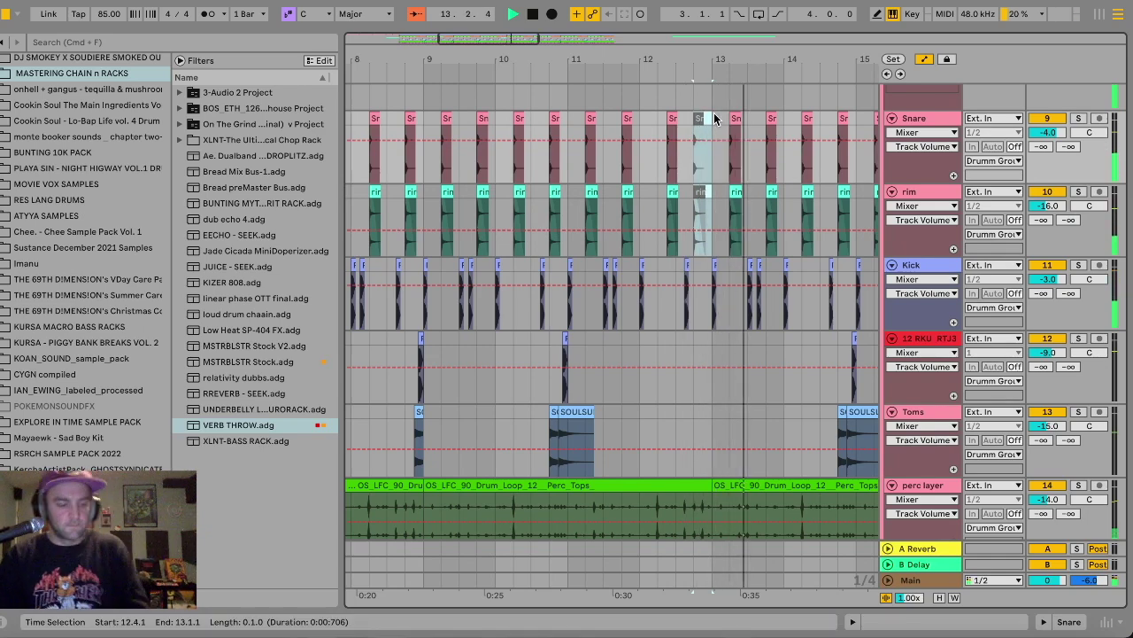
# Deactivate the Snare and rim clips between 16.1.3 and 16.3.1.
pyautogui.hscroll(10, 722, 239)
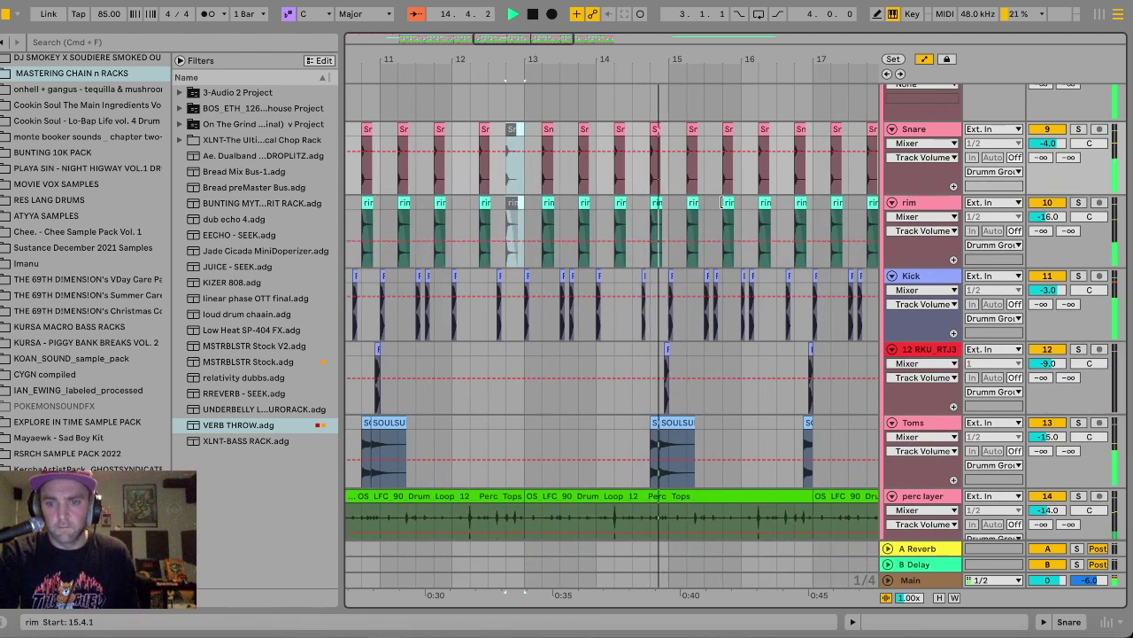
pyautogui.scroll(3, 722, 230)
pyautogui.hscroll(3, 722, 208)
pyautogui.moveTo(656, 207); pyautogui.dragTo(694, 121)
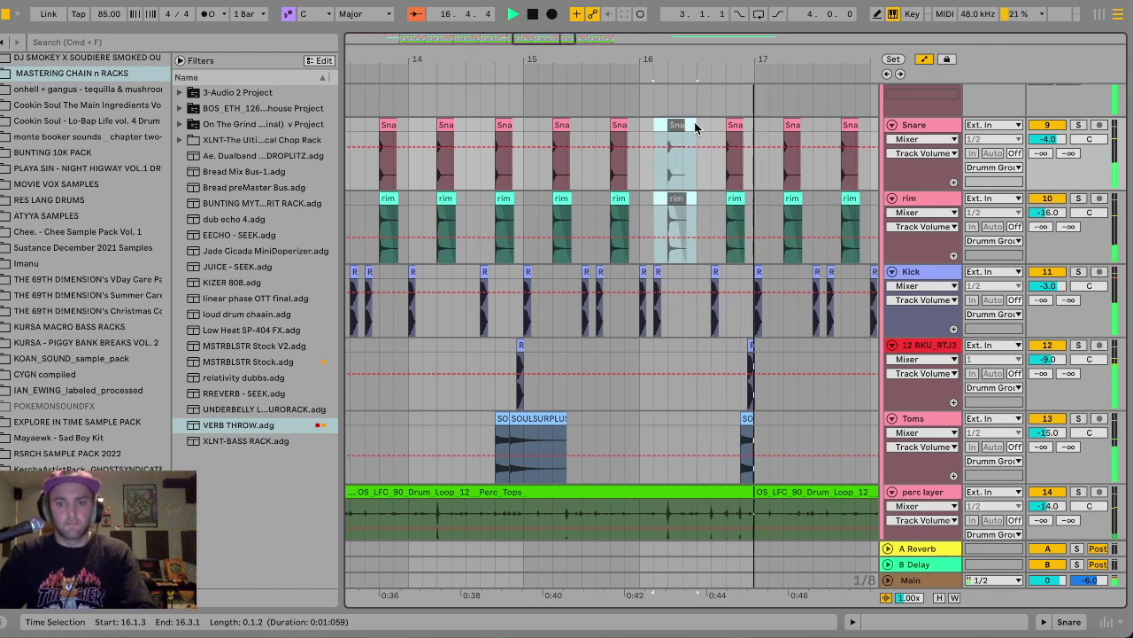
# Deactivate the last Snare and rim clips between 20.3.1 and 21.1.1 at the end of the beat.
pyautogui.press('-')
pyautogui.press('-')
pyautogui.hscroll(4, 694, 127)
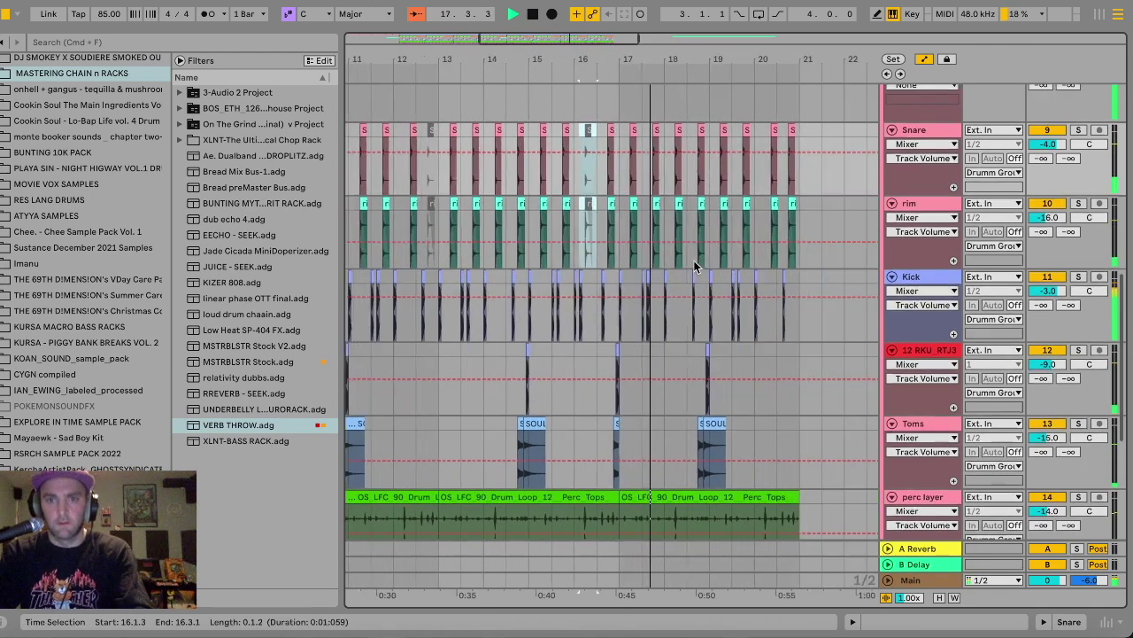
pyautogui.moveTo(680, 254); pyautogui.dragTo(706, 129)
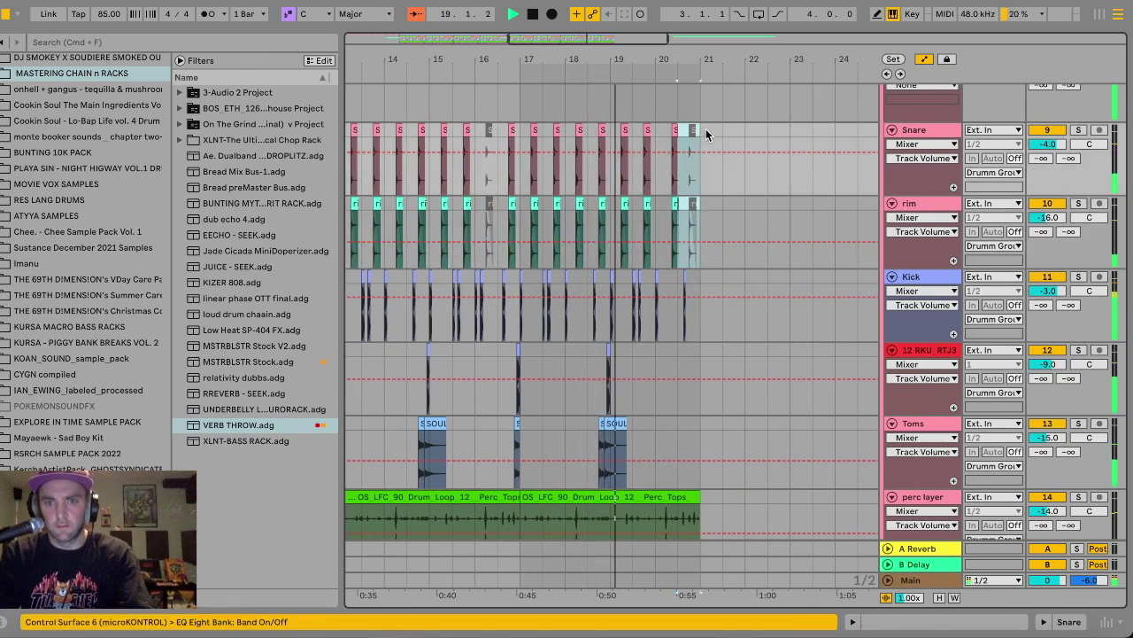
pyautogui.press('+')
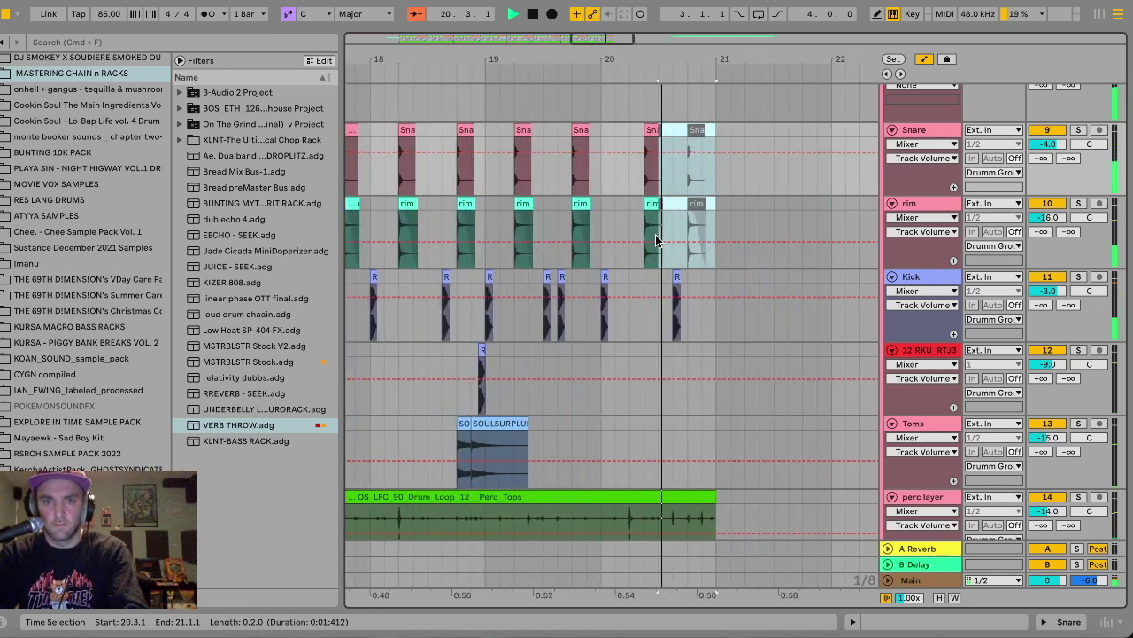
# Copy the chopped intro clips from bars 1 to 5 and paste them at 21.1.1 on the intro track.
pyautogui.press('-')
pyautogui.press('-')
pyautogui.press('-')
pyautogui.press('-')
pyautogui.press('-')
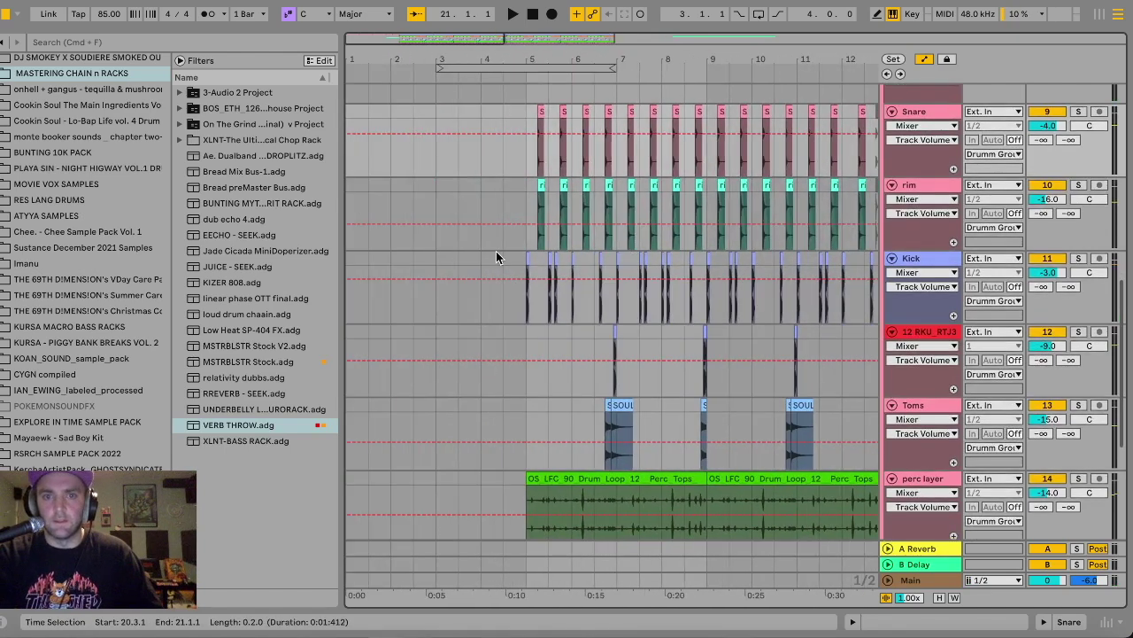
pyautogui.scroll(5, 496, 252)
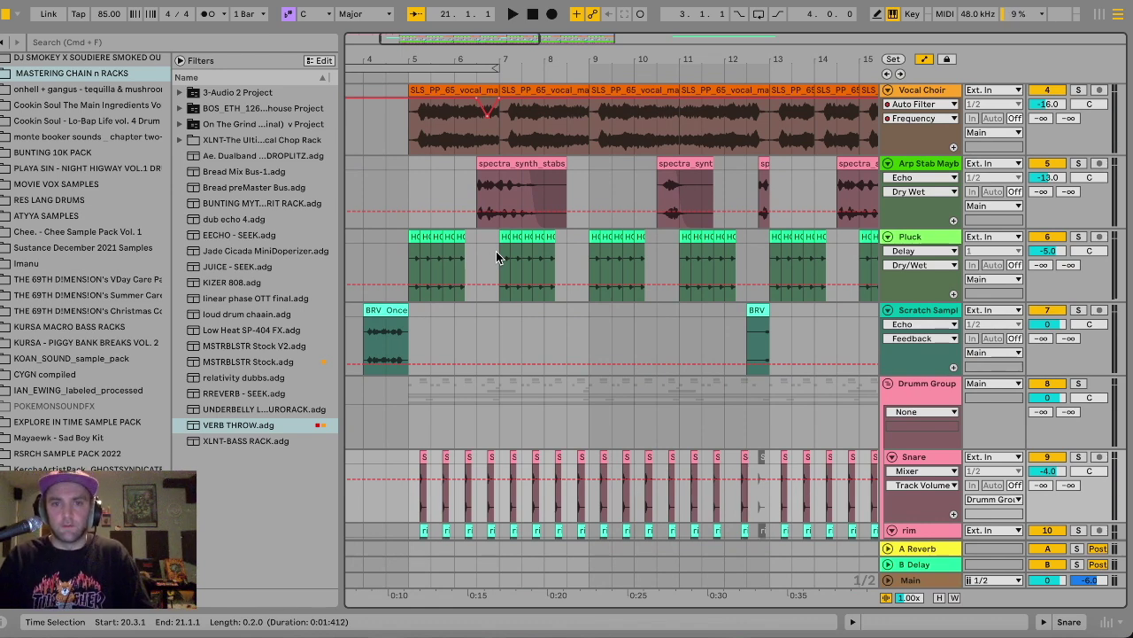
pyautogui.moveTo(479, 39); pyautogui.dragTo(479, 34)
pyautogui.scroll(5, 531, 302)
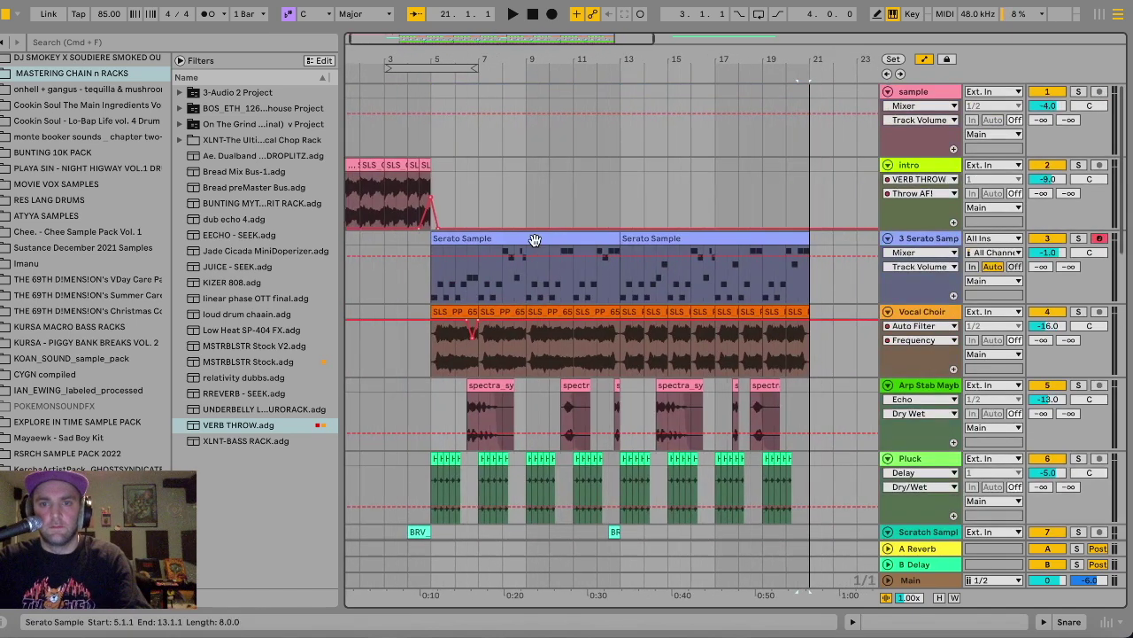
pyautogui.moveTo(445, 166); pyautogui.dragTo(348, 172)
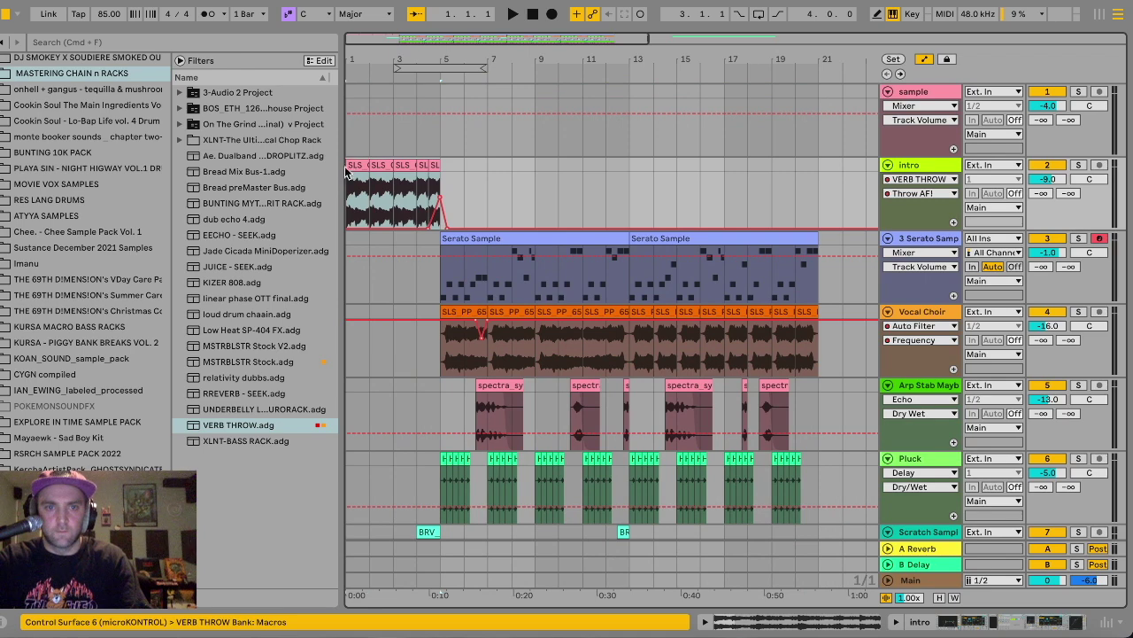
pyautogui.hscroll(5, 558, 217)
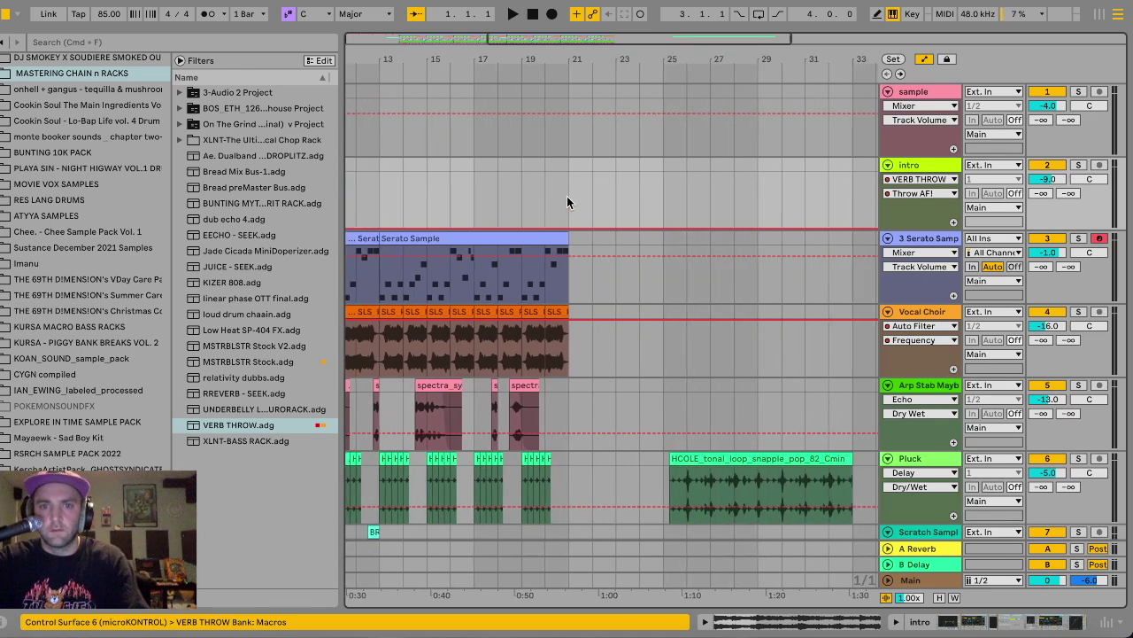
pyautogui.click(569, 171)
pyautogui.hotkey('ctrl', 'v')
# Move the spare tonal loop clip on the Pluck track well past the arrangement to free the bars after 25.1.1.
pyautogui.hscroll(3, 611, 354)
pyautogui.scroll(-1, 611, 354)
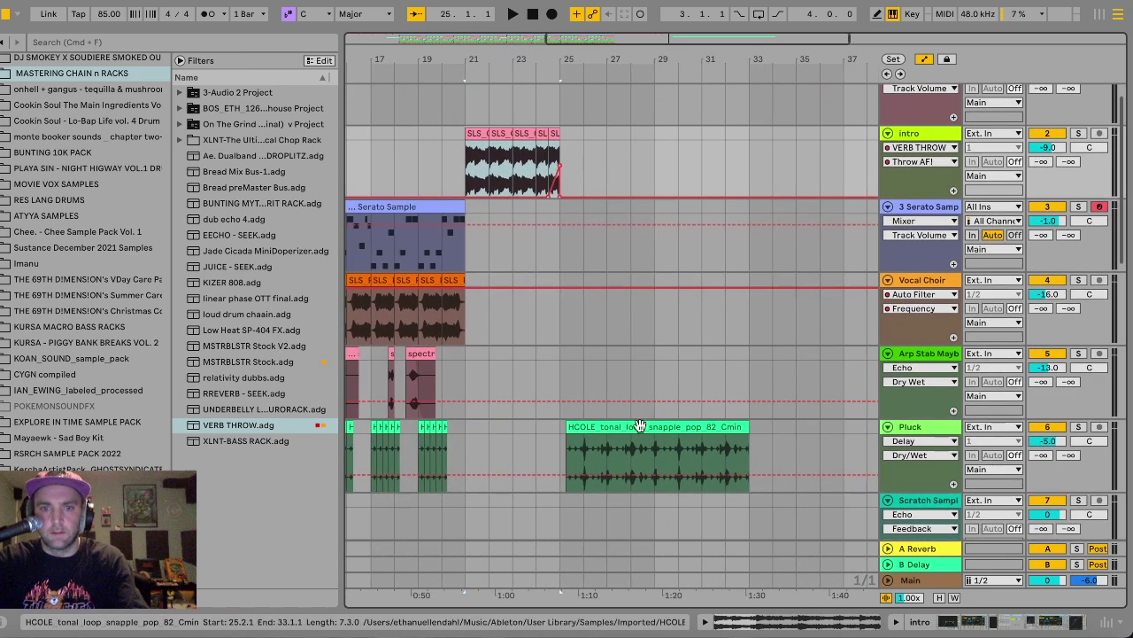
pyautogui.moveTo(594, 39); pyautogui.dragTo(594, 21)
pyautogui.click(531, 430)
pyautogui.moveTo(531, 429); pyautogui.dragTo(837, 441)
pyautogui.hscroll(3, 568, 439)
pyautogui.hscroll(-5, 514, 412)
pyautogui.click(448, 217)
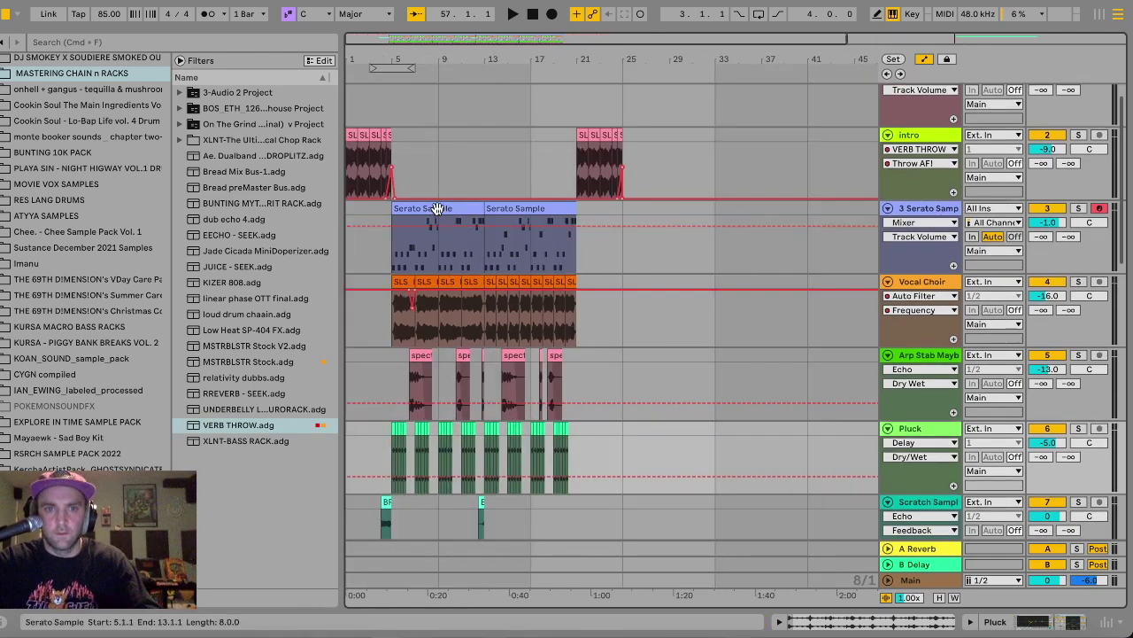
pyautogui.scroll(-15, 528, 420)
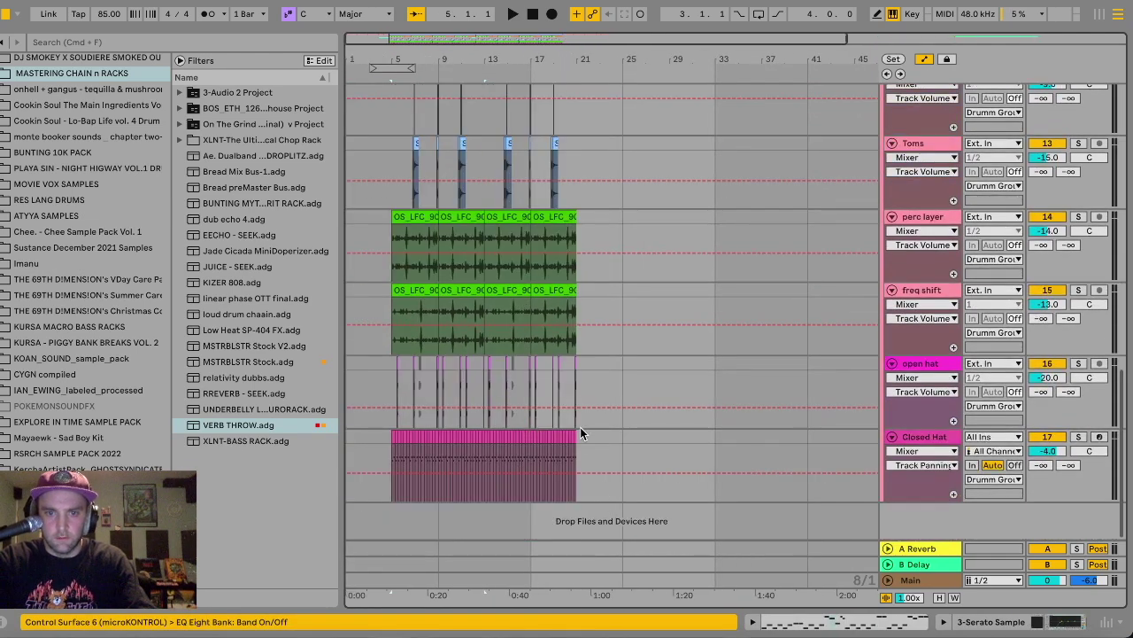
pyautogui.press('super+a')
pyautogui.scroll(5, 580, 440)
pyautogui.scroll(10, 579, 439)
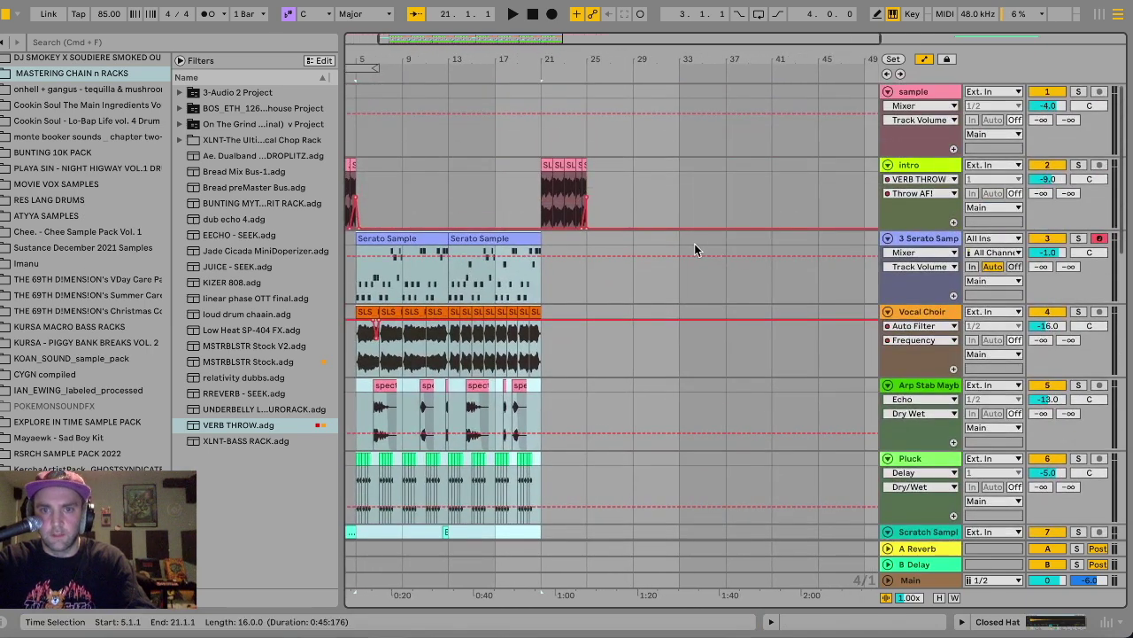
pyautogui.click(680, 238)
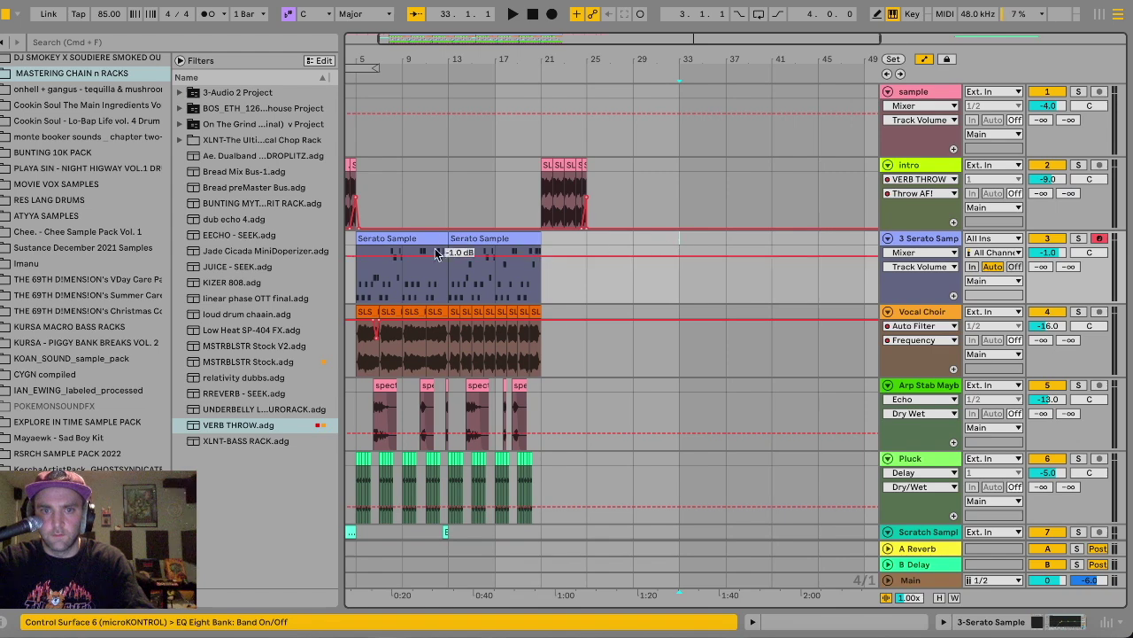
# Copy the full section from 5.1.1 to 21.1.1 on the Serato Sample through Closed Hat tracks and paste it at 25.1.1.
pyautogui.click(405, 234)
pyautogui.scroll(-10, 405, 233)
pyautogui.scroll(-2, 581, 440)
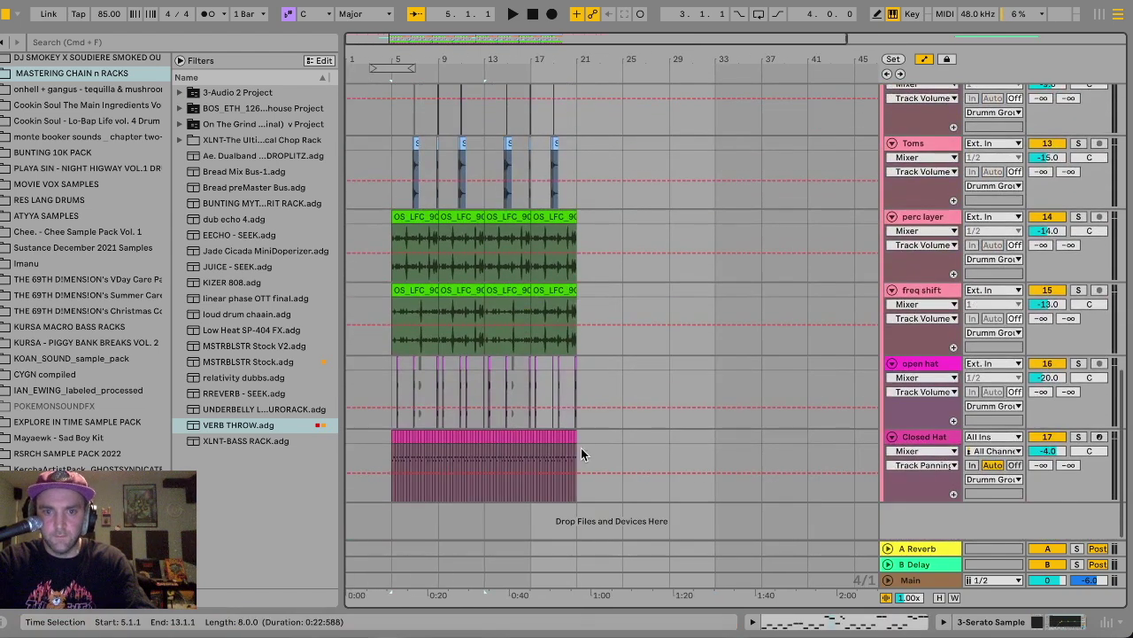
pyautogui.keyDown('shift'); pyautogui.click(581, 437); pyautogui.keyUp('shift')
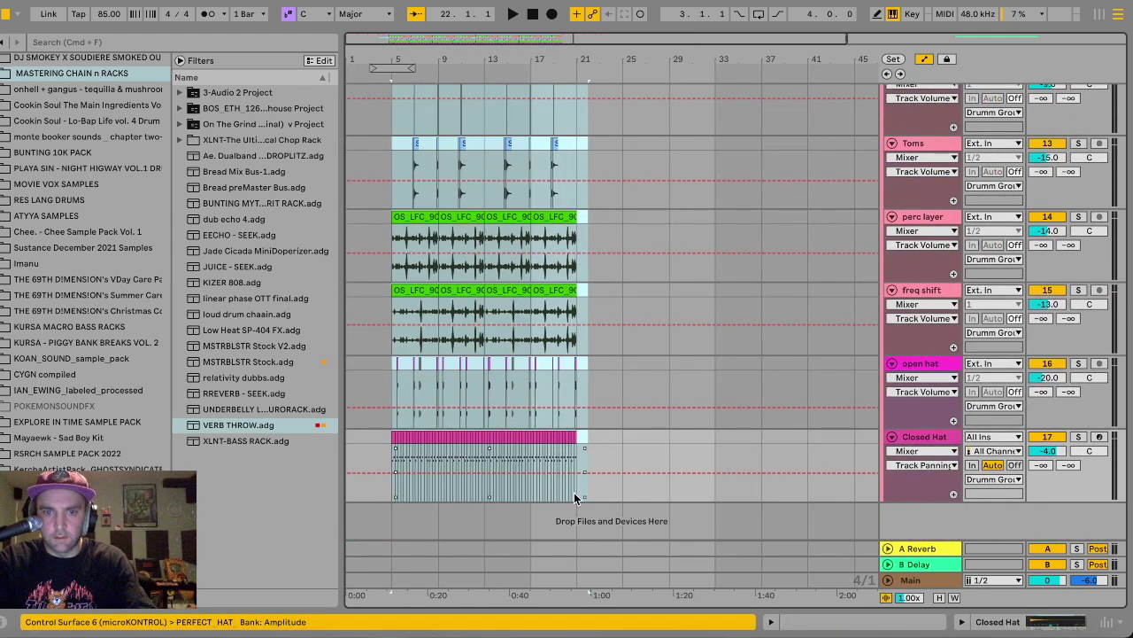
pyautogui.scroll(10, 575, 452)
pyautogui.scroll(3, 576, 447)
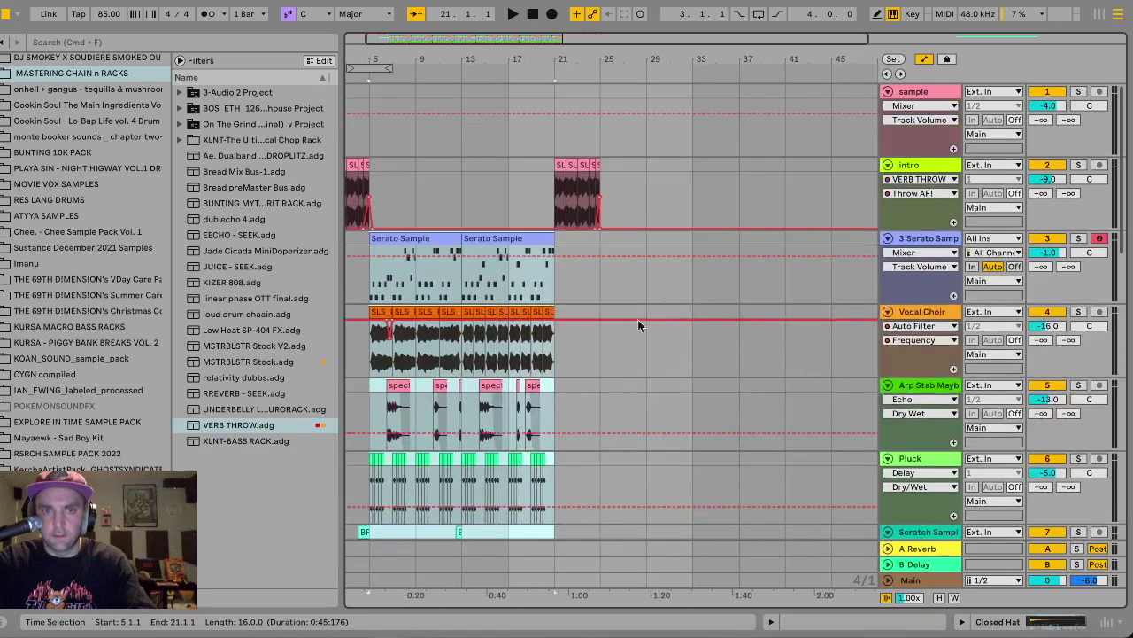
pyautogui.click(602, 248)
pyautogui.press('super+v')
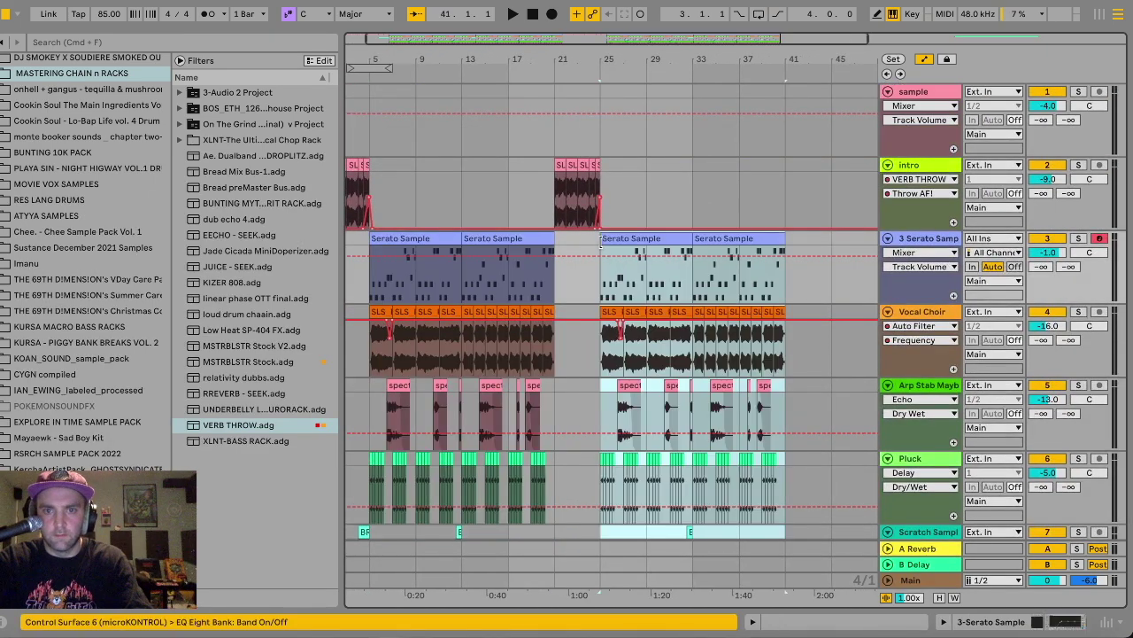
# Delete the two Serato Sample MIDI clips spanning bars 25 to 41 on the Serato Sample track.
pyautogui.click(648, 239)
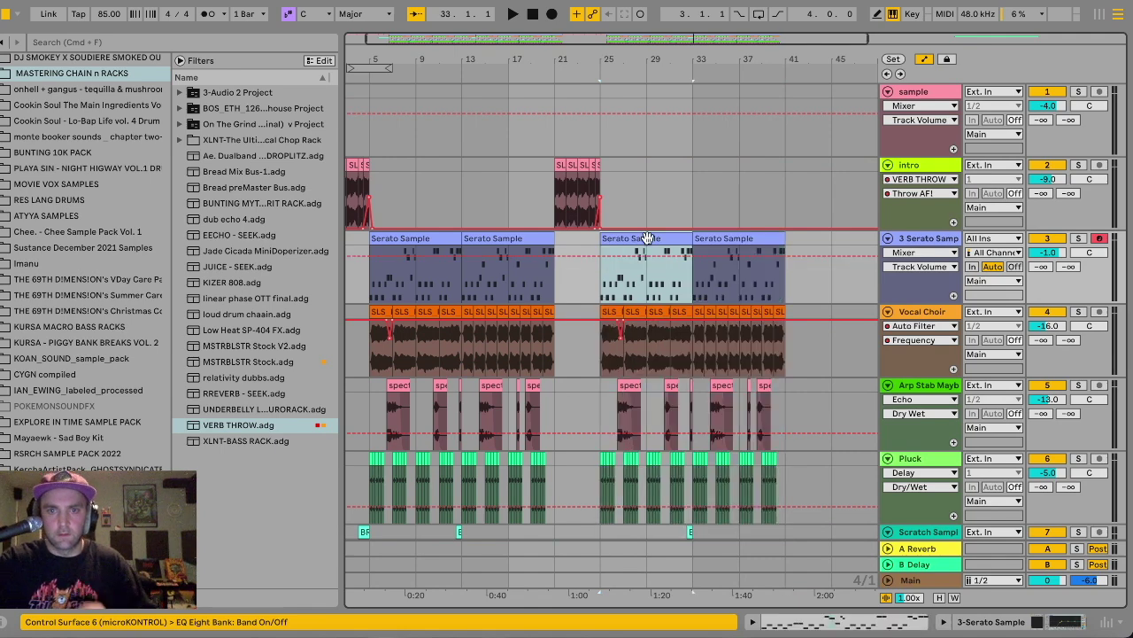
pyautogui.click(726, 237)
pyautogui.scroll(-10, 728, 237)
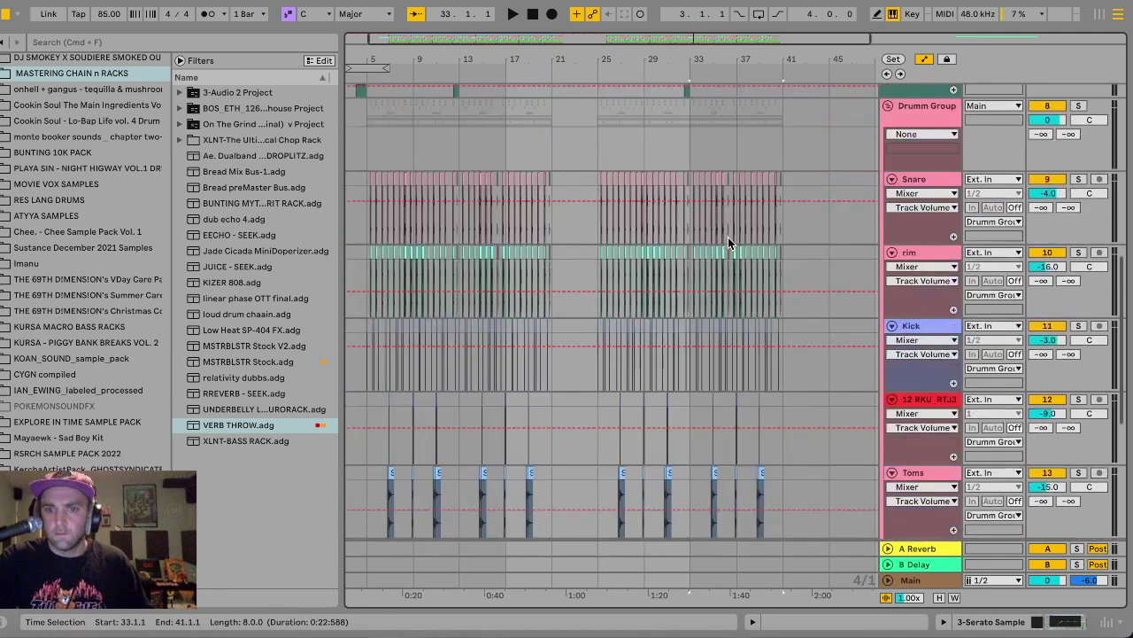
pyautogui.scroll(10, 727, 239)
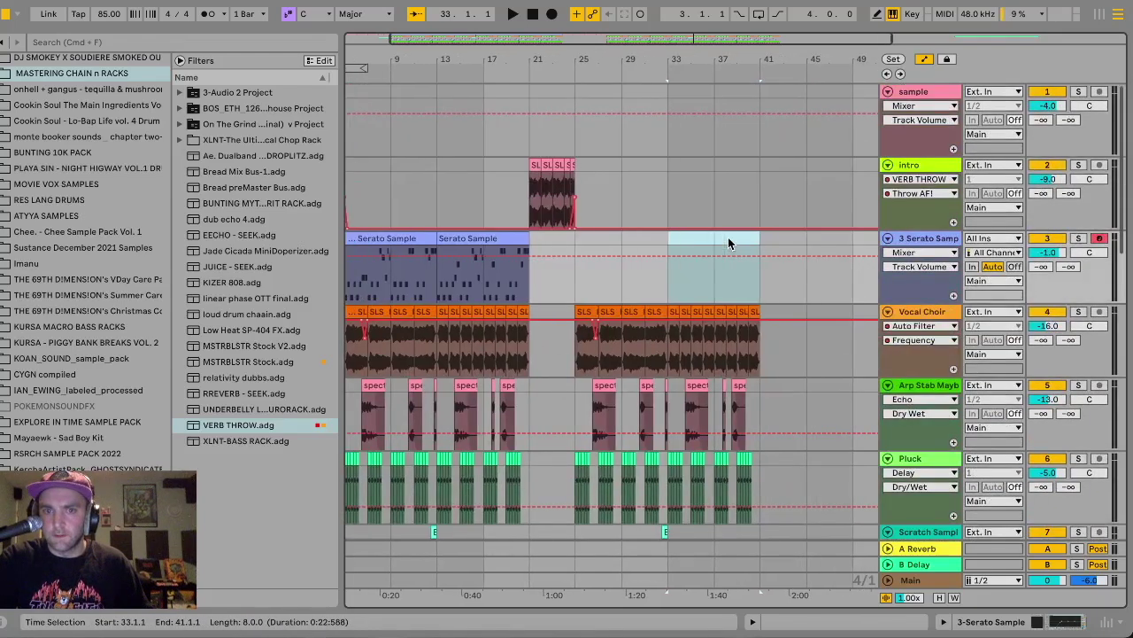
# Turn on the metronome and record a new MIDI take on the Serato Sample track from bar 25 to bar 33.
pyautogui.click(581, 292)
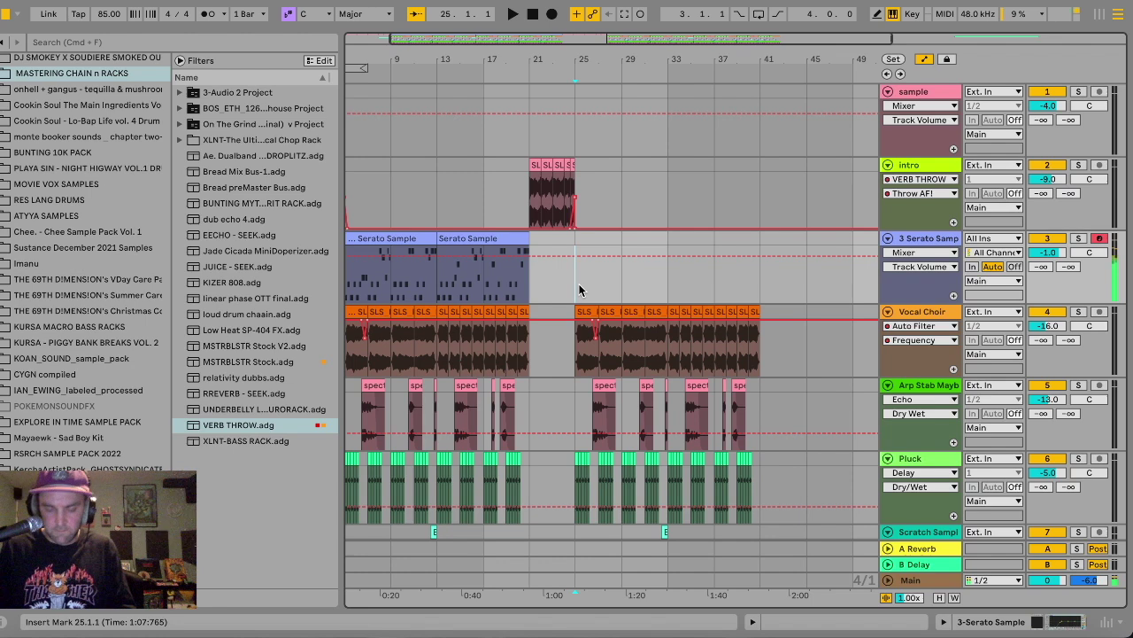
pyautogui.click(551, 14)
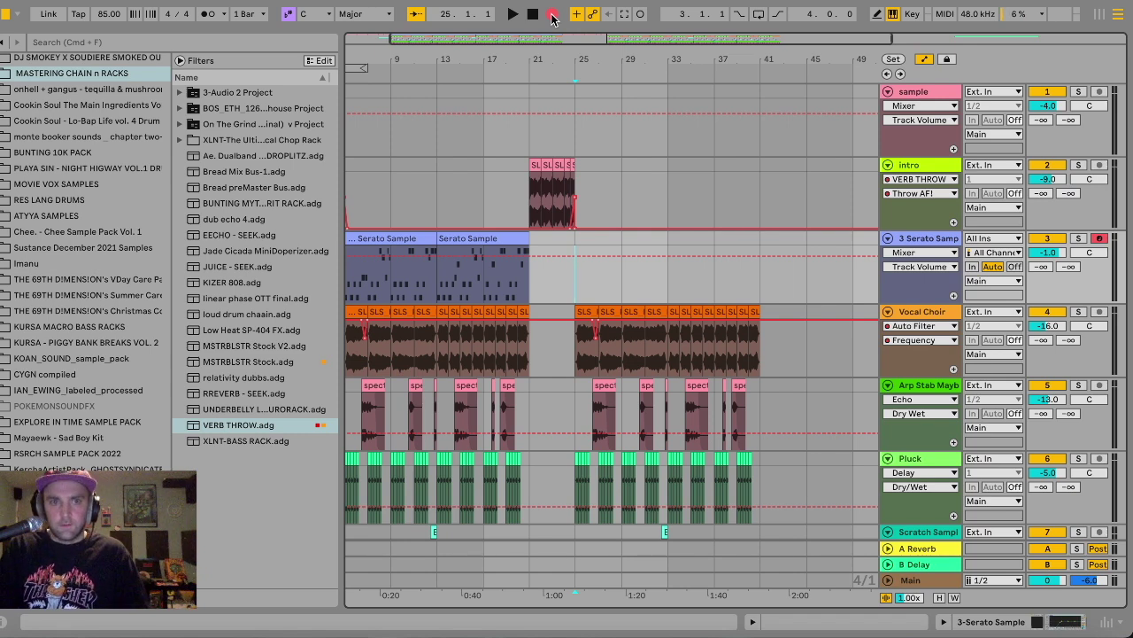
pyautogui.click(209, 13)
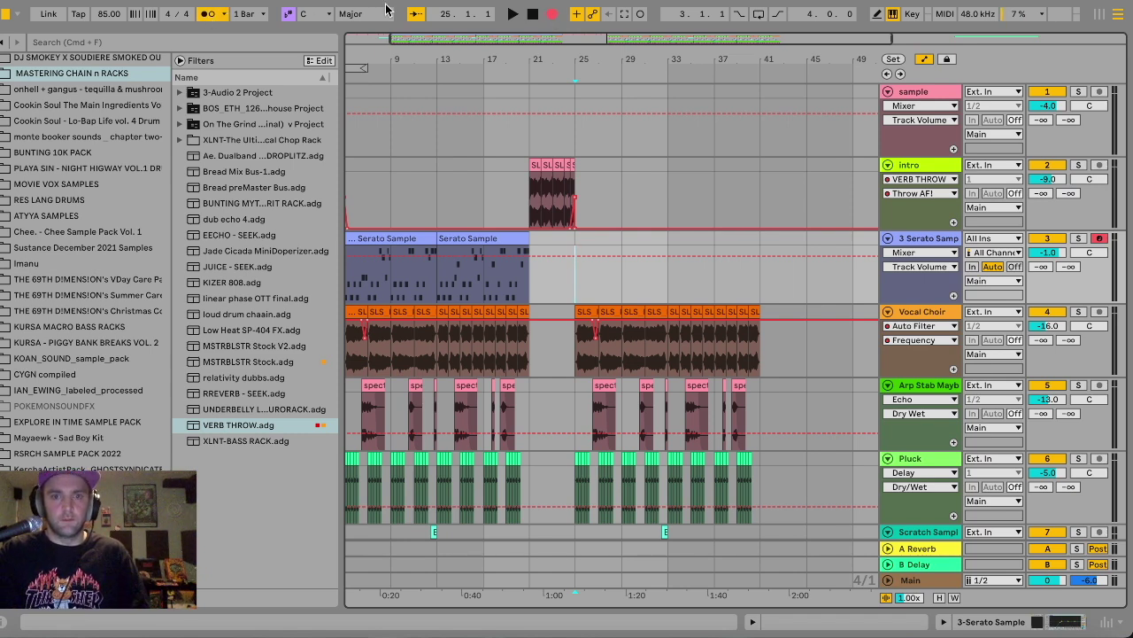
pyautogui.press('space')
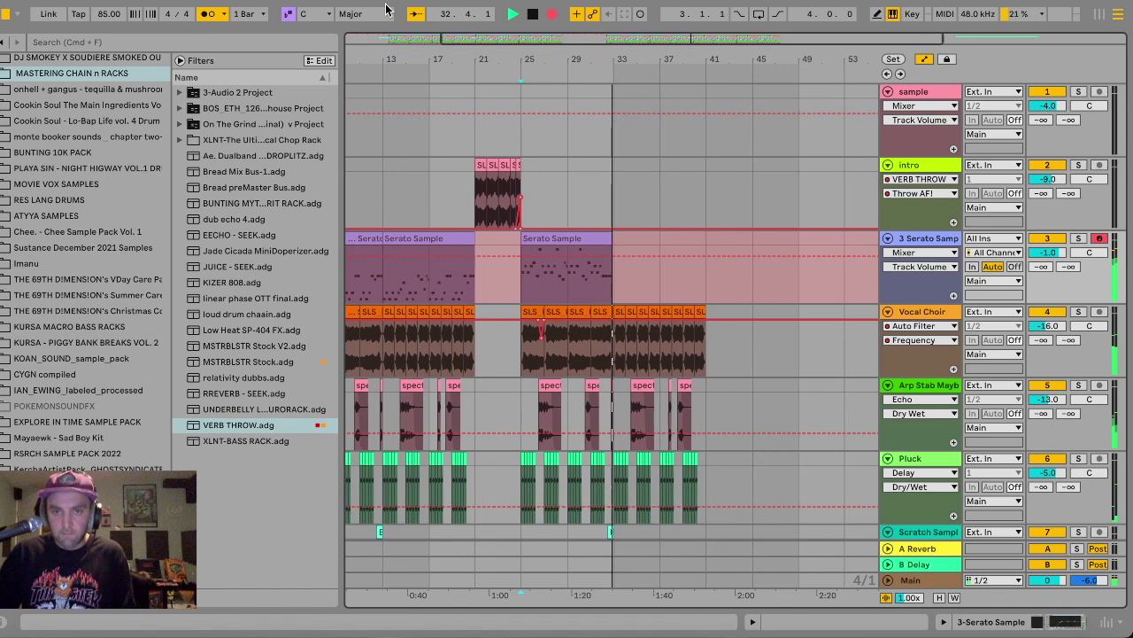
pyautogui.press('space')
pyautogui.click(451, 266)
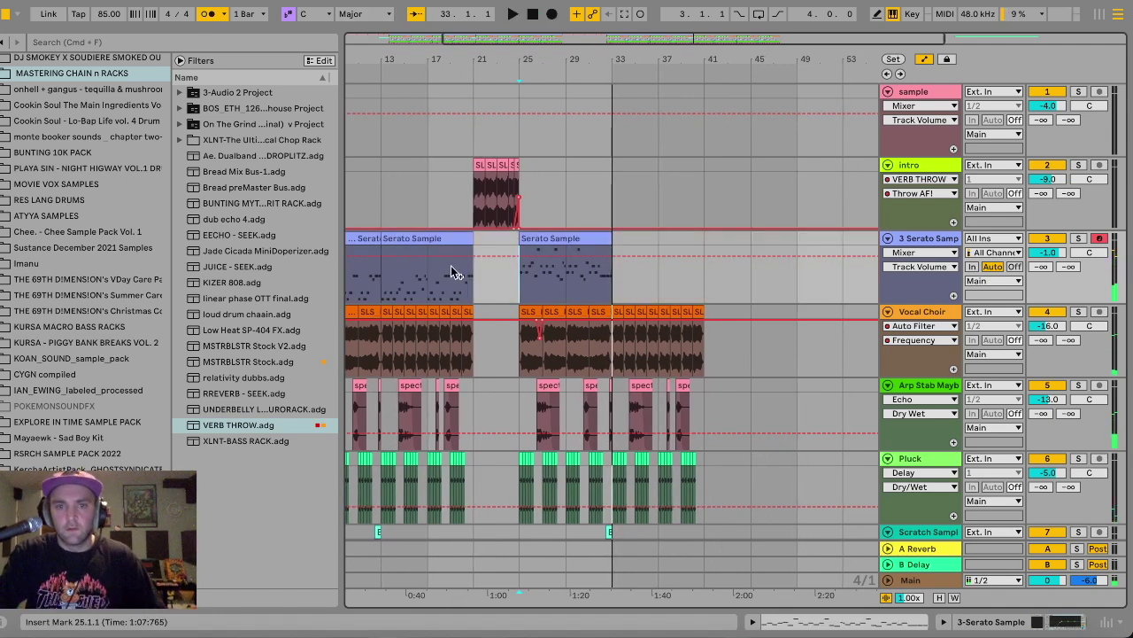
# Open the recorded clip at bar 25 and trim the A#1 and G#1 notes in its first bar to end on the beats.
pyautogui.doubleClick(564, 240)
pyautogui.moveTo(205, 528); pyautogui.dragTo(1126, 301)
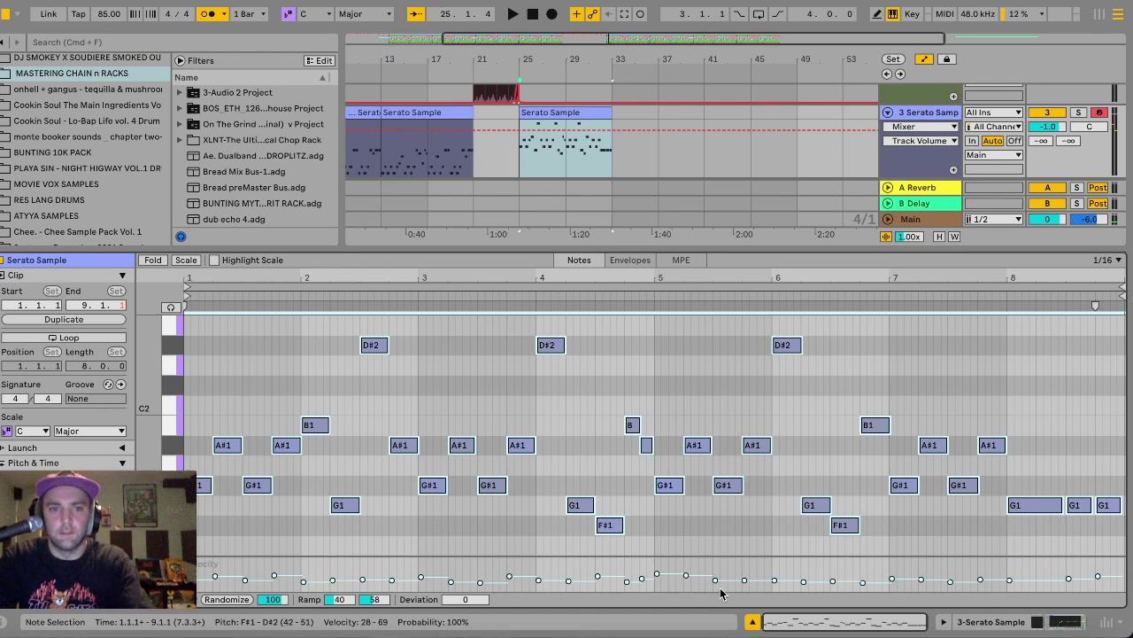
pyautogui.click(258, 469)
pyautogui.scroll(2, 262, 465)
pyautogui.scroll(2, 261, 465)
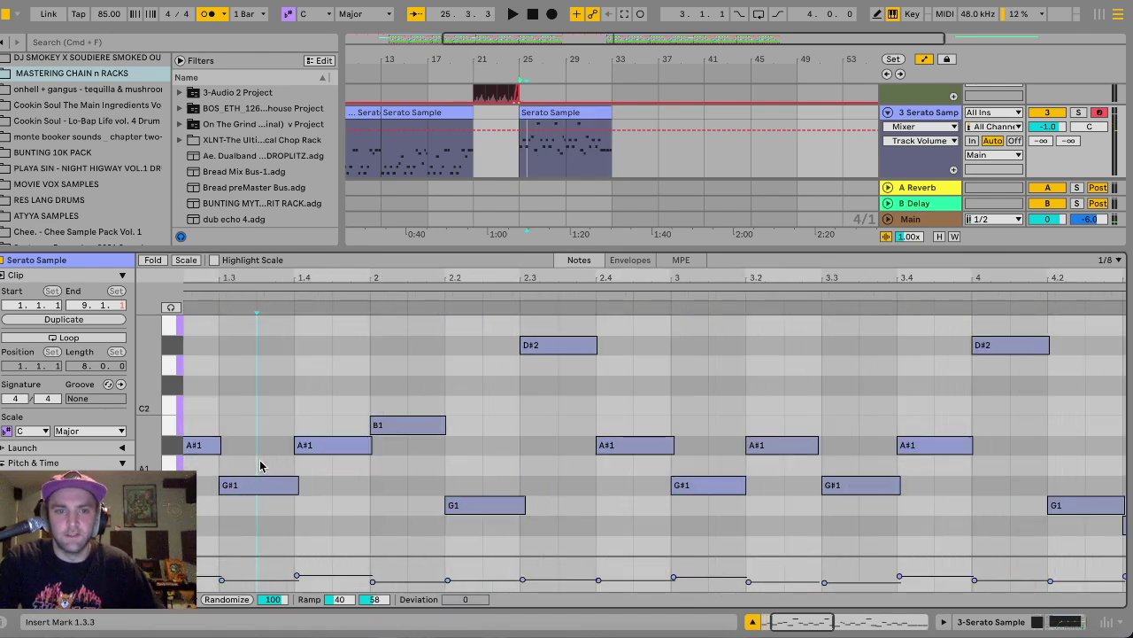
pyautogui.scroll(1, 335, 477)
pyautogui.moveTo(334, 433); pyautogui.dragTo(333, 433)
pyautogui.click(410, 479)
pyautogui.moveTo(410, 478); pyautogui.dragTo(408, 478)
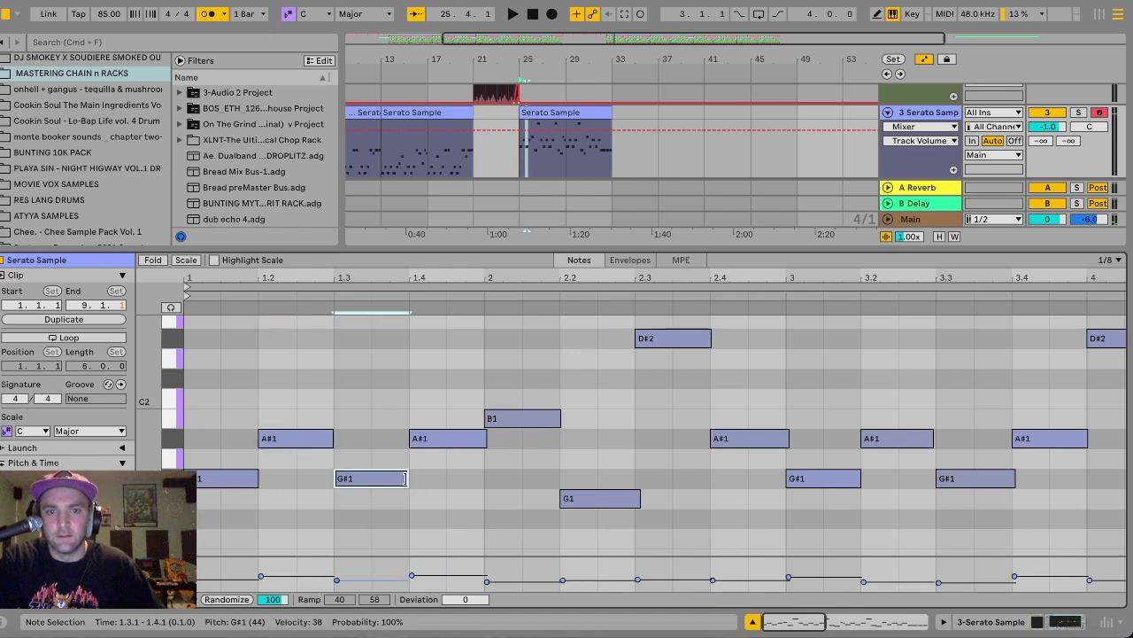
pyautogui.moveTo(484, 437); pyautogui.dragTo(480, 437)
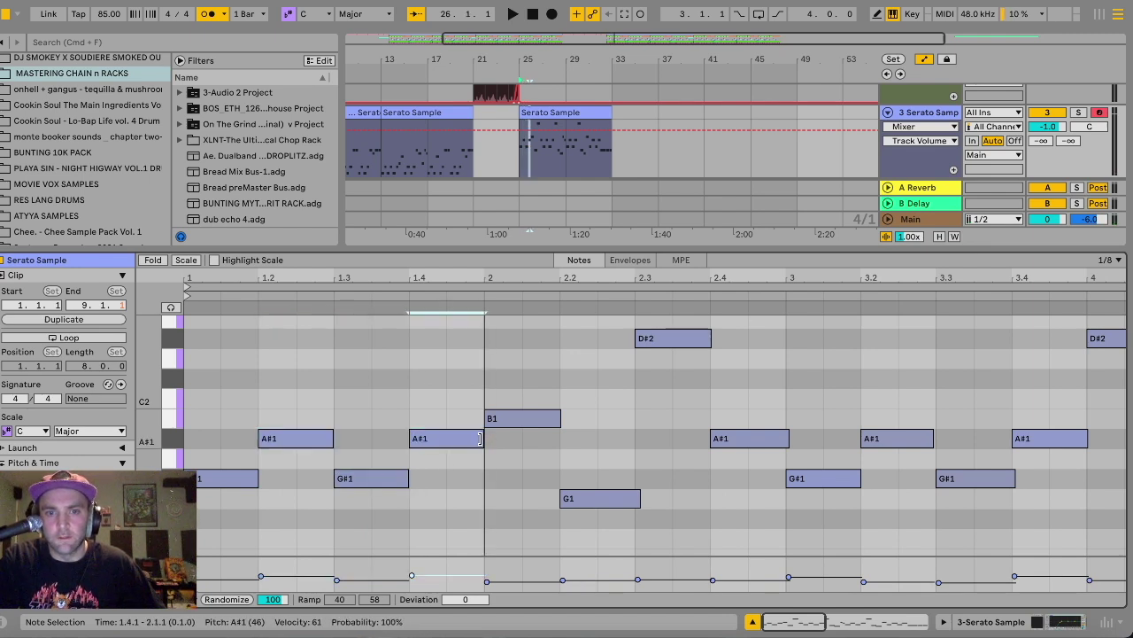
# Trim the B1, G1, D#2 and A#1 notes in the clip's second bar to end on the beat lines.
pyautogui.click(558, 418)
pyautogui.moveTo(639, 497); pyautogui.dragTo(633, 497)
pyautogui.moveTo(710, 338); pyautogui.dragTo(708, 338)
pyautogui.click(787, 437)
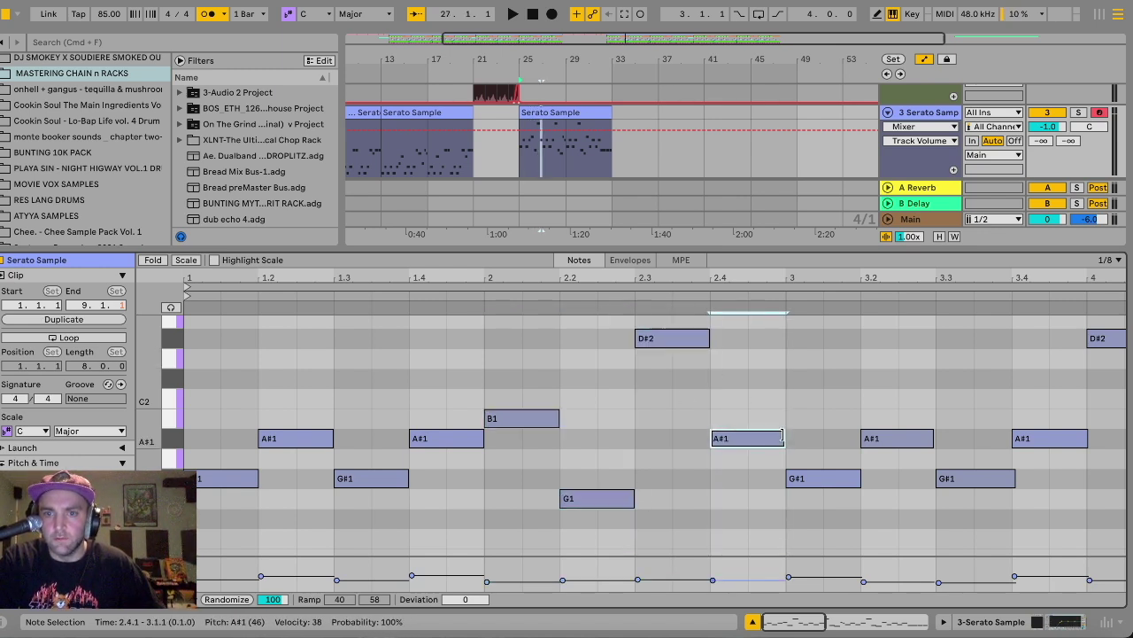
# Align the ends of the notes at 3.2, 3.3 and 3.4 in the third bar with the following beats.
pyautogui.hscroll(2, 796, 437)
pyautogui.click(868, 434)
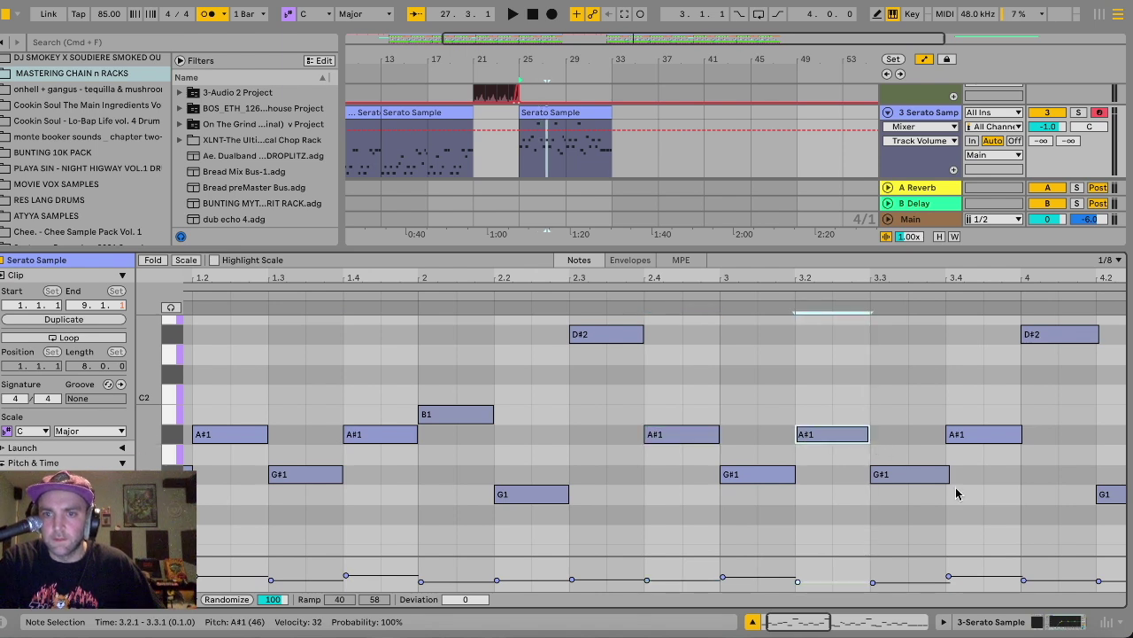
pyautogui.moveTo(948, 479); pyautogui.dragTo(945, 478)
pyautogui.hscroll(1, 944, 482)
pyautogui.hscroll(2, 944, 483)
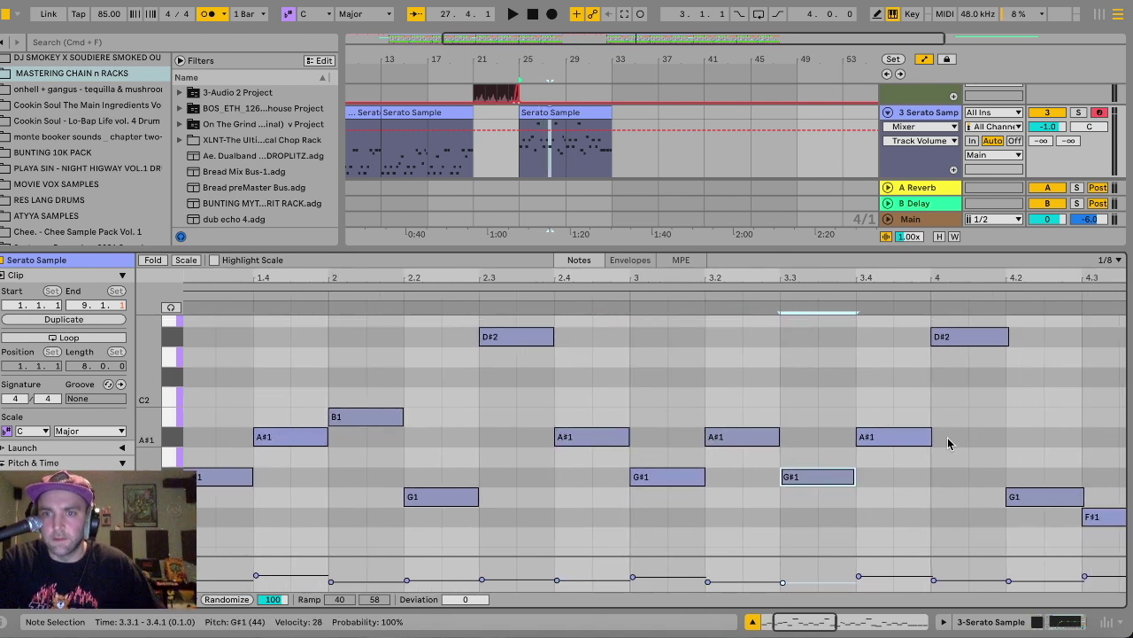
pyautogui.click(929, 444)
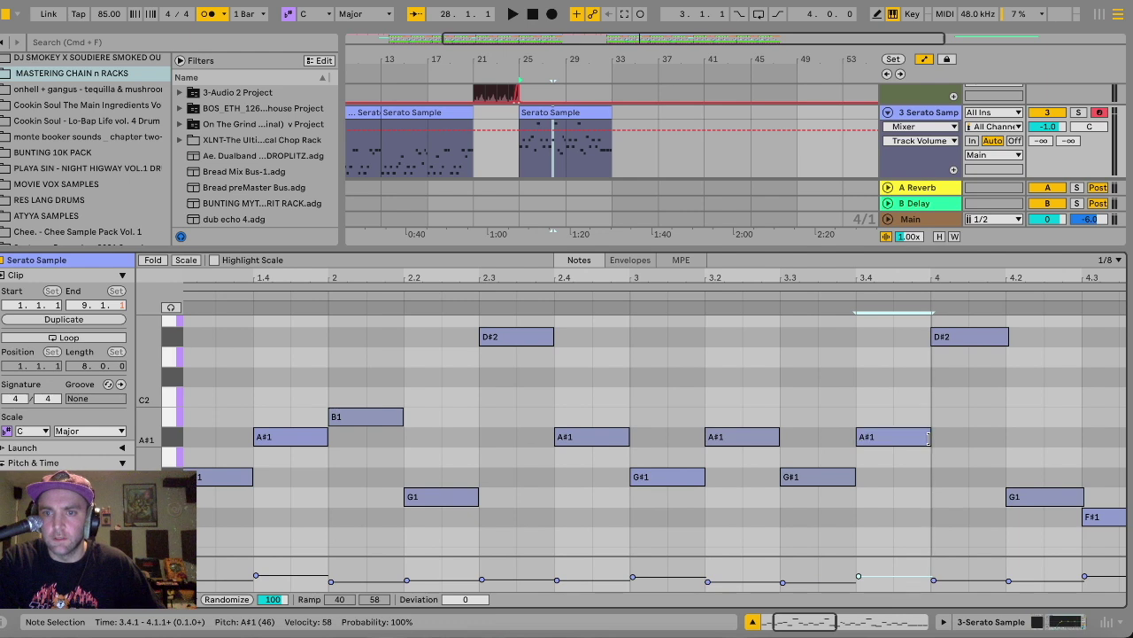
# Adjust the ends of the D#2, G1 and B1 notes in the fourth bar so each stops at the next grid line or note.
pyautogui.click(1006, 338)
pyautogui.hscroll(6, 1006, 341)
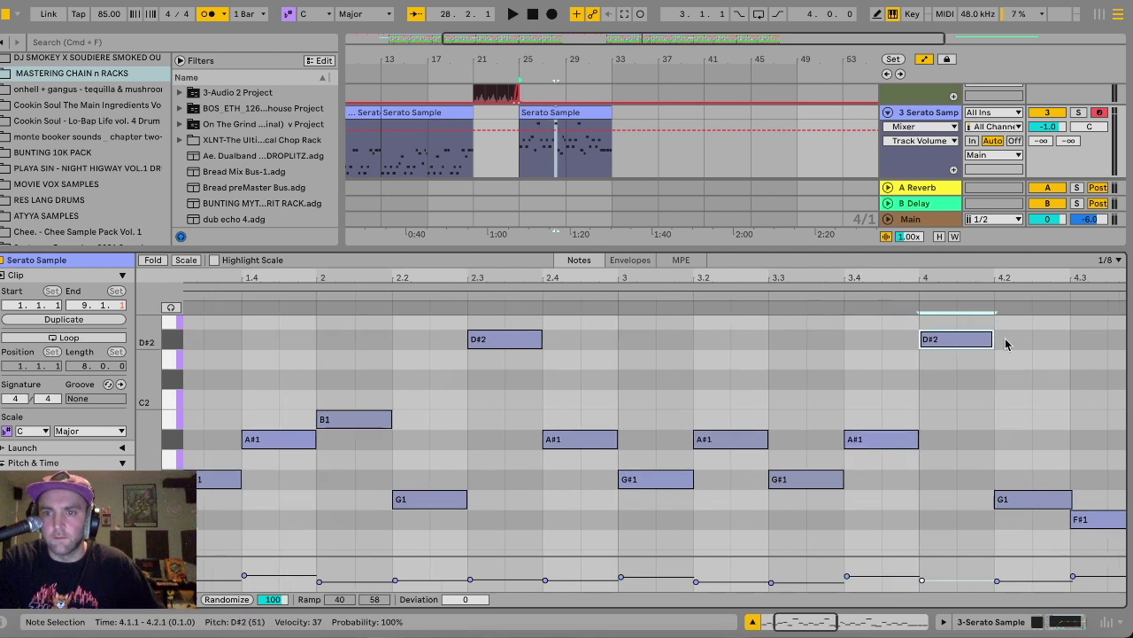
pyautogui.click(786, 501)
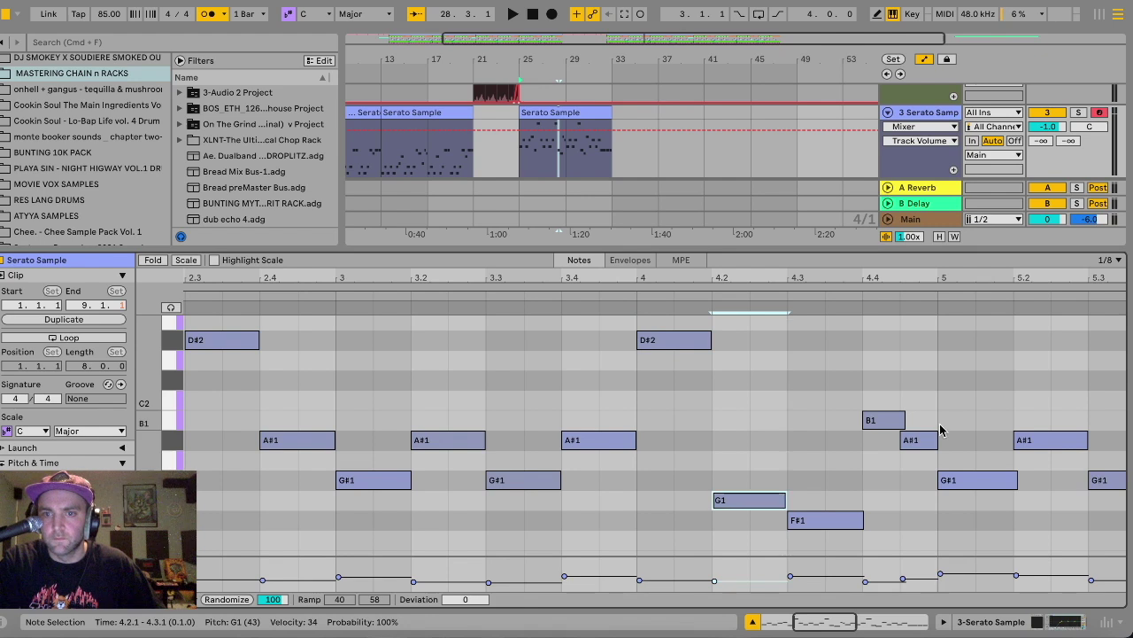
pyautogui.click(885, 421)
# Trim the overlapping G#1 notes at 5 and 5.3 and the A#1 at 5.4 to end on the beats.
pyautogui.hscroll(3, 897, 420)
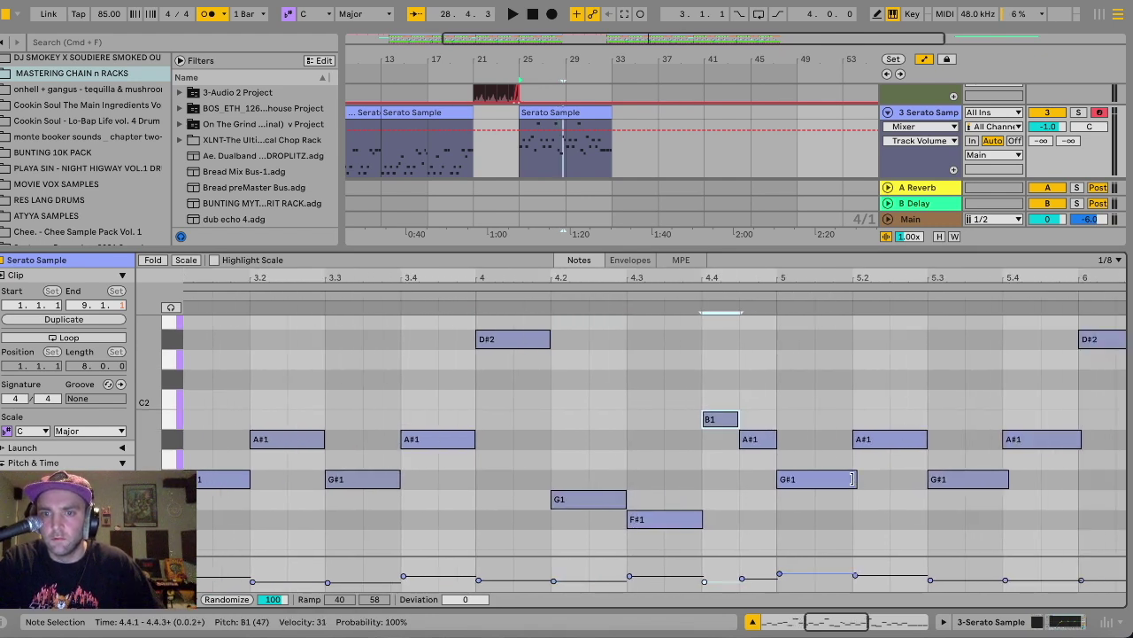
pyautogui.click(848, 479)
pyautogui.hscroll(2, 951, 437)
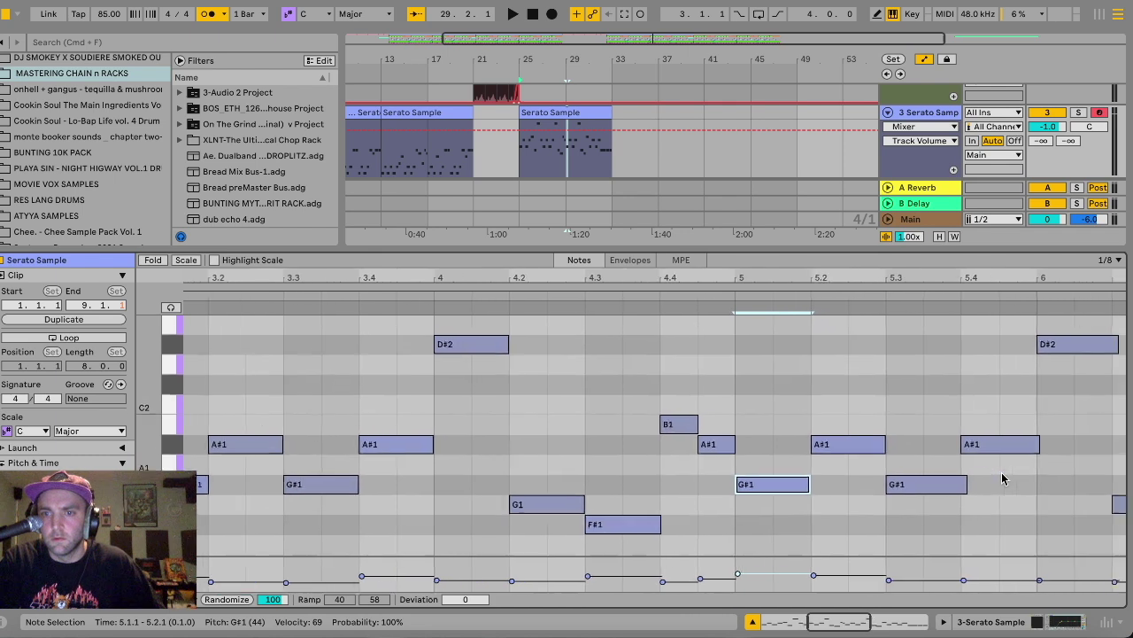
pyautogui.click(930, 481)
pyautogui.click(998, 442)
# Trim the D#2 note at 6 to end at 6.2 and the B1 note at 6.4 to end at 7.
pyautogui.hscroll(4, 996, 416)
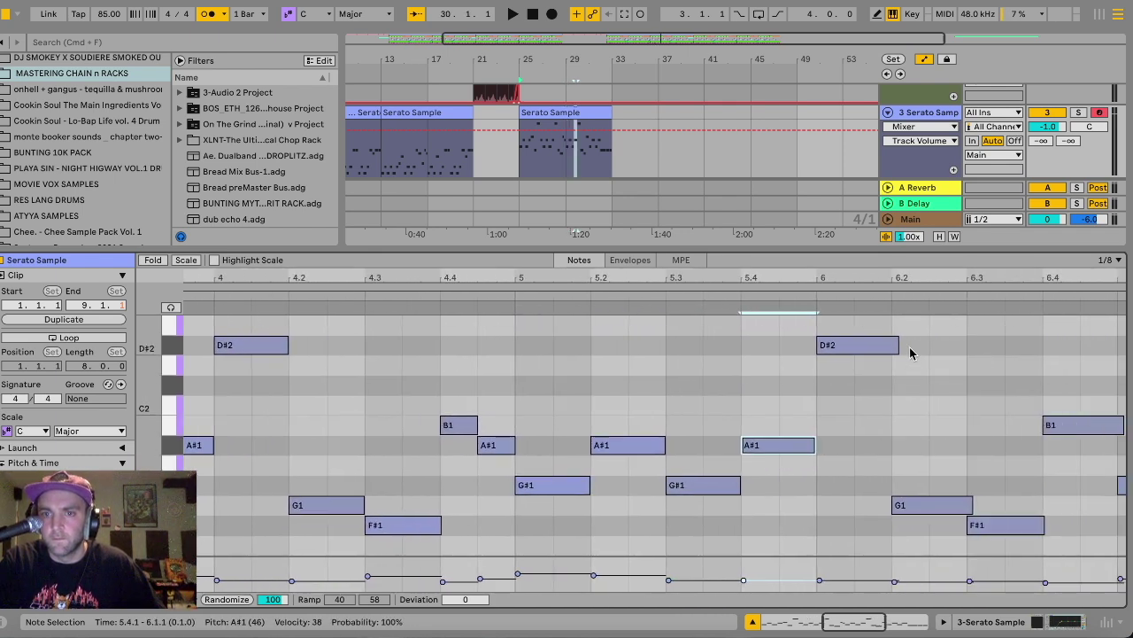
pyautogui.click(885, 345)
pyautogui.hscroll(3, 888, 352)
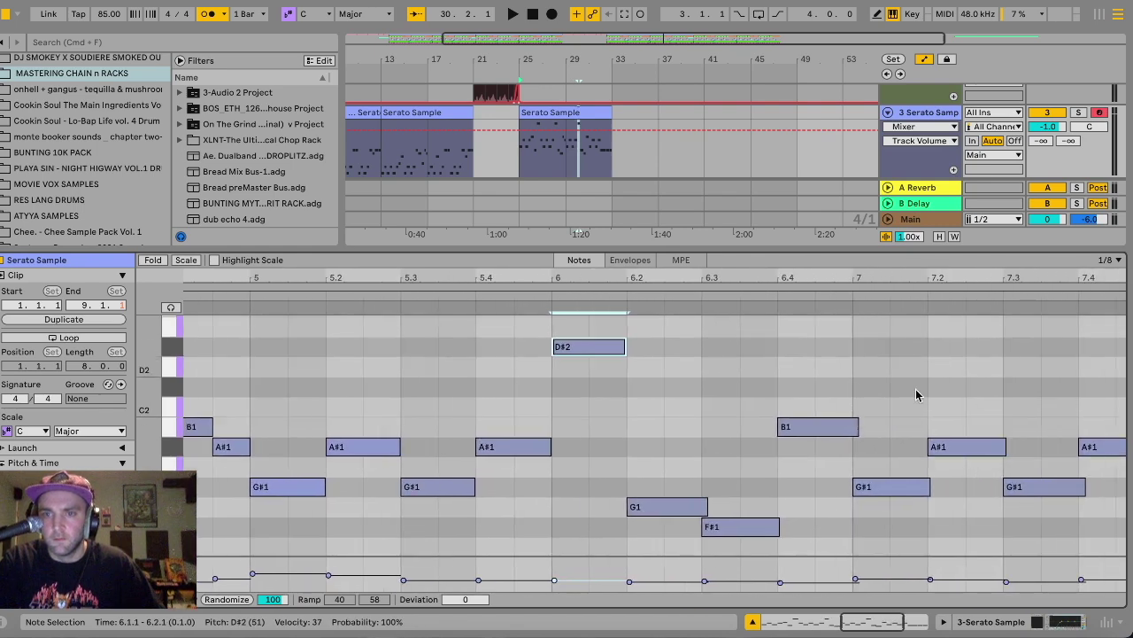
pyautogui.click(853, 428)
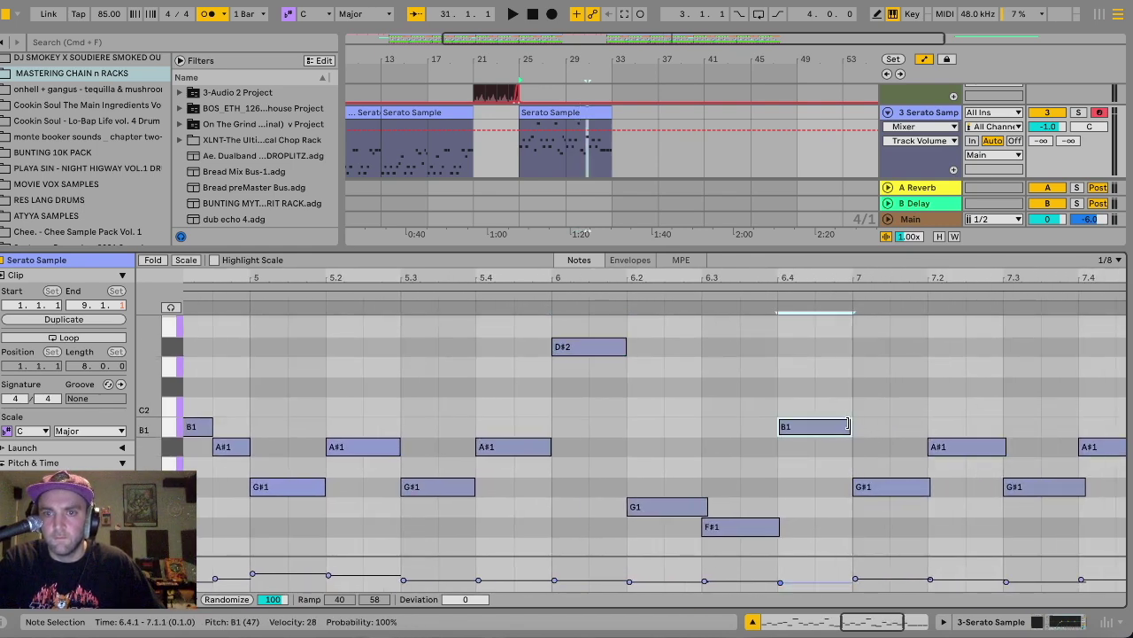
# Trim the four G#1 and A#1 notes in the seventh bar so each ends on the following beat.
pyautogui.hscroll(3, 881, 421)
pyautogui.hscroll(3, 881, 421)
pyautogui.moveTo(596, 492); pyautogui.dragTo(589, 492)
pyautogui.moveTo(672, 452); pyautogui.dragTo(670, 453)
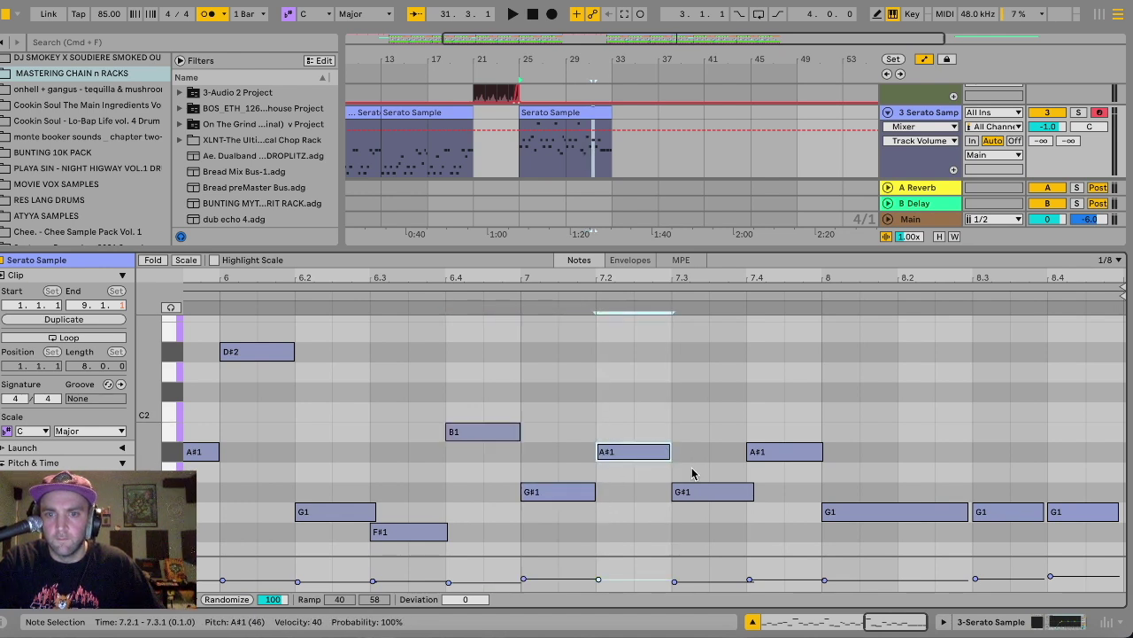
pyautogui.moveTo(752, 491); pyautogui.dragTo(746, 491)
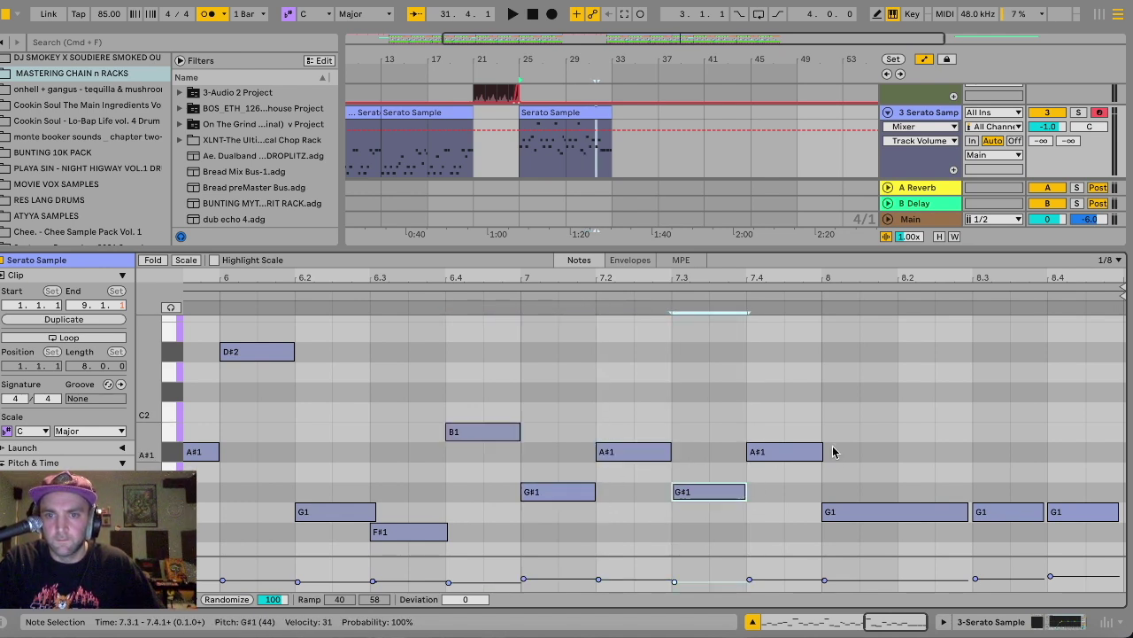
pyautogui.moveTo(821, 452); pyautogui.dragTo(820, 452)
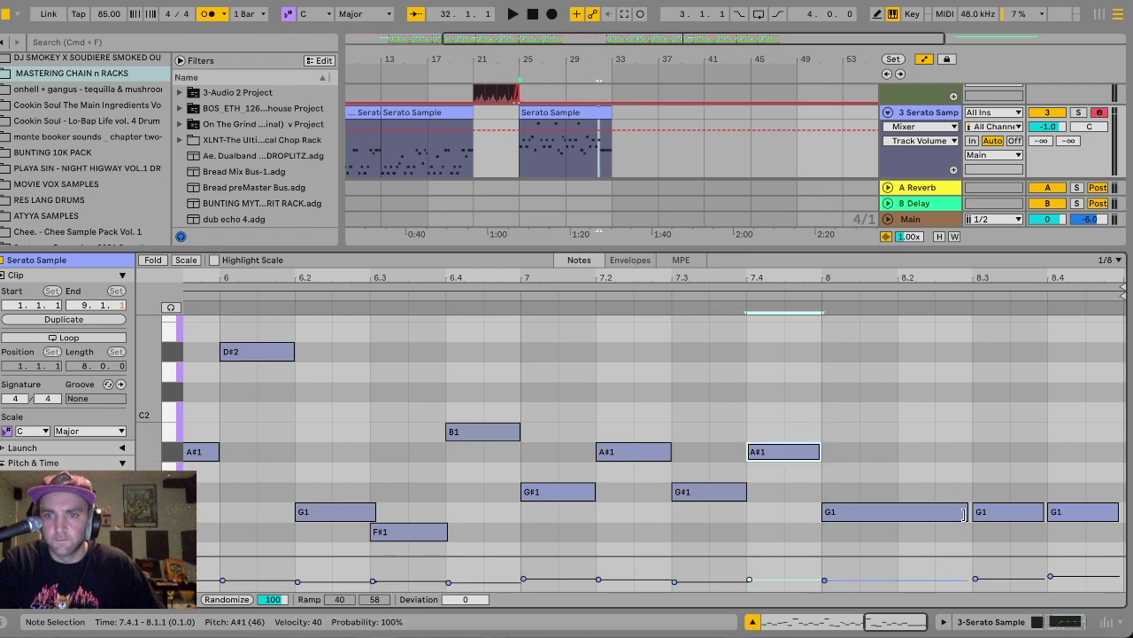
# Lengthen the three G1 notes in the eighth bar to fill the gaps up to 8.3, 8.4 and the clip end.
pyautogui.moveTo(964, 513); pyautogui.dragTo(972, 514)
pyautogui.click(1038, 511)
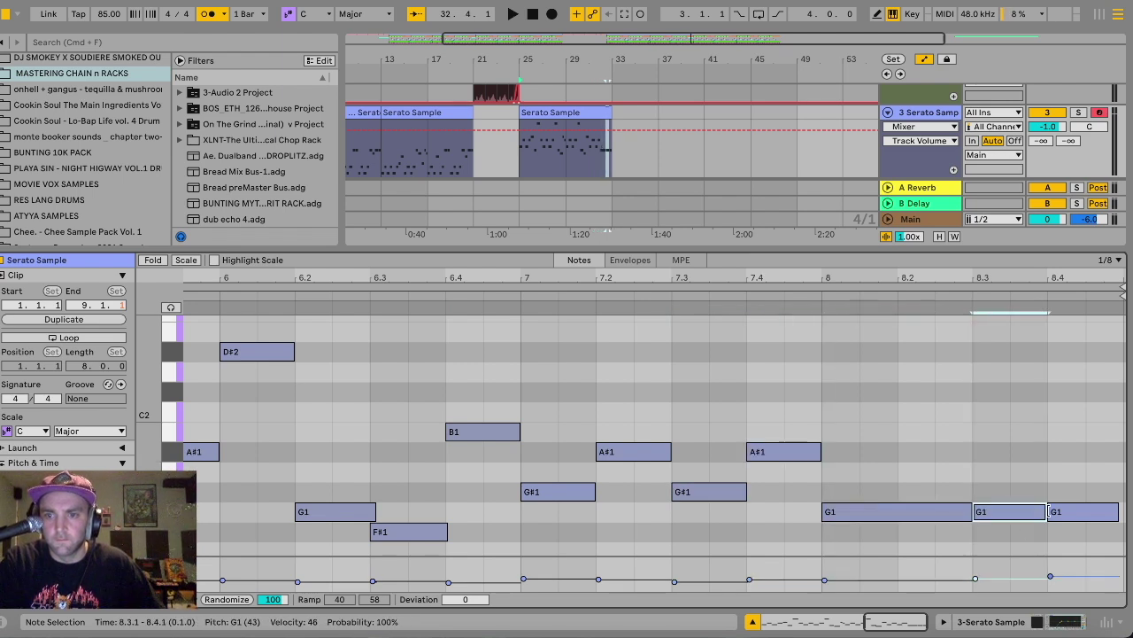
pyautogui.moveTo(1114, 508); pyautogui.dragTo(1120, 507)
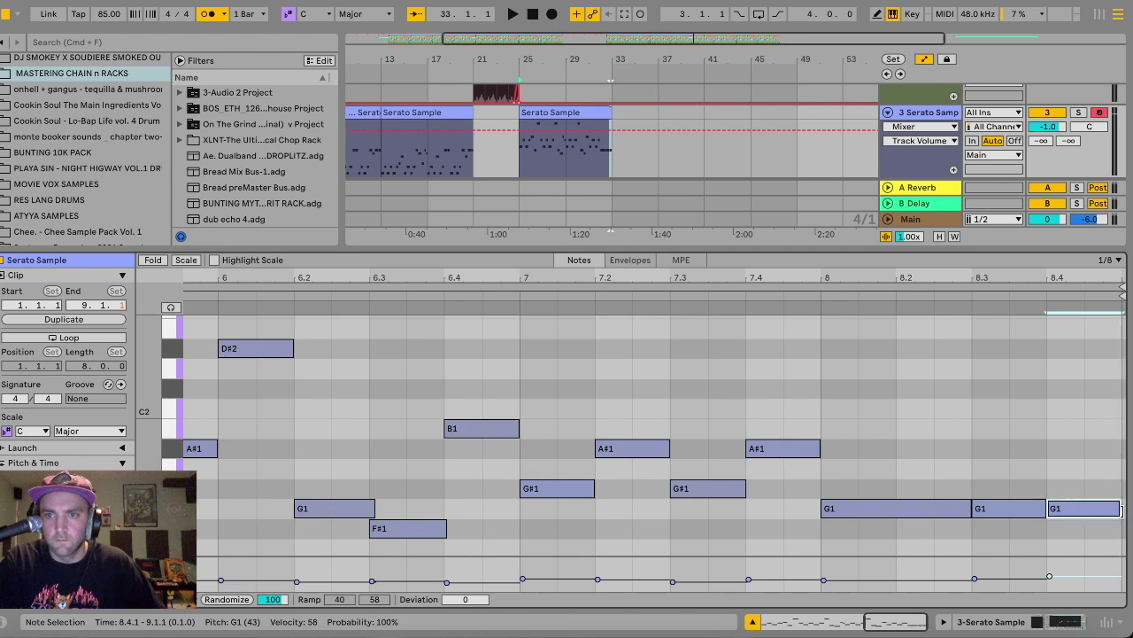
# Set the recorded clip's end at bar 33 in the arrangement and close the note editor.
pyautogui.moveTo(605, 110); pyautogui.dragTo(614, 115)
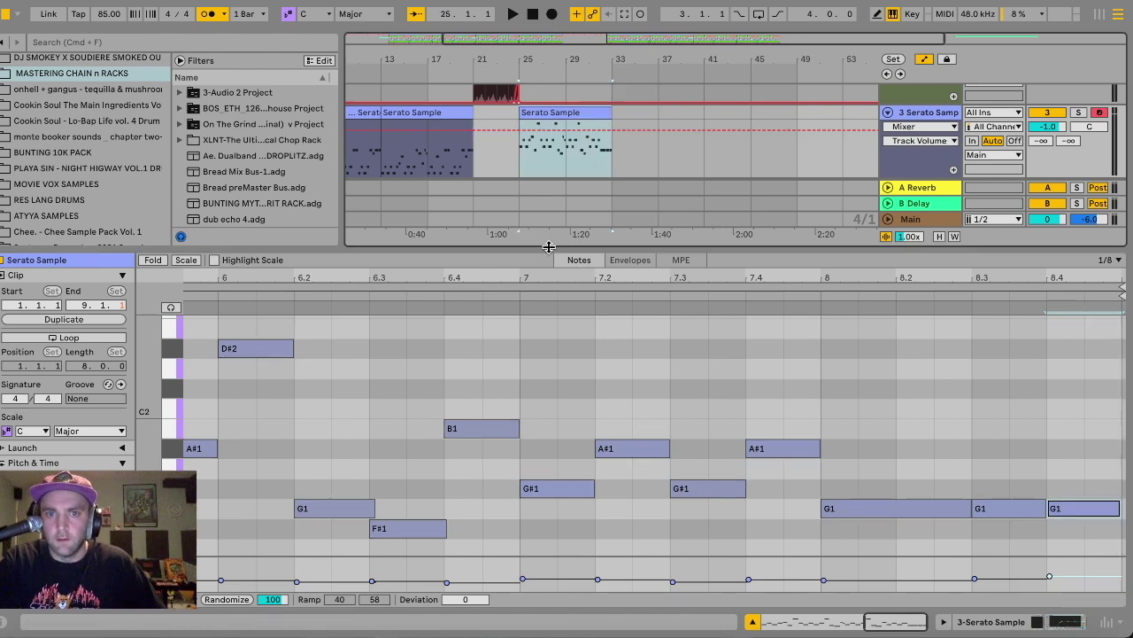
pyautogui.doubleClick(551, 246)
# Record a second MIDI take on the Serato Sample track from bar 33 to bar 41.
pyautogui.click(614, 154)
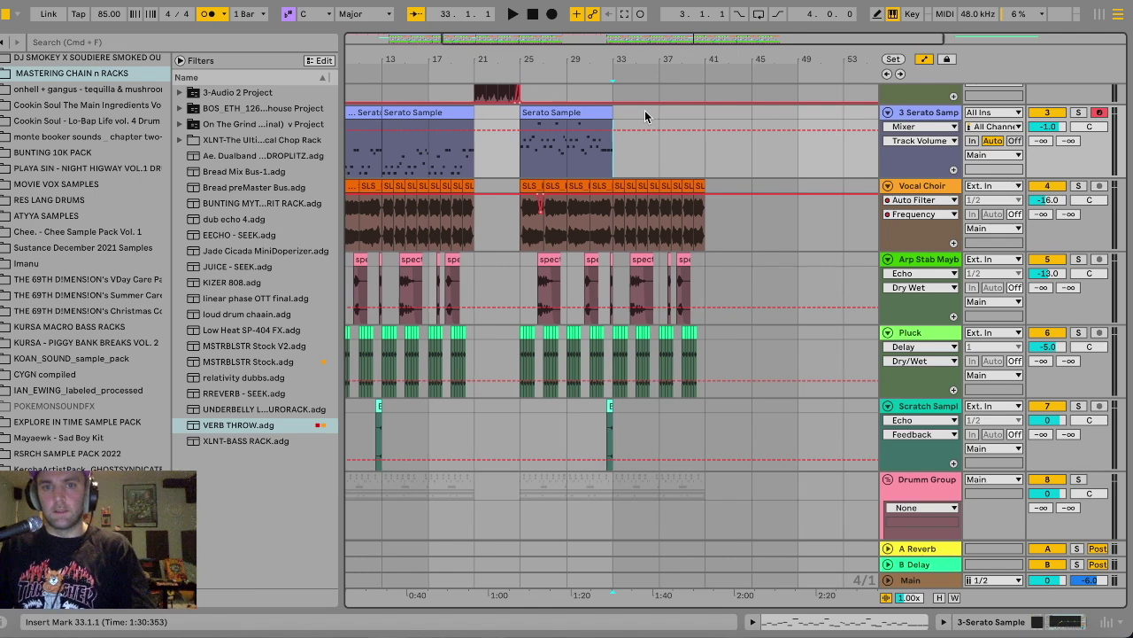
pyautogui.hscroll(-2, 645, 110)
pyautogui.scroll(-1, 645, 110)
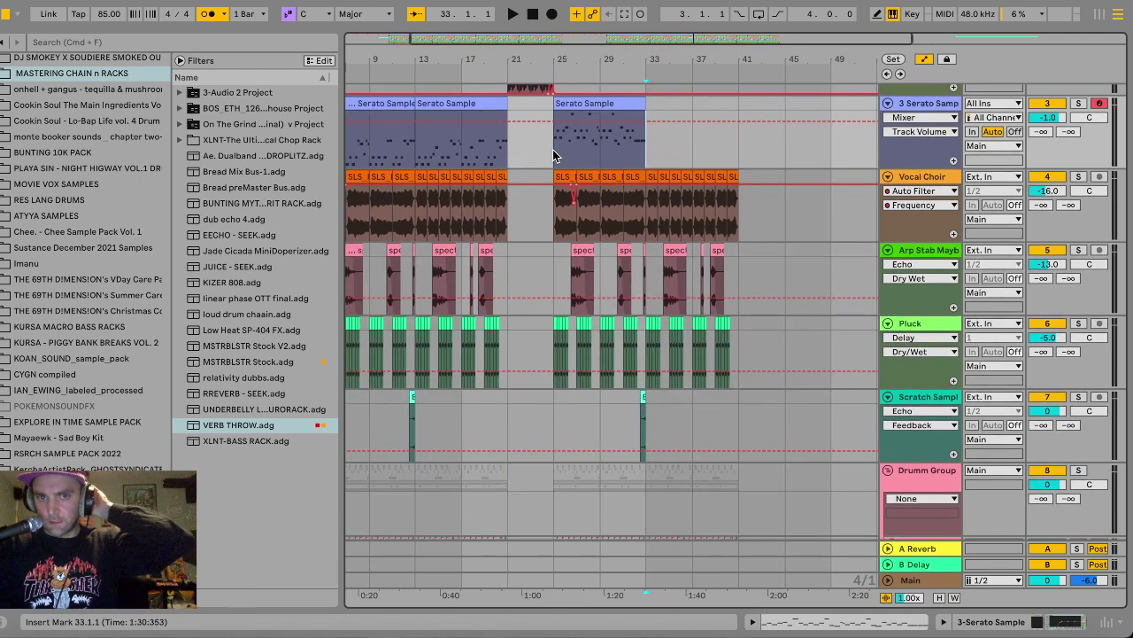
pyautogui.click(658, 146)
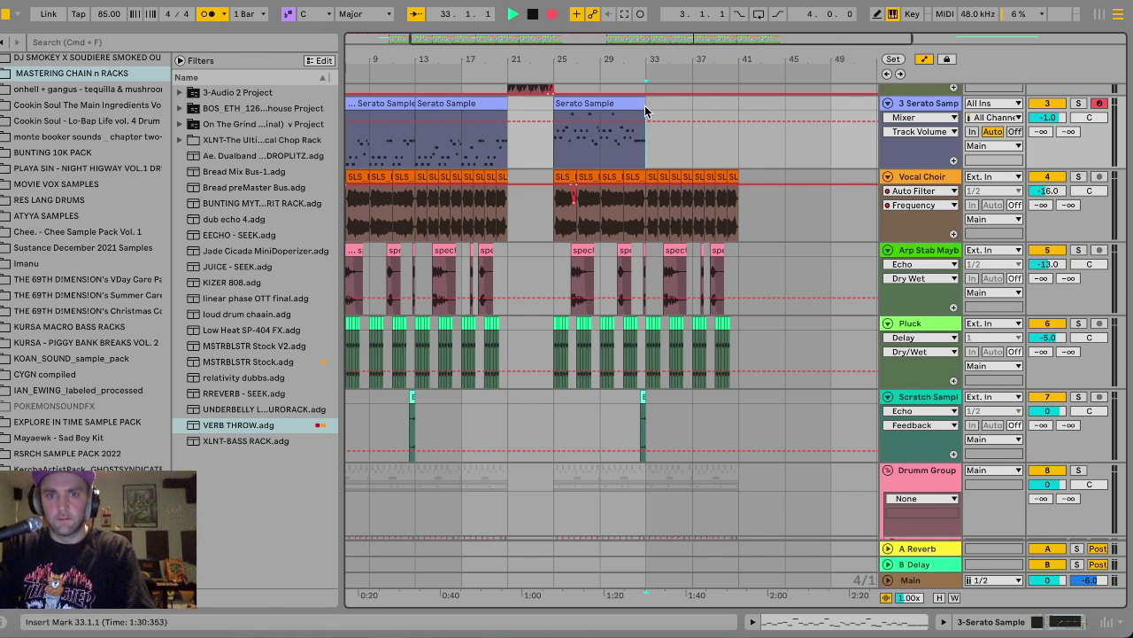
pyautogui.press('space')
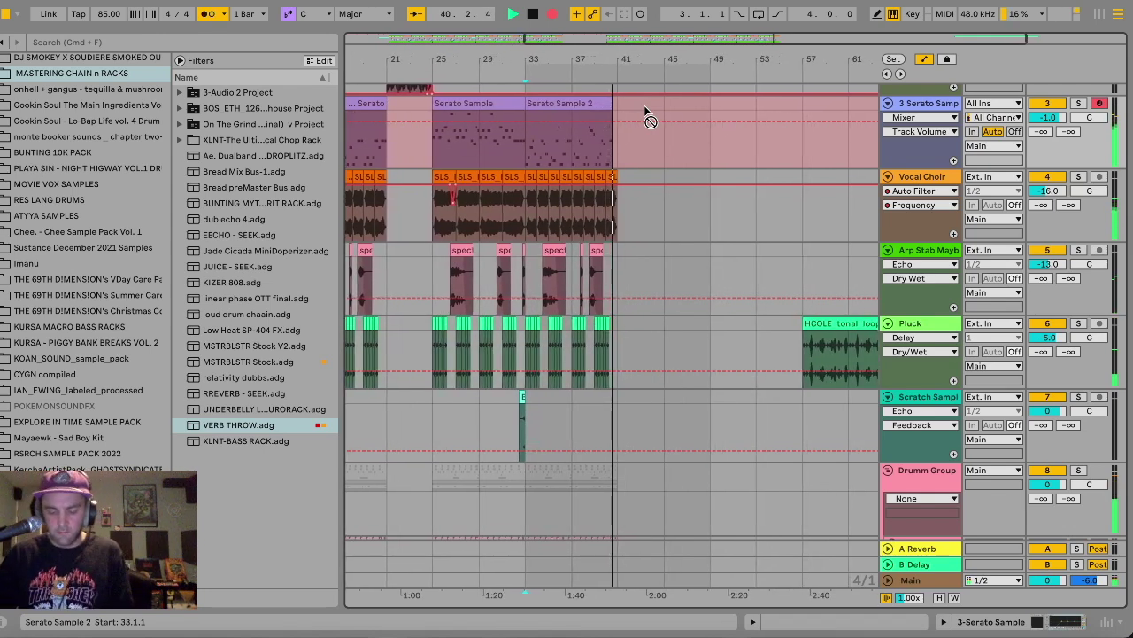
pyautogui.press('space')
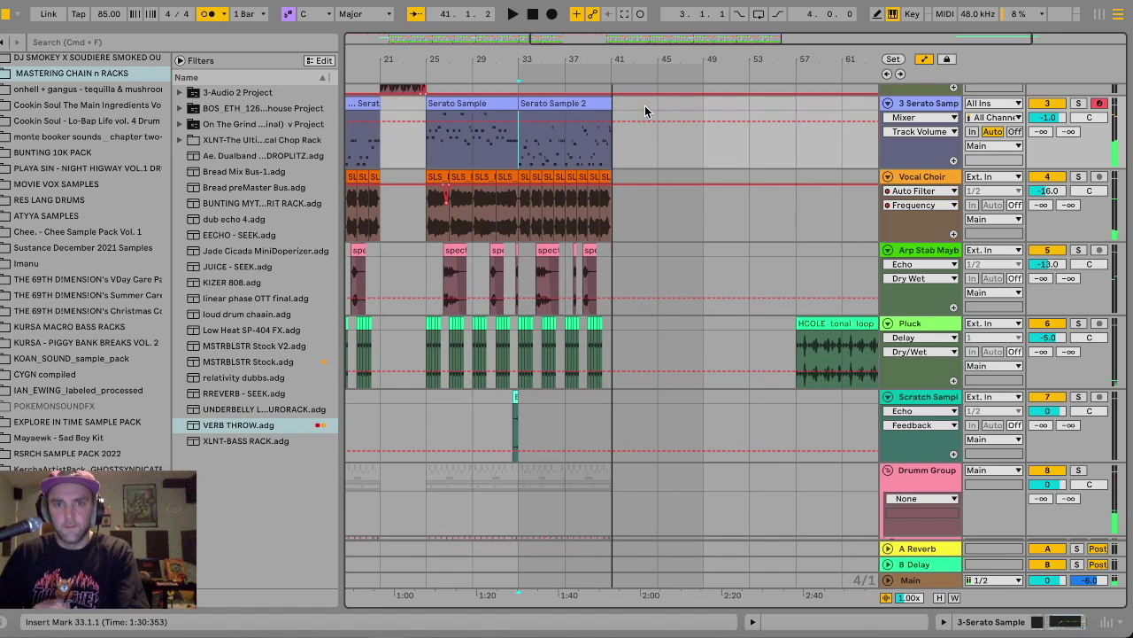
# Open the Serato Sample 2 clip in an enlarged note editor and quantize all of its notes.
pyautogui.doubleClick(588, 103)
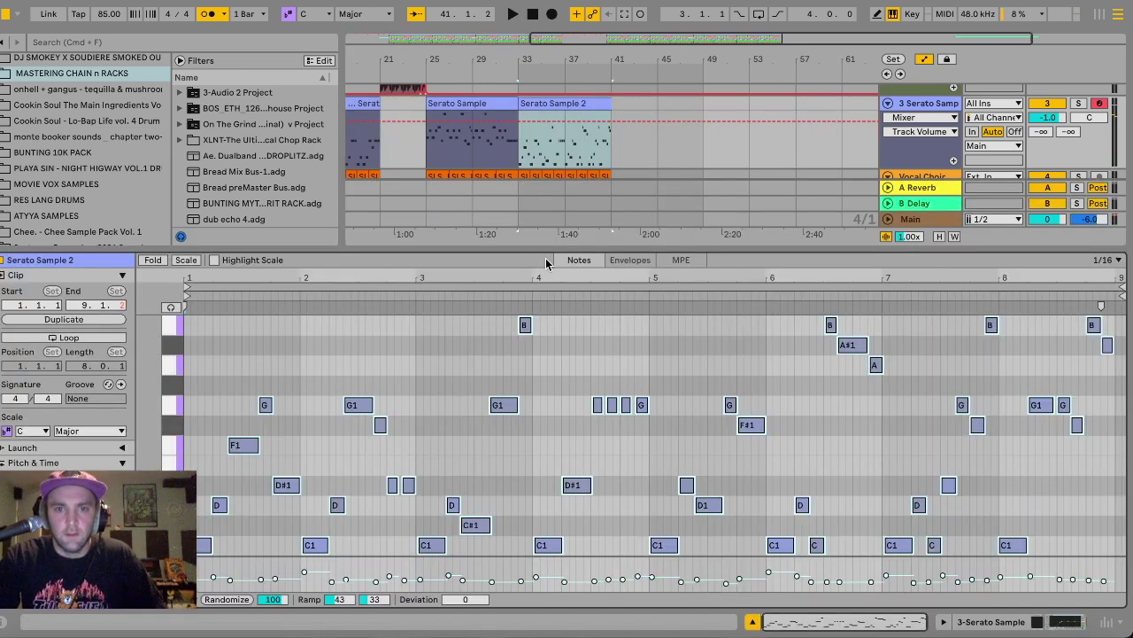
pyautogui.moveTo(550, 245); pyautogui.dragTo(551, 172)
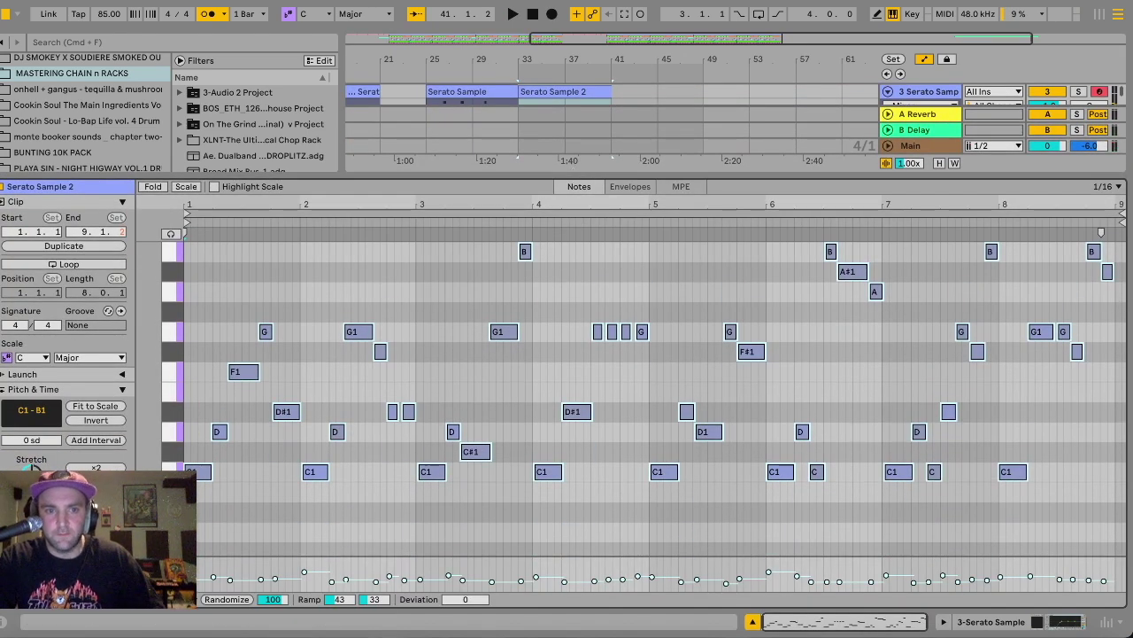
pyautogui.moveTo(202, 502); pyautogui.dragTo(1122, 199)
pyautogui.press('super+u')
pyautogui.click(299, 390)
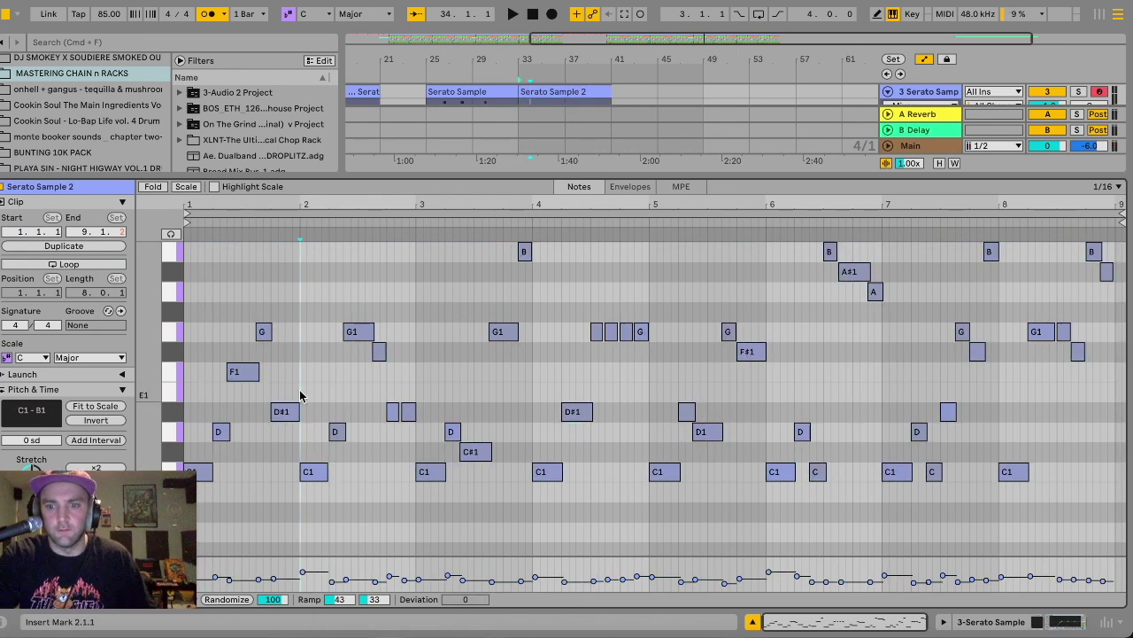
# Trim the C1, D1, F1 and G1 notes in the first bar so each ends where the next note begins.
pyautogui.scroll(3, 299, 395)
pyautogui.hscroll(-5, 271, 374)
pyautogui.scroll(-5, 271, 373)
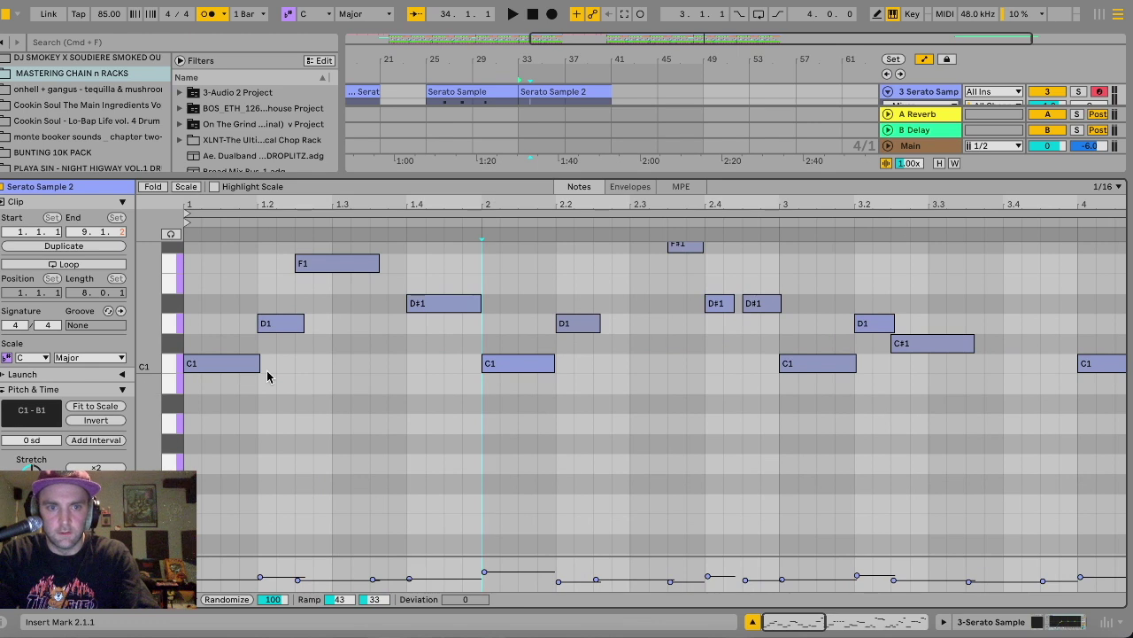
pyautogui.moveTo(258, 366); pyautogui.dragTo(256, 366)
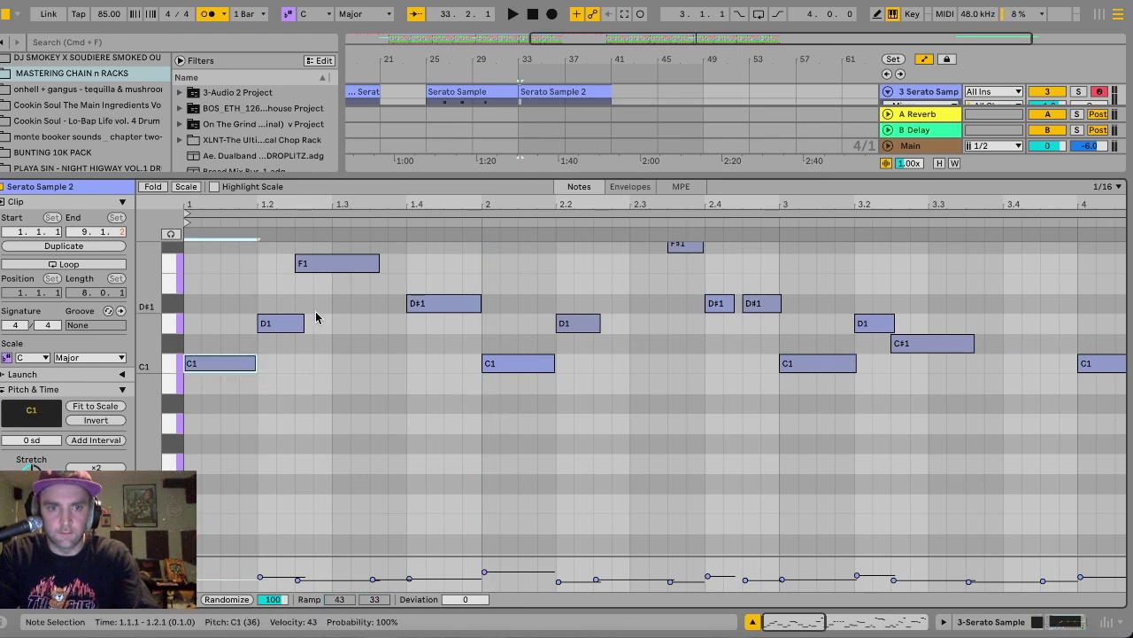
pyautogui.moveTo(303, 323); pyautogui.dragTo(295, 323)
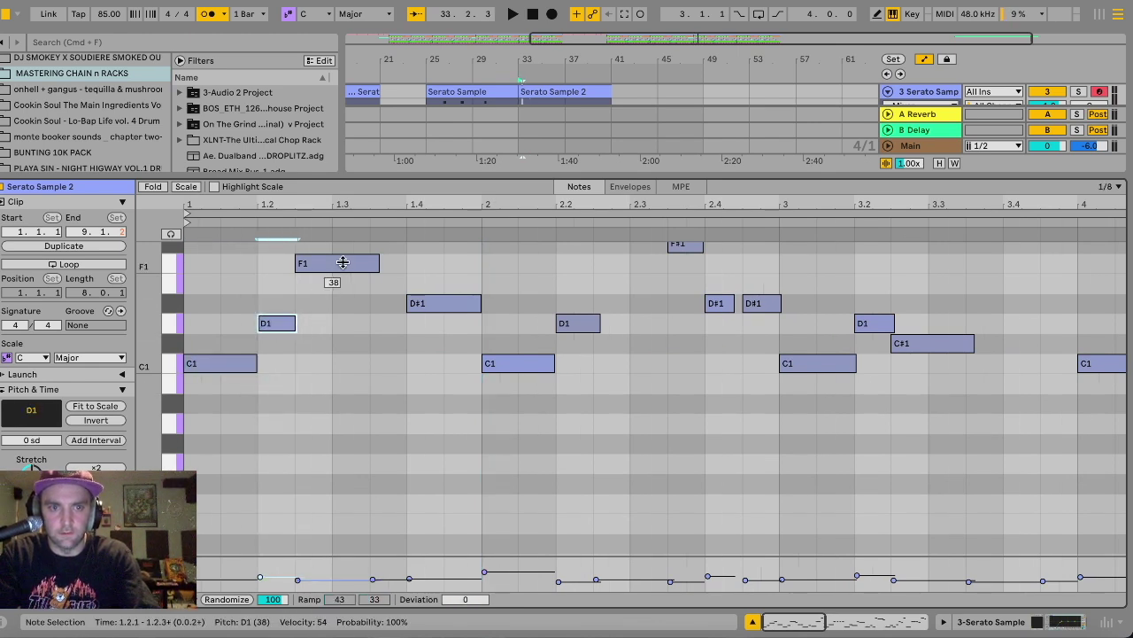
pyautogui.scroll(3, 382, 271)
pyautogui.moveTo(377, 332); pyautogui.dragTo(365, 333)
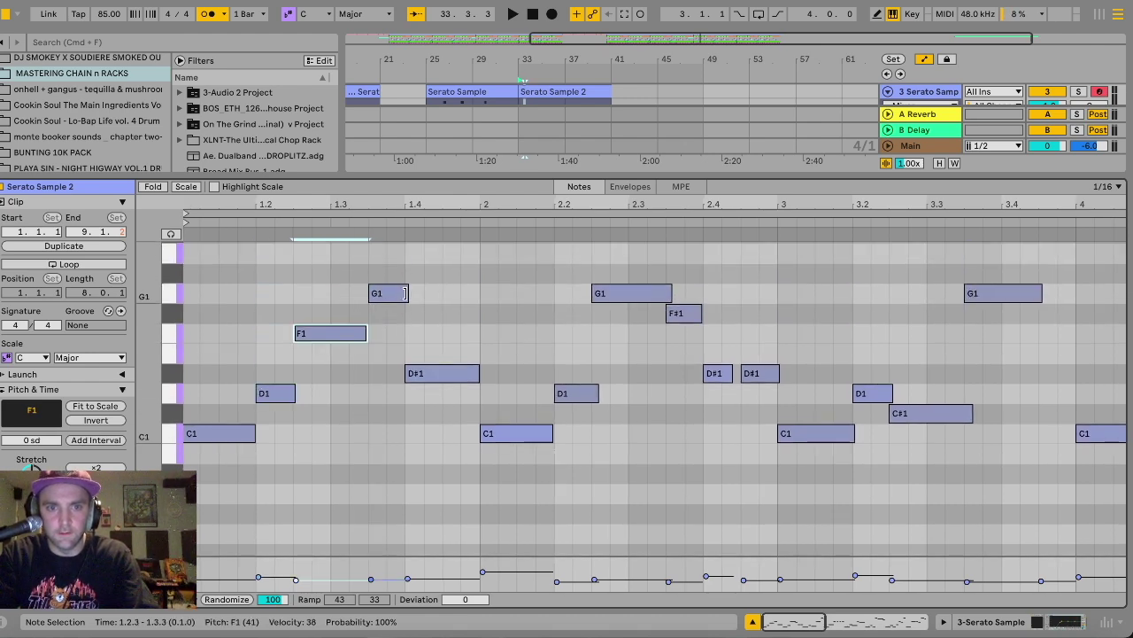
pyautogui.moveTo(406, 293); pyautogui.dragTo(403, 293)
pyautogui.press('super+2')
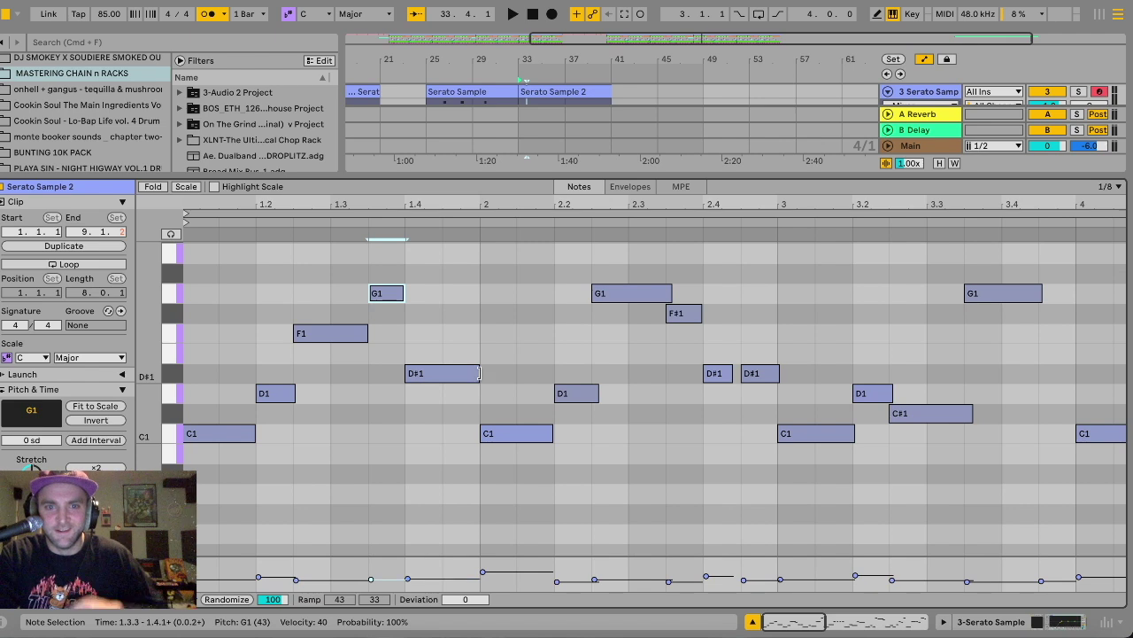
# Fit the second bar's note lengths to the grid, trimming D1 and G1 and lengthening the first D#1 to 2.4.3.
pyautogui.click(549, 433)
pyautogui.moveTo(598, 393); pyautogui.dragTo(589, 393)
pyautogui.moveTo(674, 293); pyautogui.dragTo(664, 293)
pyautogui.click(701, 314)
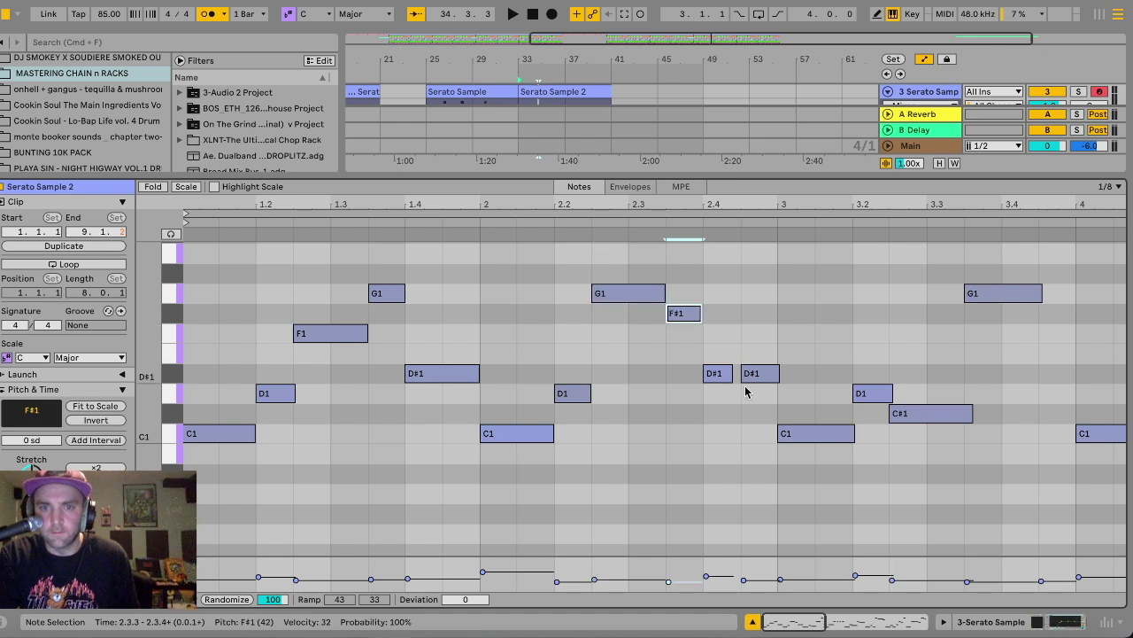
pyautogui.moveTo(733, 372); pyautogui.dragTo(740, 373)
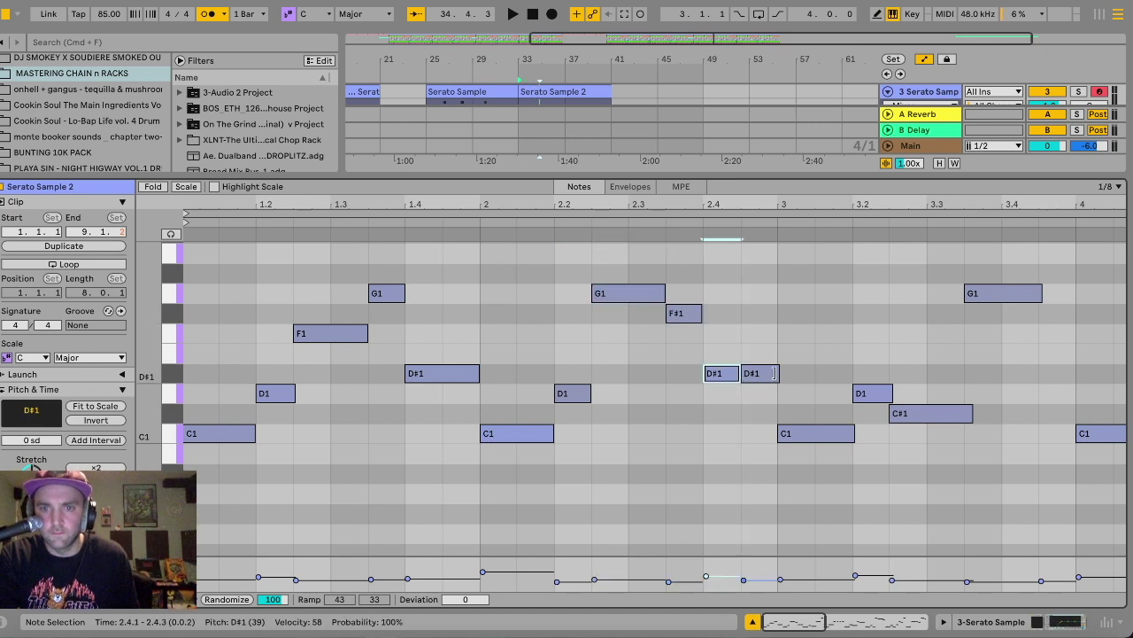
pyautogui.click(774, 373)
# Trim the third bar's C1, D1, C#1 and G1 notes so each ends where the following note begins.
pyautogui.click(852, 433)
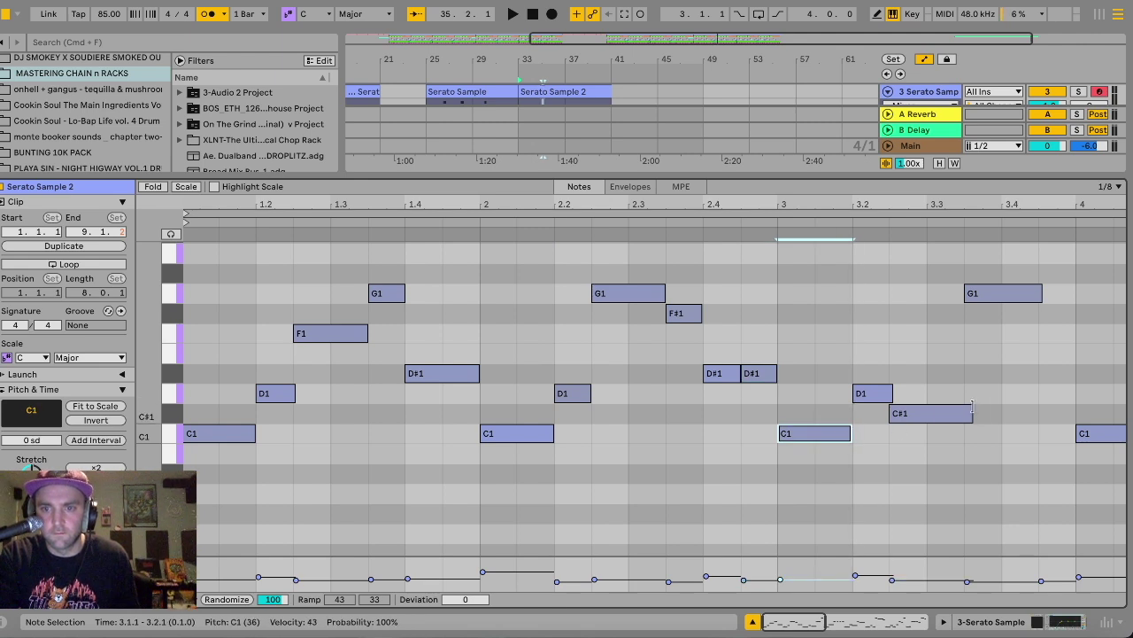
pyautogui.moveTo(892, 394); pyautogui.dragTo(889, 393)
pyautogui.moveTo(972, 414); pyautogui.dragTo(971, 437)
pyautogui.scroll(5, 963, 417)
pyautogui.hscroll(2, 964, 416)
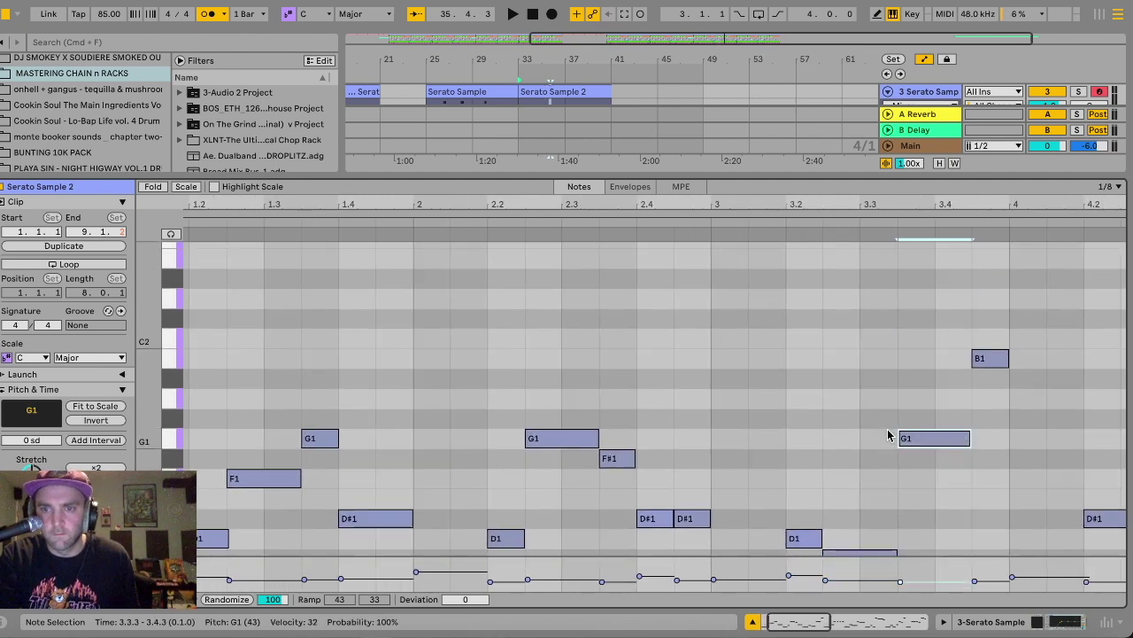
# Trim the fourth bar's C1 to 4.2 and D#1 to 4.3, and make its four G1 notes run gaplessly up to bar 5.
pyautogui.scroll(-3, 891, 434)
pyautogui.hscroll(5, 891, 435)
pyautogui.scroll(-2, 888, 434)
pyautogui.hscroll(2, 888, 434)
pyautogui.moveTo(855, 451); pyautogui.dragTo(847, 451)
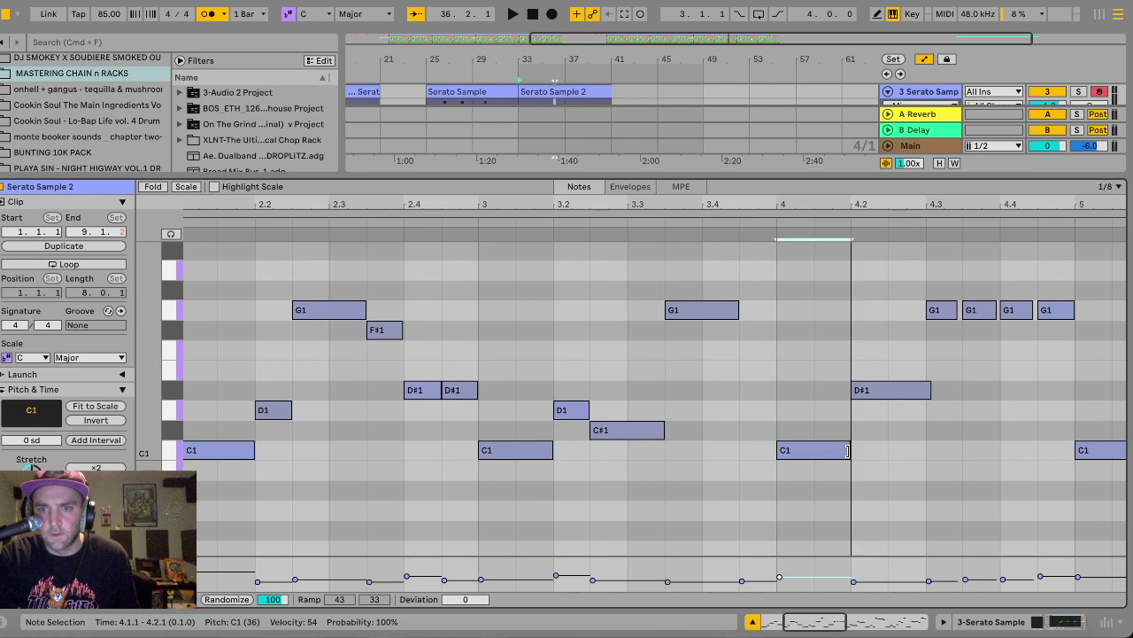
pyautogui.moveTo(931, 391); pyautogui.dragTo(927, 390)
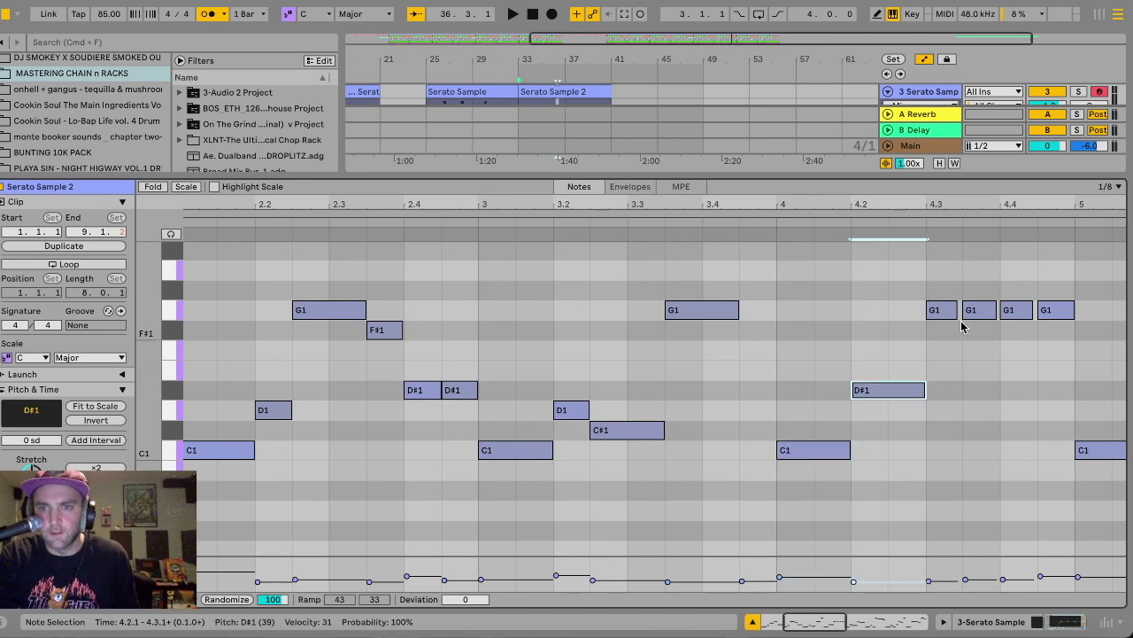
pyautogui.moveTo(958, 310); pyautogui.dragTo(1061, 311)
# Trim the fifth bar's C1 to 5.2, D#1 to 5.2.3, D1 to 5.3.3 and F#1 to the start of bar 6.
pyautogui.hscroll(3, 921, 376)
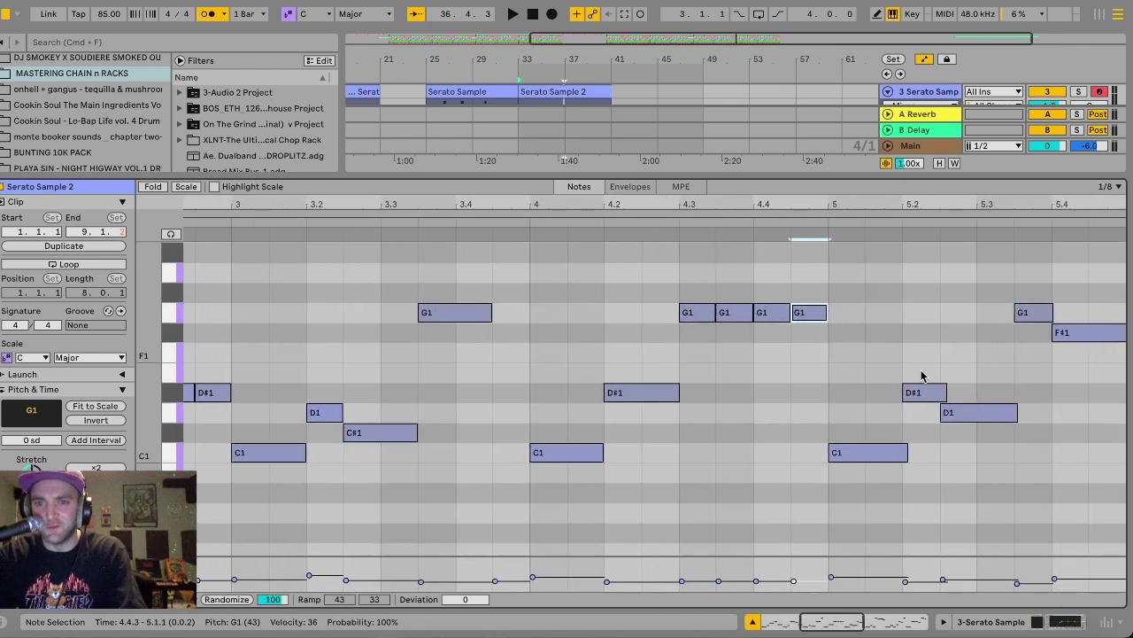
pyautogui.moveTo(905, 452); pyautogui.dragTo(902, 452)
pyautogui.moveTo(946, 390); pyautogui.dragTo(937, 391)
pyautogui.moveTo(1016, 413); pyautogui.dragTo(1013, 413)
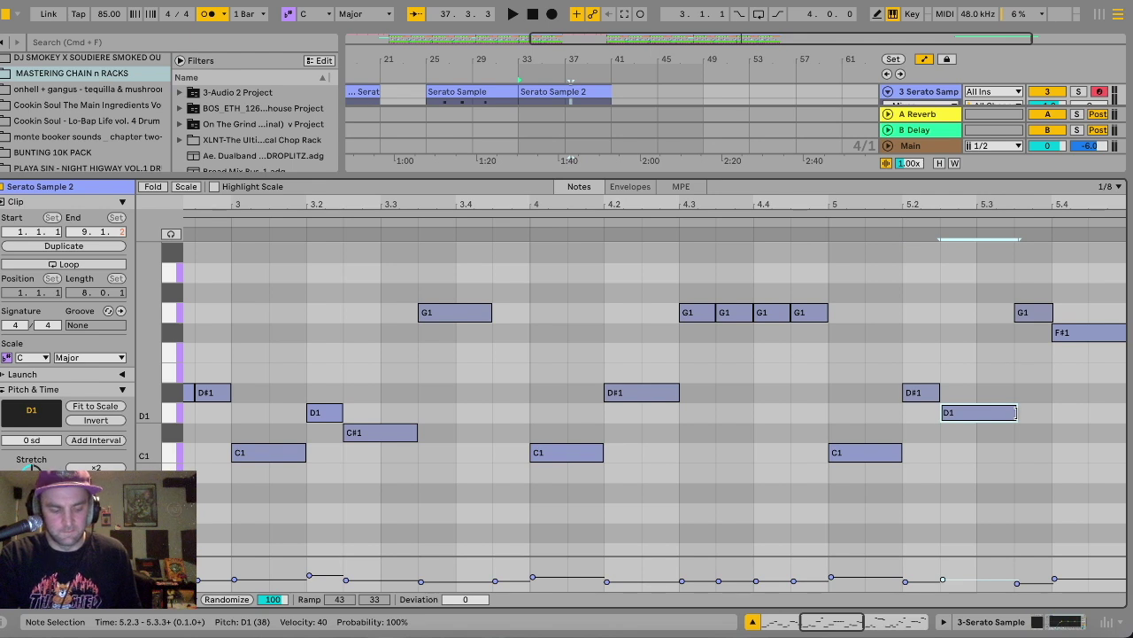
pyautogui.hscroll(3, 1042, 344)
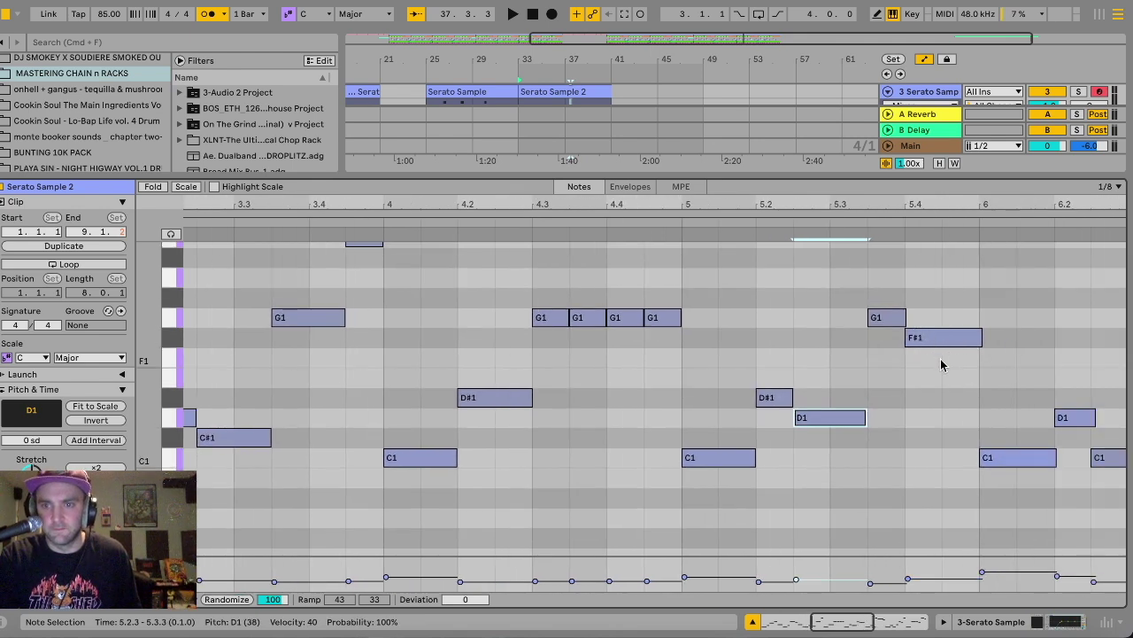
pyautogui.click(970, 338)
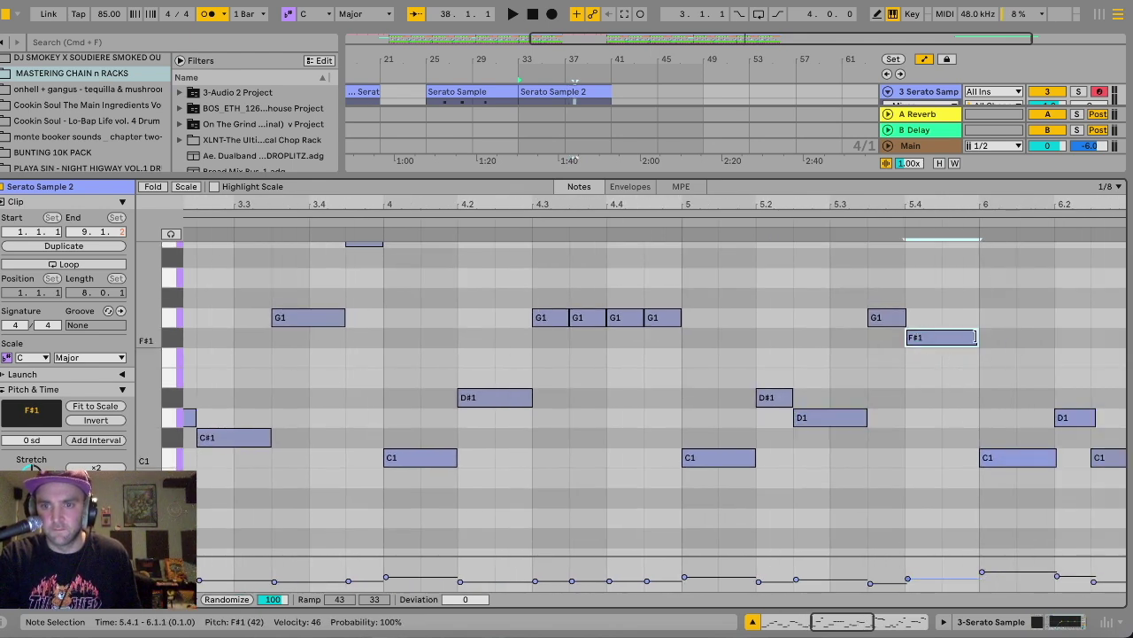
# Trim the sixth bar's two C1 notes, A#1 and A1 to the grid, and lengthen B1 to meet the A#1.
pyautogui.hscroll(3, 861, 470)
pyautogui.moveTo(861, 463); pyautogui.dragTo(859, 463)
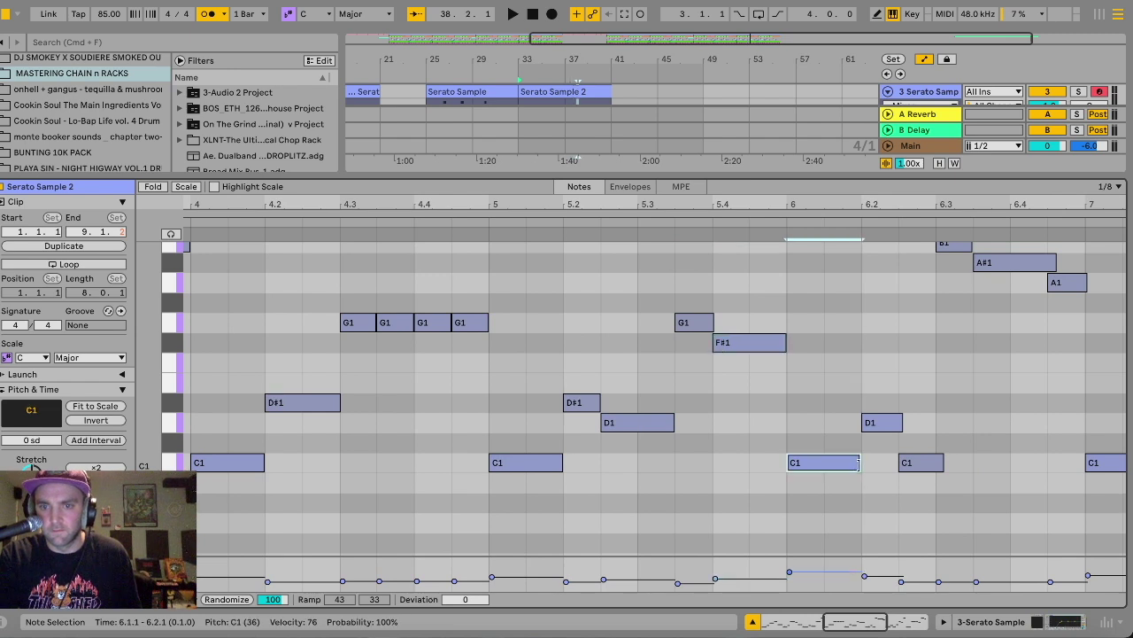
pyautogui.moveTo(945, 462); pyautogui.dragTo(935, 456)
pyautogui.scroll(2, 931, 449)
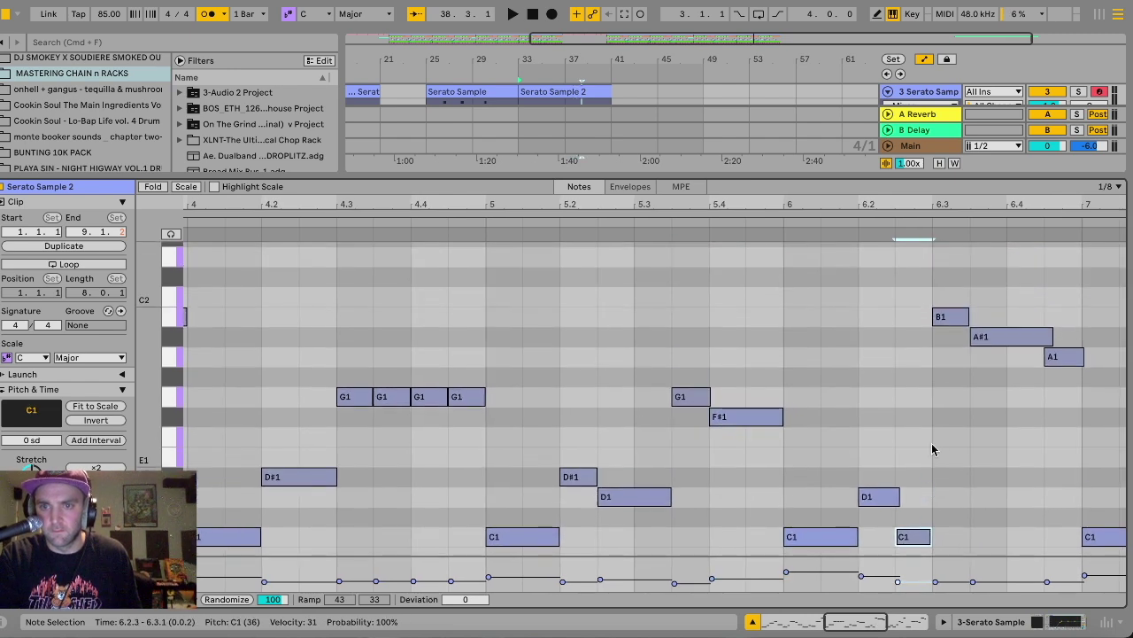
pyautogui.click(965, 321)
pyautogui.moveTo(966, 316); pyautogui.dragTo(971, 317)
pyautogui.moveTo(1054, 336); pyautogui.dragTo(1043, 336)
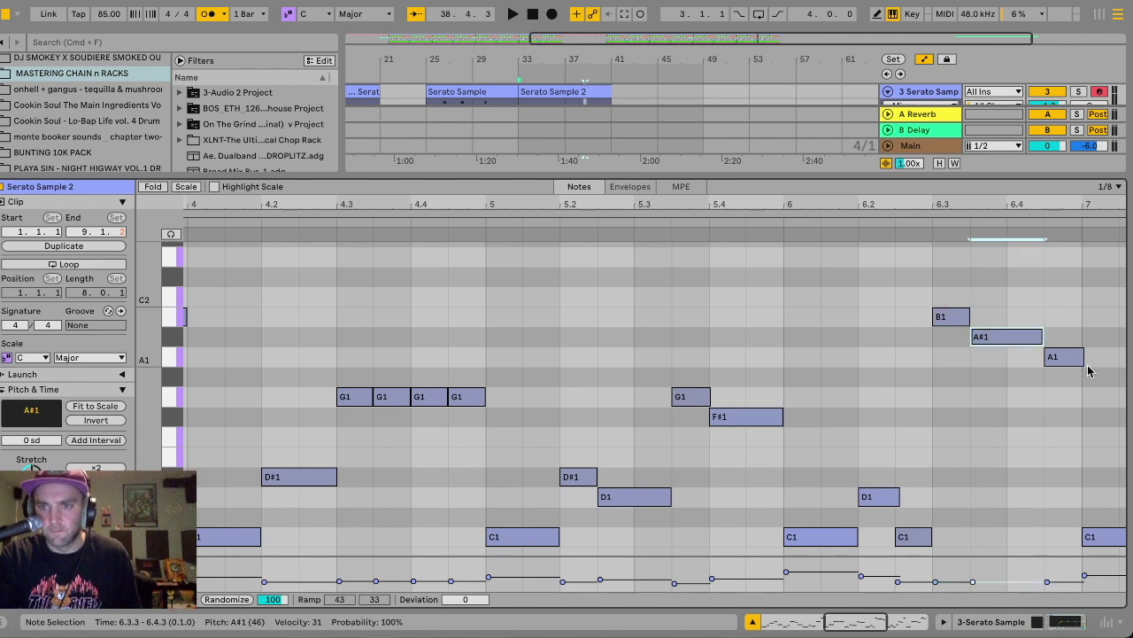
pyautogui.click(1079, 357)
# Trim the seventh bar's C1, D1, D#1, F#1 and B1 notes so each ends on the grid line where the next begins.
pyautogui.hscroll(5, 978, 478)
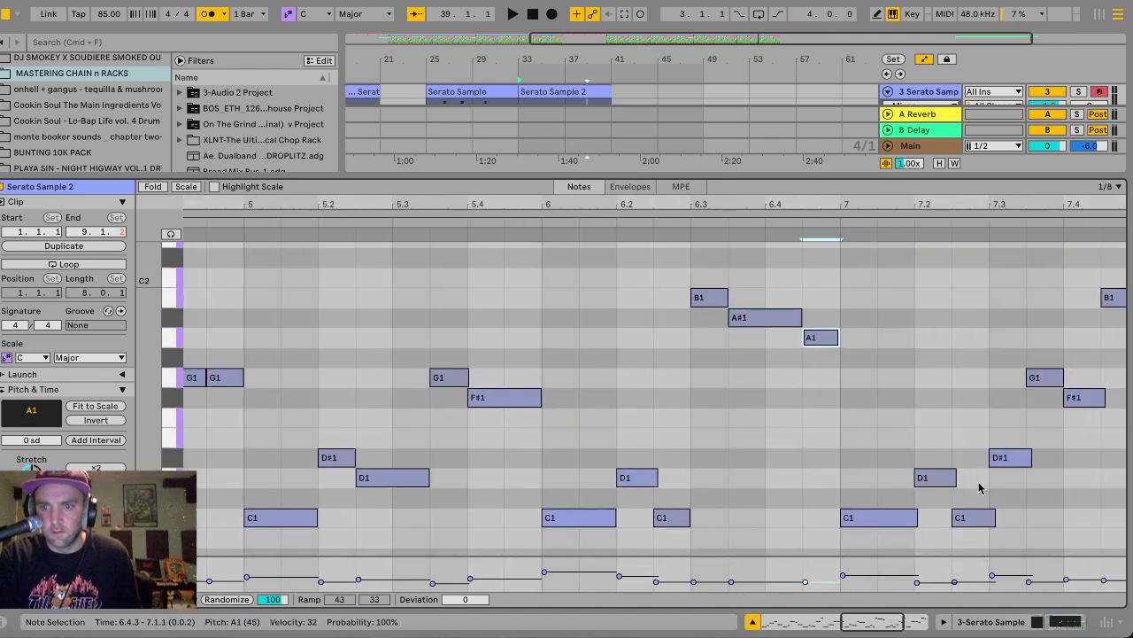
pyautogui.click(917, 518)
pyautogui.hscroll(3, 886, 524)
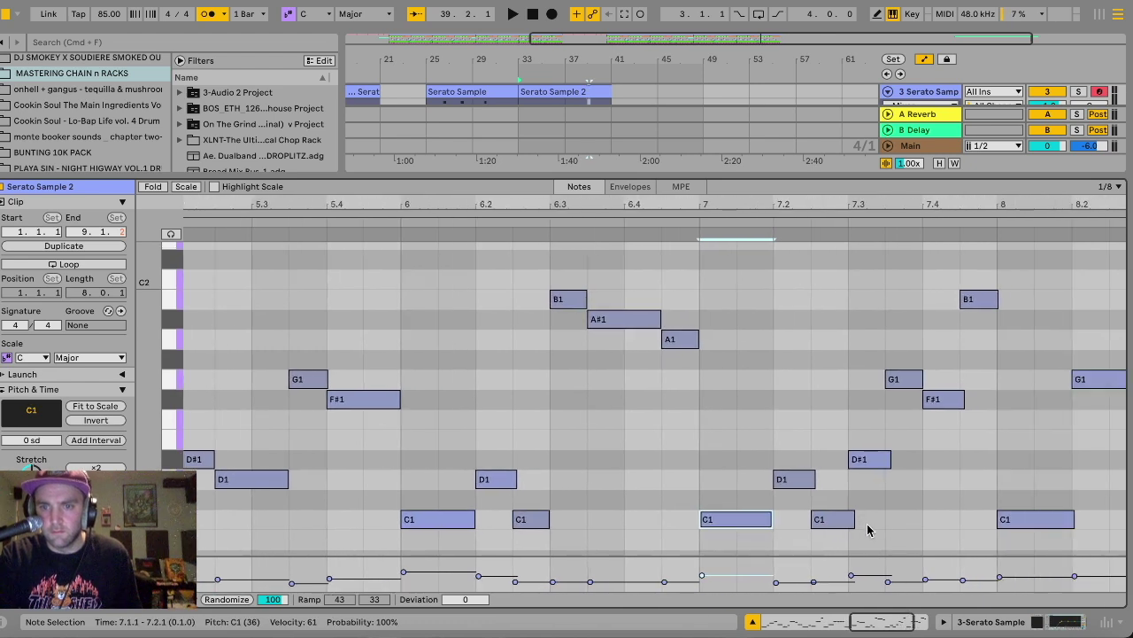
pyautogui.moveTo(853, 520); pyautogui.dragTo(847, 519)
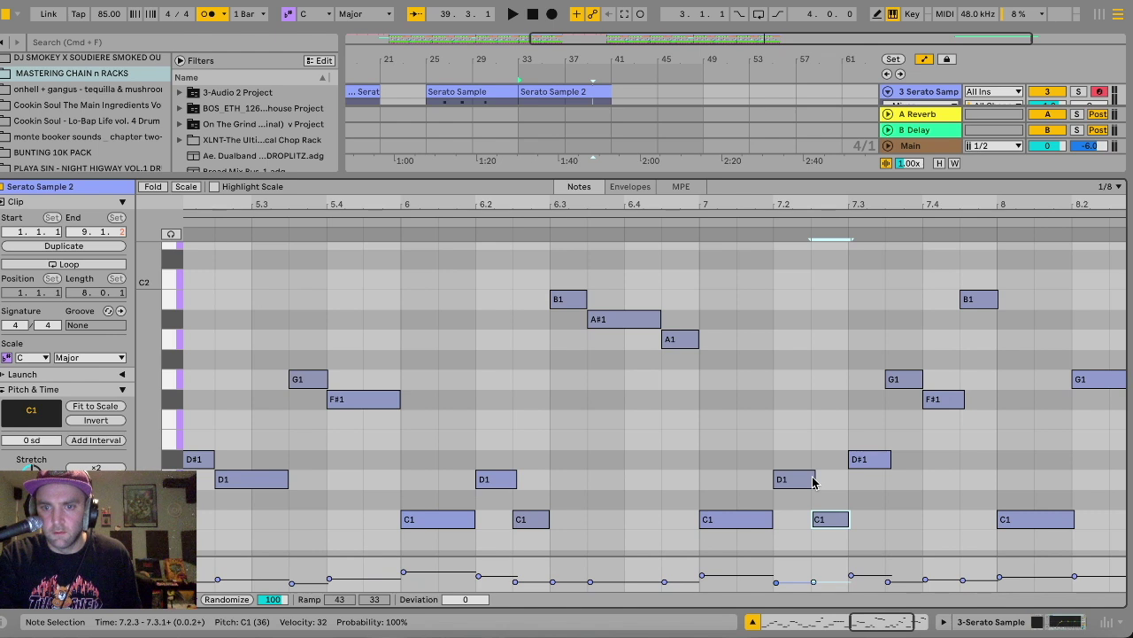
pyautogui.moveTo(812, 478); pyautogui.dragTo(806, 479)
pyautogui.moveTo(885, 457); pyautogui.dragTo(884, 458)
pyautogui.click(959, 400)
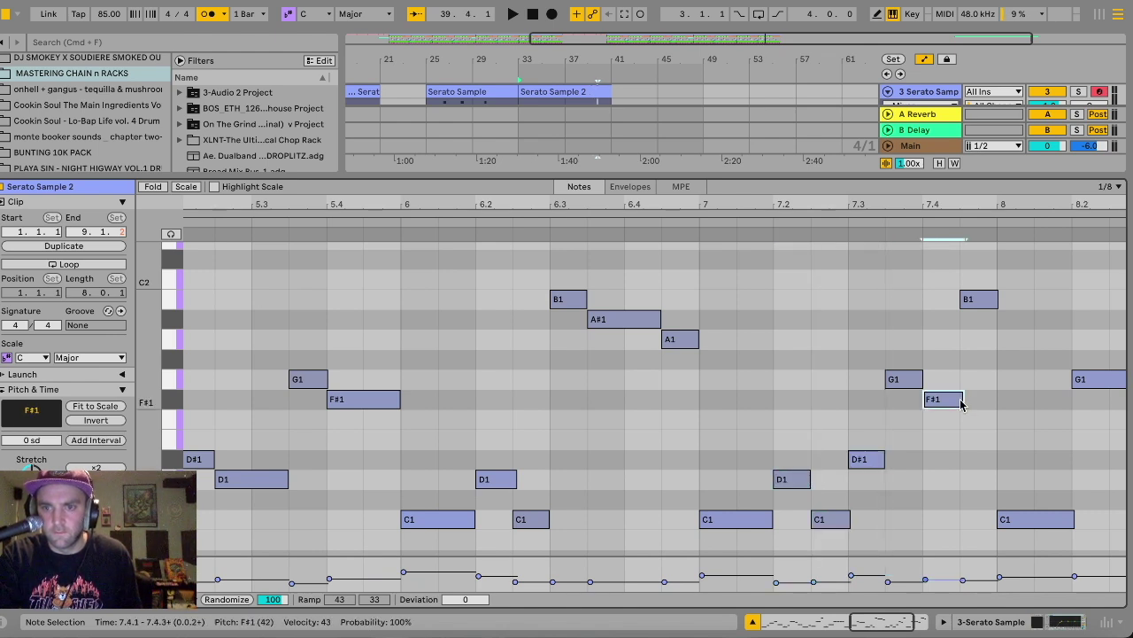
pyautogui.moveTo(962, 399); pyautogui.dragTo(958, 400)
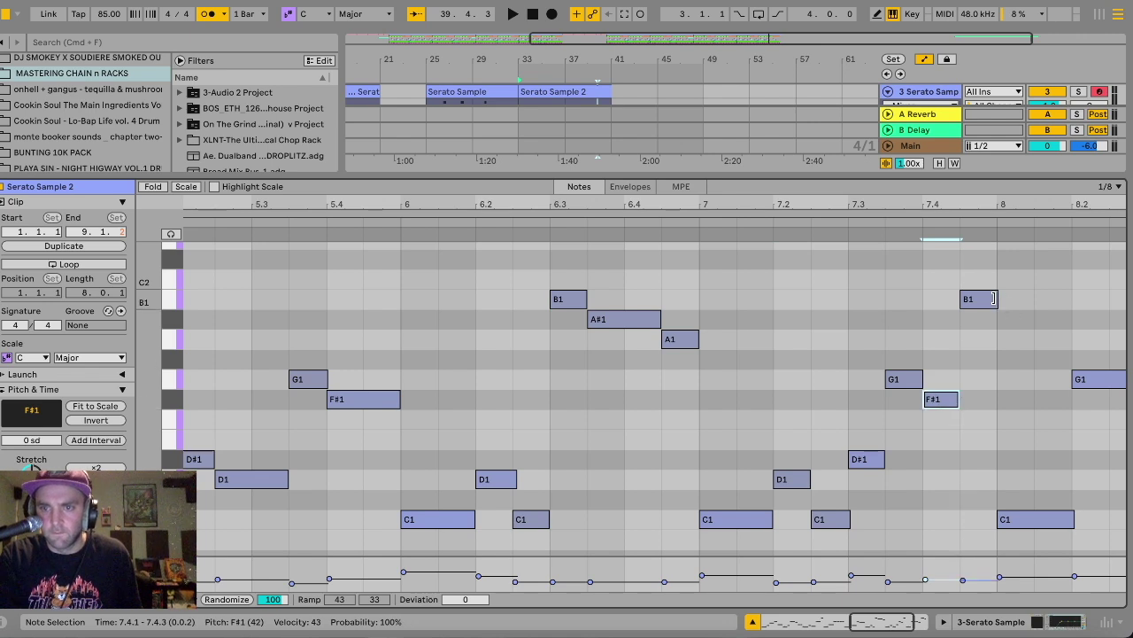
pyautogui.click(993, 298)
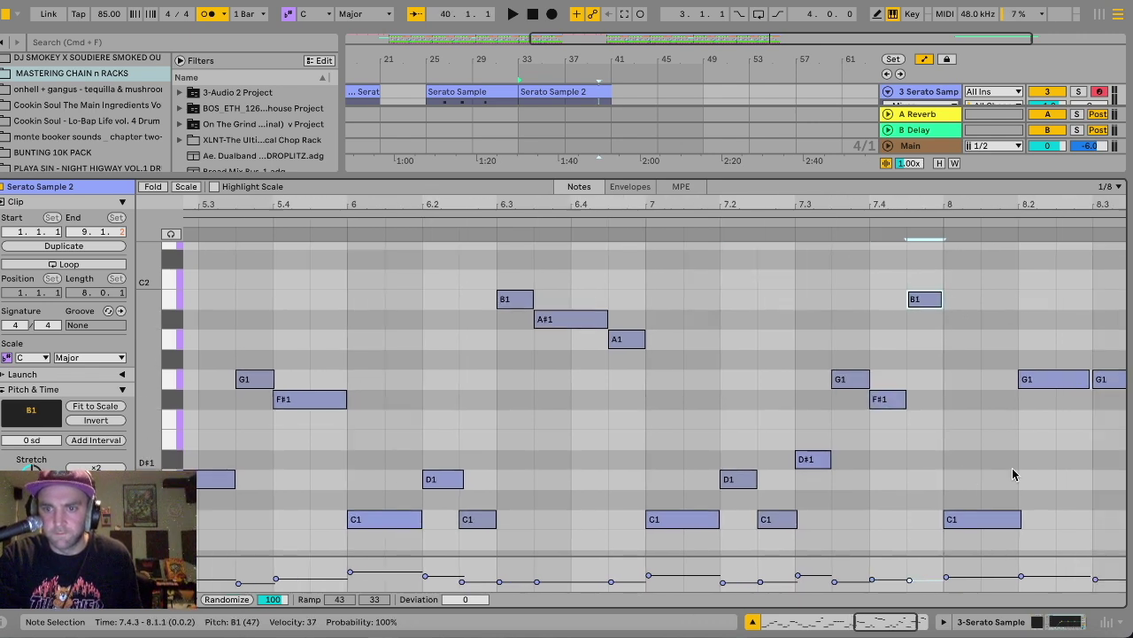
# Fit the eighth bar's note lengths to the grid, lengthening the first G1 to 8.3 and ending A#1 at bar 9.
pyautogui.hscroll(5, 1012, 468)
pyautogui.moveTo(928, 524); pyautogui.dragTo(927, 525)
pyautogui.moveTo(999, 378); pyautogui.dragTo(1003, 378)
pyautogui.hscroll(2, 999, 390)
pyautogui.click(1018, 399)
pyautogui.moveTo(1065, 304); pyautogui.dragTo(1057, 303)
pyautogui.scroll(1, 1075, 314)
pyautogui.click(1092, 324)
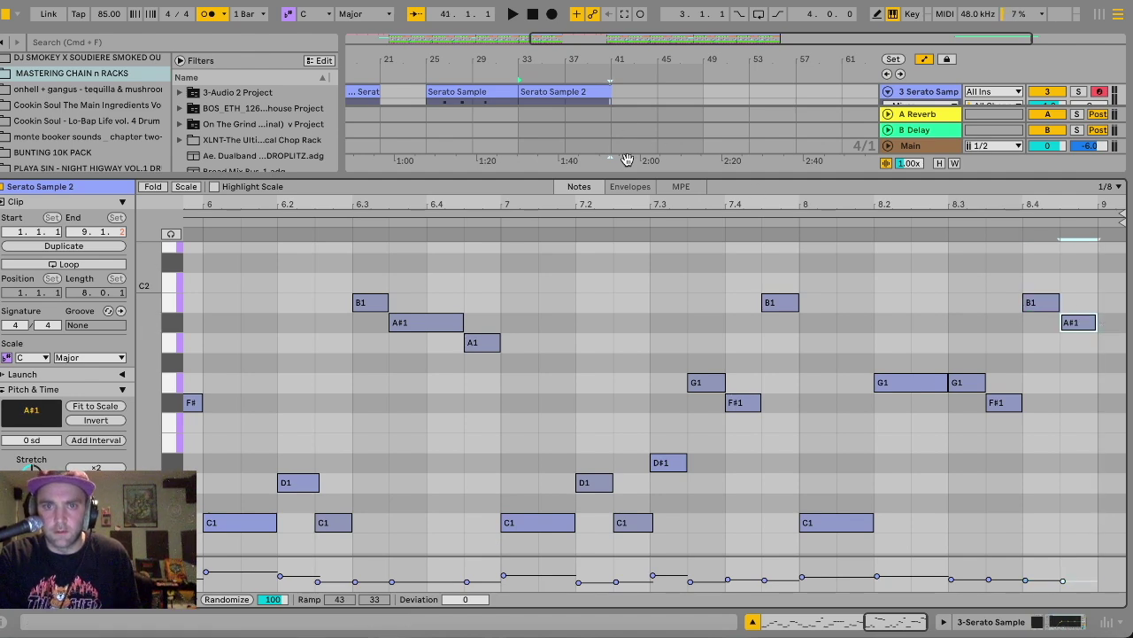
# Close the note editor and zoom the arrangement in on the section starting at bar 25.
pyautogui.doubleClick(623, 175)
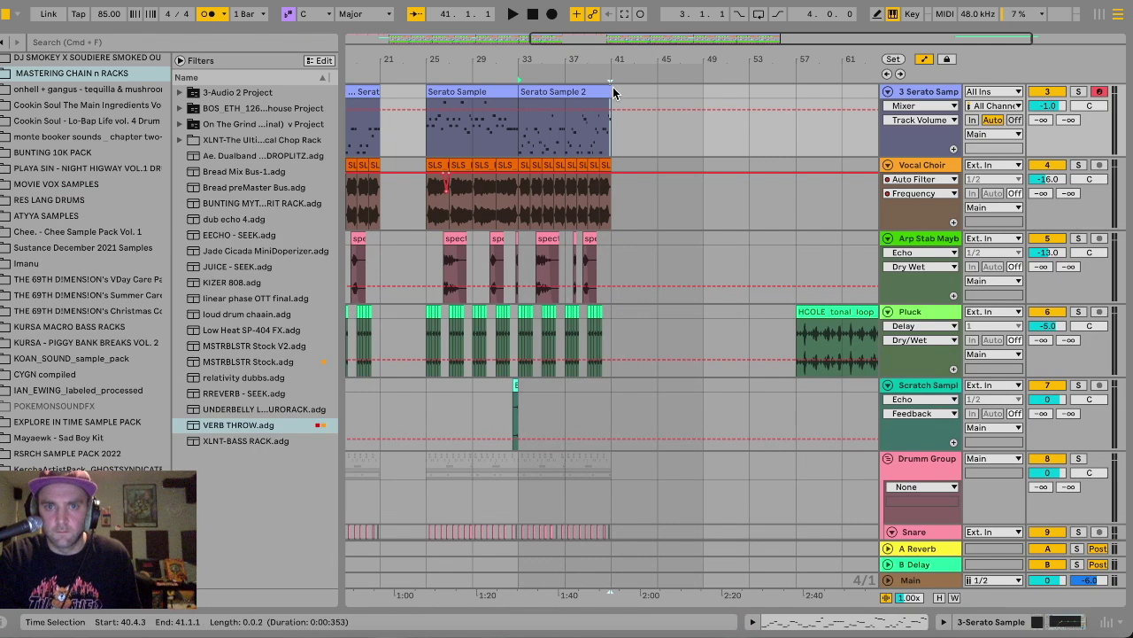
pyautogui.click(608, 89)
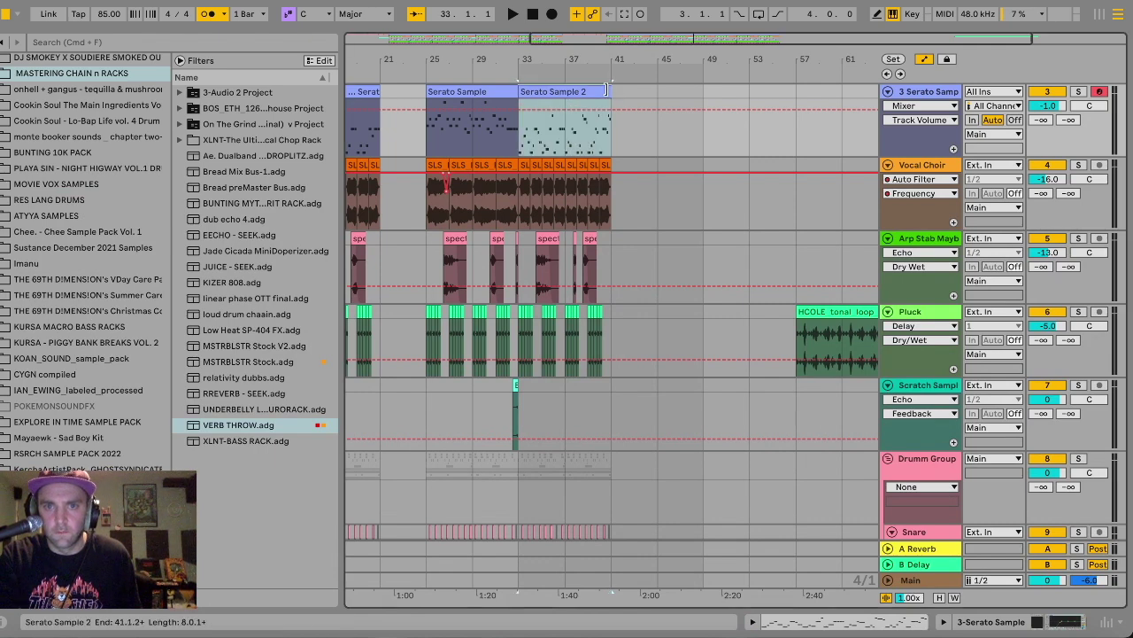
pyautogui.click(432, 165)
pyautogui.scroll(5, 434, 165)
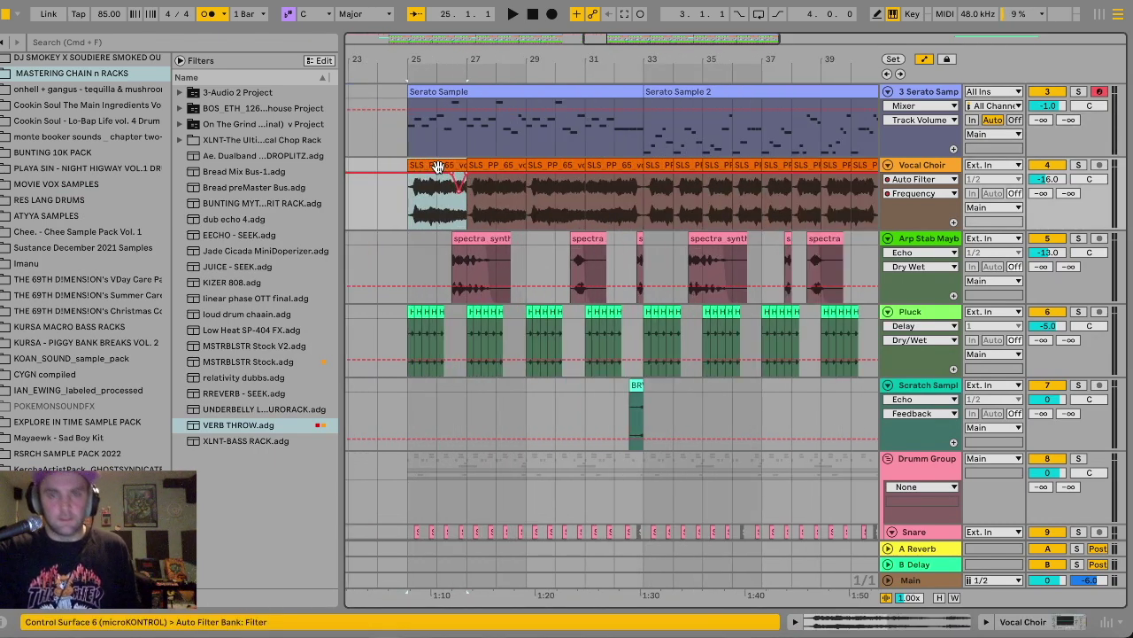
# Insert a new audio track directly below the Arp Stab track, with the insert mark at bar 25.
pyautogui.scroll(-5, 437, 166)
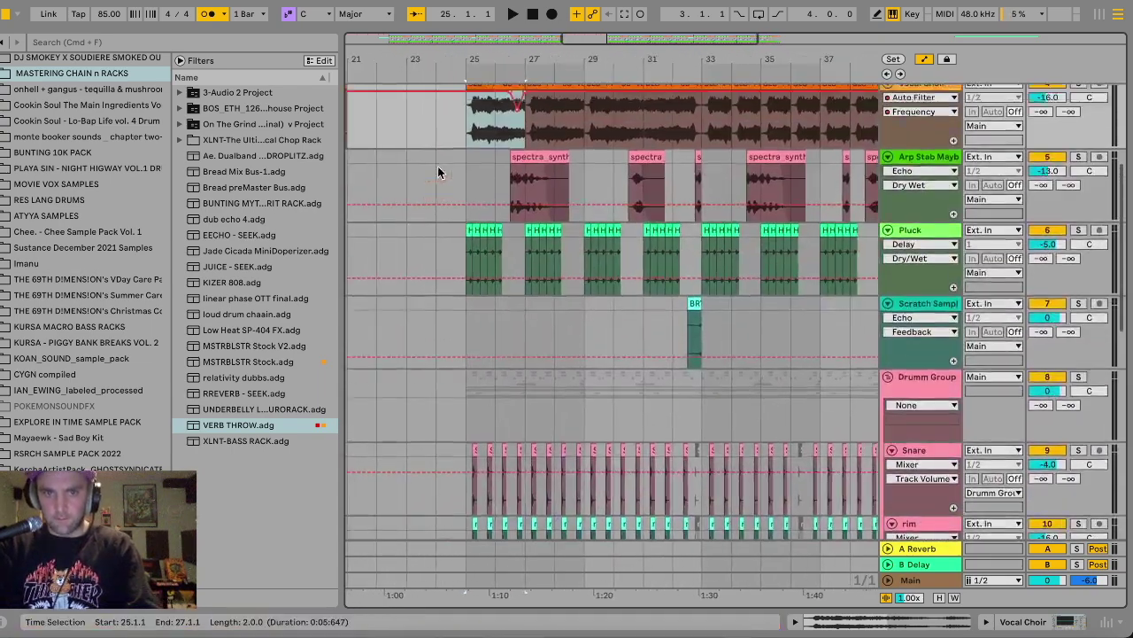
pyautogui.scroll(3, 438, 167)
pyautogui.click(466, 240)
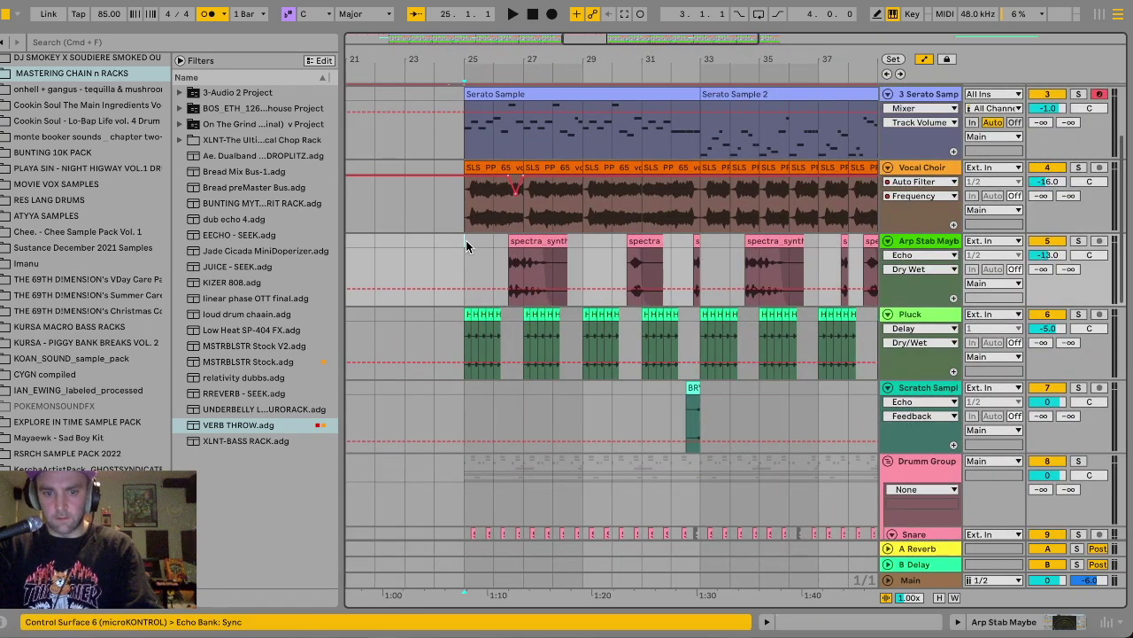
pyautogui.hotkey('ctrl', 't')
# Open the User Library in the browser to show the saved clips in its STREAM DRUMS folder.
pyautogui.scroll(15, 131, 400)
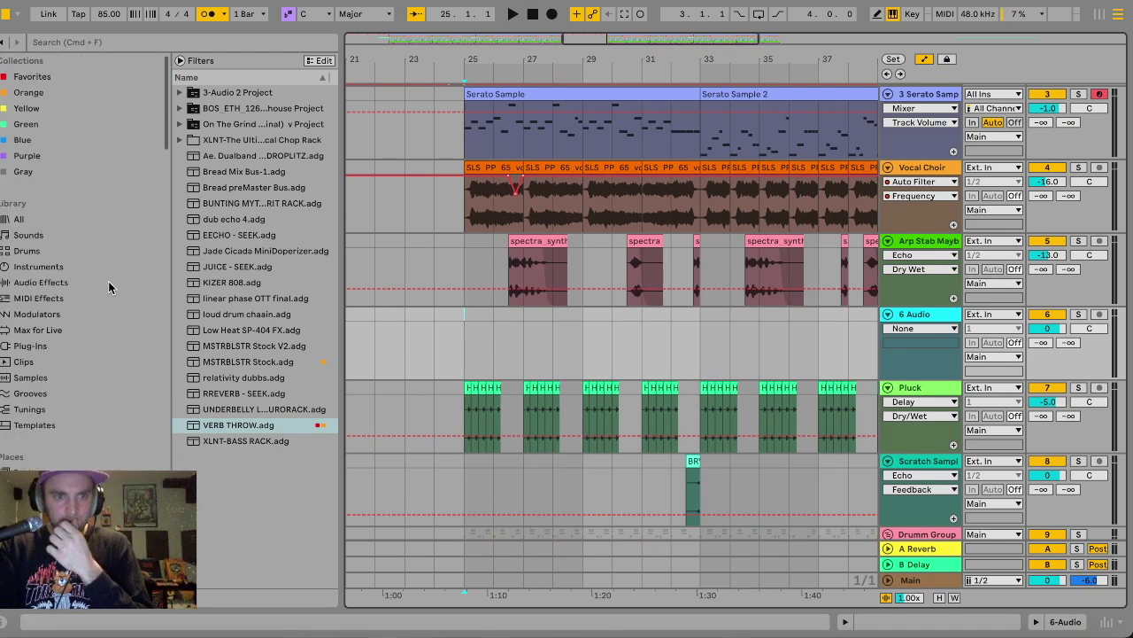
pyautogui.scroll(-5, 108, 281)
pyautogui.click(64, 398)
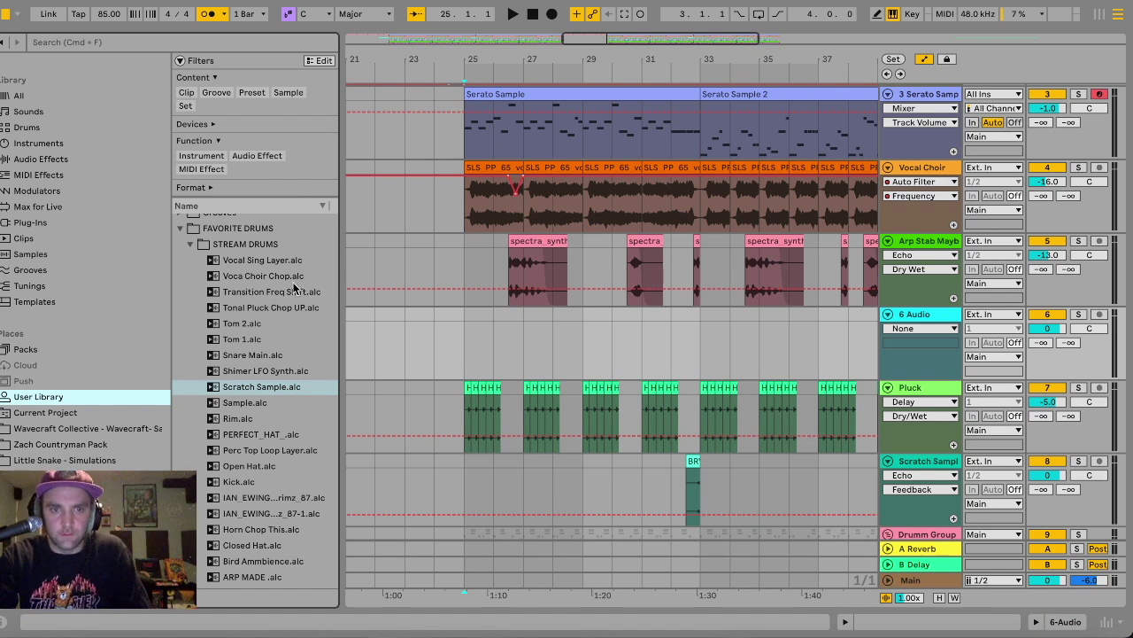
# Place the saved clip Horn Chop This.alc from the STREAM DRUMS folder on the empty audio track at bar 25.
pyautogui.scroll(-1, 295, 287)
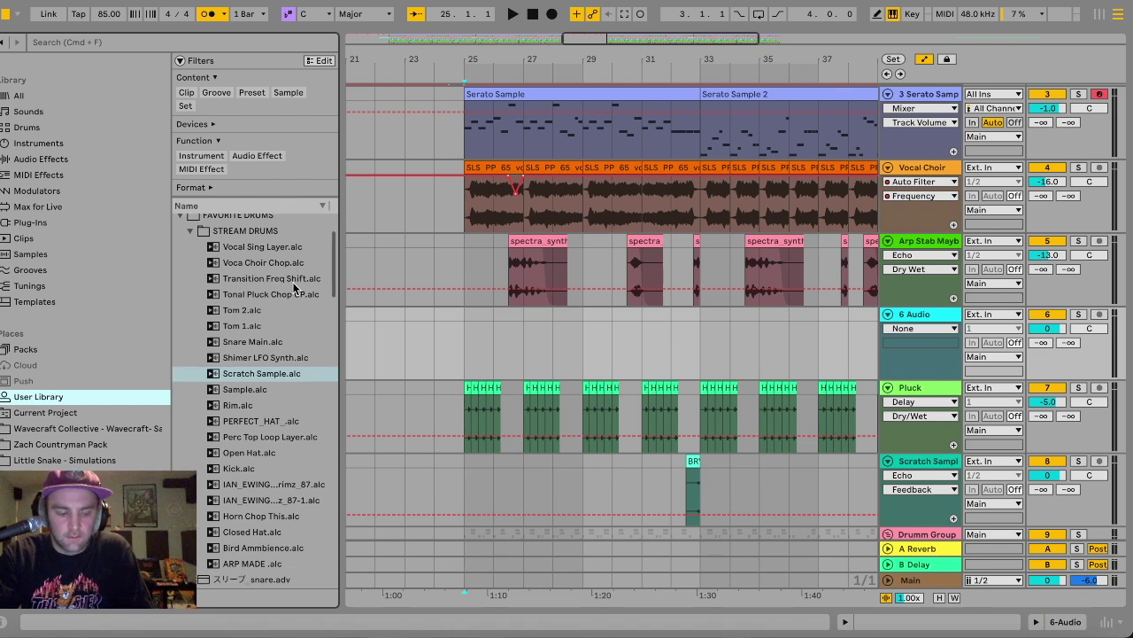
pyautogui.scroll(-1, 295, 287)
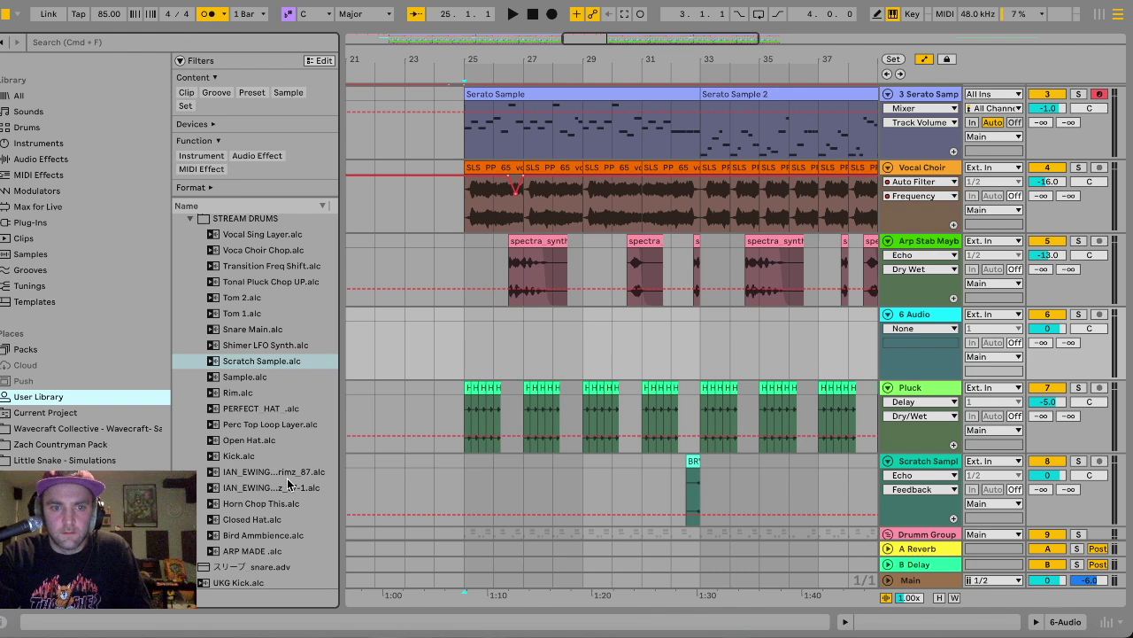
pyautogui.moveTo(275, 505); pyautogui.dragTo(471, 352)
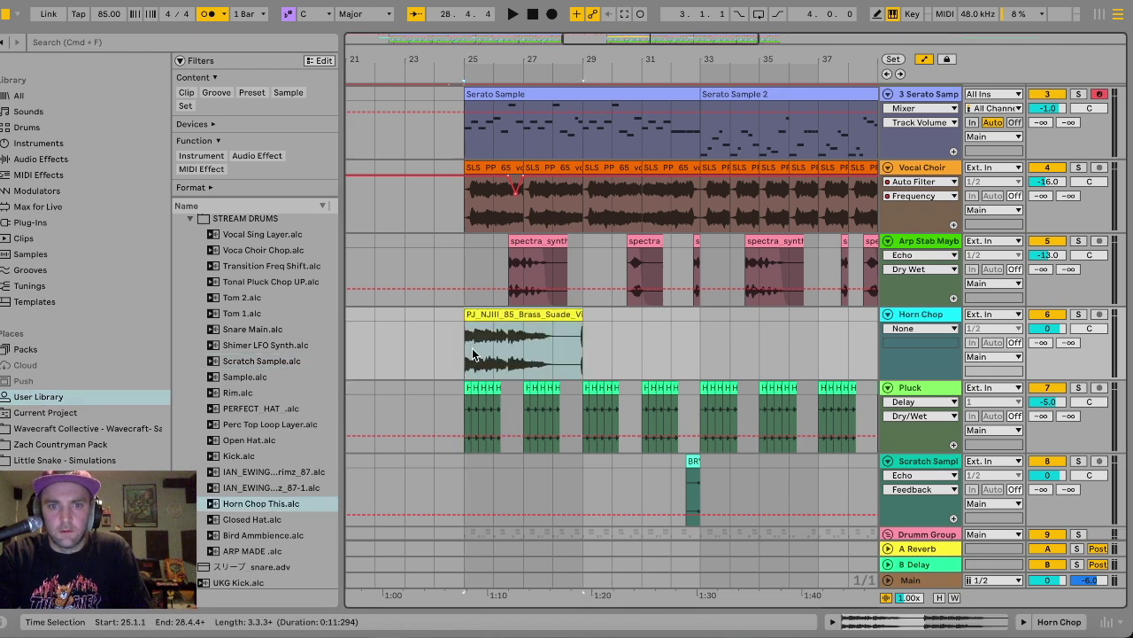
# Solo the Horn Chop track, play its clip, and set the clip's warp mode to Complex.
pyautogui.click(1079, 315)
pyautogui.press('space')
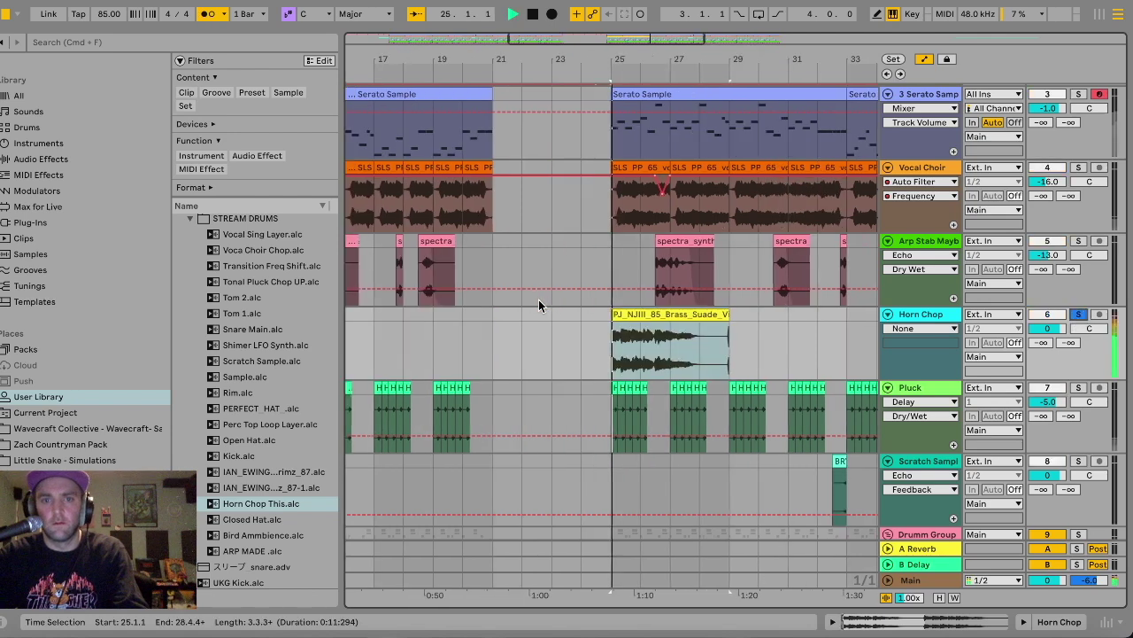
pyautogui.doubleClick(673, 315)
pyautogui.click(36, 371)
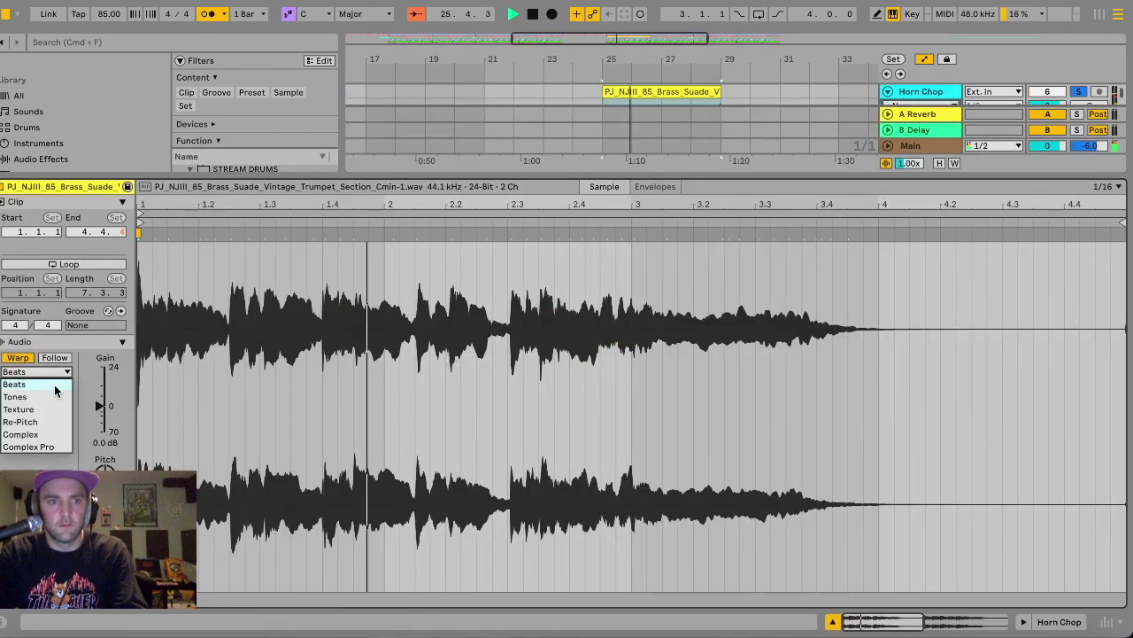
pyautogui.click(35, 434)
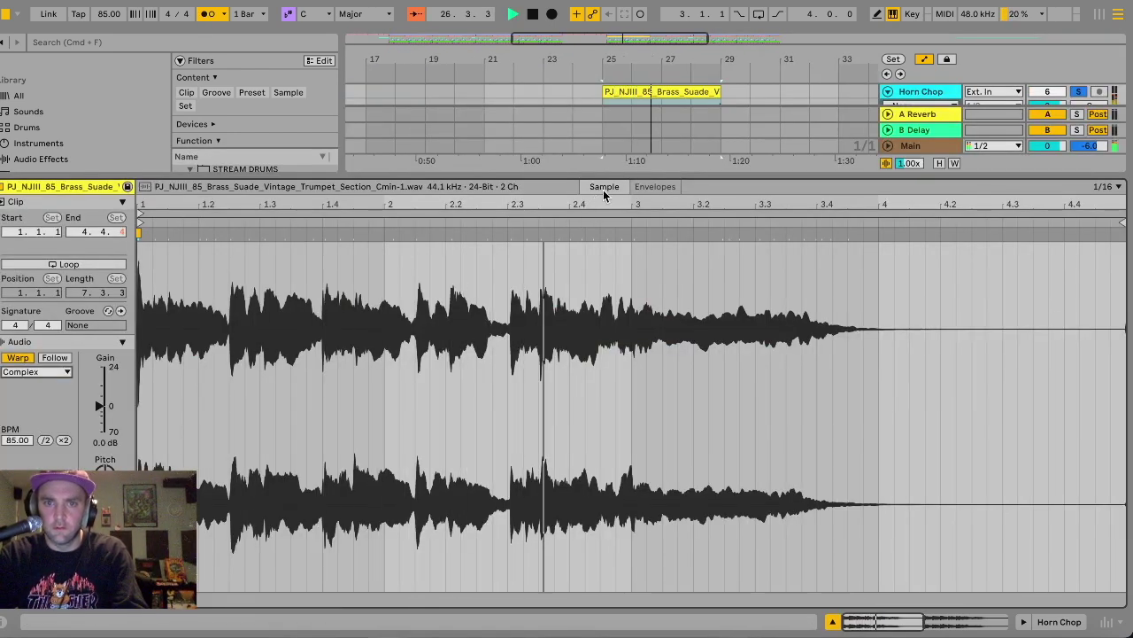
pyautogui.press('super+alt+l')
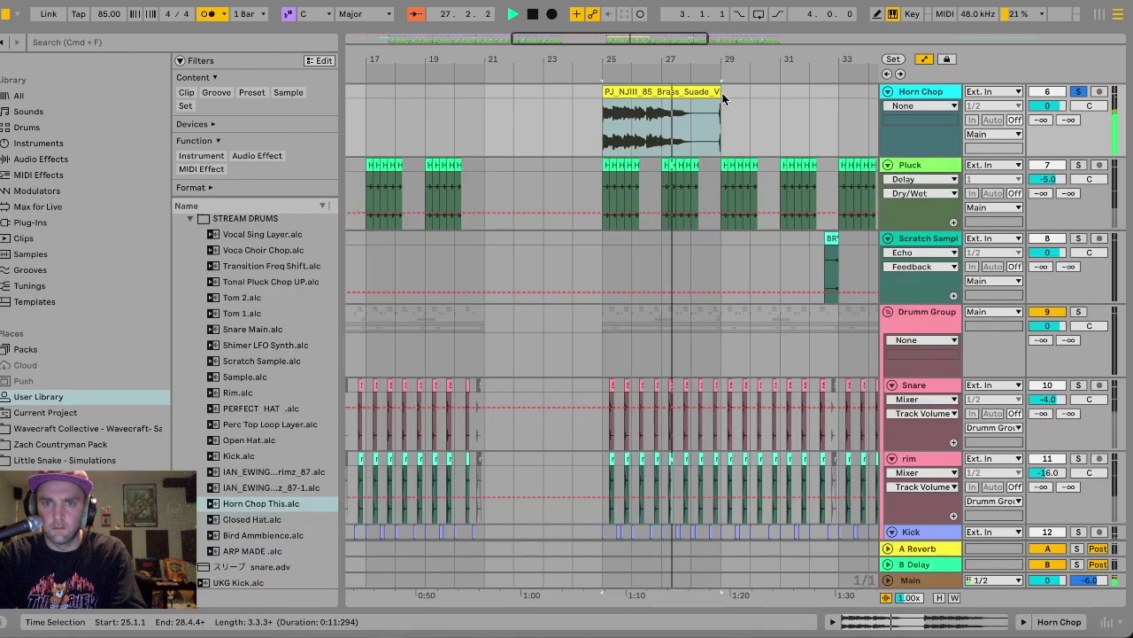
# Trim the silent tail of the horn clip to about 28.2.4 and split the clip at bars 26 and 27.
pyautogui.press('space')
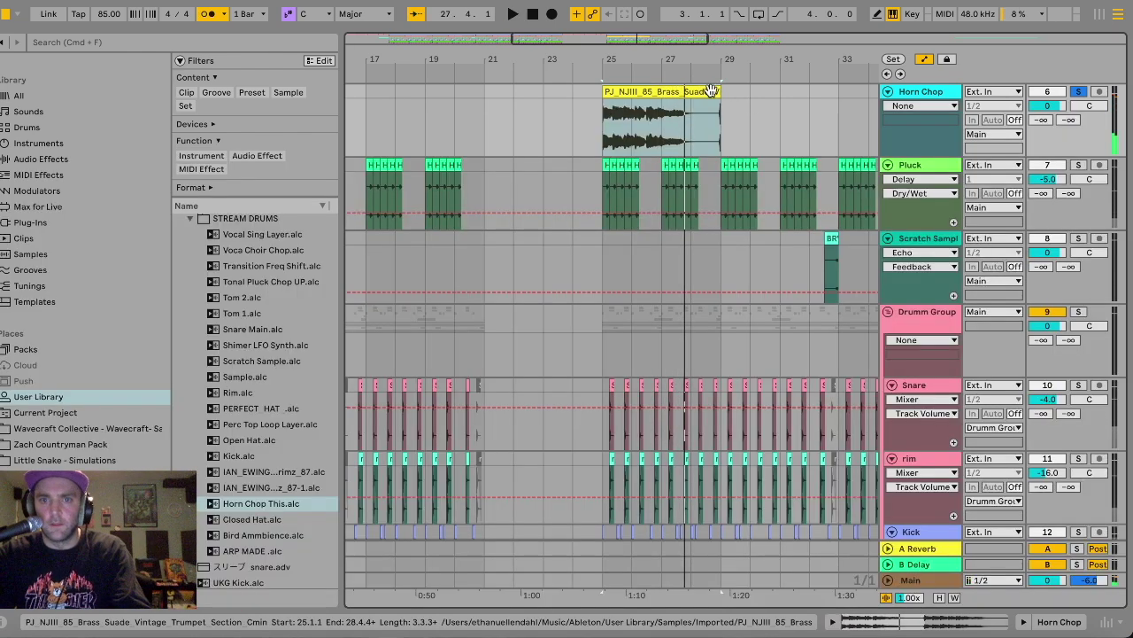
pyautogui.press('super+1')
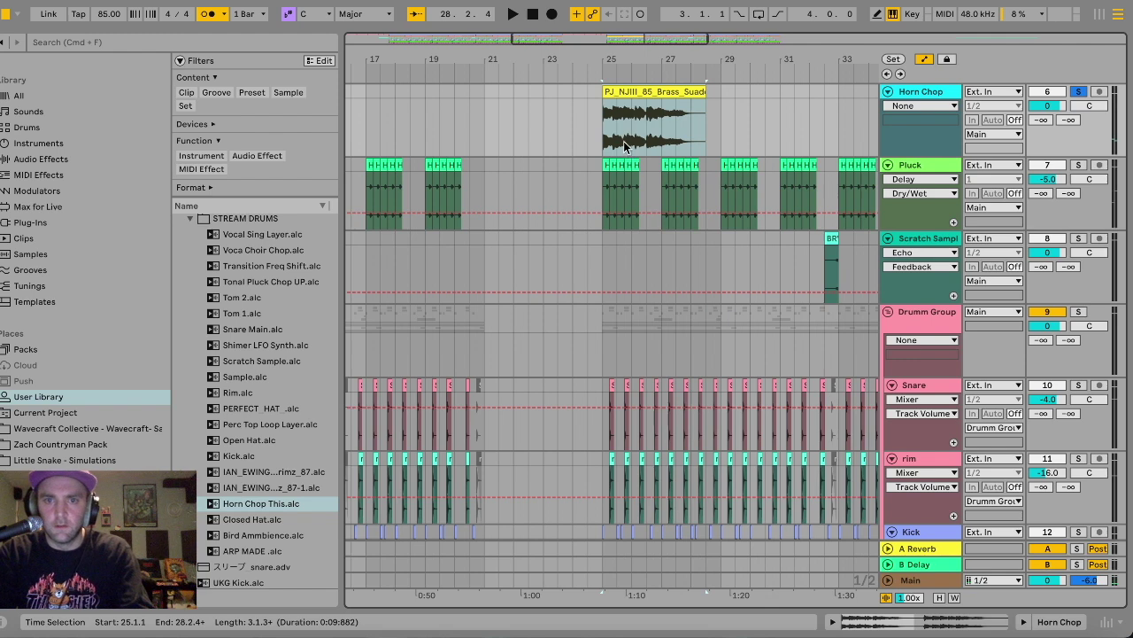
pyautogui.click(624, 137)
pyautogui.scroll(3, 624, 141)
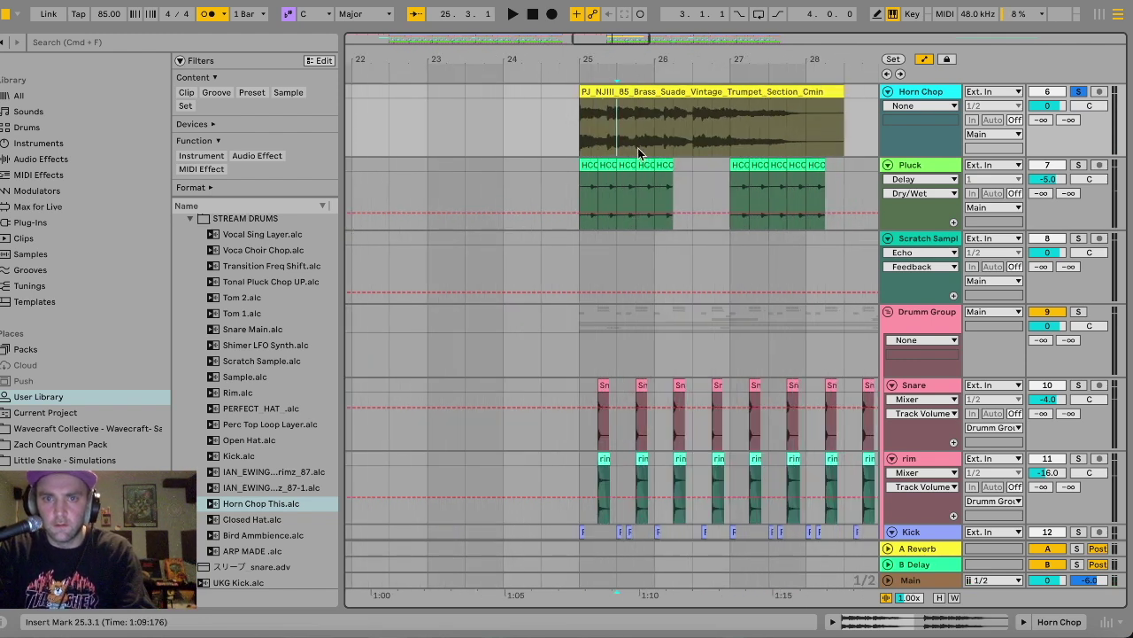
pyautogui.press('super+1')
pyautogui.moveTo(722, 113); pyautogui.dragTo(727, 154)
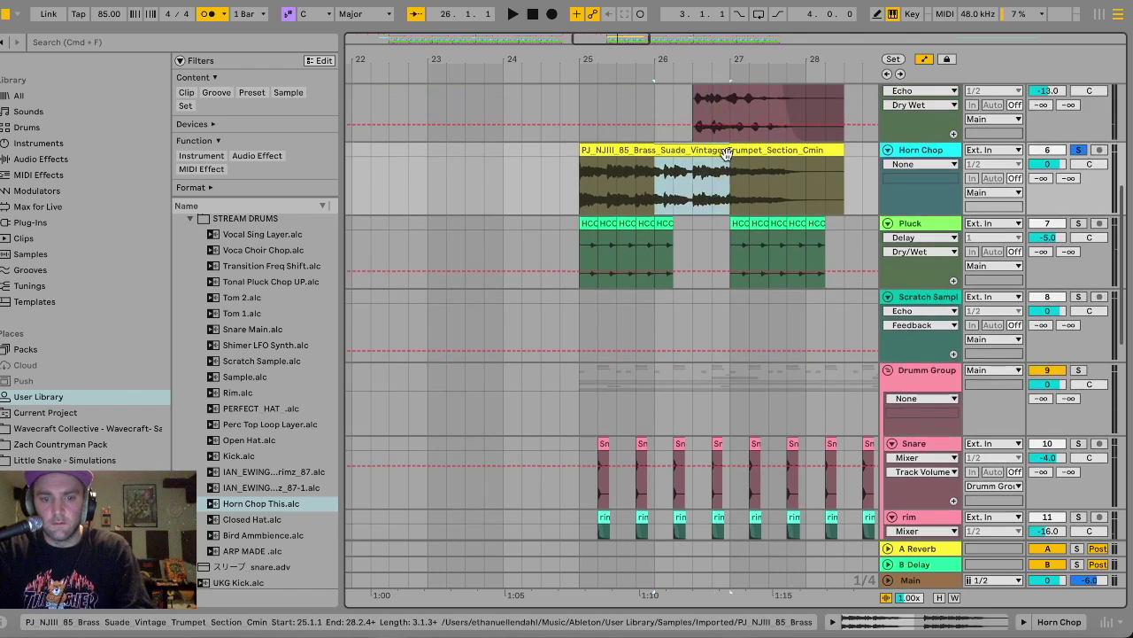
pyautogui.press('super+e')
# Audition the horn pieces at bars 25 and 26, unsolo the Horn Chop track and hide the arrangement's automation.
pyautogui.press('space')
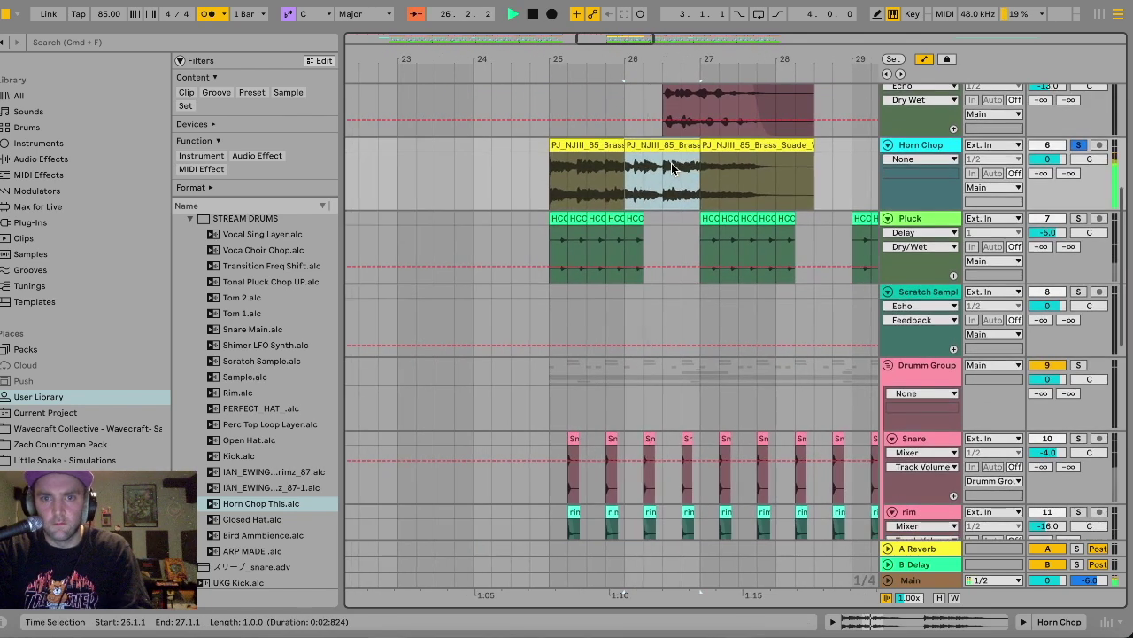
pyautogui.press('space')
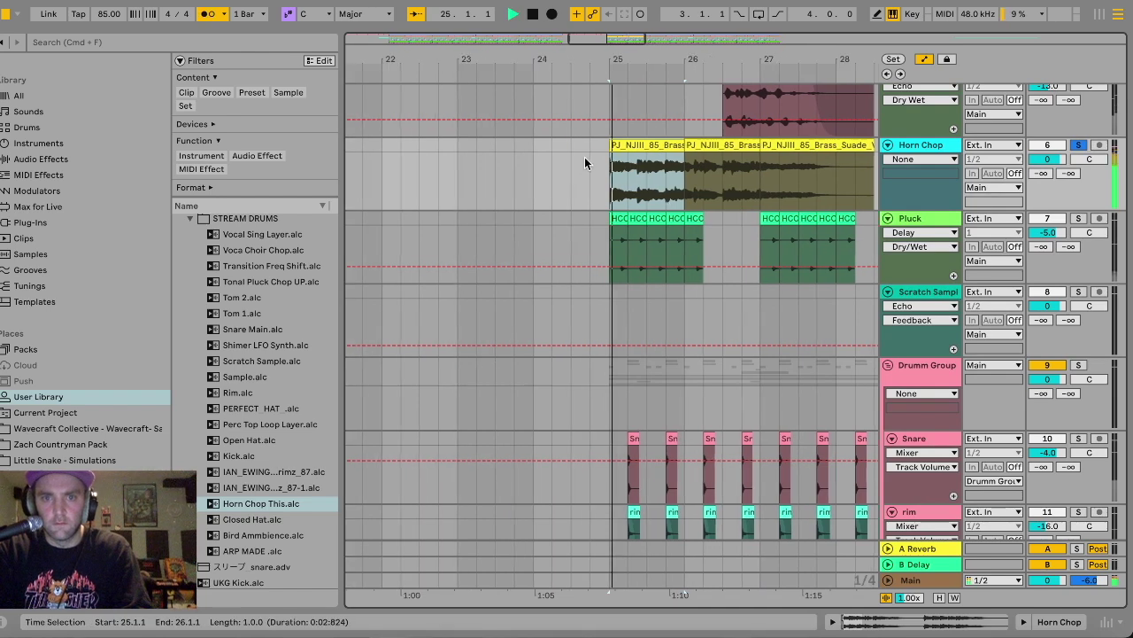
pyautogui.click(574, 171)
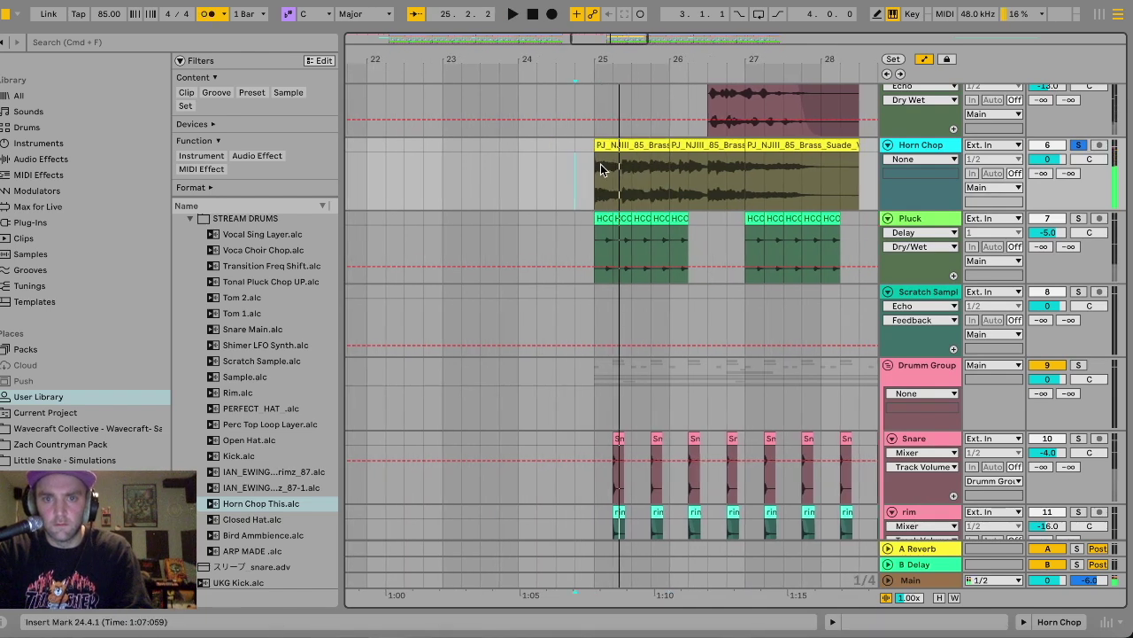
pyautogui.click(1076, 146)
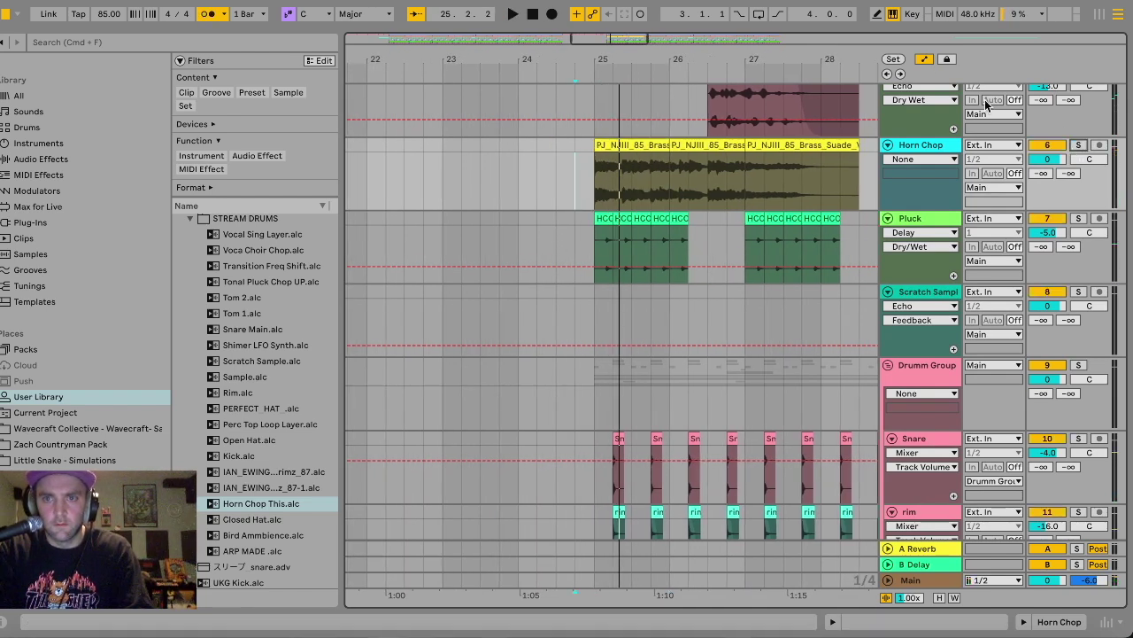
pyautogui.click(923, 58)
# Fade in the first horn piece over about half a bar and lower the Horn Chop track's volume to -11.0.
pyautogui.press('space')
pyautogui.moveTo(638, 165); pyautogui.dragTo(644, 166)
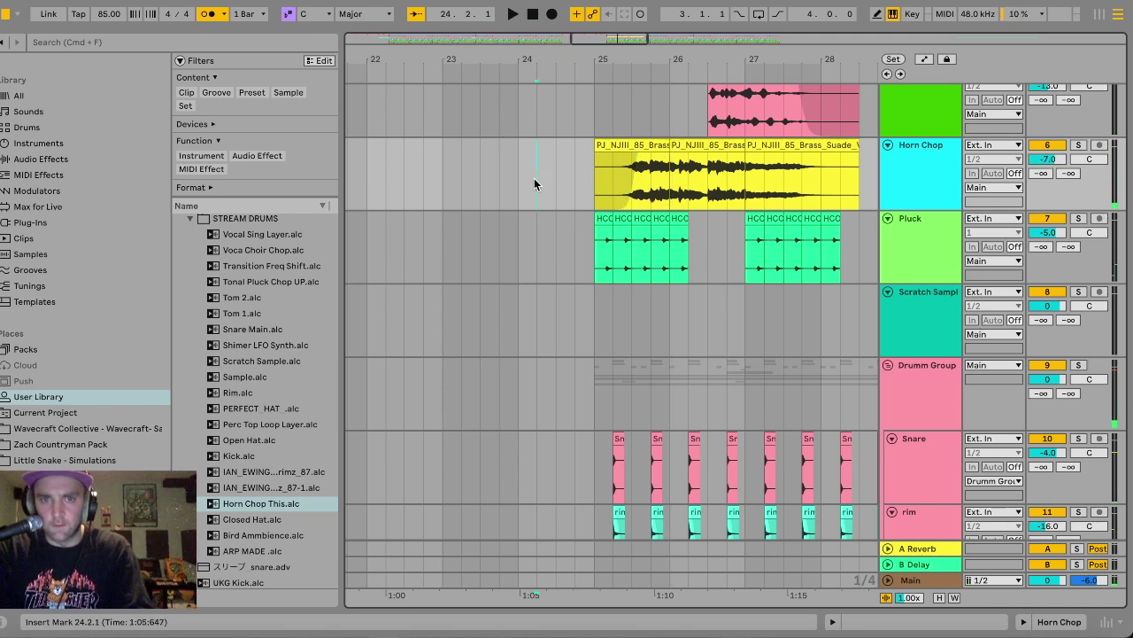
pyautogui.press('space')
pyautogui.scroll(-3, 1054, 161)
pyautogui.scroll(-1, 1053, 161)
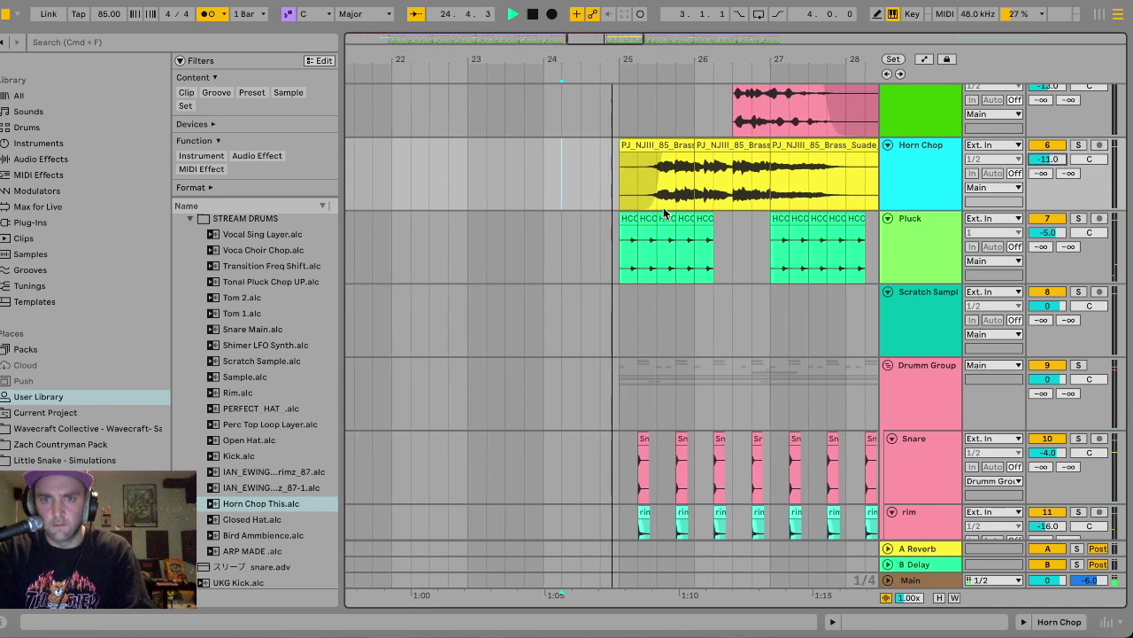
# Turn off the metronome, and give the bar 26 horn piece a fade-out with its end shortened to 26.4.1.
pyautogui.moveTo(640, 165); pyautogui.dragTo(618, 165)
pyautogui.click(210, 15)
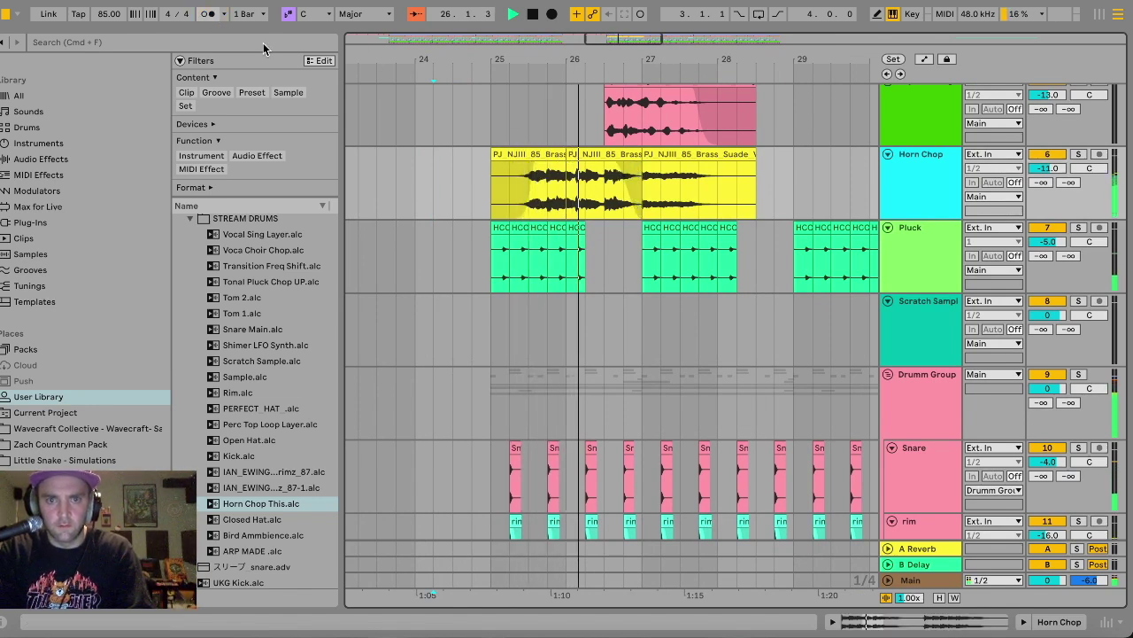
pyautogui.click(665, 154)
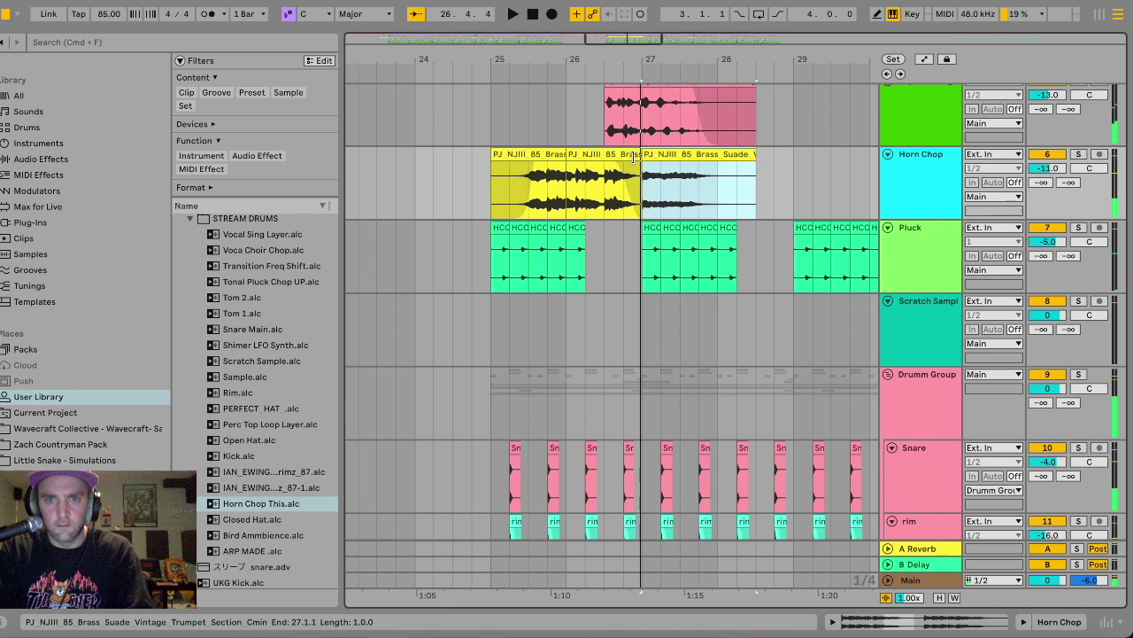
pyautogui.press('space')
pyautogui.moveTo(639, 154); pyautogui.dragTo(623, 154)
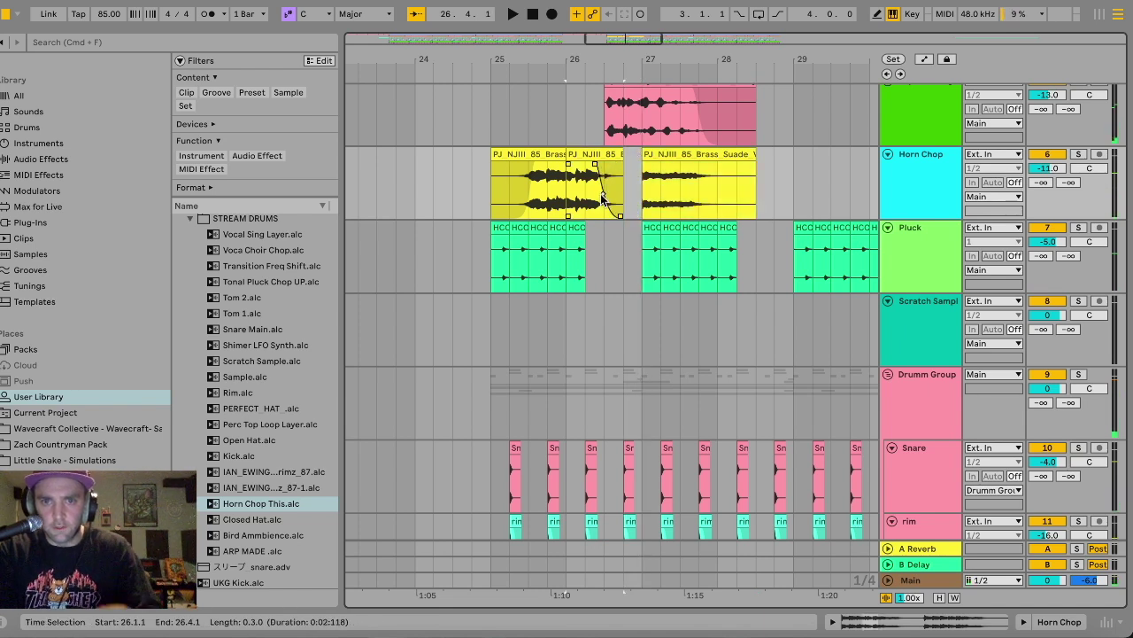
# Delete the leftover horn piece starting at bar 27 and play the trimmed horn part from around bar 24.
pyautogui.click(659, 171)
pyautogui.press('Delete')
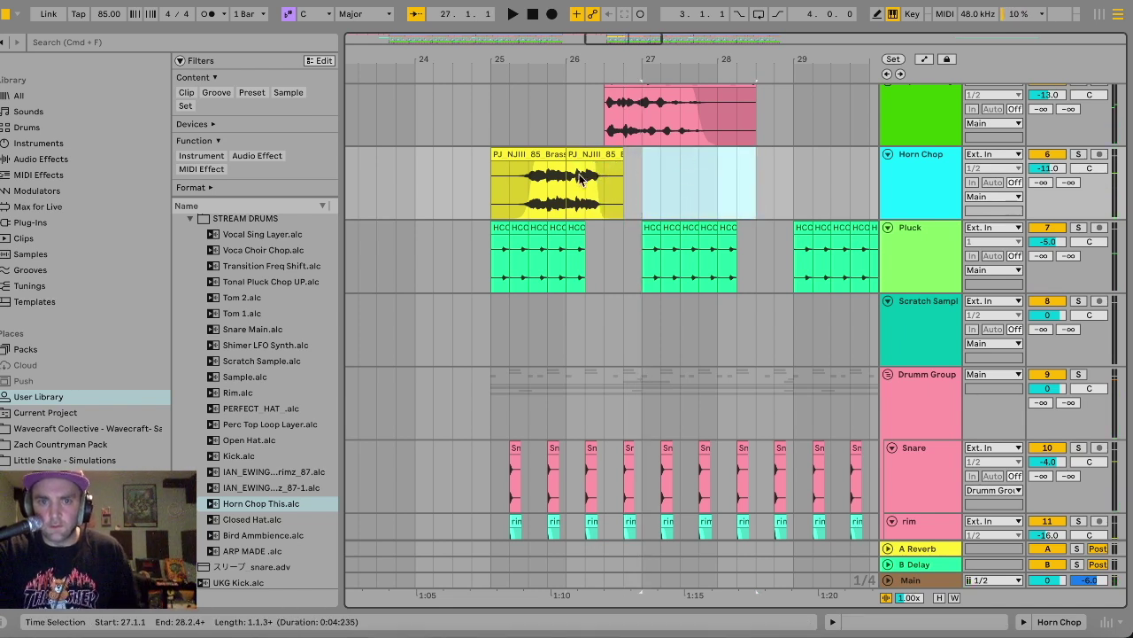
pyautogui.click(462, 204)
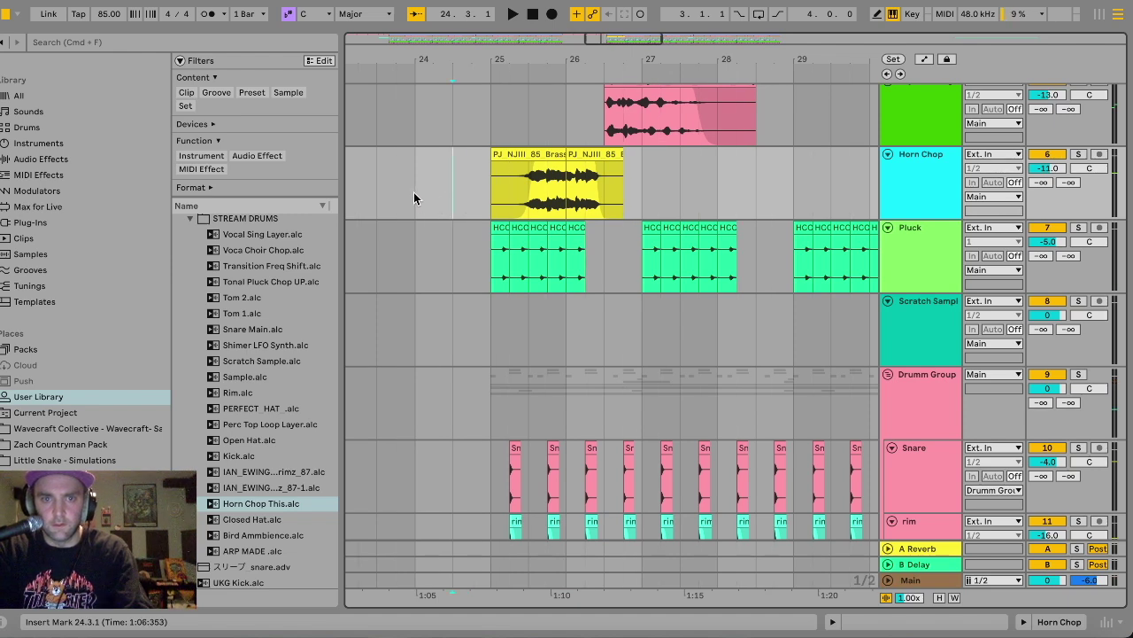
pyautogui.click(415, 197)
pyautogui.press('space')
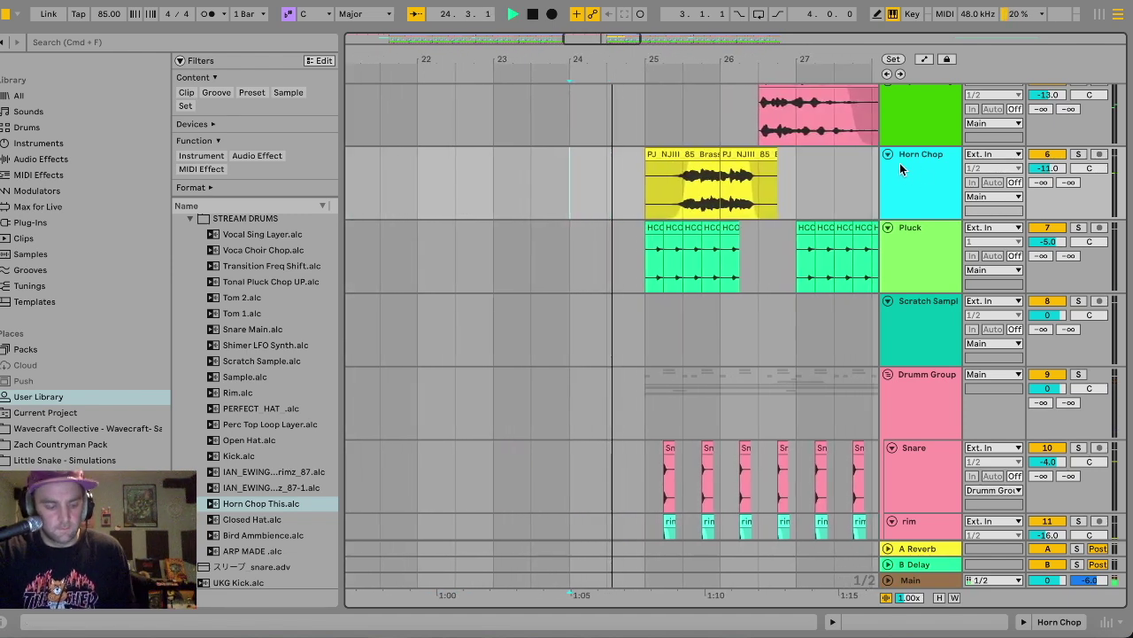
# Duplicate the two-bar horn phrase from bars 25 to 27 so that the copy starts at bar 27.
pyautogui.click(598, 205)
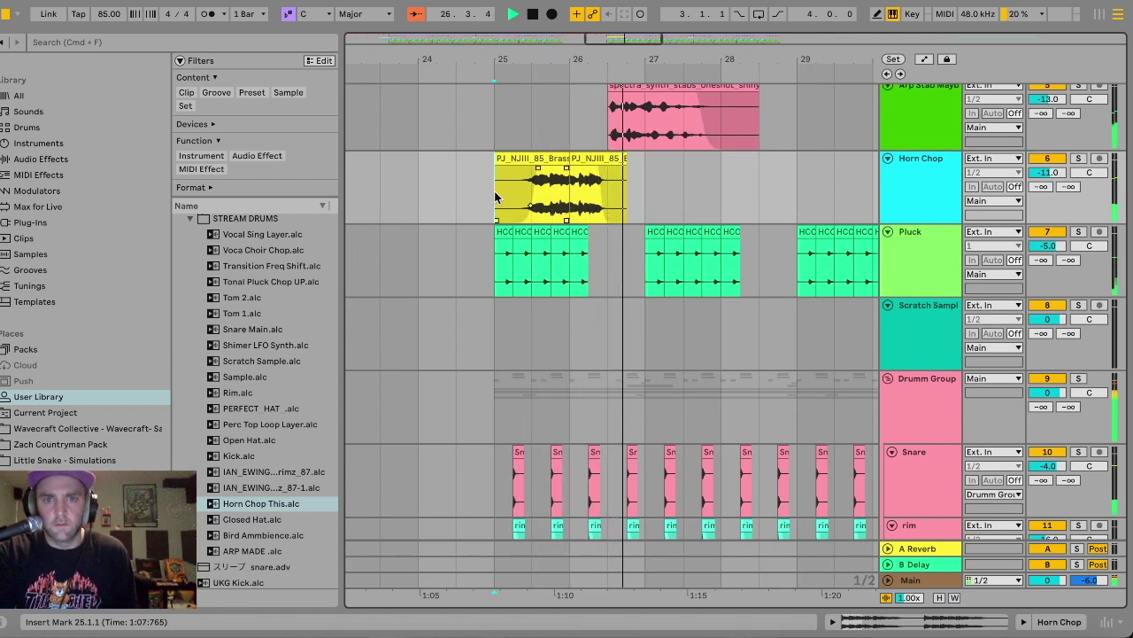
pyautogui.click(606, 197)
pyautogui.hotkey('ctrl', 'd')
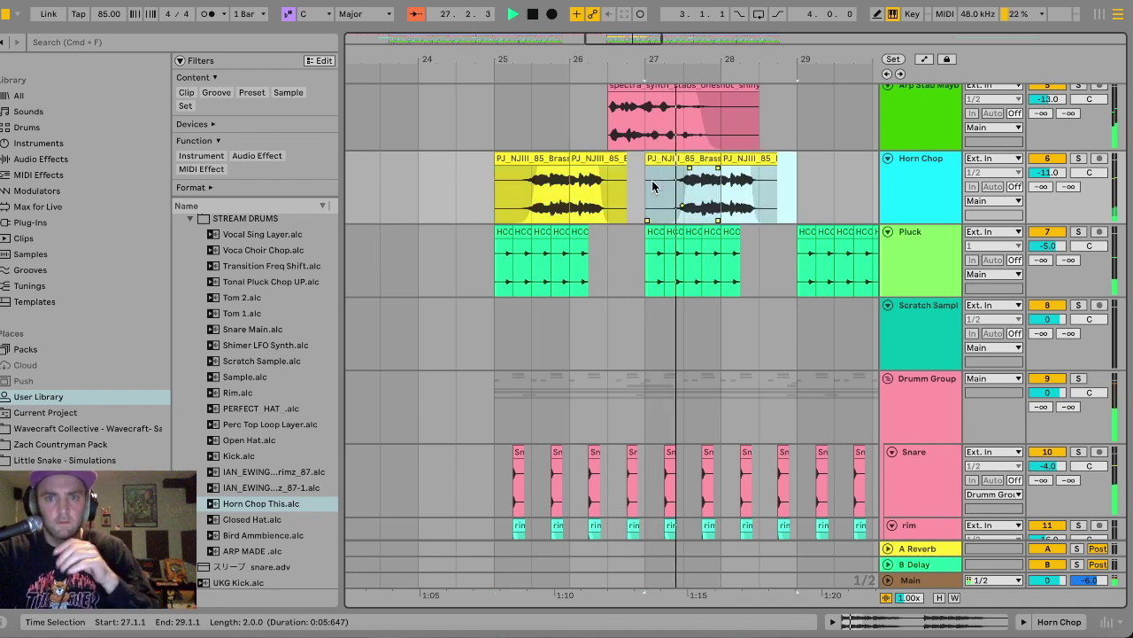
# Reverse the first piece of the copied horn phrase at bar 27 and play it back.
pyautogui.click(629, 170)
pyautogui.press('space')
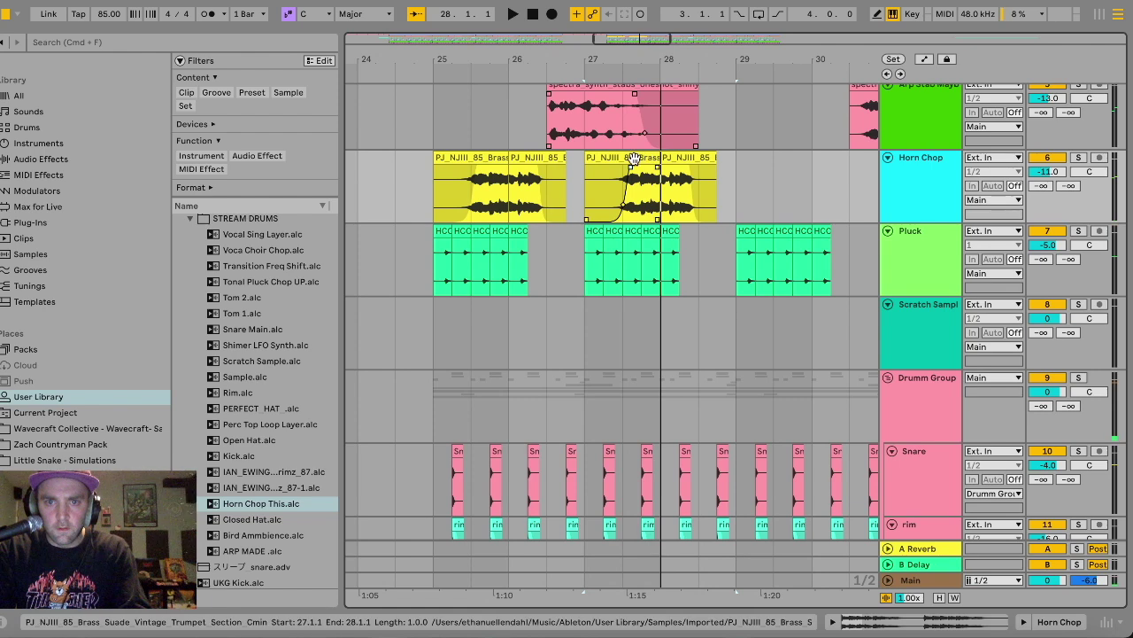
pyautogui.doubleClick(630, 170)
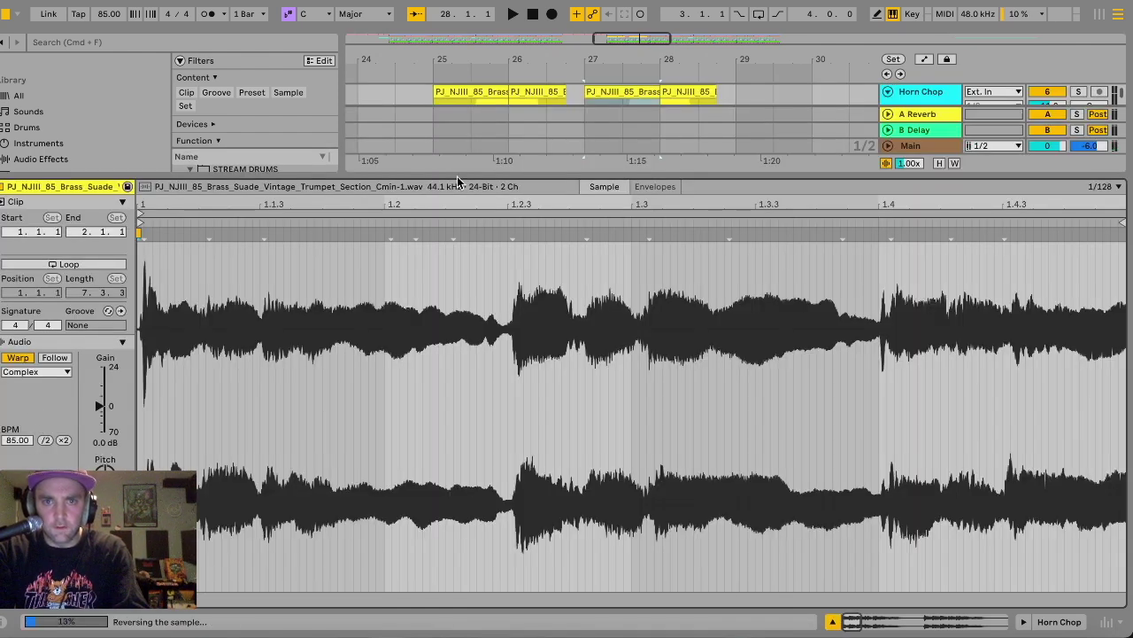
pyautogui.press('super+alt+l')
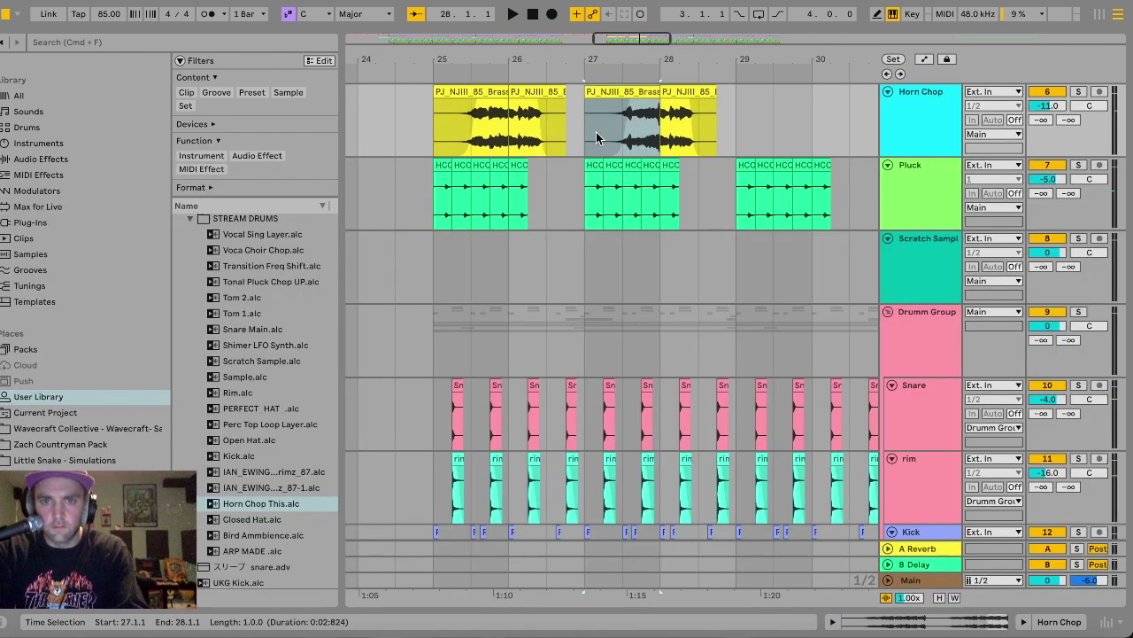
pyautogui.press('space')
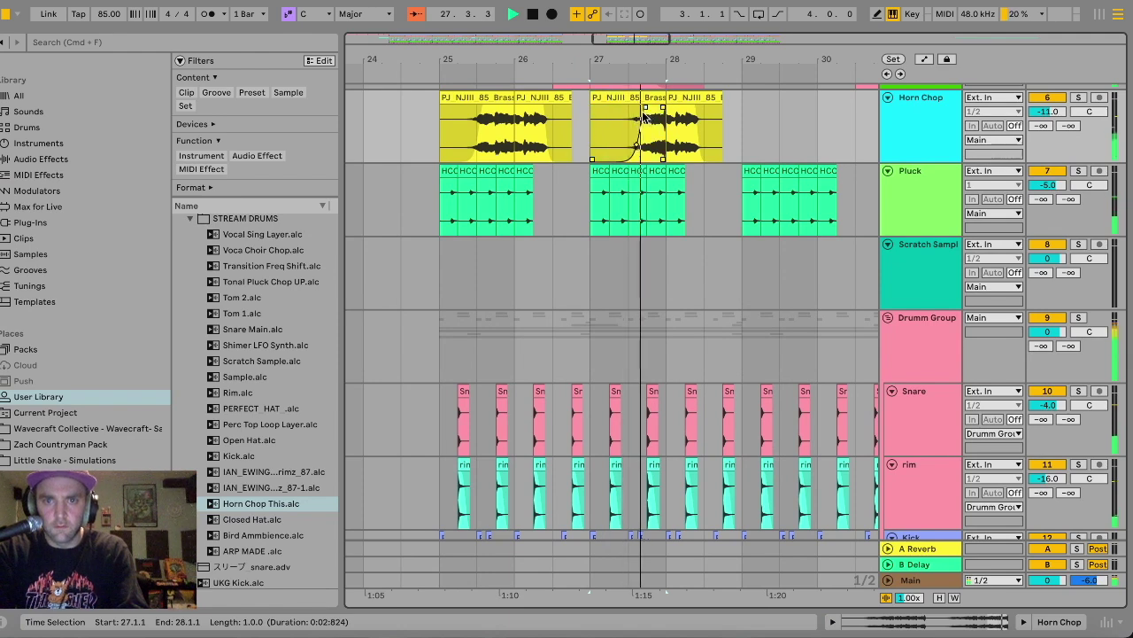
# Move the reversed horn piece to start at 27.3.1 and delete the short leftover piece after it at 28.3.1.
pyautogui.click(593, 102)
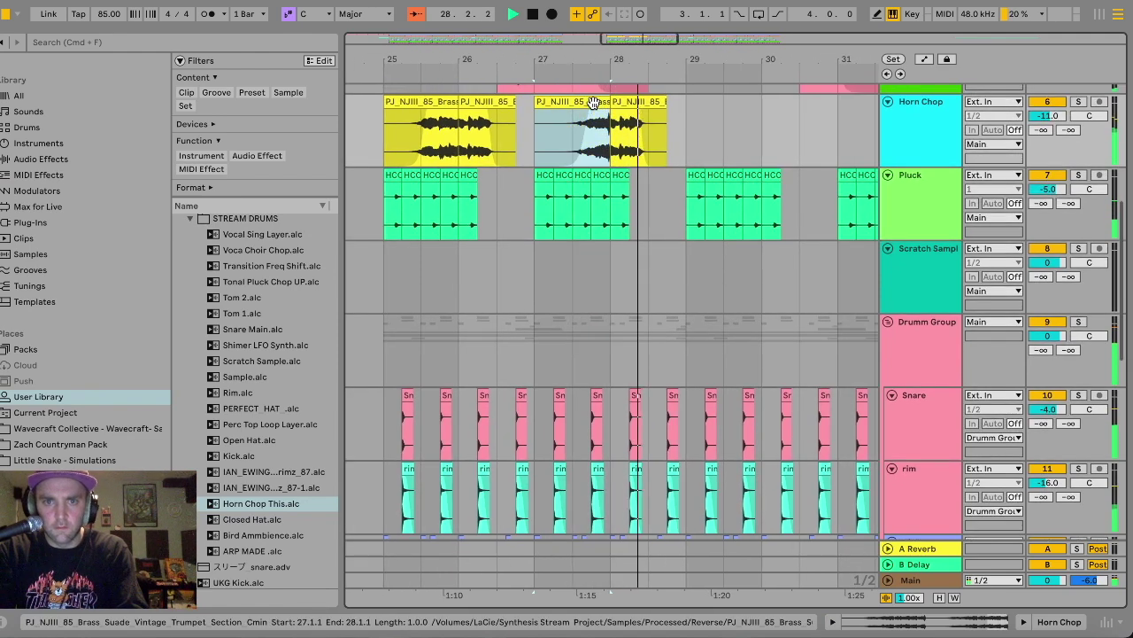
pyautogui.moveTo(593, 102); pyautogui.dragTo(640, 104)
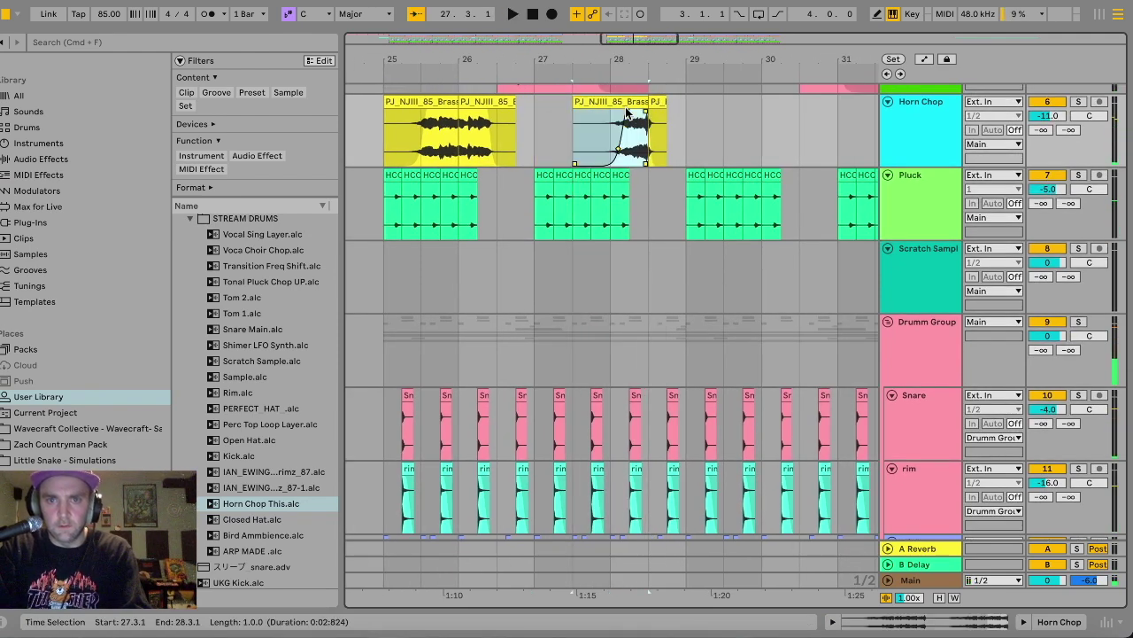
pyautogui.hscroll(2, 650, 119)
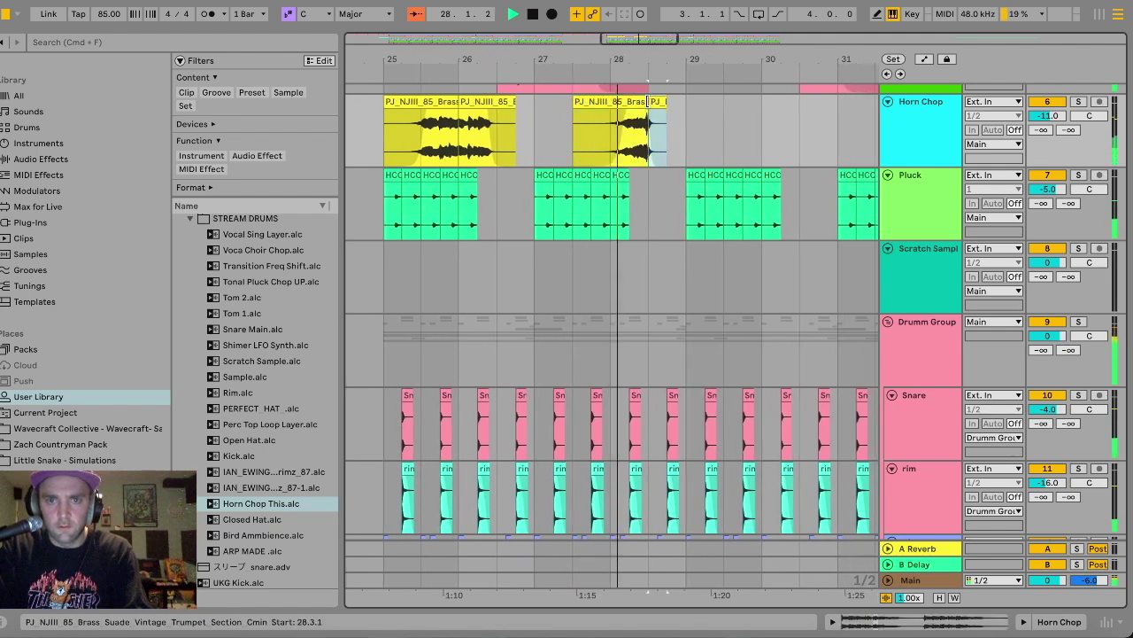
pyautogui.click(654, 103)
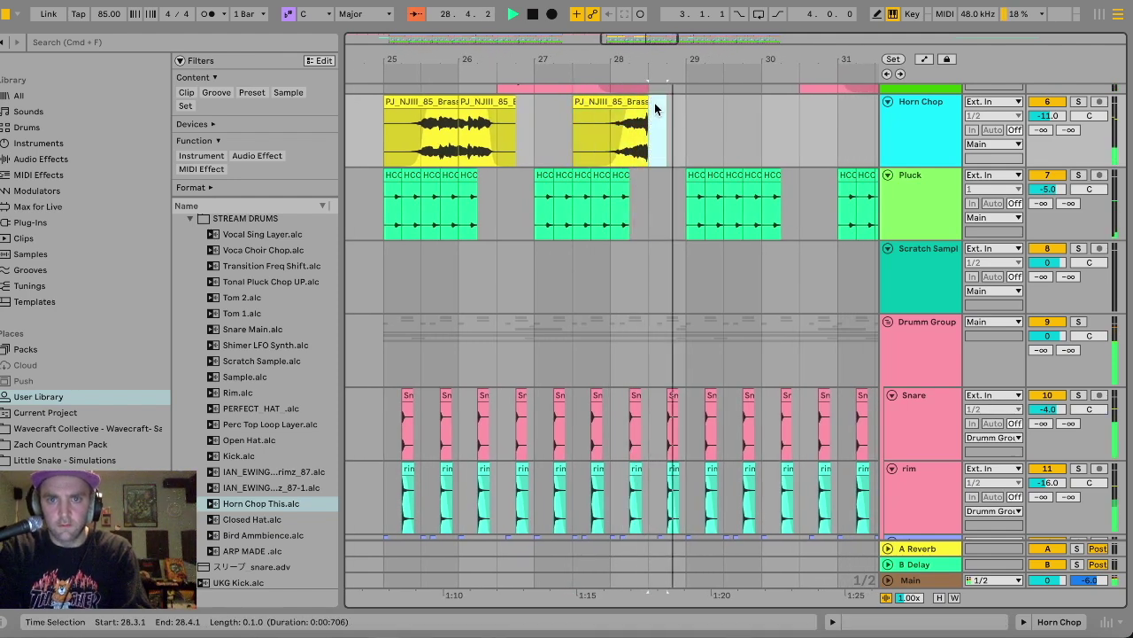
pyautogui.press('space')
# Return to the start of the arrangement to show the sample and intro tracks.
pyautogui.scroll(-10, 577, 255)
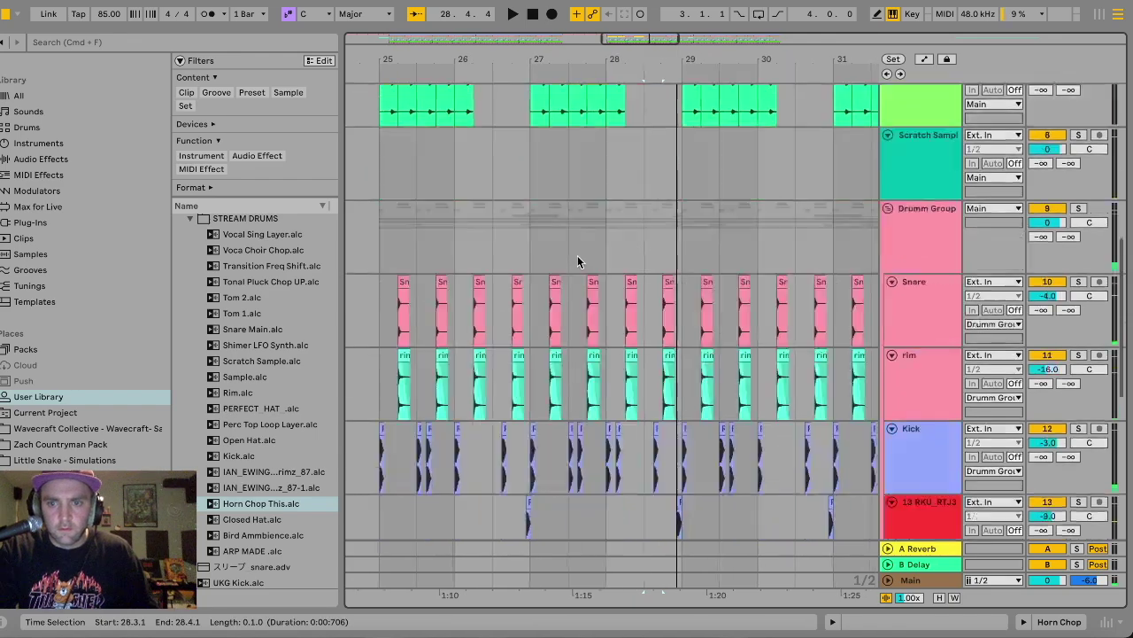
pyautogui.scroll(10, 577, 255)
pyautogui.hscroll(-5, 577, 255)
pyautogui.scroll(5, 577, 257)
pyautogui.hscroll(-10, 577, 256)
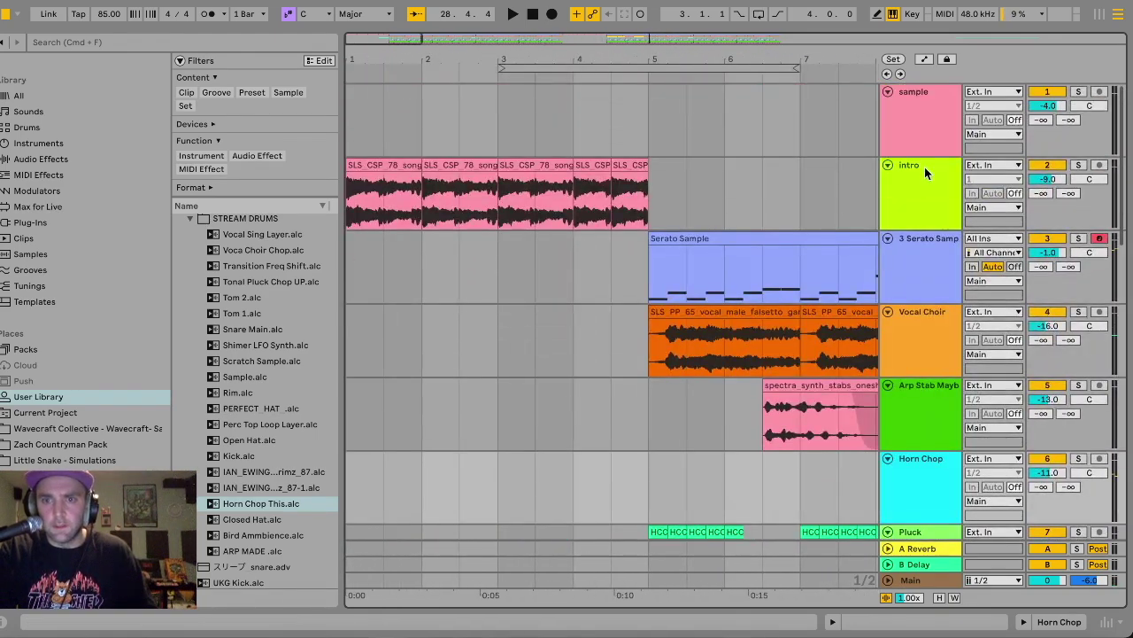
# Copy the VERB THROW effect rack from the intro track onto the Horn Chop track.
pyautogui.click(925, 167)
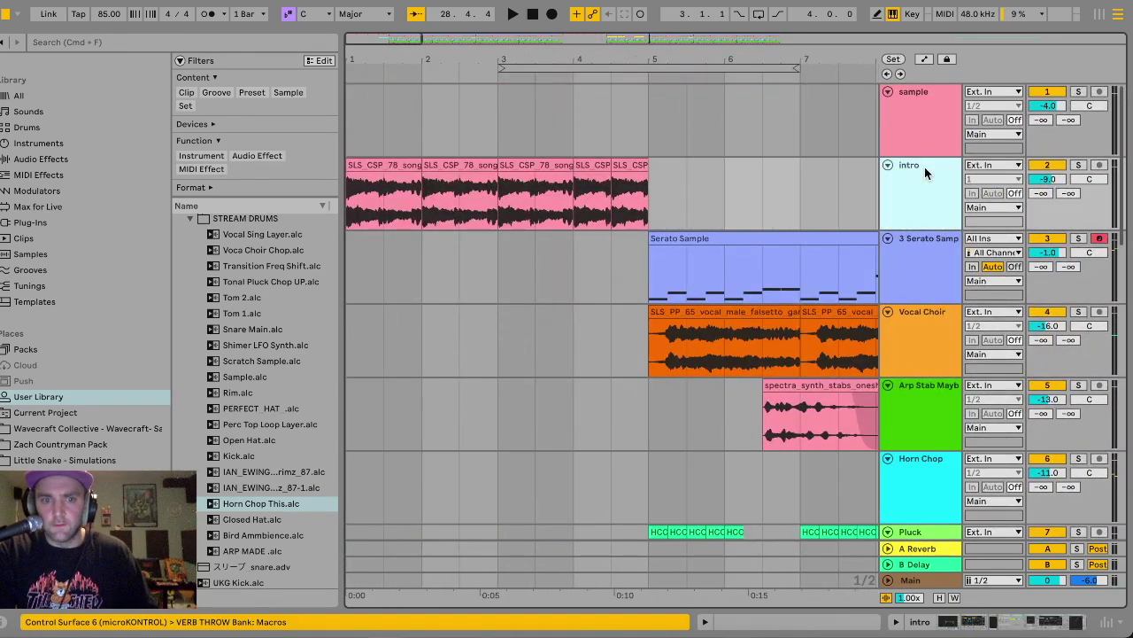
pyautogui.doubleClick(923, 174)
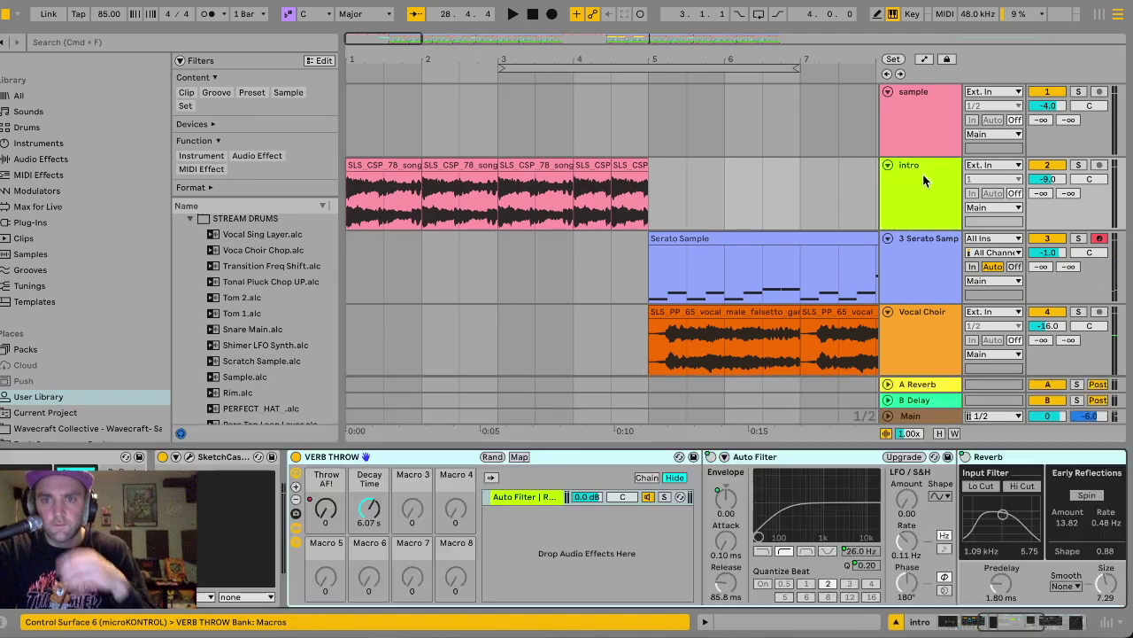
pyautogui.click(370, 455)
pyautogui.moveTo(386, 45); pyautogui.dragTo(611, 48)
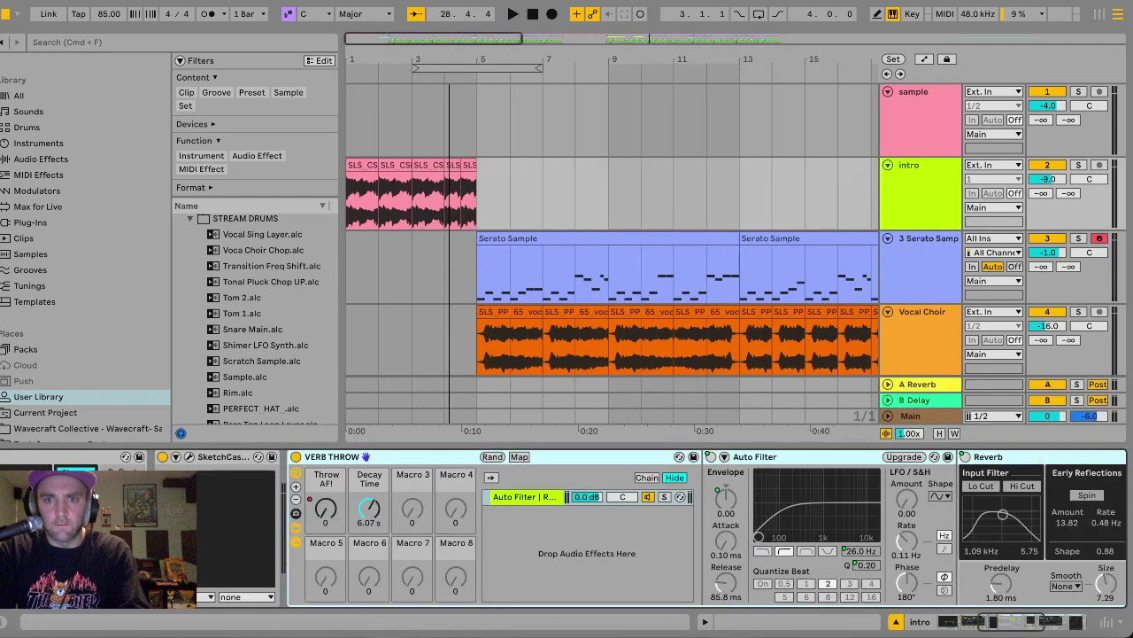
pyautogui.scroll(-10, 617, 291)
pyautogui.scroll(8, 617, 291)
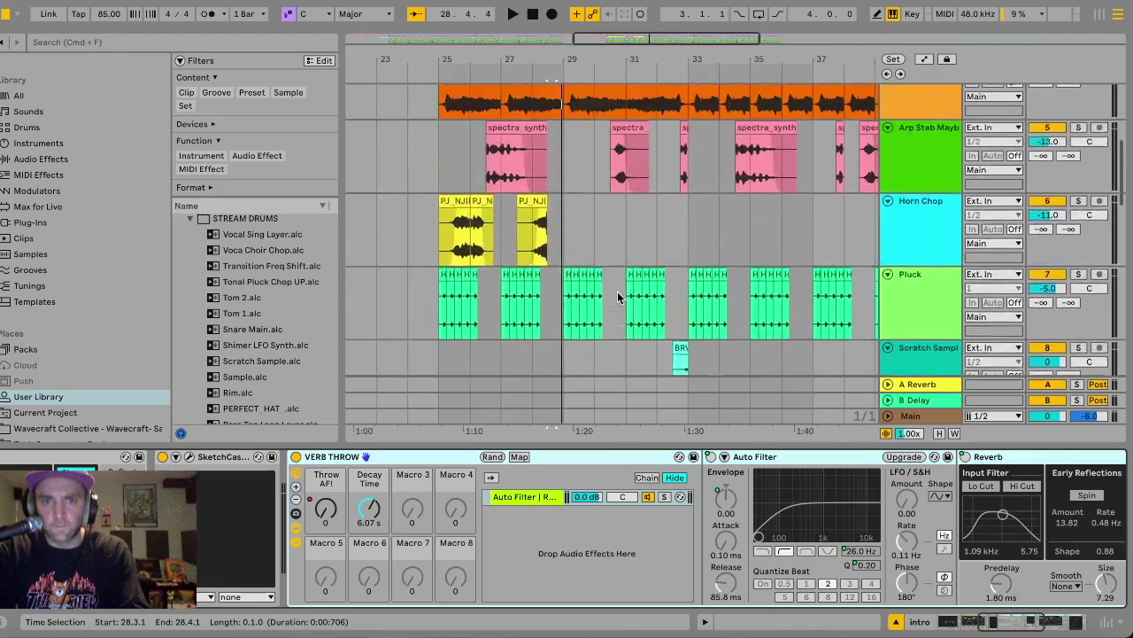
pyautogui.click(524, 235)
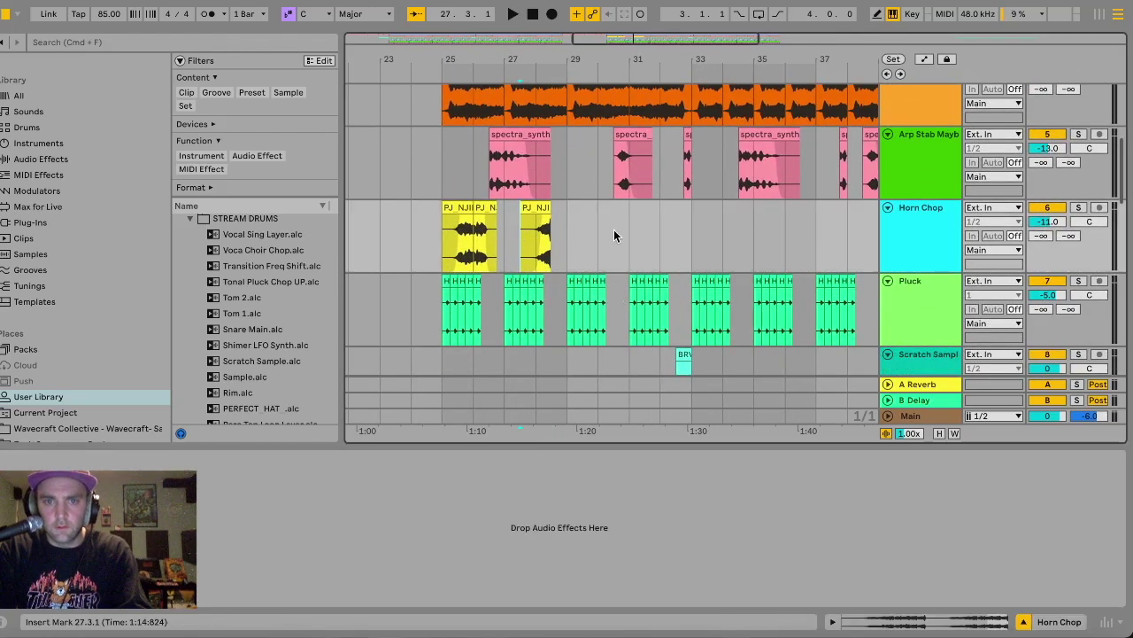
pyautogui.hotkey('shift', 'Right')
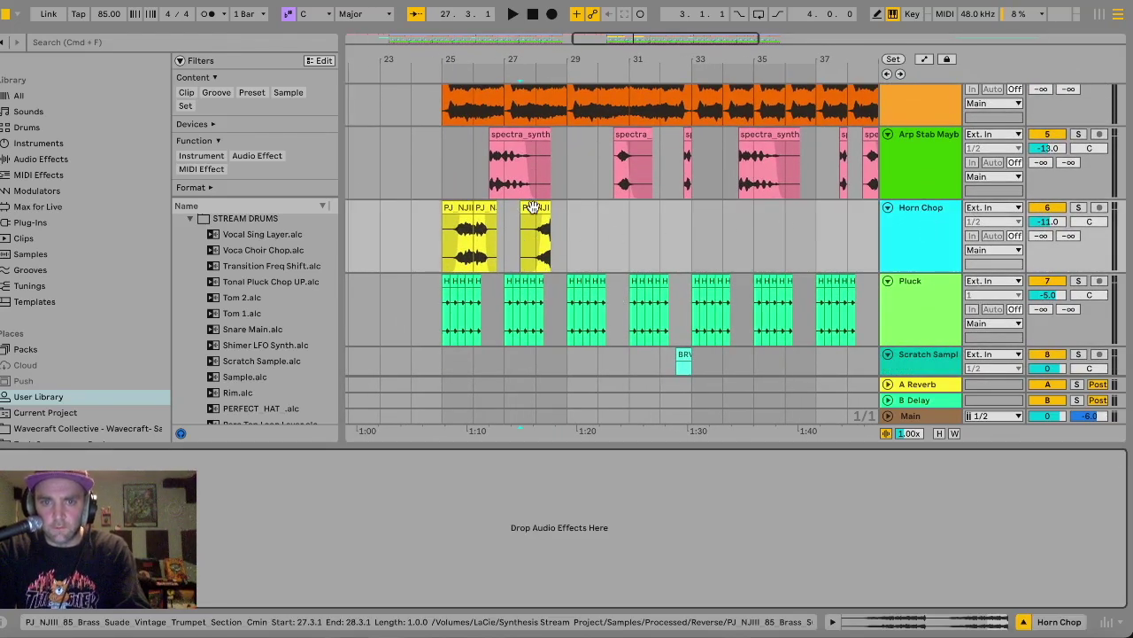
pyautogui.click(568, 495)
pyautogui.press('super+v')
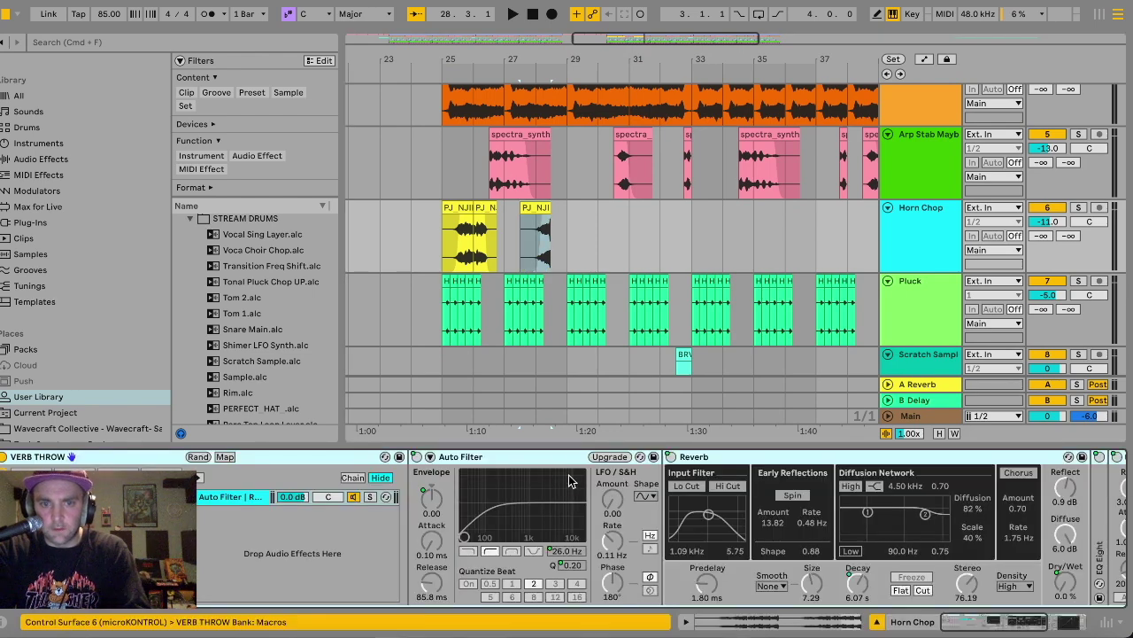
# Show automation and draw a Throw AF! ramp over the reversed horn piece, peaking at about 82 at 28.3.1, then play it back.
pyautogui.click(925, 58)
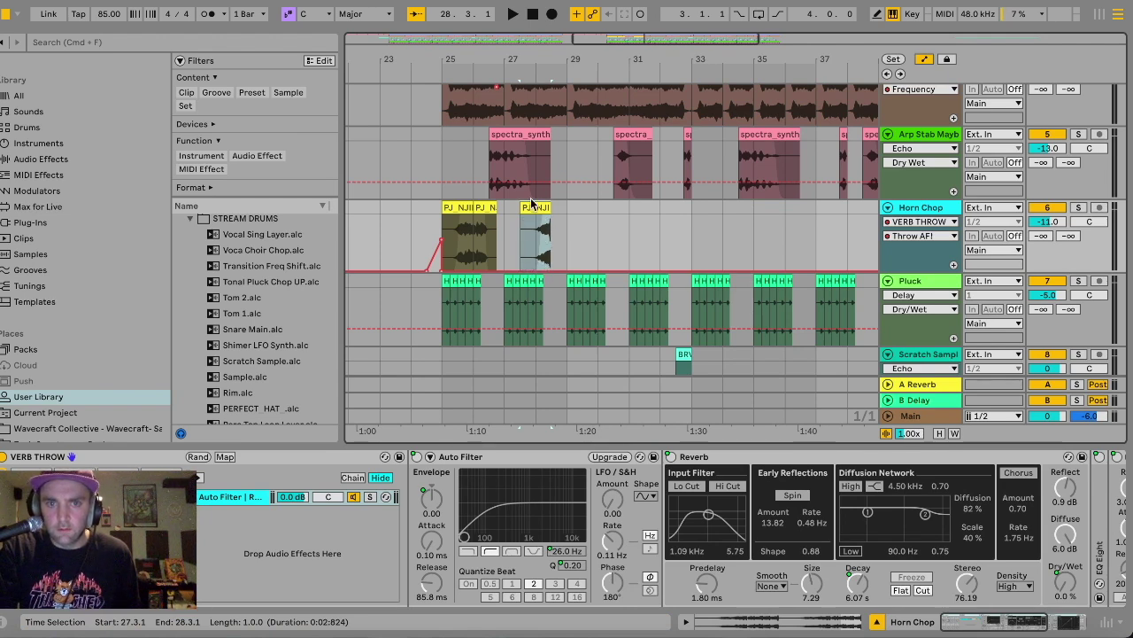
pyautogui.scroll(-3, 531, 204)
pyautogui.hscroll(-1, 531, 203)
pyautogui.scroll(3, 568, 201)
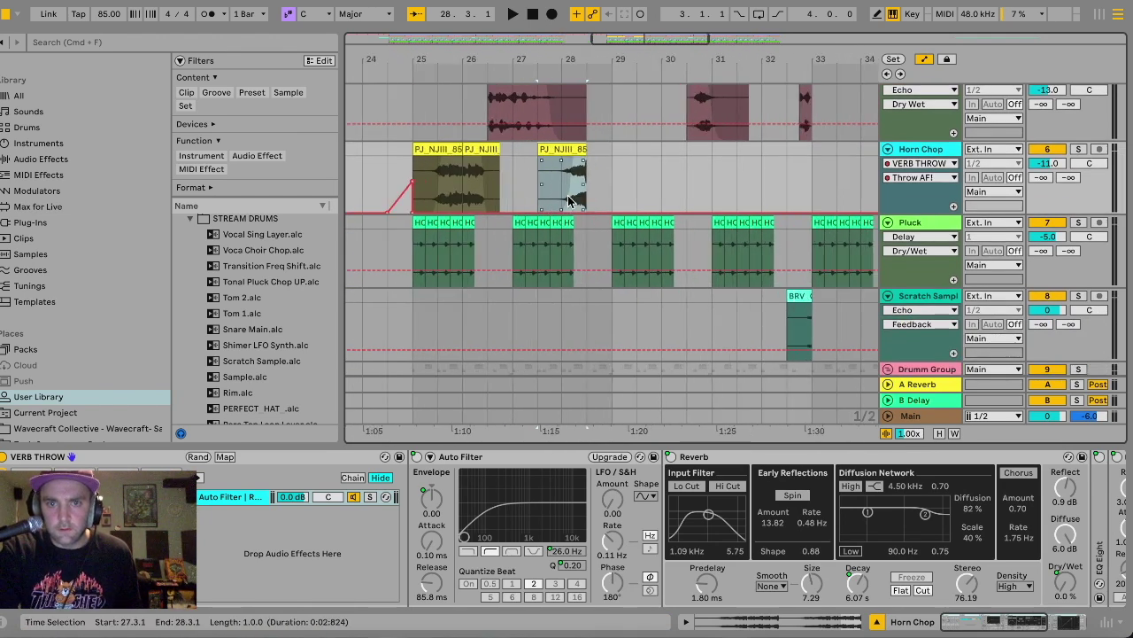
pyautogui.click(619, 211)
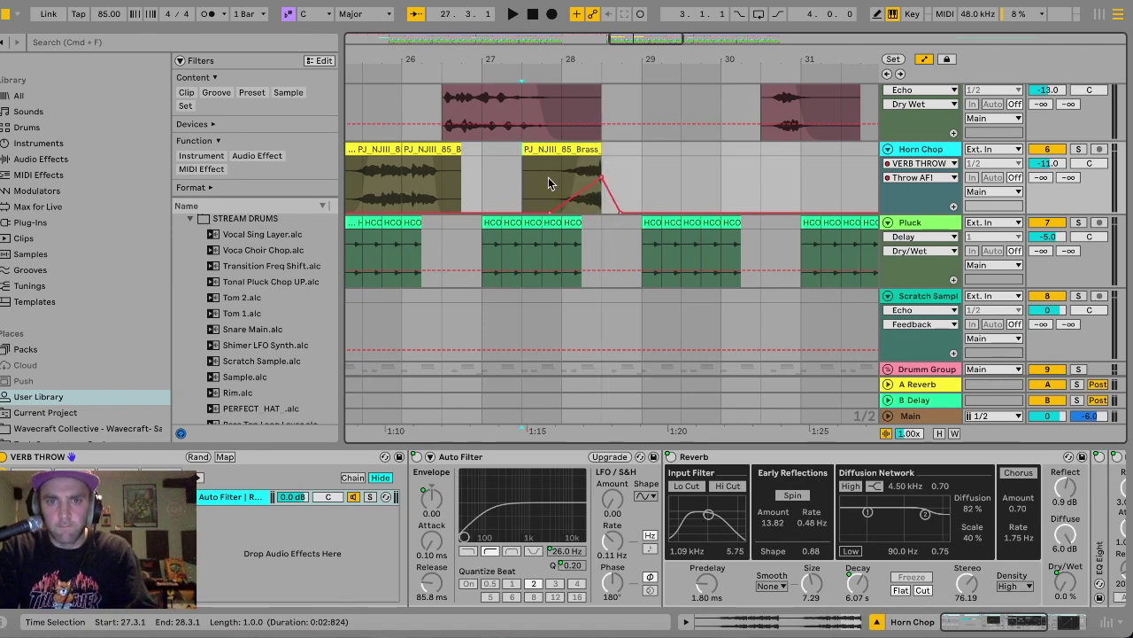
pyautogui.press('space')
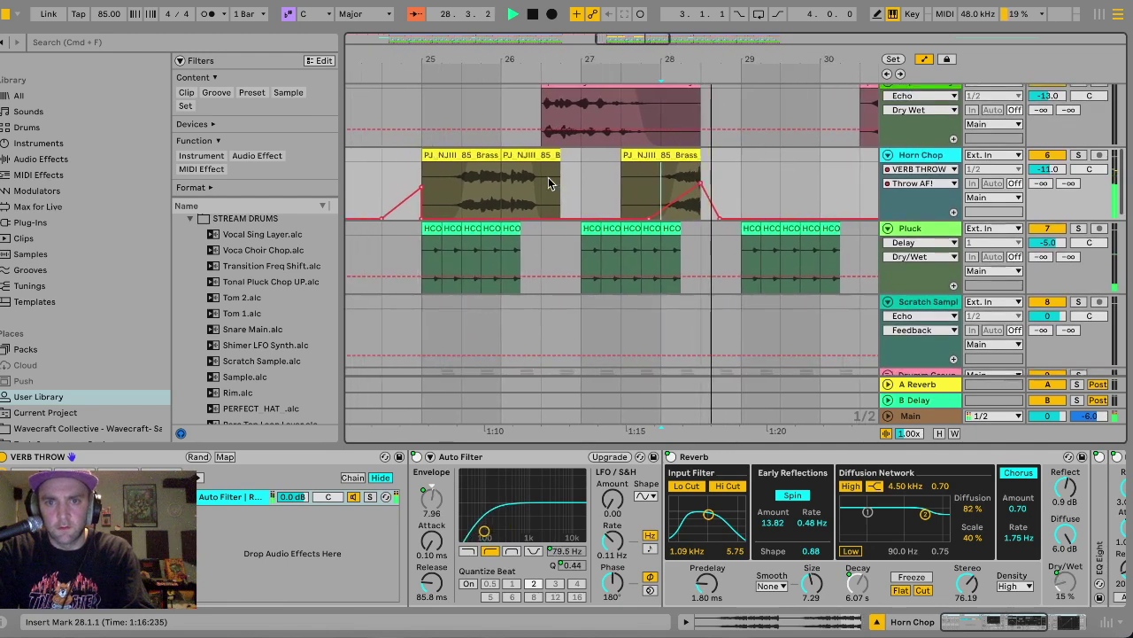
# Flatten the Throw AF! ramp before bar 25, draw one peaking at bar 26 and falling to bar 27, and play it back.
pyautogui.click(378, 162)
pyautogui.press('space')
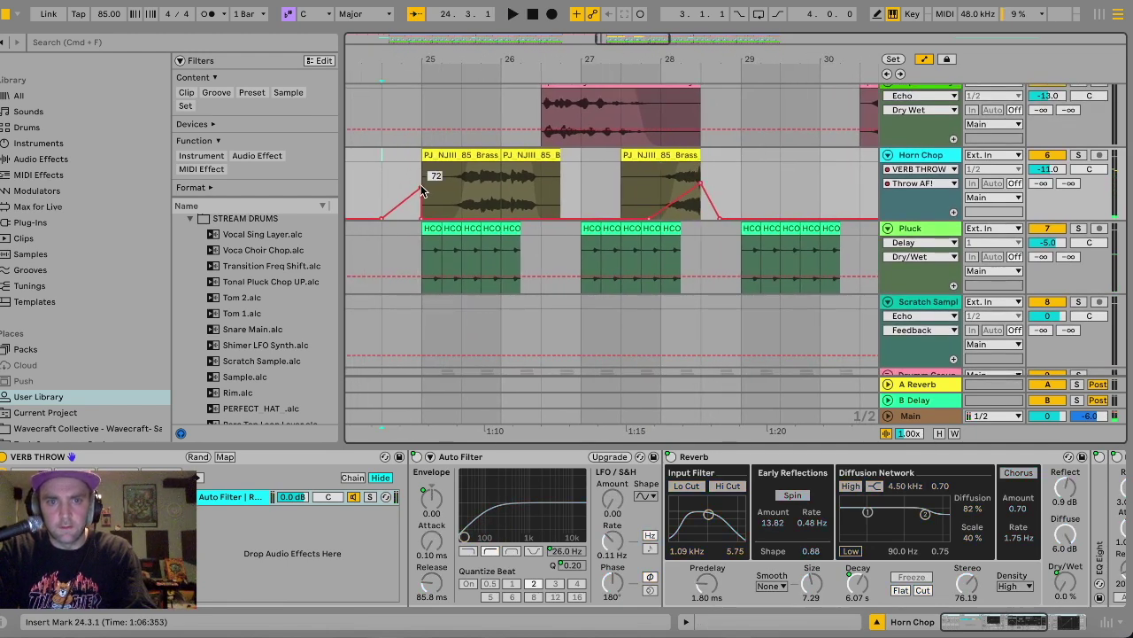
pyautogui.moveTo(497, 213); pyautogui.dragTo(502, 195)
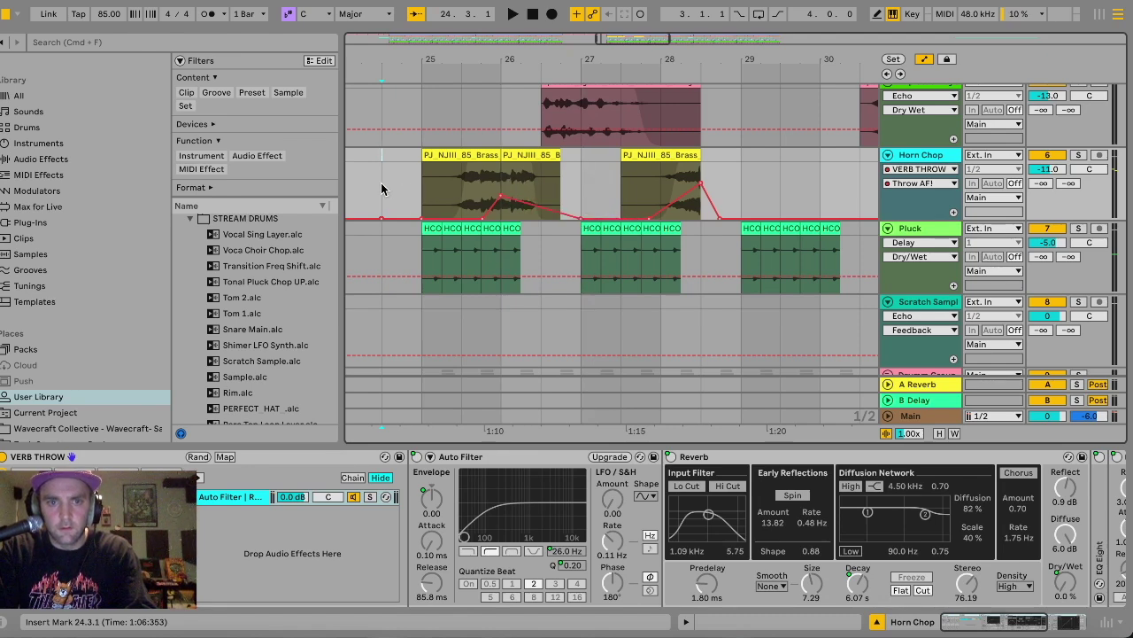
pyautogui.press('space')
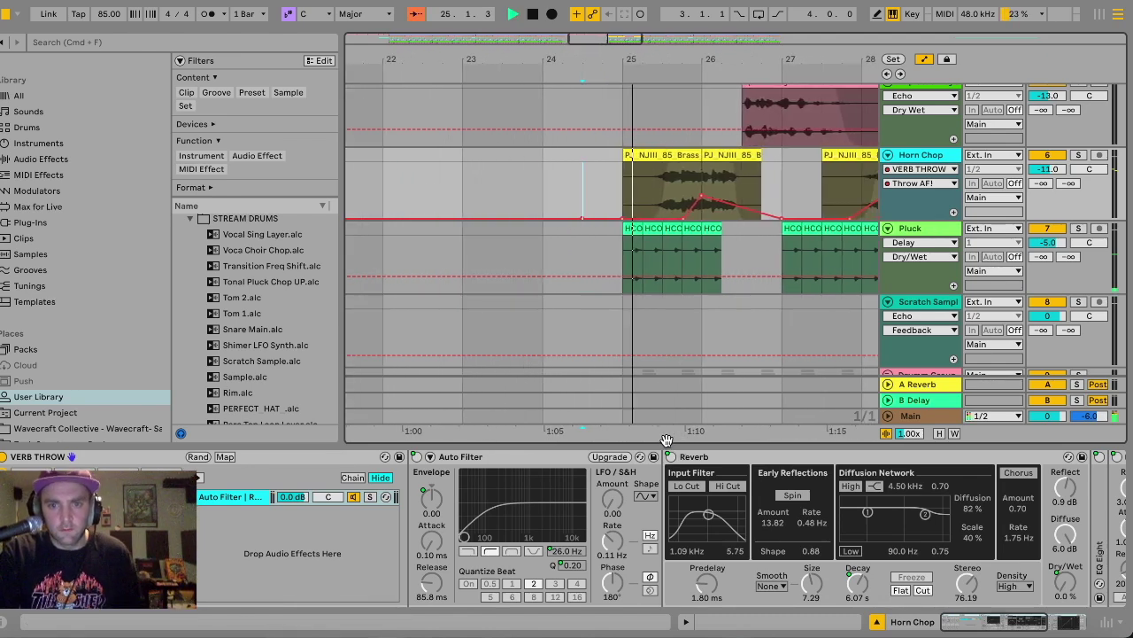
# Duplicate the four bars of horn clips and automation from bars 25 to 29 so that the copy starts at bar 29.
pyautogui.press('super+alt+l')
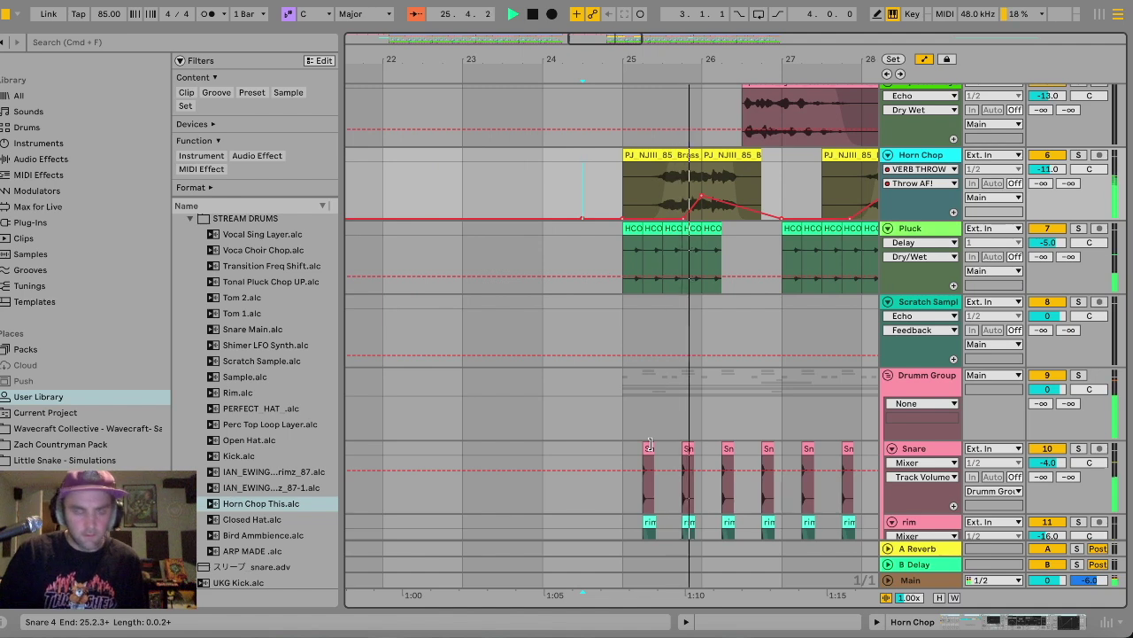
pyautogui.scroll(3, 481, 289)
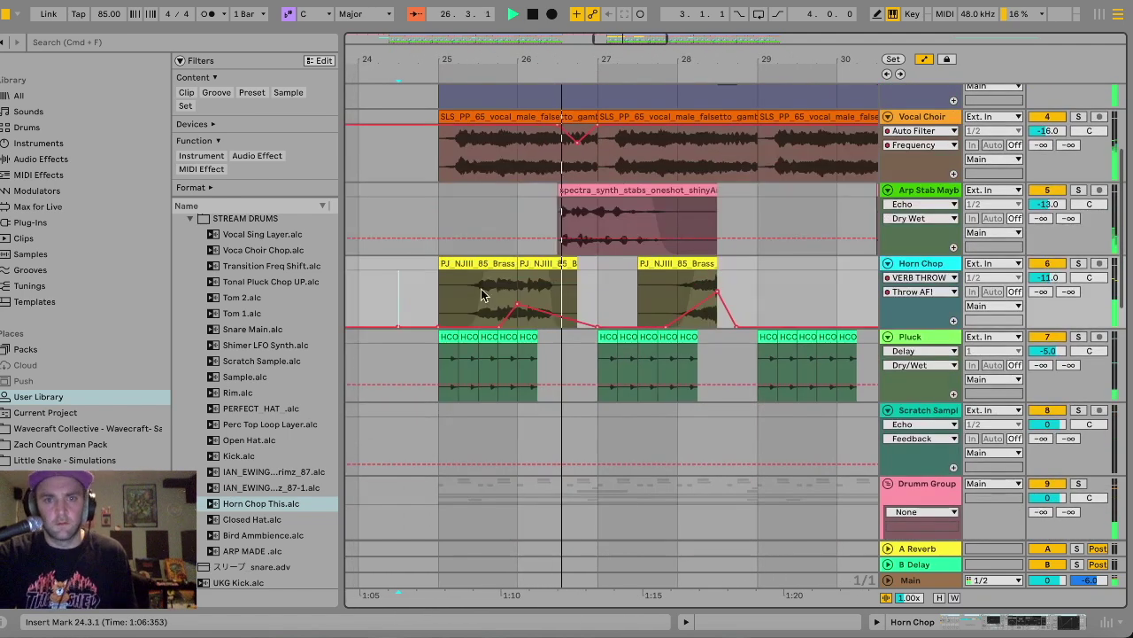
pyautogui.moveTo(440, 292); pyautogui.dragTo(759, 263)
pyautogui.press('super+d')
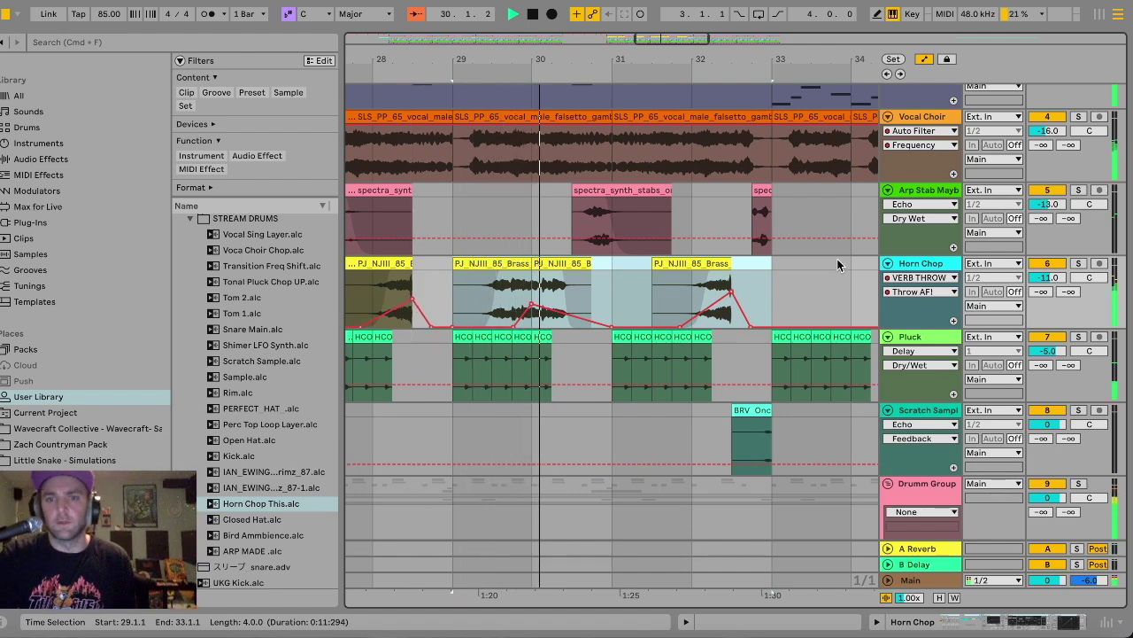
# Check the copied reversed horn piece at 31.3.1, its throw automation peak and its waveform during playback.
pyautogui.click(758, 285)
pyautogui.click(726, 270)
pyautogui.click(733, 294)
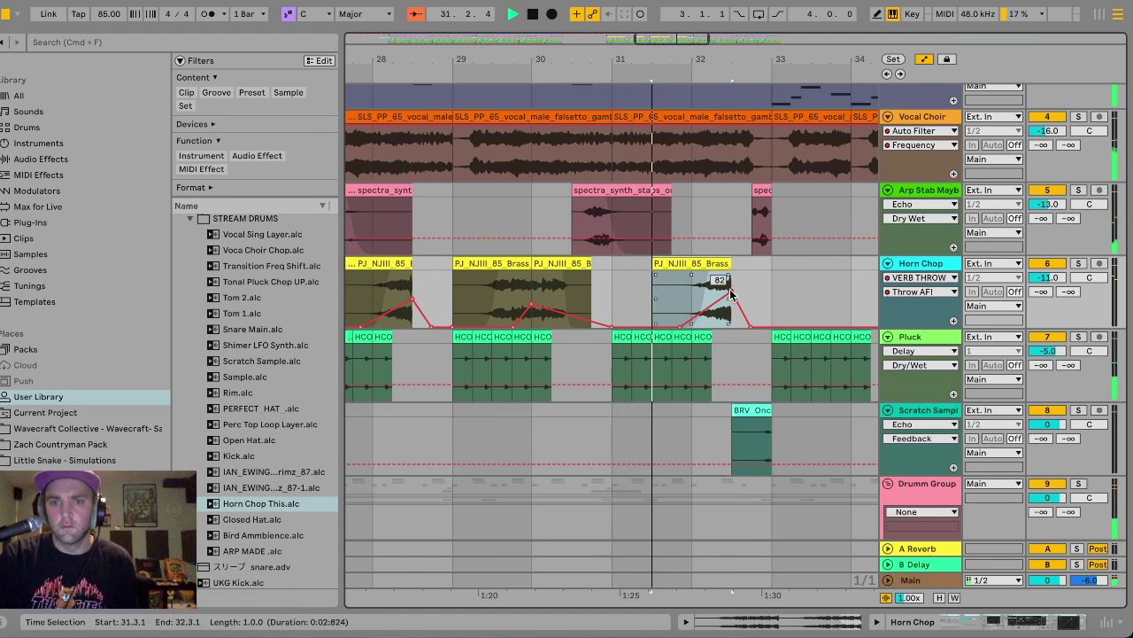
pyautogui.doubleClick(714, 264)
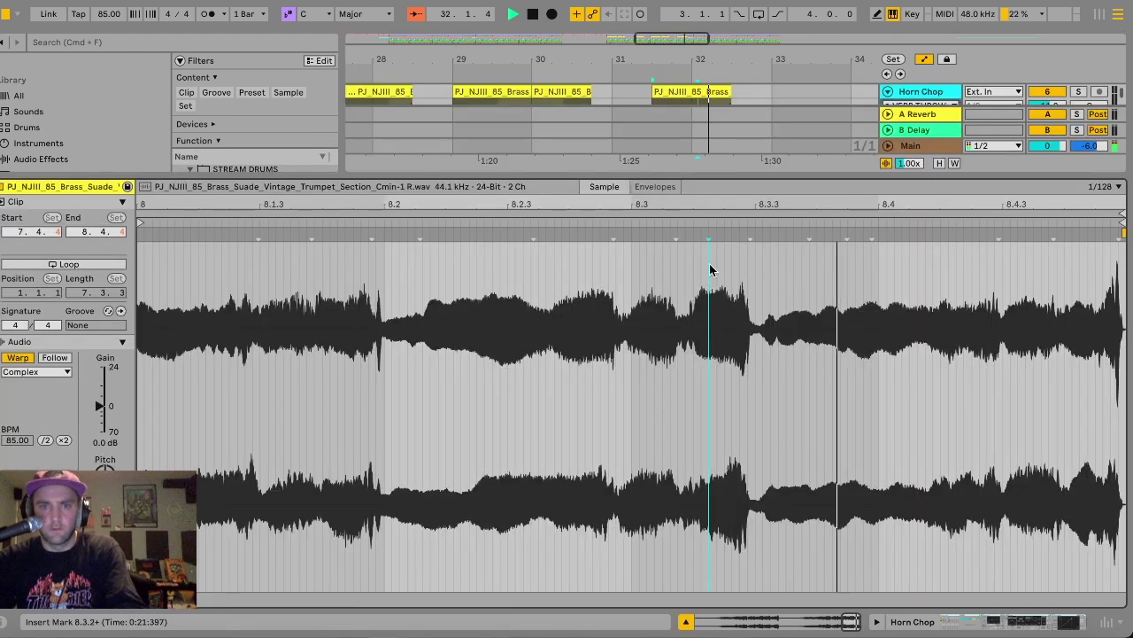
pyautogui.press('super+alt+l')
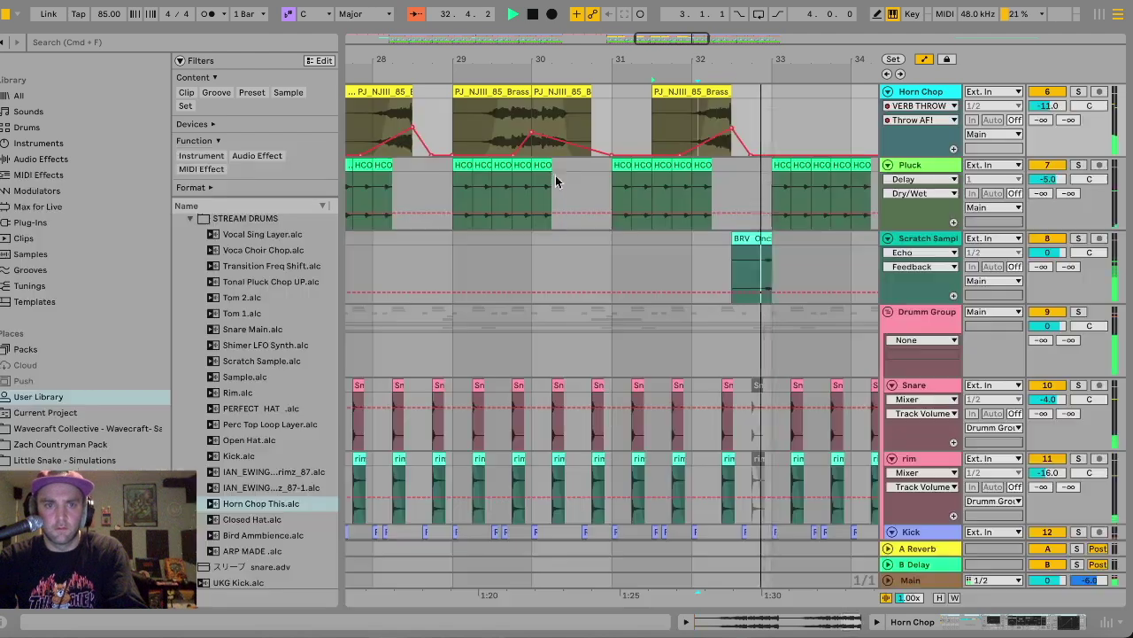
# Look over the drum, vocal and stab tracks from bar 25 onward to compare them with the new horn part.
pyautogui.moveTo(666, 36); pyautogui.dragTo(651, 72)
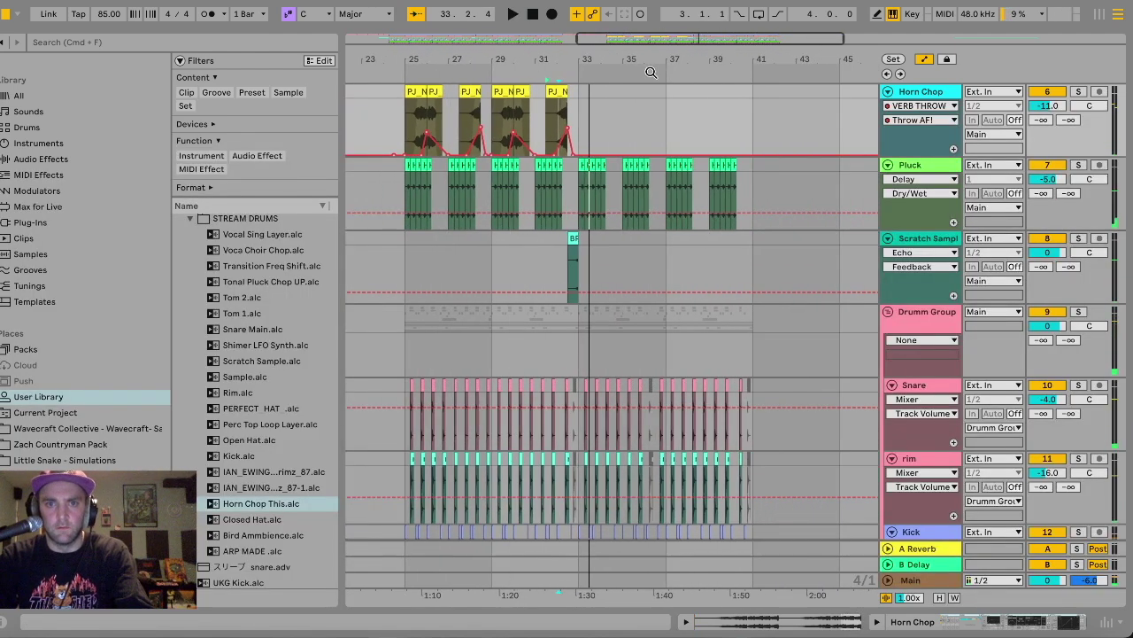
pyautogui.click(382, 116)
pyautogui.press('+')
pyautogui.press('+')
pyautogui.hscroll(1, 546, 261)
pyautogui.scroll(-1, 546, 261)
pyautogui.scroll(-10, 547, 260)
pyautogui.hscroll(2, 546, 260)
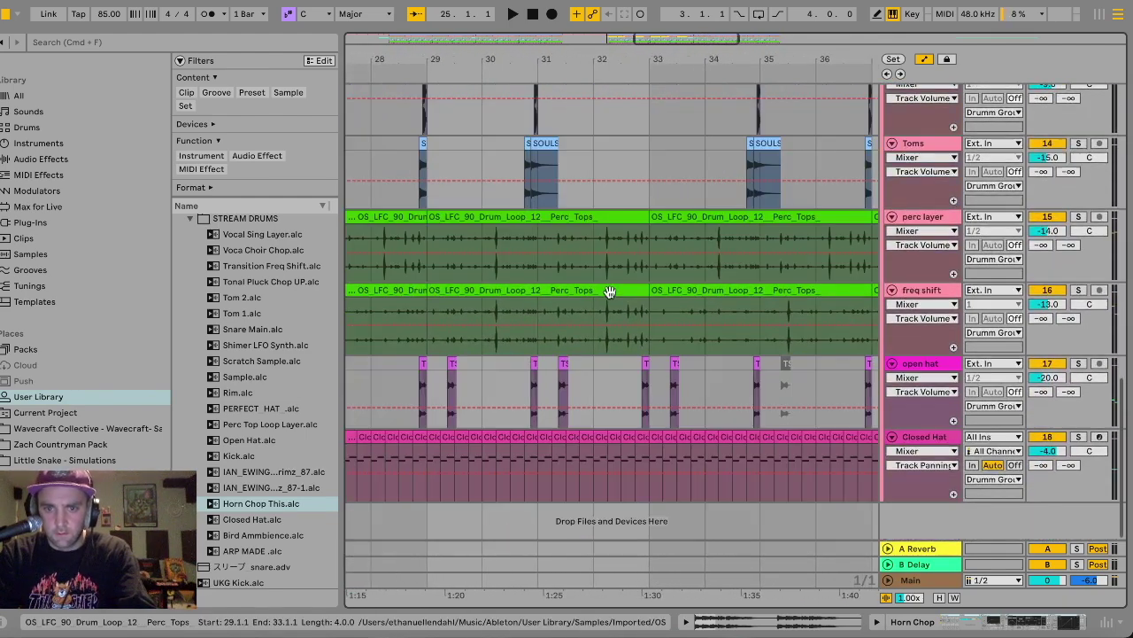
pyautogui.scroll(12, 610, 292)
pyautogui.hscroll(1, 609, 291)
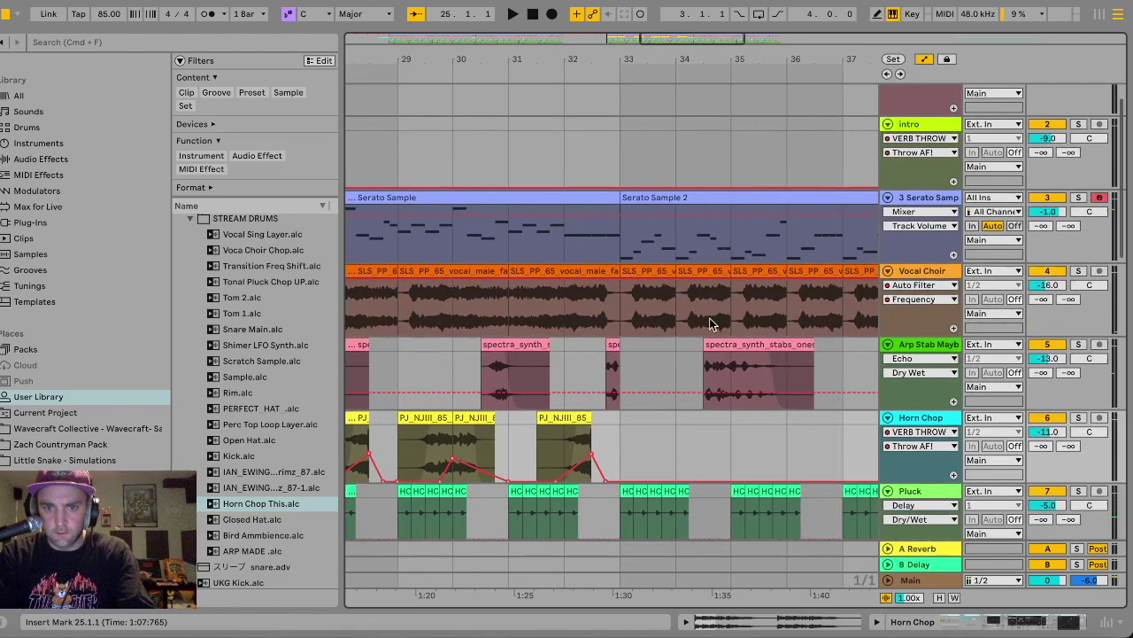
# Solo the Arp Stab Maybe track and play its stab clip from 34.3.1.
pyautogui.click(561, 363)
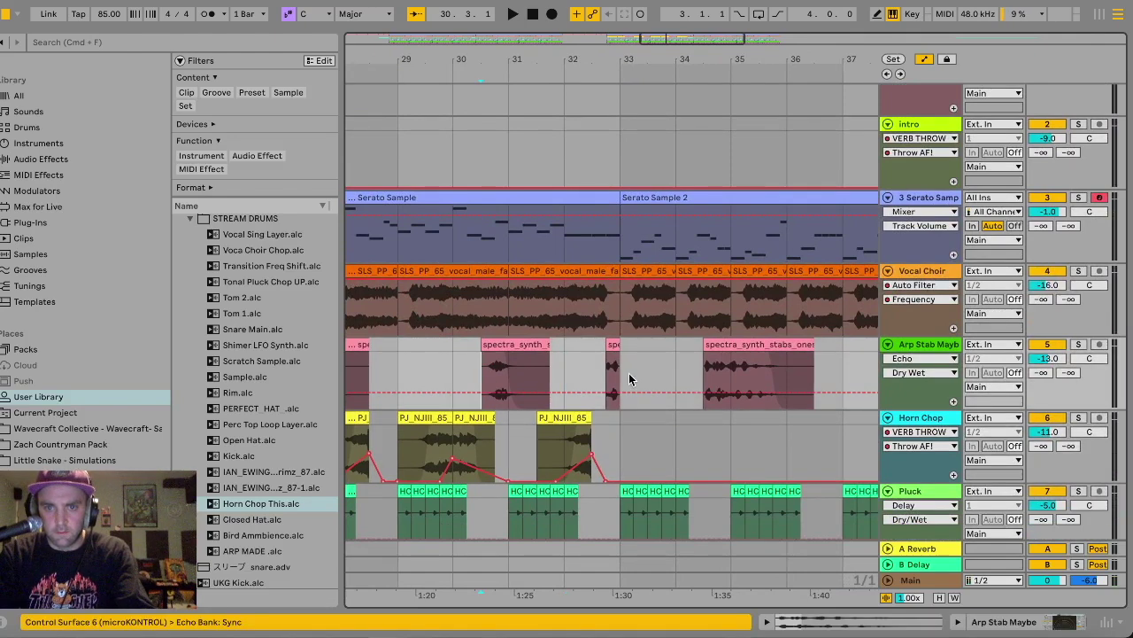
pyautogui.hscroll(1, 617, 376)
pyautogui.click(717, 351)
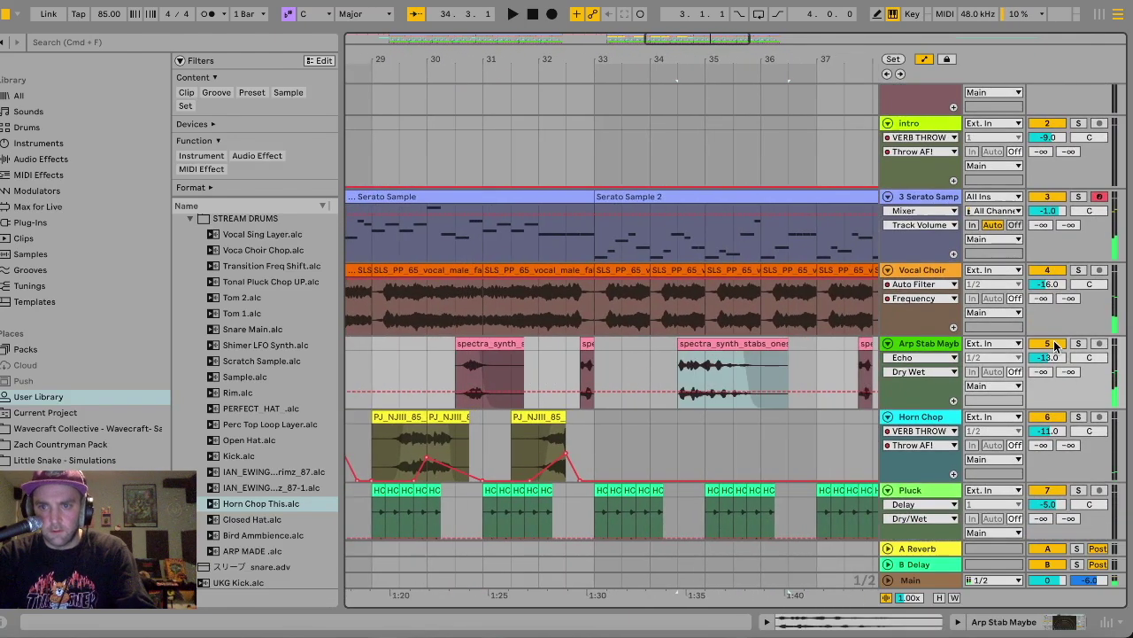
pyautogui.click(1078, 344)
pyautogui.press('space')
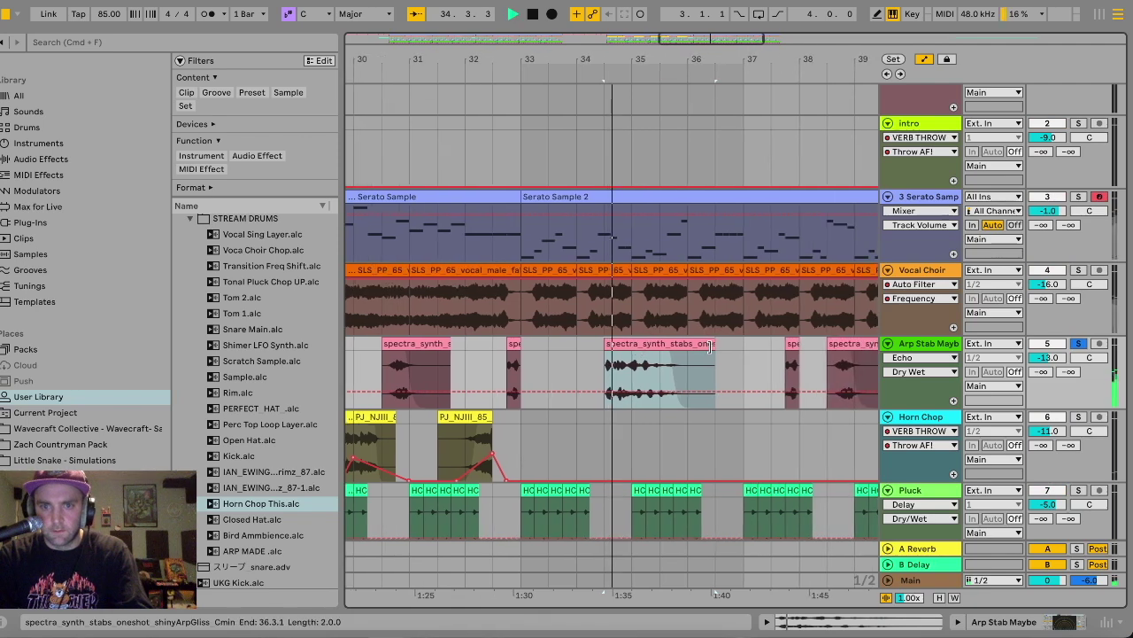
# Move the stab clip to start at 33.3.1 and set its warp mode to Tones.
pyautogui.moveTo(672, 344); pyautogui.dragTo(607, 352)
pyautogui.doubleClick(597, 347)
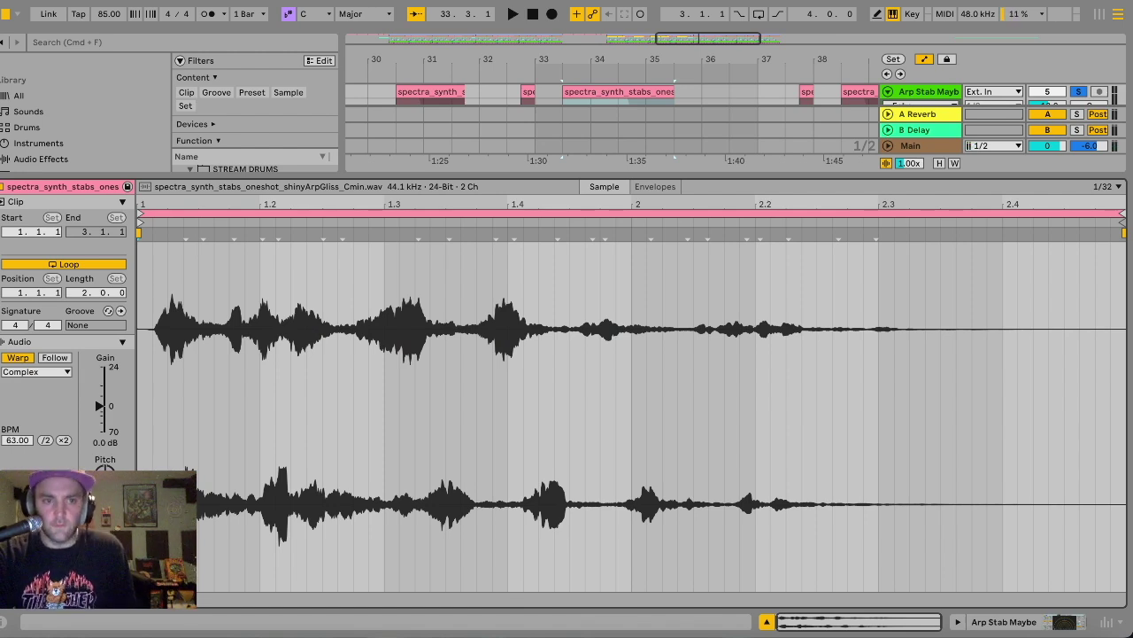
pyautogui.click(53, 371)
pyautogui.click(40, 396)
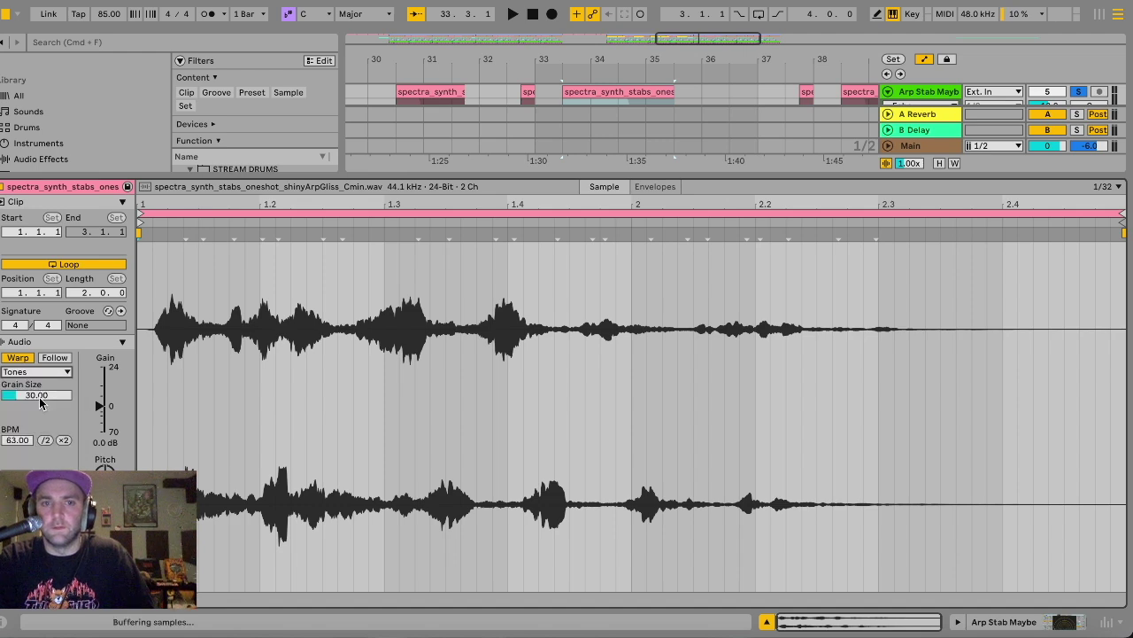
# Set the stab clip's grain size to 61.50, double its tempo twice to 252 BPM, and play it back.
pyautogui.doubleClick(646, 171)
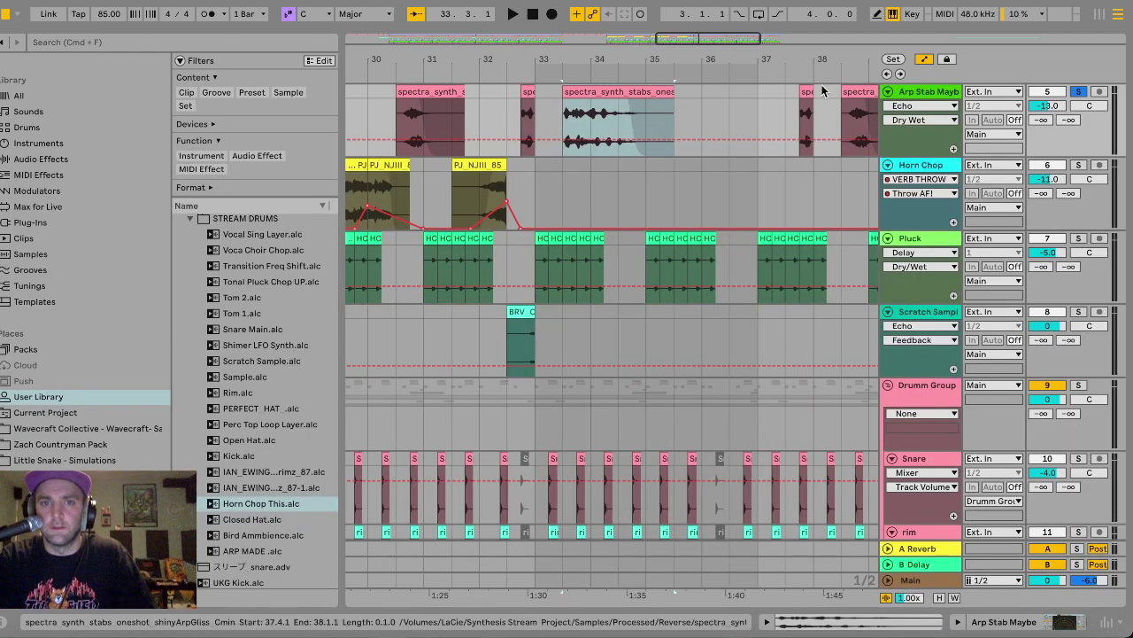
pyautogui.click(620, 91)
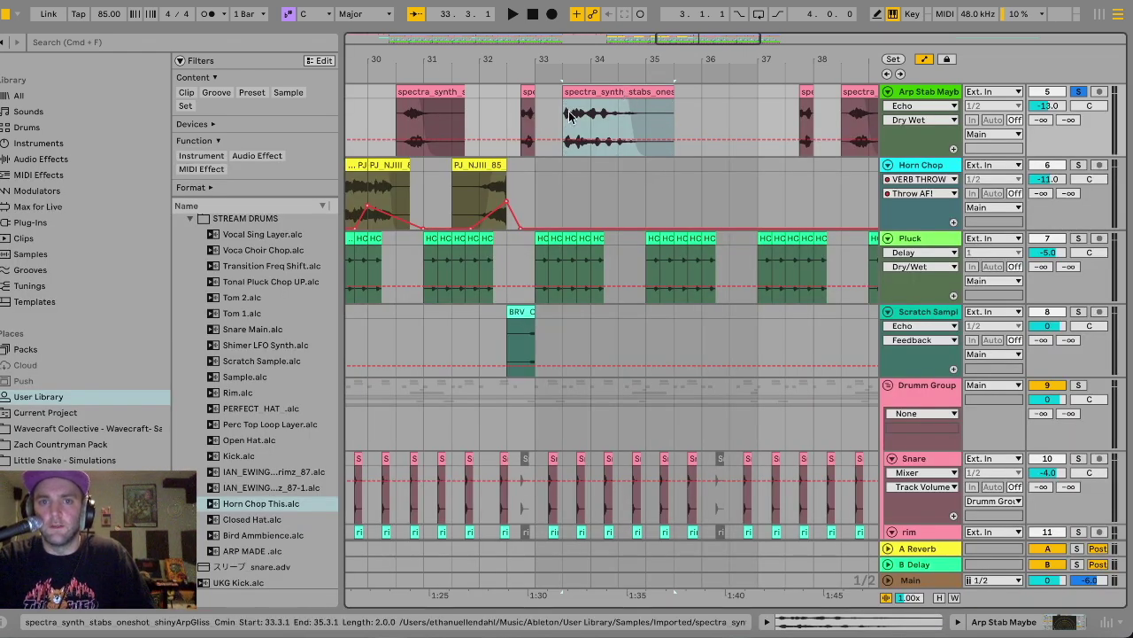
pyautogui.doubleClick(620, 91)
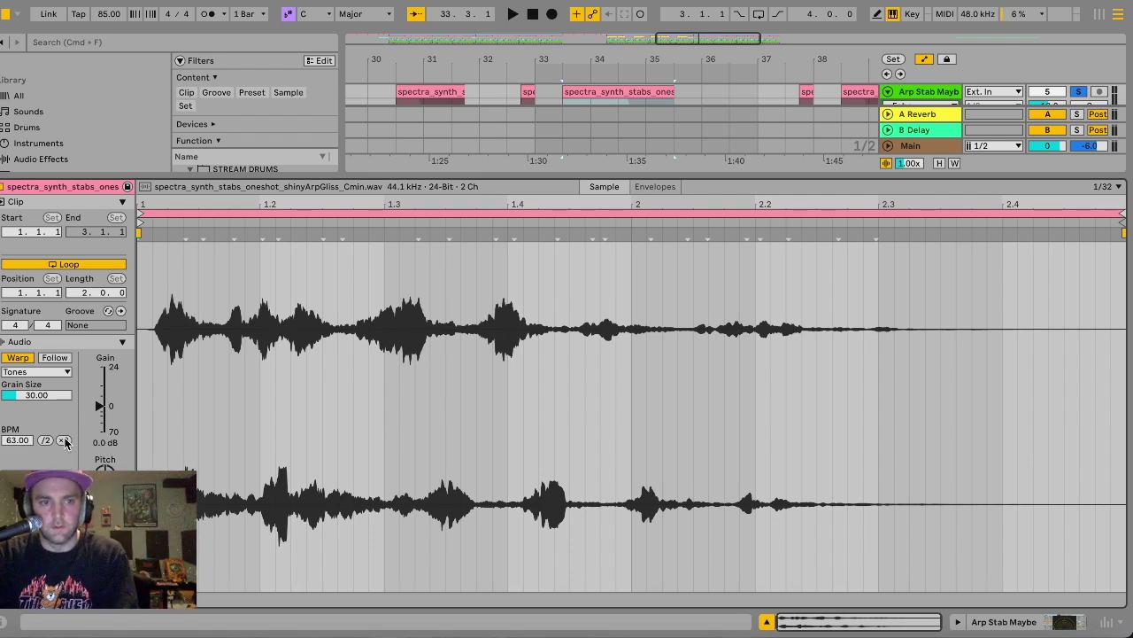
pyautogui.moveTo(36, 395); pyautogui.dragTo(36, 382)
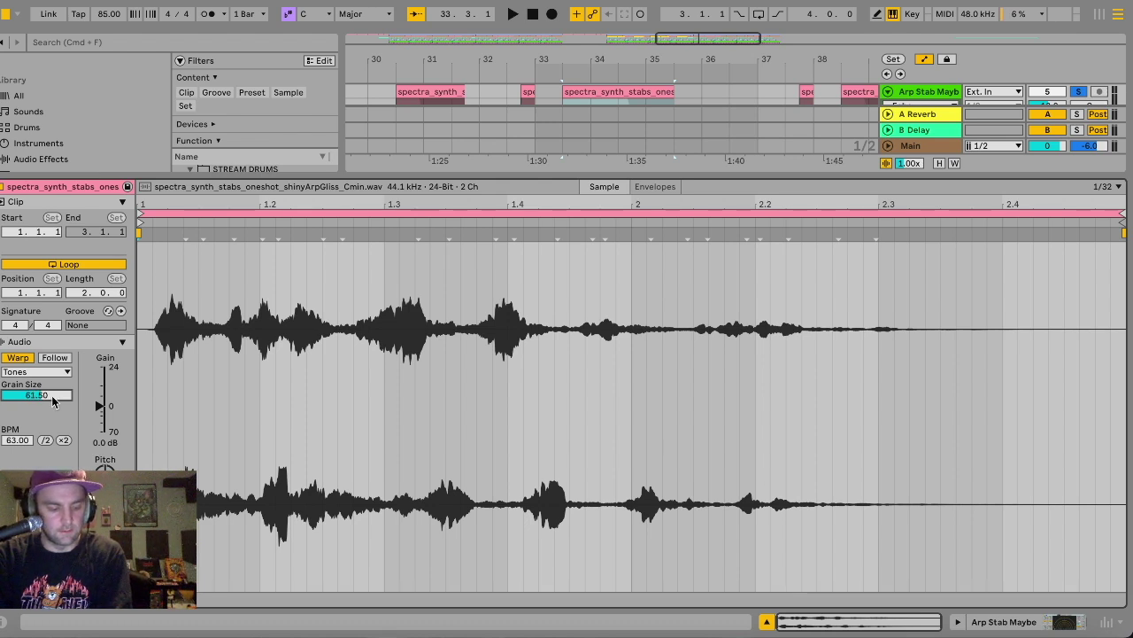
pyautogui.click(65, 440)
pyautogui.click(64, 440)
pyautogui.press('space')
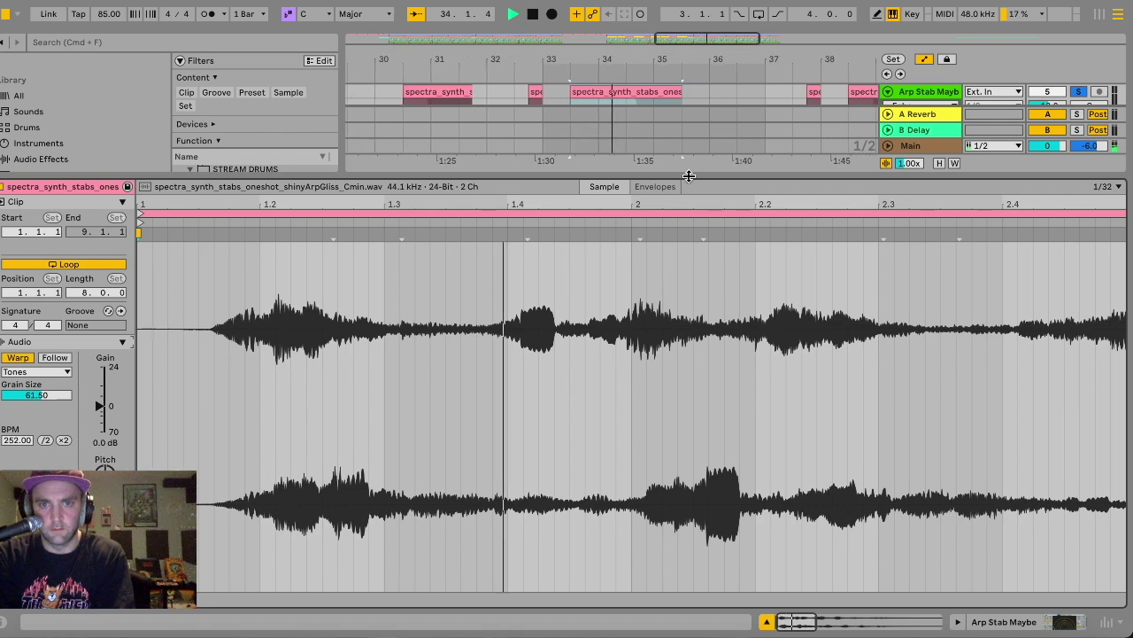
# Stop playback, turn off the stab track's solo, and move the stretched stab clip to start at 33.1.1.
pyautogui.press('super+alt+l')
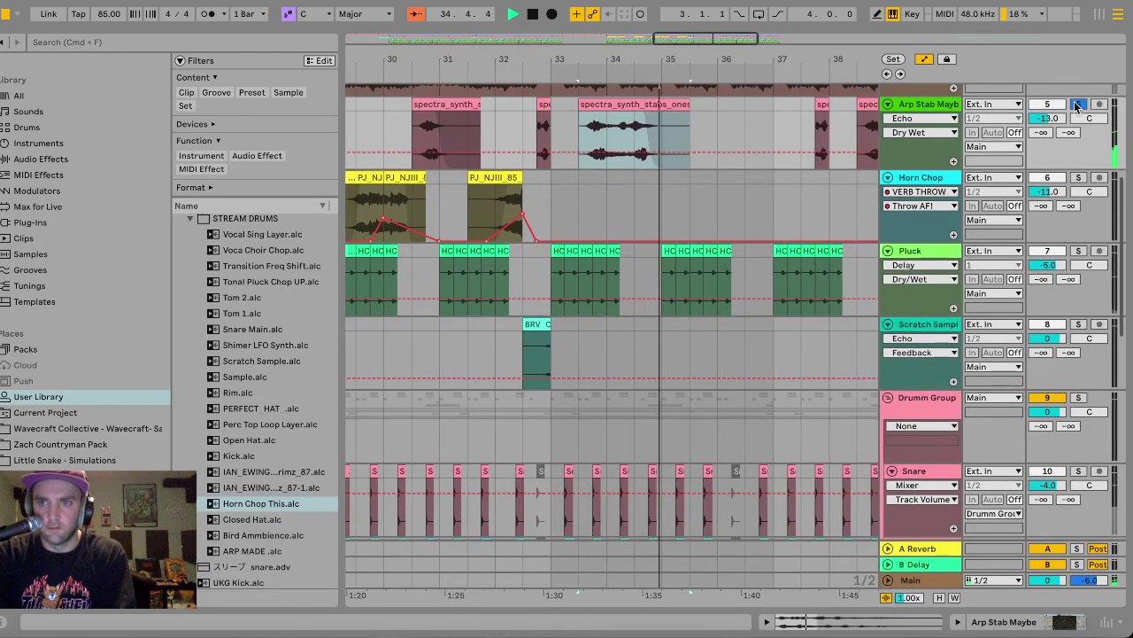
pyautogui.press('space')
pyautogui.moveTo(607, 130); pyautogui.dragTo(579, 130)
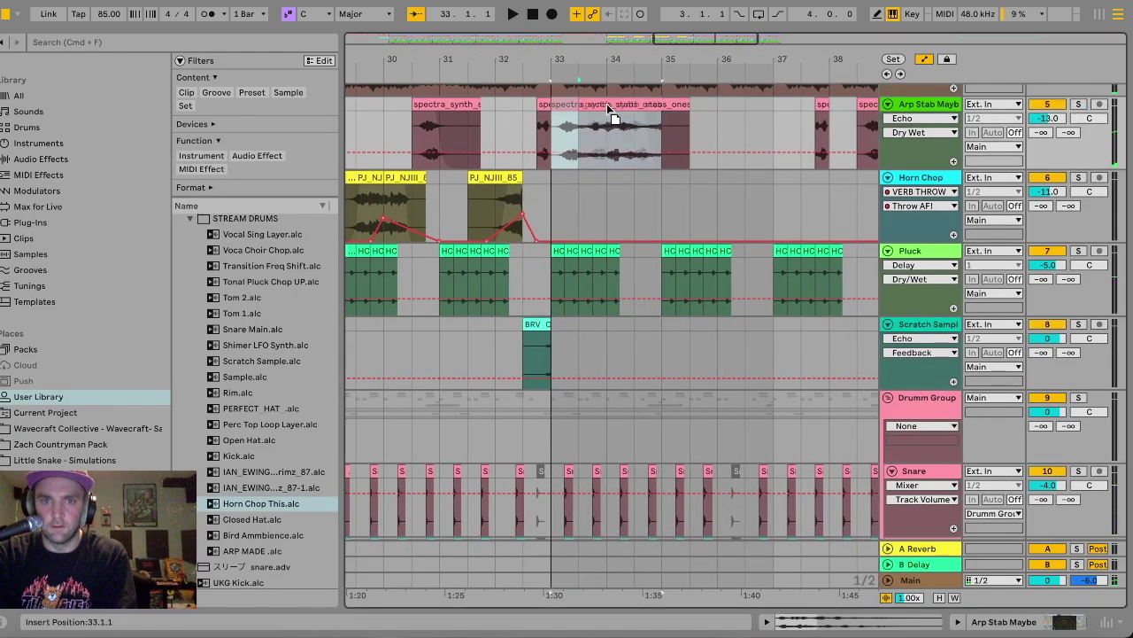
# Play the arrangement from 32.1.1 to hear the stretched stab clip in context.
pyautogui.click(500, 130)
pyautogui.press('space')
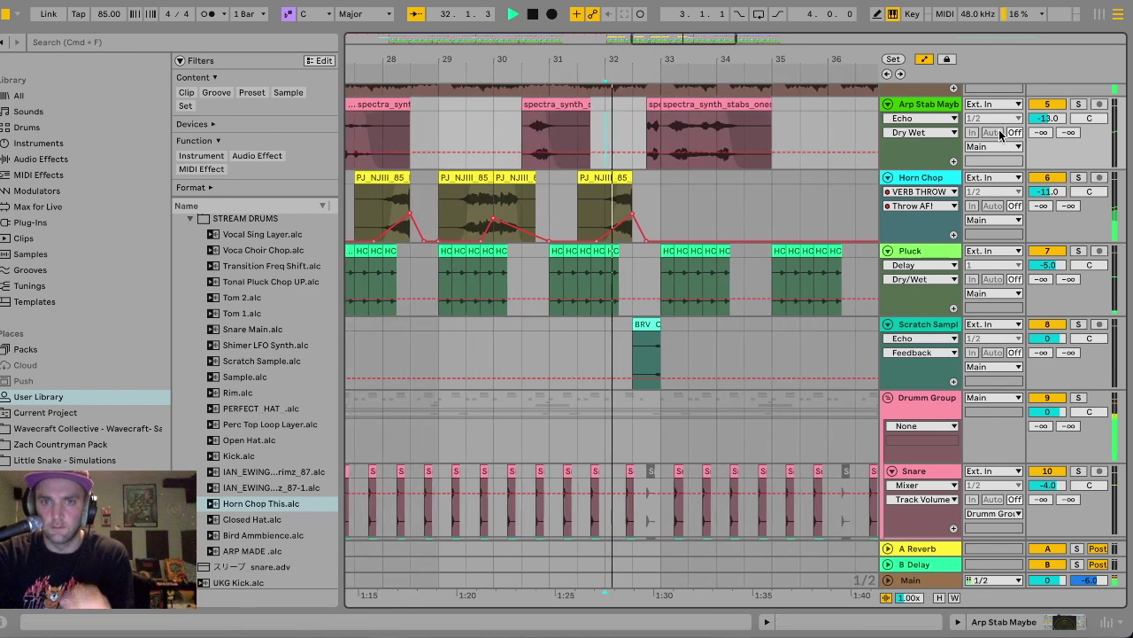
pyautogui.press('XF86AudioRaiseVolume')
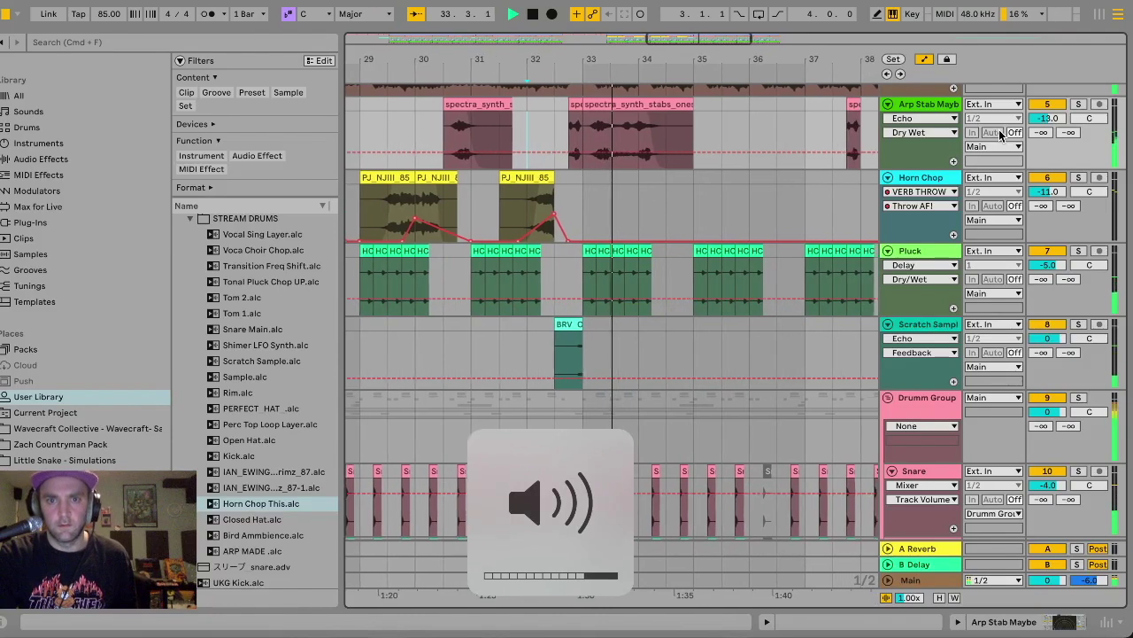
# Stop playback, trim the stretched stab clip to start at 33.3.1, and fade it in with automation view turned off.
pyautogui.click(620, 103)
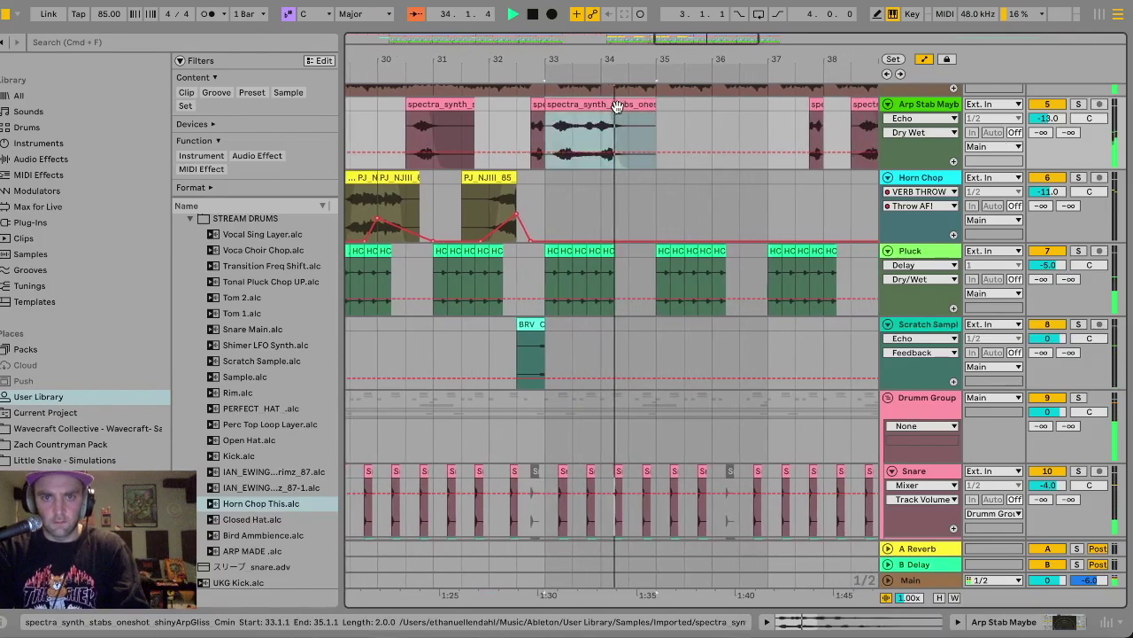
pyautogui.press('space')
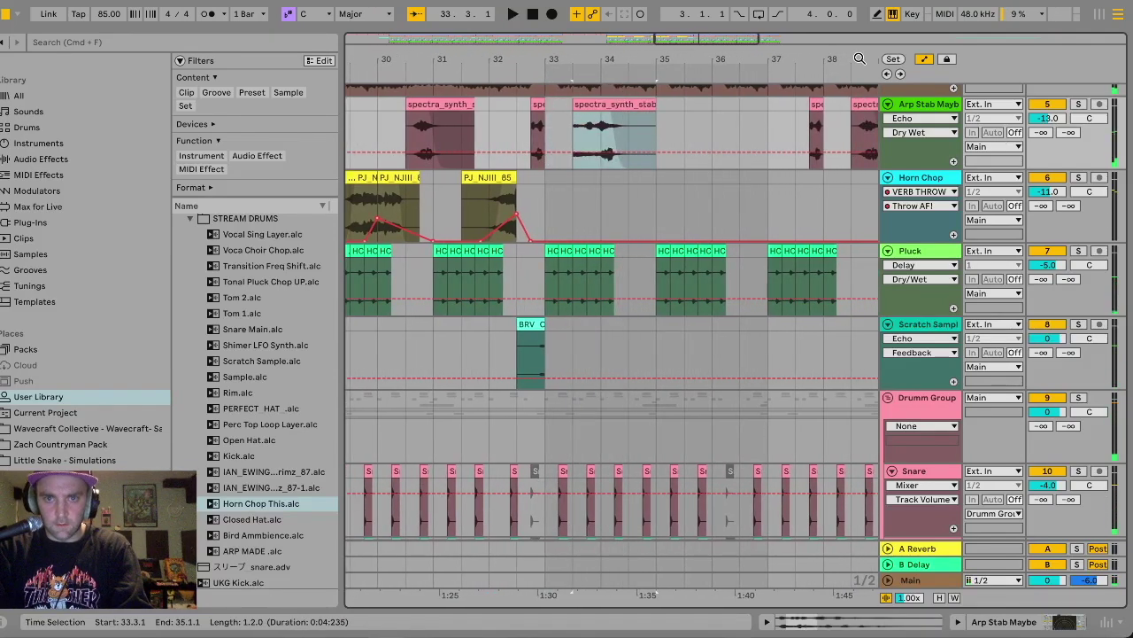
pyautogui.click(925, 59)
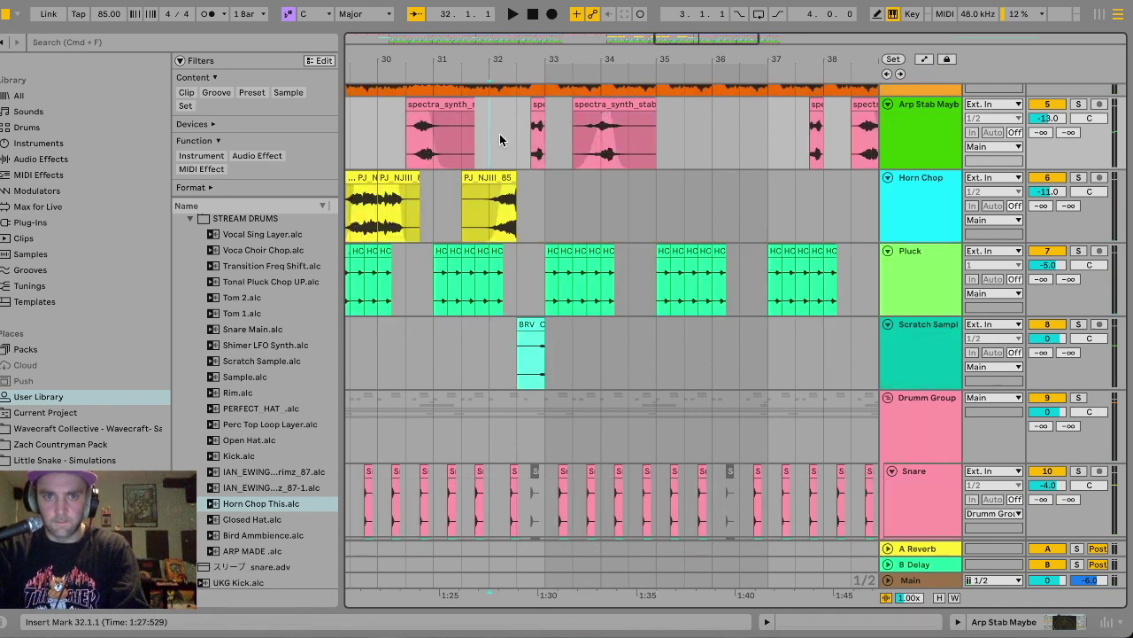
# Copy the stab clip at 30.3.1 to 34.4.1 and 36.2.1 while playing from 32.1.1.
pyautogui.press('space')
pyautogui.click(536, 107)
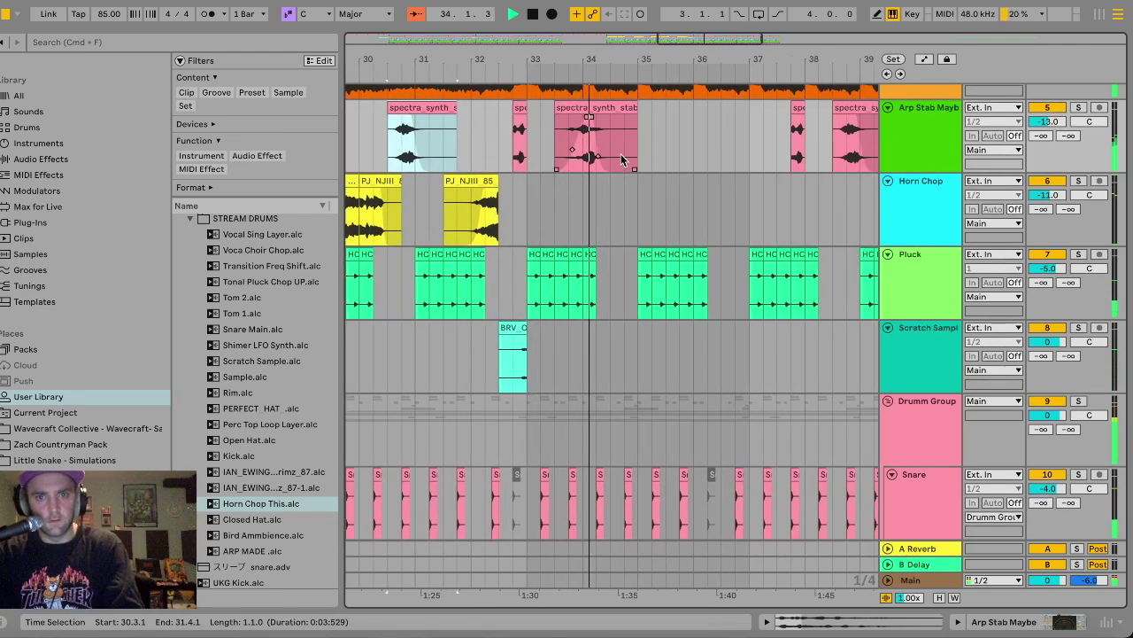
pyautogui.click(622, 153)
pyautogui.press('super+v')
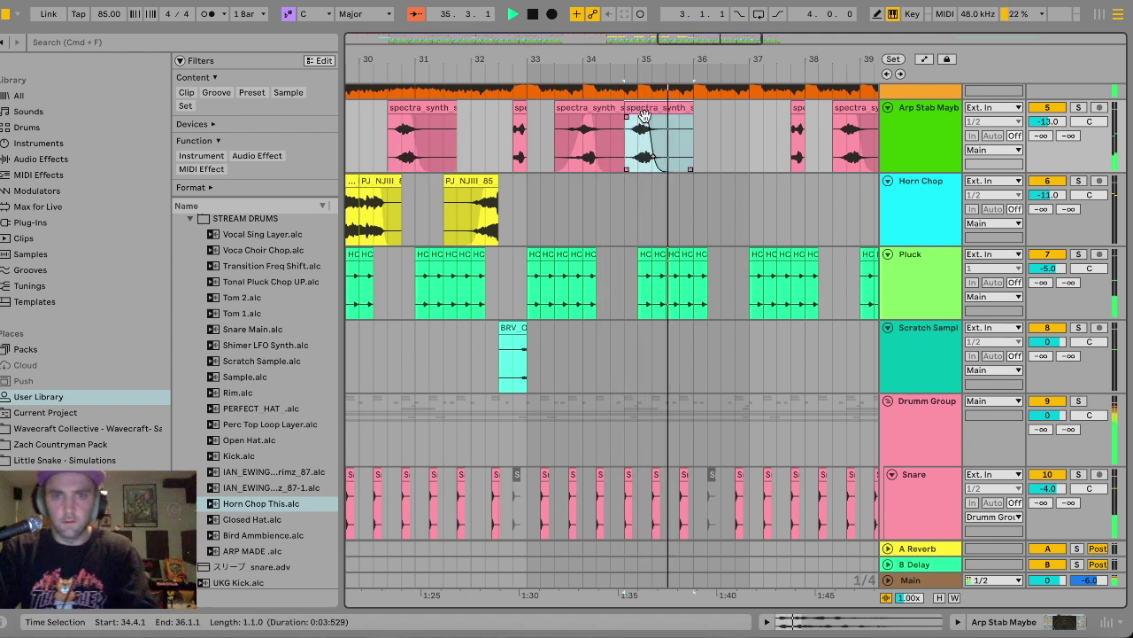
pyautogui.click(706, 139)
pyautogui.press('super+v')
# Double the tempo of the stab clip at 36.2.1 to 504 BPM, set grain size 195.71 and flux 60.16, and play it.
pyautogui.doubleClick(728, 113)
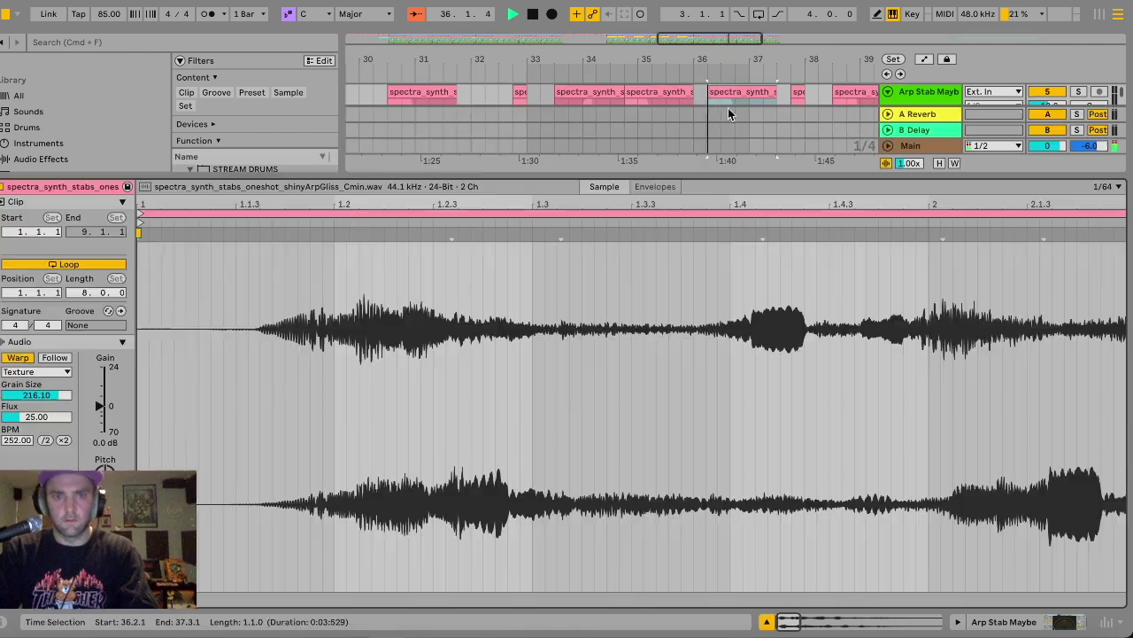
pyautogui.press('space')
pyautogui.click(63, 441)
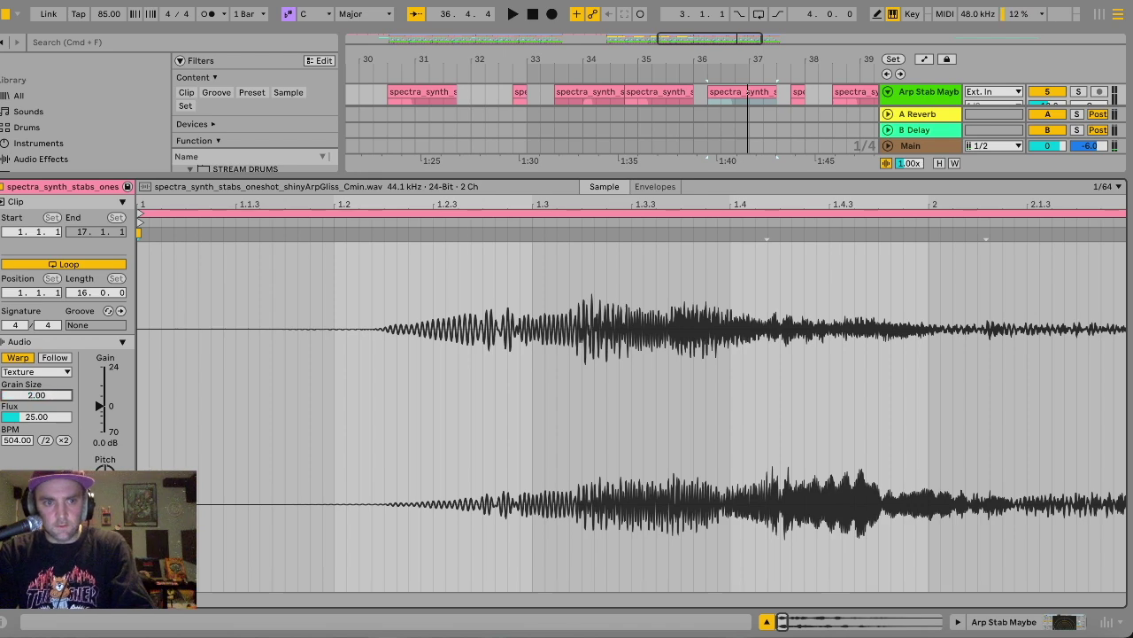
pyautogui.press('space')
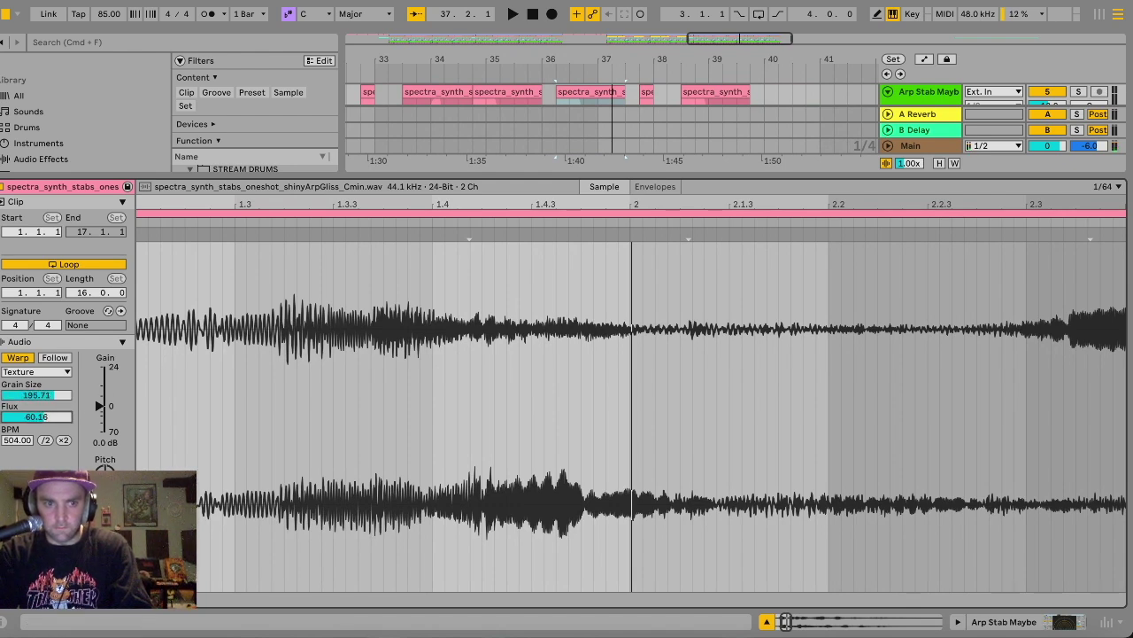
pyautogui.doubleClick(600, 173)
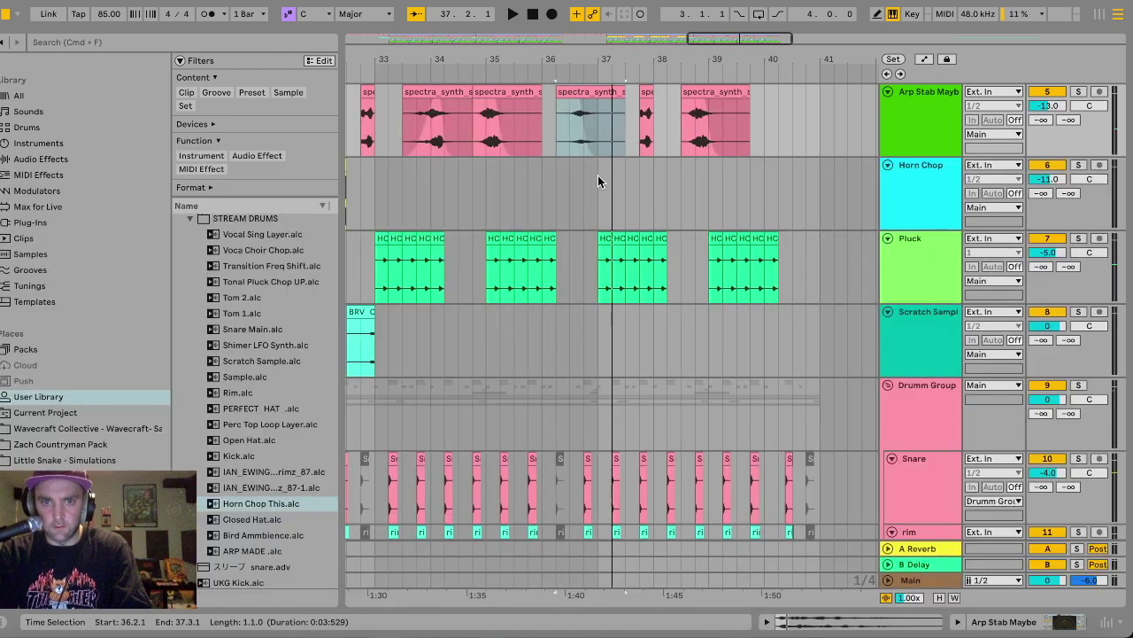
pyautogui.click(552, 154)
pyautogui.press('space')
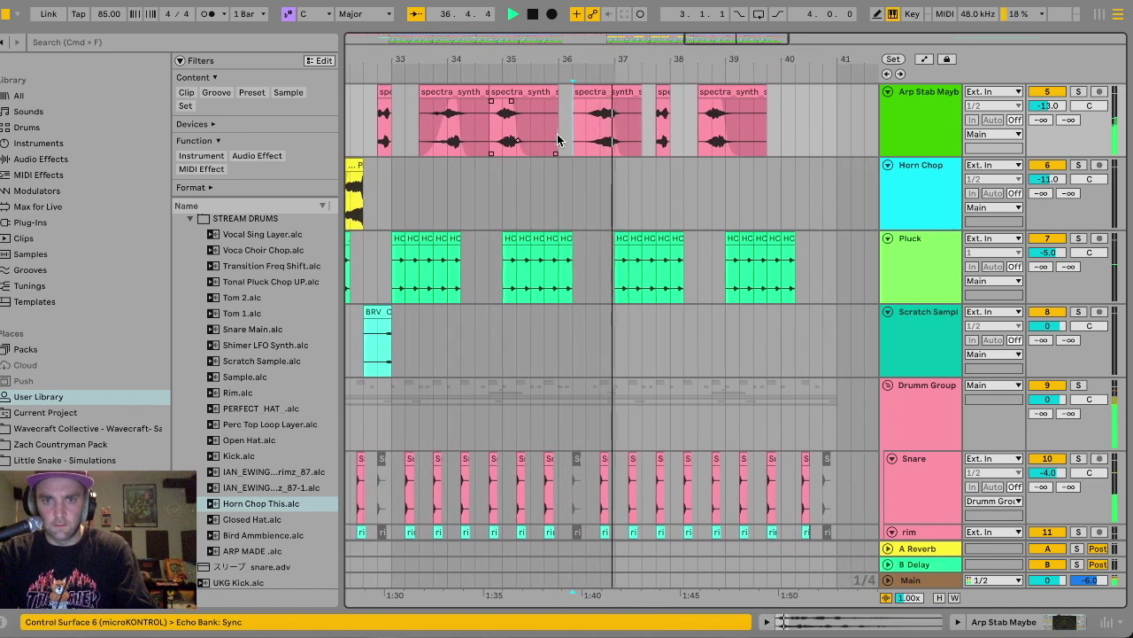
# Copy the faded-in stab clip at 33.3.1 to 39.3.1 on the Arp Stab Maybe track.
pyautogui.moveTo(736, 43); pyautogui.dragTo(735, 41)
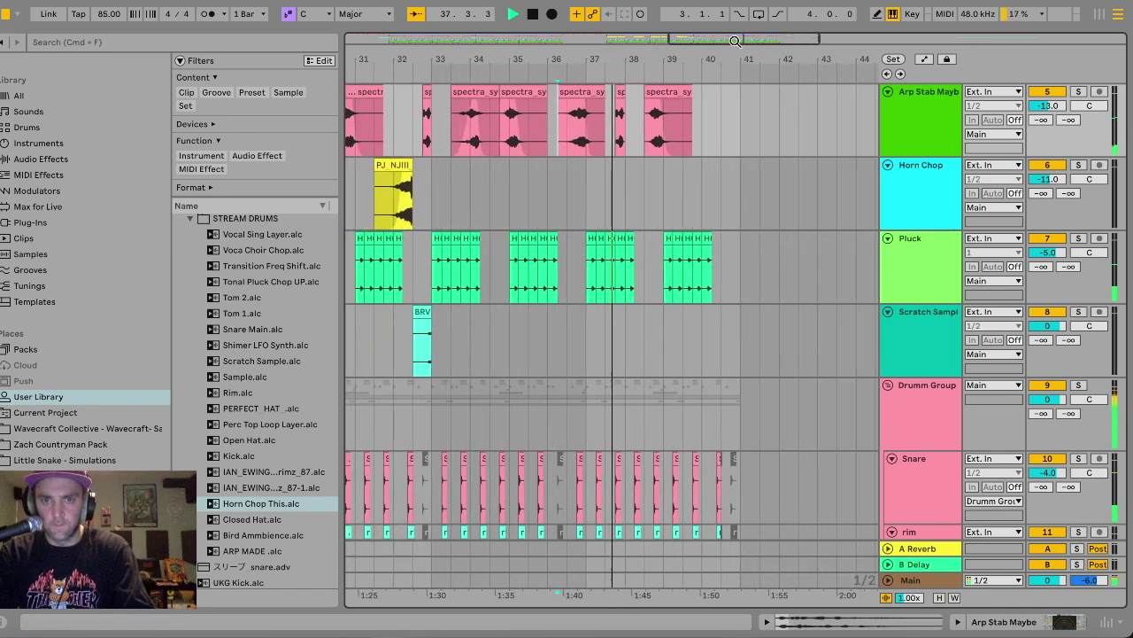
pyautogui.click(461, 90)
pyautogui.press('super+c')
pyautogui.click(665, 134)
pyautogui.press('super+v')
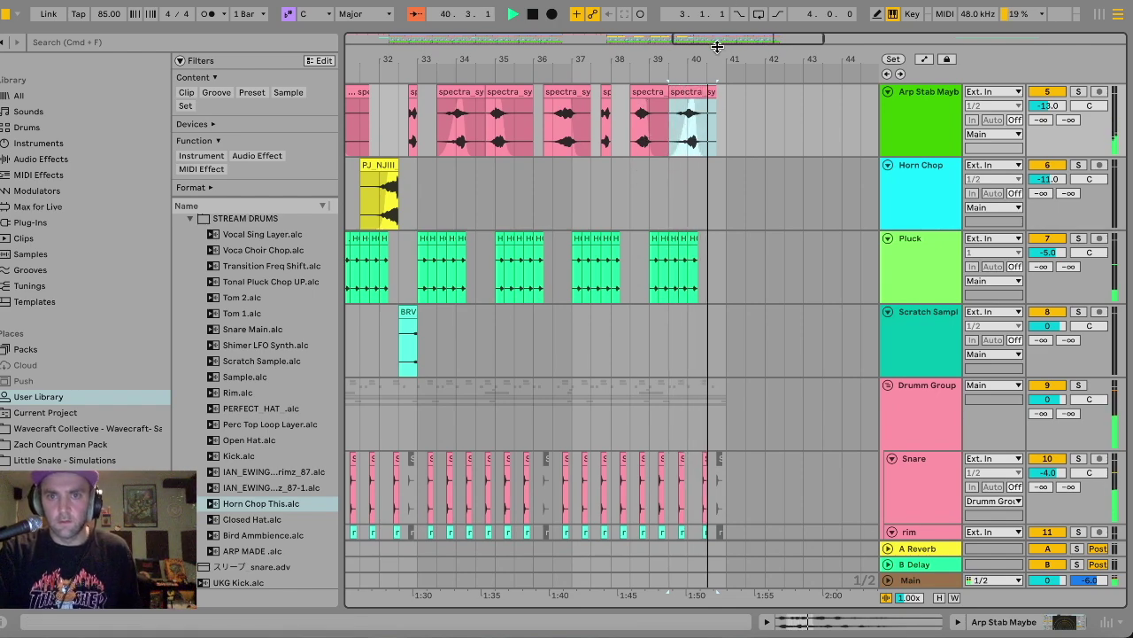
# Stop playback and copy the intro track's clips from bars 1 to 4 to 41.1.1.
pyautogui.moveTo(717, 44); pyautogui.dragTo(717, 26)
pyautogui.scroll(5, 644, 237)
pyautogui.hscroll(-3, 644, 237)
pyautogui.press('space')
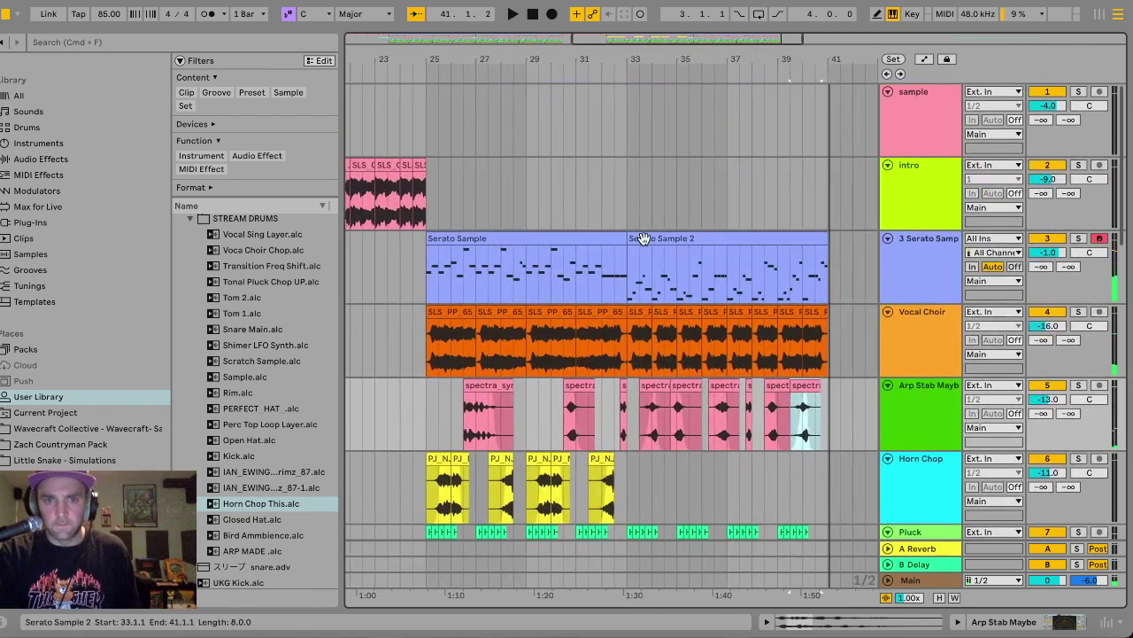
pyautogui.hscroll(-4, 643, 237)
pyautogui.scroll(-4, 643, 237)
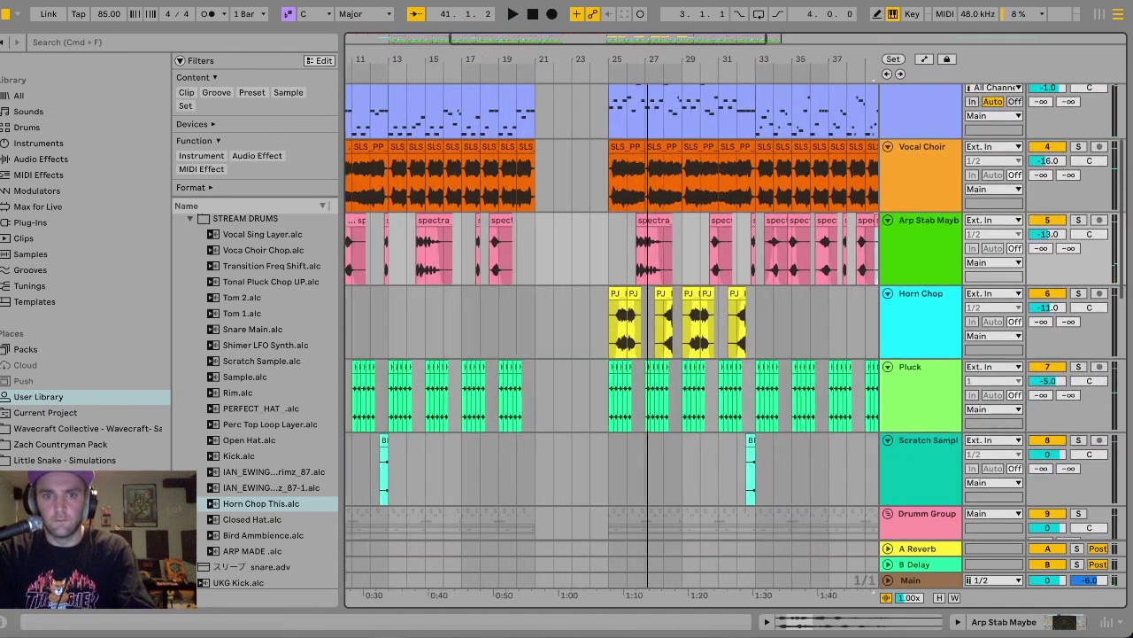
pyautogui.scroll(4, 458, 209)
pyautogui.hscroll(-5, 459, 209)
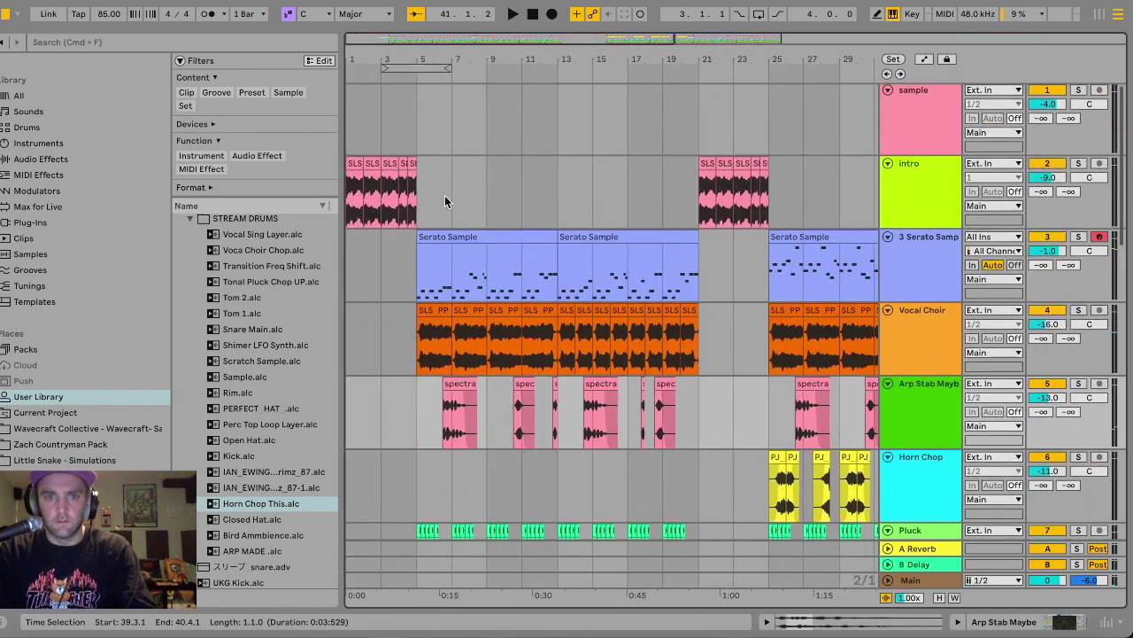
pyautogui.moveTo(420, 204); pyautogui.dragTo(338, 200)
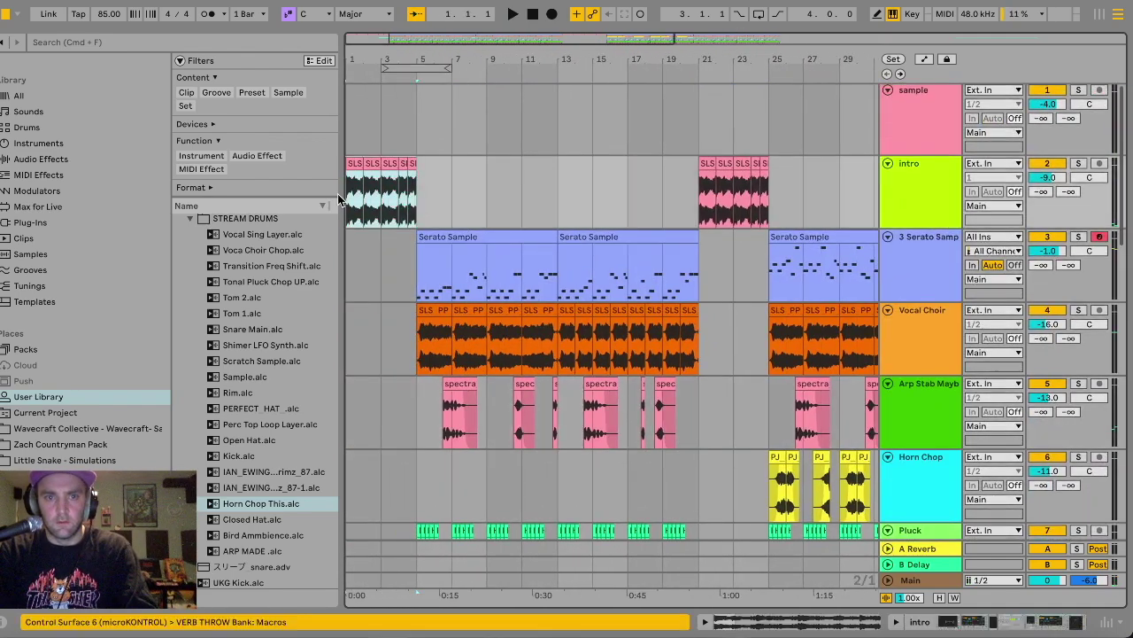
pyautogui.hscroll(7, 700, 213)
pyautogui.click(699, 196)
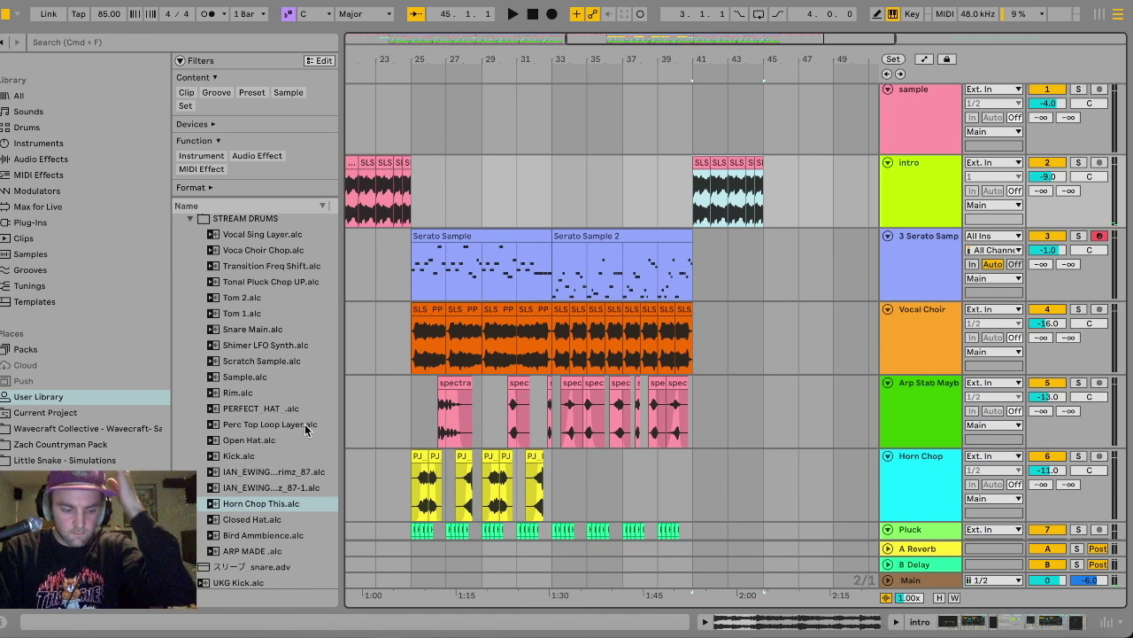
# Insert a new audio track directly below the Vocal Choir track.
pyautogui.hscroll(-7, 383, 391)
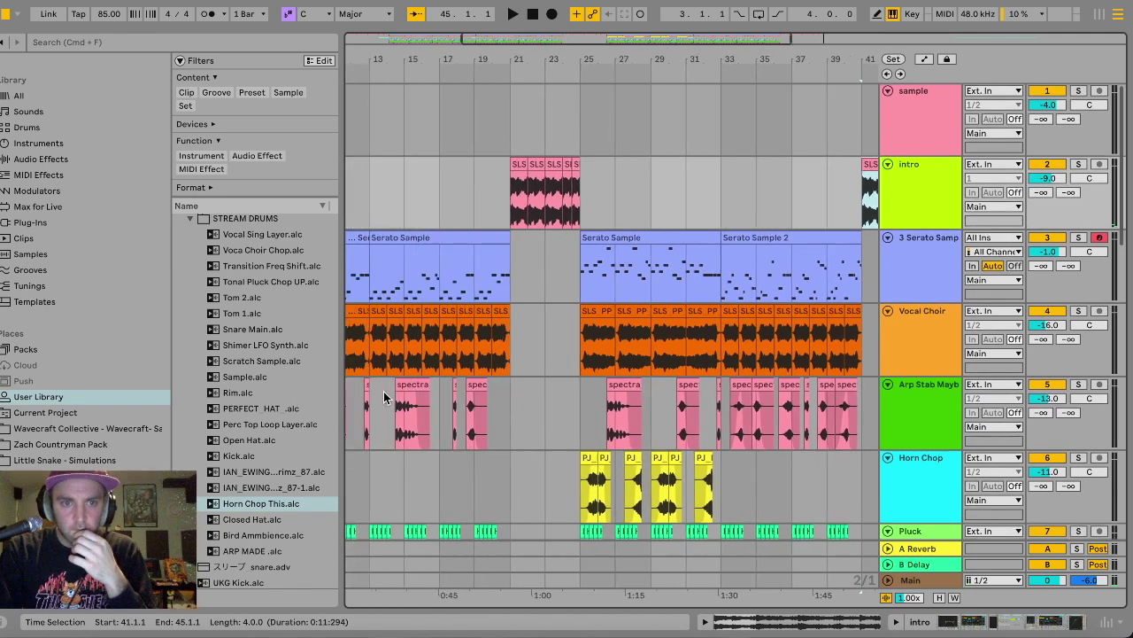
pyautogui.click(275, 237)
pyautogui.hscroll(4, 600, 363)
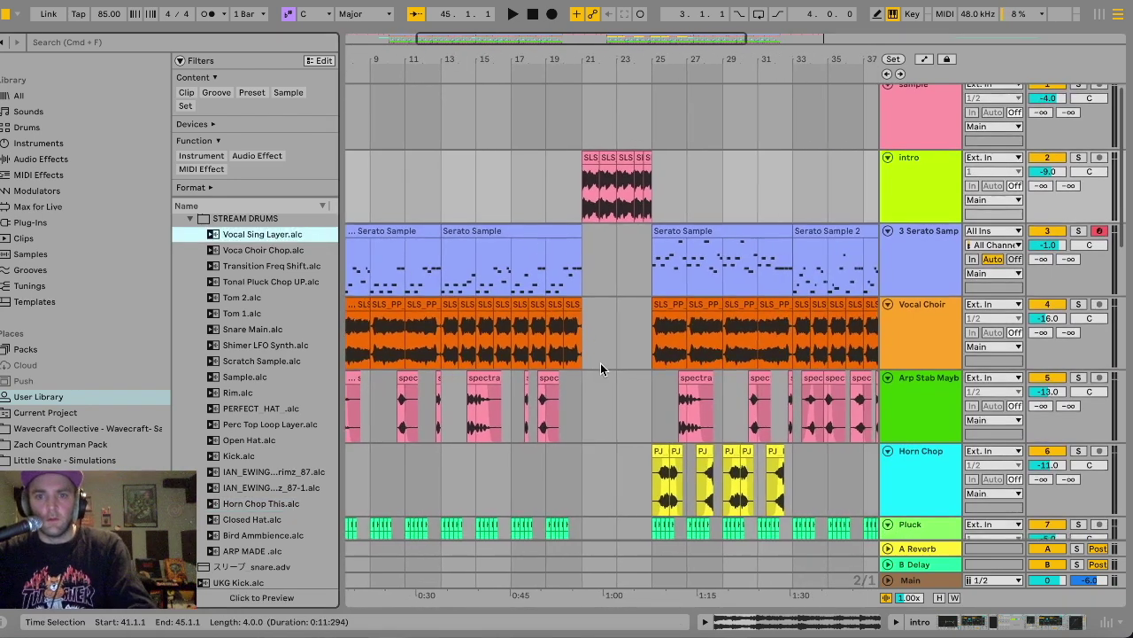
pyautogui.scroll(-1, 600, 363)
pyautogui.click(615, 316)
pyautogui.press('super+t')
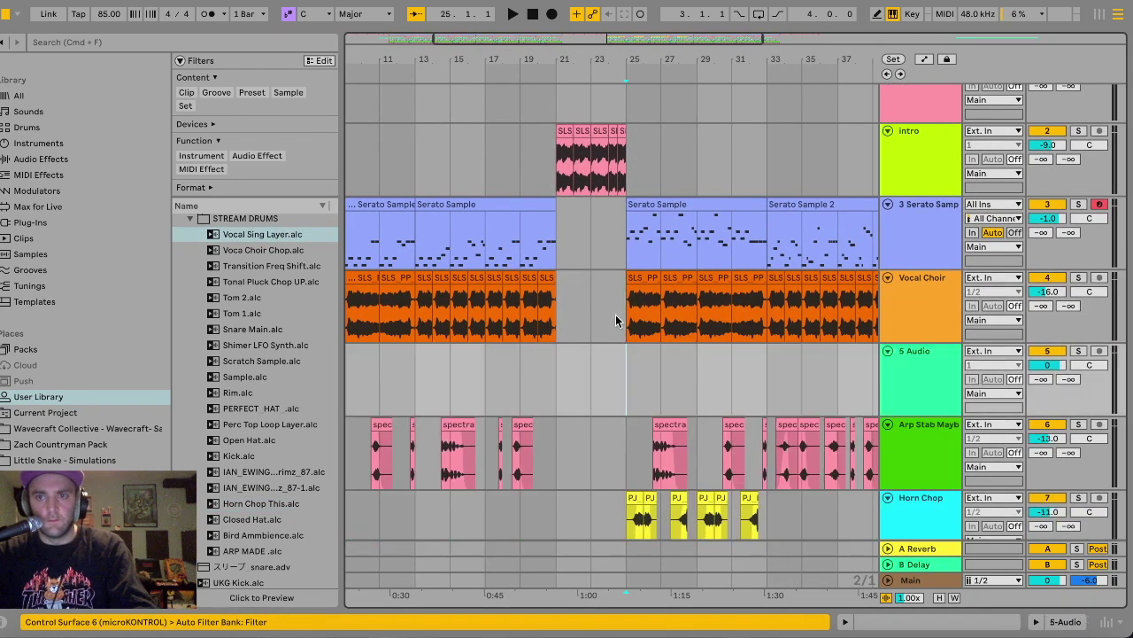
# Load Vocal Sing Layer.alc onto the new audio track at 25.1.1.
pyautogui.press('+')
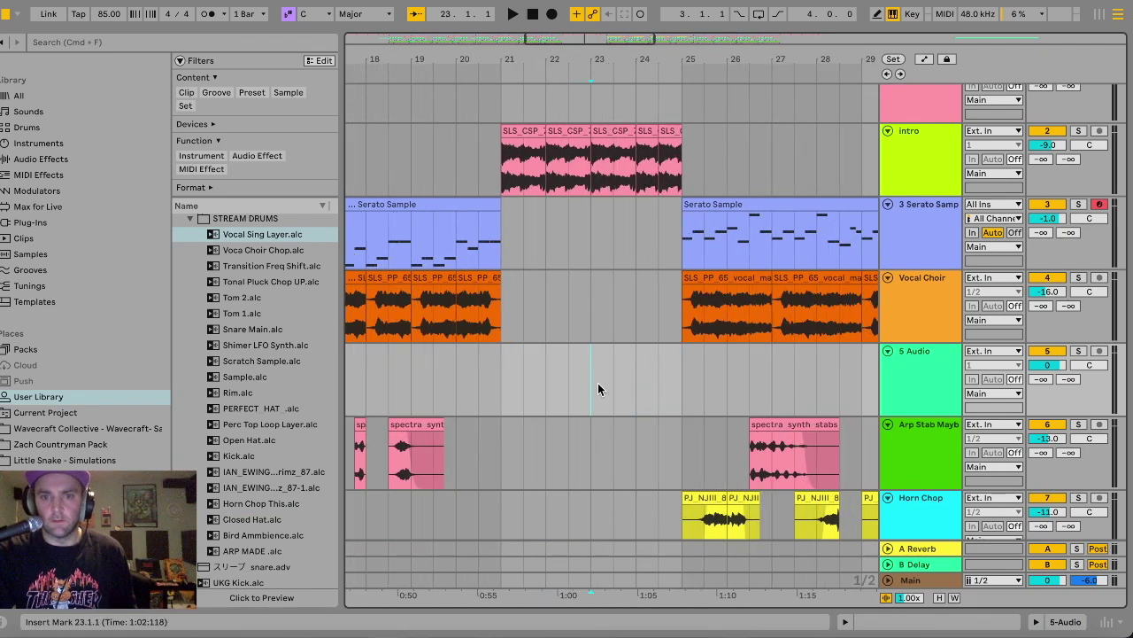
pyautogui.press('+')
pyautogui.scroll(-1, 598, 382)
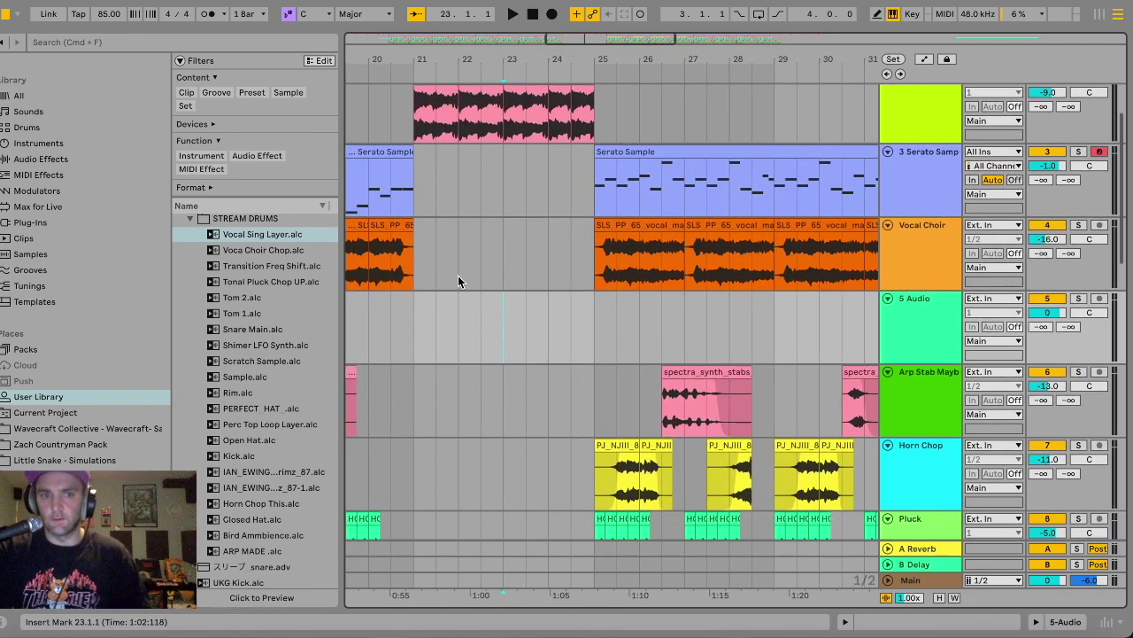
pyautogui.moveTo(253, 238); pyautogui.dragTo(598, 308)
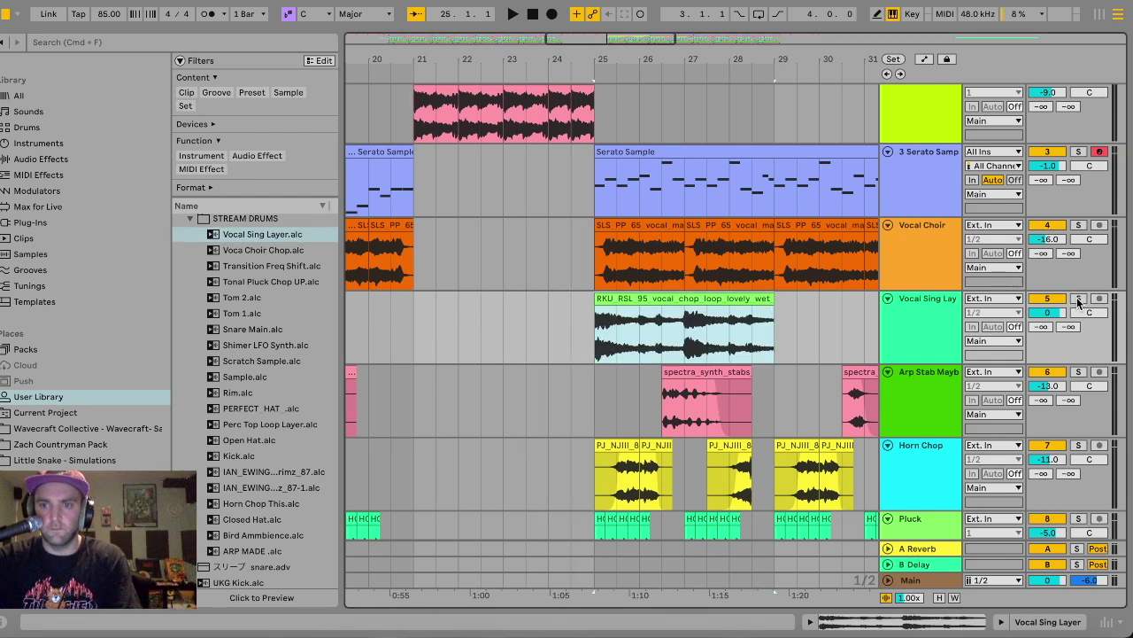
# Solo the Vocal Sing Layer track, lower its volume to -7.0 dB, and play it.
pyautogui.click(1078, 299)
pyautogui.moveTo(1049, 313); pyautogui.dragTo(1052, 319)
pyautogui.press('space')
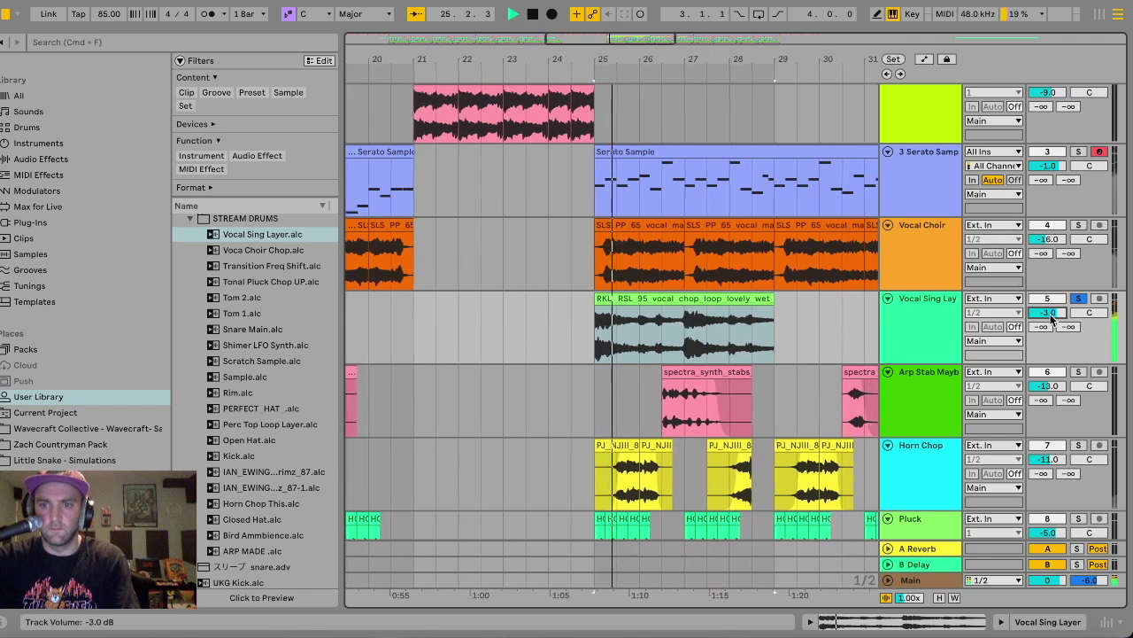
# Set the vocal chop clip's warp mode to Complex and close its clip view.
pyautogui.doubleClick(611, 307)
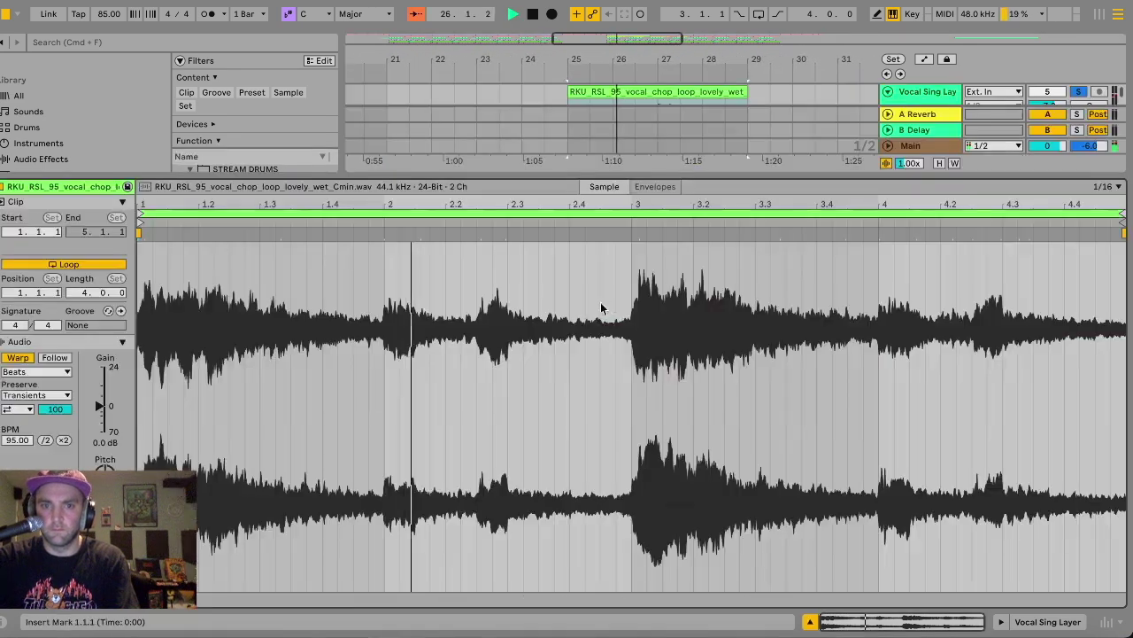
pyautogui.click(35, 371)
pyautogui.click(37, 432)
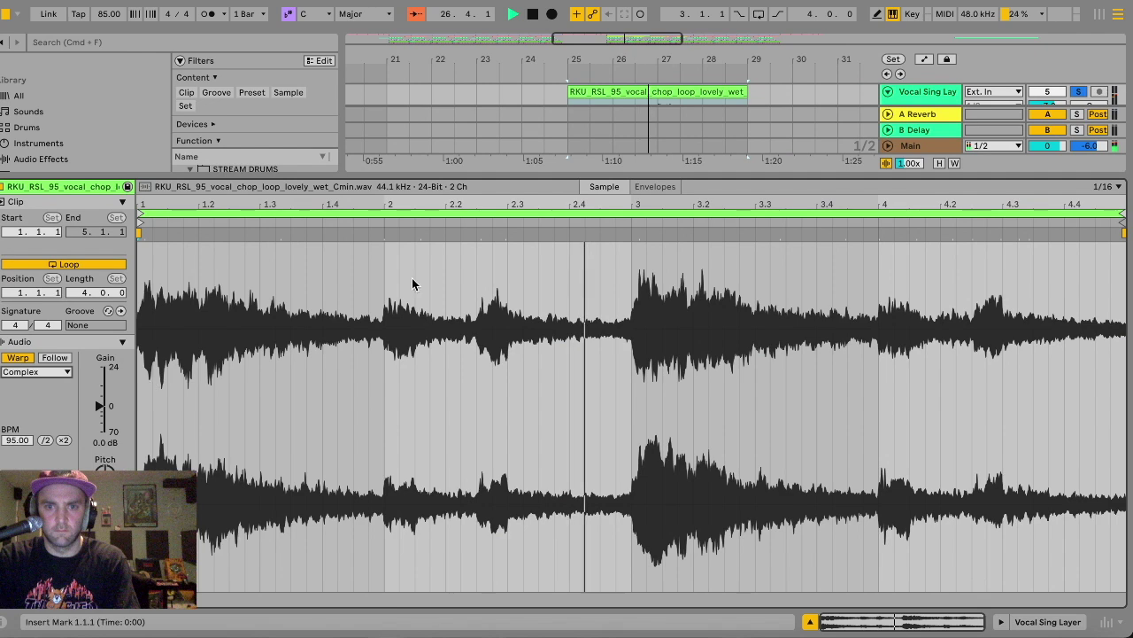
pyautogui.press('super+alt+l')
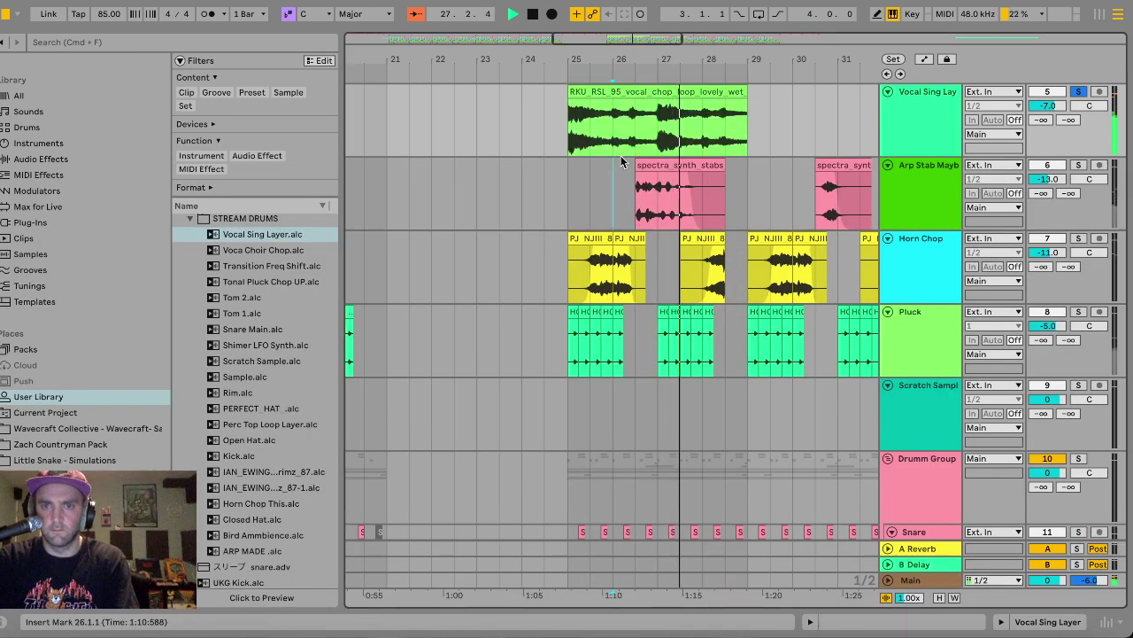
# Stop playback and give the vocal chop clip a long curved fade-in peaking just after bar 27, plus a fade-out.
pyautogui.press('space')
pyautogui.moveTo(571, 97); pyautogui.dragTo(678, 103)
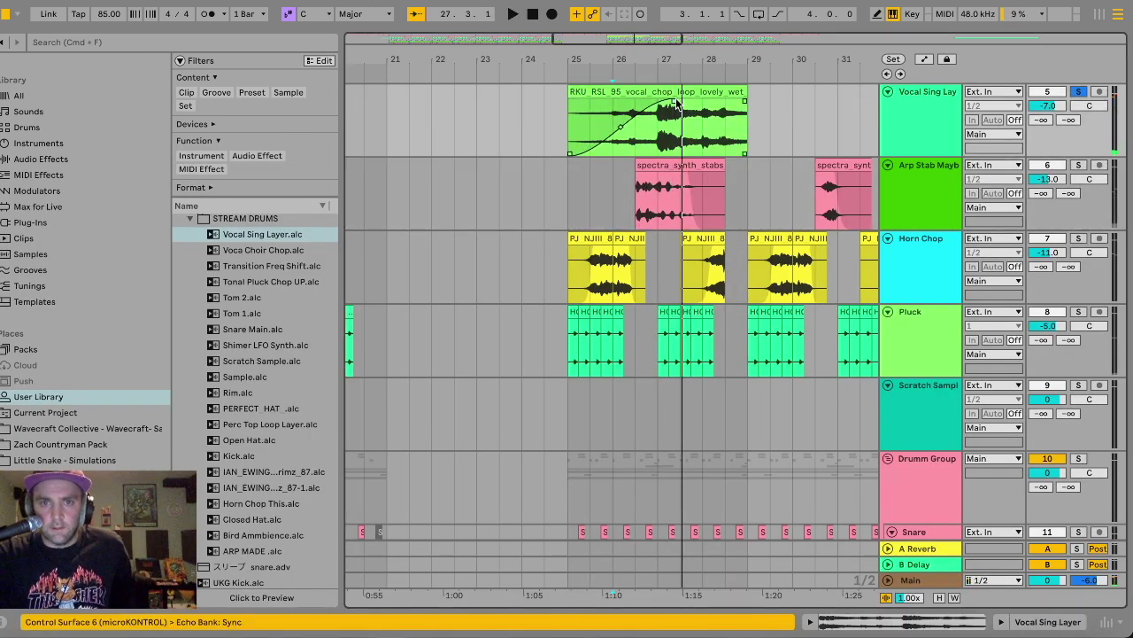
pyautogui.moveTo(619, 130); pyautogui.dragTo(644, 142)
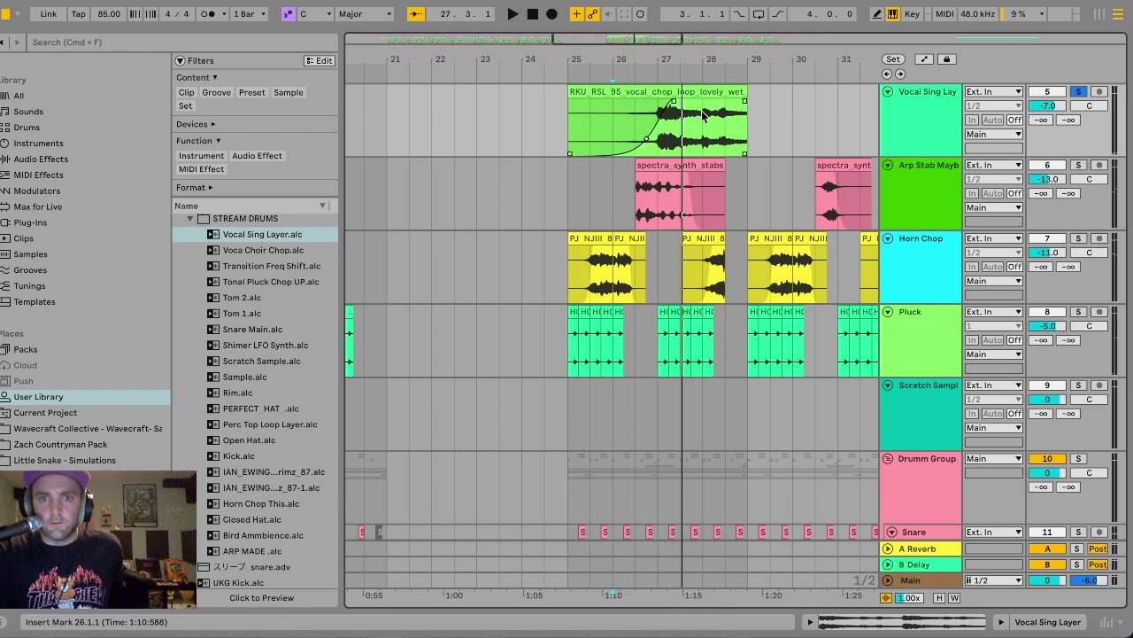
pyautogui.scroll(5, 709, 94)
pyautogui.click(692, 237)
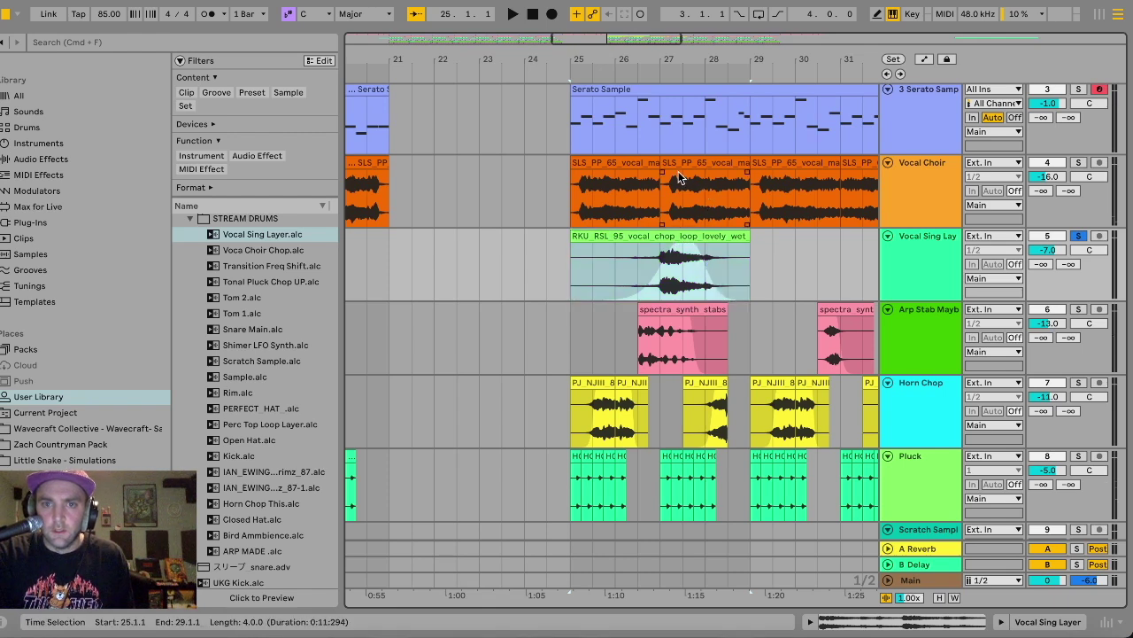
# Fade in the Vocal Choir clip at 27.1.1 over about one bar, and unsolo the Vocal Sing Layer track at -8.0 dB.
pyautogui.moveTo(661, 170); pyautogui.dragTo(699, 175)
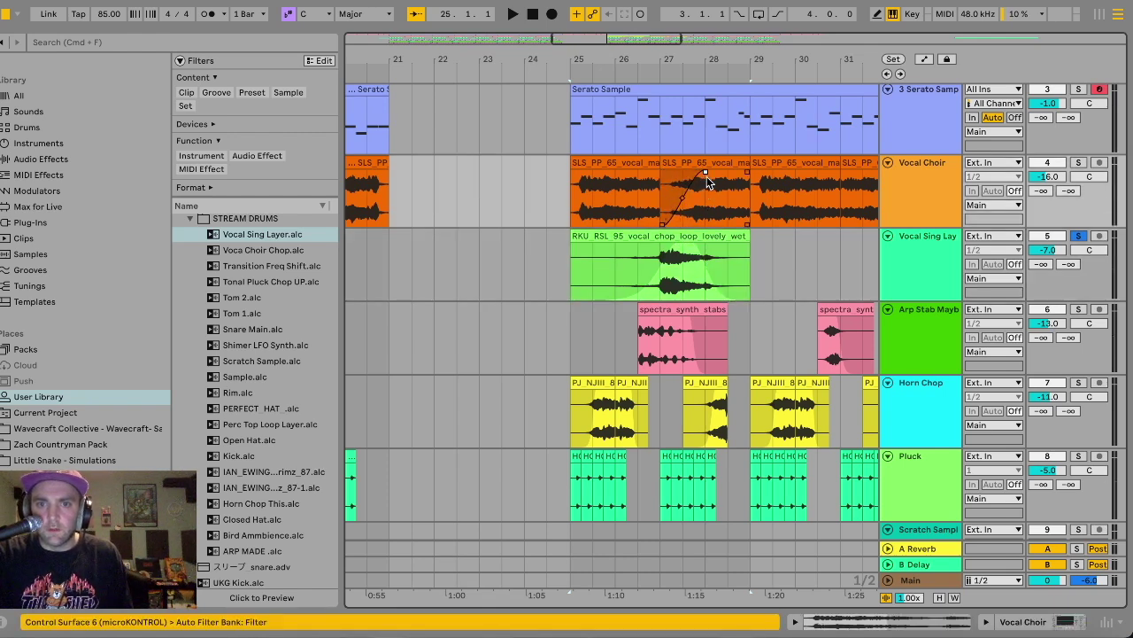
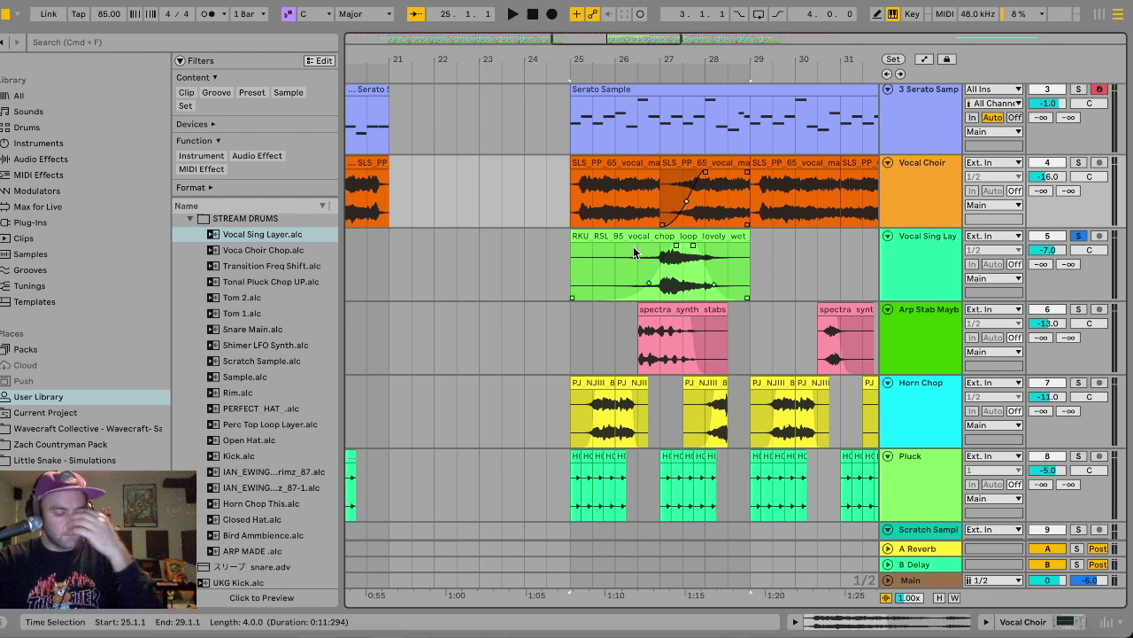
pyautogui.click(1081, 238)
pyautogui.click(548, 270)
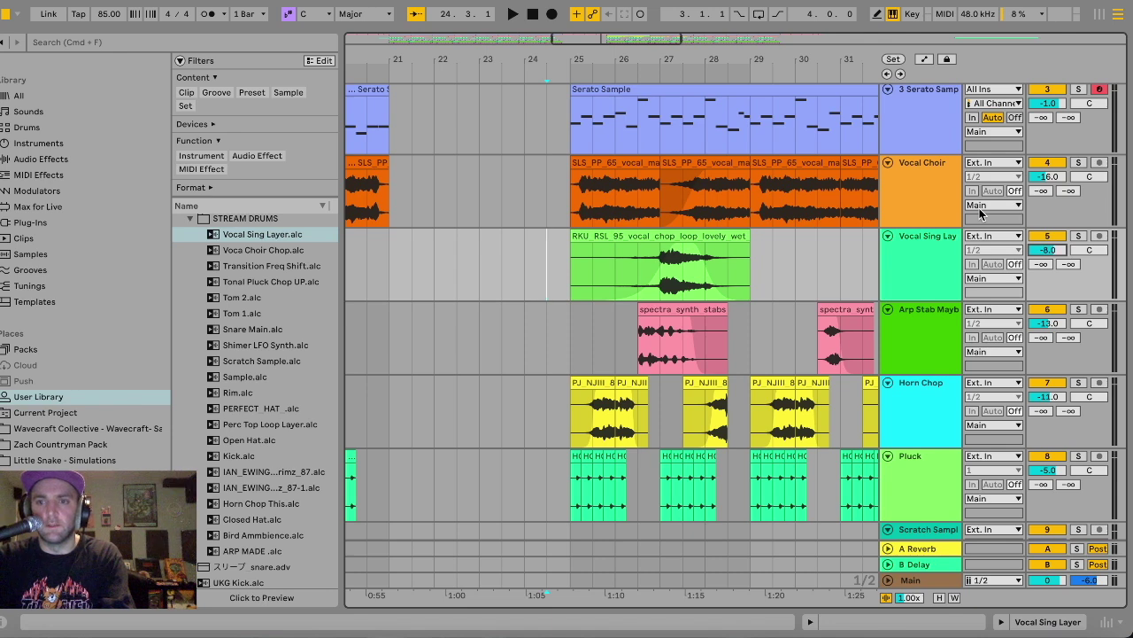
# Add the EQ Eight audio effect to the Vocal Sing Layer track.
pyautogui.click(58, 159)
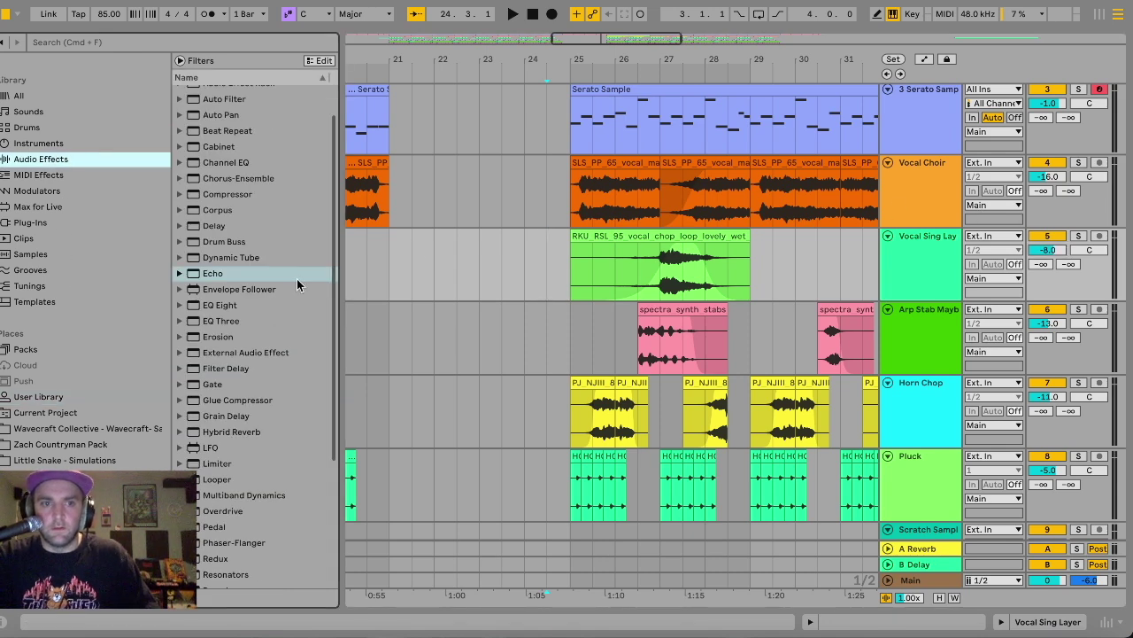
pyautogui.moveTo(221, 306); pyautogui.dragTo(380, 295)
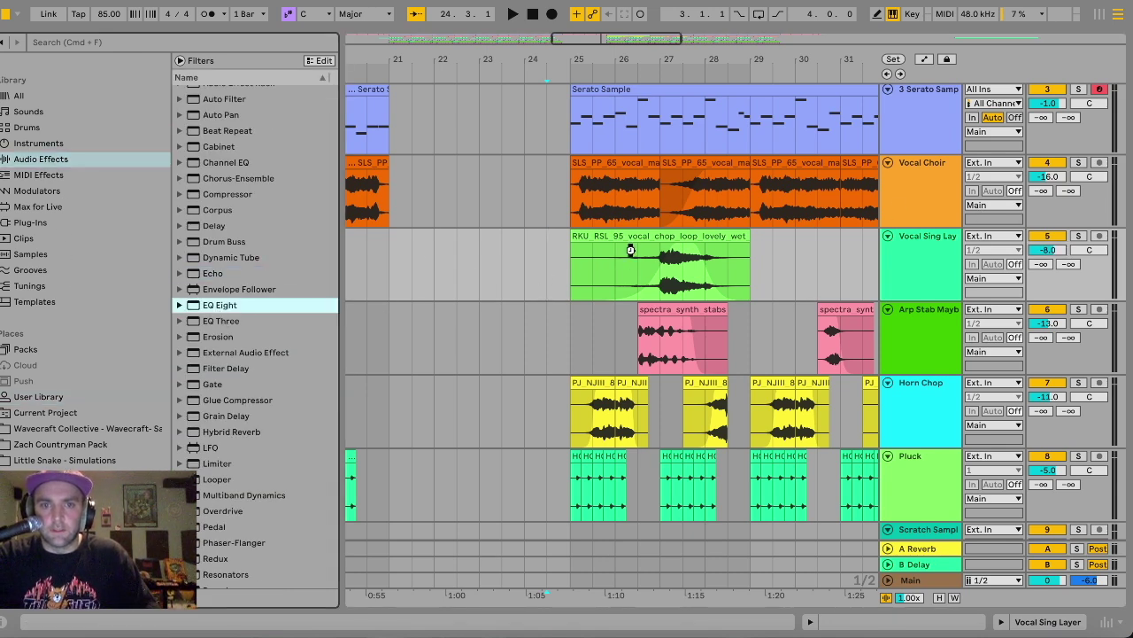
pyautogui.press('Return')
pyautogui.click(57, 585)
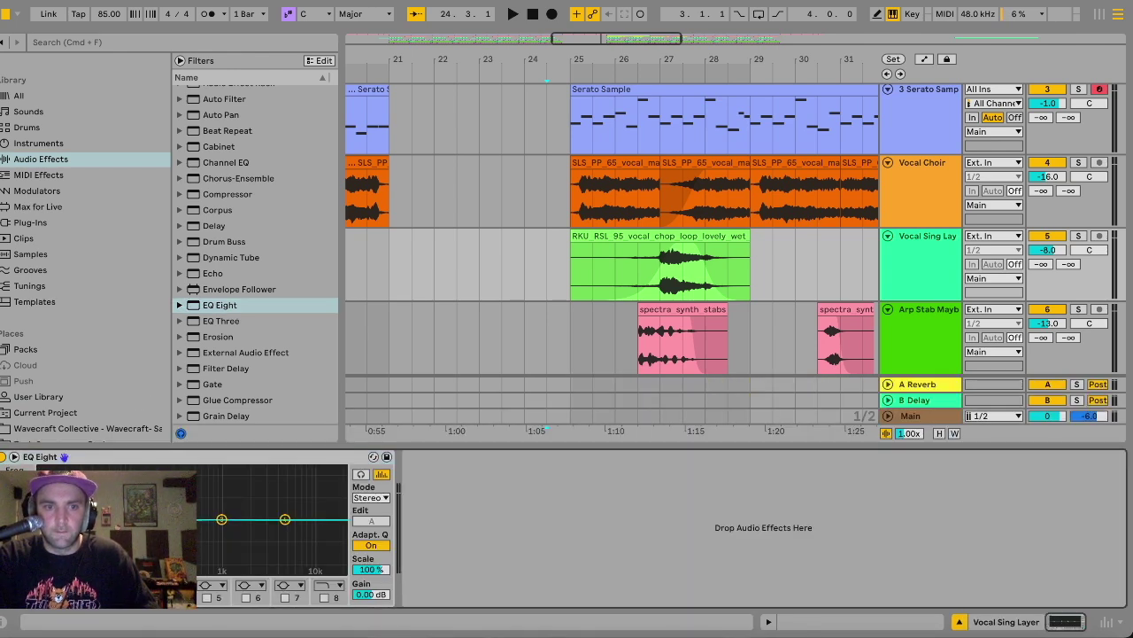
# Find the OTT preset, add it to the soloed Vocal Sing Layer with 41% amount and 7.00 dB output, and play from 27.1.1.
pyautogui.scroll(-5, 228, 289)
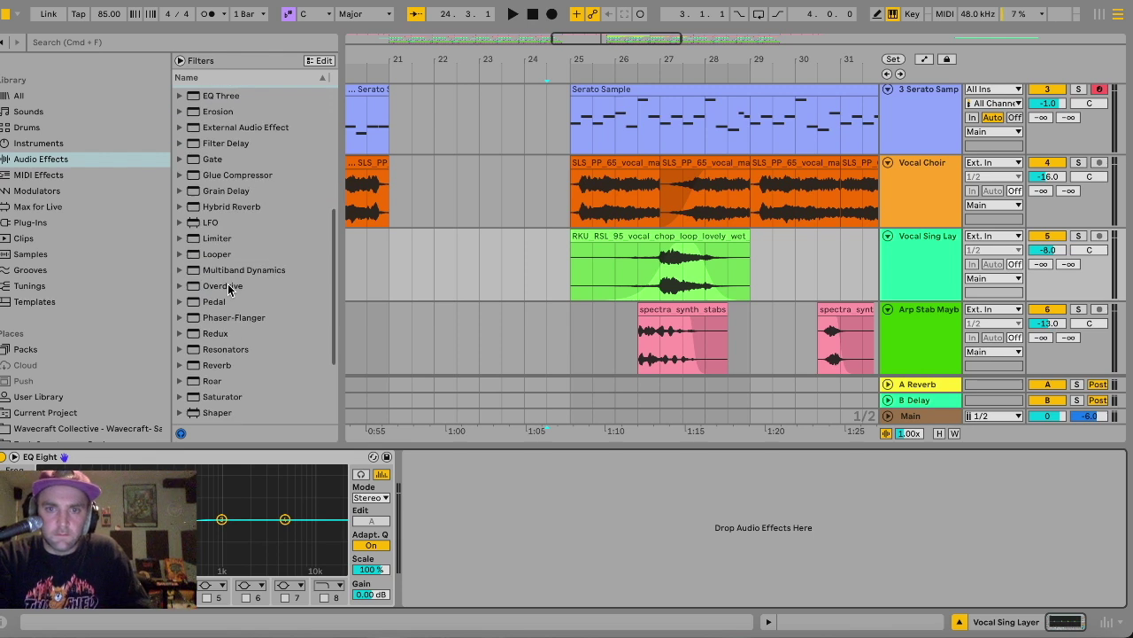
pyautogui.scroll(-3, 228, 290)
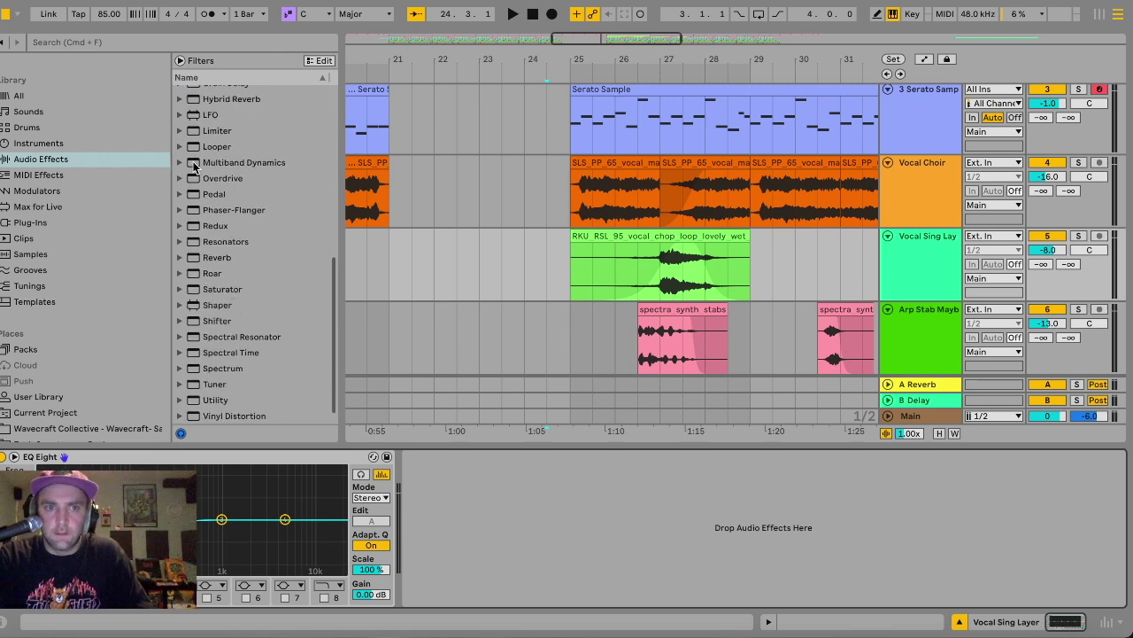
pyautogui.click(179, 163)
pyautogui.click(266, 44)
pyautogui.write('o')
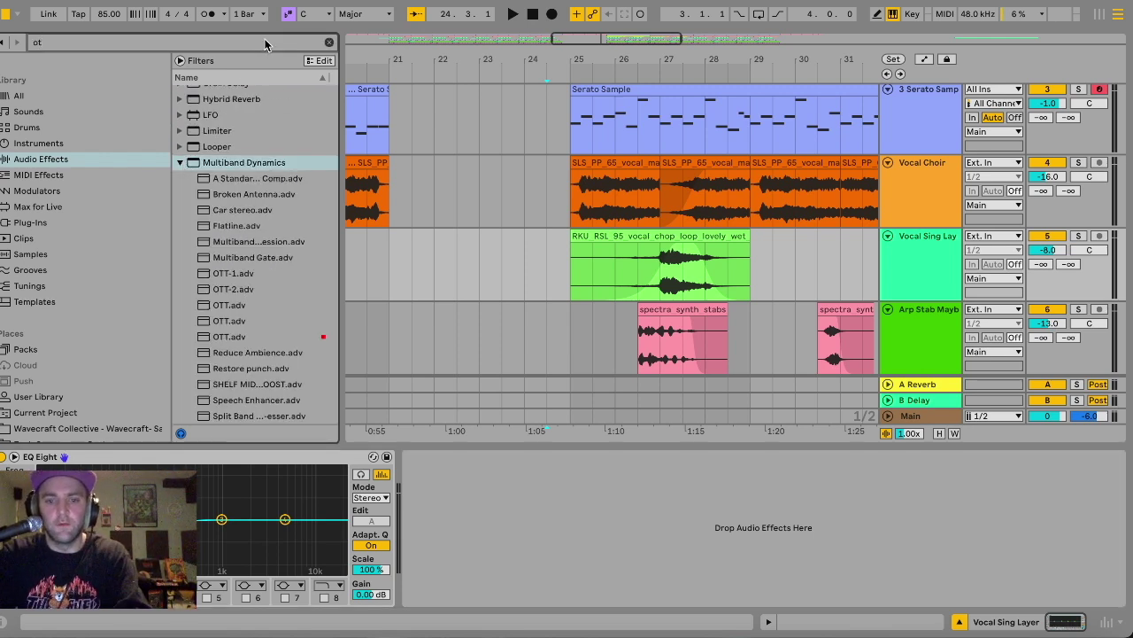
pyautogui.write('tt')
pyautogui.click(1078, 236)
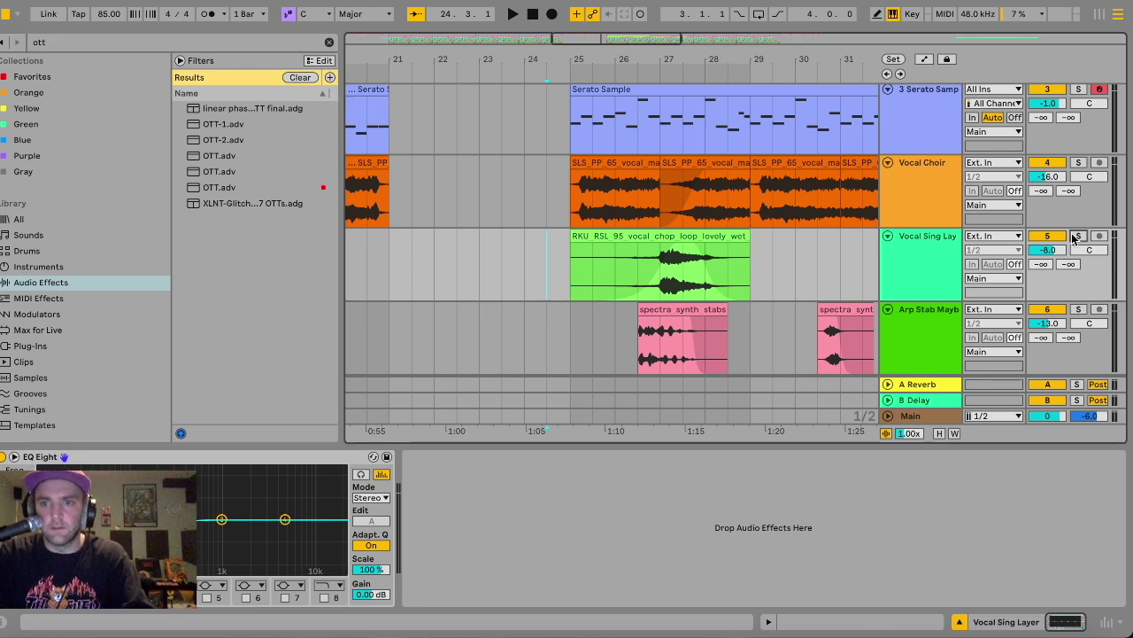
pyautogui.click(660, 276)
pyautogui.press('space')
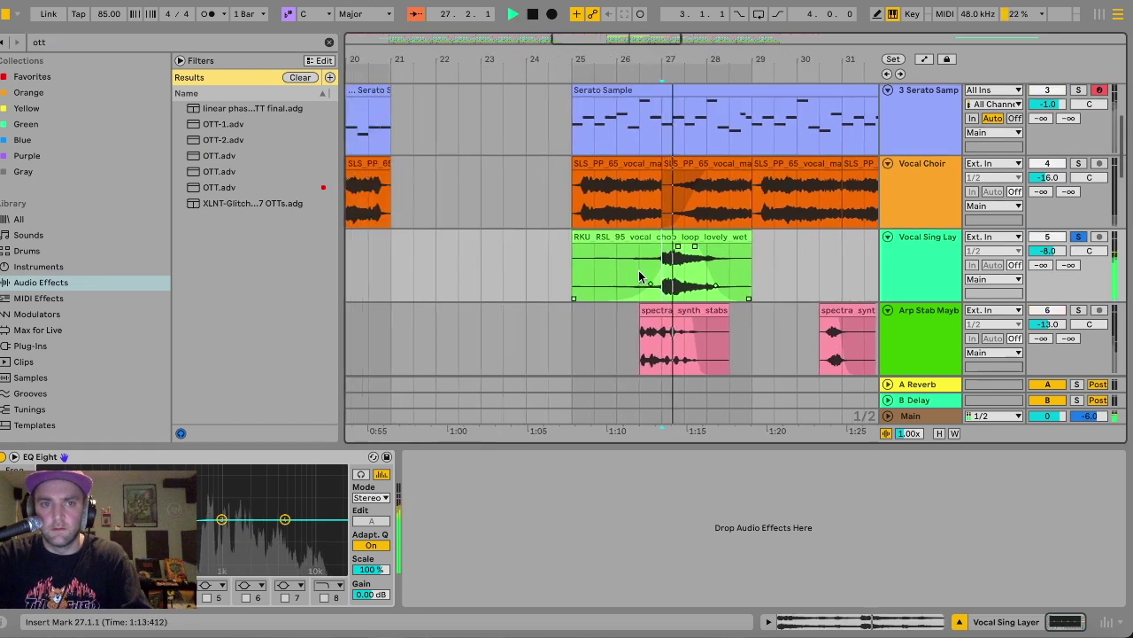
pyautogui.doubleClick(228, 188)
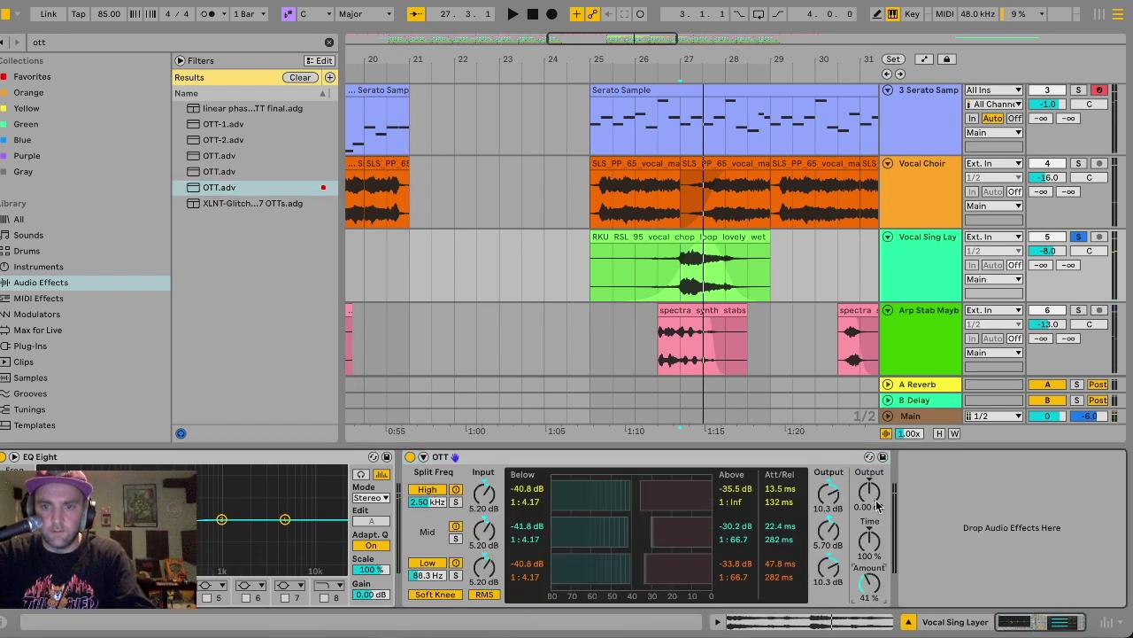
pyautogui.press('space')
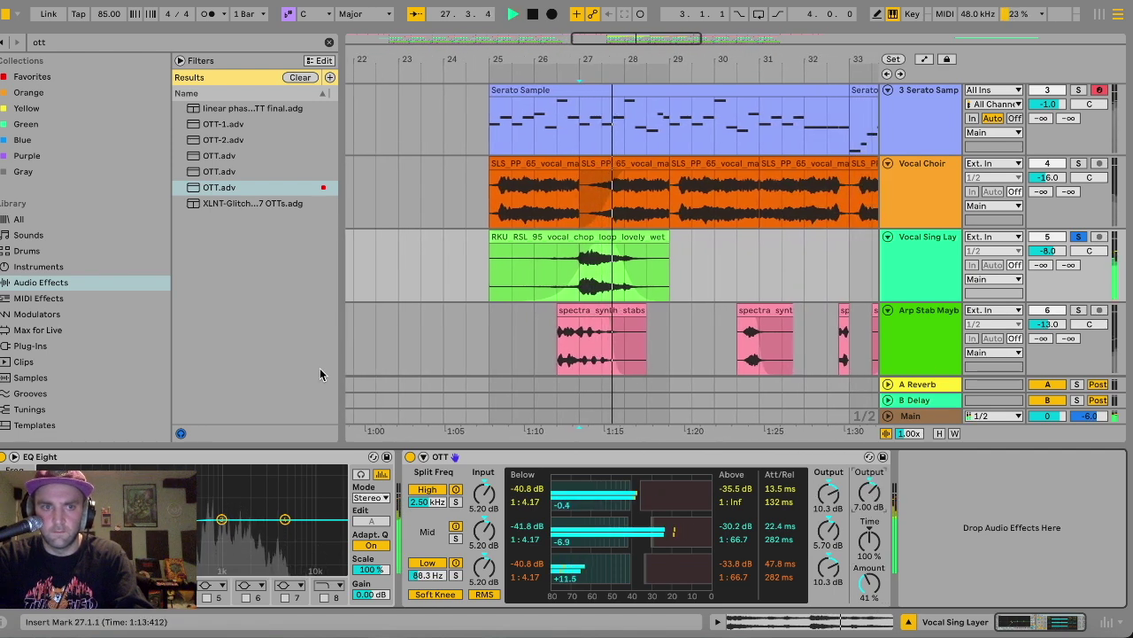
pyautogui.press('space')
# Add Reverb after OTT on the Vocal Sing Layer, with 37% Dry/Wet, 743 ms decay and High density.
pyautogui.click(330, 41)
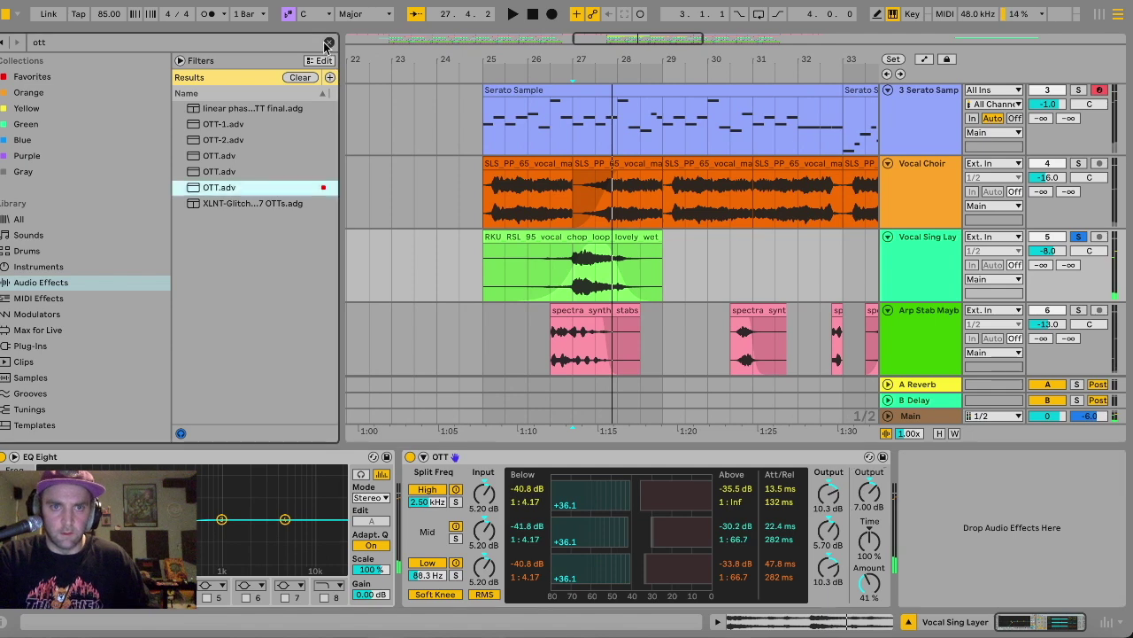
pyautogui.click(58, 284)
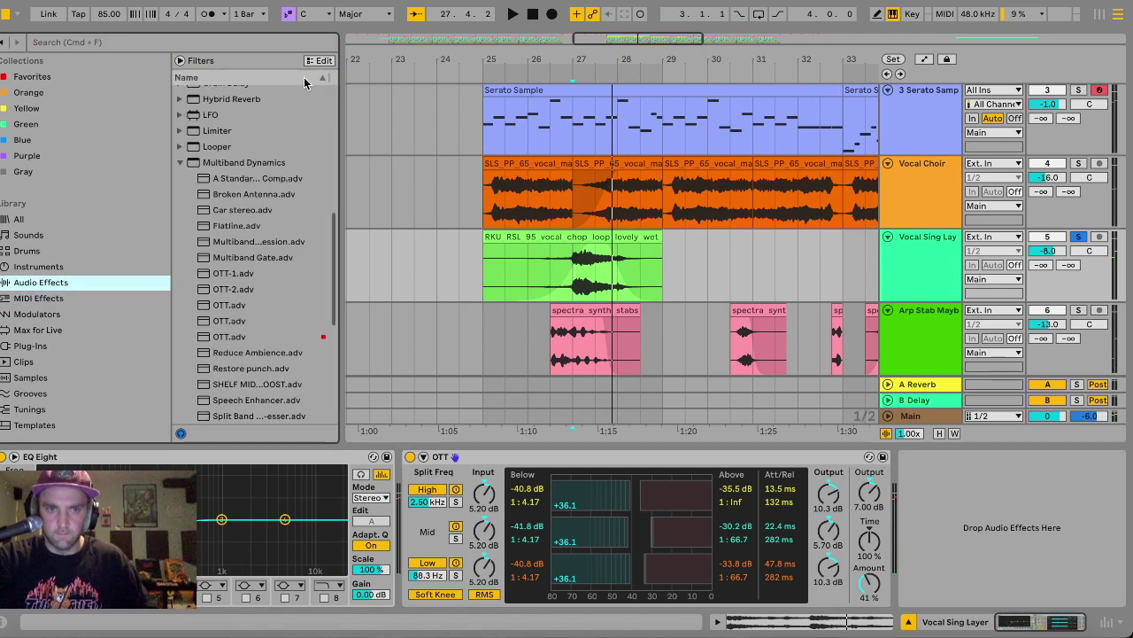
pyautogui.click(180, 162)
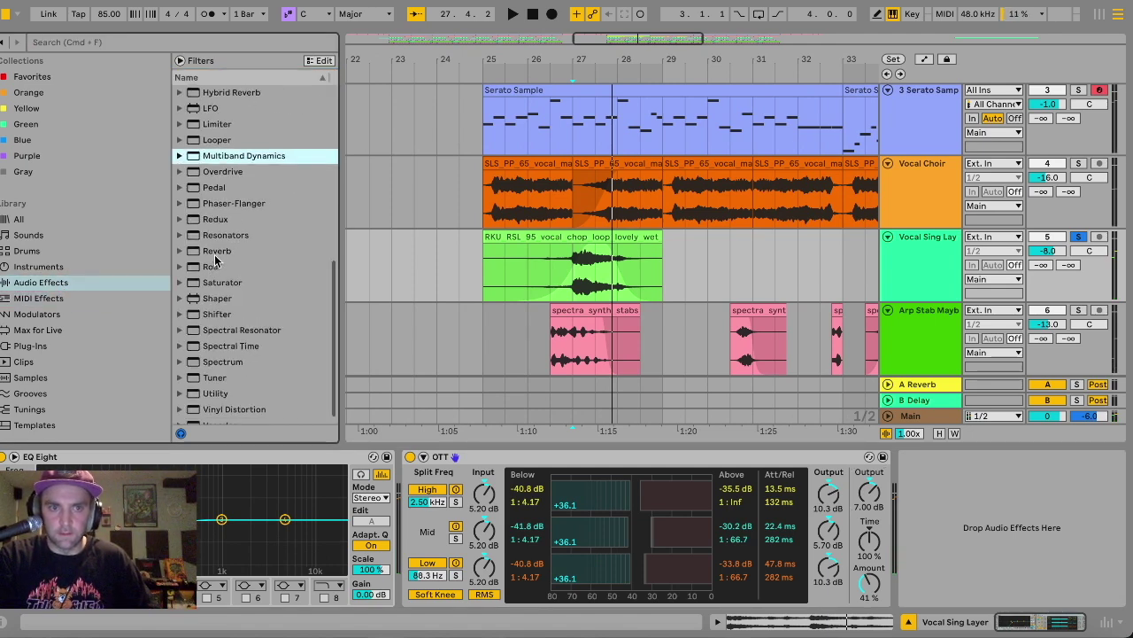
pyautogui.doubleClick(209, 251)
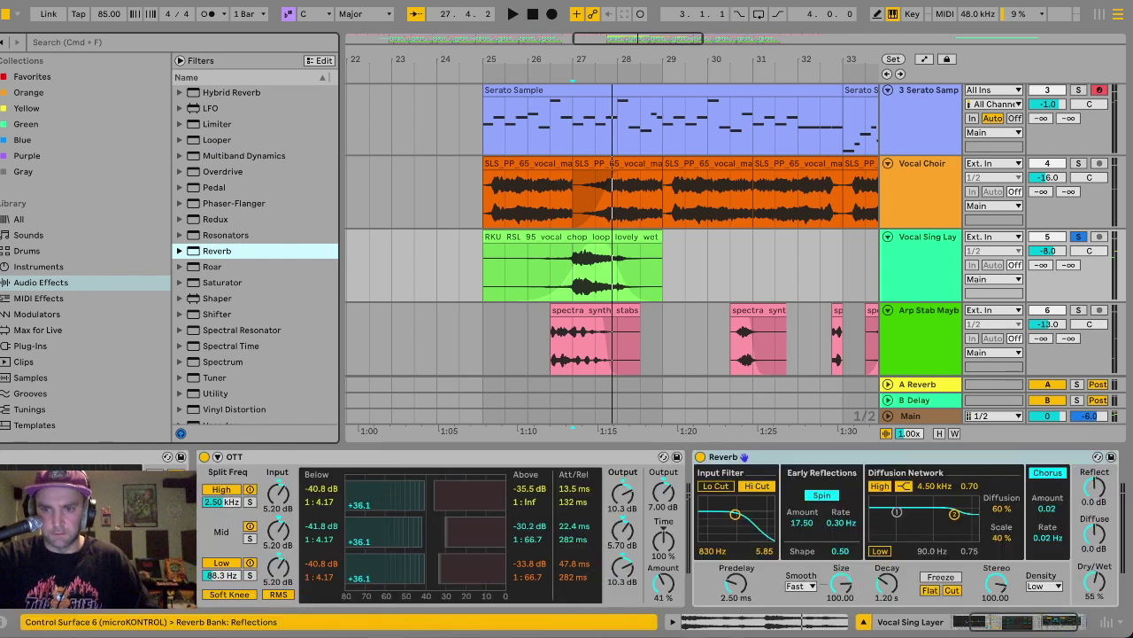
pyautogui.moveTo(1096, 583); pyautogui.dragTo(1096, 584)
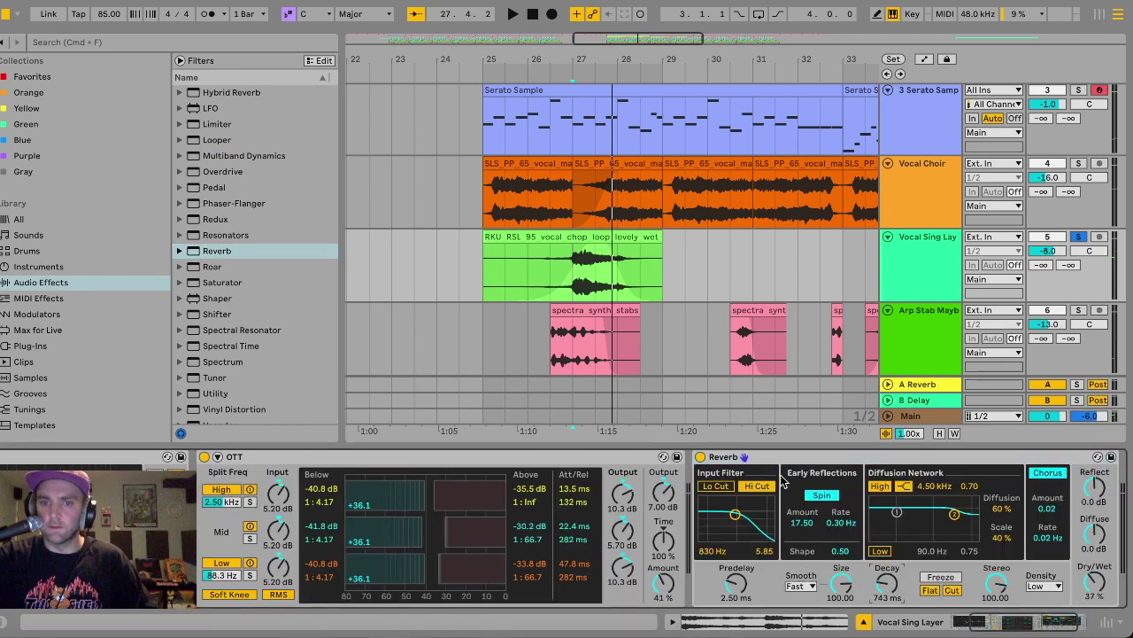
pyautogui.click(1049, 587)
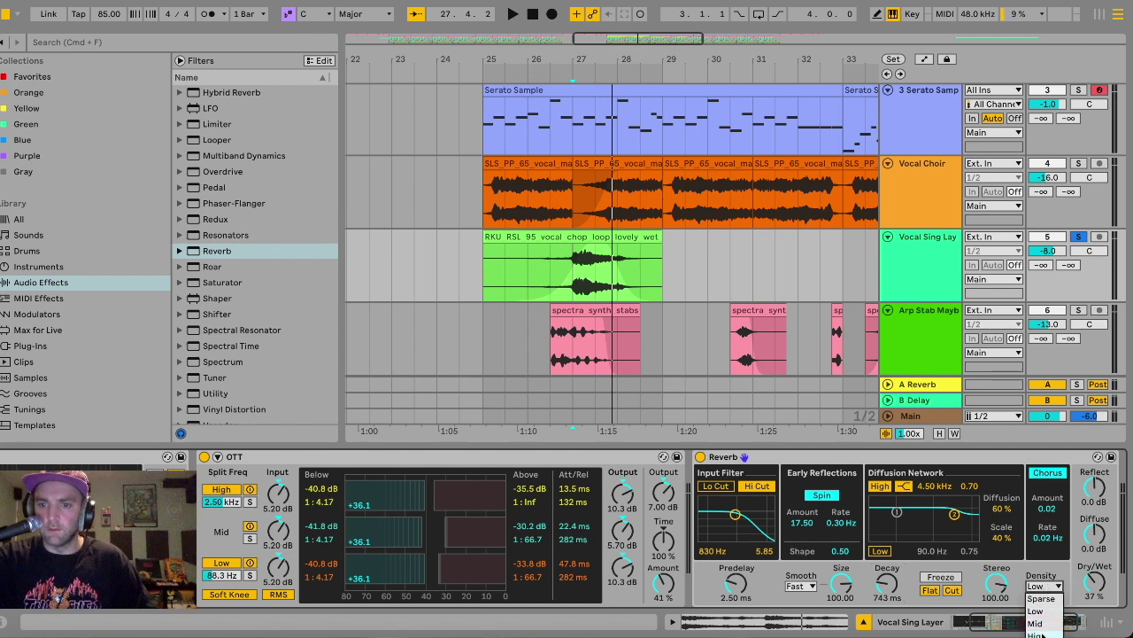
pyautogui.click(1038, 634)
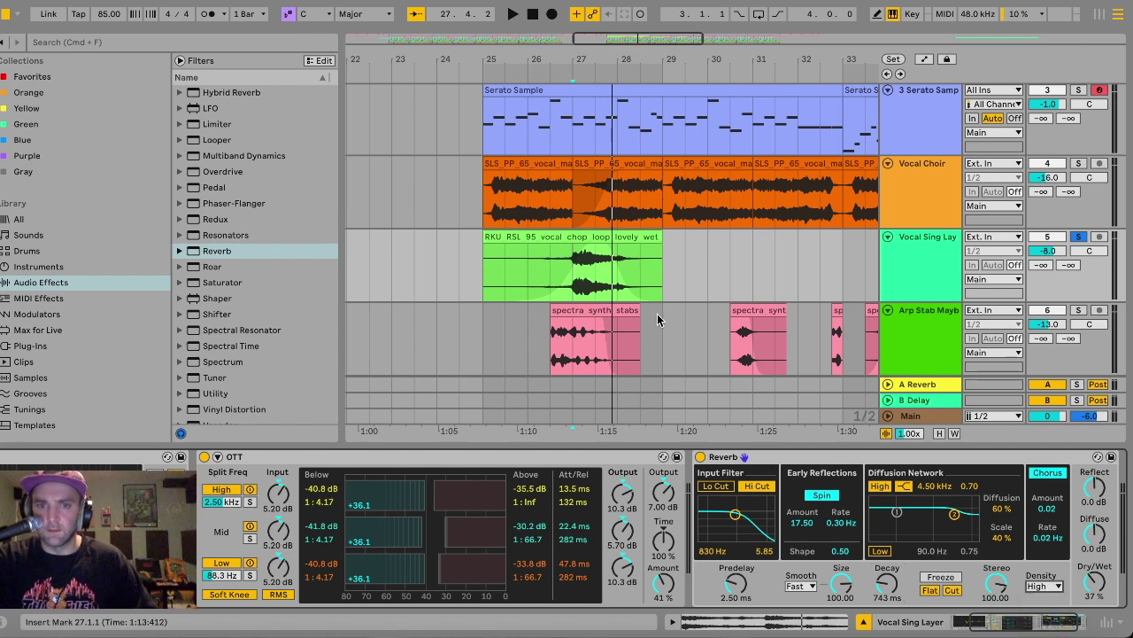
# Play the soloed vocal from 27.1.1 to compare it with and without OTT, and leave OTT deactivated.
pyautogui.press('space')
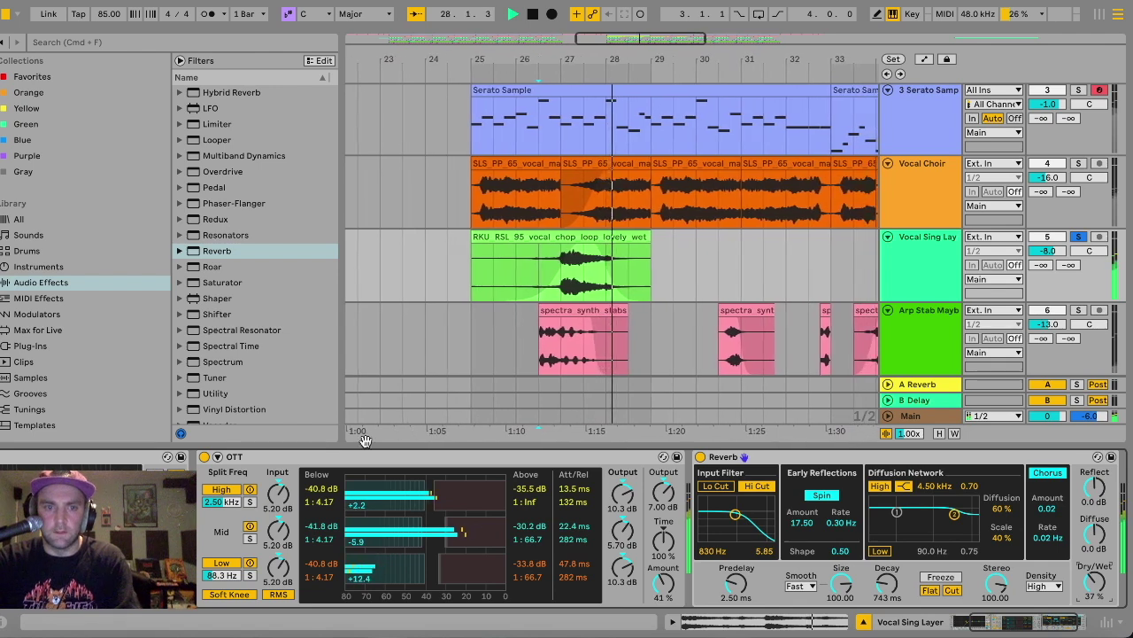
pyautogui.click(205, 457)
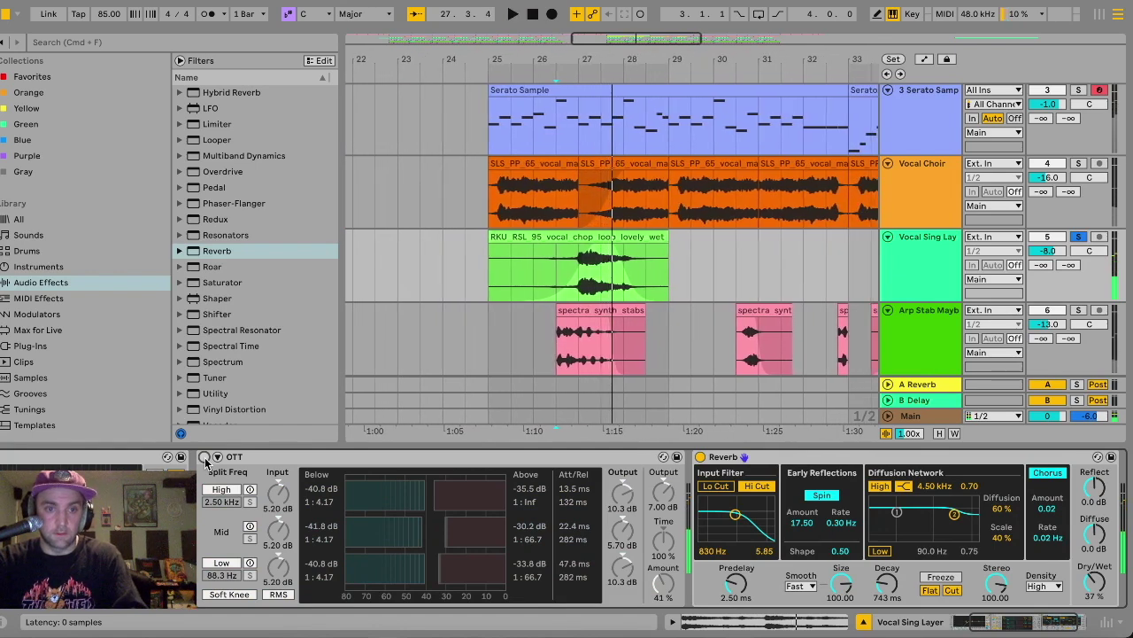
pyautogui.click(205, 457)
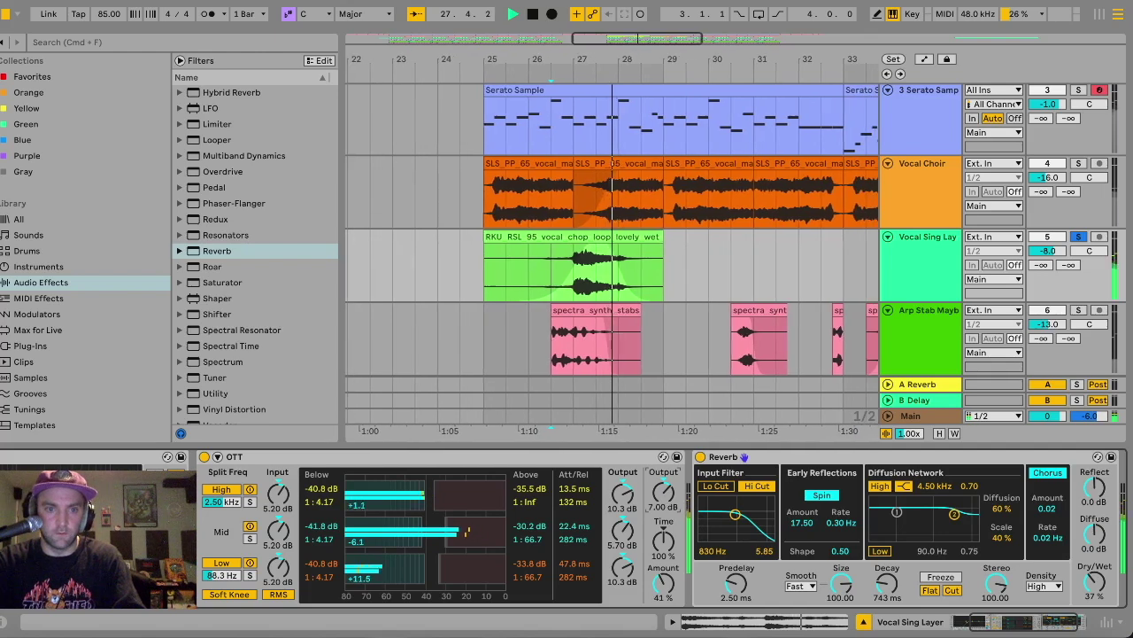
pyautogui.click(204, 456)
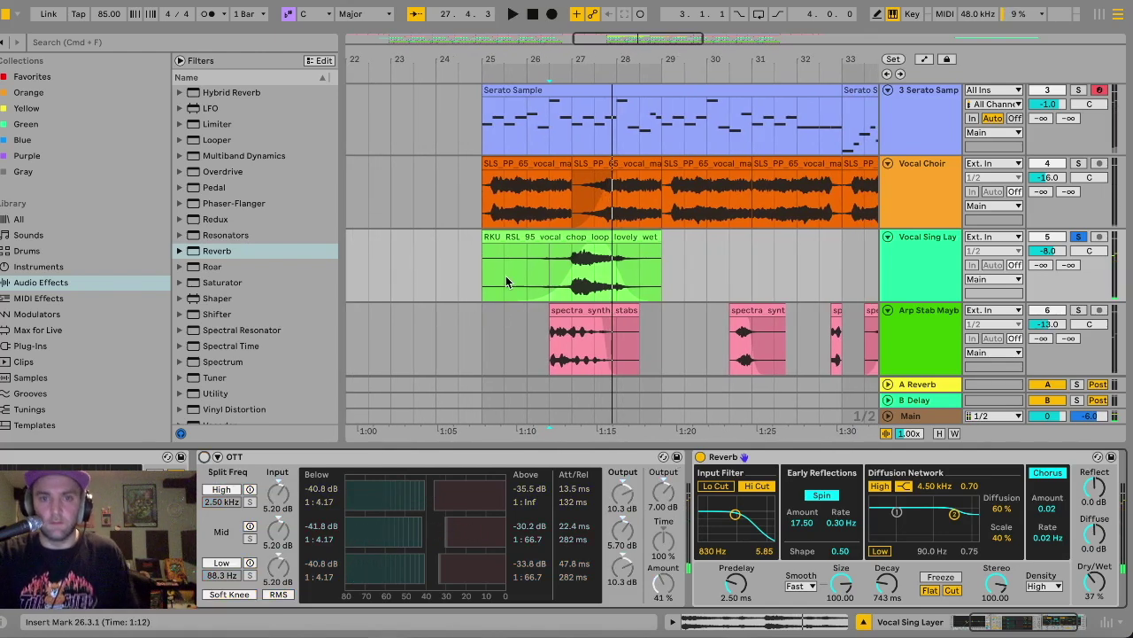
# Unsolo the Vocal Sing Layer track and move its vocal chop clip half a bar earlier, to start at 24.3.1.
pyautogui.click(458, 282)
pyautogui.press('space')
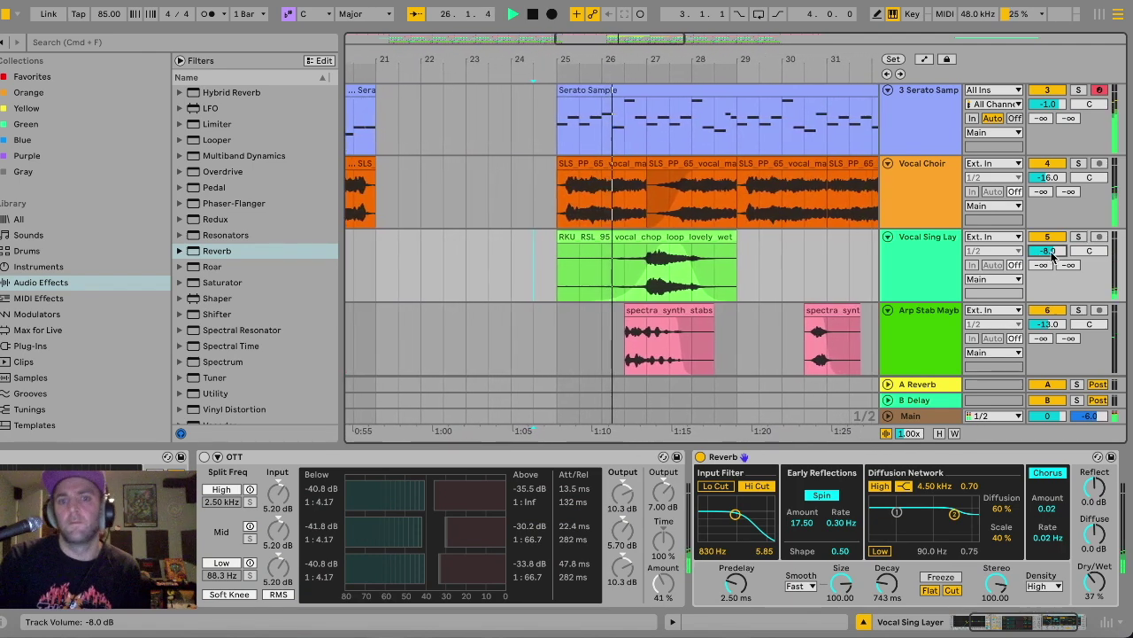
pyautogui.press('space')
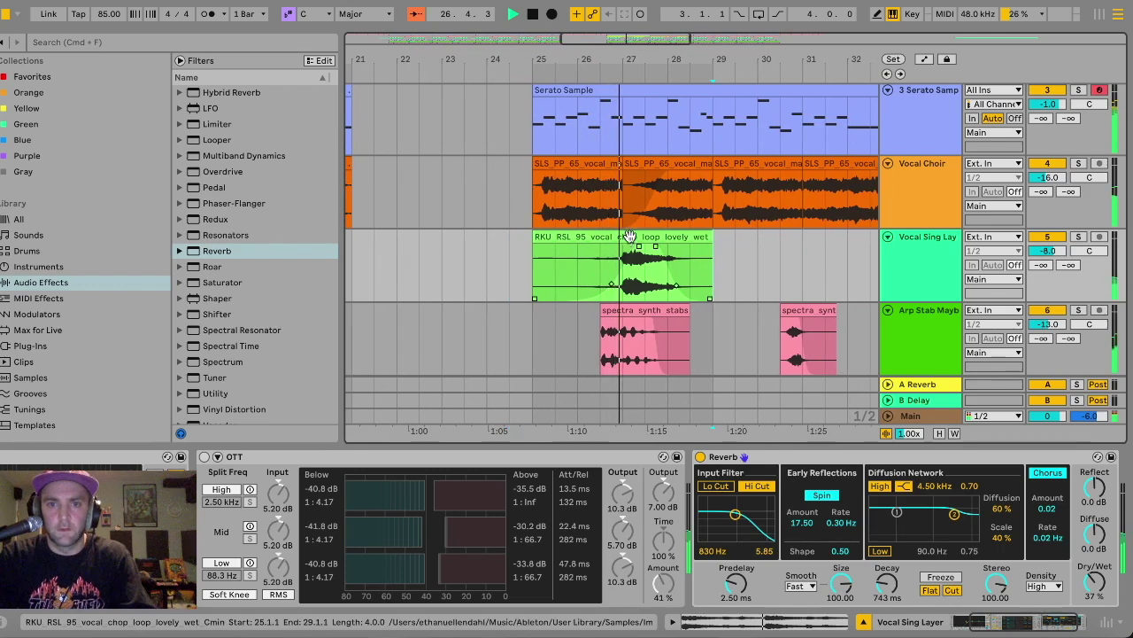
pyautogui.moveTo(649, 237); pyautogui.dragTo(626, 238)
pyautogui.press('space')
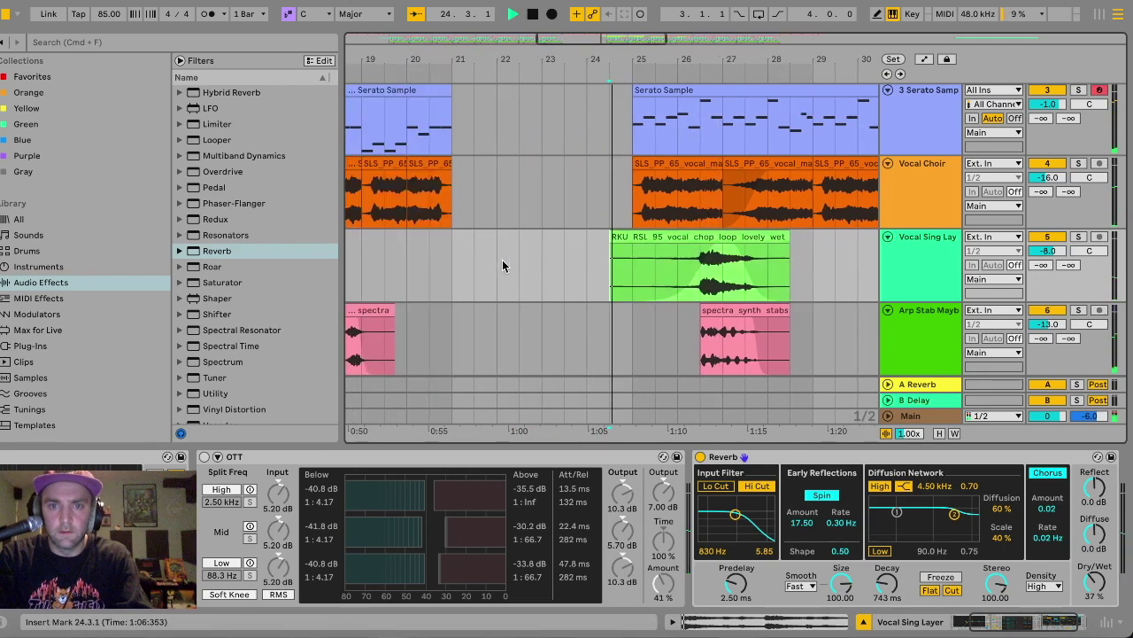
# Fade the Vocal Choir out and back in around bar 27, and reshape the vocal chop clip's fade-out curve.
pyautogui.click(708, 183)
pyautogui.moveTo(712, 173); pyautogui.dragTo(739, 174)
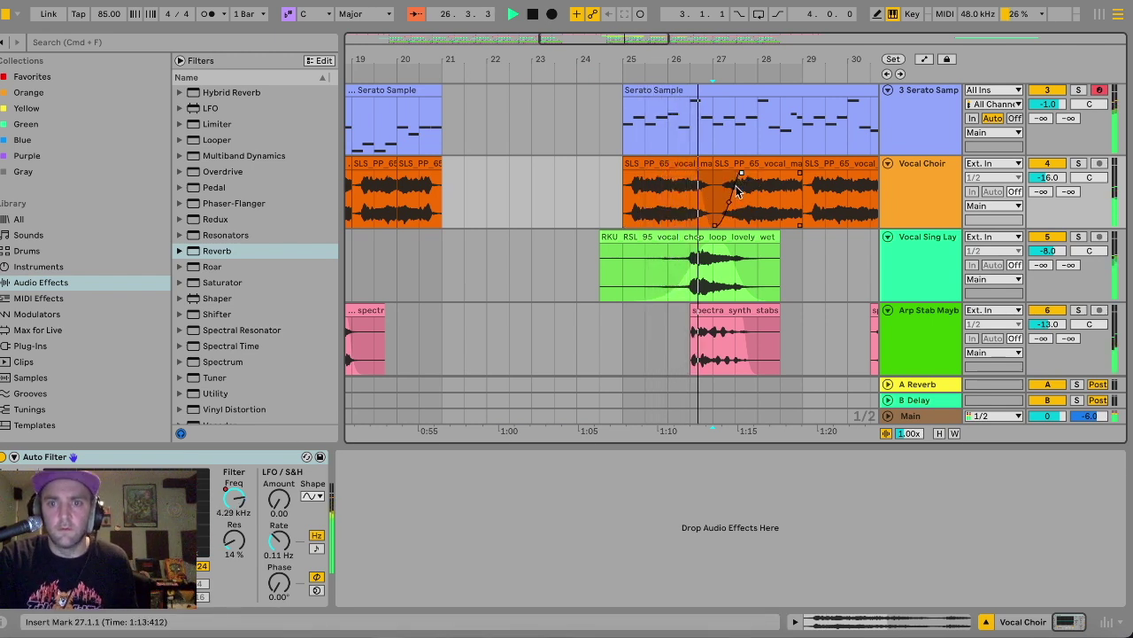
pyautogui.moveTo(776, 239); pyautogui.dragTo(736, 292)
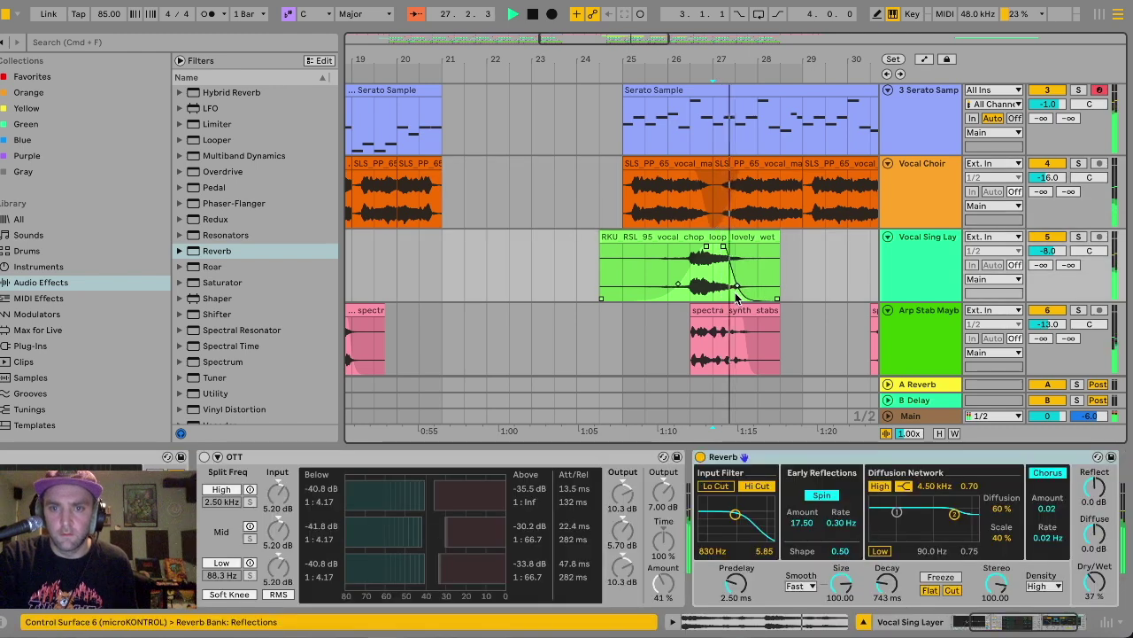
# Duplicate the vocal chop layer's bars 25–29 to bar 29 with a curved fade-in of about 1.5 bars, and fade the Vocal Choir out before bar 31.
pyautogui.moveTo(627, 281); pyautogui.dragTo(804, 252)
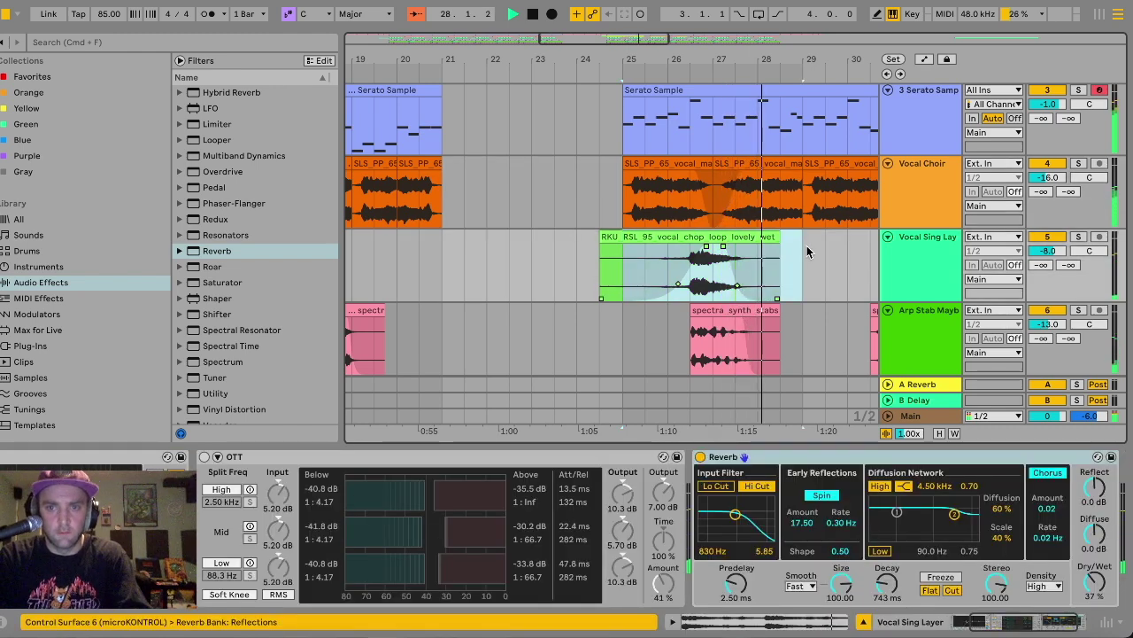
pyautogui.press('super+d')
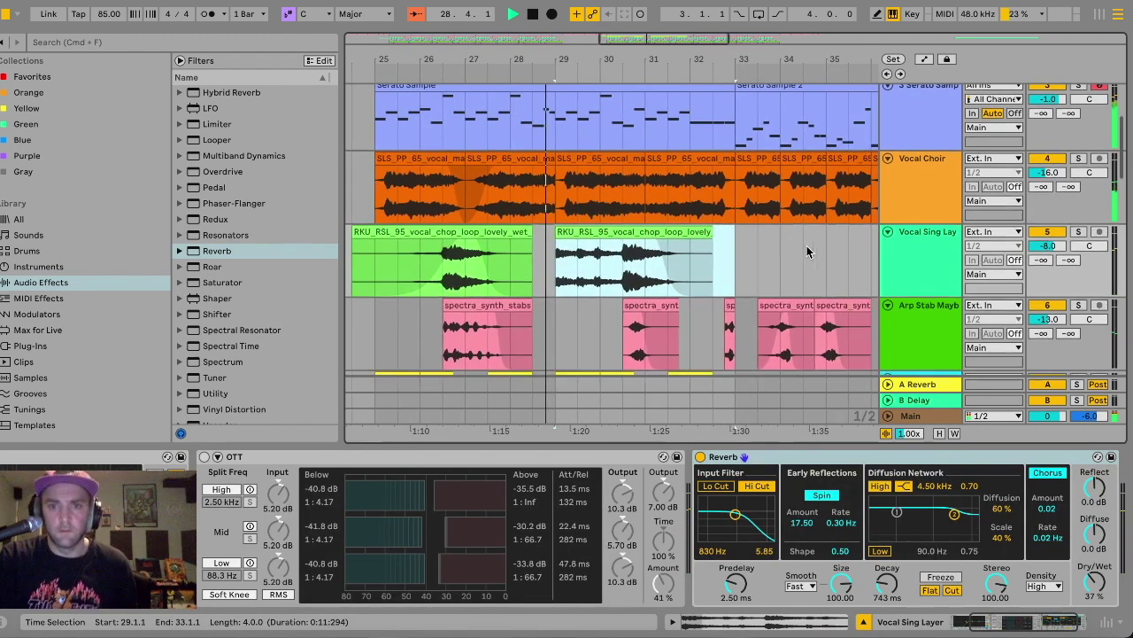
pyautogui.moveTo(557, 241); pyautogui.dragTo(626, 243)
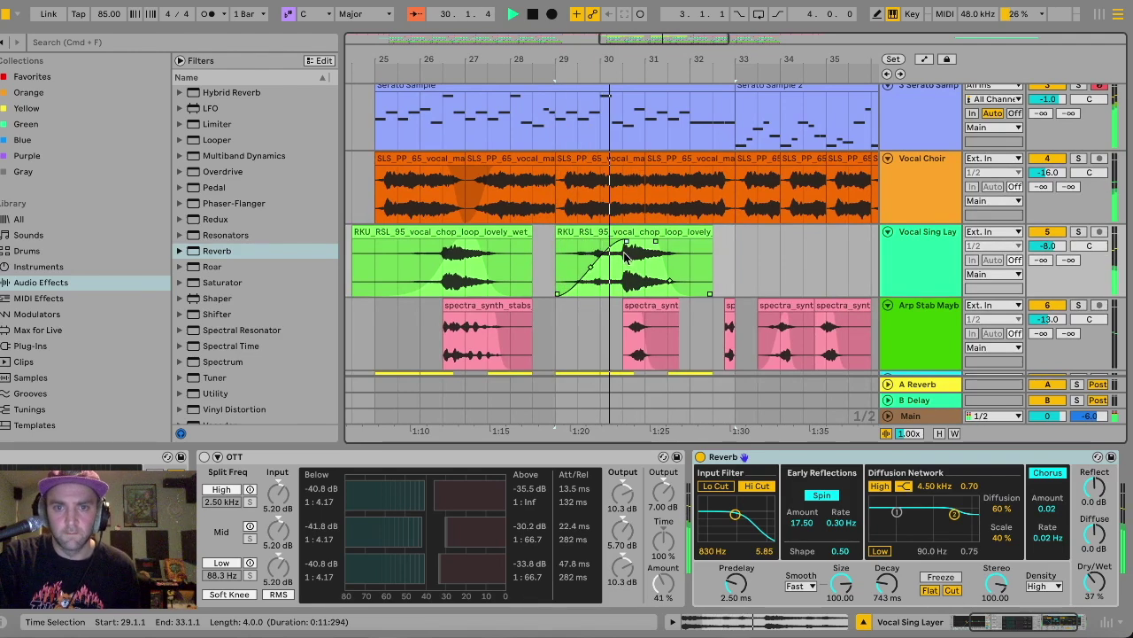
pyautogui.click(619, 177)
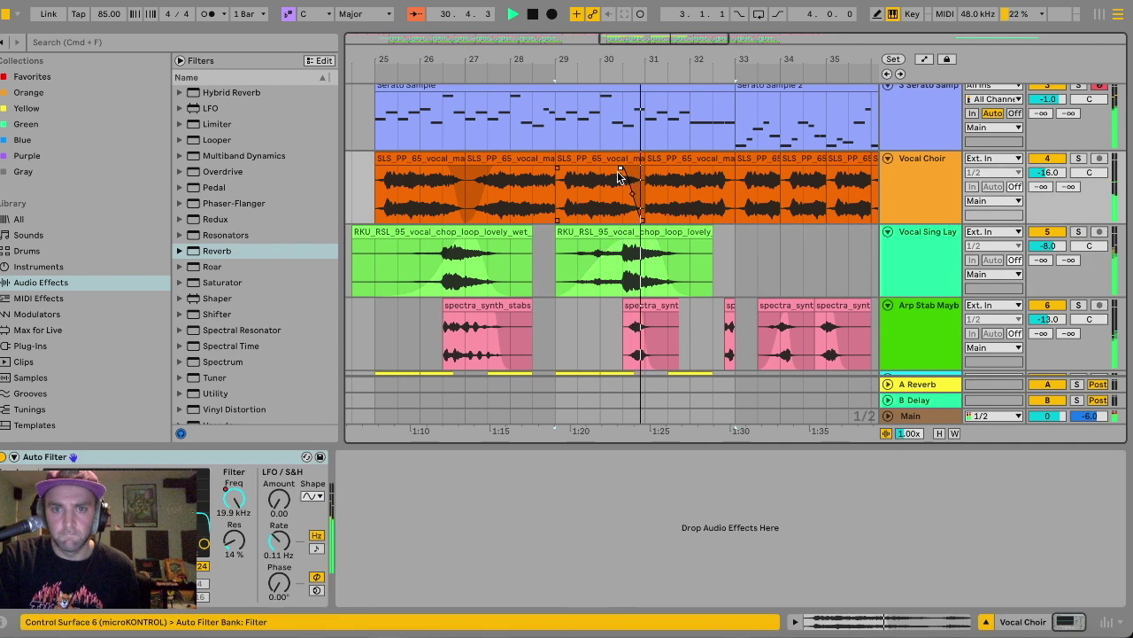
pyautogui.click(597, 259)
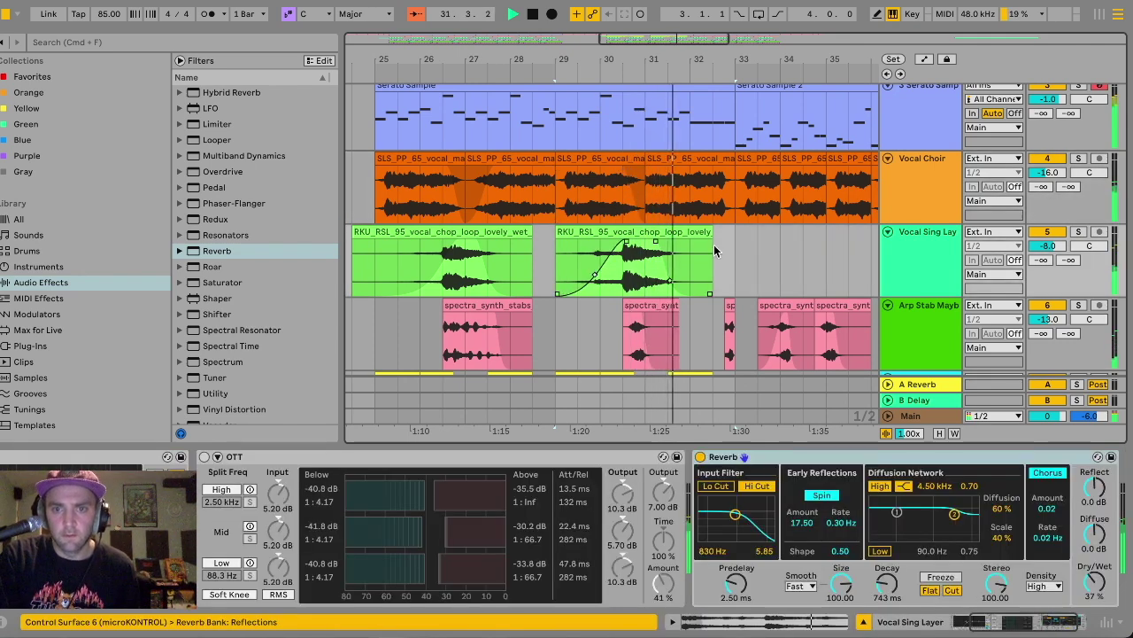
# Copy the one-bar vocal hit from 26.3 to 27.3 on the Vocal Sing Layer track and paste it at 34.1.1.
pyautogui.click(460, 282)
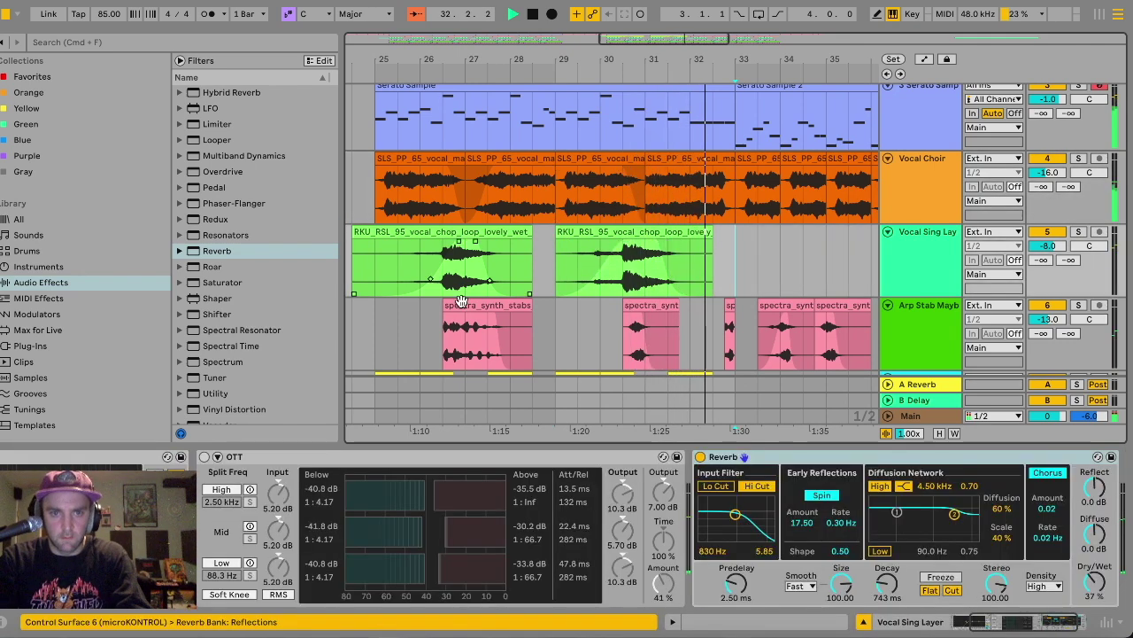
pyautogui.moveTo(443, 265); pyautogui.dragTo(487, 266)
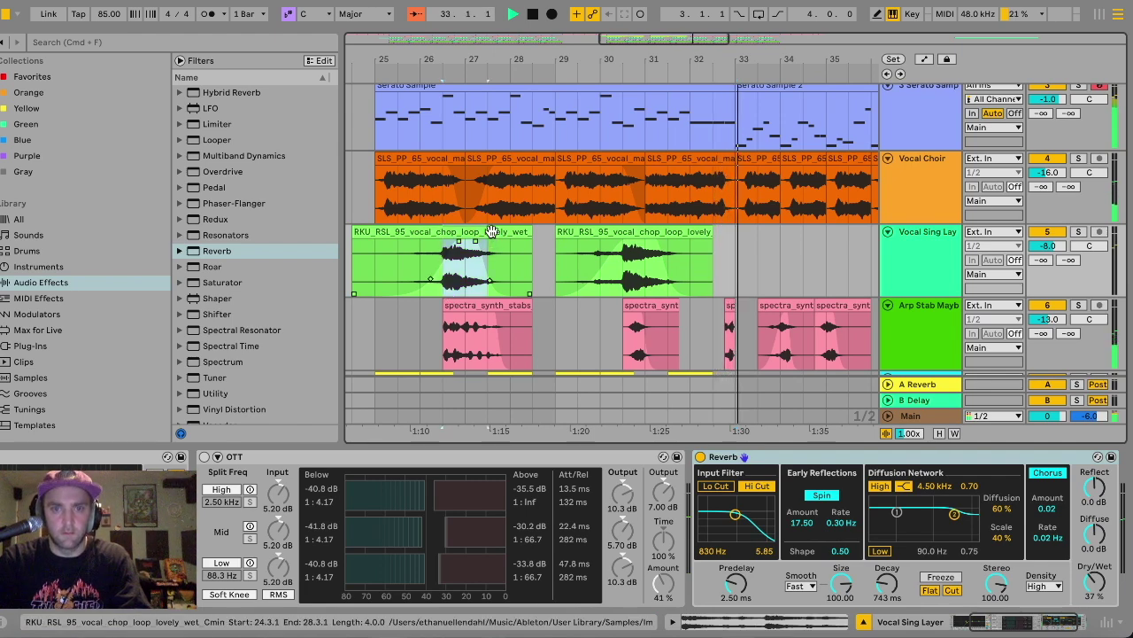
pyautogui.hscroll(3, 531, 247)
pyautogui.click(636, 259)
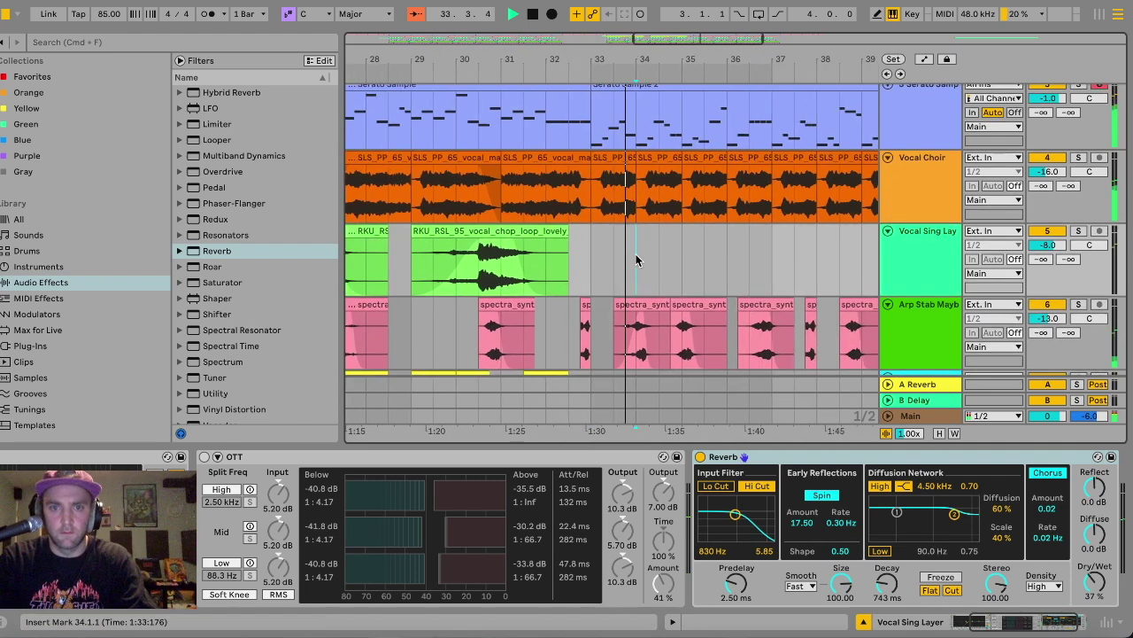
pyautogui.press('super+v')
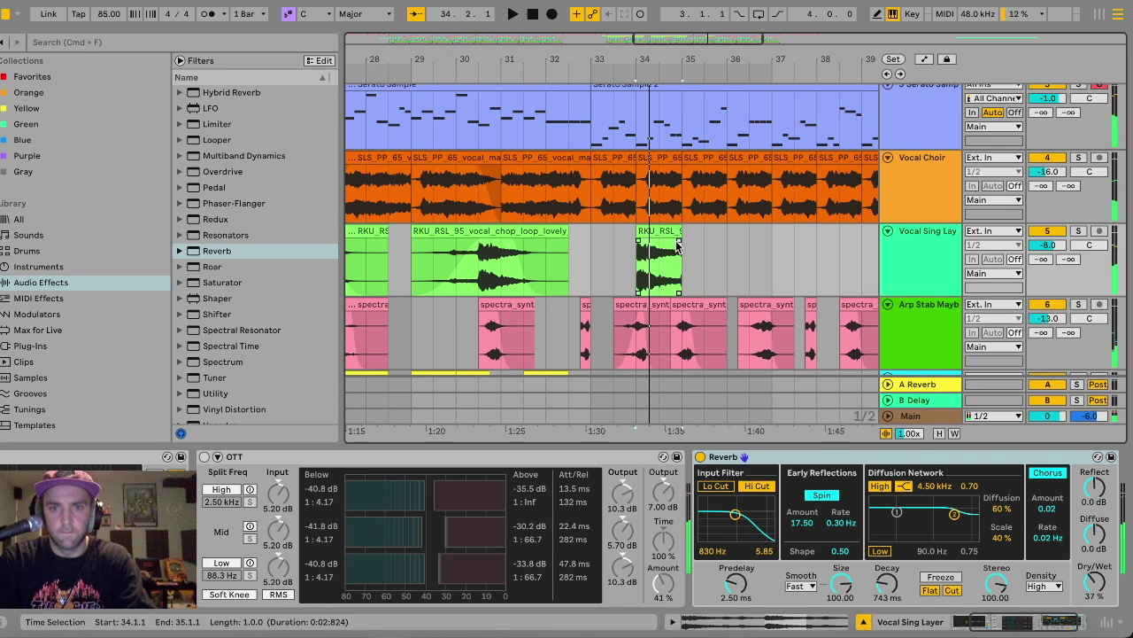
# Play the vocal hit at 34.1.1 on the Vocal Sing Layer and stretch its fade-in across the full bar.
pyautogui.click(648, 232)
pyautogui.doubleClick(647, 232)
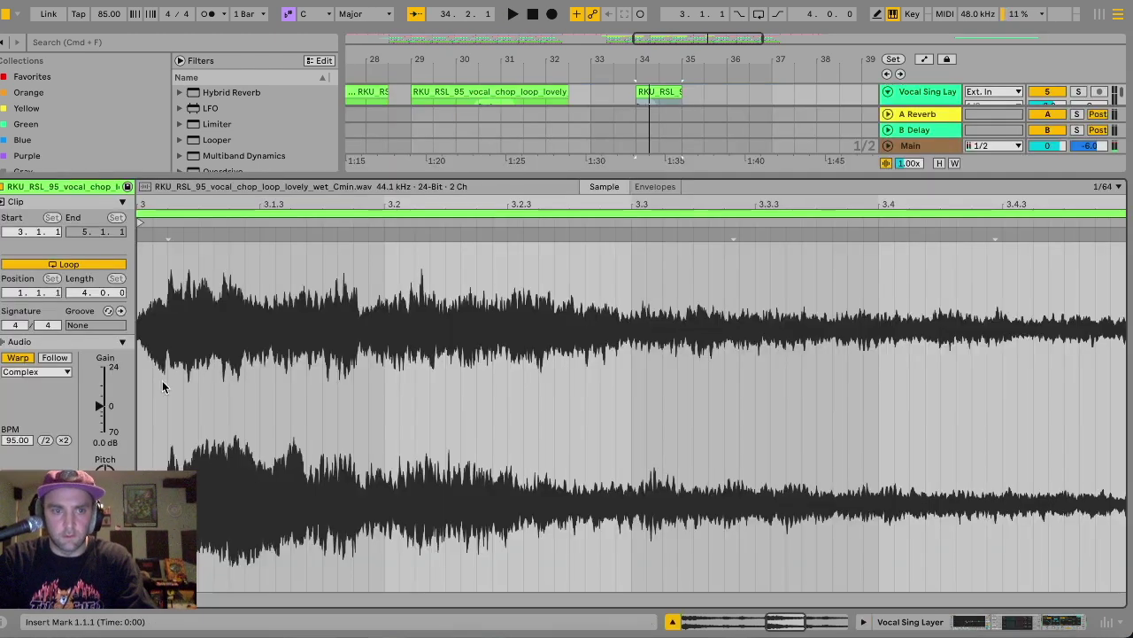
pyautogui.doubleClick(640, 172)
pyautogui.press('space')
pyautogui.hscroll(1, 648, 193)
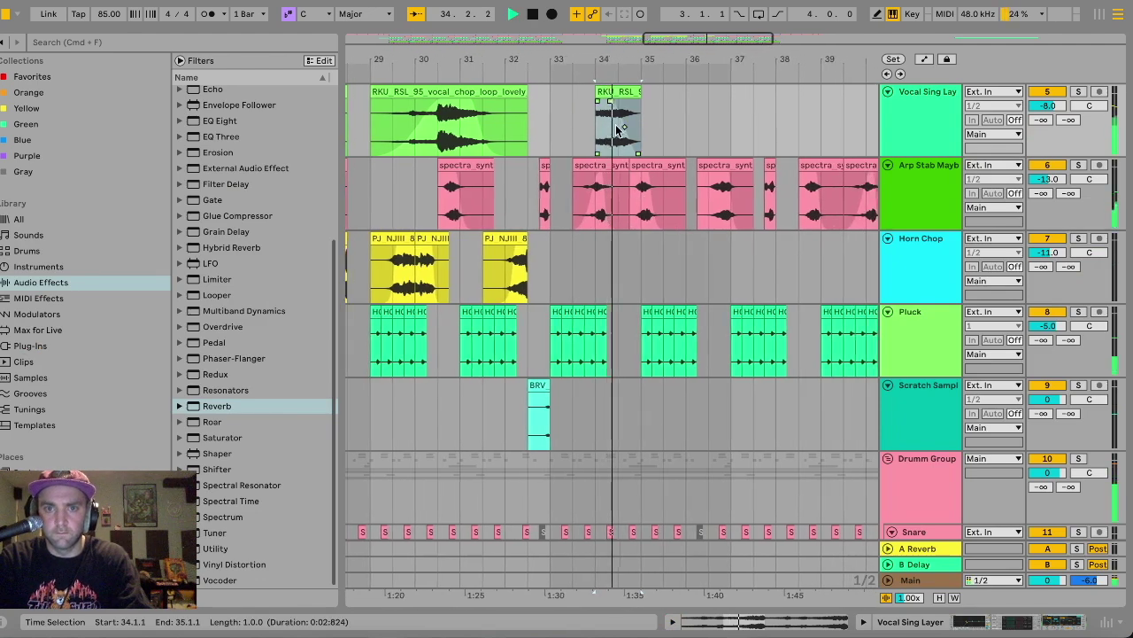
pyautogui.hscroll(-1, 618, 127)
pyautogui.moveTo(630, 115); pyautogui.dragTo(660, 117)
pyautogui.press('space')
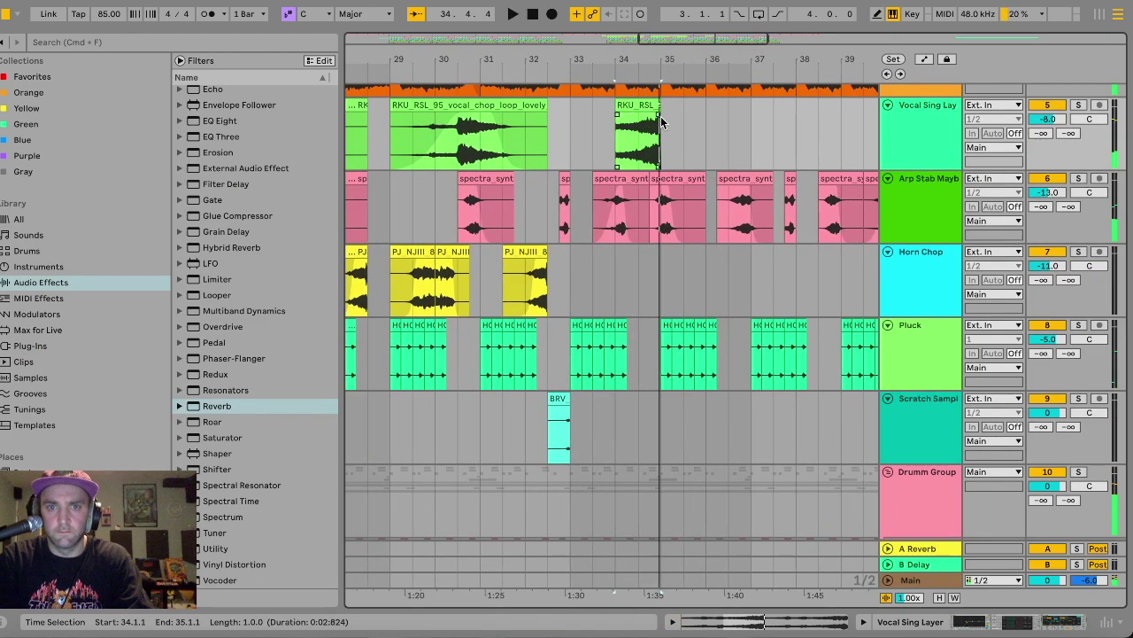
# Move the faded vocal hit one bar earlier, to start at 33.1.1, and play it in context.
pyautogui.click(641, 124)
pyautogui.press('Left')
pyautogui.scroll(2, 634, 138)
pyautogui.press('space')
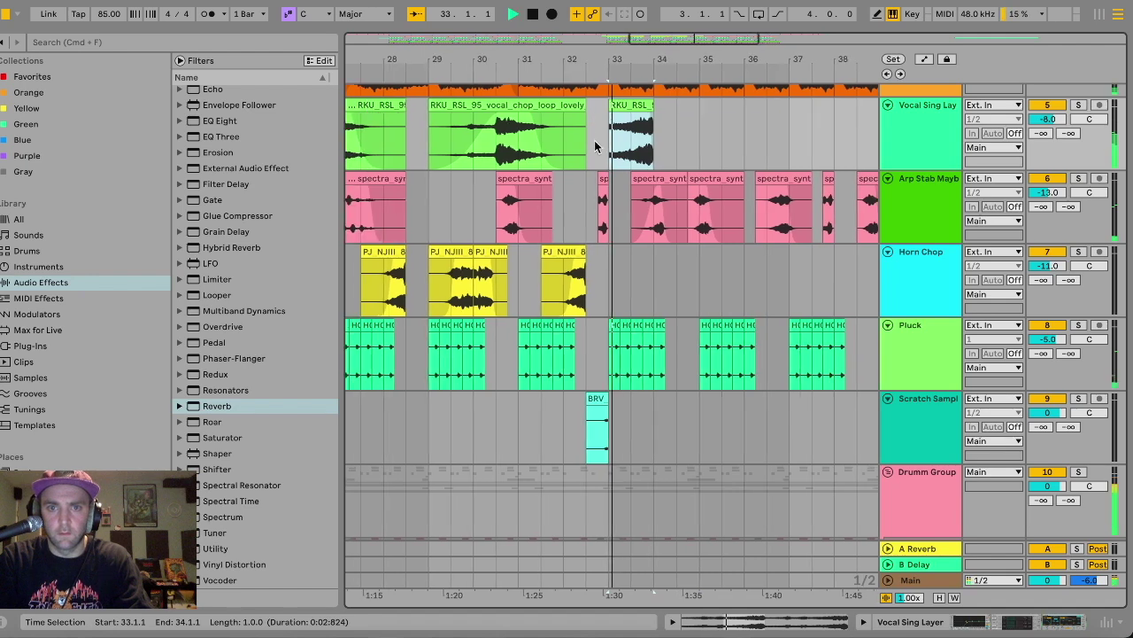
# Follow the vocal hit at bar 33 with a second one-bar swelling hit at 34.1.1 on the Vocal Sing Layer.
pyautogui.moveTo(622, 159); pyautogui.dragTo(669, 159)
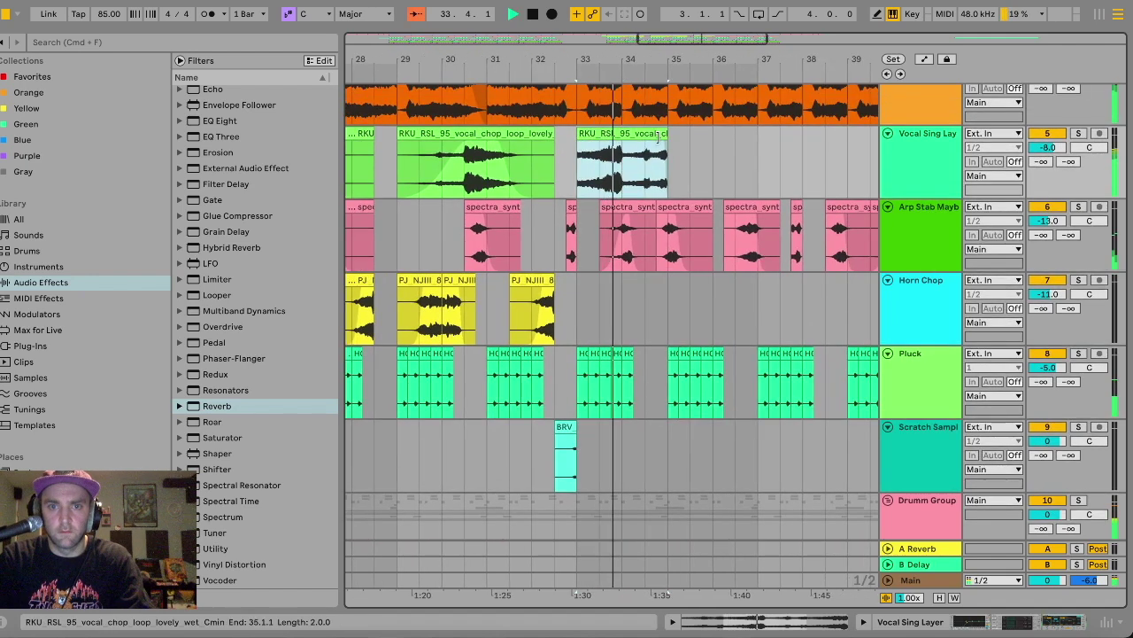
pyautogui.moveTo(580, 142); pyautogui.dragTo(607, 152)
pyautogui.click(632, 166)
pyautogui.press('super+e')
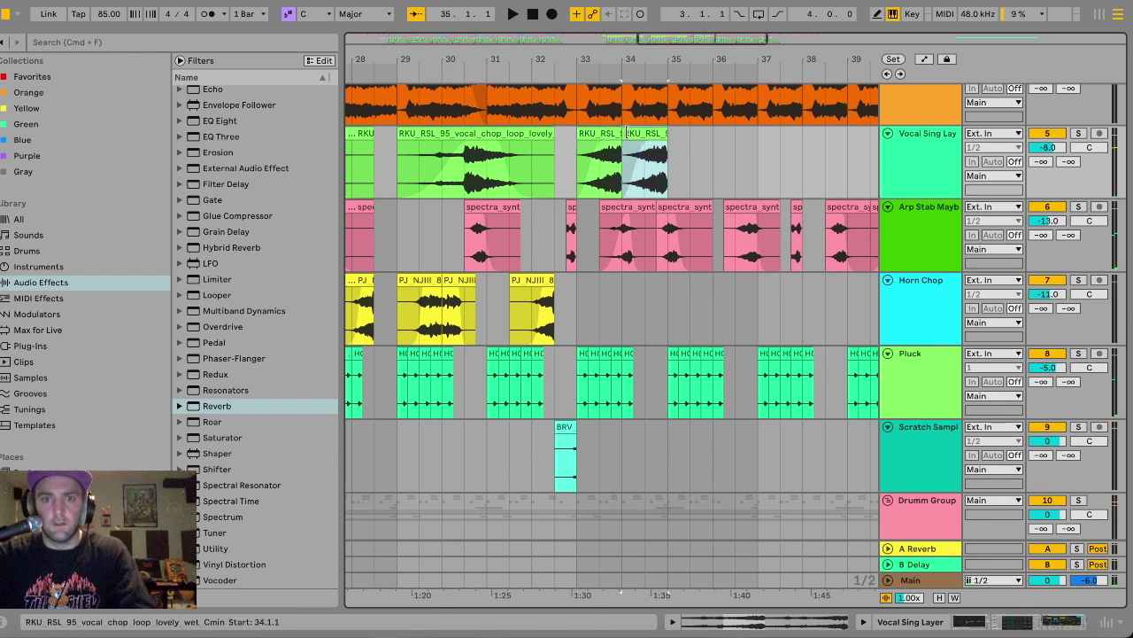
# Duplicate the one-bar swelling vocal hit repeatedly on the Vocal Sing Layer, filling bar 35 up to 40.1.1.
pyautogui.scroll(1, 592, 160)
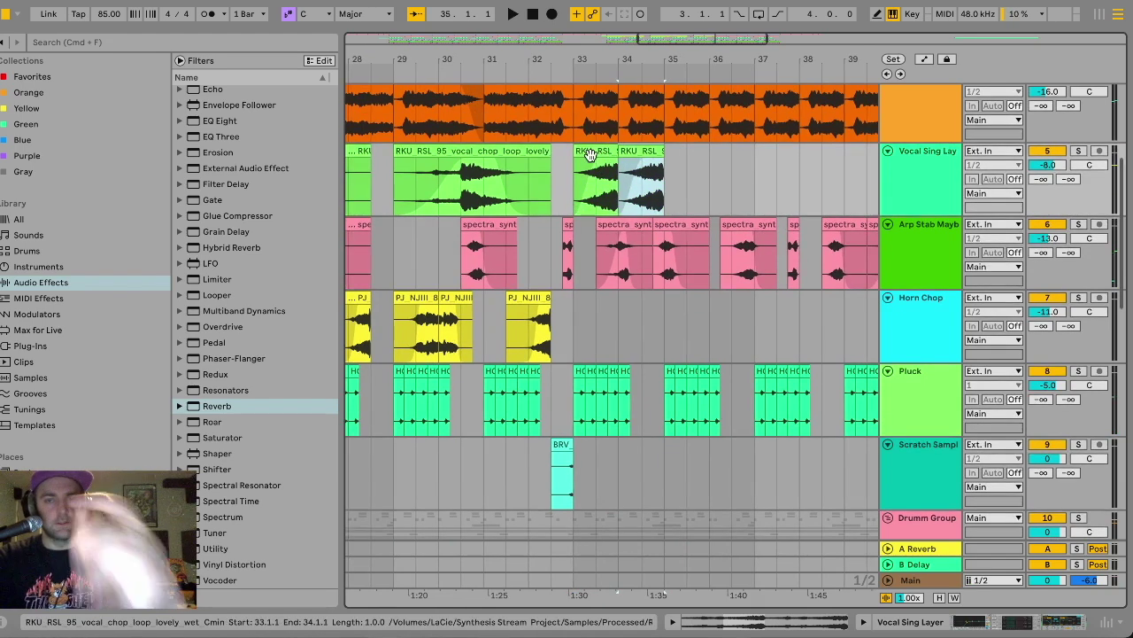
pyautogui.moveTo(575, 185); pyautogui.dragTo(607, 166)
pyautogui.press('super+d')
pyautogui.press('super+d')
pyautogui.press('super+d')
pyautogui.hscroll(2, 611, 150)
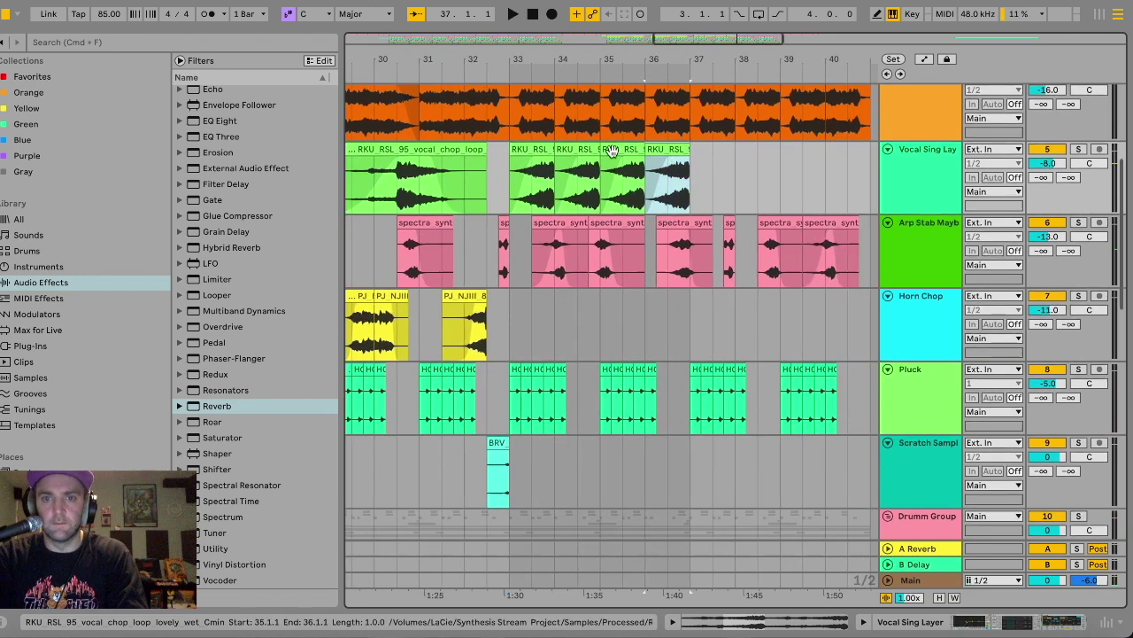
pyautogui.hscroll(1, 611, 151)
pyautogui.press('super+d')
pyautogui.press('super+d')
pyautogui.hscroll(-2, 520, 135)
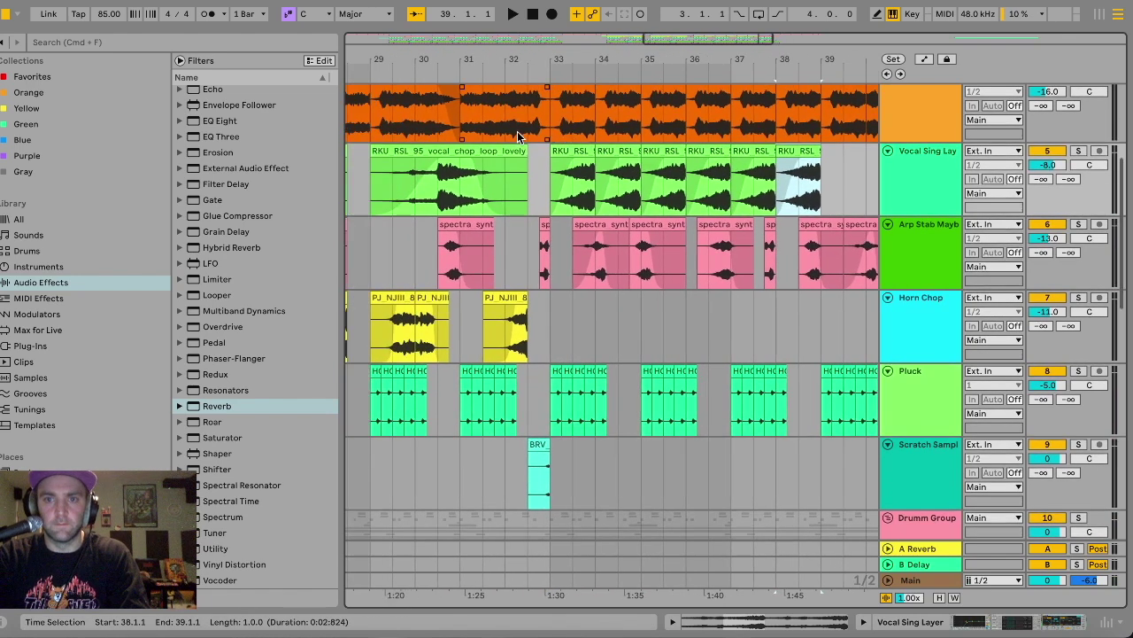
pyautogui.press('super+d')
# Extend the last vocal hit's end to 41.1.1 and fade out the final Vocal Choir clip before bar 41.
pyautogui.hscroll(3, 815, 166)
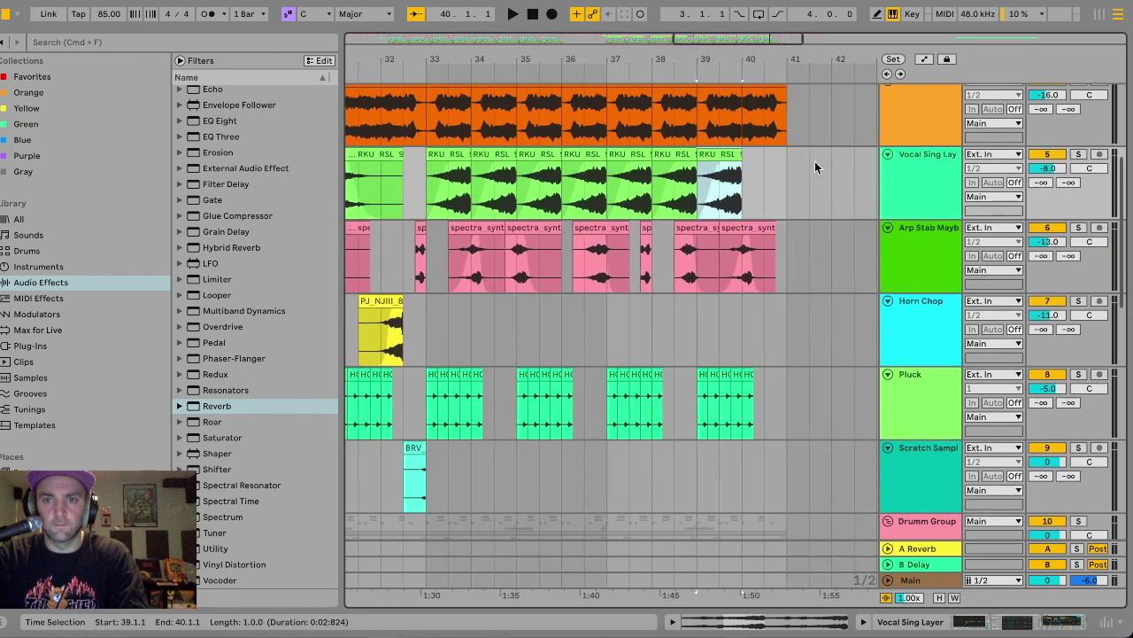
pyautogui.moveTo(741, 170); pyautogui.dragTo(787, 168)
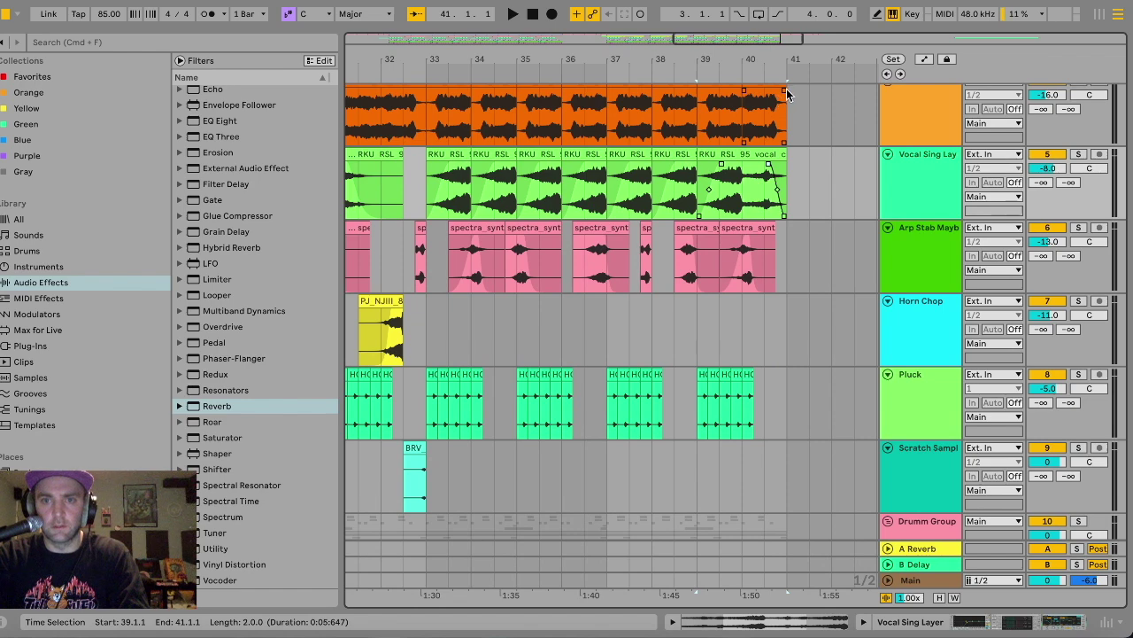
pyautogui.moveTo(787, 94); pyautogui.dragTo(759, 93)
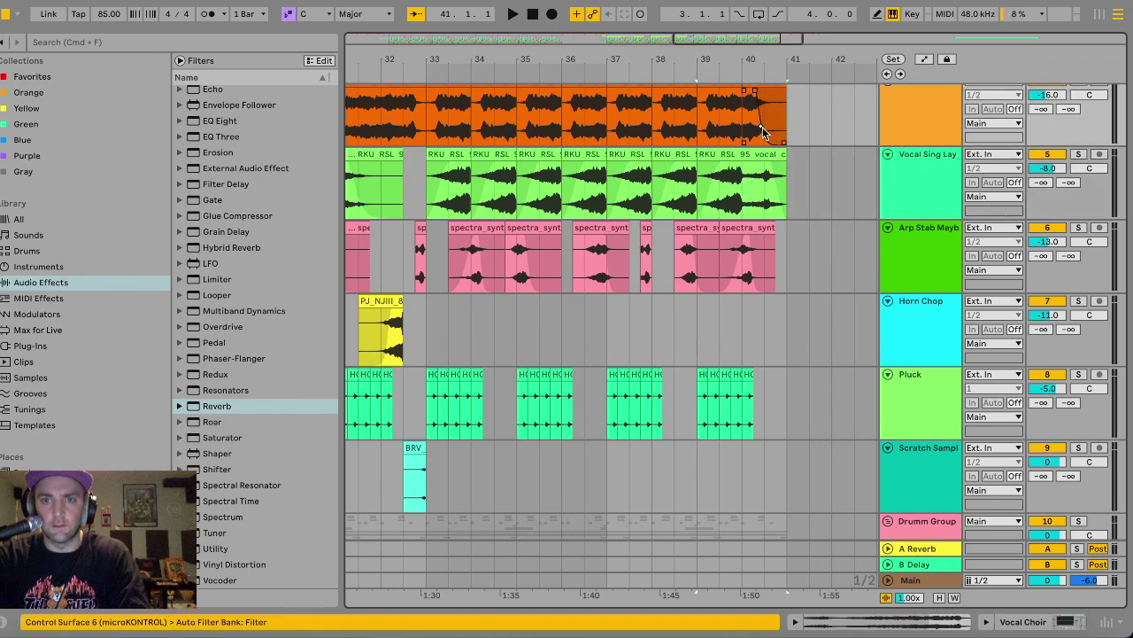
# Play the second section from 24.1.1 to review the new vocal layers.
pyautogui.moveTo(696, 36); pyautogui.dragTo(696, 20)
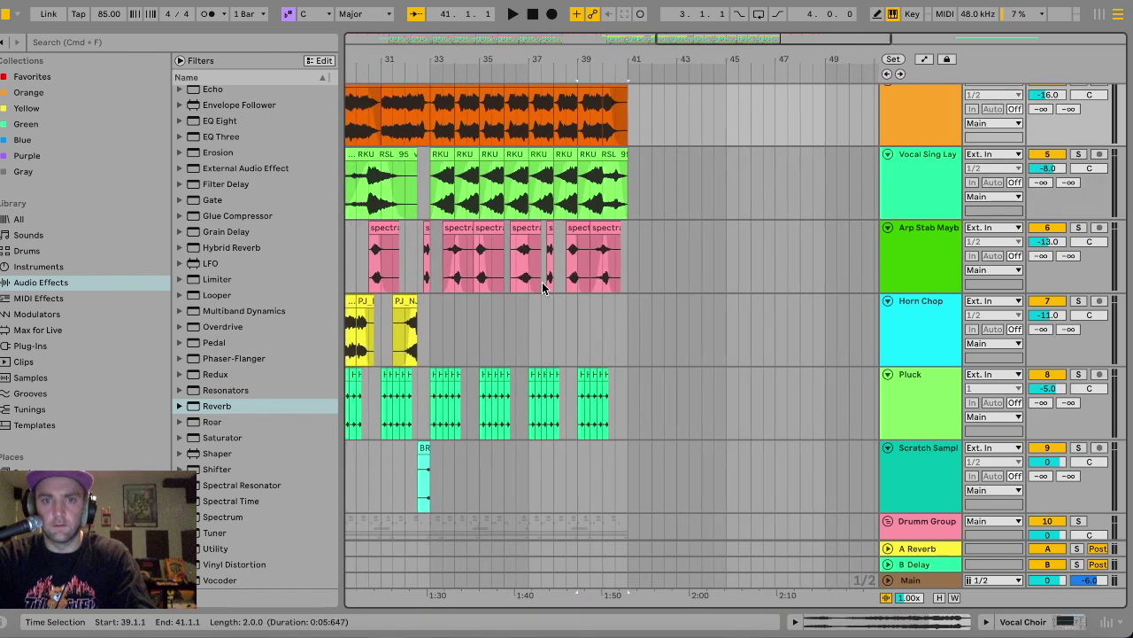
pyautogui.hscroll(-6, 543, 286)
pyautogui.click(483, 133)
pyautogui.press('space')
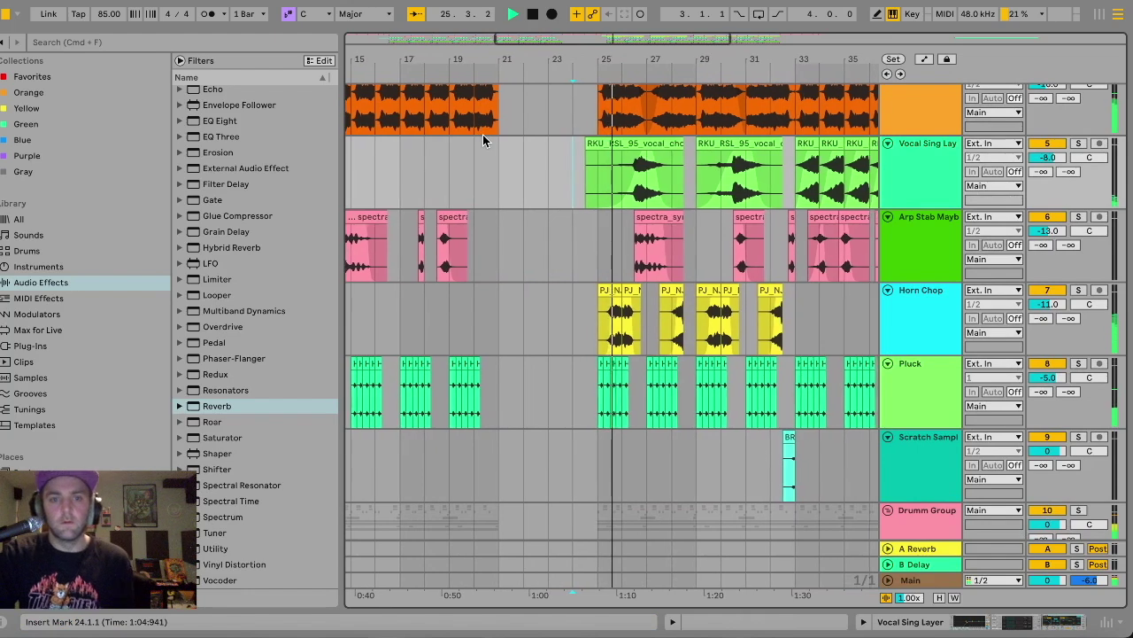
pyautogui.scroll(3, 602, 239)
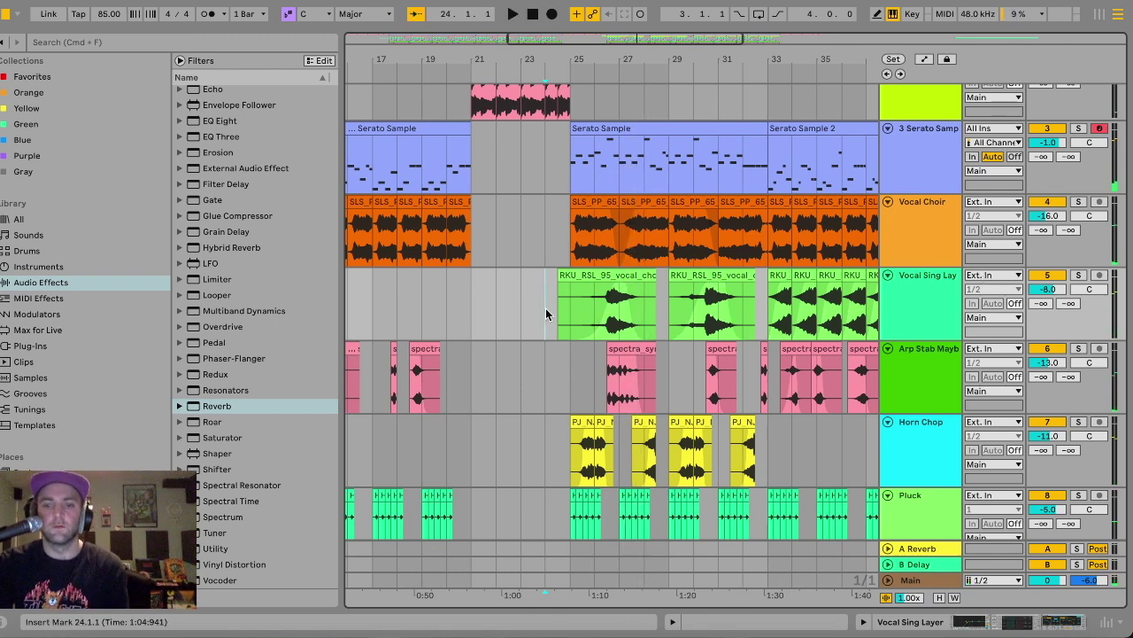
pyautogui.scroll(-5, 546, 308)
pyautogui.scroll(1, 545, 308)
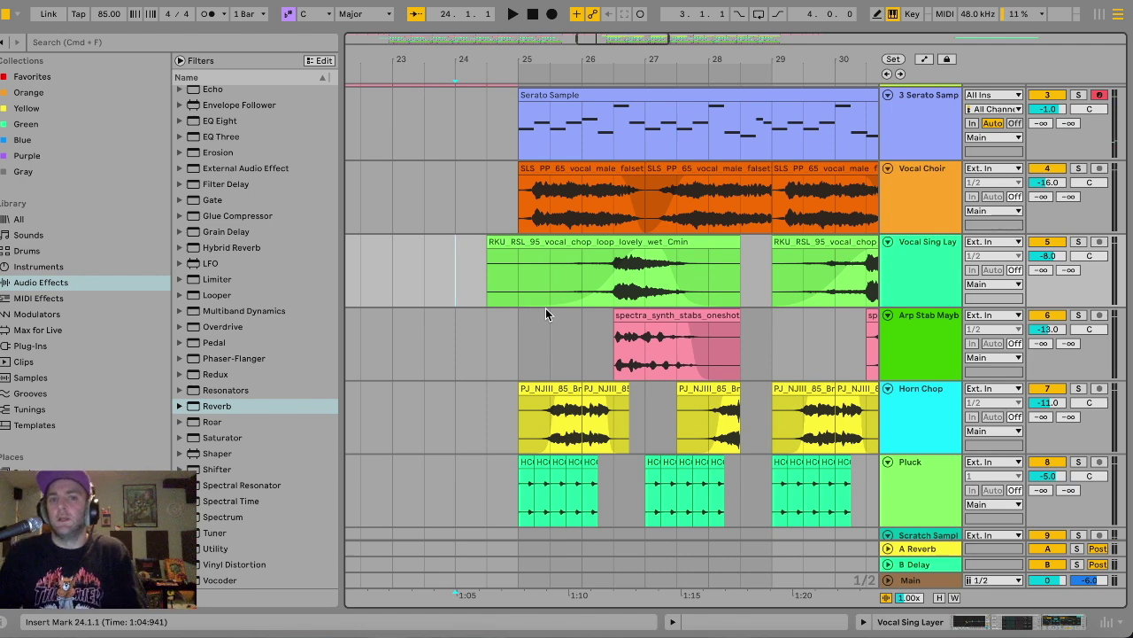
pyautogui.click(517, 289)
pyautogui.scroll(-1, 451, 239)
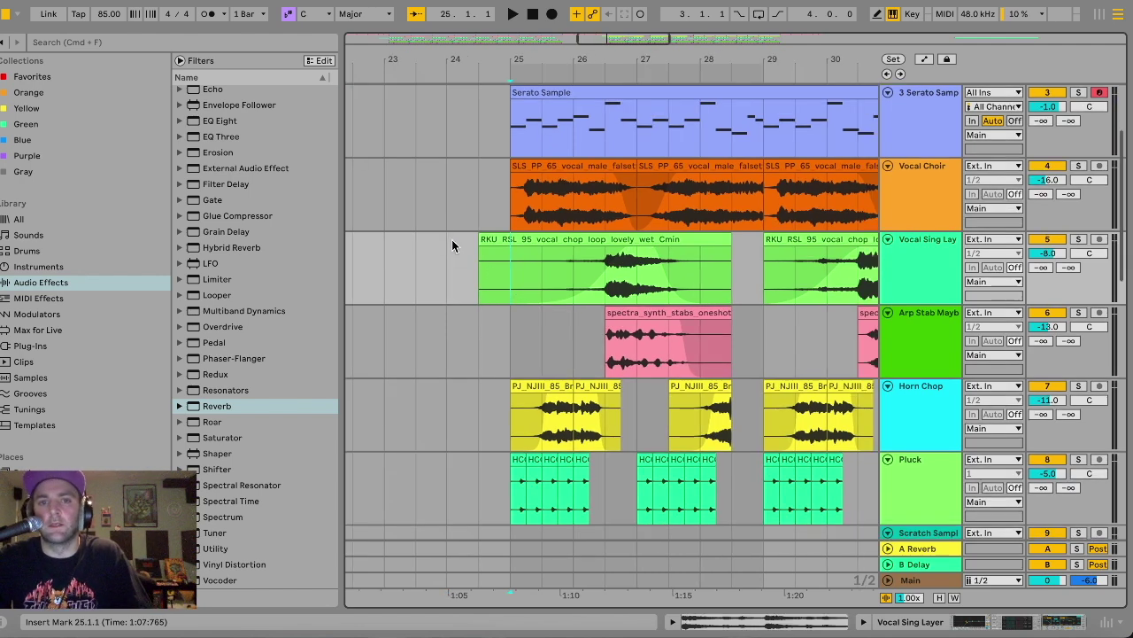
pyautogui.hscroll(1, 452, 246)
pyautogui.click(468, 205)
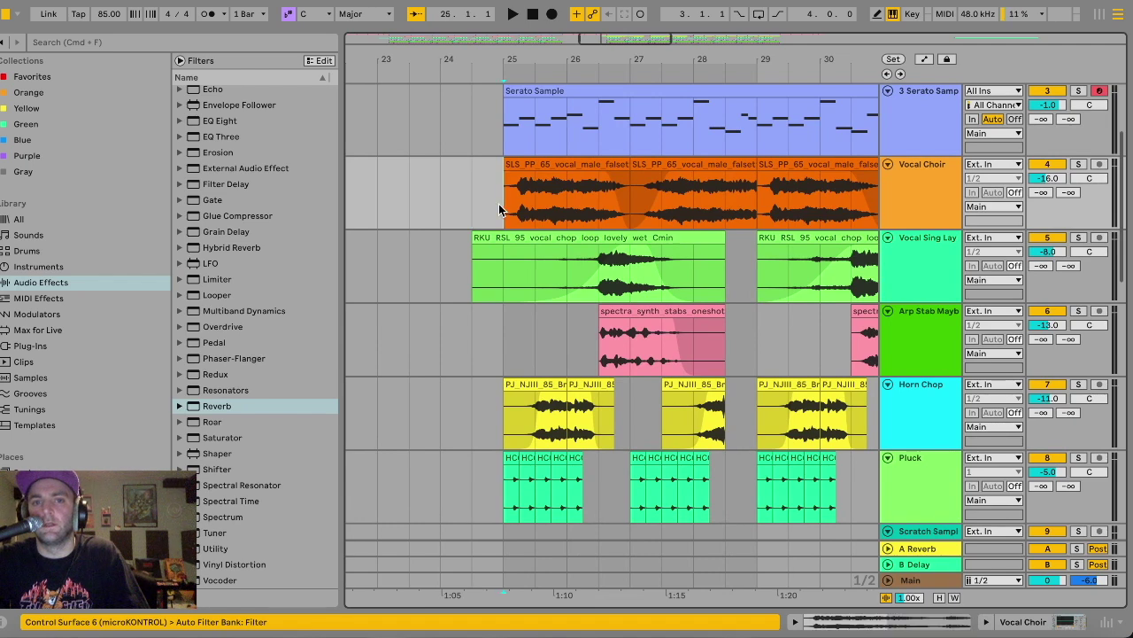
pyautogui.press('-')
pyautogui.press('-')
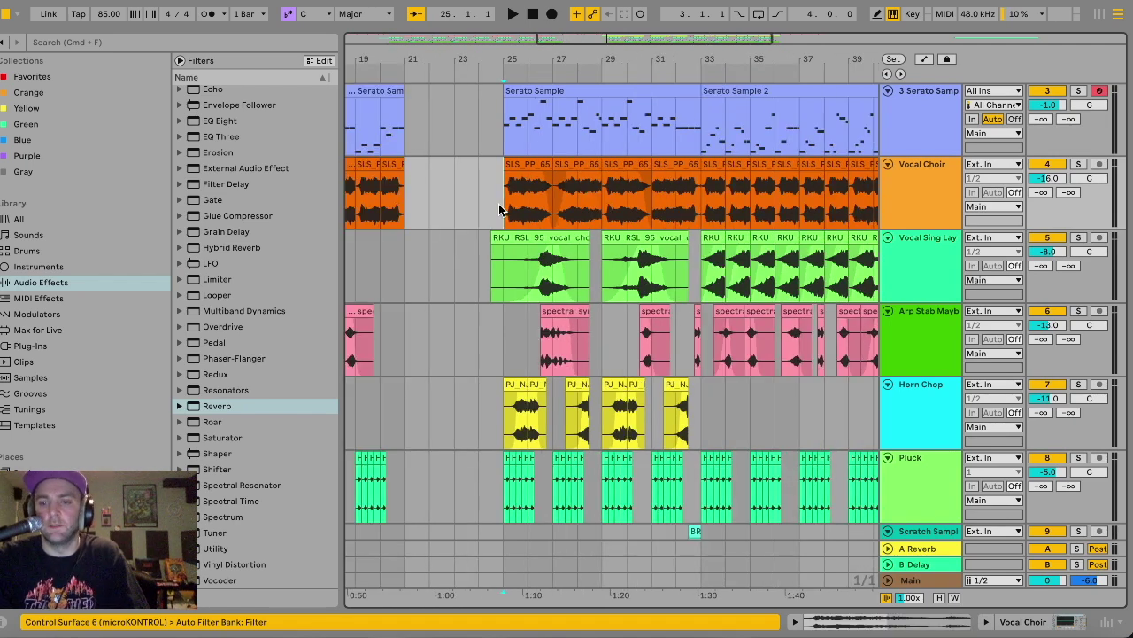
pyautogui.press('+')
pyautogui.press('+')
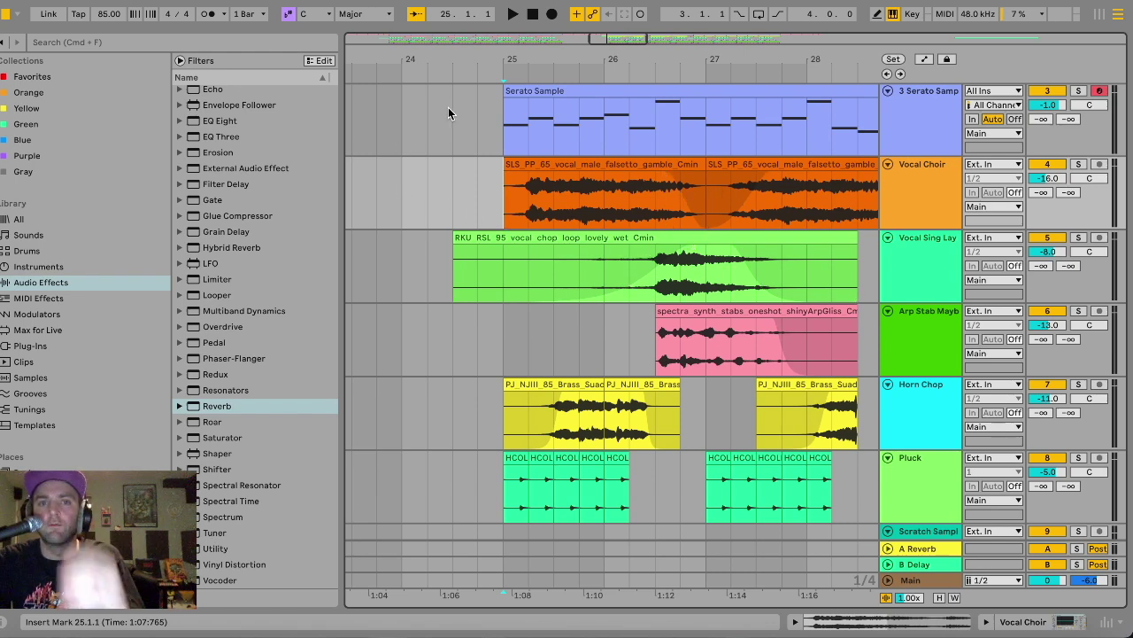
# Play the transition from 24.3.1 and compare the second section with the first section's arrangement.
pyautogui.moveTo(630, 40); pyautogui.dragTo(630, 22)
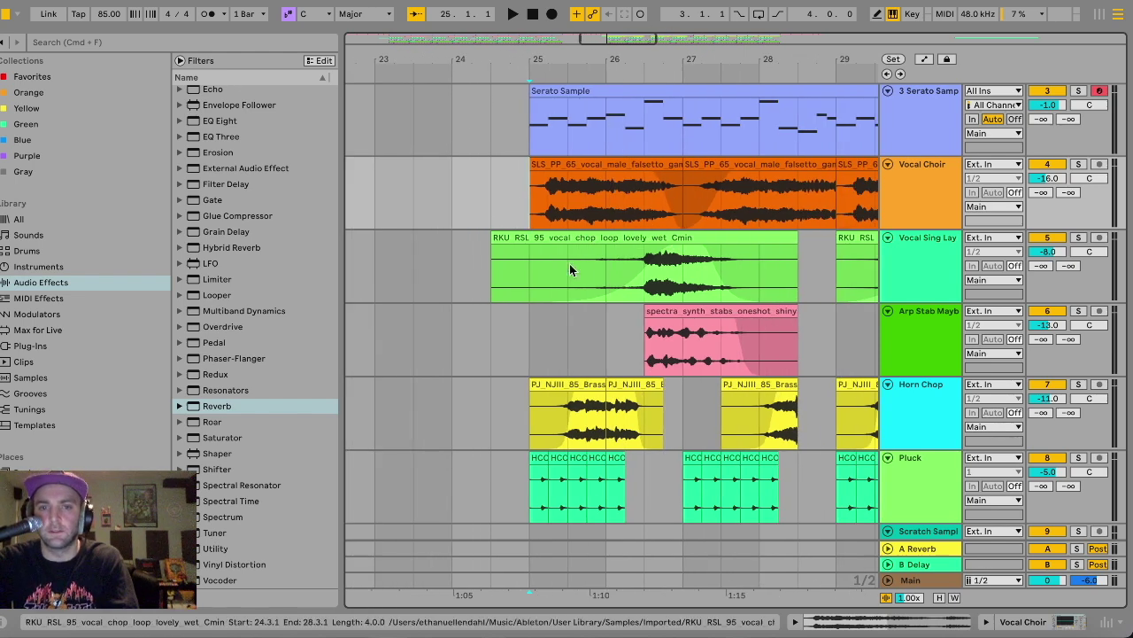
pyautogui.click(501, 343)
pyautogui.press('space')
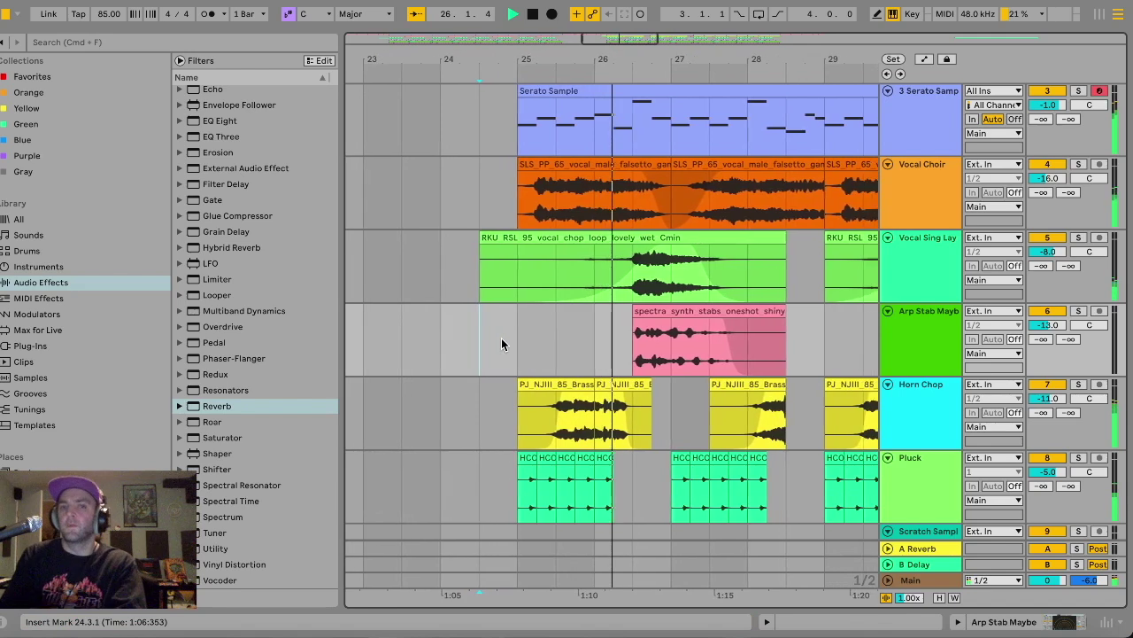
pyautogui.press('-')
pyautogui.press('-')
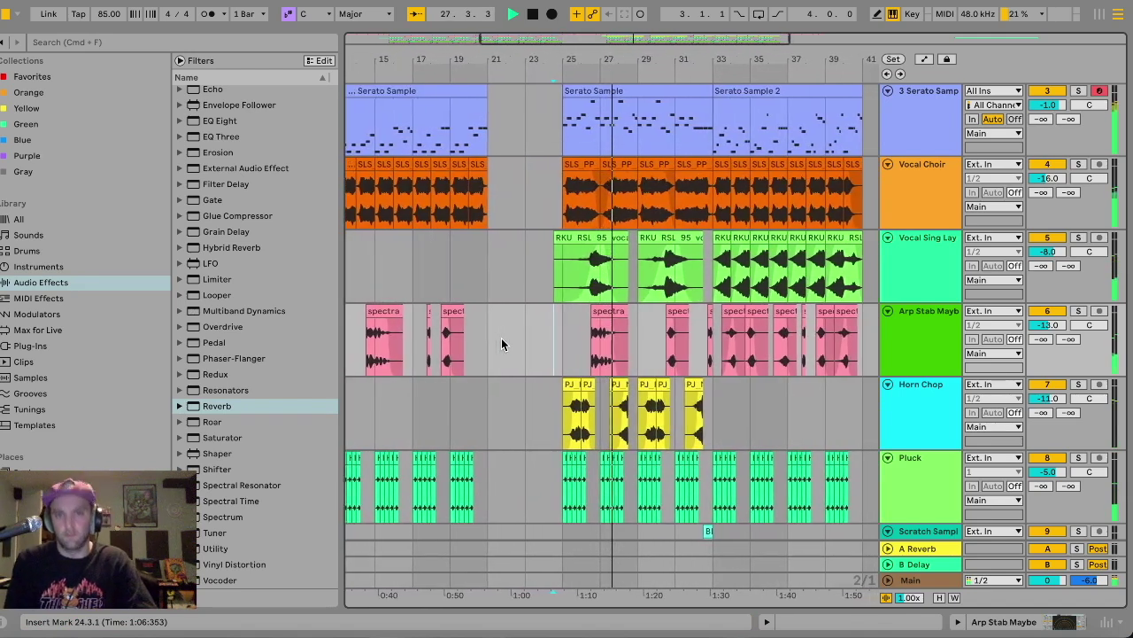
pyautogui.scroll(4, 501, 338)
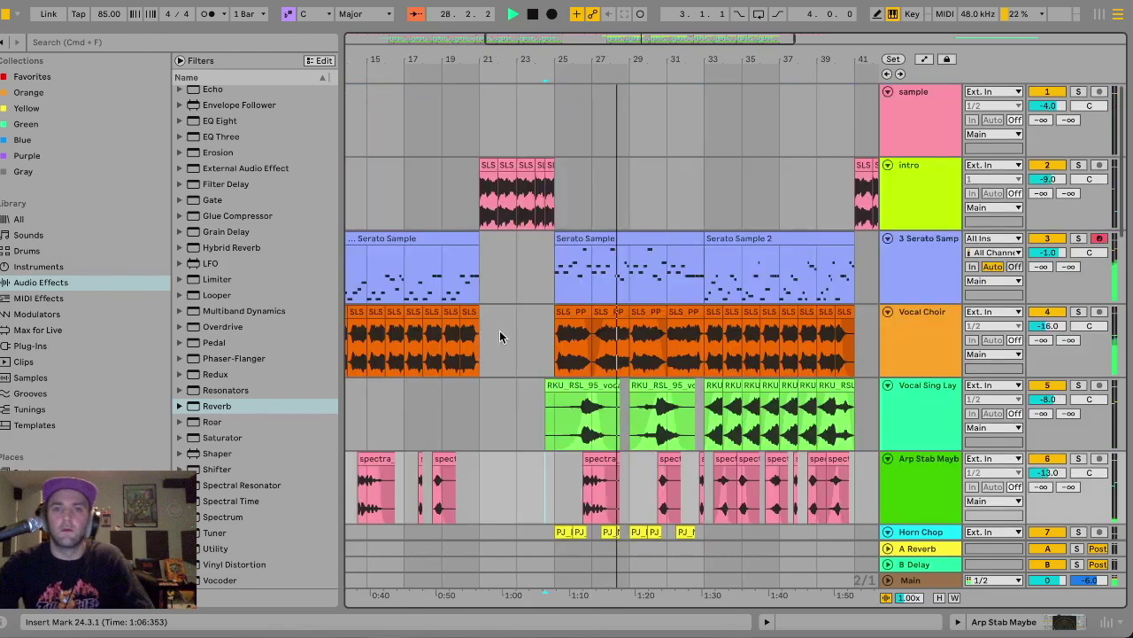
pyautogui.hscroll(3, 522, 201)
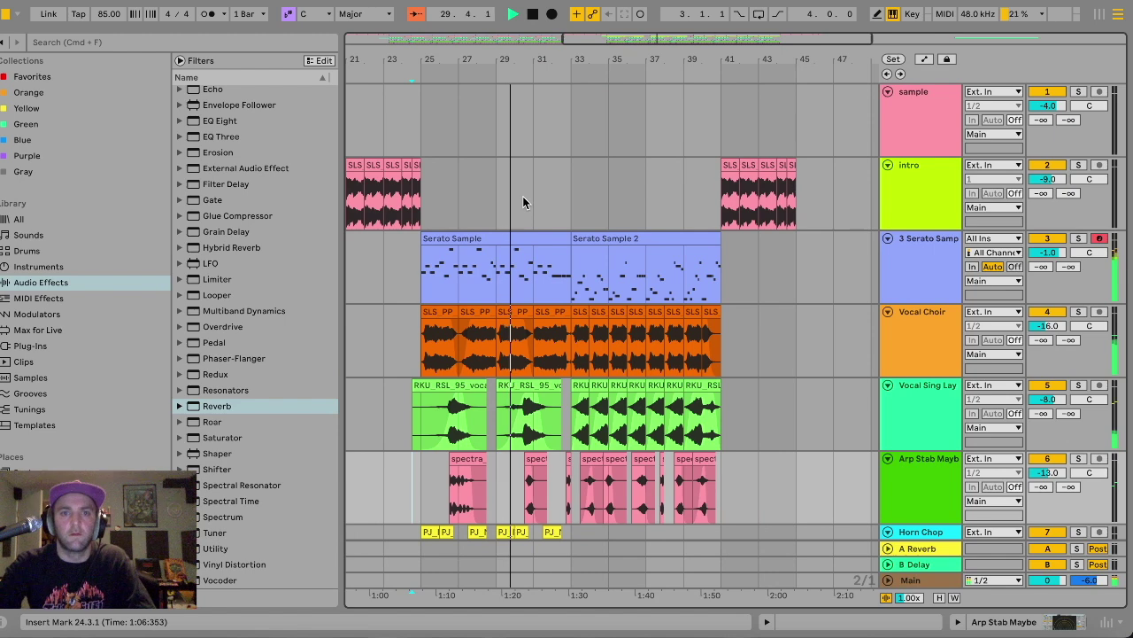
pyautogui.hscroll(-10, 523, 201)
pyautogui.scroll(-1, 523, 201)
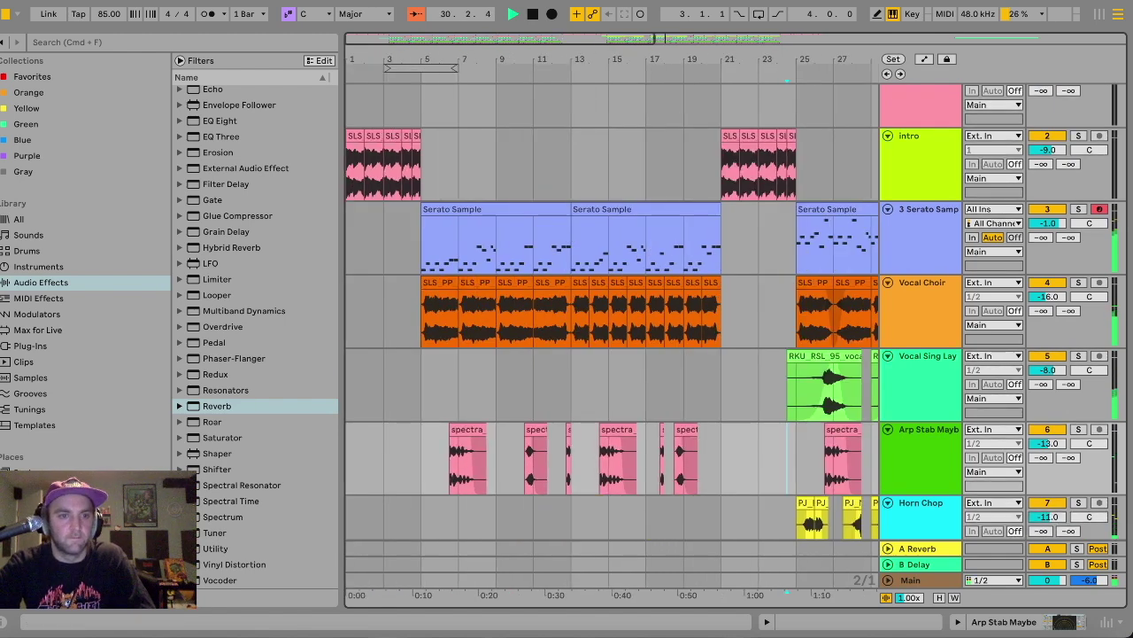
# Show the saved clips in the STREAM DRUMS folder, stop playback and look over the second section's tracks.
pyautogui.click(40, 520)
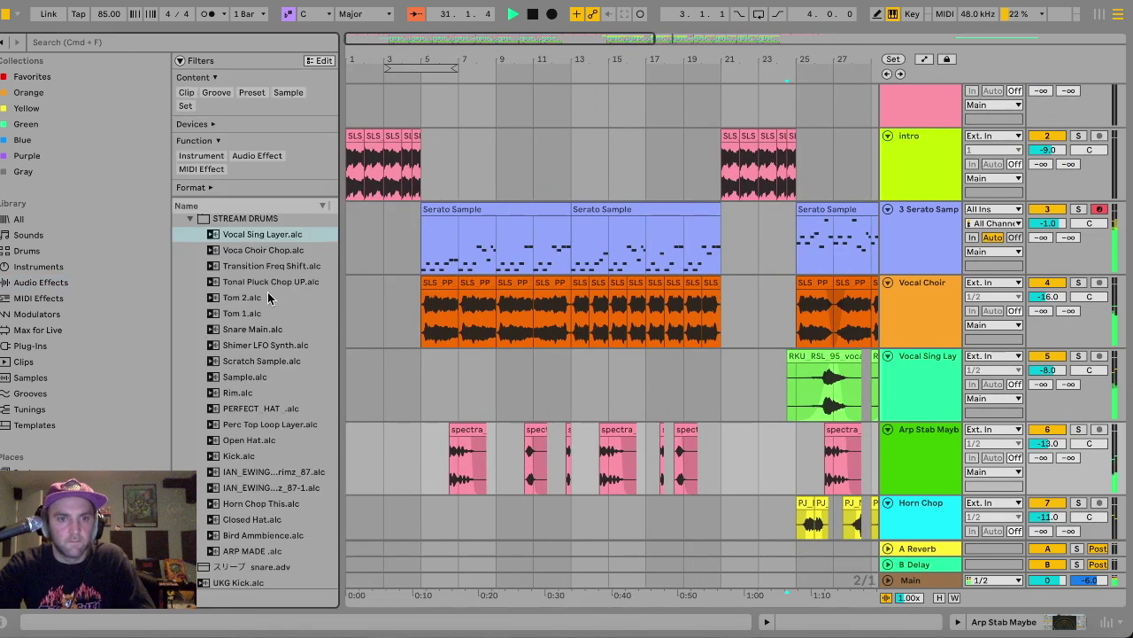
pyautogui.press('space')
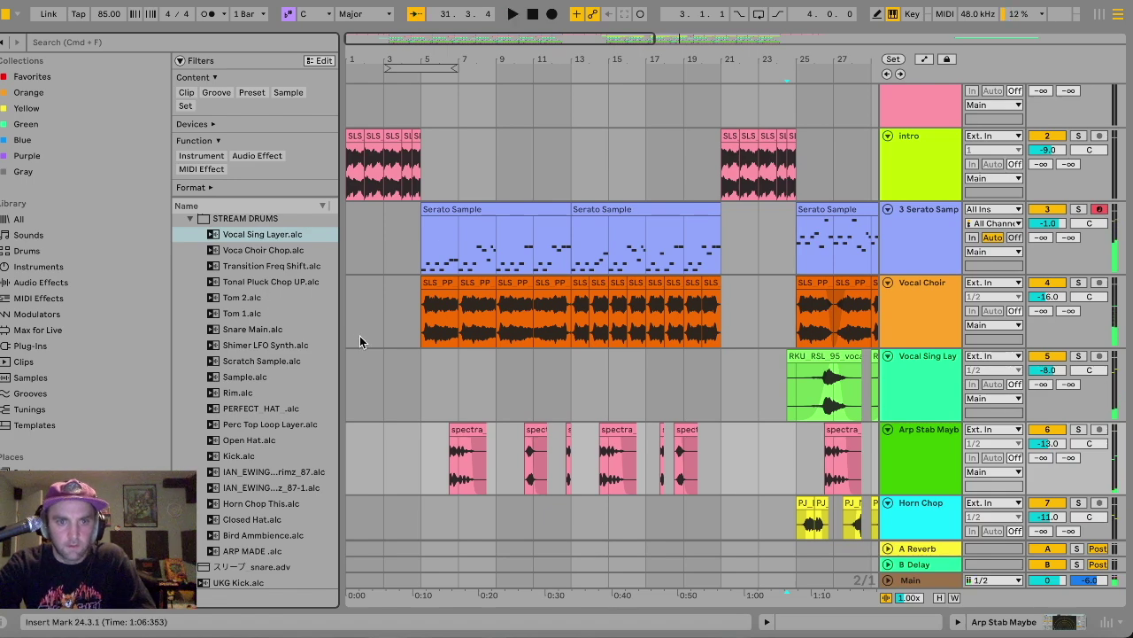
pyautogui.hscroll(10, 359, 336)
pyautogui.scroll(-1, 360, 336)
pyautogui.scroll(-2, 566, 381)
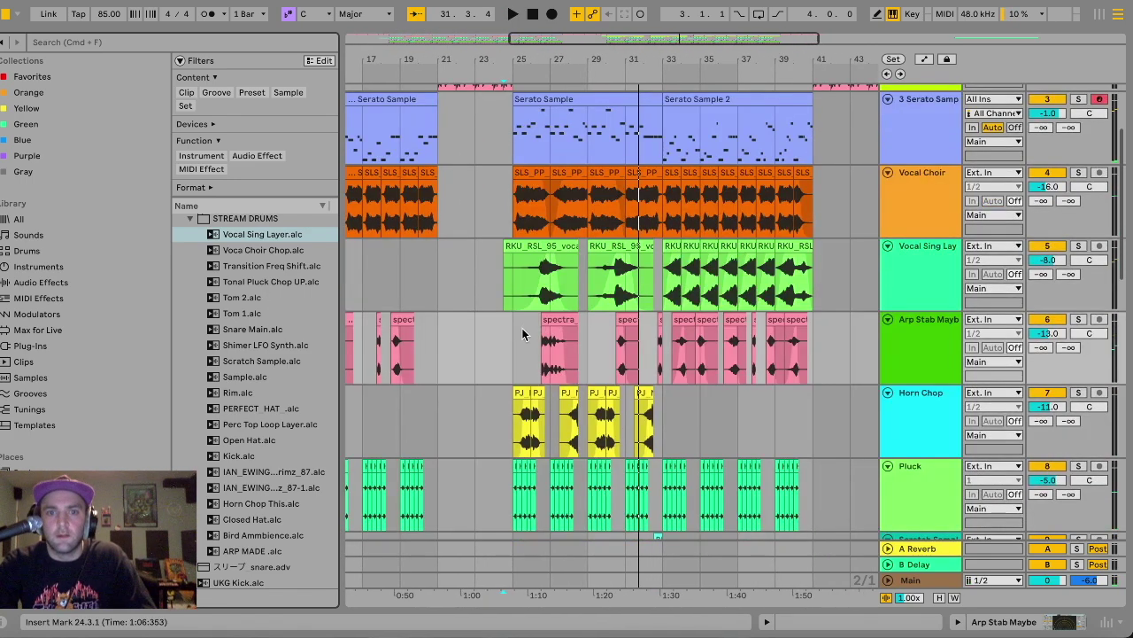
pyautogui.scroll(-5, 515, 351)
pyautogui.scroll(-5, 515, 349)
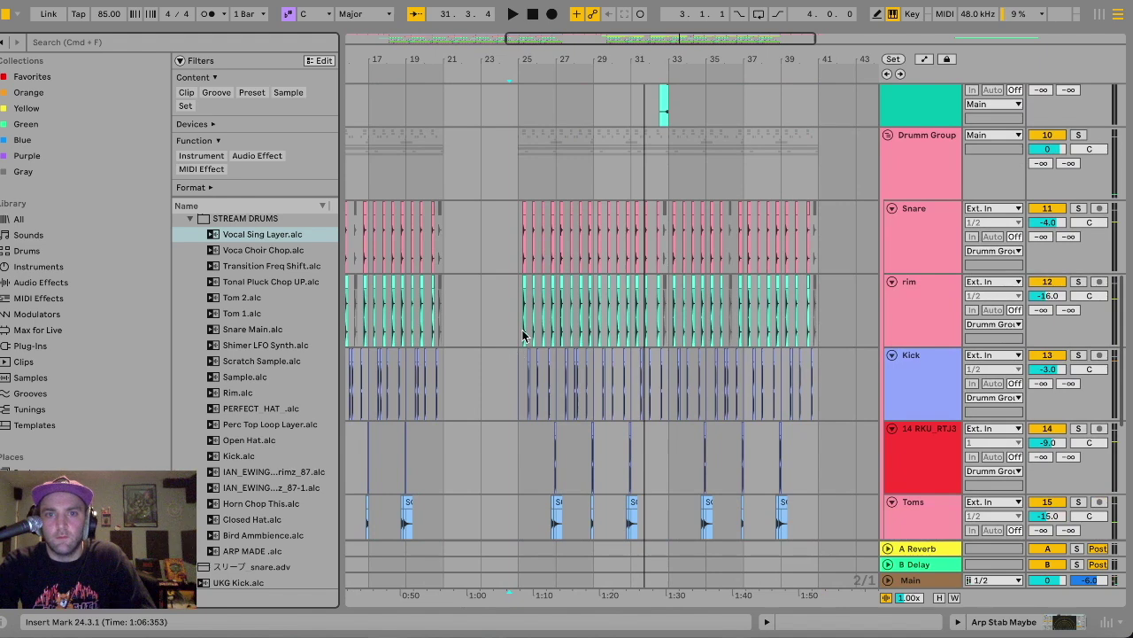
pyautogui.scroll(6, 523, 336)
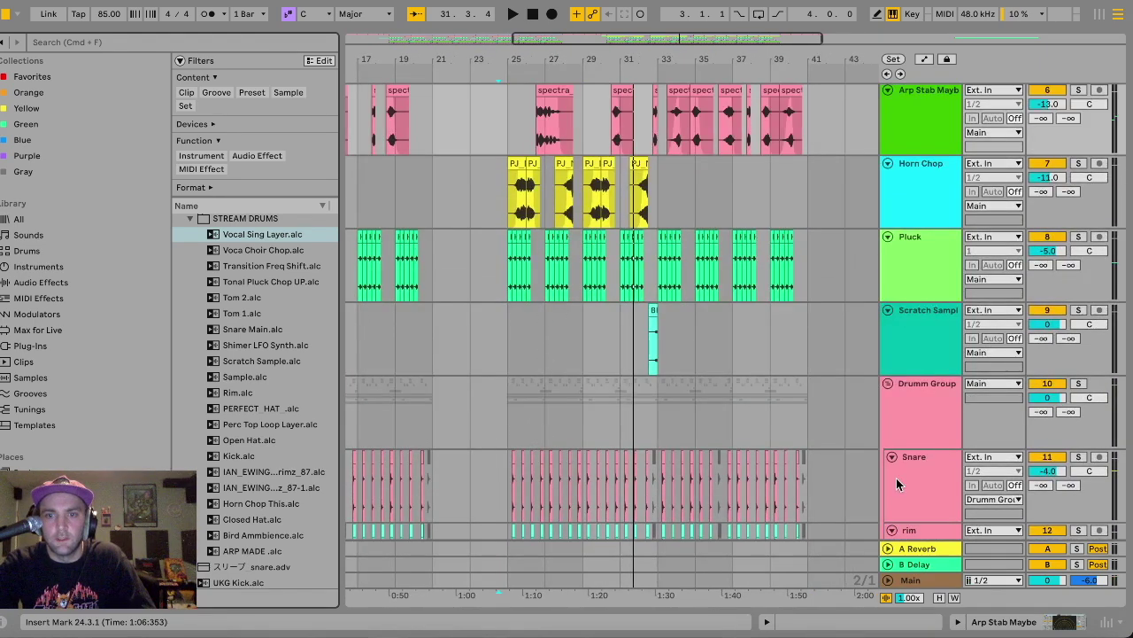
pyautogui.click(914, 442)
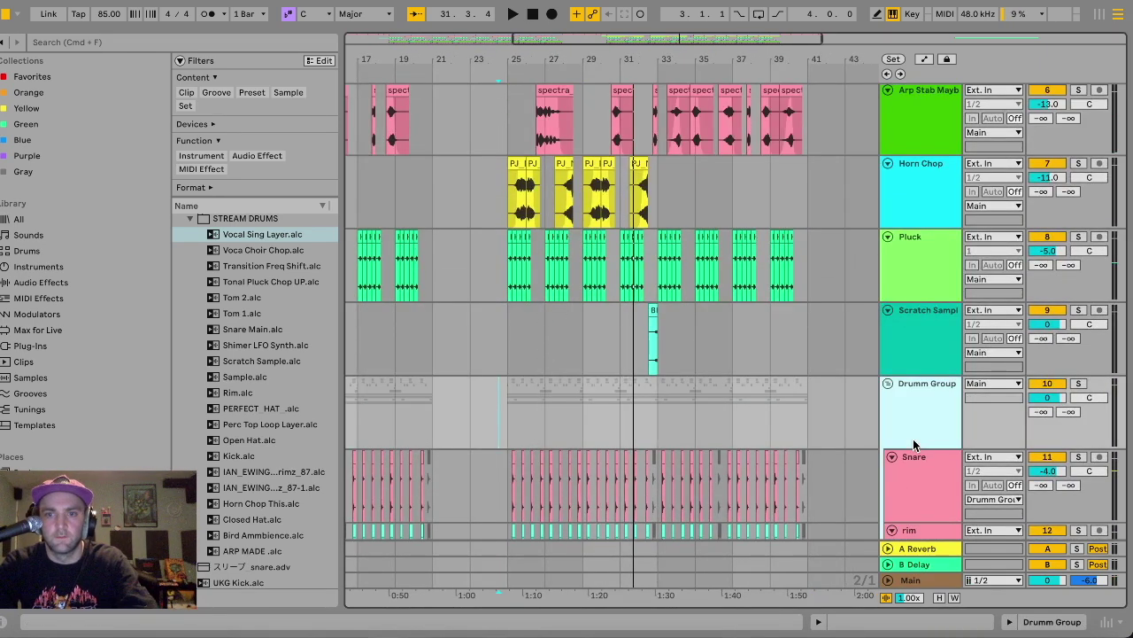
pyautogui.press('super+t')
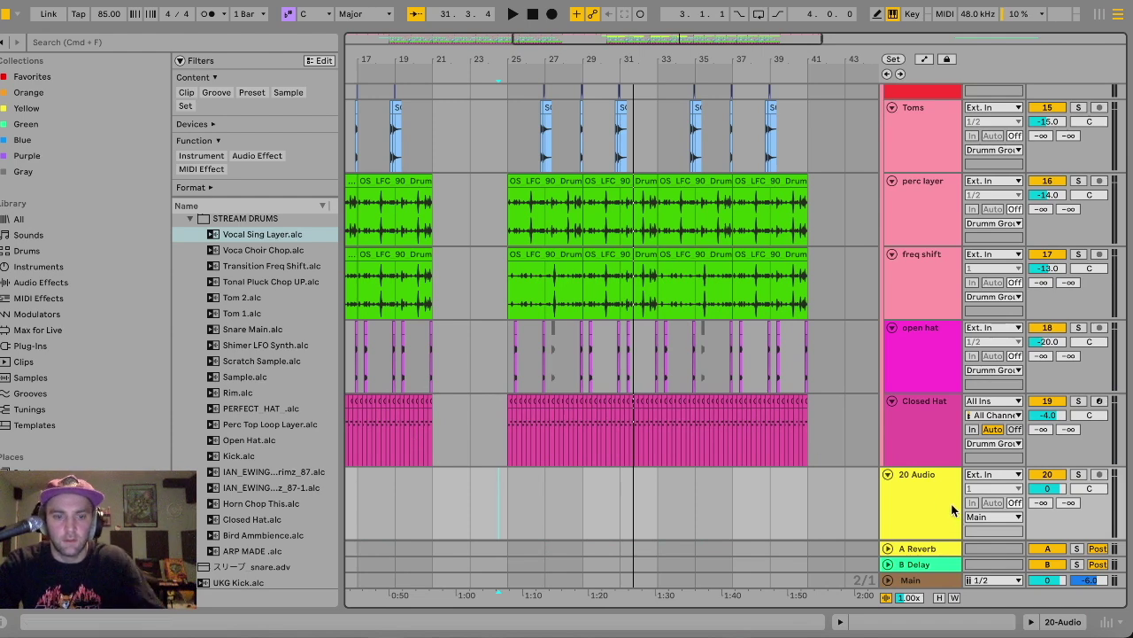
pyautogui.press('Delete')
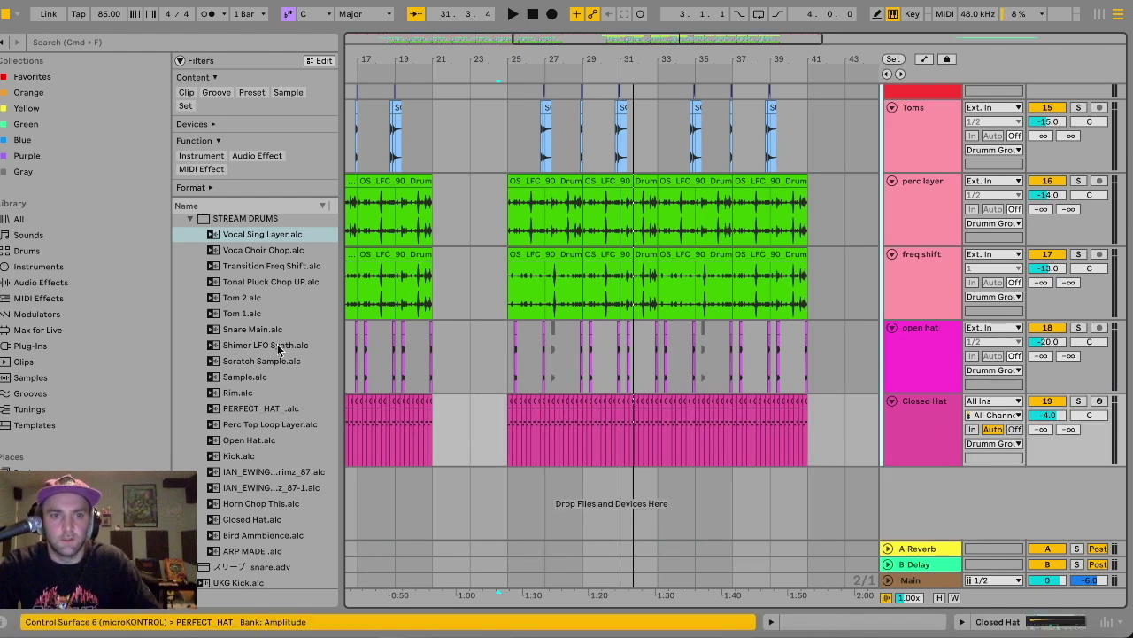
# Place the Transition Freq Shift clip from STREAM DRUMS at 43.1.1 on the open hat track and play it.
pyautogui.scroll(3, 278, 350)
pyautogui.hscroll(2, 786, 382)
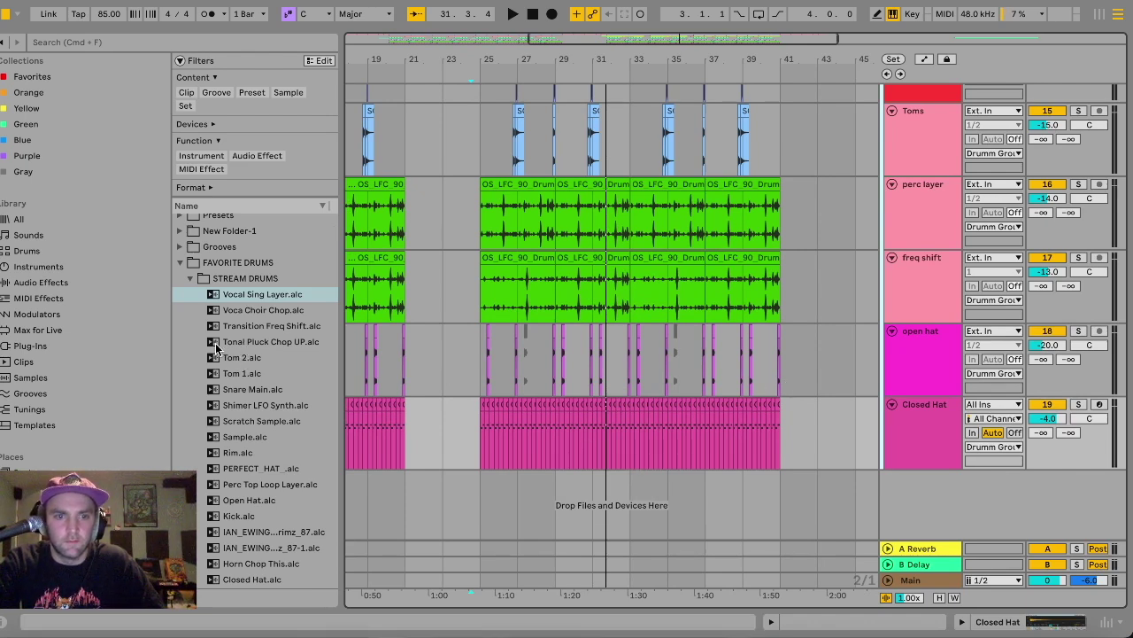
pyautogui.moveTo(216, 348); pyautogui.dragTo(276, 343)
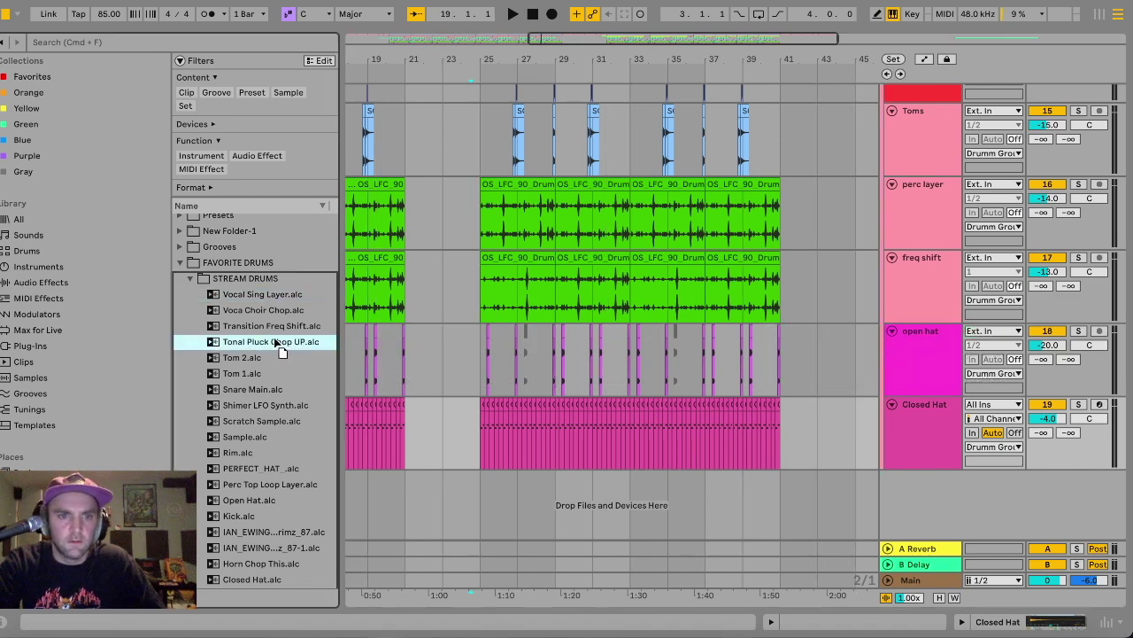
pyautogui.scroll(-2, 274, 336)
pyautogui.scroll(-2, 275, 337)
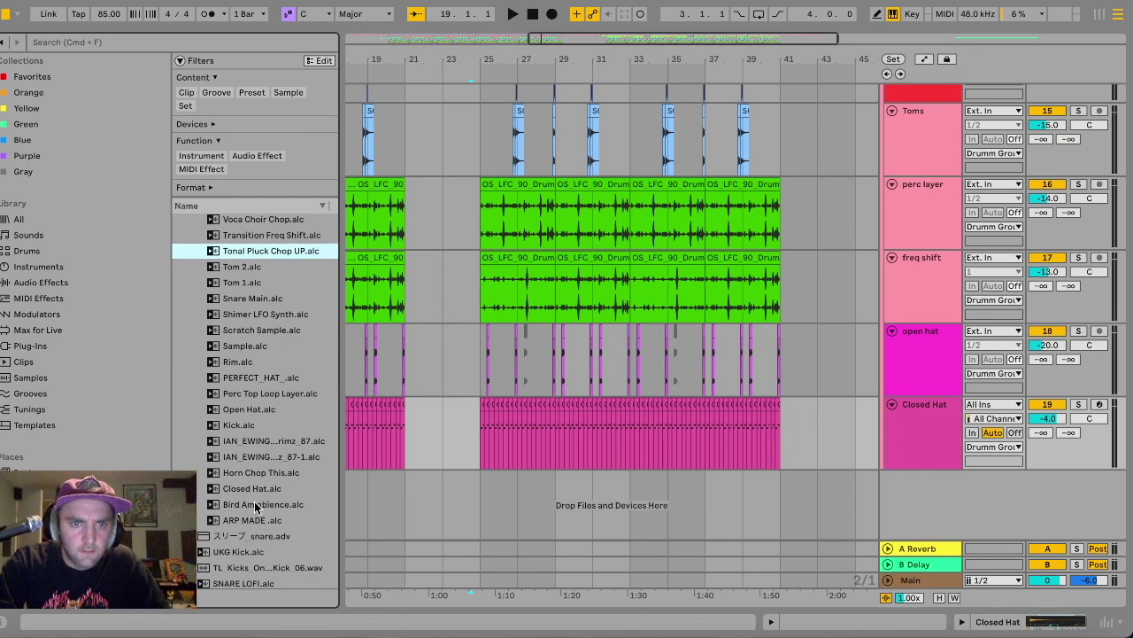
pyautogui.click(272, 236)
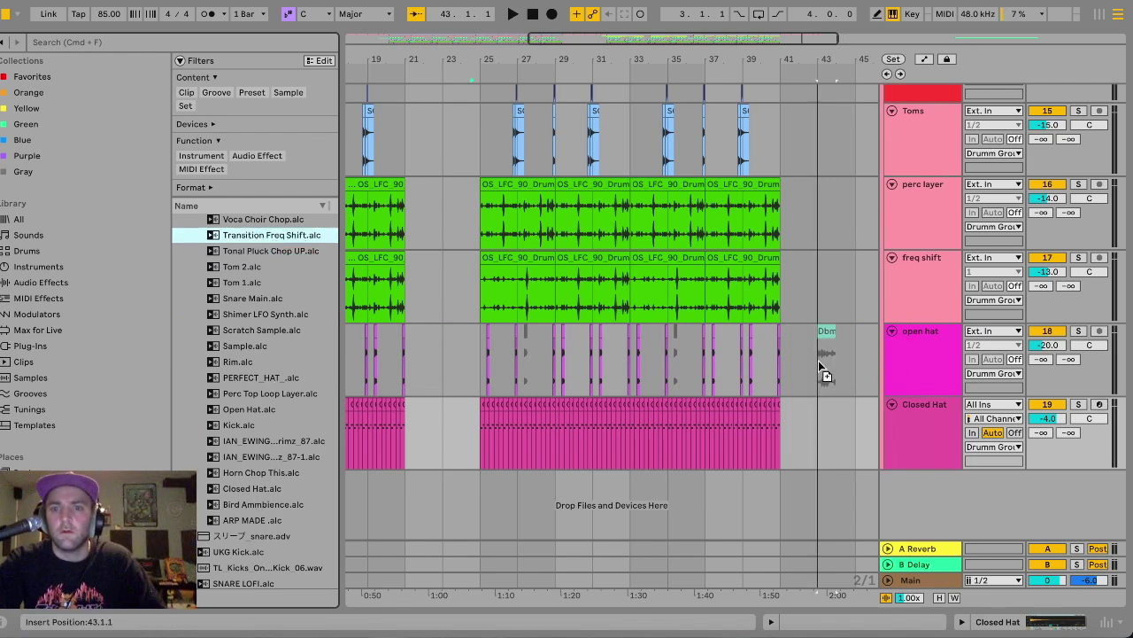
pyautogui.moveTo(819, 366); pyautogui.dragTo(820, 367)
pyautogui.press('space')
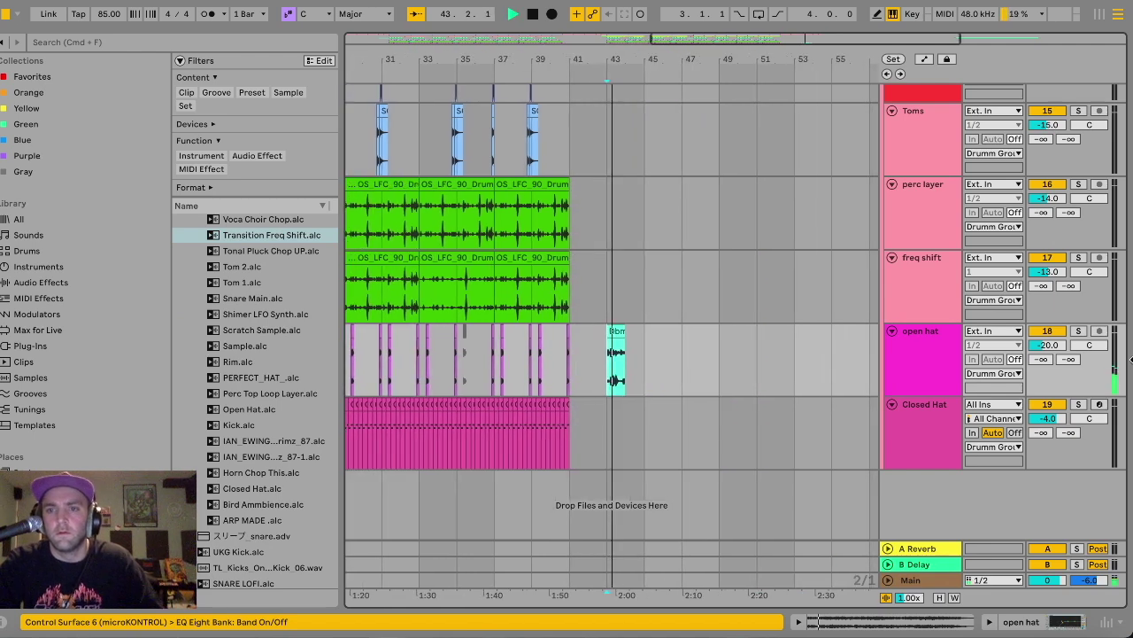
# Insert an audio track below open hat and move the transition clip at 43.1.1 onto it.
pyautogui.click(1080, 331)
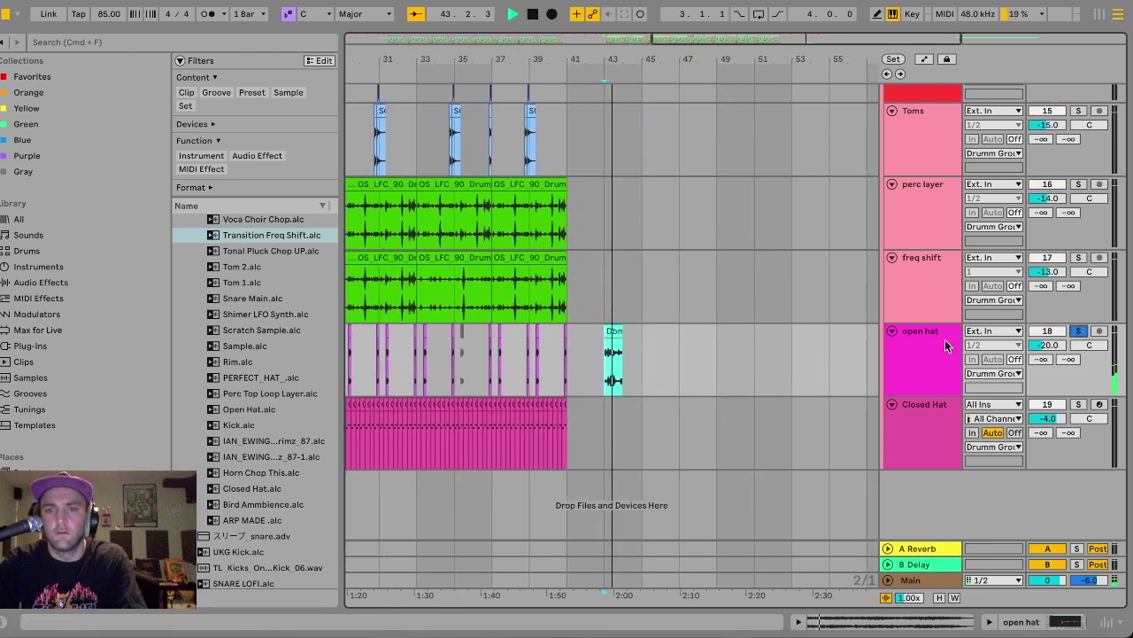
pyautogui.click(608, 334)
pyautogui.press('super+t')
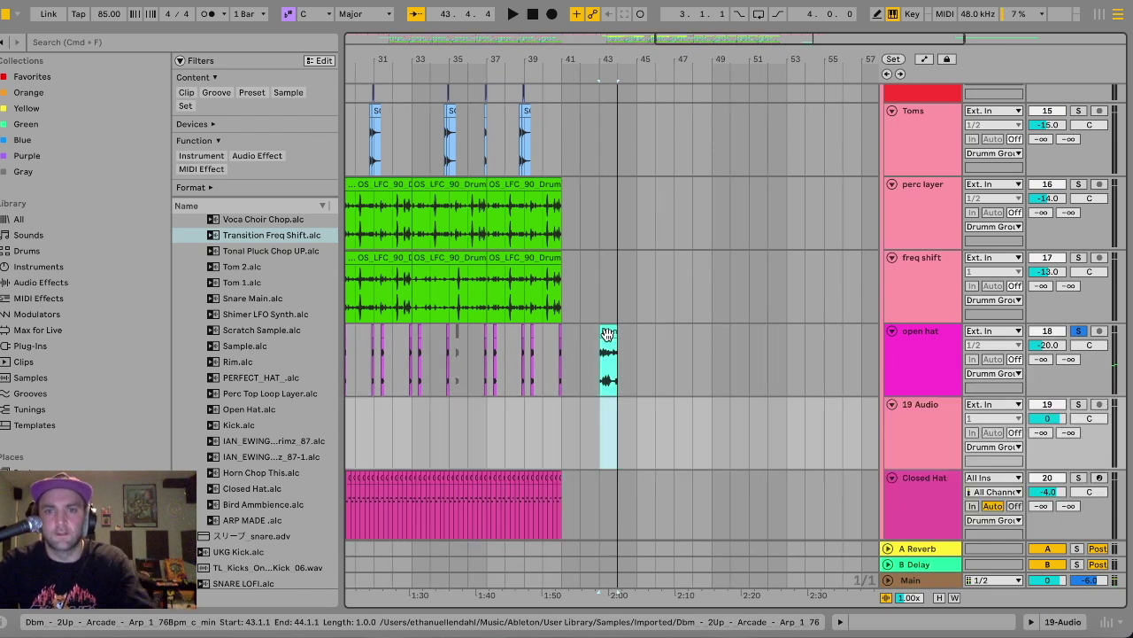
pyautogui.moveTo(607, 334); pyautogui.dragTo(609, 429)
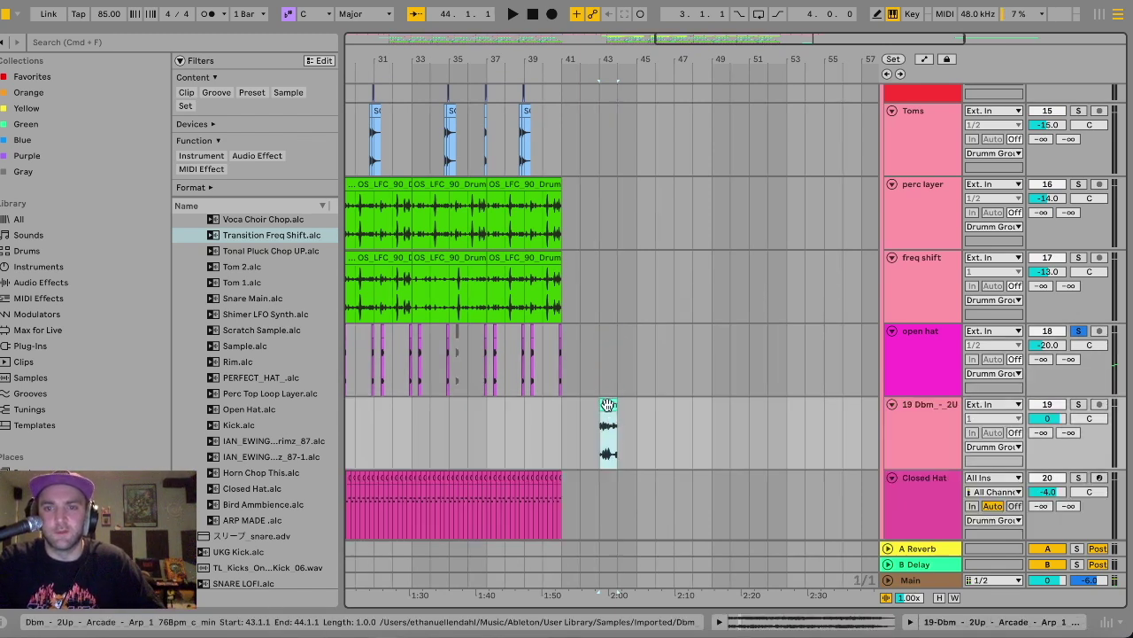
pyautogui.click(1078, 330)
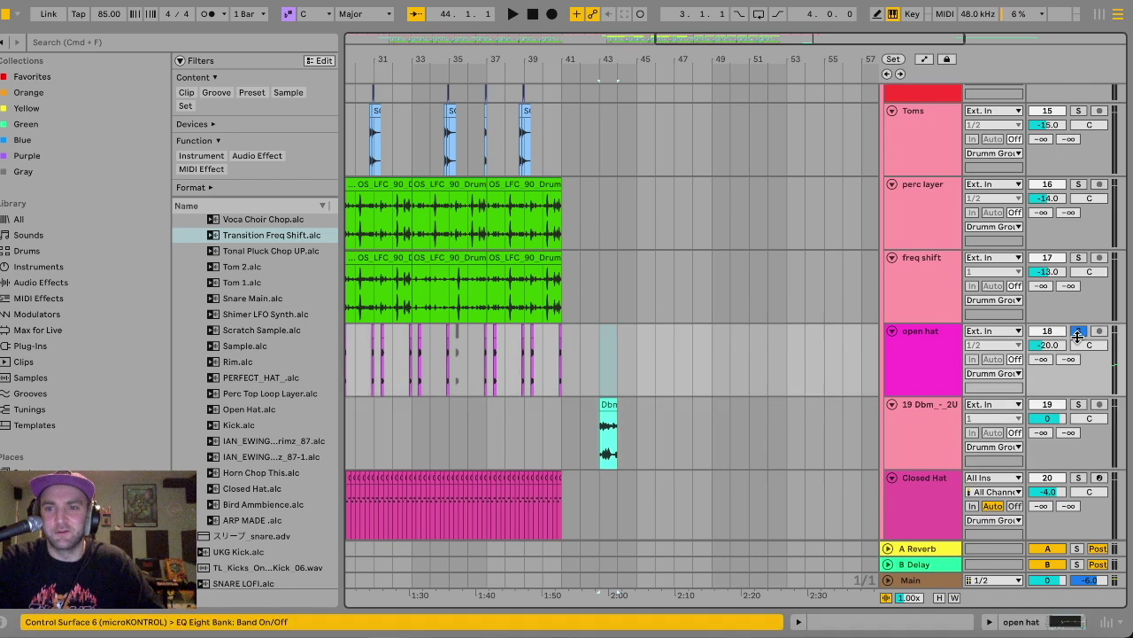
# Solo the new audio track, set the transition clip's Texture grain size to 263, and listen to it.
pyautogui.click(1079, 404)
pyautogui.doubleClick(608, 418)
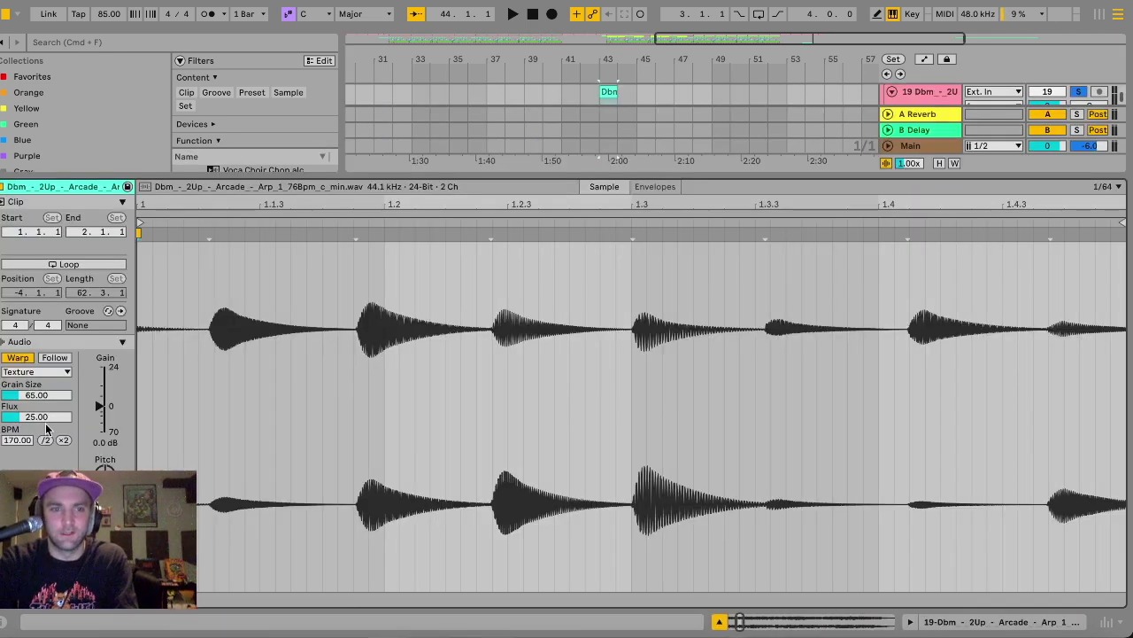
pyautogui.moveTo(50, 394); pyautogui.dragTo(51, 394)
pyautogui.press('space')
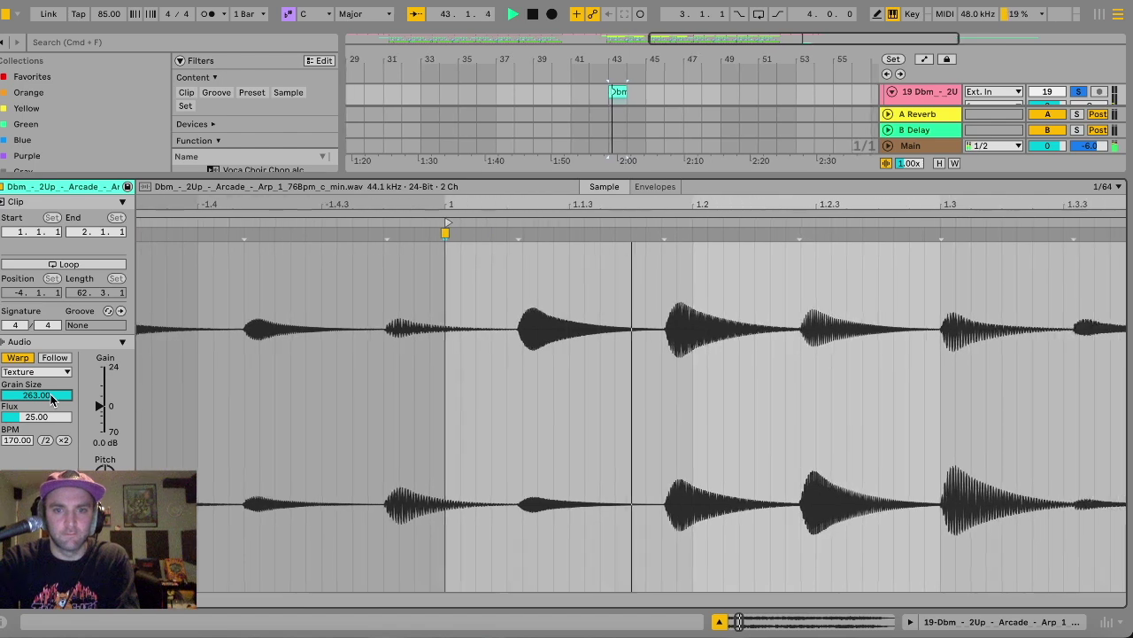
pyautogui.press('super+alt+l')
pyautogui.press('space')
# Add an EQ Eight with a low cut to the transition clip's track and listen to the filtered clip.
pyautogui.click(40, 282)
pyautogui.scroll(-5, 268, 325)
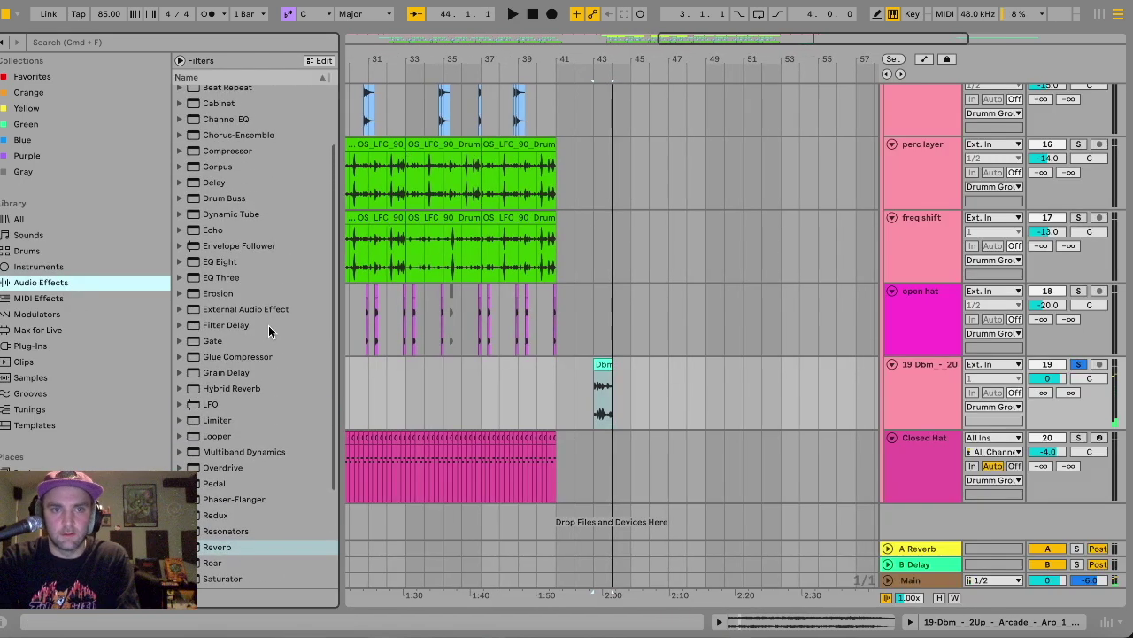
pyautogui.click(220, 262)
pyautogui.doubleClick(220, 262)
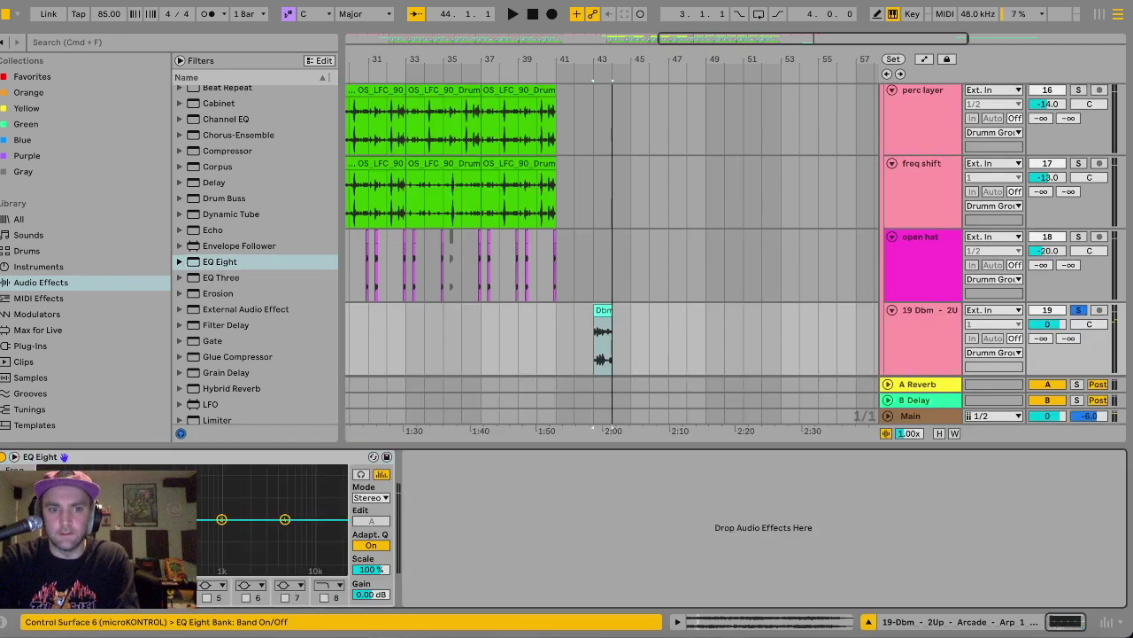
pyautogui.press('space')
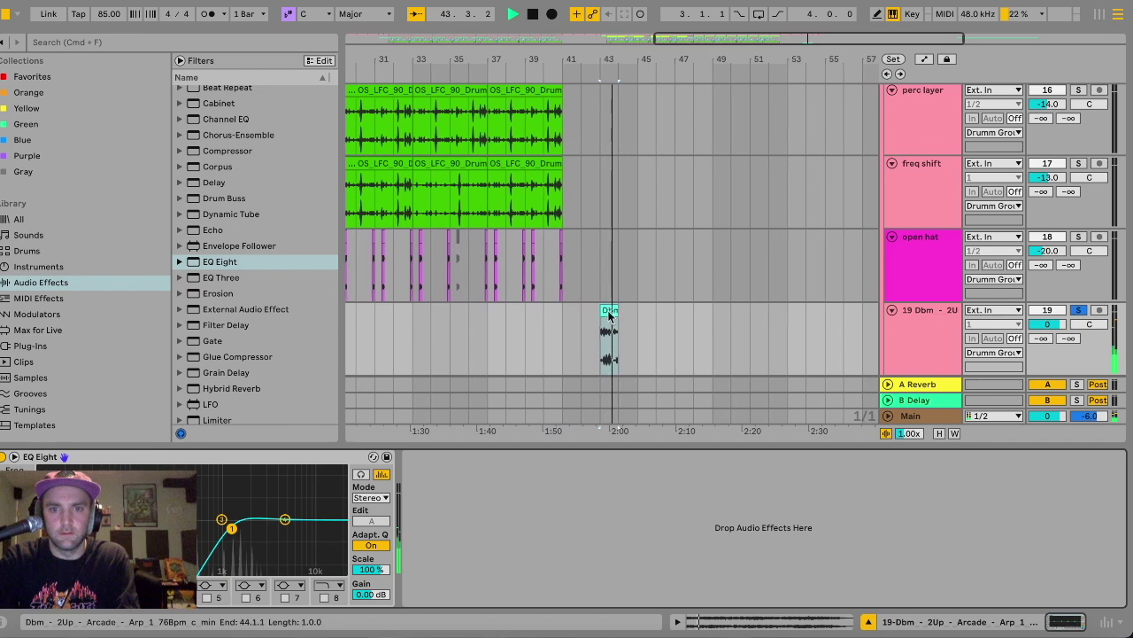
pyautogui.doubleClick(608, 310)
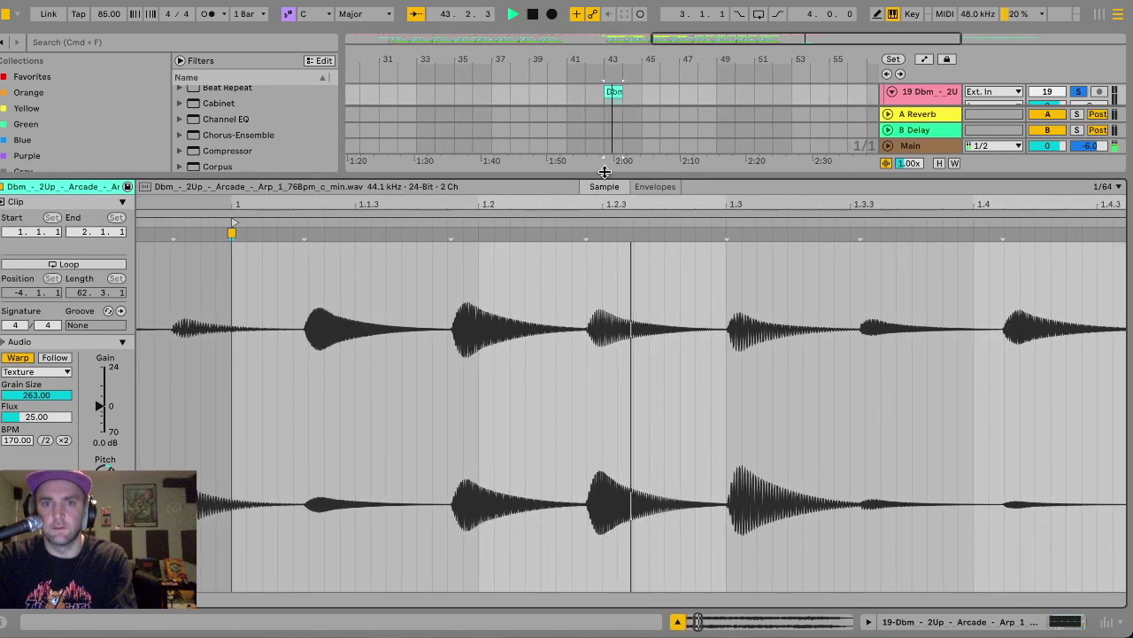
pyautogui.press('super+alt+l')
pyautogui.press('space')
# Unsolo the track, paste a copy of the transition clip at 26.4.1, and shape it with a long fade-in and fade-out.
pyautogui.hscroll(-10, 600, 362)
pyautogui.click(645, 379)
pyautogui.press('+')
pyautogui.press('space')
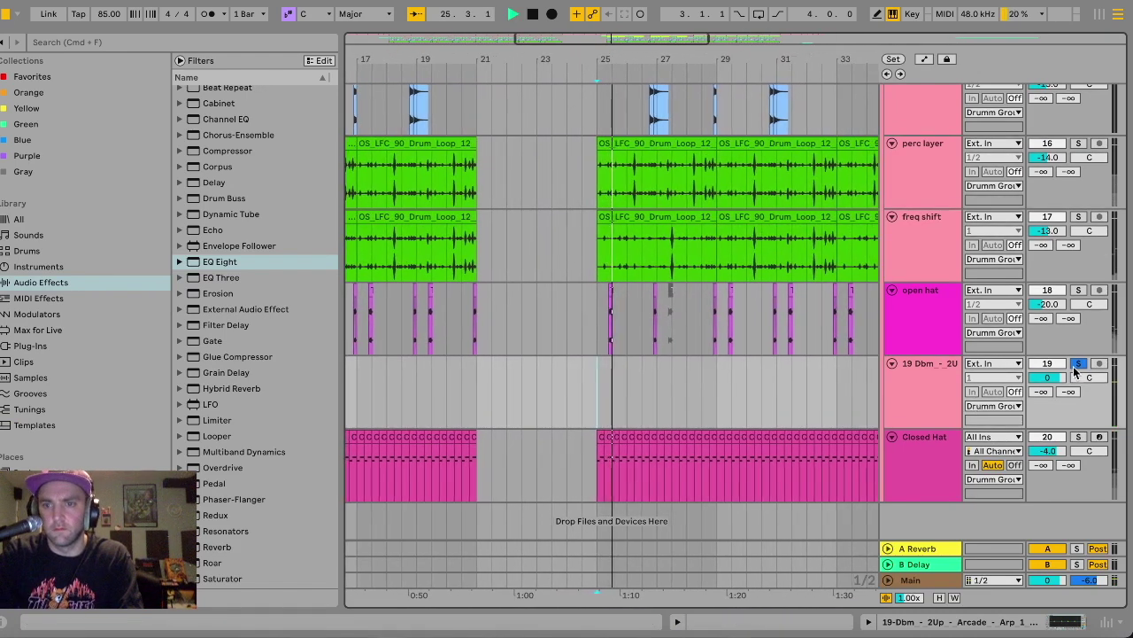
pyautogui.click(634, 409)
pyautogui.press('+')
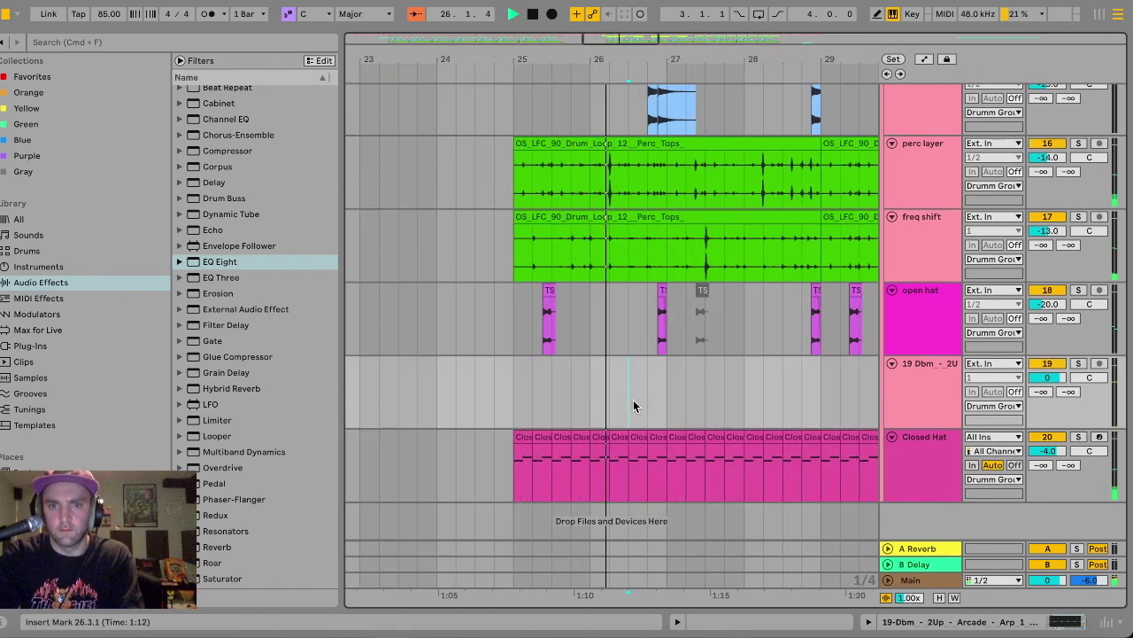
pyautogui.press('super+v')
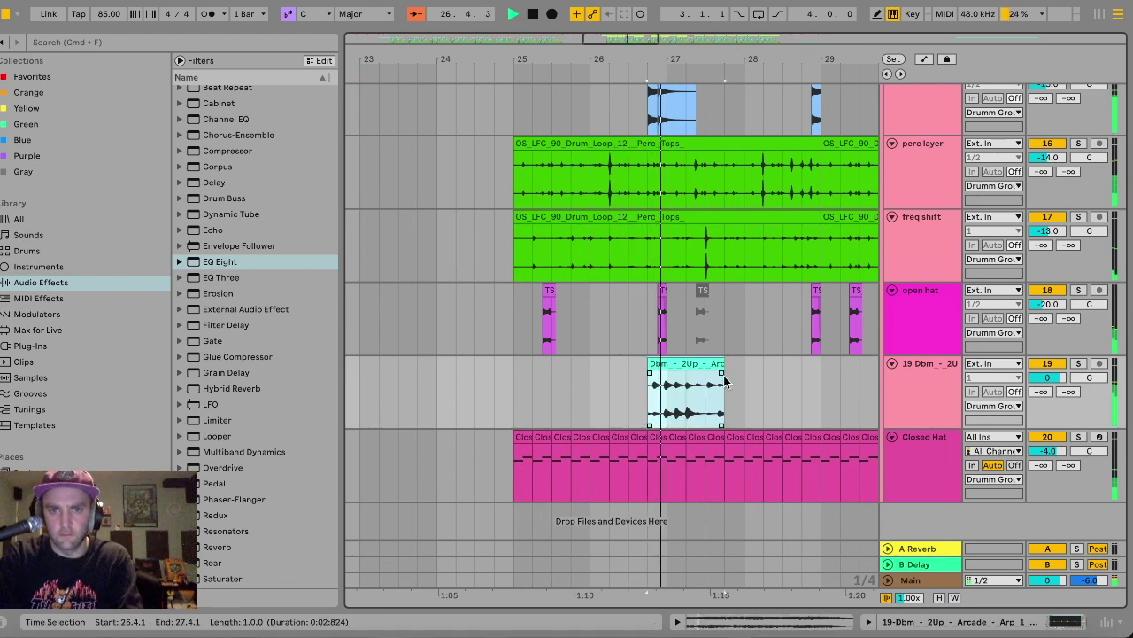
pyautogui.moveTo(700, 375); pyautogui.dragTo(690, 378)
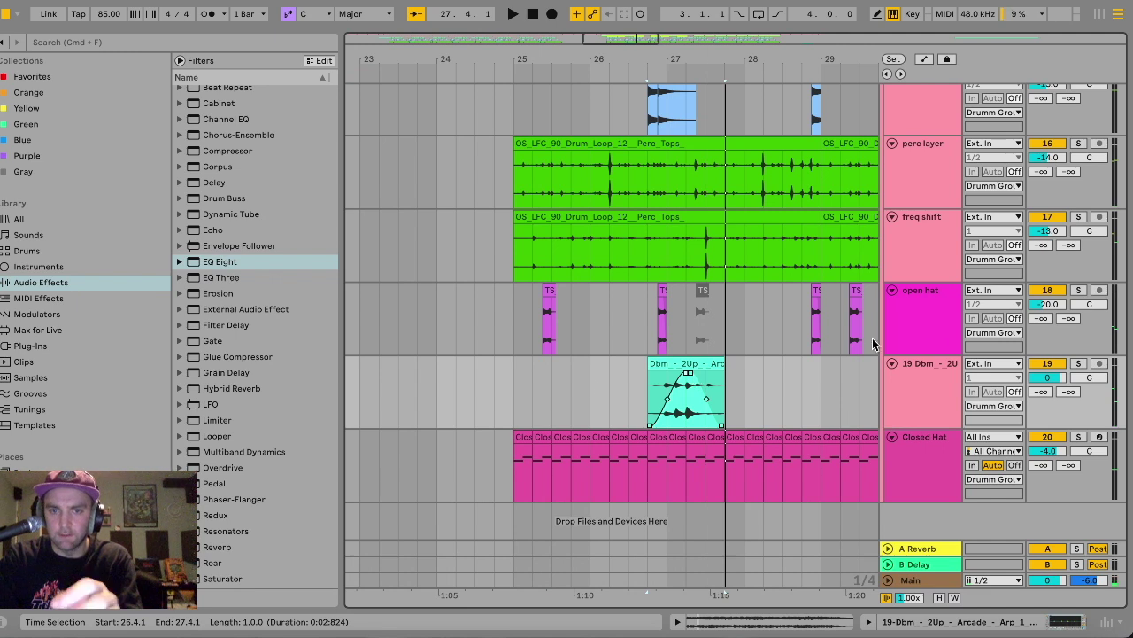
# Rename the transition clip's track as Stutter and check the clip's sample view.
pyautogui.click(938, 395)
pyautogui.write('Stutt')
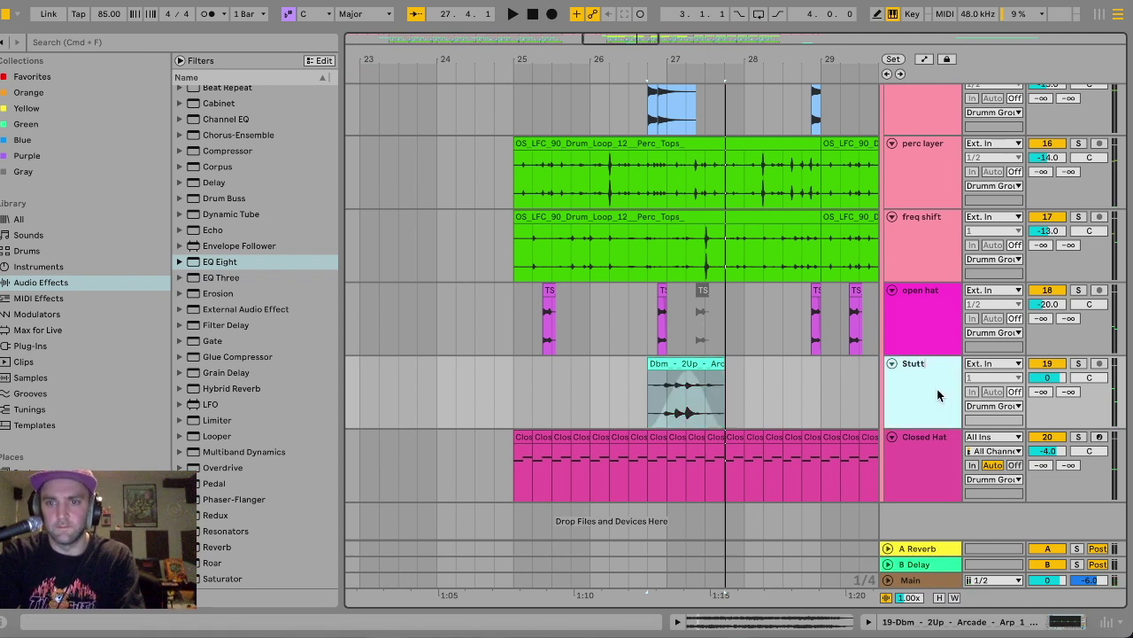
pyautogui.write('er')
pyautogui.press('Return')
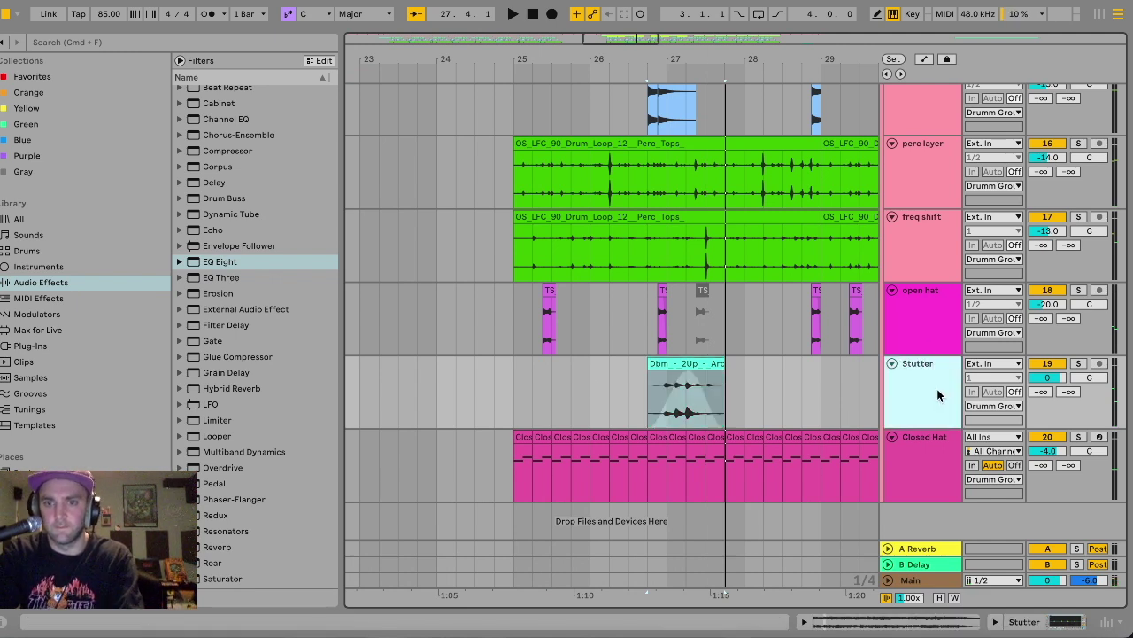
pyautogui.doubleClick(685, 368)
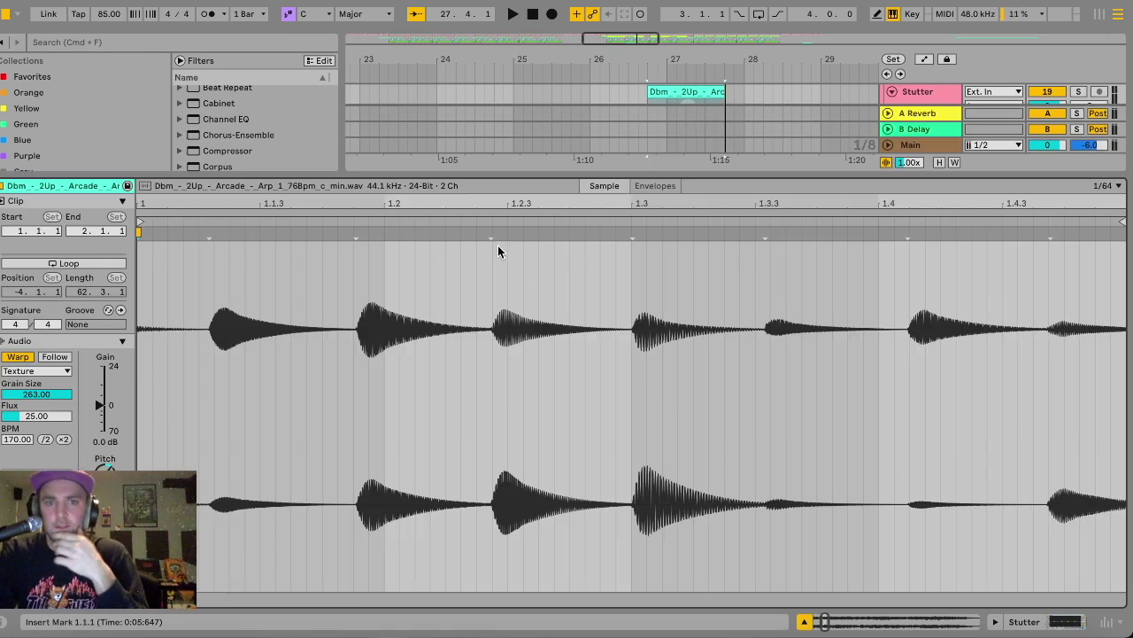
pyautogui.hotkey('ctrl', 'alt', 'l')
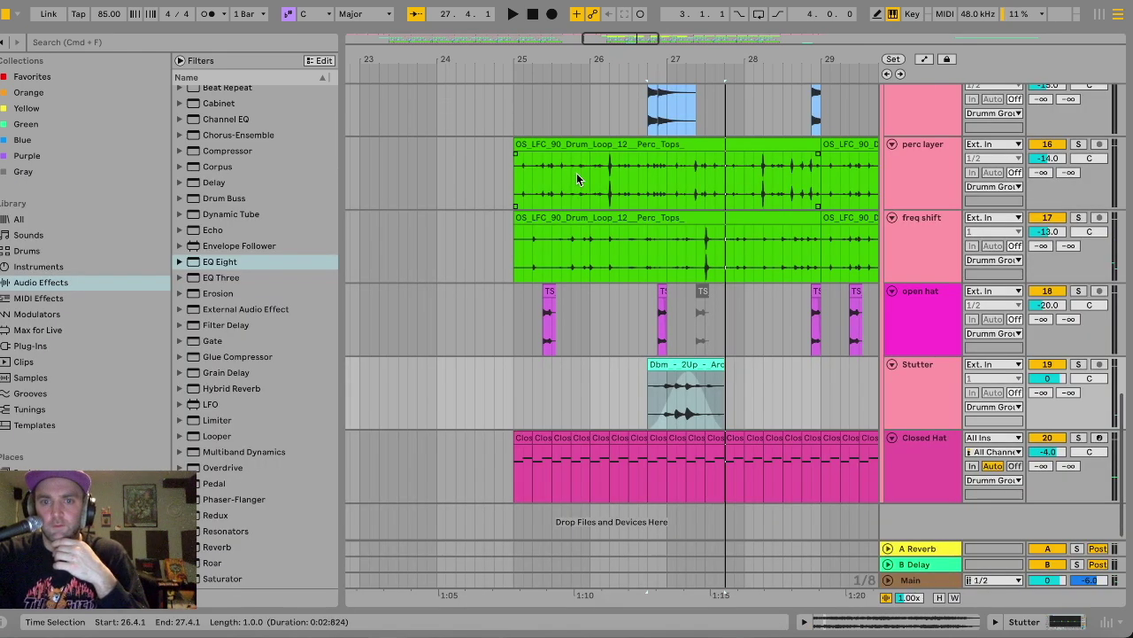
# Play the second section from 25.1.1 to hear the Stutter clip with the other tracks.
pyautogui.click(512, 391)
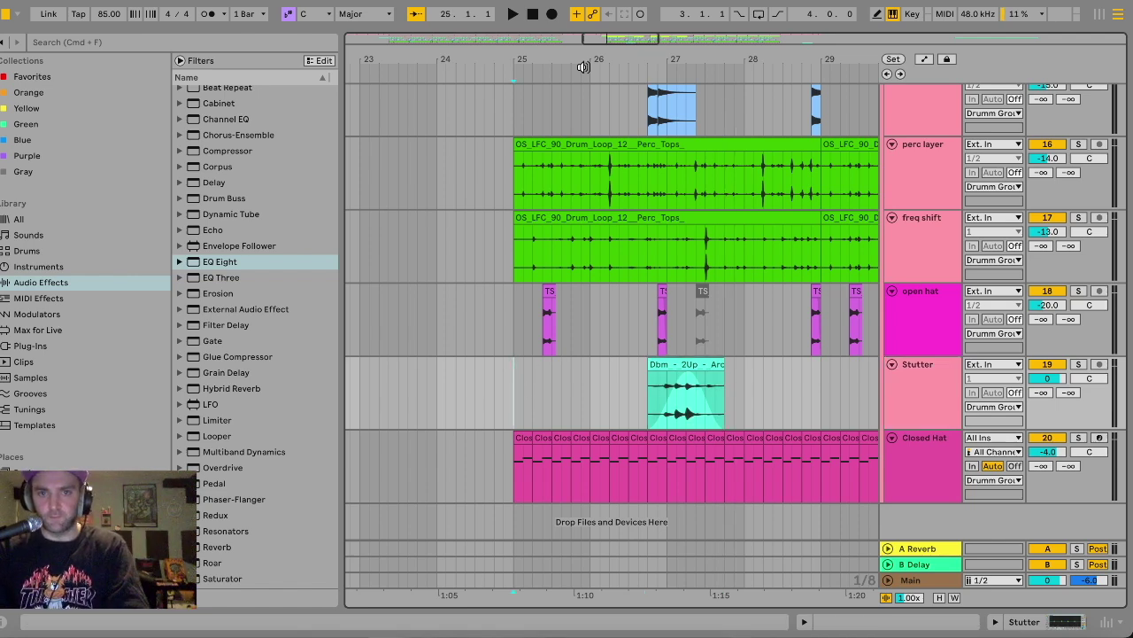
pyautogui.scroll(-2, 597, 315)
pyautogui.click(557, 379)
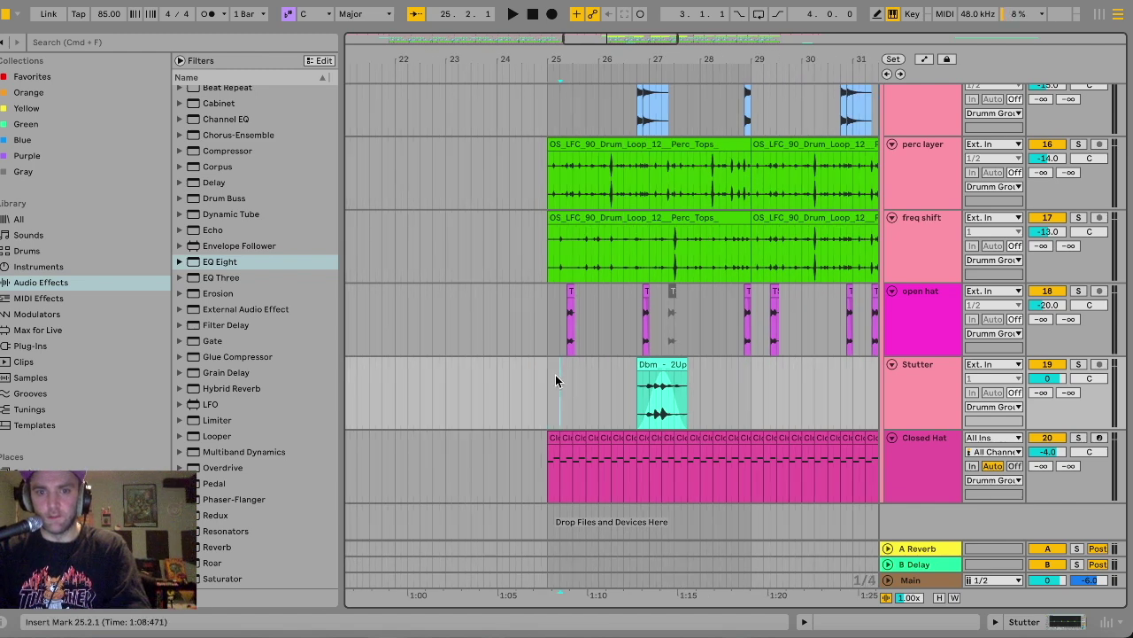
pyautogui.press('space')
pyautogui.hscroll(-1, 567, 381)
pyautogui.press('super+2')
pyautogui.click(598, 398)
pyautogui.press('space')
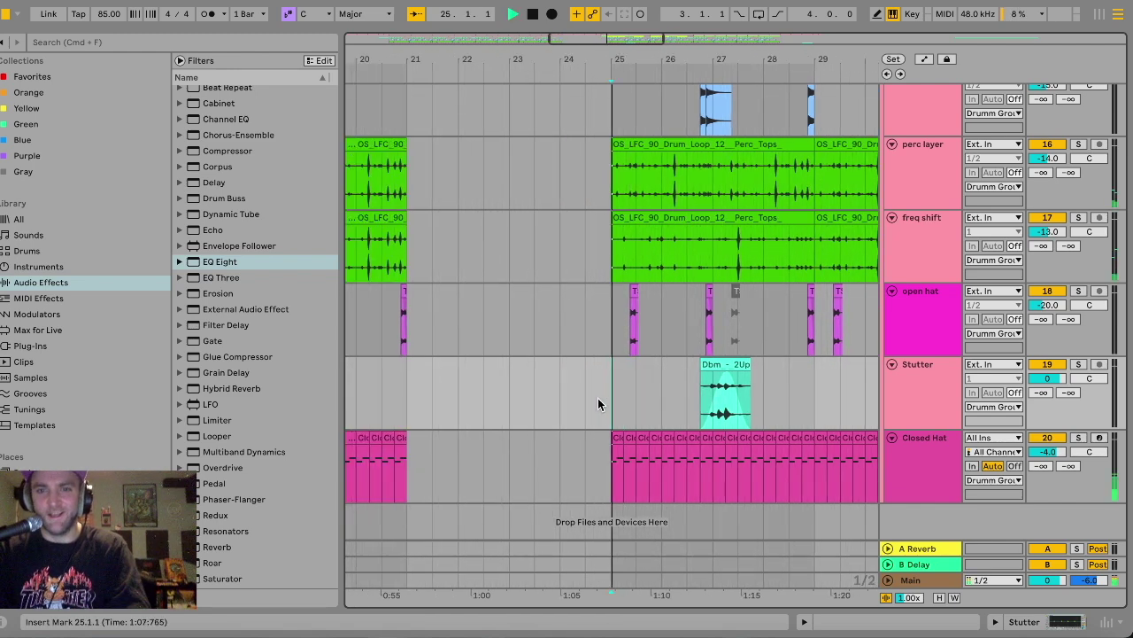
# Duplicate the Stutter track's range from 25.1.1 to 29.1.1 three times to fill the section up to 41.1.1.
pyautogui.hscroll(3, 598, 398)
pyautogui.moveTo(490, 401); pyautogui.dragTo(691, 391)
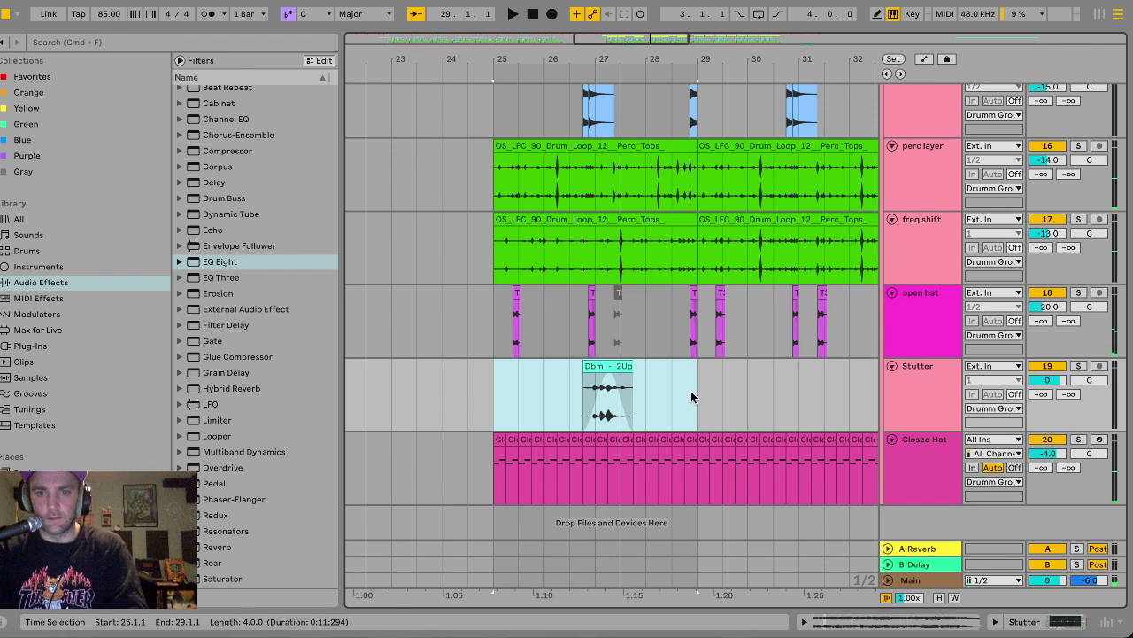
pyautogui.press('super+d')
pyautogui.press('super+d')
pyautogui.press('super+d')
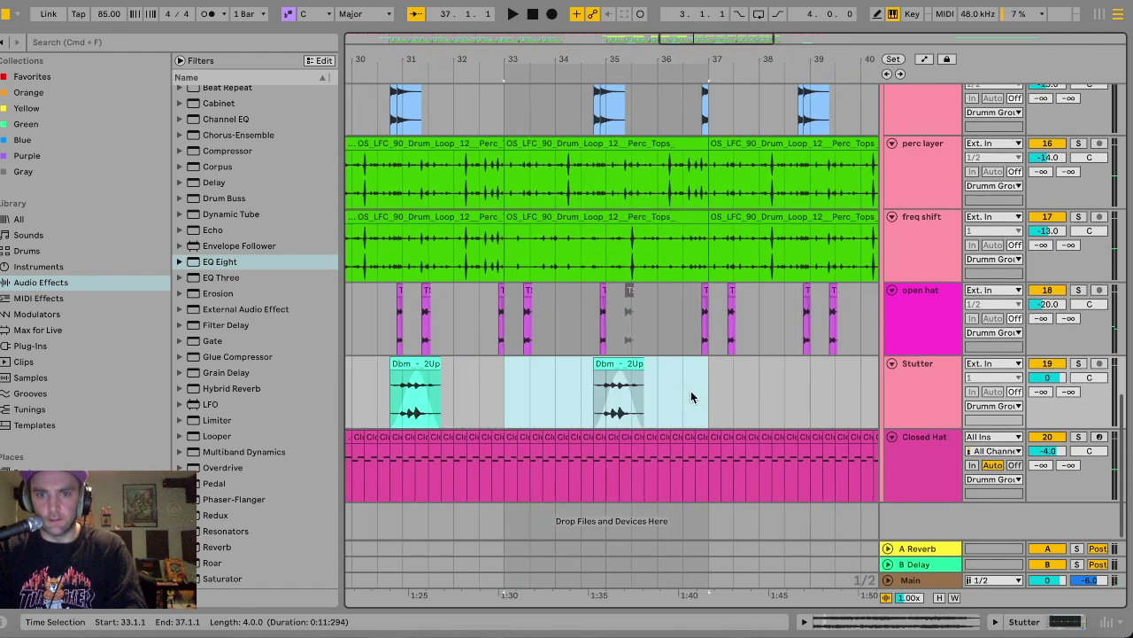
# Delete the leftover Stutter clip at 43.1.1.
pyautogui.hscroll(3, 782, 372)
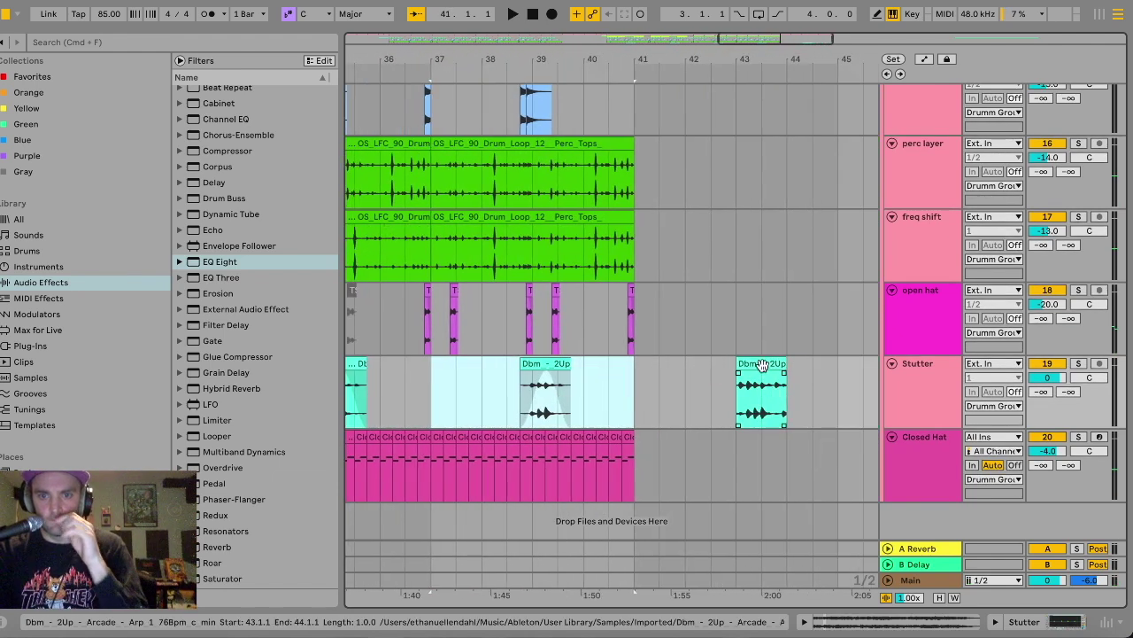
pyautogui.click(762, 372)
pyautogui.press('Delete')
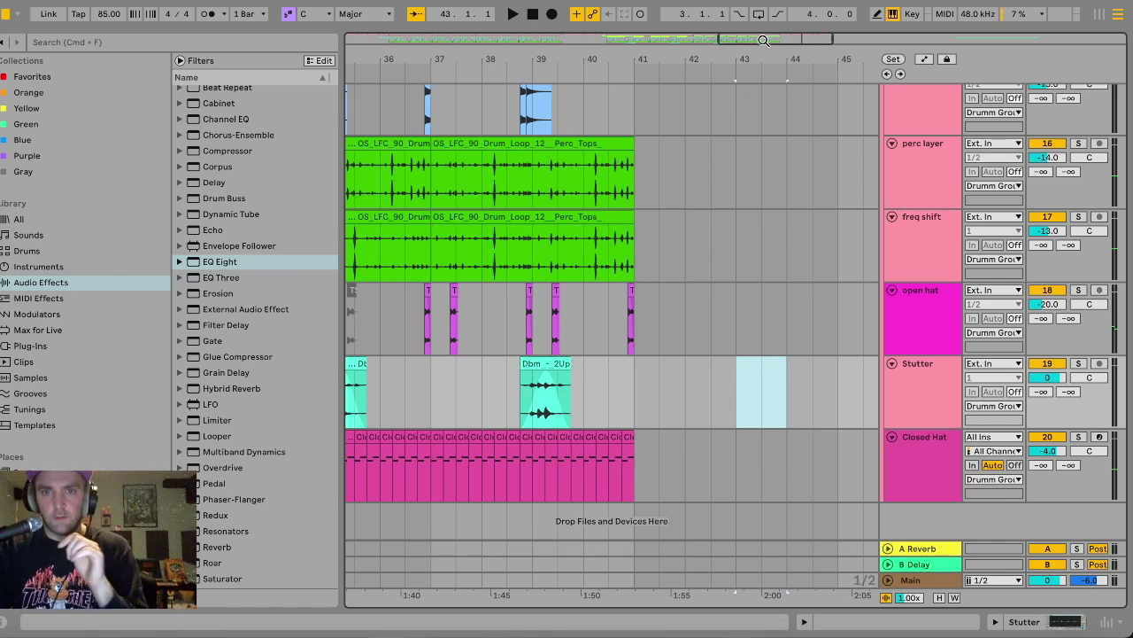
# Insert a bird ambience audio track below Serato Sample, place the Bird Ammbience clip from 1.1.1 to 5.1.1 and open its sample view.
pyautogui.moveTo(763, 40); pyautogui.dragTo(763, 20)
pyautogui.scroll(15, 615, 286)
pyautogui.hscroll(-15, 614, 287)
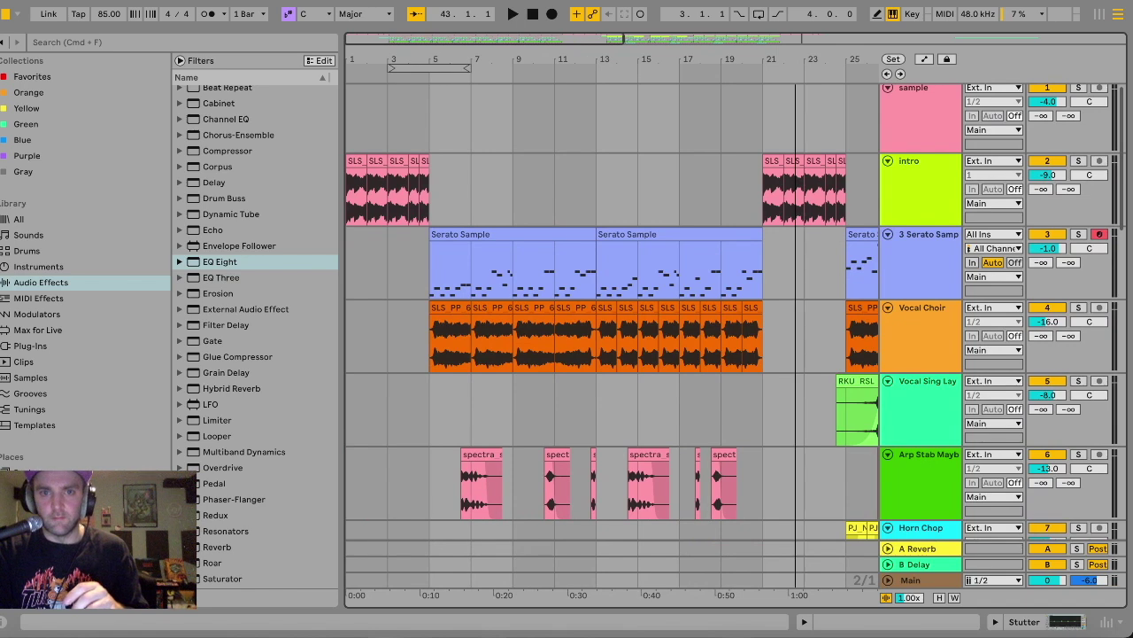
pyautogui.moveTo(623, 40); pyautogui.dragTo(601, 230)
pyautogui.scroll(-1, 444, 242)
pyautogui.click(353, 246)
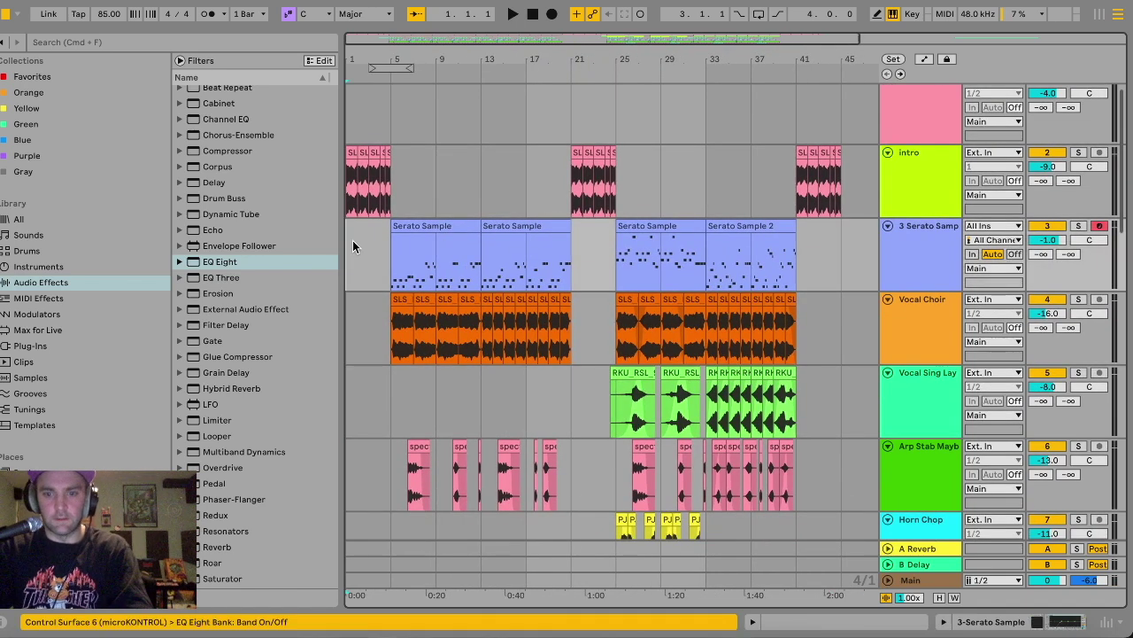
pyautogui.scroll(5, 353, 246)
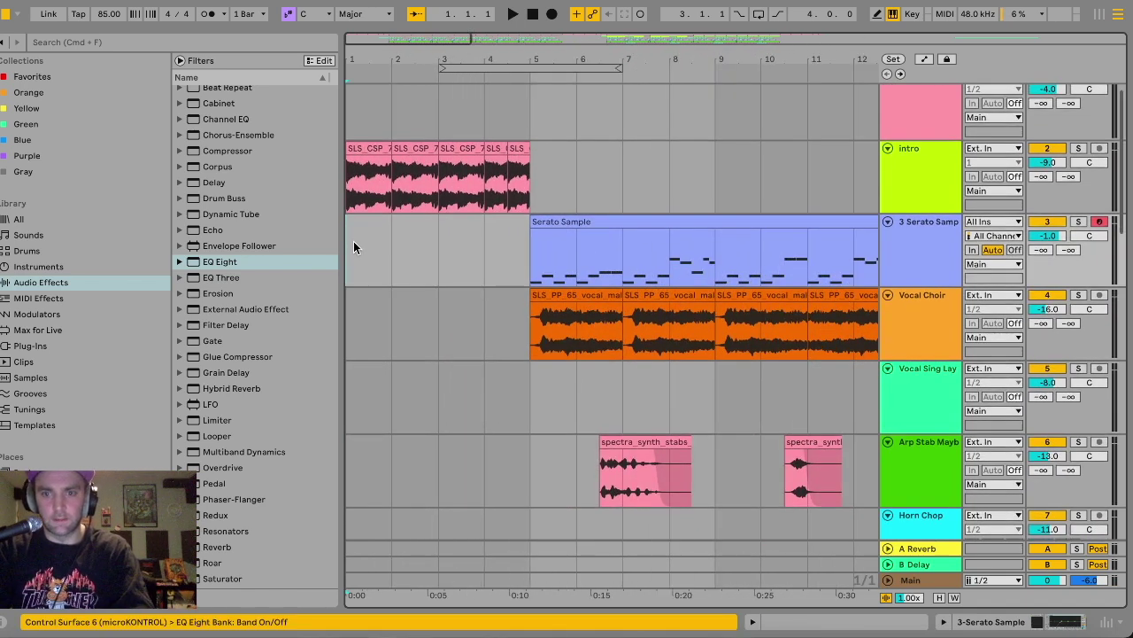
pyautogui.press('super+t')
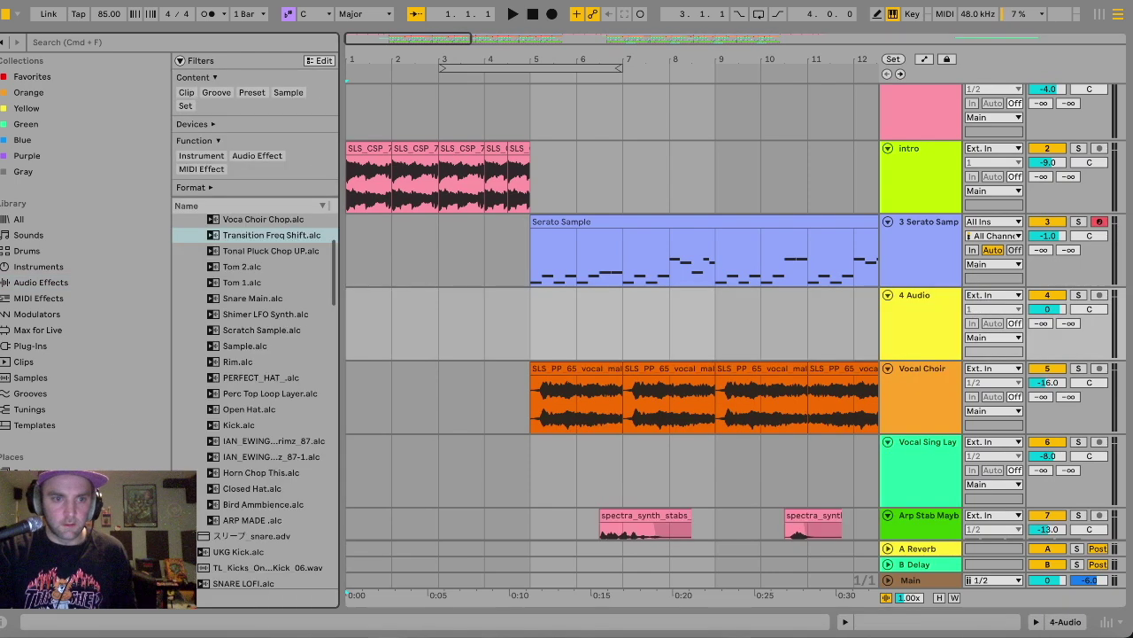
pyautogui.moveTo(257, 509); pyautogui.dragTo(498, 301)
pyautogui.doubleClick(471, 295)
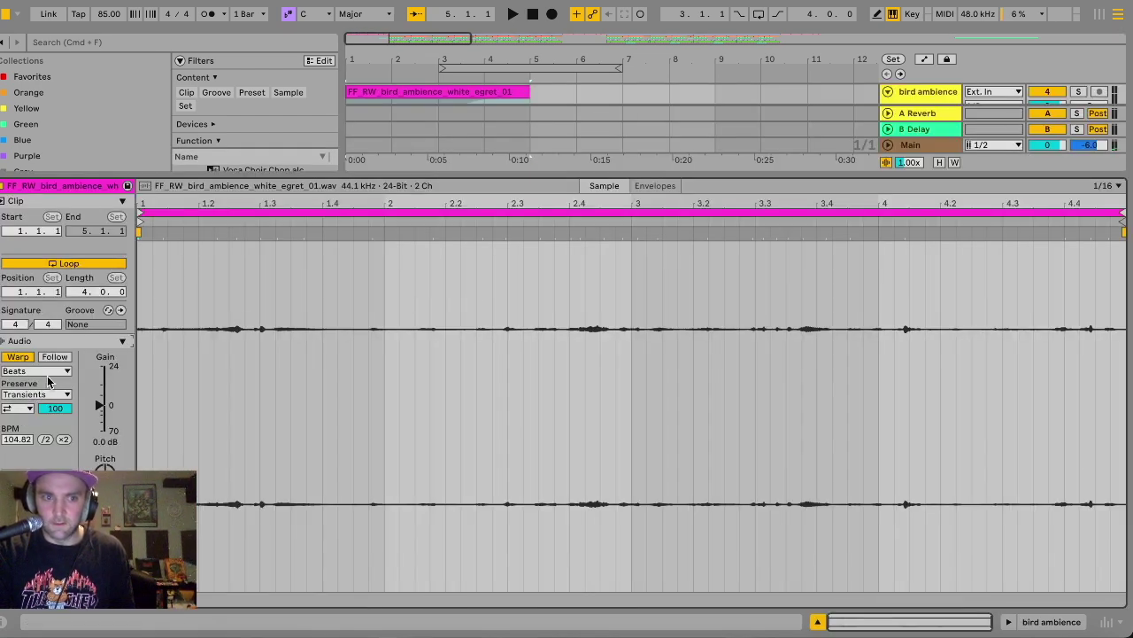
# Set the bird ambience clip's warp mode to Complex and close its sample view.
pyautogui.click(55, 371)
pyautogui.click(33, 434)
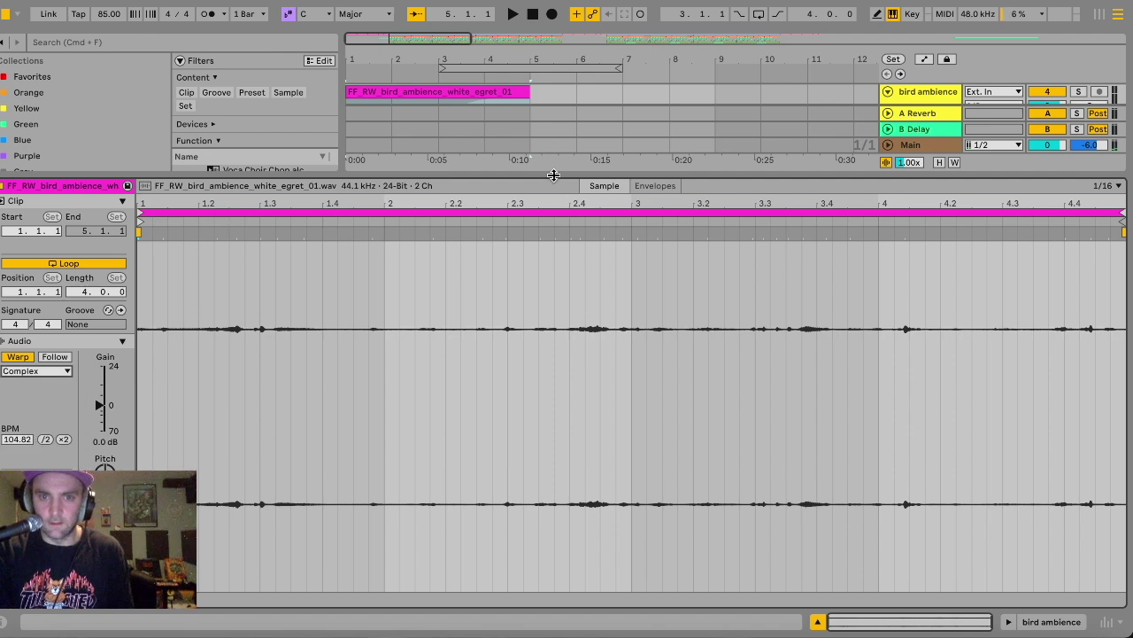
pyautogui.click(554, 175)
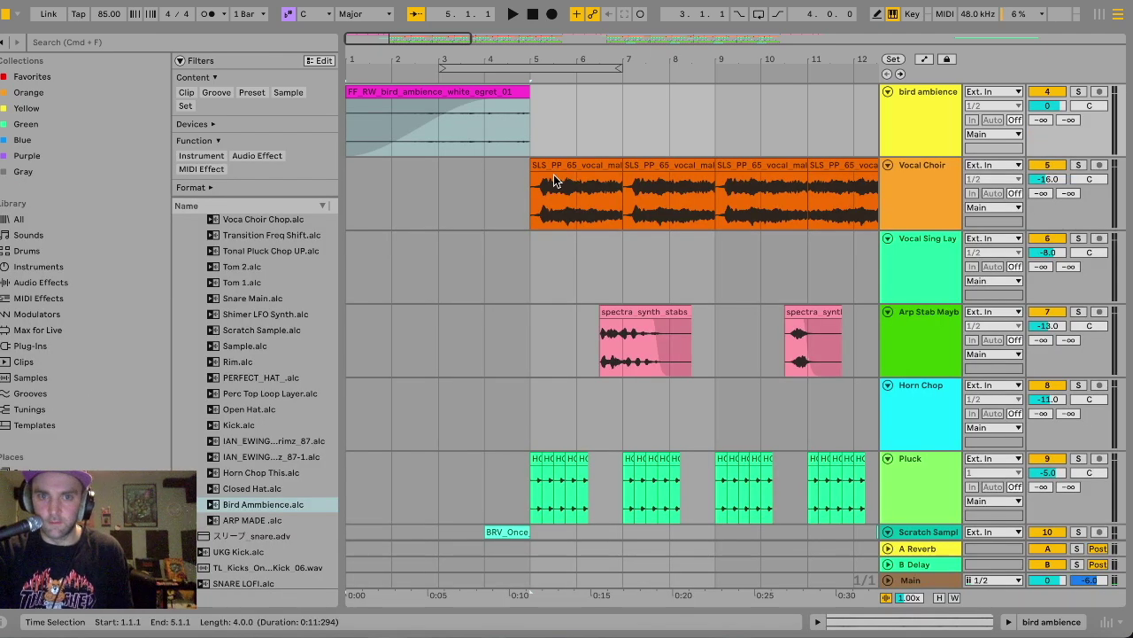
# Copy the bird ambience clip from the intro to 41.1.1 on the same track.
pyautogui.click(434, 91)
pyautogui.moveTo(414, 37); pyautogui.dragTo(414, 11)
pyautogui.scroll(1, 495, 175)
pyautogui.scroll(3, 495, 175)
pyautogui.hscroll(15, 495, 175)
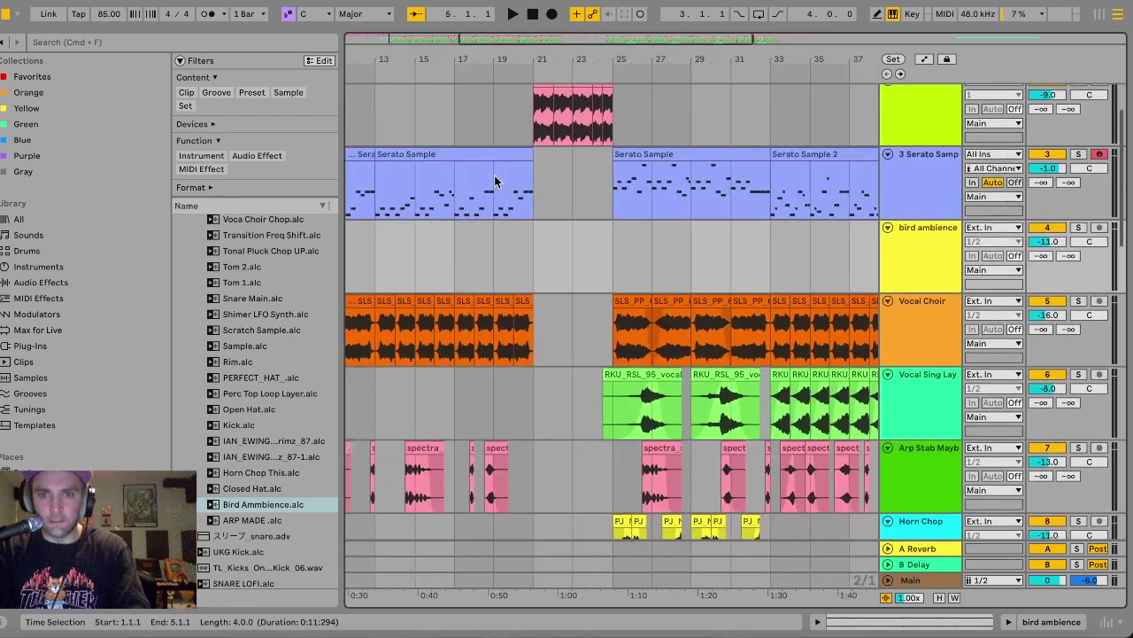
pyautogui.hscroll(-15, 494, 181)
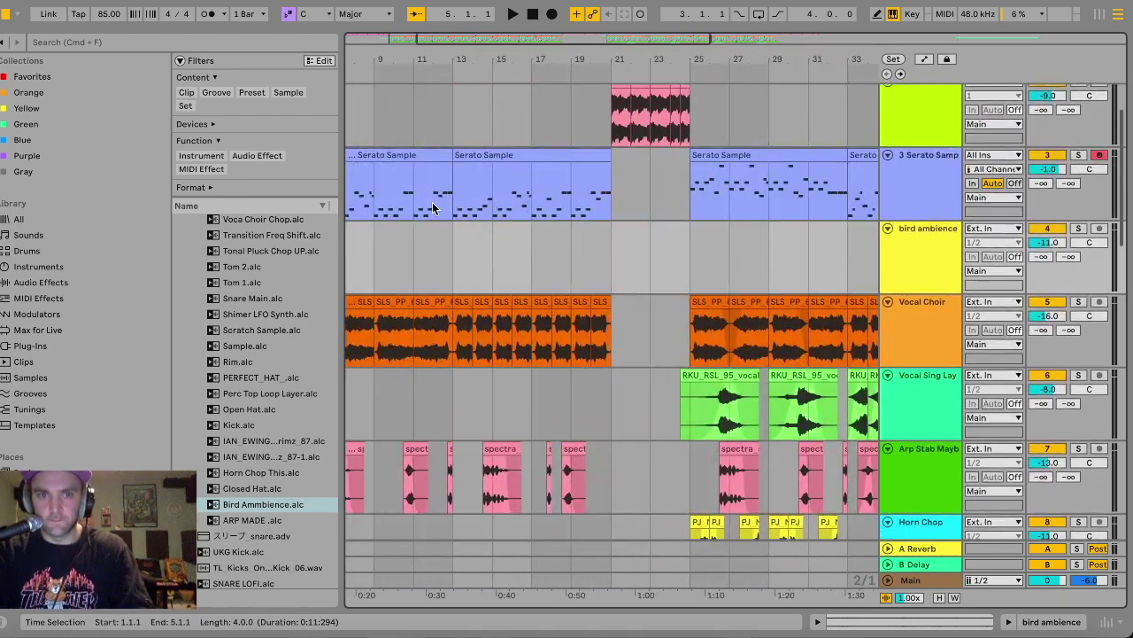
pyautogui.hscroll(15, 568, 284)
pyautogui.click(654, 244)
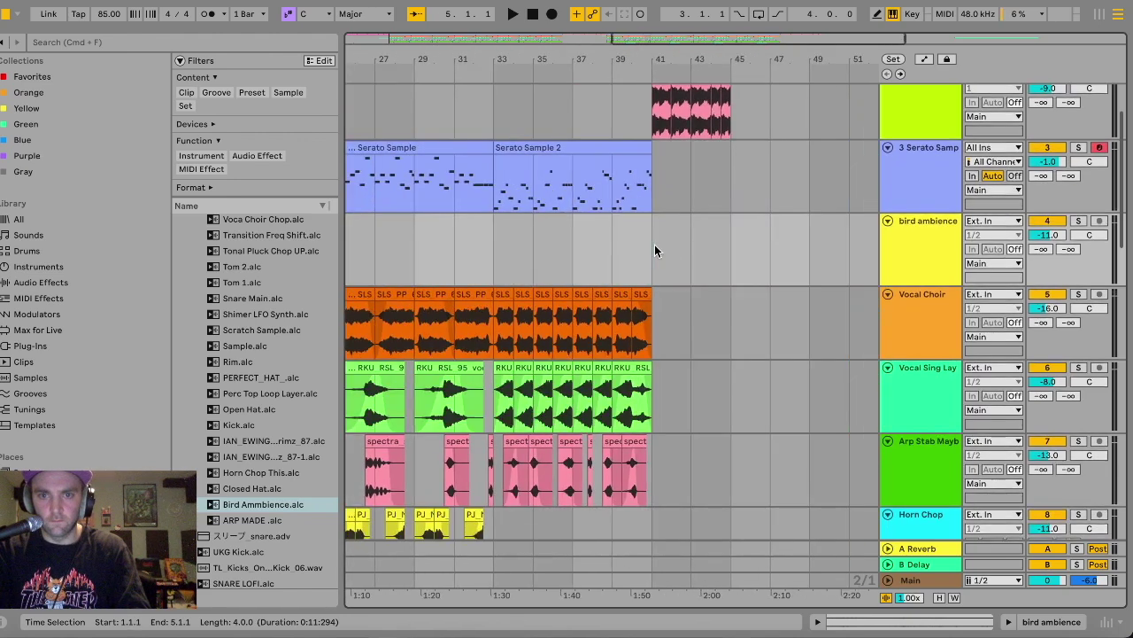
pyautogui.hotkey('ctrl', 'v')
pyautogui.scroll(3, 761, 212)
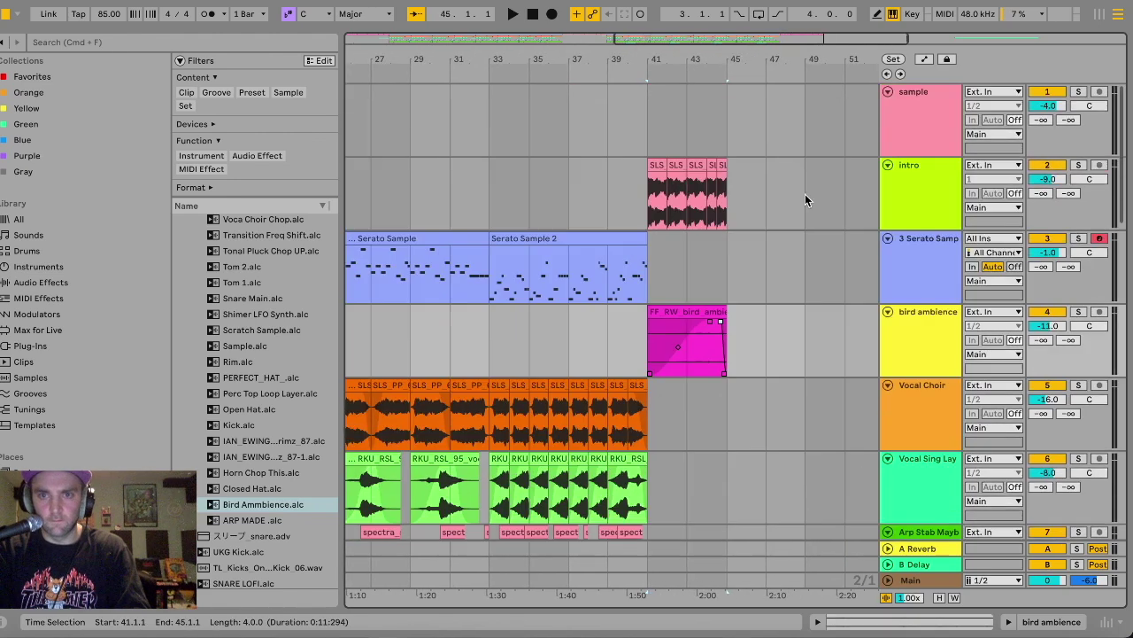
# Show automation and make the intro track's VERB THROW Throw AF! envelope fall gradually from 45.1.1 to zero at about bar 47.
pyautogui.doubleClick(946, 191)
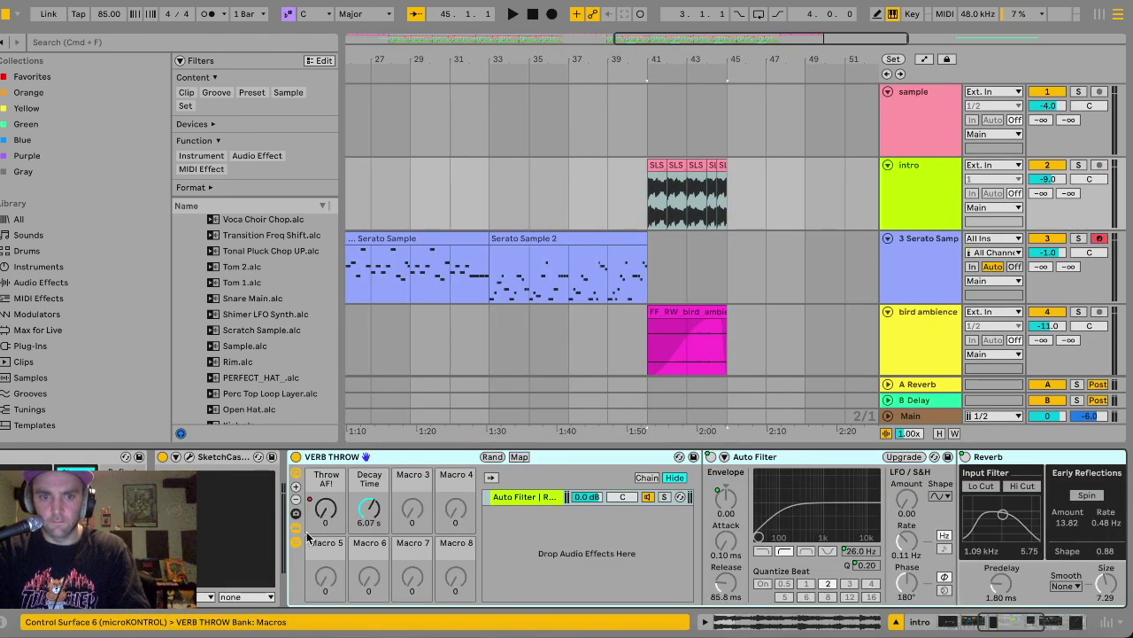
pyautogui.click(924, 59)
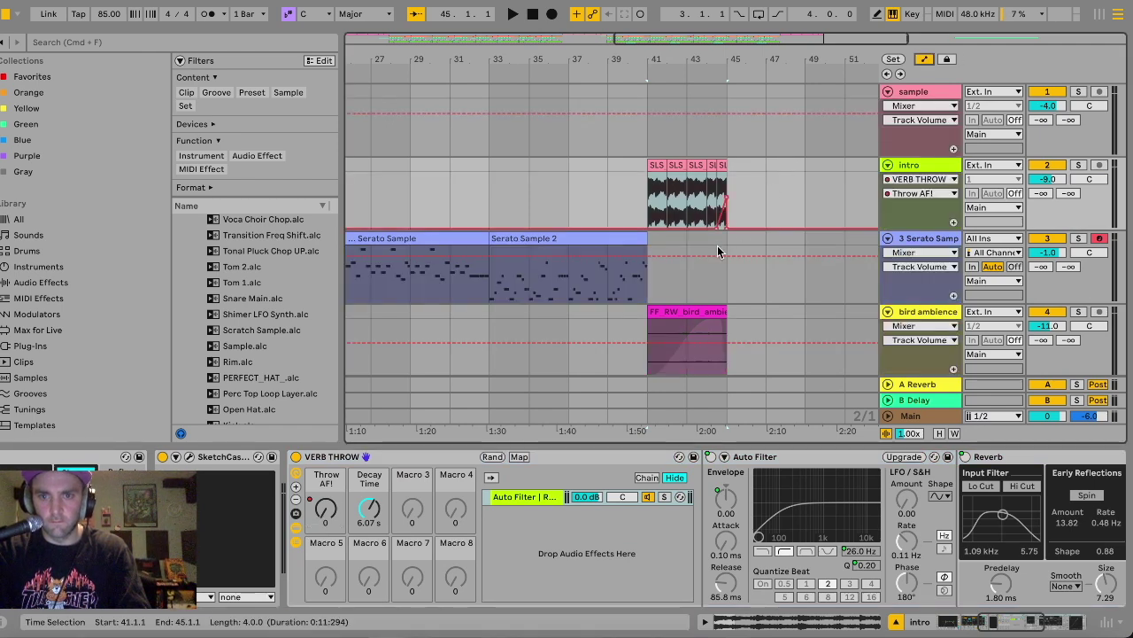
pyautogui.moveTo(726, 227); pyautogui.dragTo(769, 231)
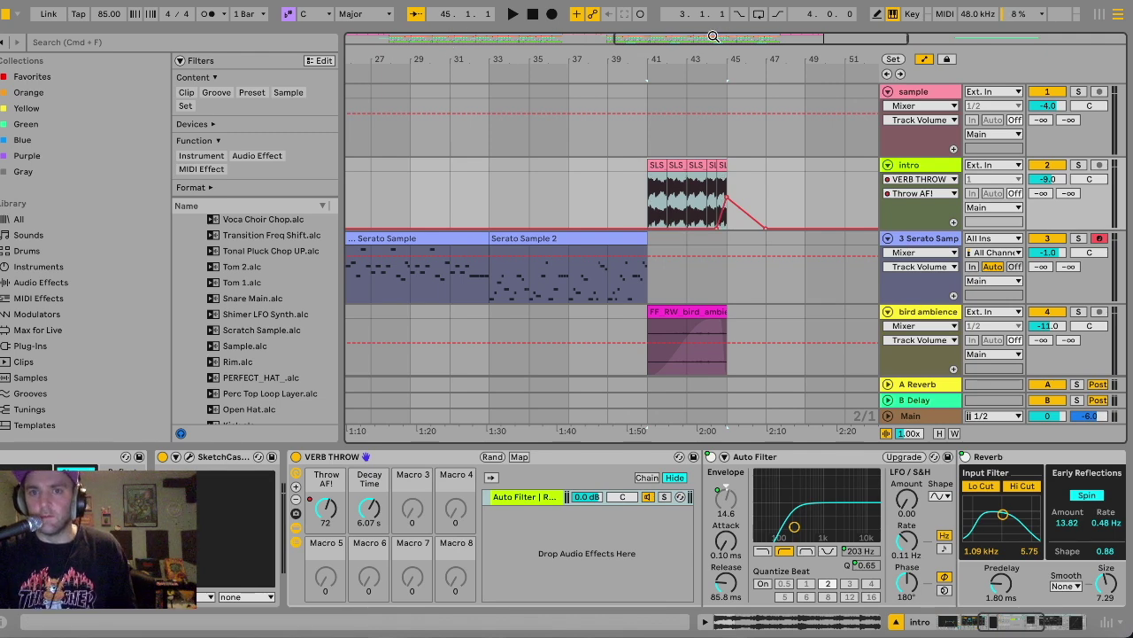
# Play the arrangement from 1.1.1 past bar 41, following the tracks to review both sections and the transitions between them.
pyautogui.moveTo(714, 36); pyautogui.dragTo(702, 53)
pyautogui.doubleClick(570, 448)
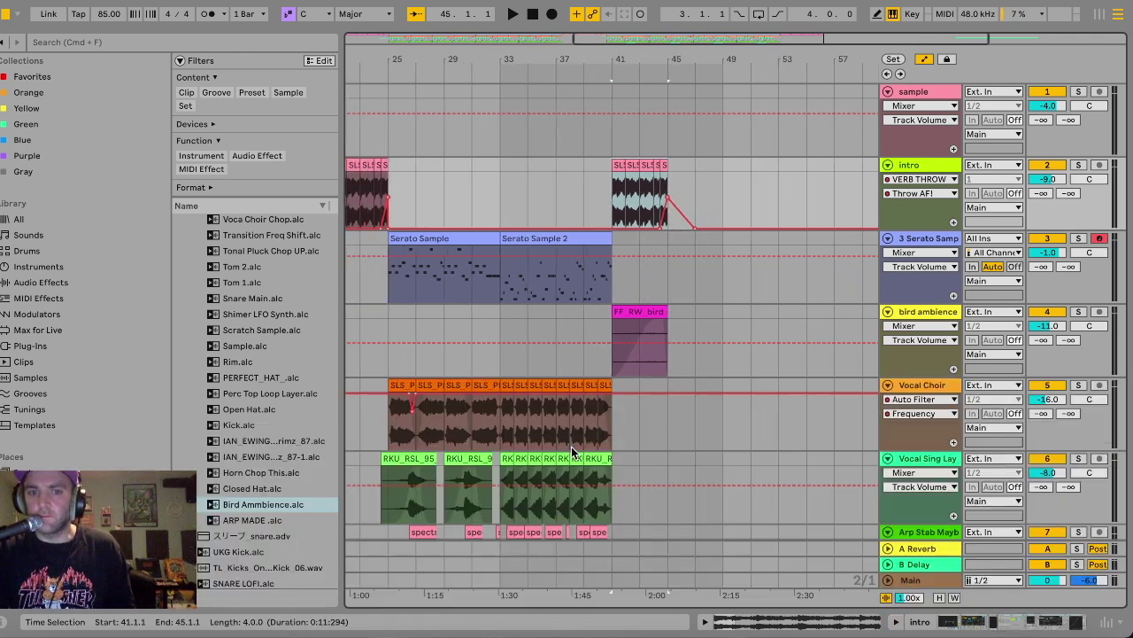
pyautogui.hscroll(-10, 478, 412)
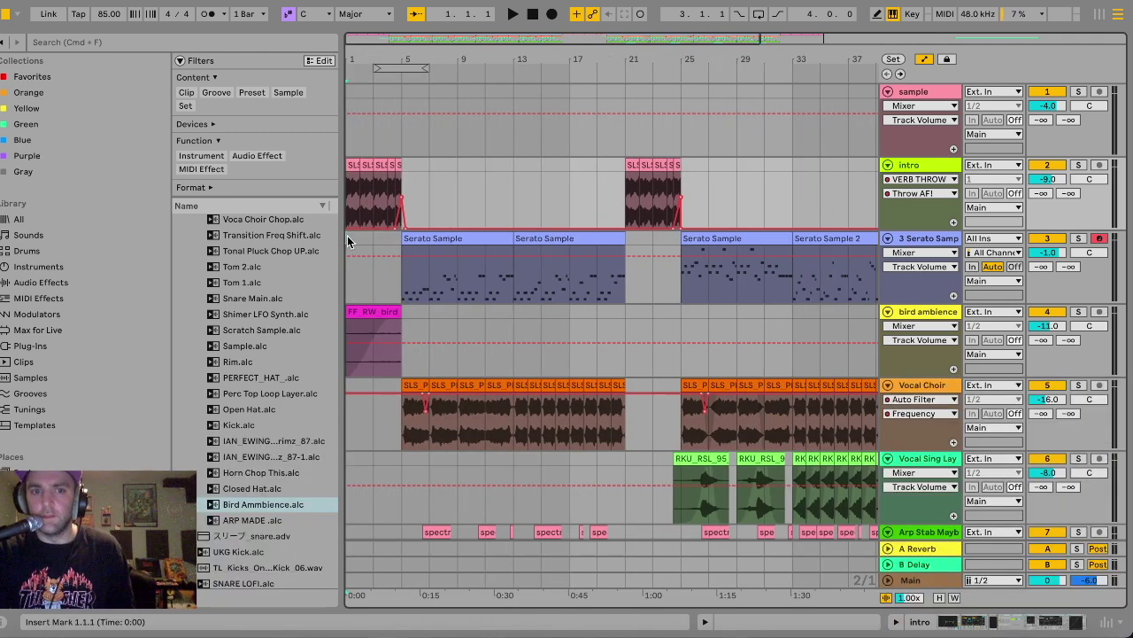
pyautogui.scroll(-5, 429, 178)
pyautogui.scroll(-10, 428, 178)
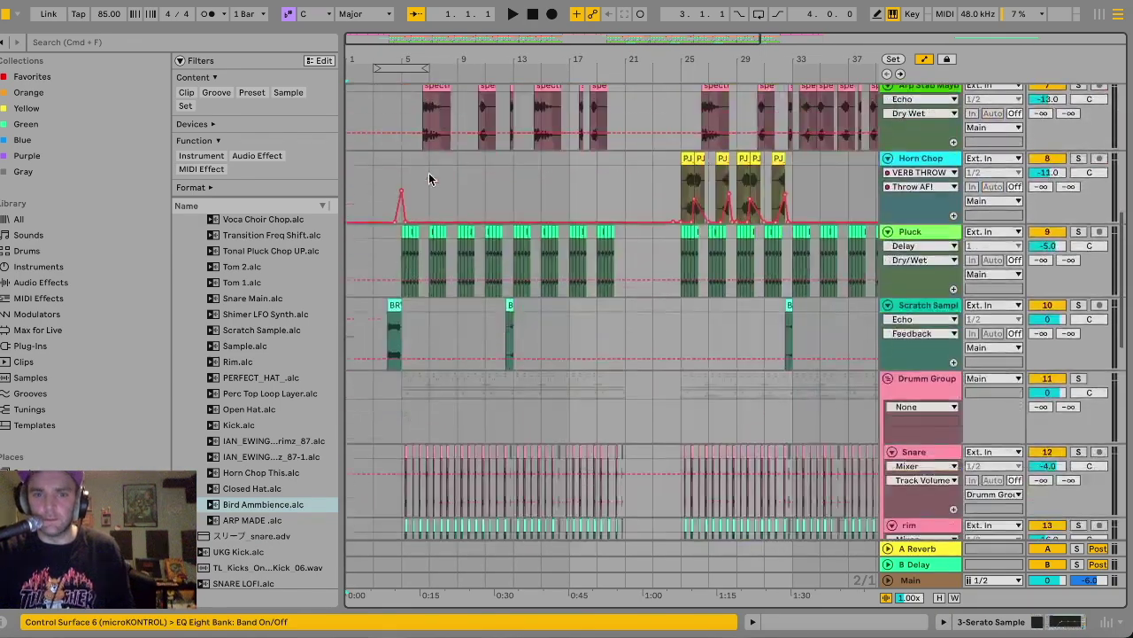
pyautogui.scroll(9, 429, 178)
pyautogui.scroll(5, 428, 178)
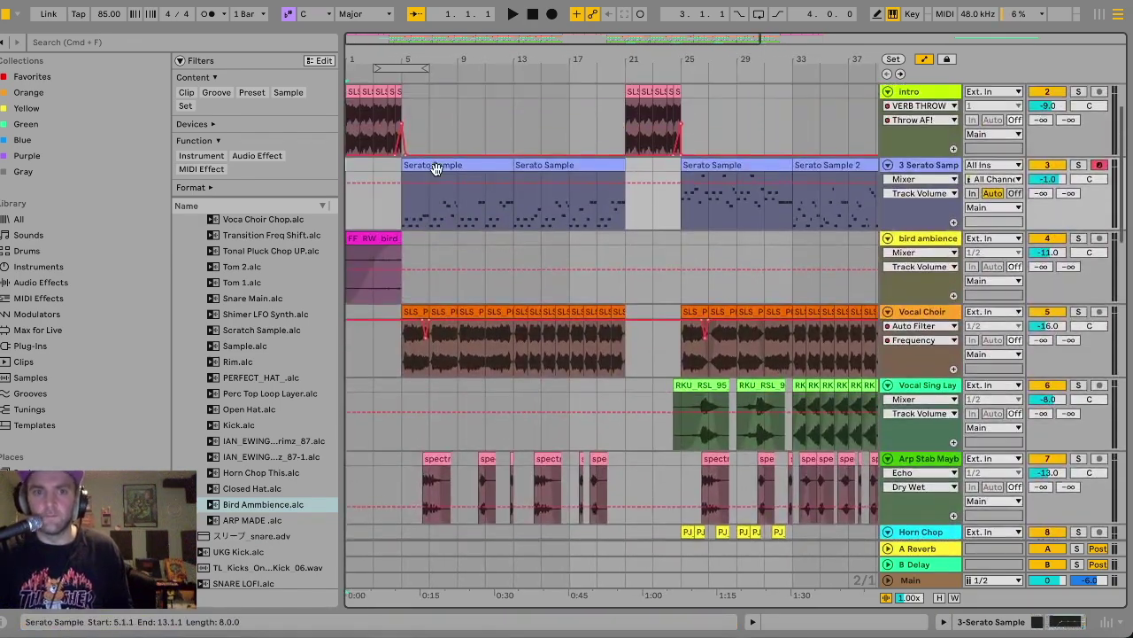
pyautogui.press('space')
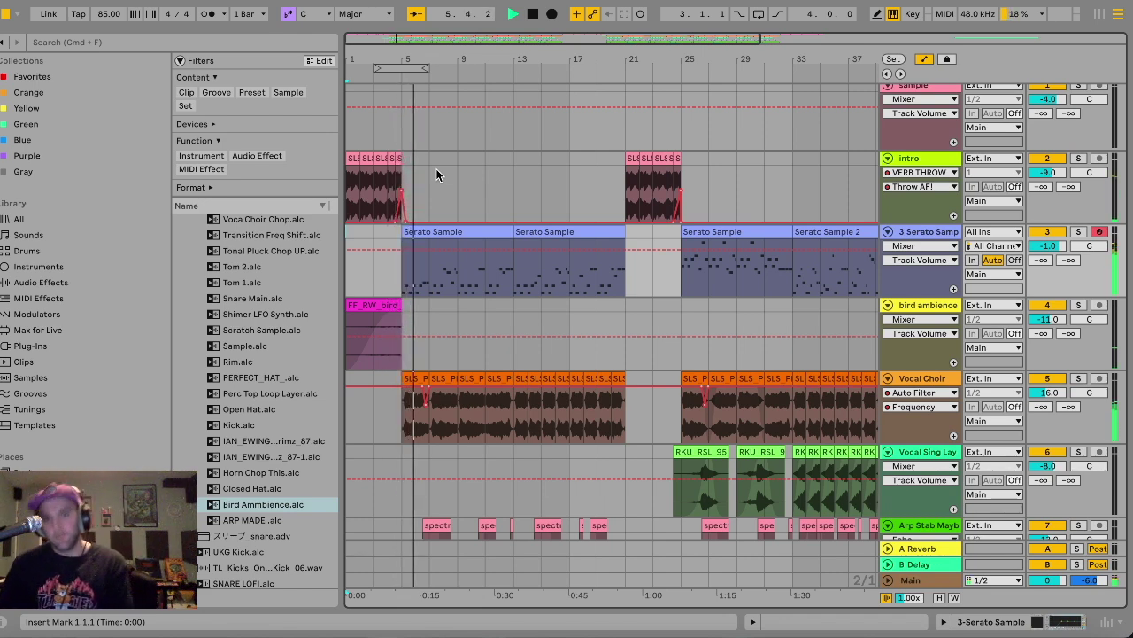
pyautogui.scroll(-1, 1065, 398)
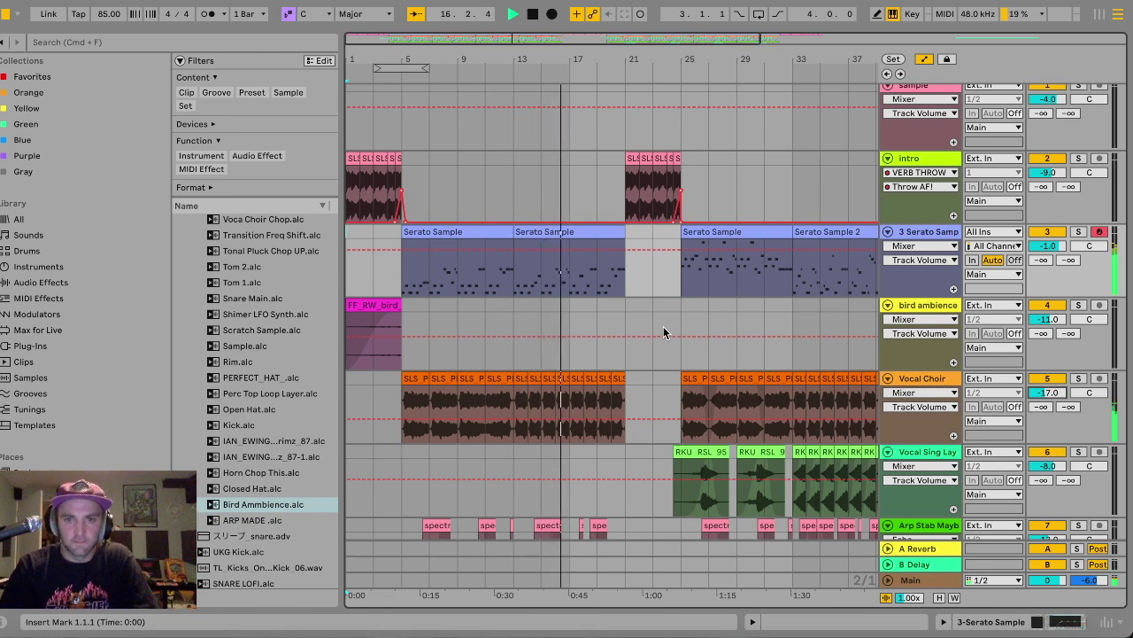
pyautogui.scroll(-10, 663, 332)
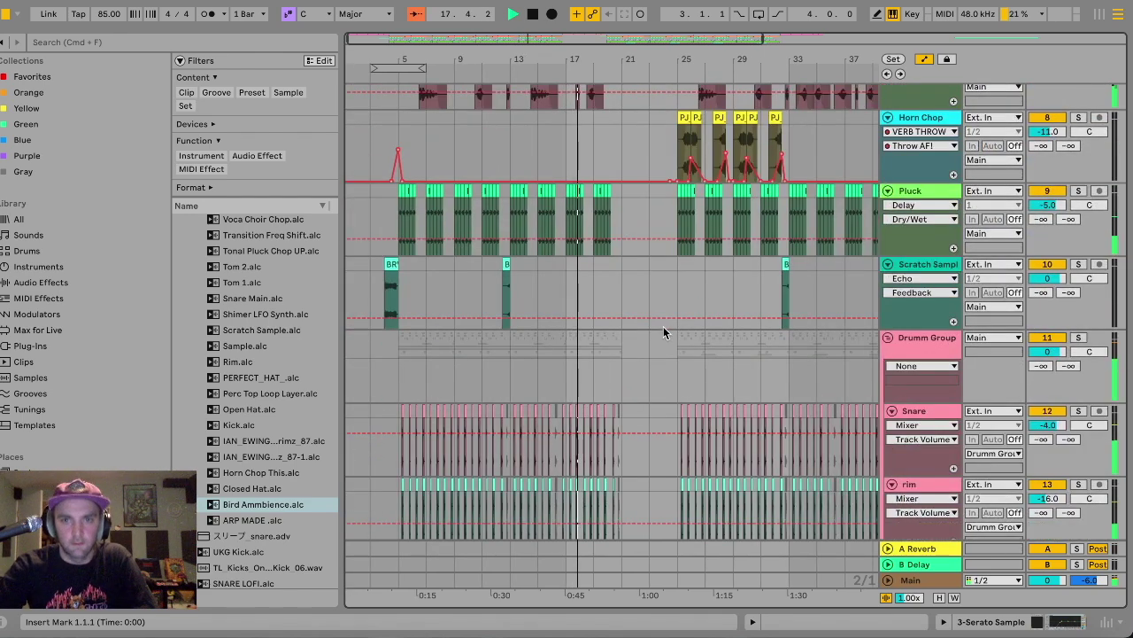
pyautogui.scroll(5, 663, 329)
pyautogui.scroll(1, 663, 328)
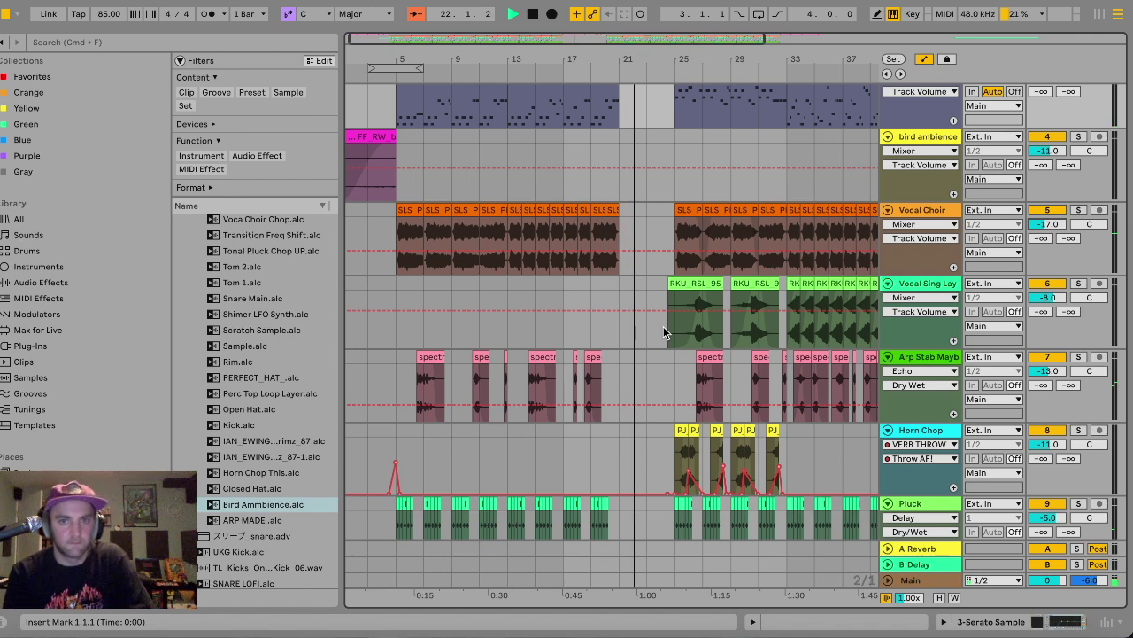
pyautogui.scroll(5, 664, 332)
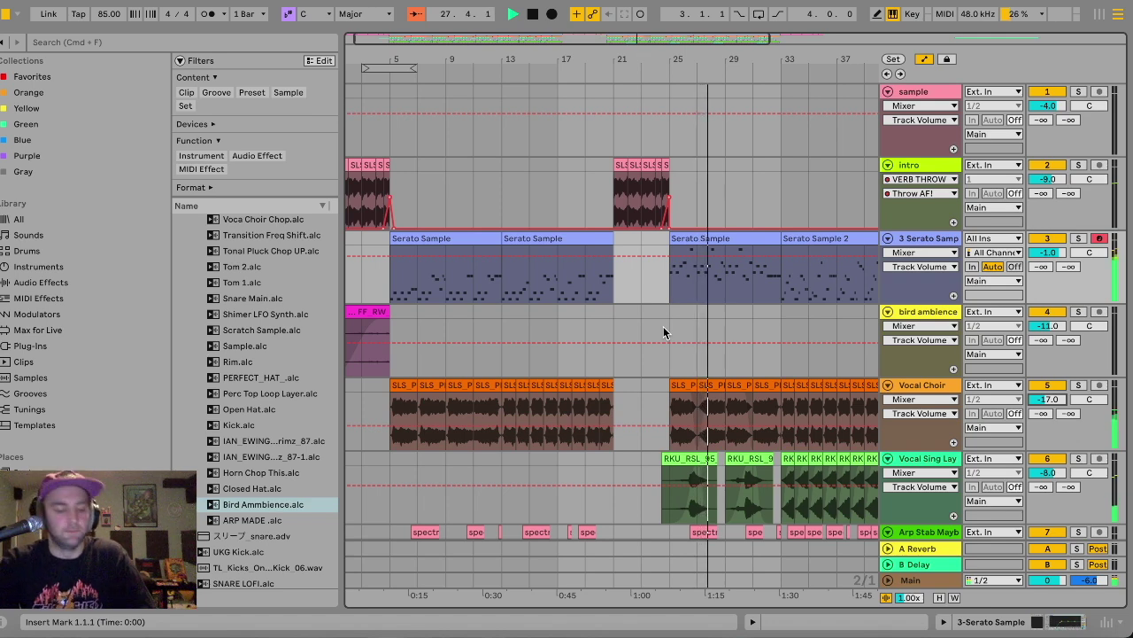
pyautogui.scroll(-2, 664, 333)
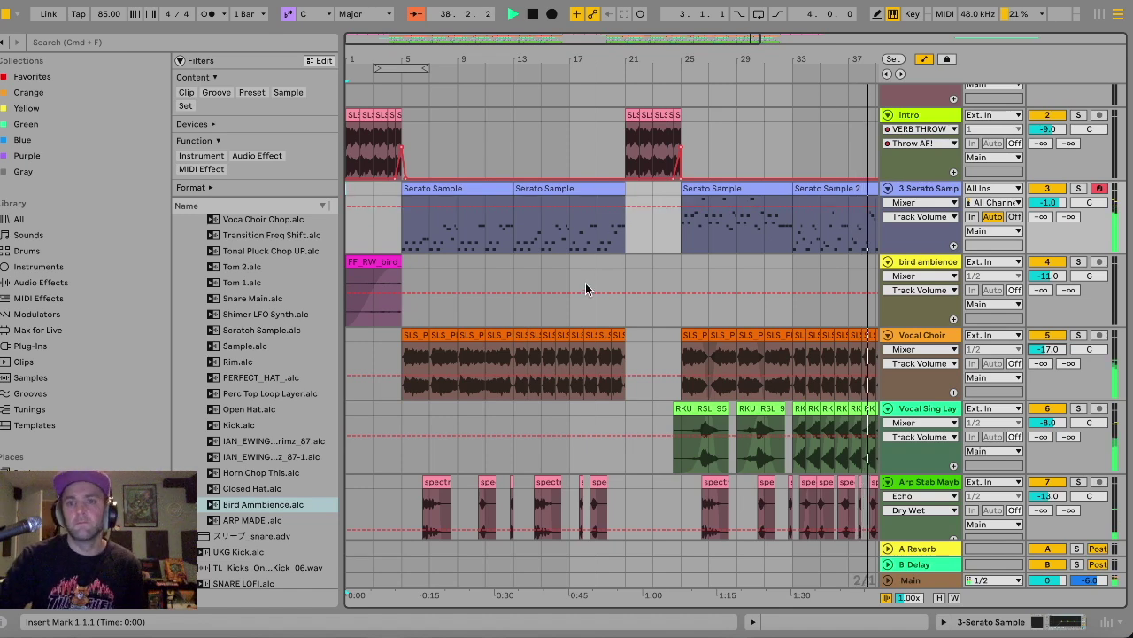
pyautogui.hscroll(5, 586, 287)
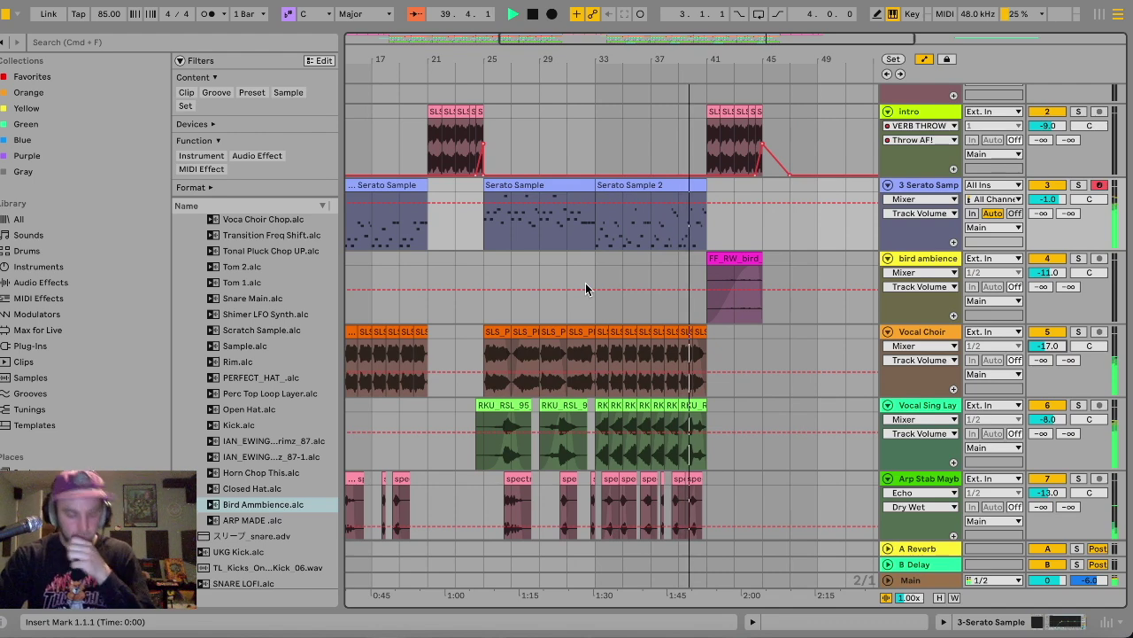
pyautogui.scroll(-1, 585, 287)
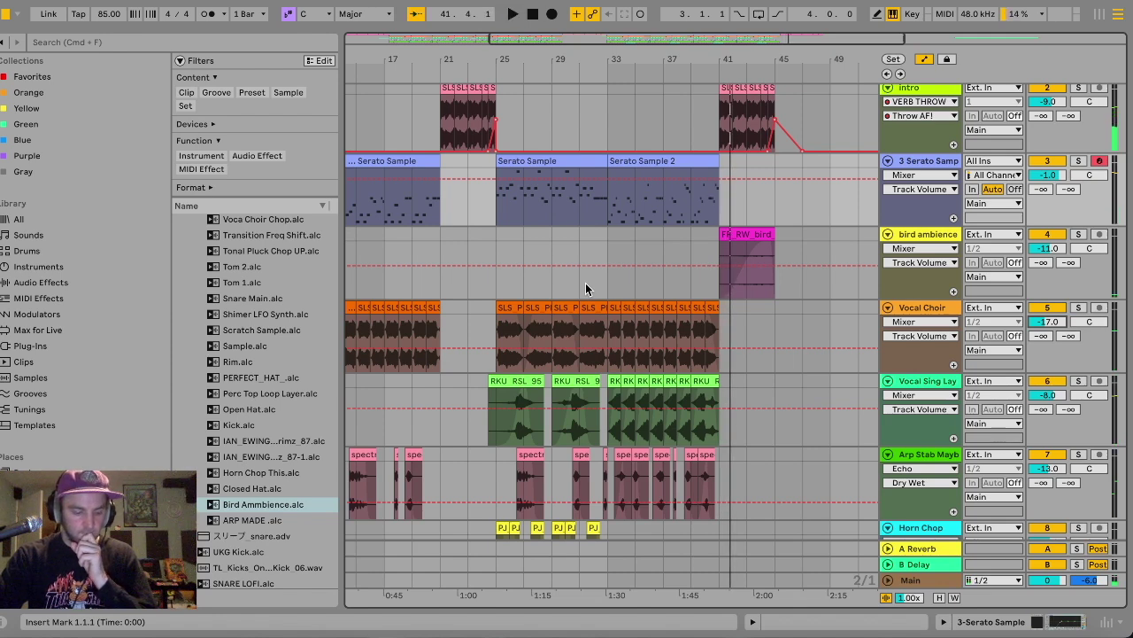
# Copy the Vocal Sing Layer's one-bar portion from 26.3.1 to 27.3.1 and paste it at 21.1.1 on the same track.
pyautogui.click(531, 383)
pyautogui.scroll(5, 531, 386)
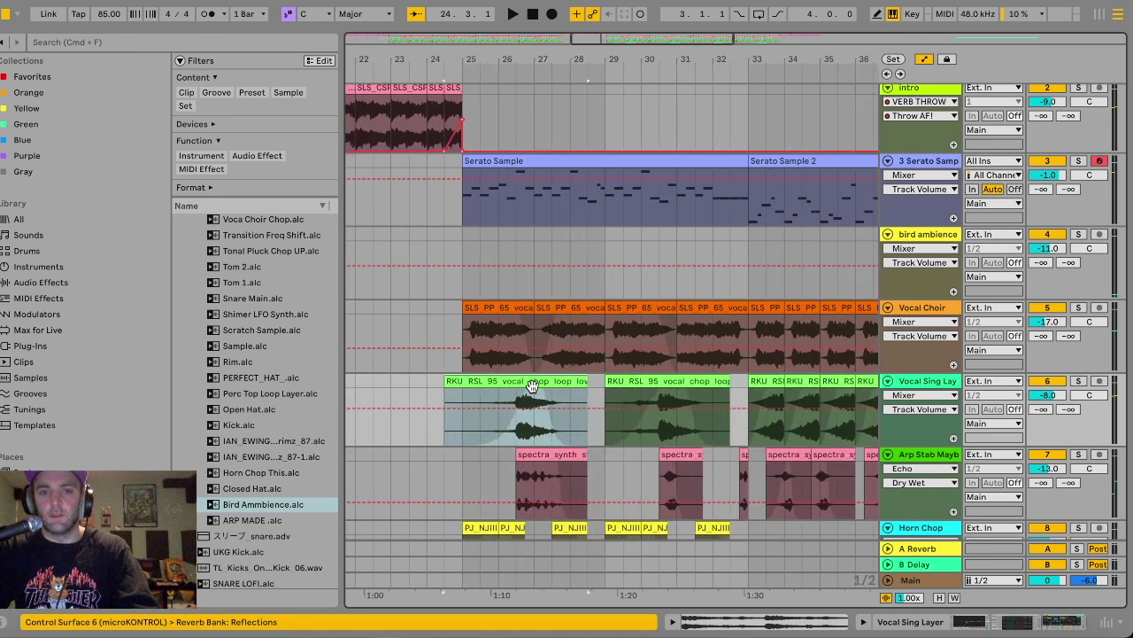
pyautogui.scroll(-5, 556, 438)
pyautogui.hscroll(-1, 566, 430)
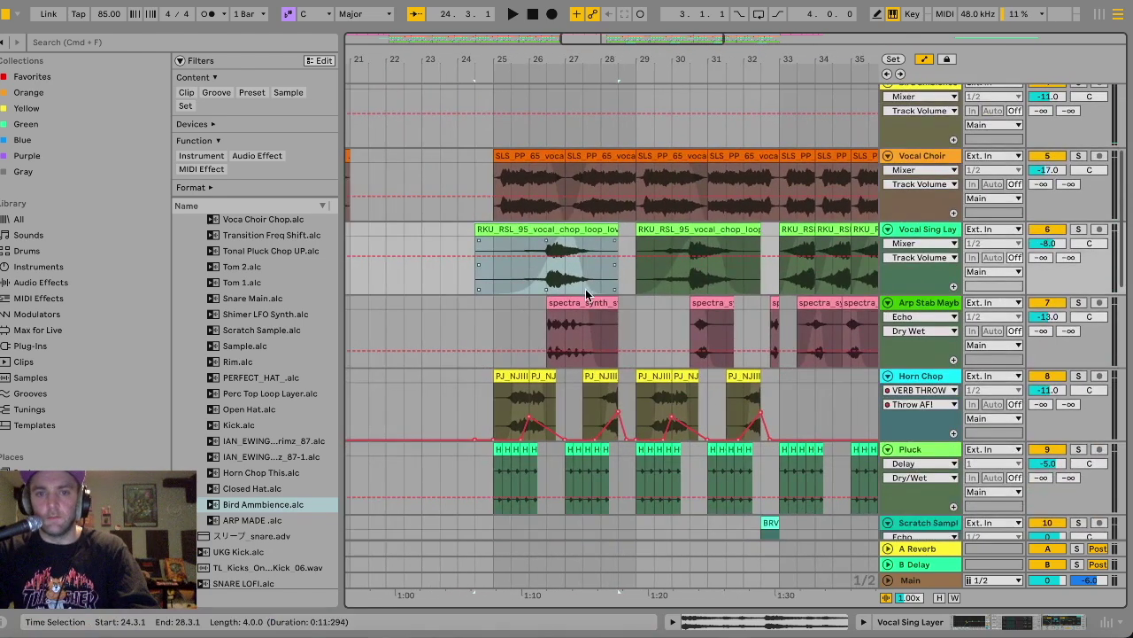
pyautogui.moveTo(549, 275); pyautogui.dragTo(594, 275)
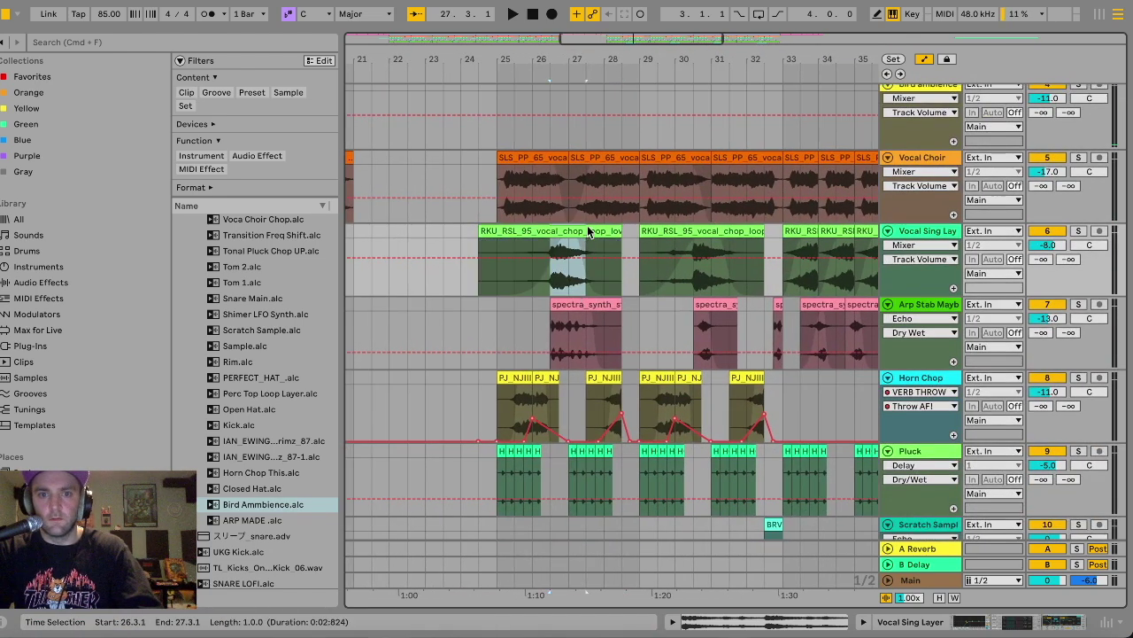
pyautogui.hscroll(-6, 542, 292)
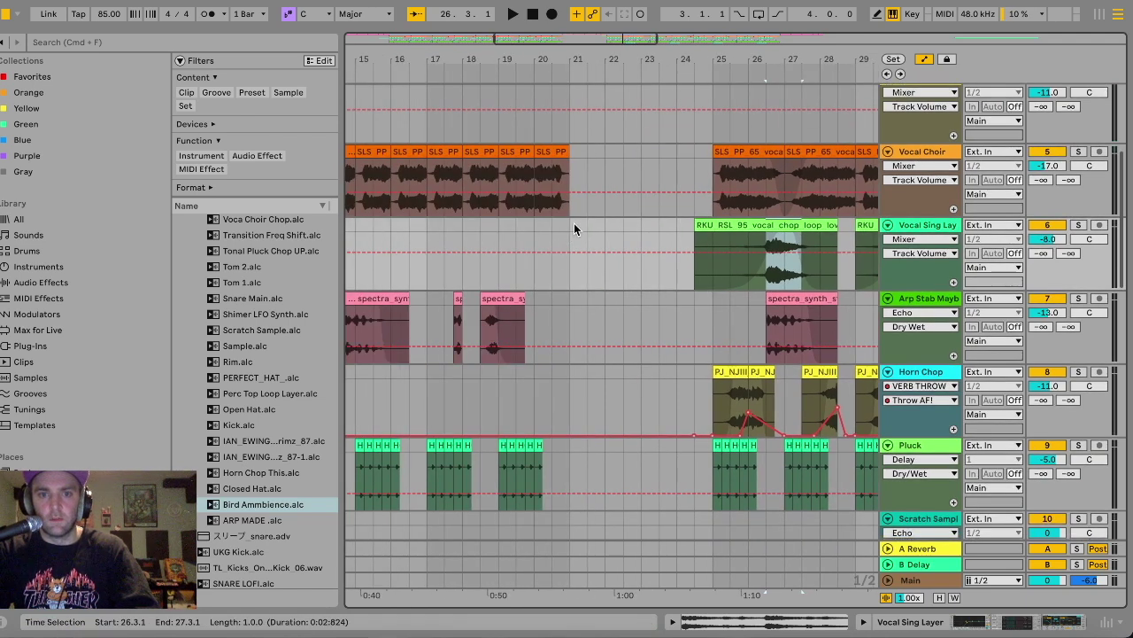
pyautogui.click(574, 224)
pyautogui.press('super+v')
# Hide automation and extend the vocal chop clip at 21.1.1 to end at 25.1.1.
pyautogui.doubleClick(576, 223)
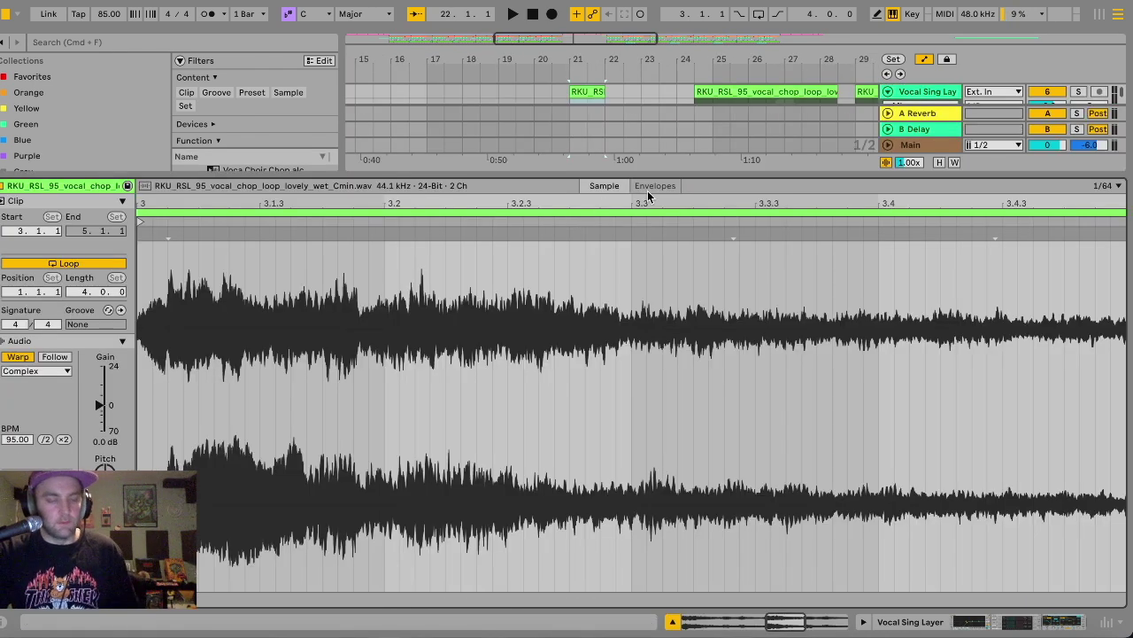
pyautogui.press('super+alt+l')
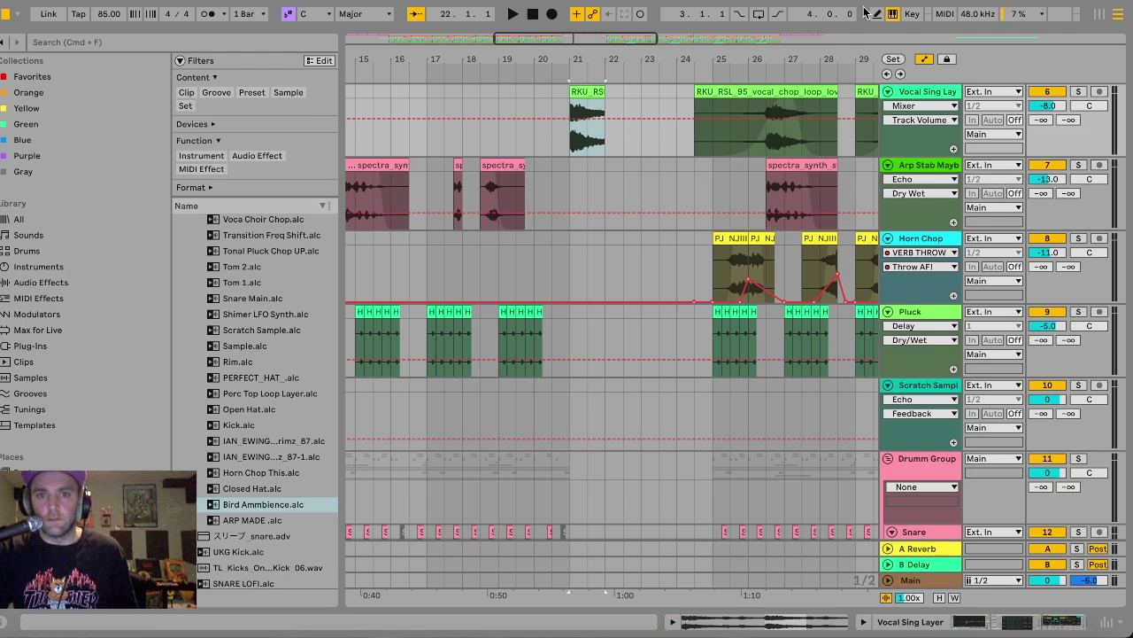
pyautogui.click(925, 59)
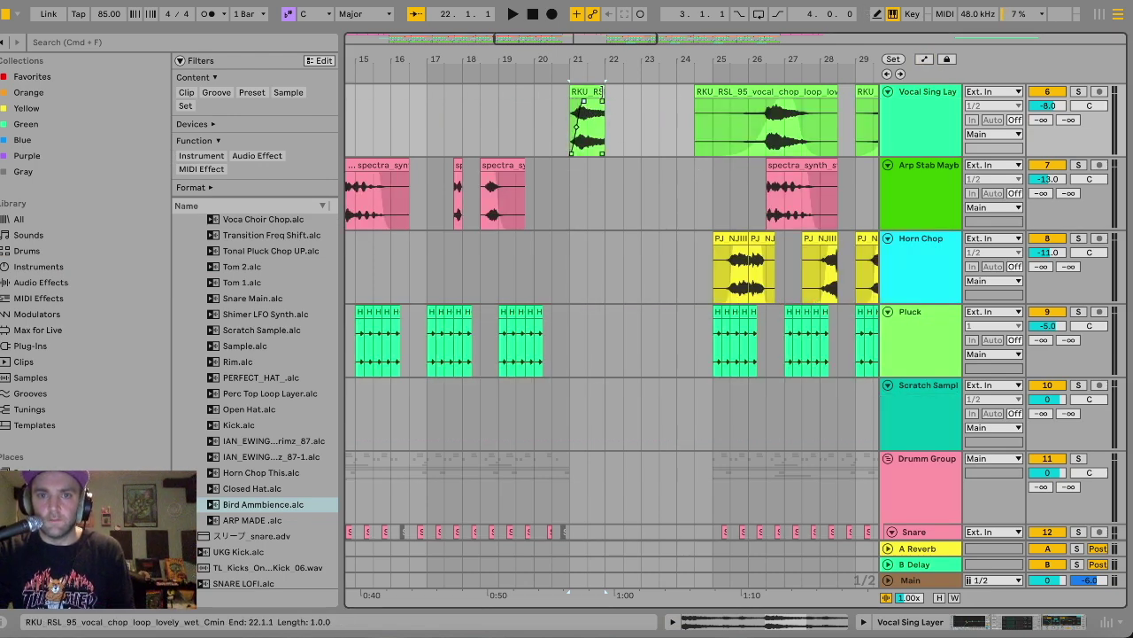
pyautogui.moveTo(602, 91); pyautogui.dragTo(714, 91)
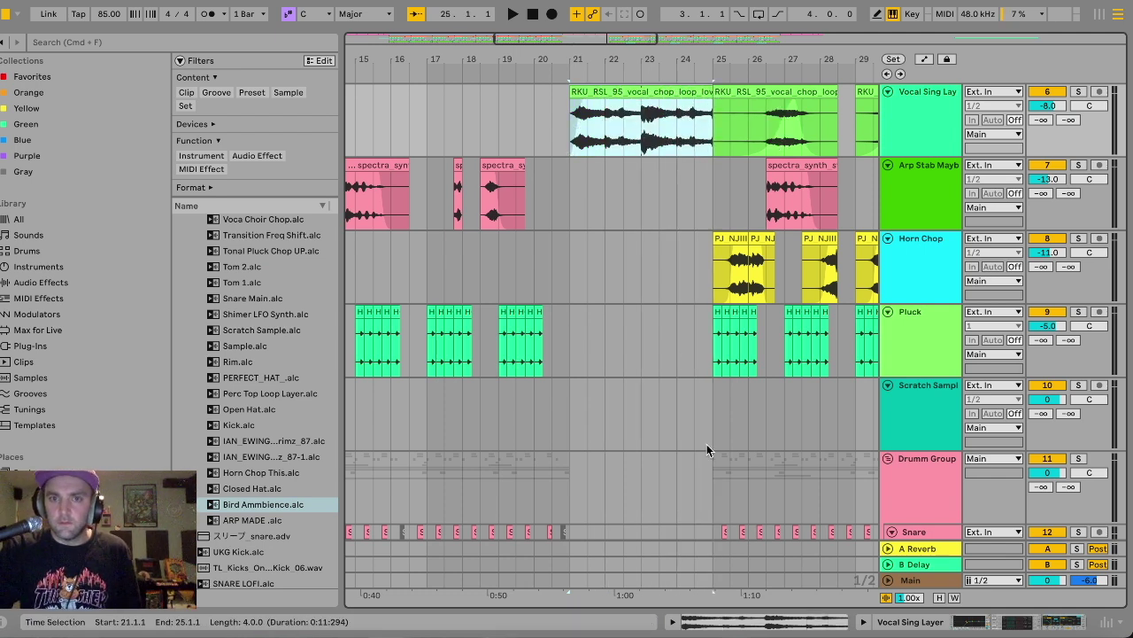
# Add an Auto Filter to the Vocal Sing Layer track and, playing from 20.3.1, set its frequency to 1.25 kHz and resonance to 16%.
pyautogui.click(58, 283)
pyautogui.moveTo(223, 142); pyautogui.dragTo(611, 128)
pyautogui.moveTo(570, 282); pyautogui.dragTo(931, 505)
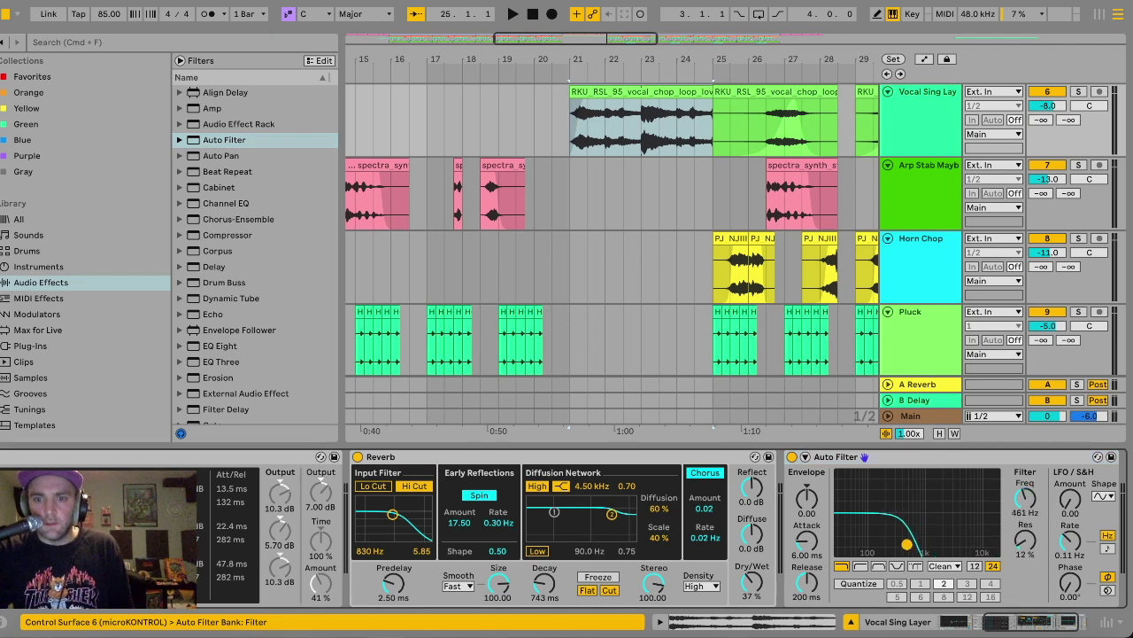
pyautogui.scroll(3, 626, 276)
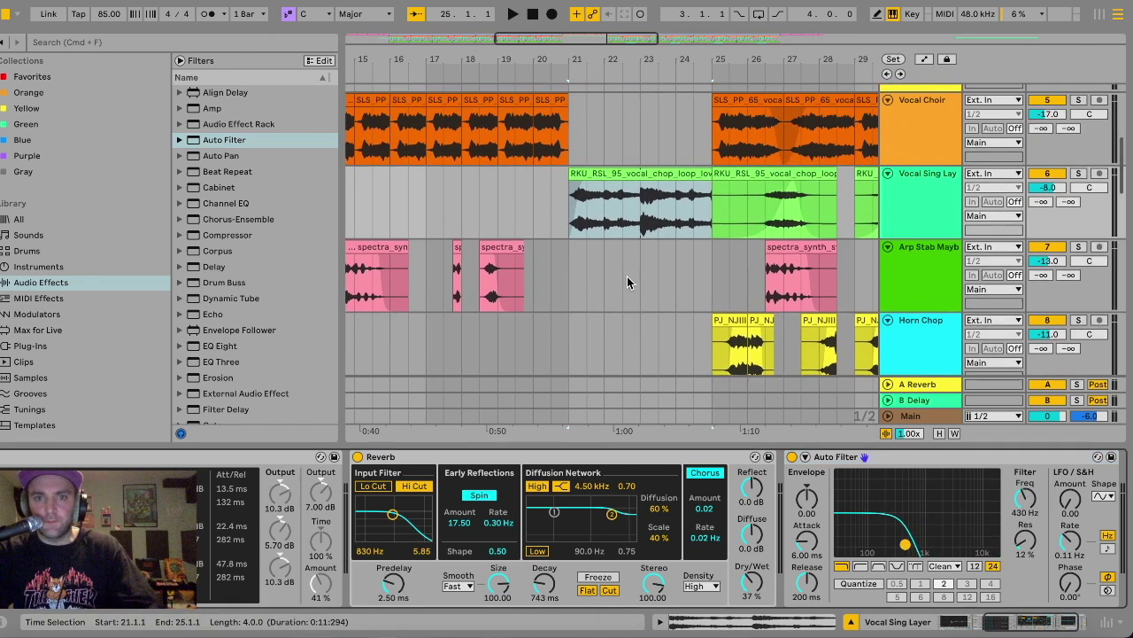
pyautogui.click(543, 227)
pyautogui.press('space')
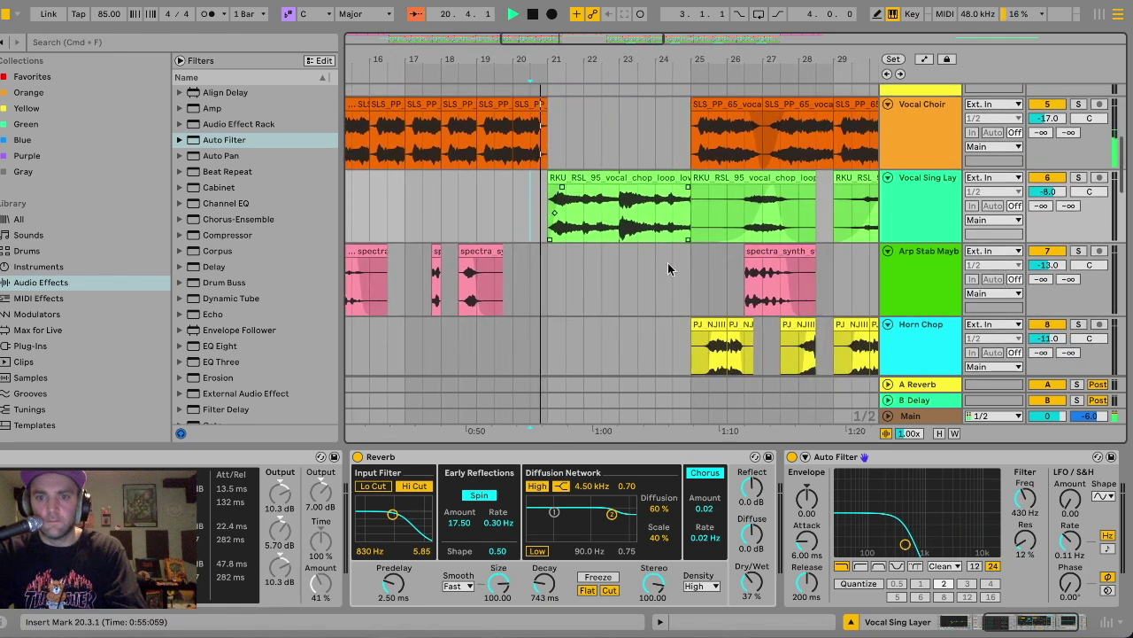
pyautogui.moveTo(901, 544); pyautogui.dragTo(930, 543)
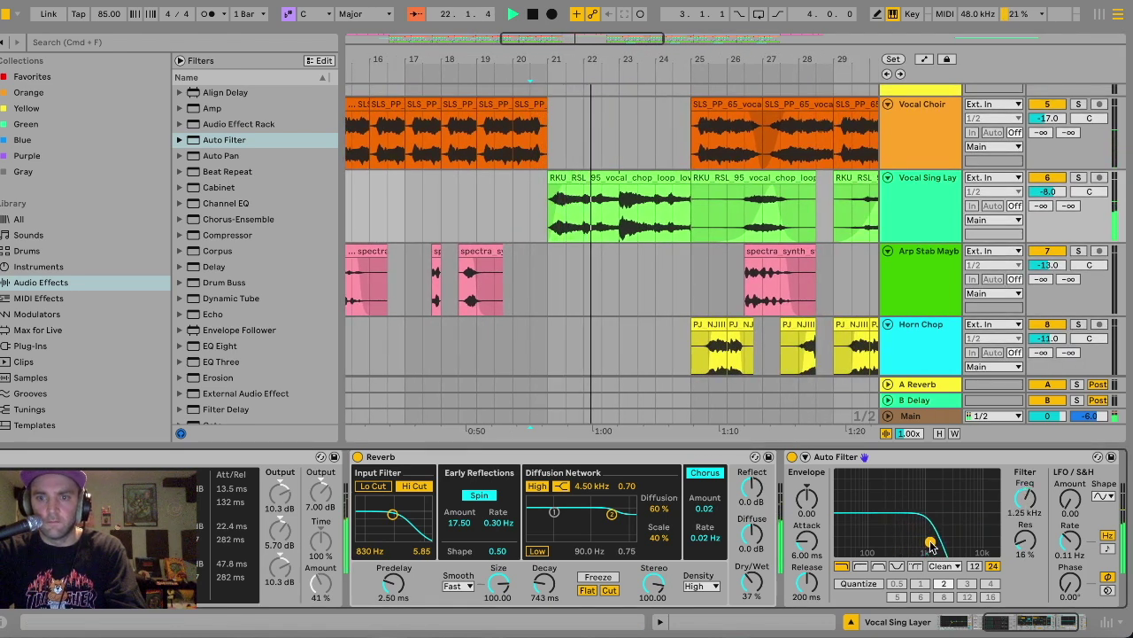
# Automate the Vocal Sing Layer's track volume to ramp from 23.1.1 up to 6.0 dB at 25.1.1, and set the 21.1.1 clip's start to 1.1.1.
pyautogui.click(932, 58)
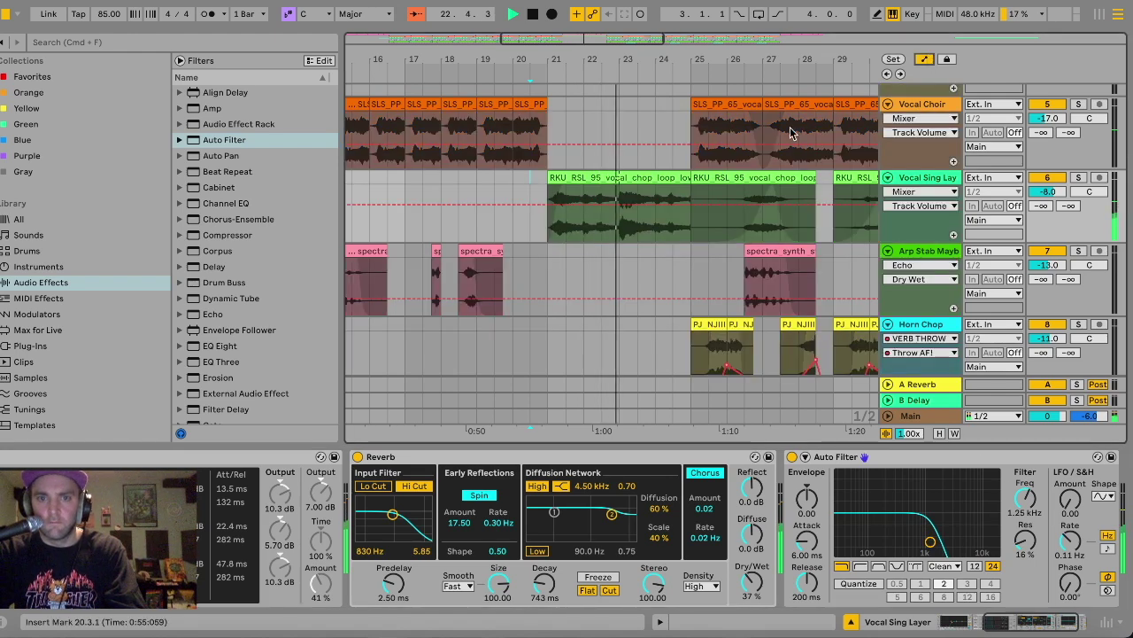
pyautogui.moveTo(660, 206); pyautogui.dragTo(695, 188)
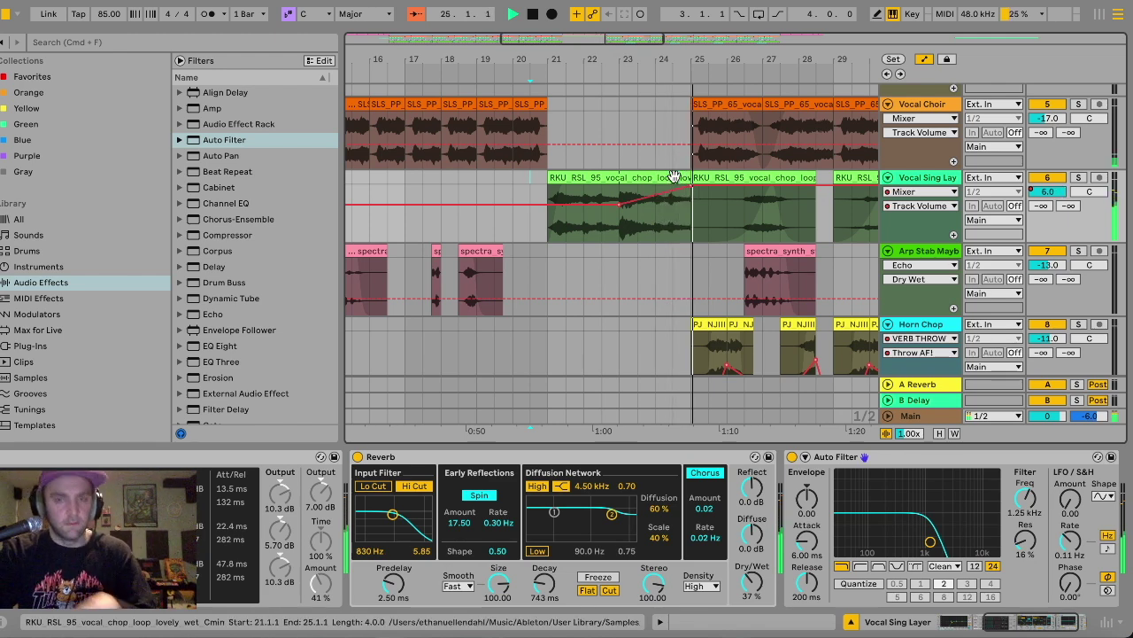
pyautogui.doubleClick(674, 176)
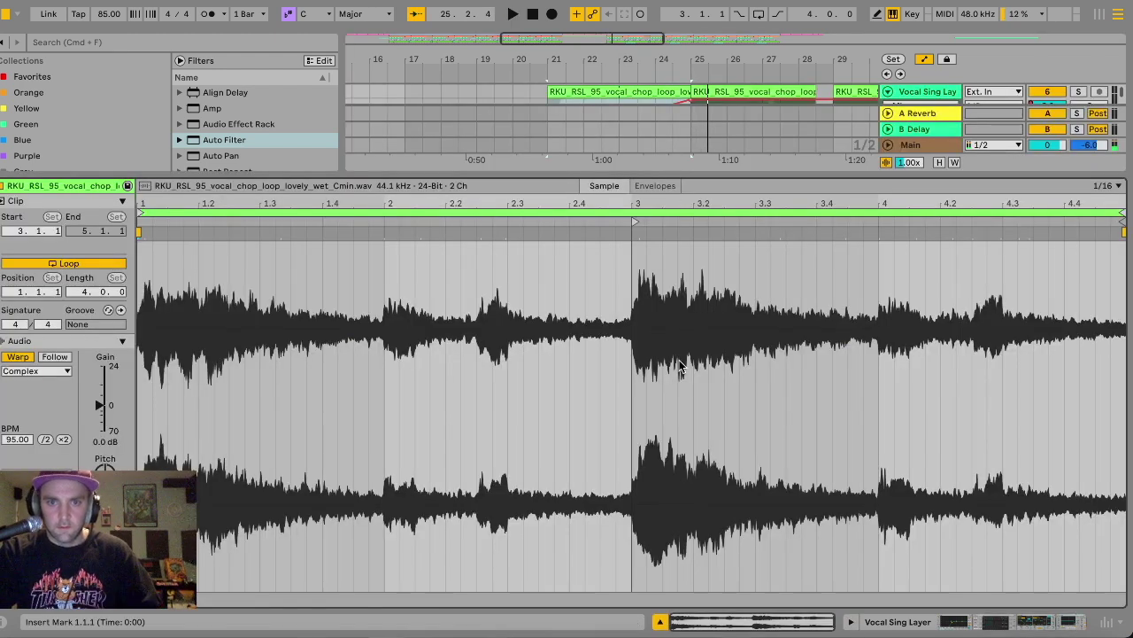
pyautogui.moveTo(638, 221); pyautogui.dragTo(139, 220)
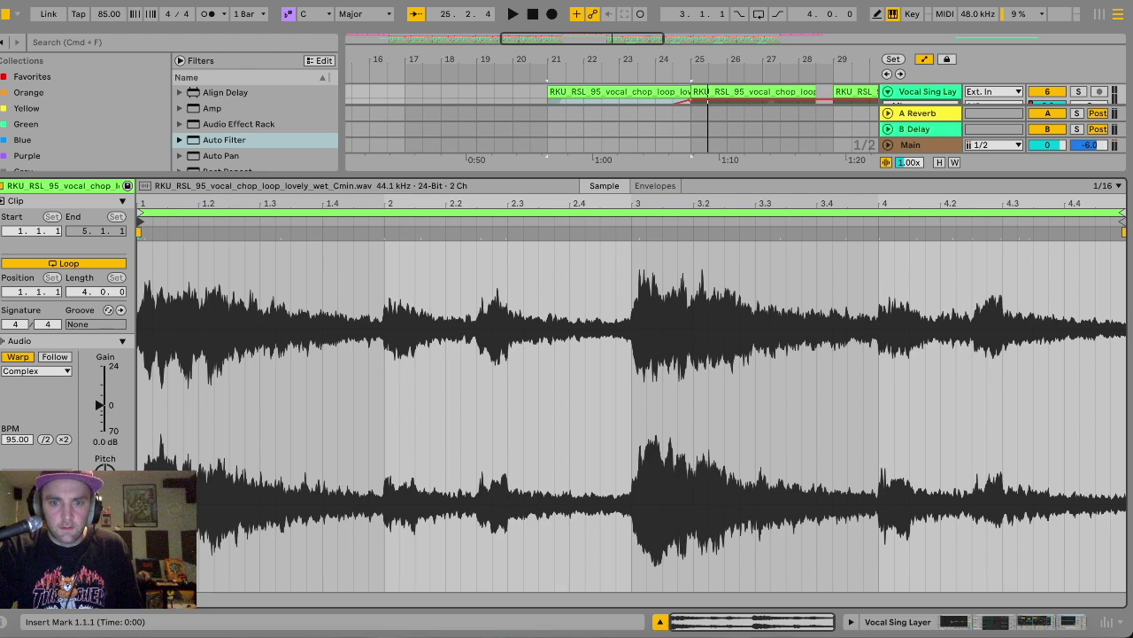
# Draw a Transposition envelope in the clip's fourth bar, rising from 0 at 4.1 to +12 st at 4.3, dipping to about -12 st past 4.4.
pyautogui.click(660, 187)
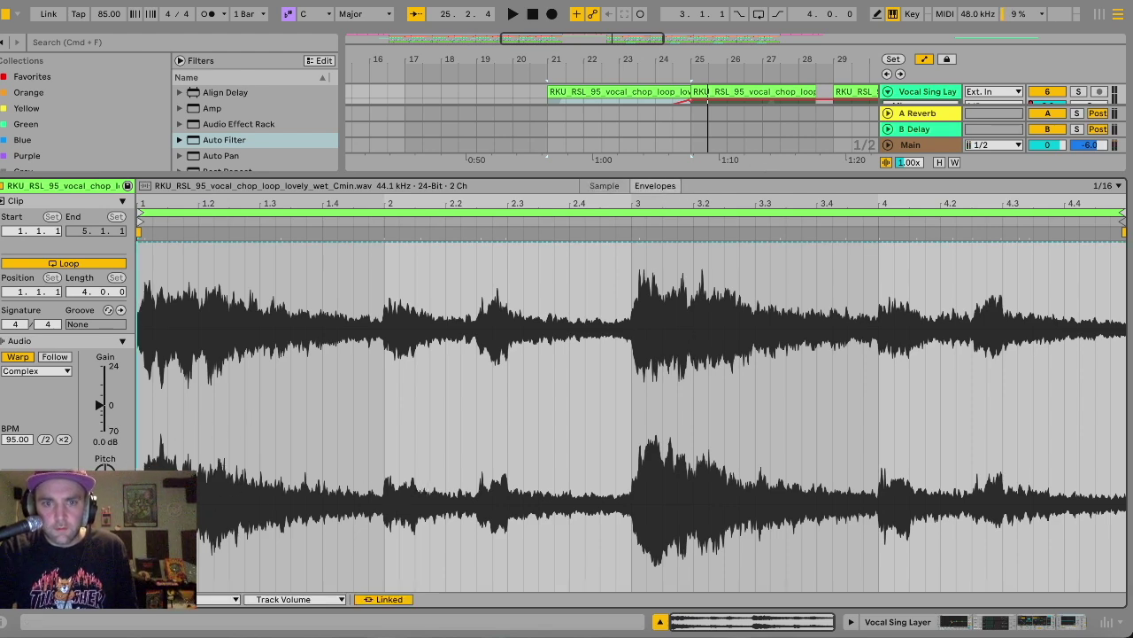
pyautogui.click(105, 472)
pyautogui.click(883, 430)
pyautogui.moveTo(1009, 432); pyautogui.dragTo(1005, 352)
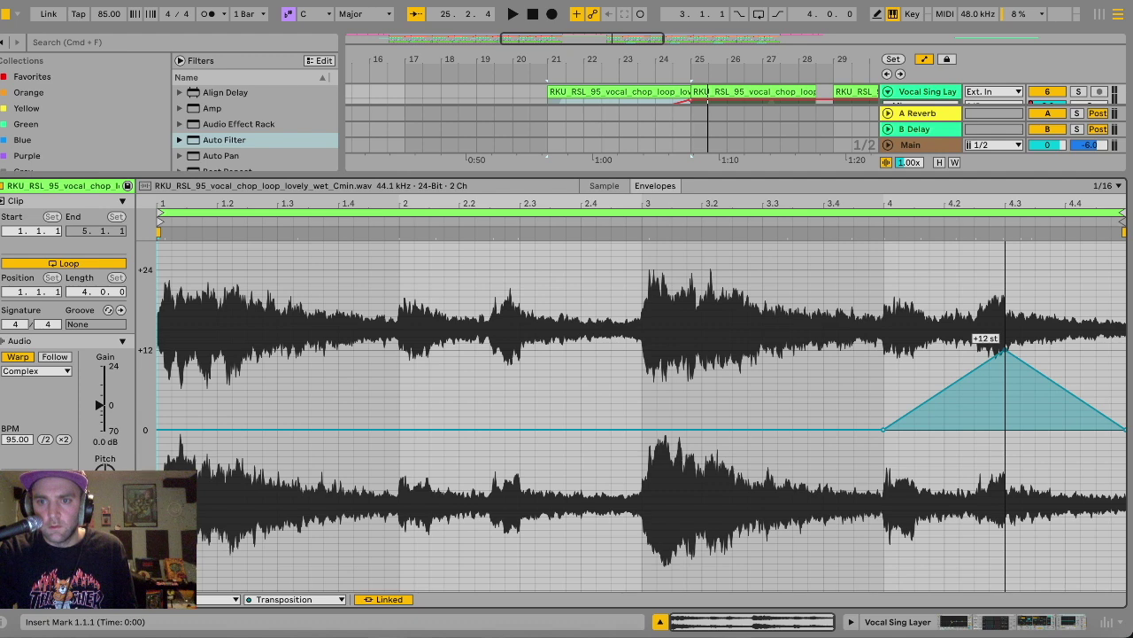
pyautogui.moveTo(1057, 386); pyautogui.dragTo(1082, 514)
# Play the breakdown from 21.1.1 and again from 23.1.1, checking the vocal's volume ramp and pitch bends in the arrangement.
pyautogui.press('space')
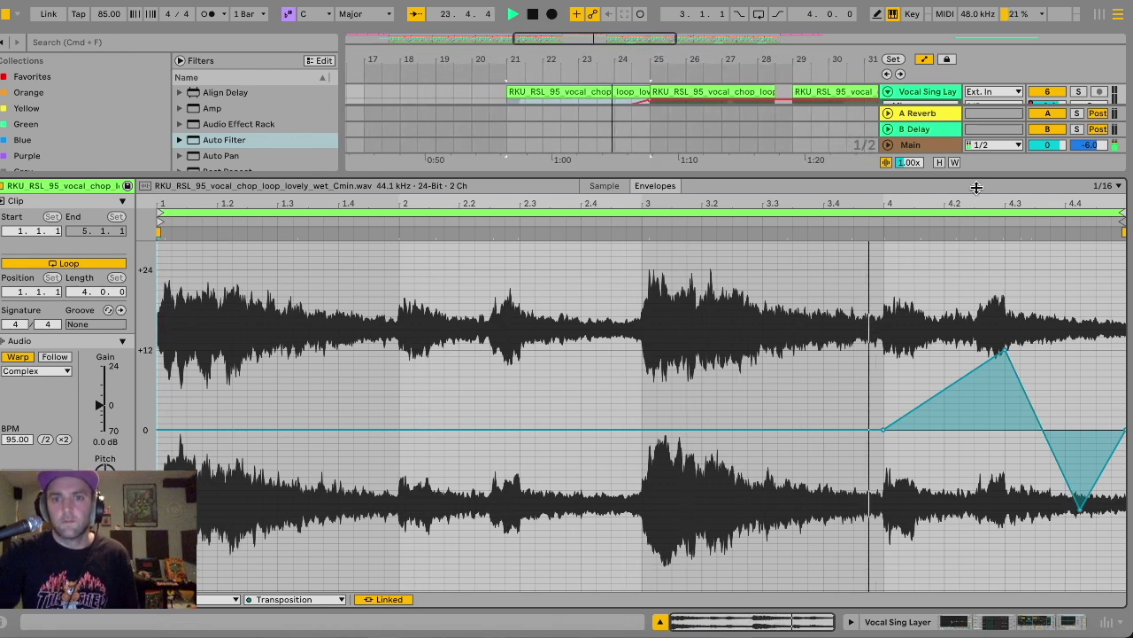
pyautogui.press('super+alt+l')
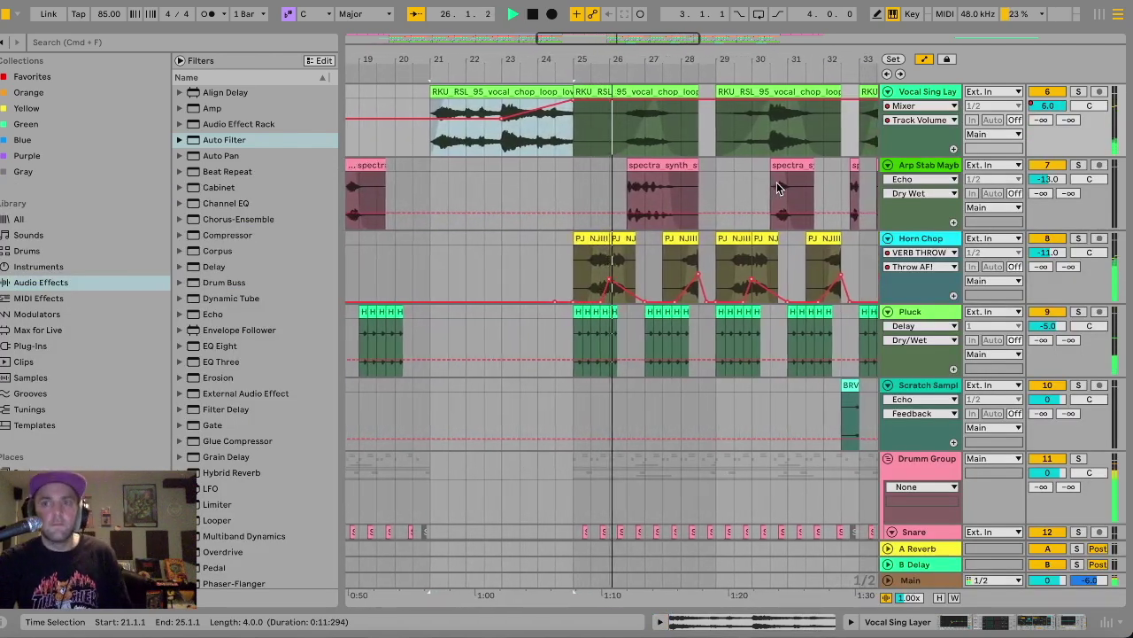
pyautogui.moveTo(582, 42); pyautogui.dragTo(582, 40)
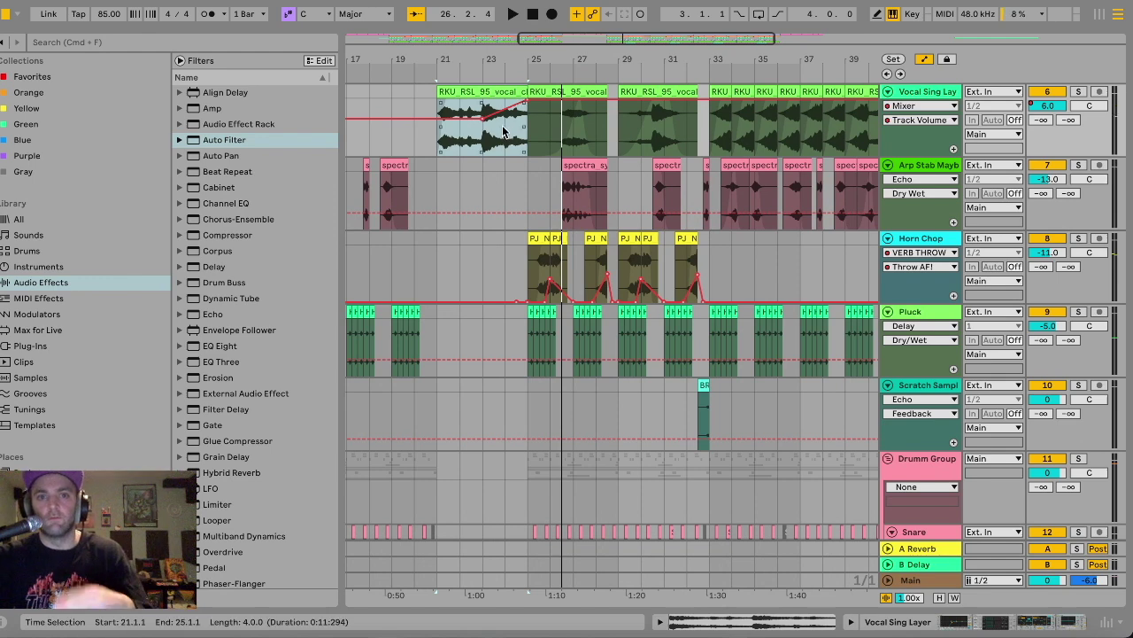
pyautogui.click(436, 148)
pyautogui.press('space')
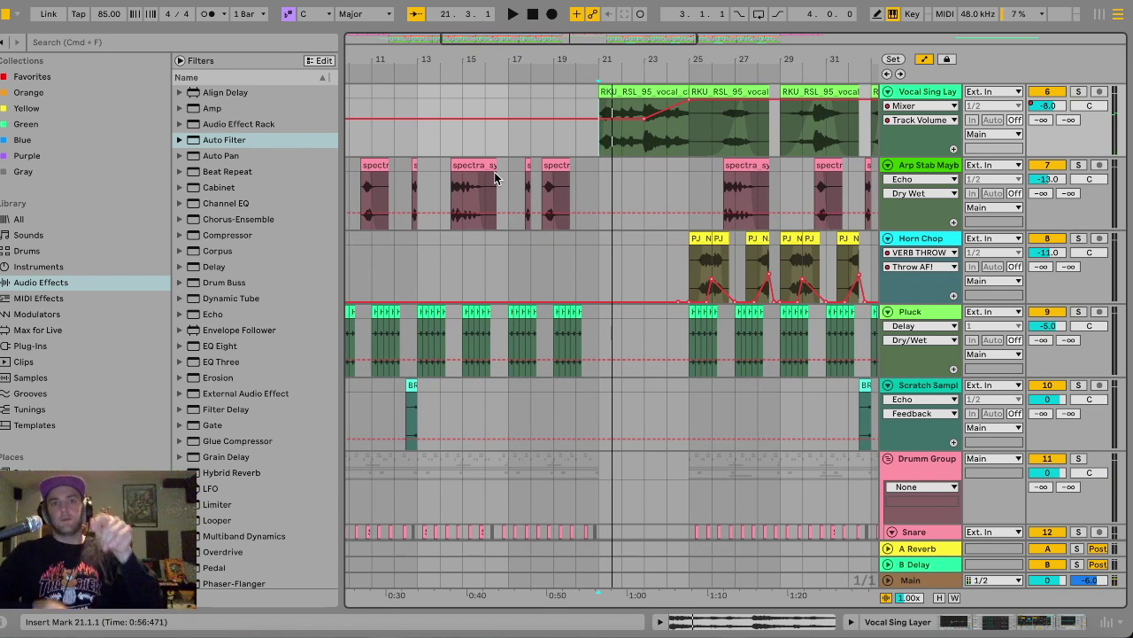
pyautogui.click(652, 157)
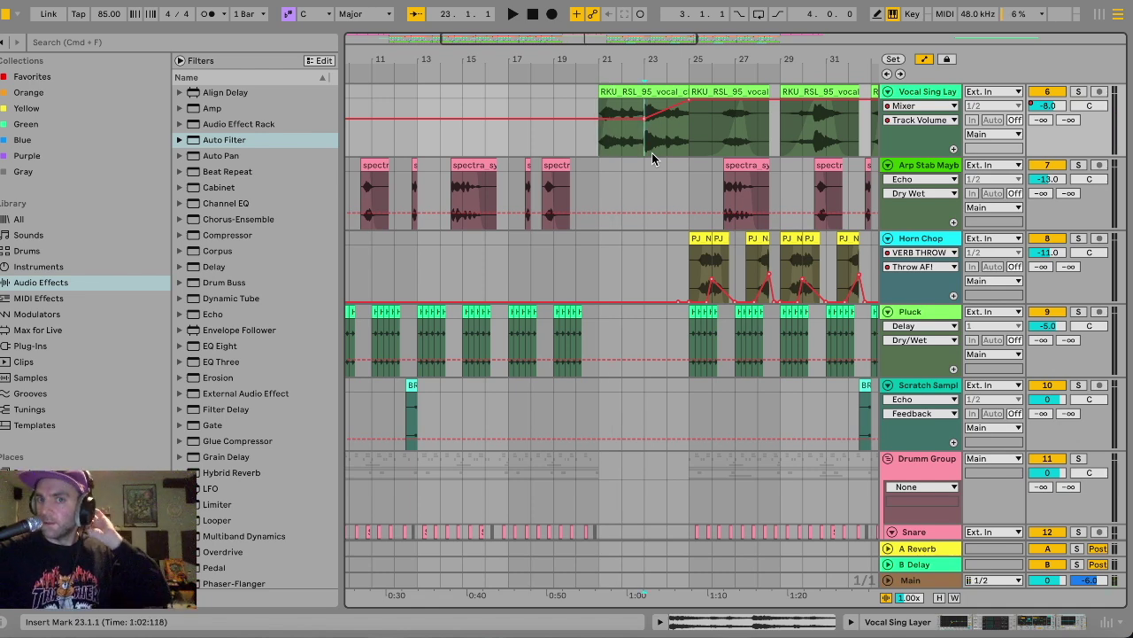
pyautogui.press('space')
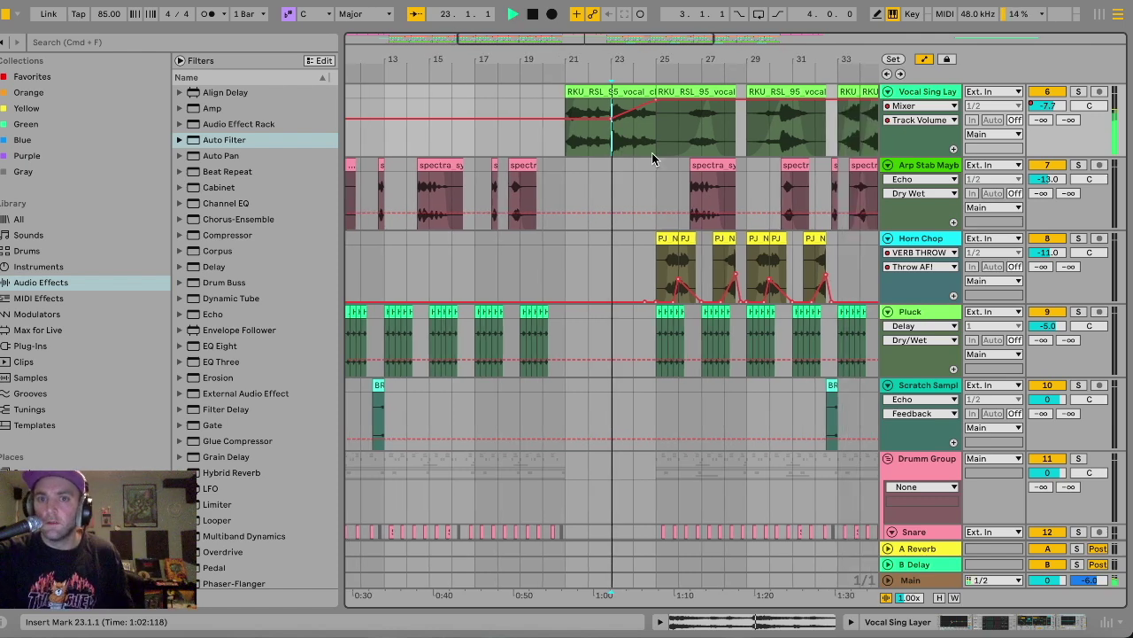